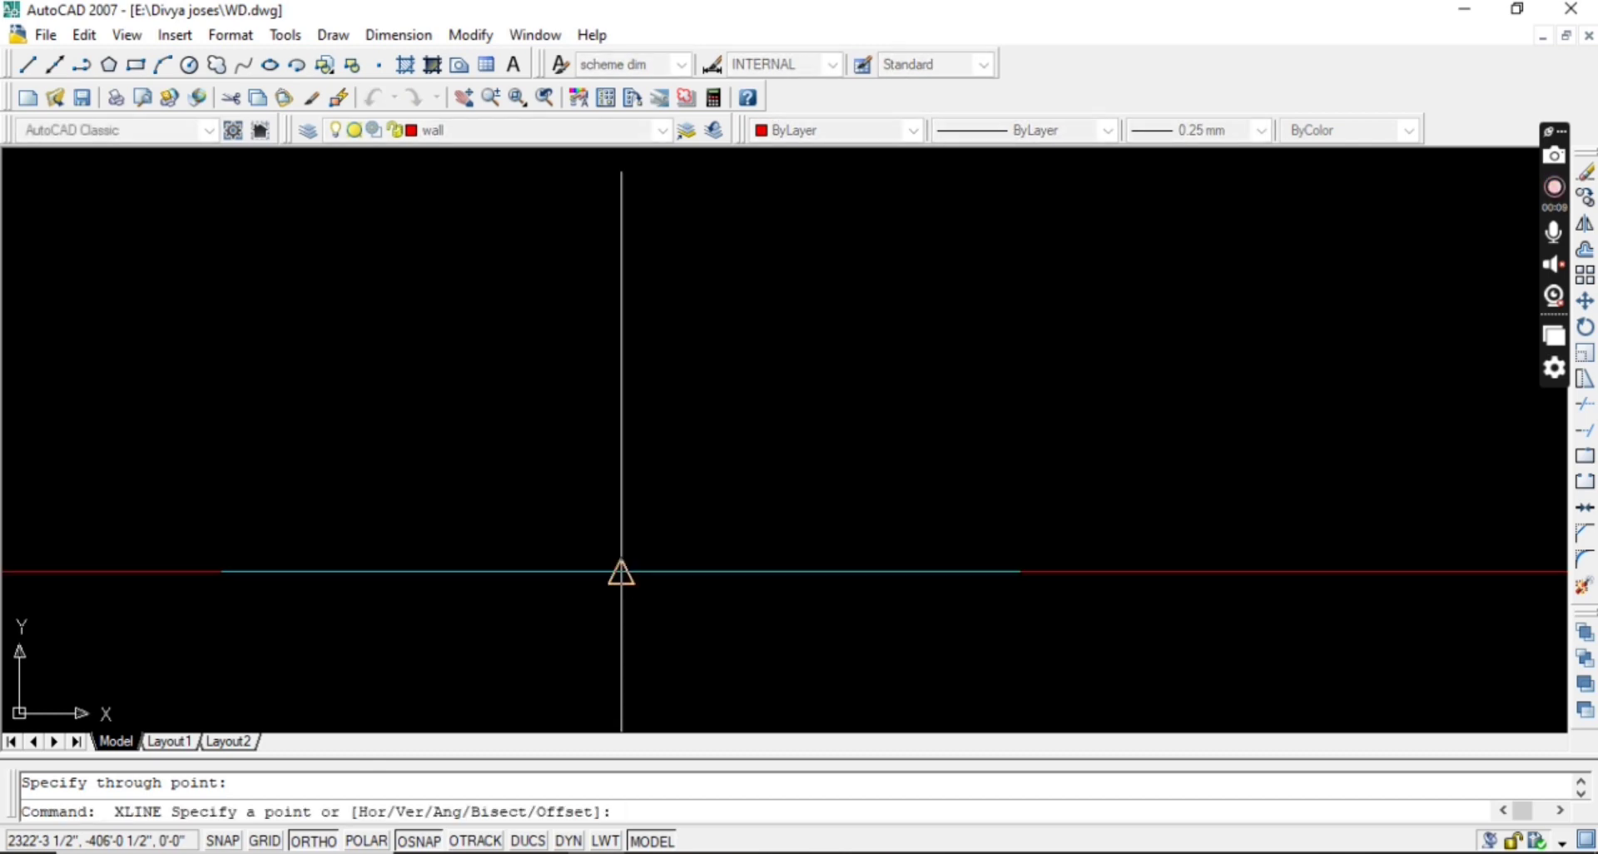
# Offset the vertical construction line 26' to the right.
pyautogui.press('Return')
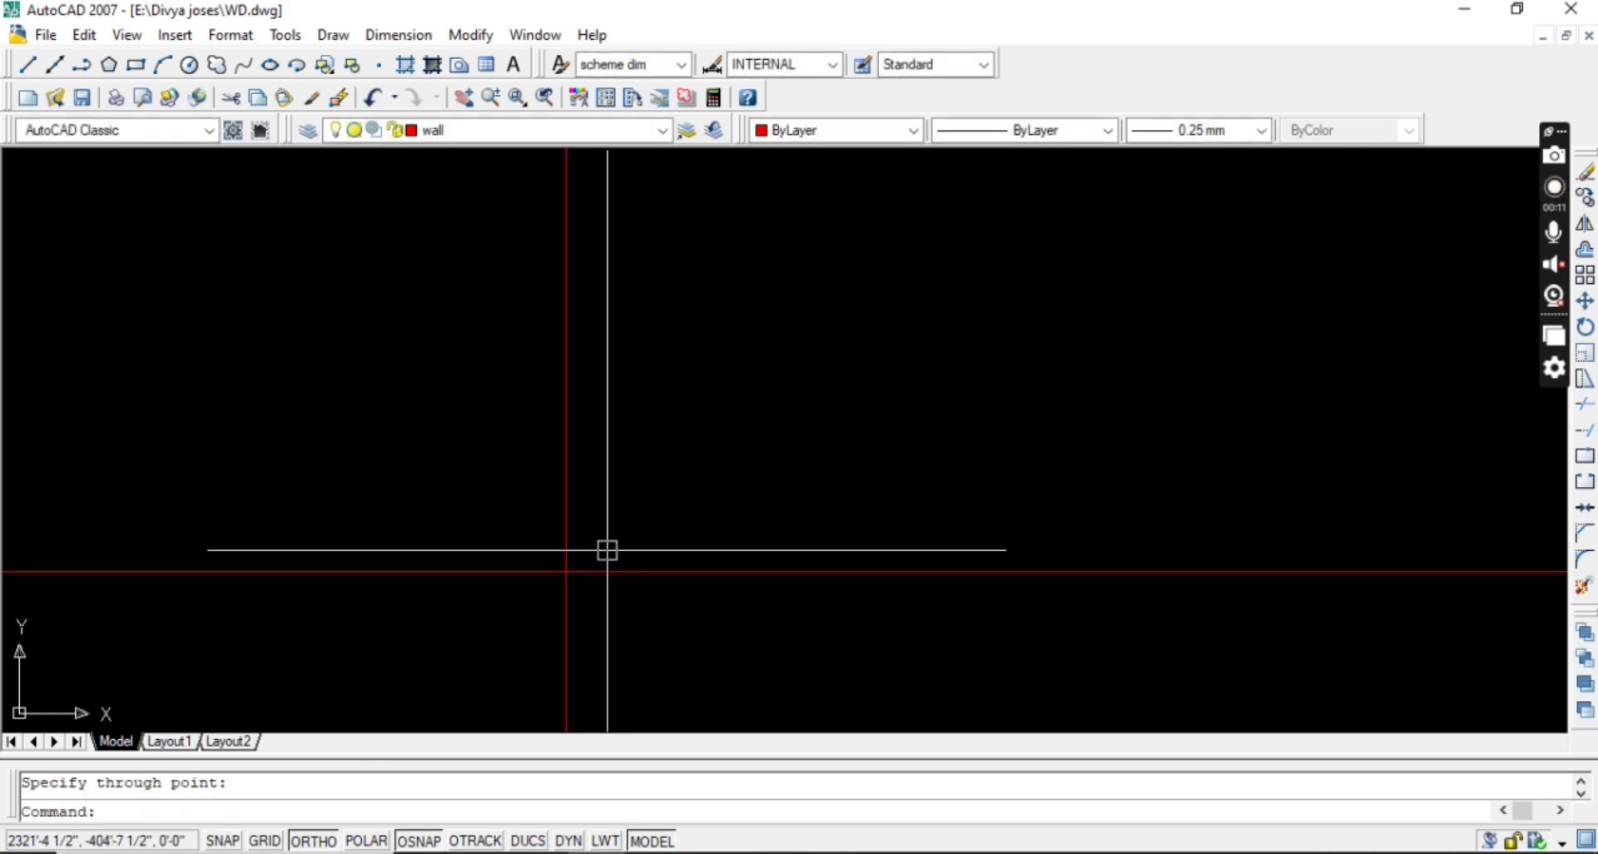
pyautogui.write('o')
pyautogui.press('Return')
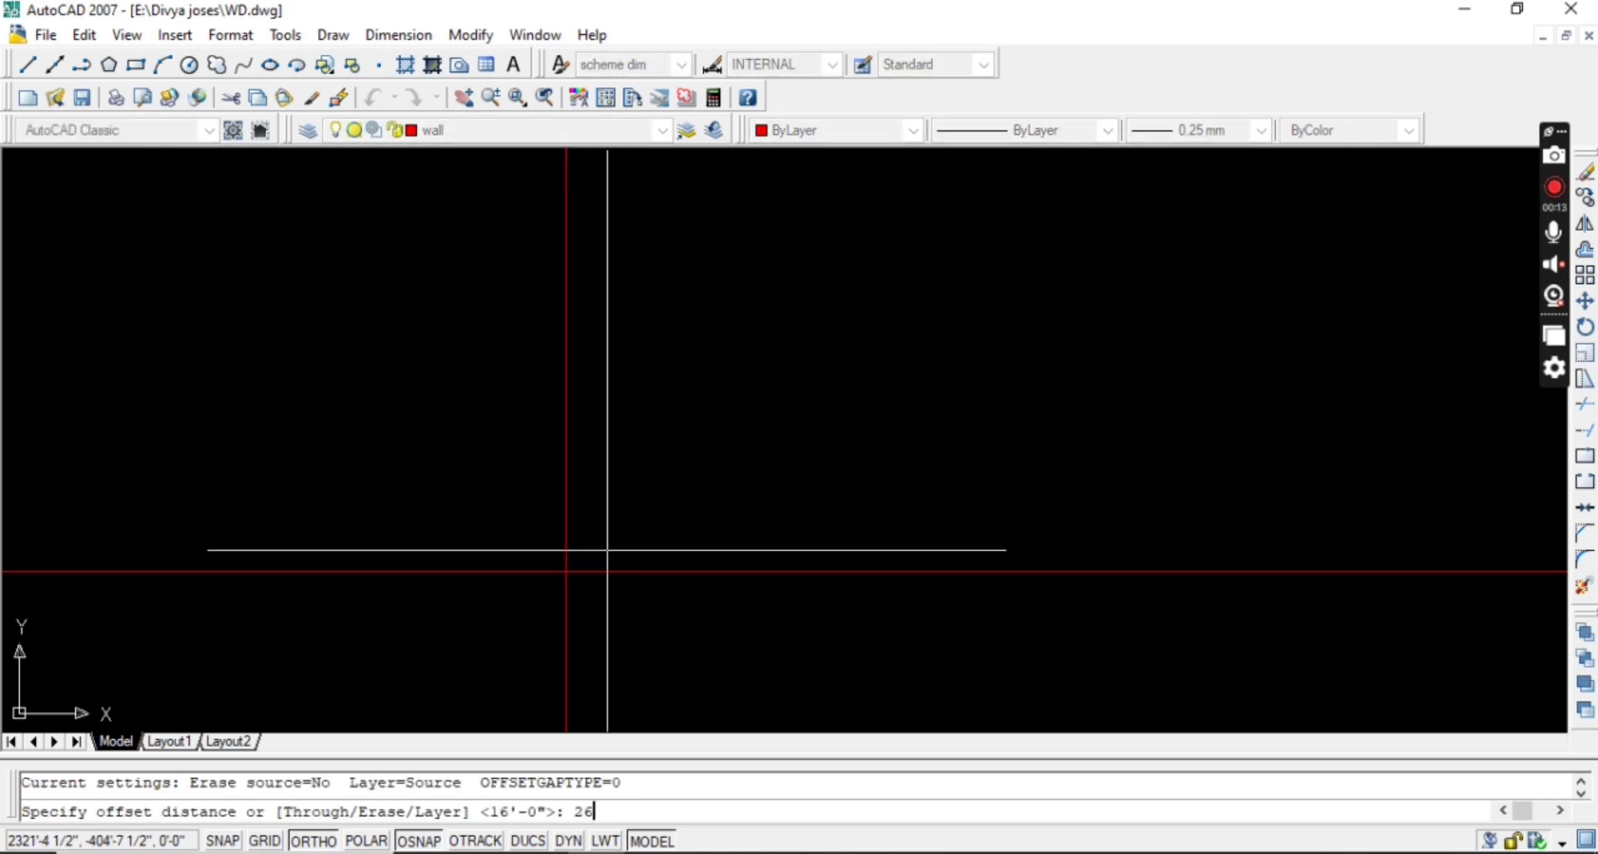
pyautogui.write("26'")
pyautogui.press('Return')
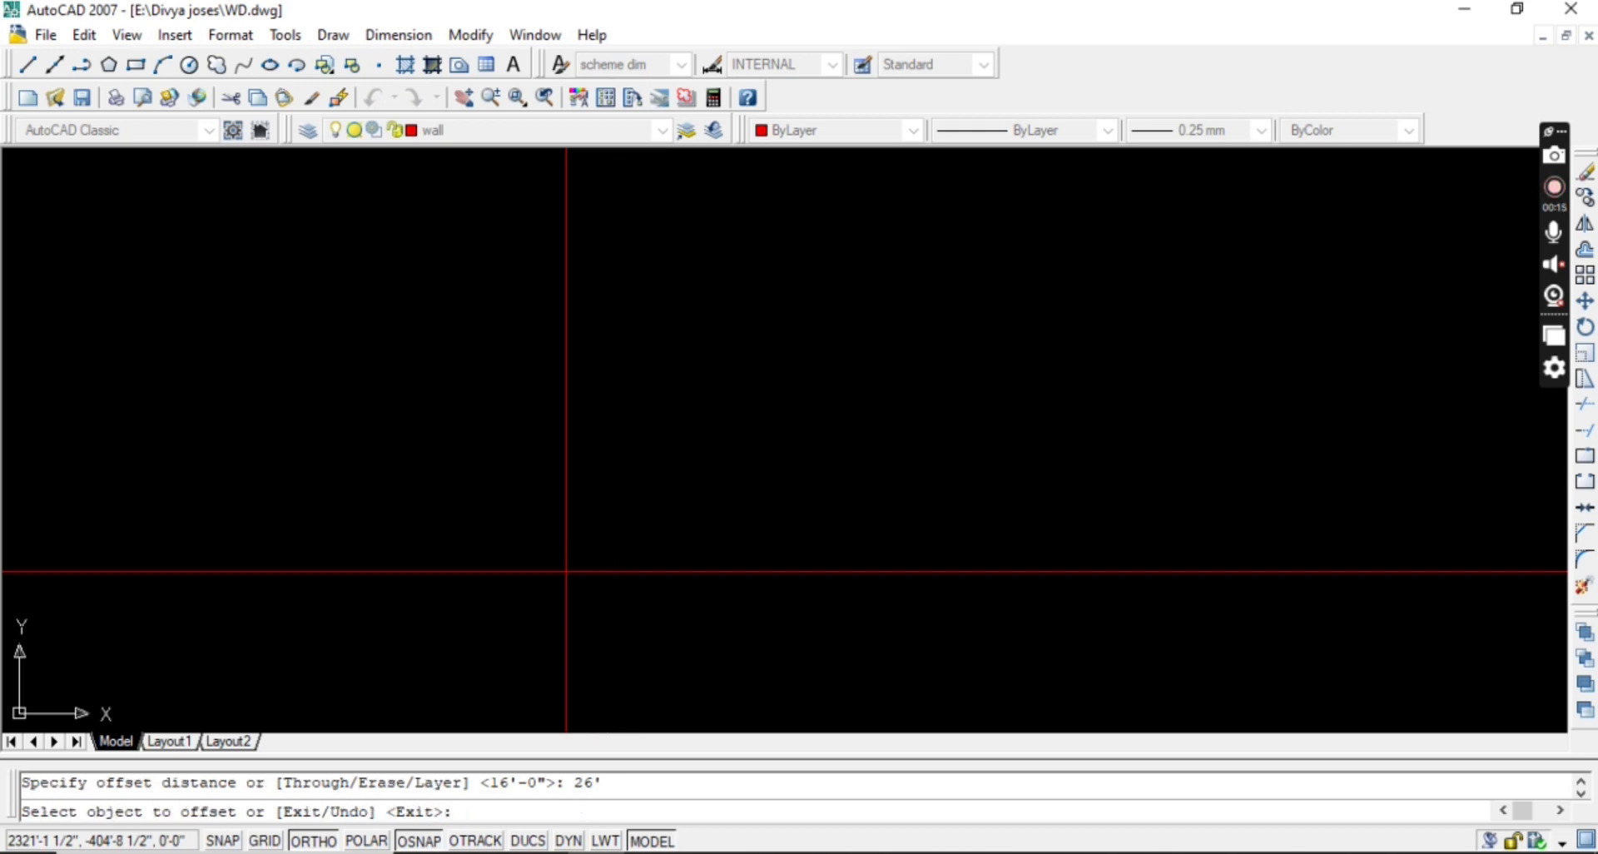
pyautogui.click(567, 541)
pyautogui.click(724, 533)
pyautogui.press('Return')
# Offset the horizontal construction line 16' upward.
pyautogui.press('Return')
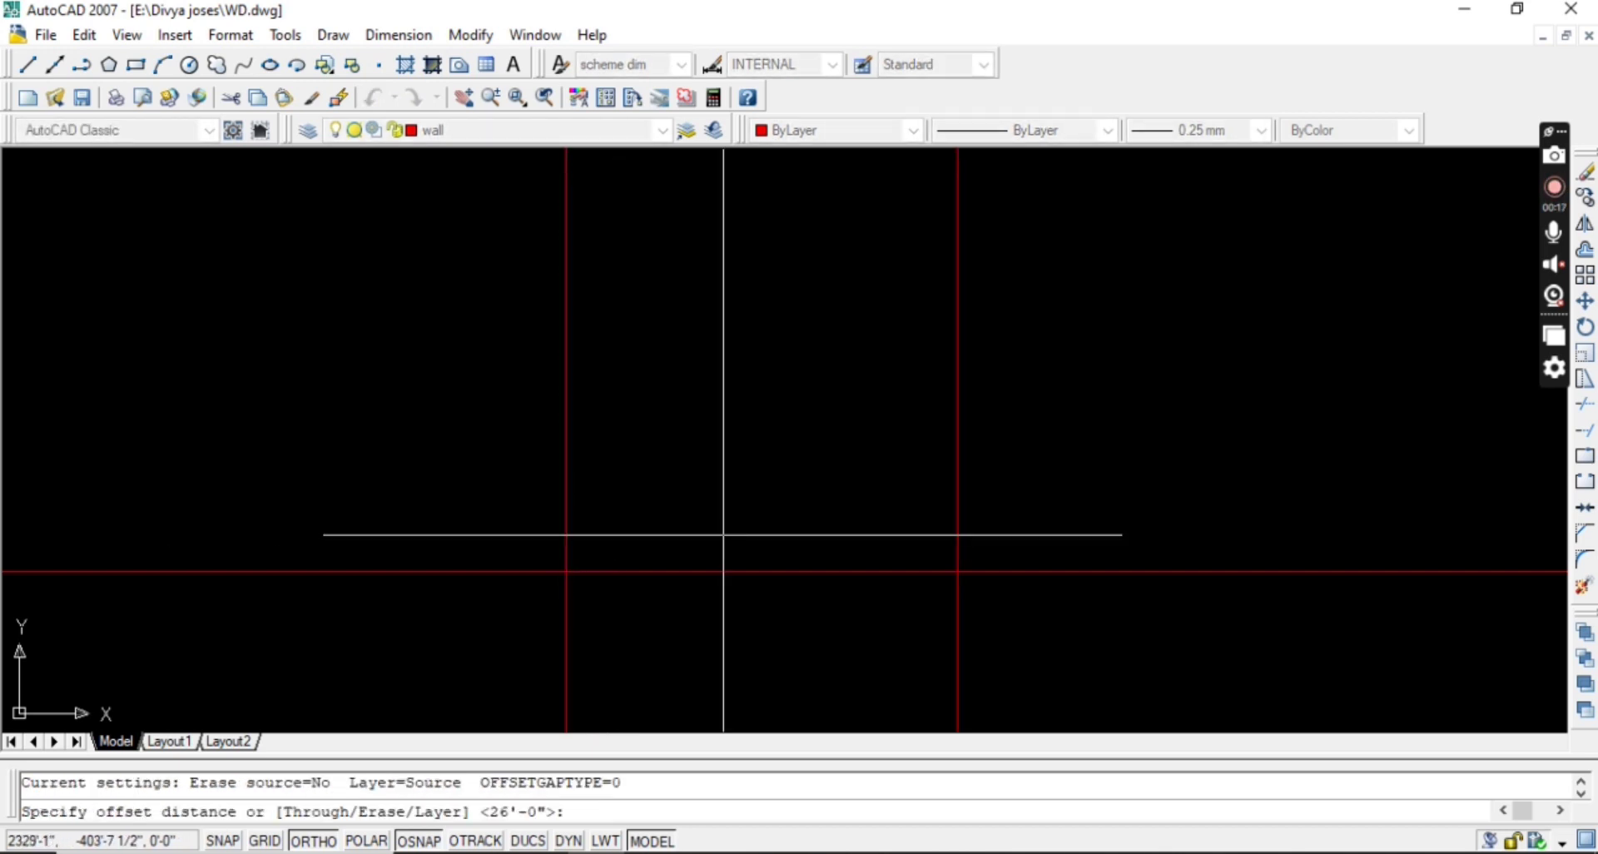
pyautogui.write("16'")
pyautogui.press('Return')
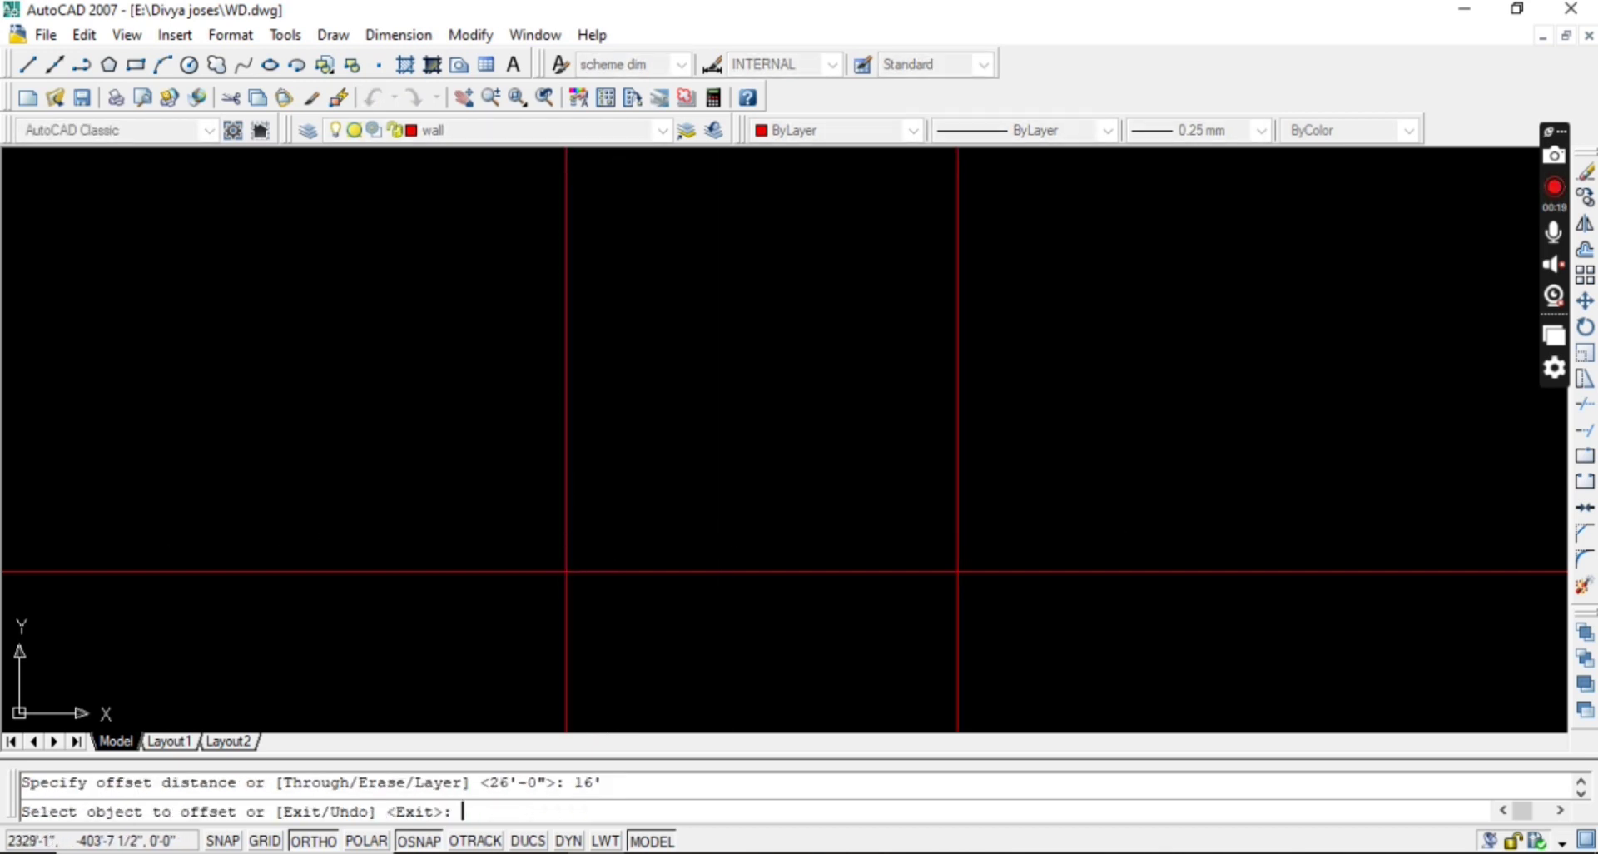
pyautogui.click(656, 573)
pyautogui.click(668, 505)
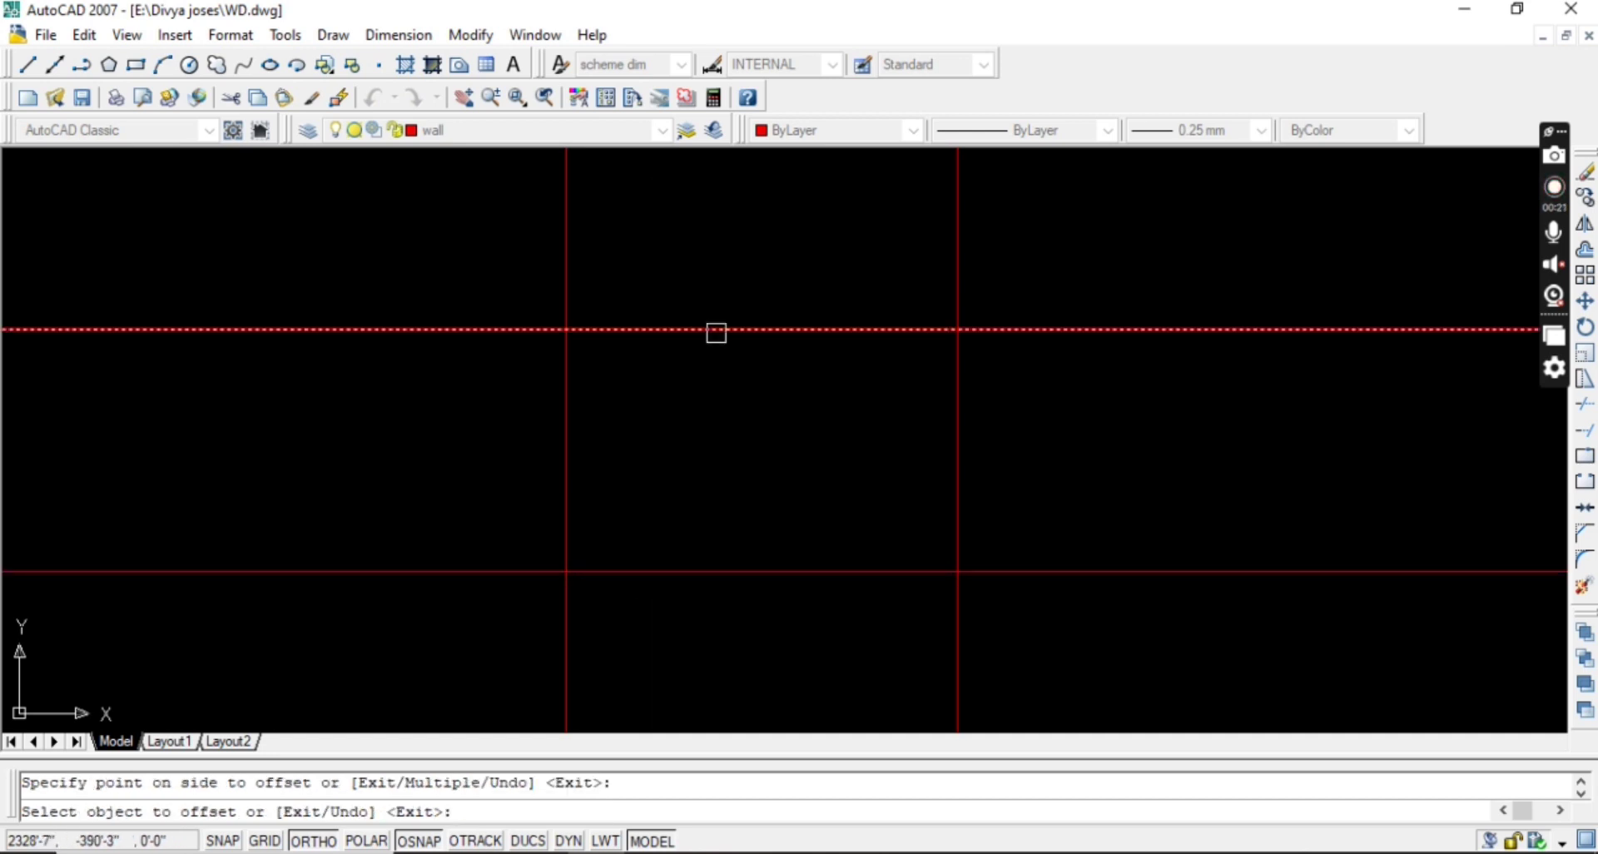
pyautogui.press('Return')
# Offset the leftmost vertical construction line 16' to the right to divide the plan into two rooms.
pyautogui.press('Return')
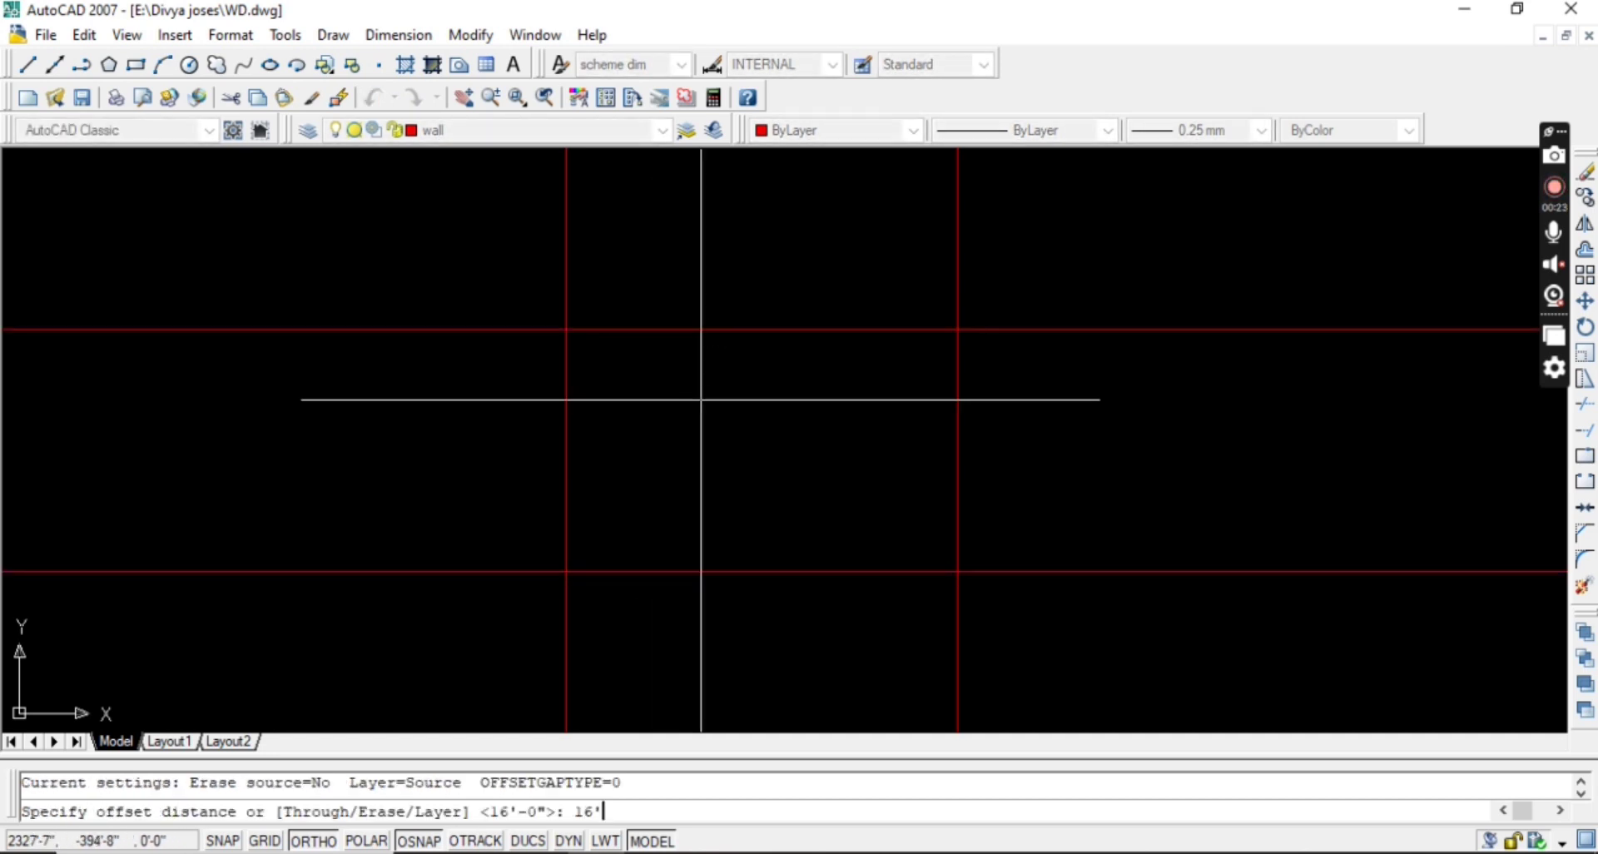
pyautogui.press('Return')
pyautogui.click(566, 433)
pyautogui.click(645, 432)
pyautogui.press('Escape')
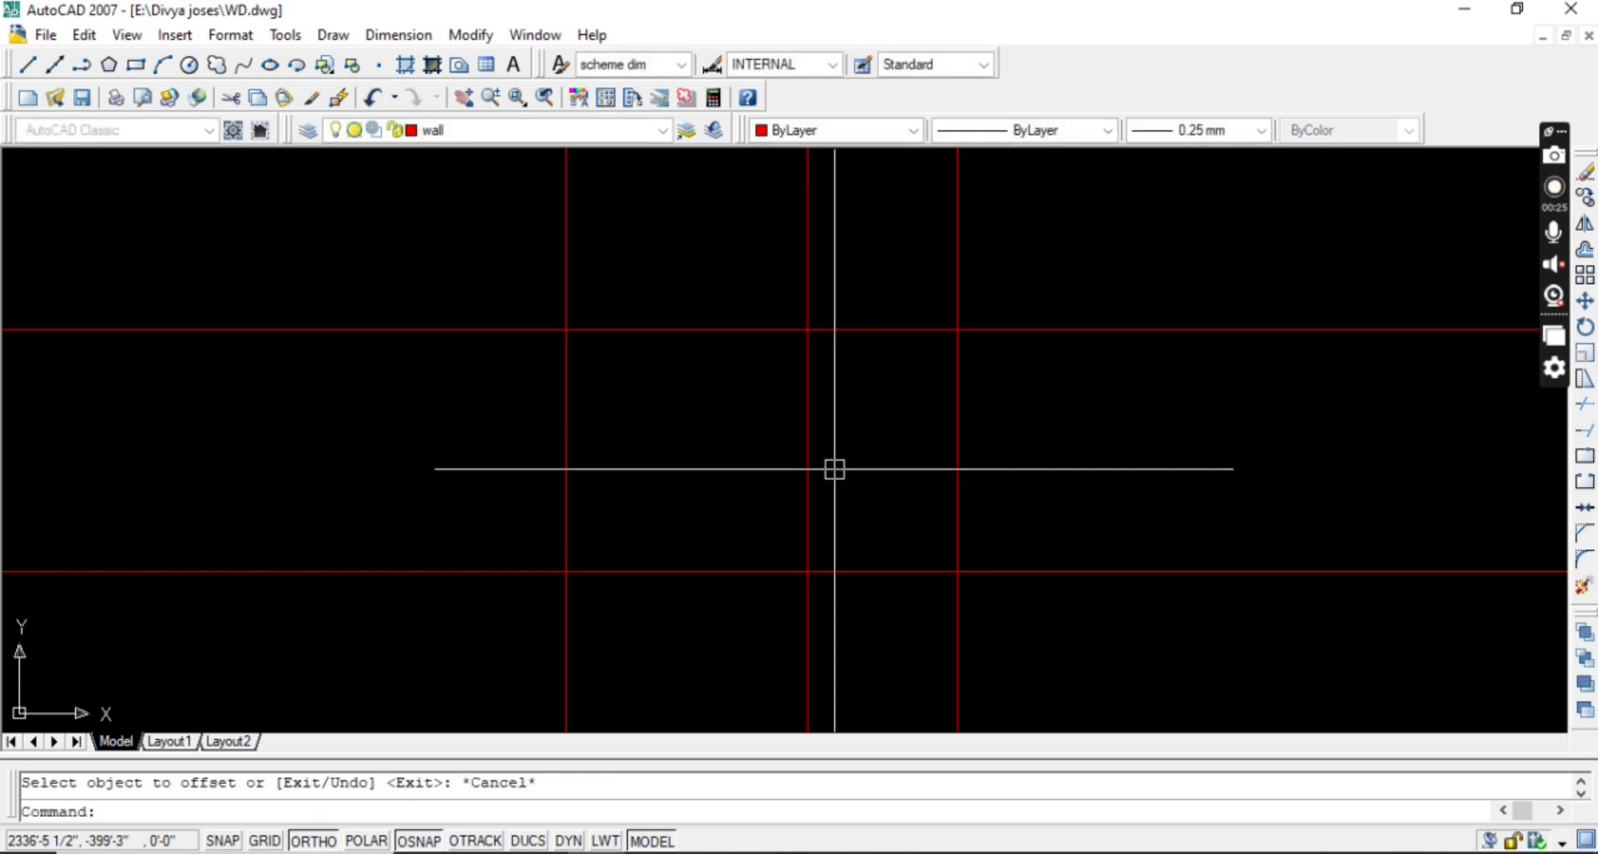
# Add a linear dimension between the left and middle vertical lines, just below the lower horizontal line.
pyautogui.moveTo(835, 468); pyautogui.dragTo(834, 443, button='middle')
pyautogui.scroll(2, 766, 466)
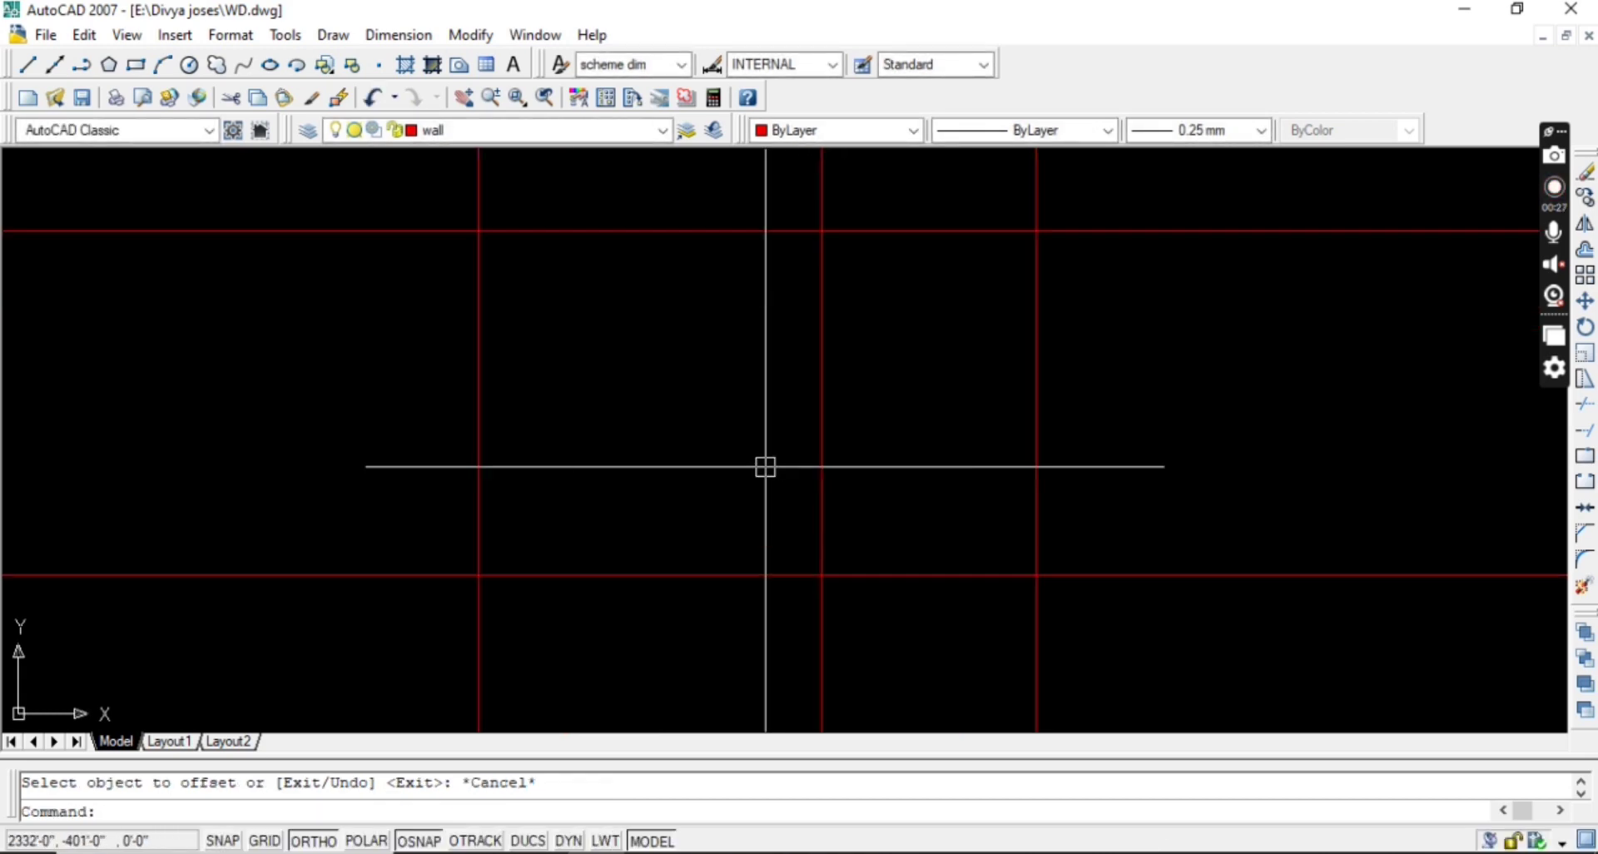
pyautogui.write('dli')
pyautogui.press('Return')
pyautogui.click(479, 574)
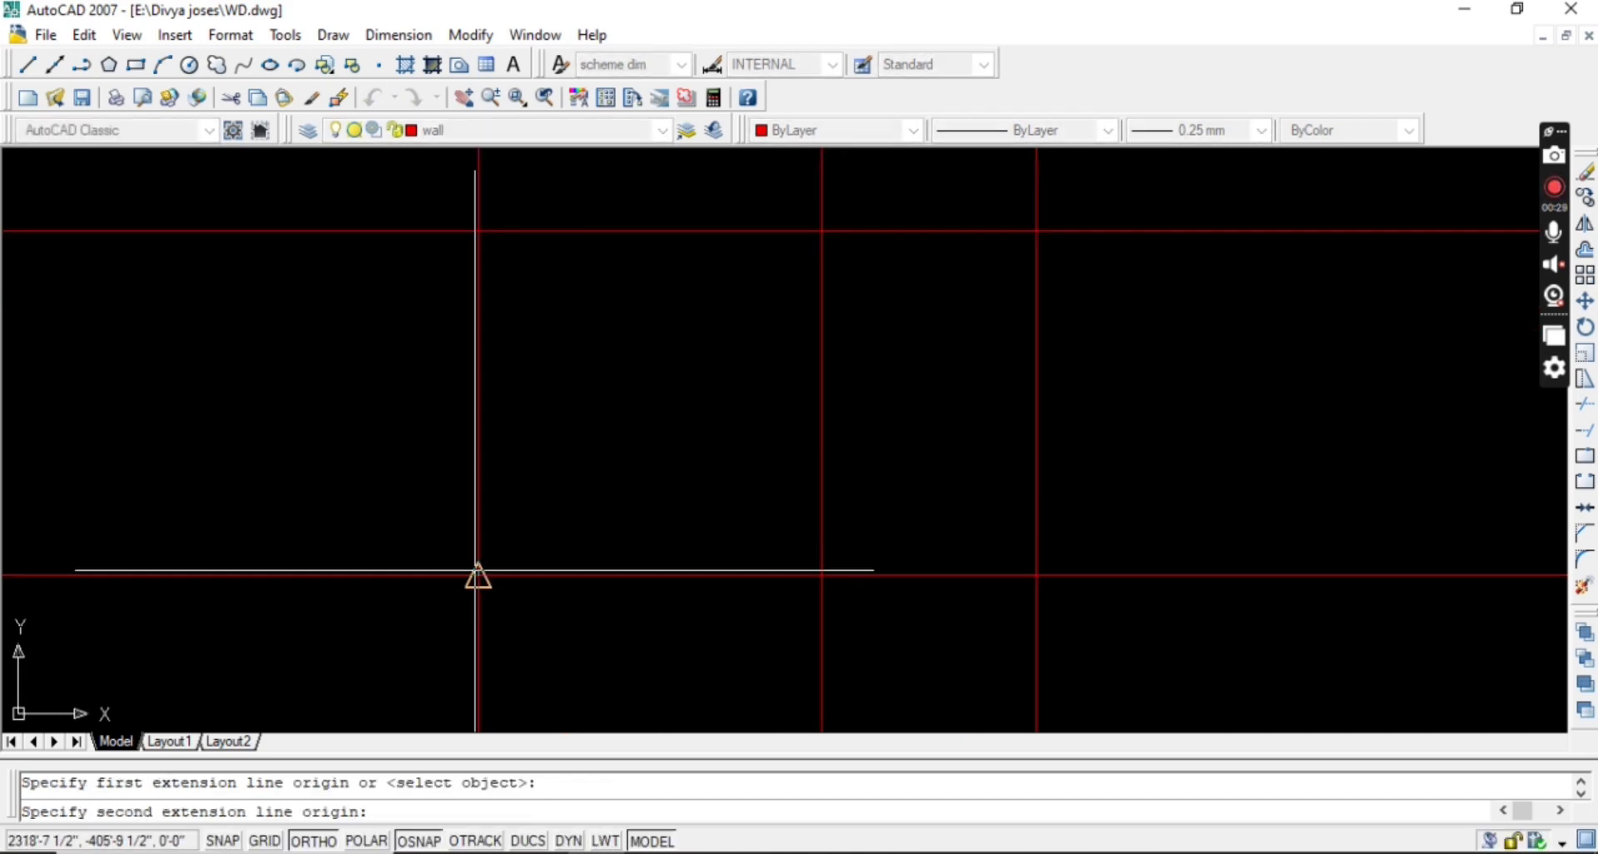
pyautogui.click(822, 574)
pyautogui.click(803, 606)
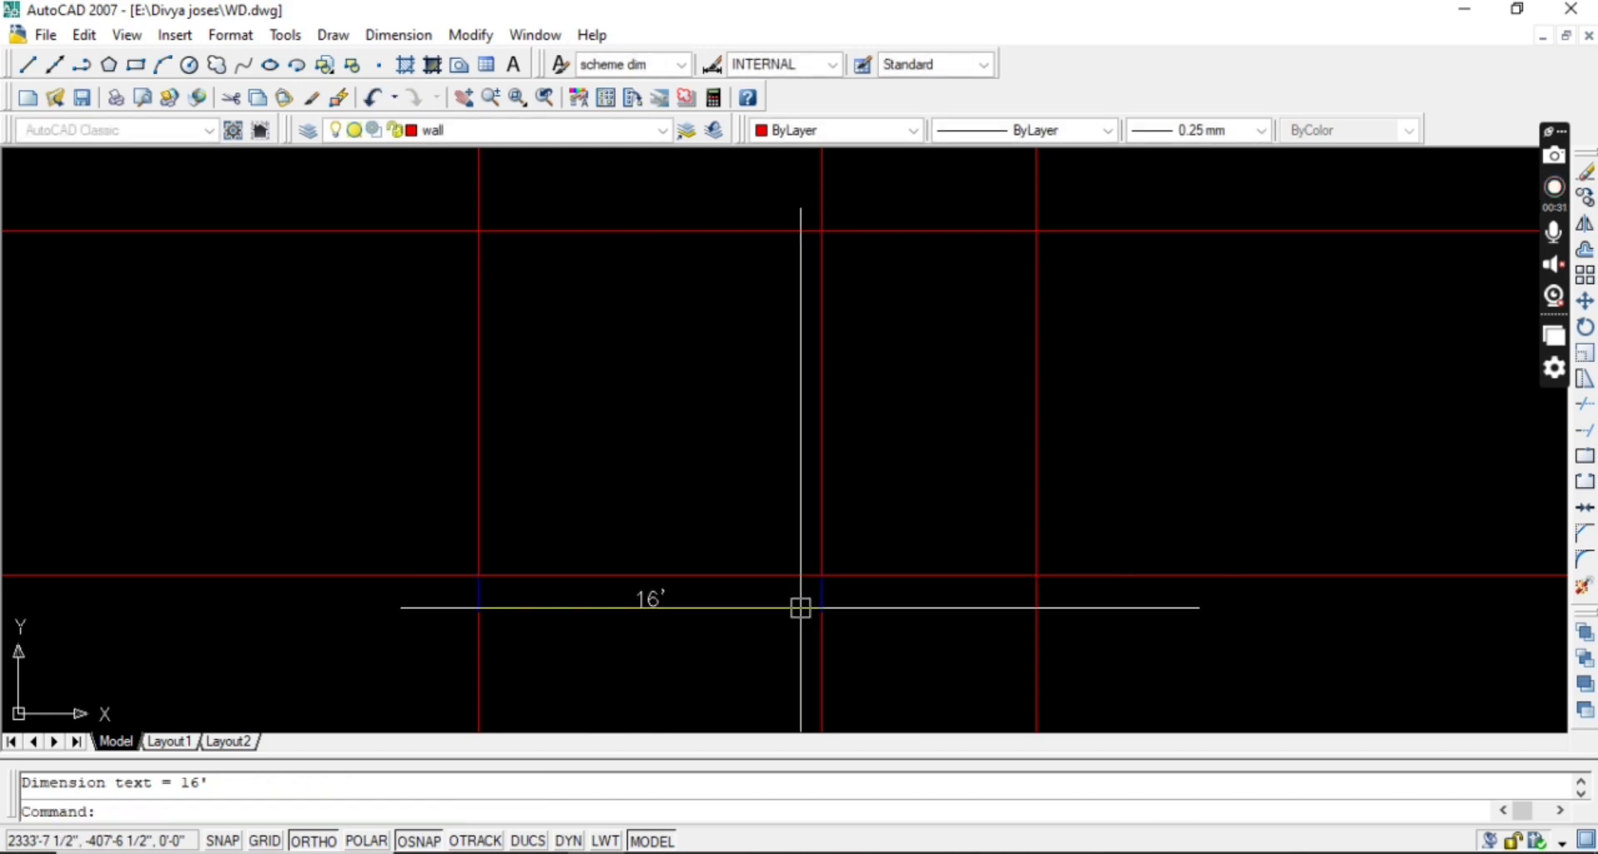
# Add a linear dimension between the middle and right vertical lines, in line with the dimension beside it.
pyautogui.moveTo(802, 606); pyautogui.dragTo(749, 564, button='middle')
pyautogui.press('Return')
pyautogui.click(767, 533)
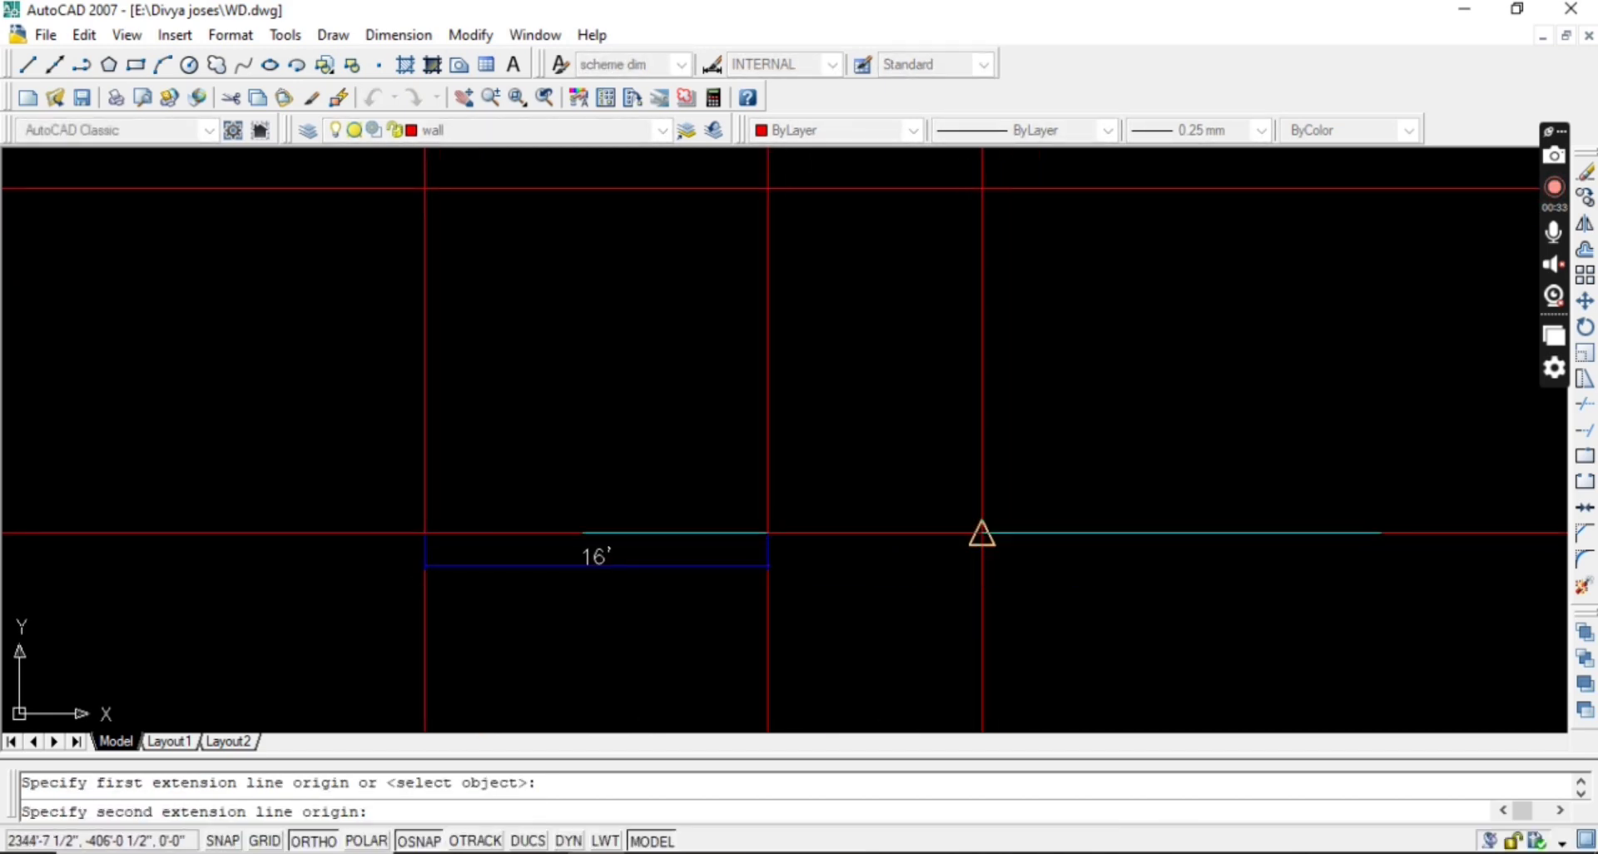
pyautogui.scroll(2, 767, 565)
pyautogui.click(765, 563)
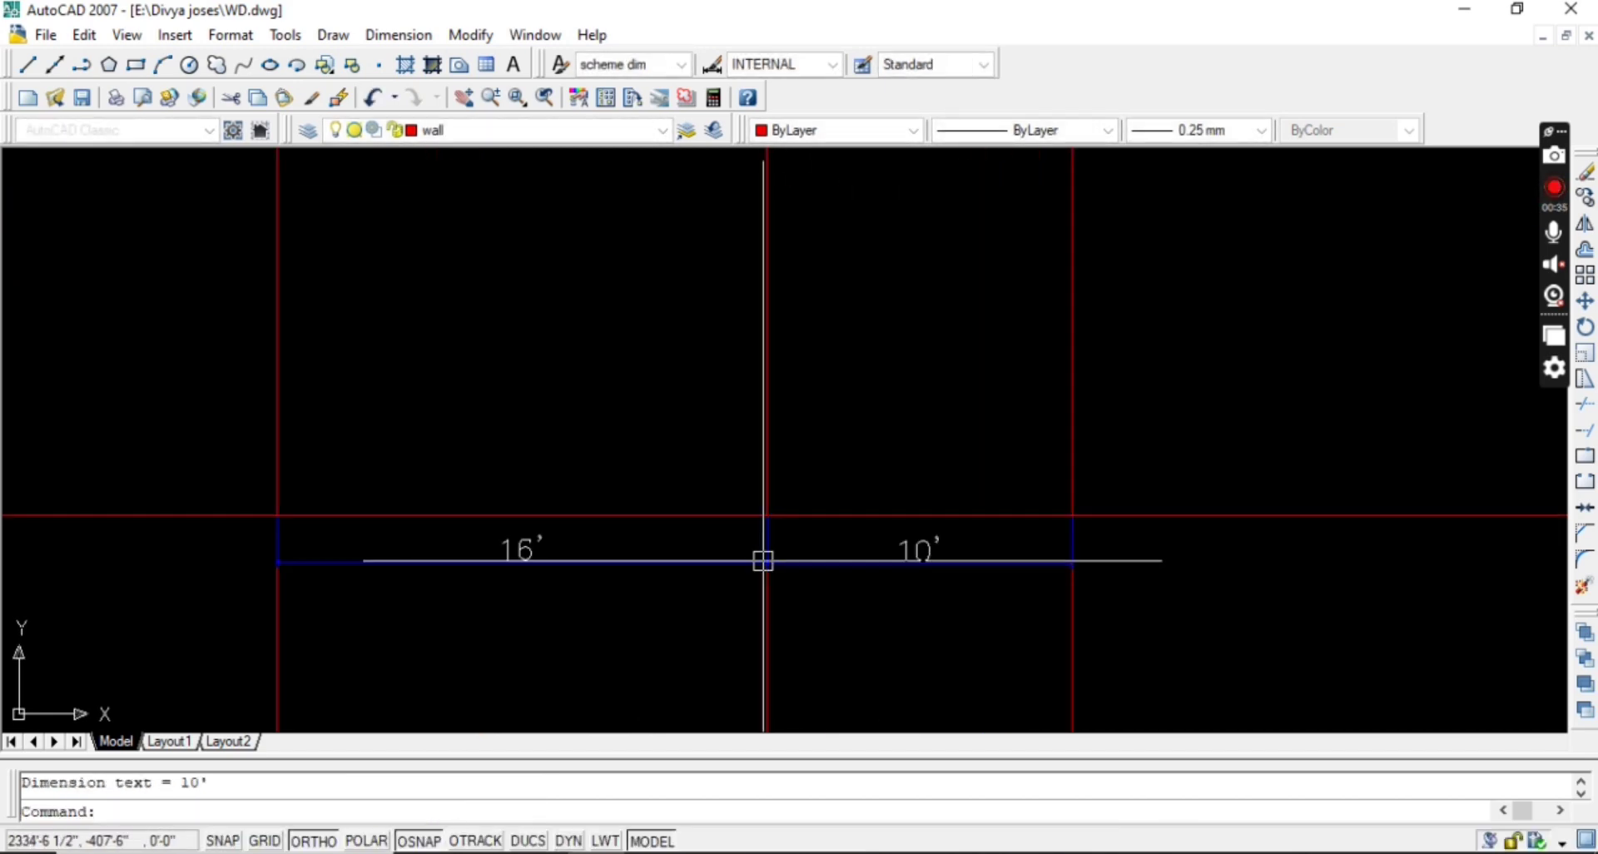
pyautogui.press('Escape')
# Offset the vertical lines 9" for wall thickness: the left one outward, the right one outward and the middle one to the right.
pyautogui.scroll(-2, 774, 533)
pyautogui.write('o')
pyautogui.press('Return')
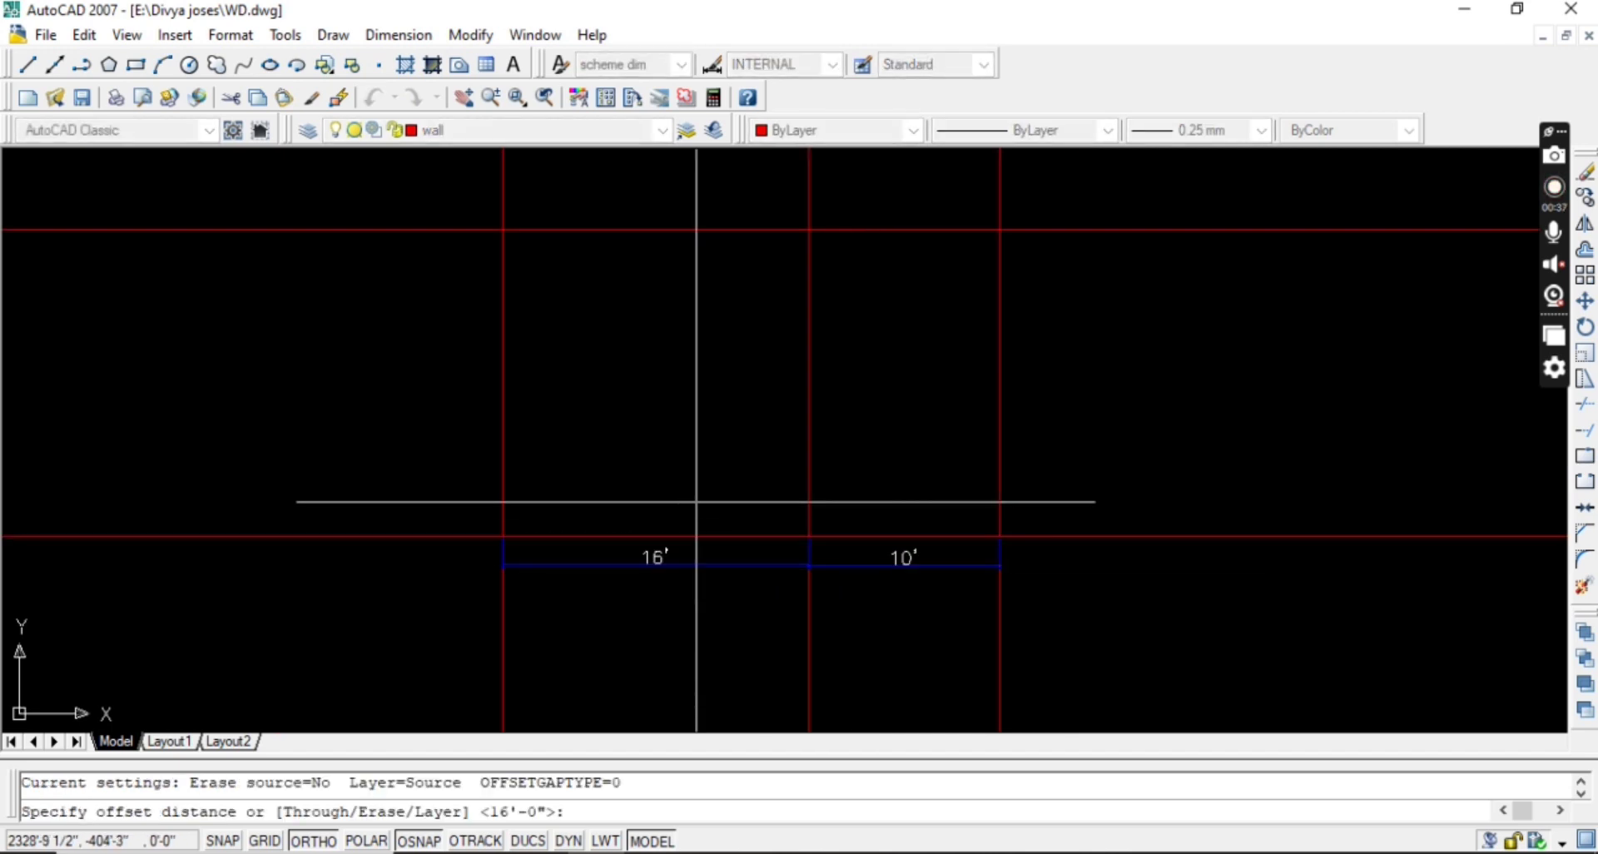
pyautogui.write('9')
pyautogui.press('Return')
pyautogui.click(503, 467)
pyautogui.click(418, 456)
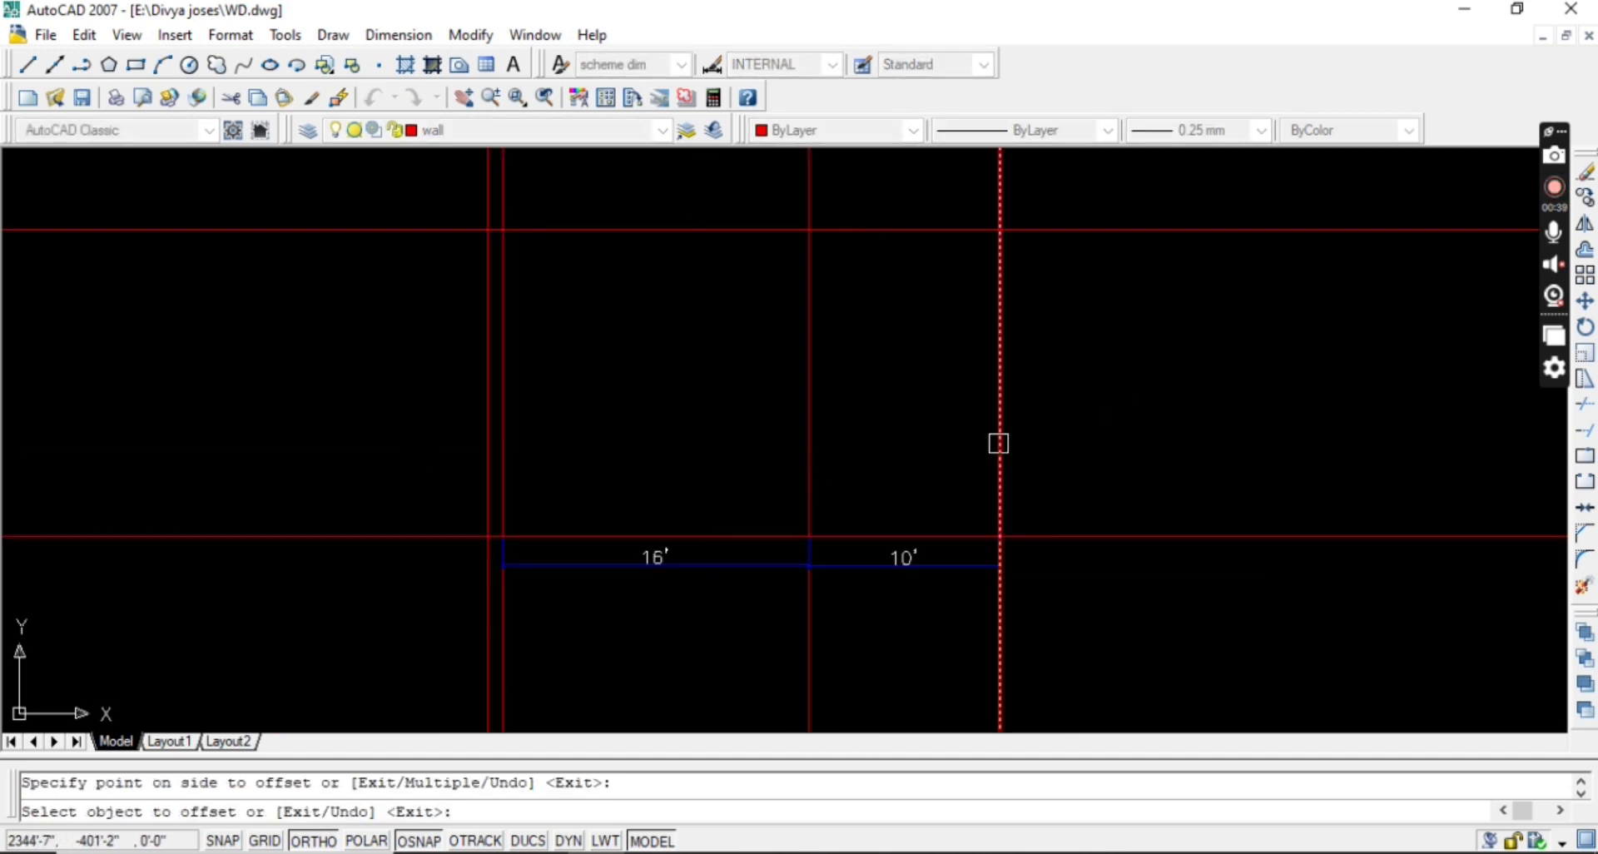
pyautogui.click(1086, 436)
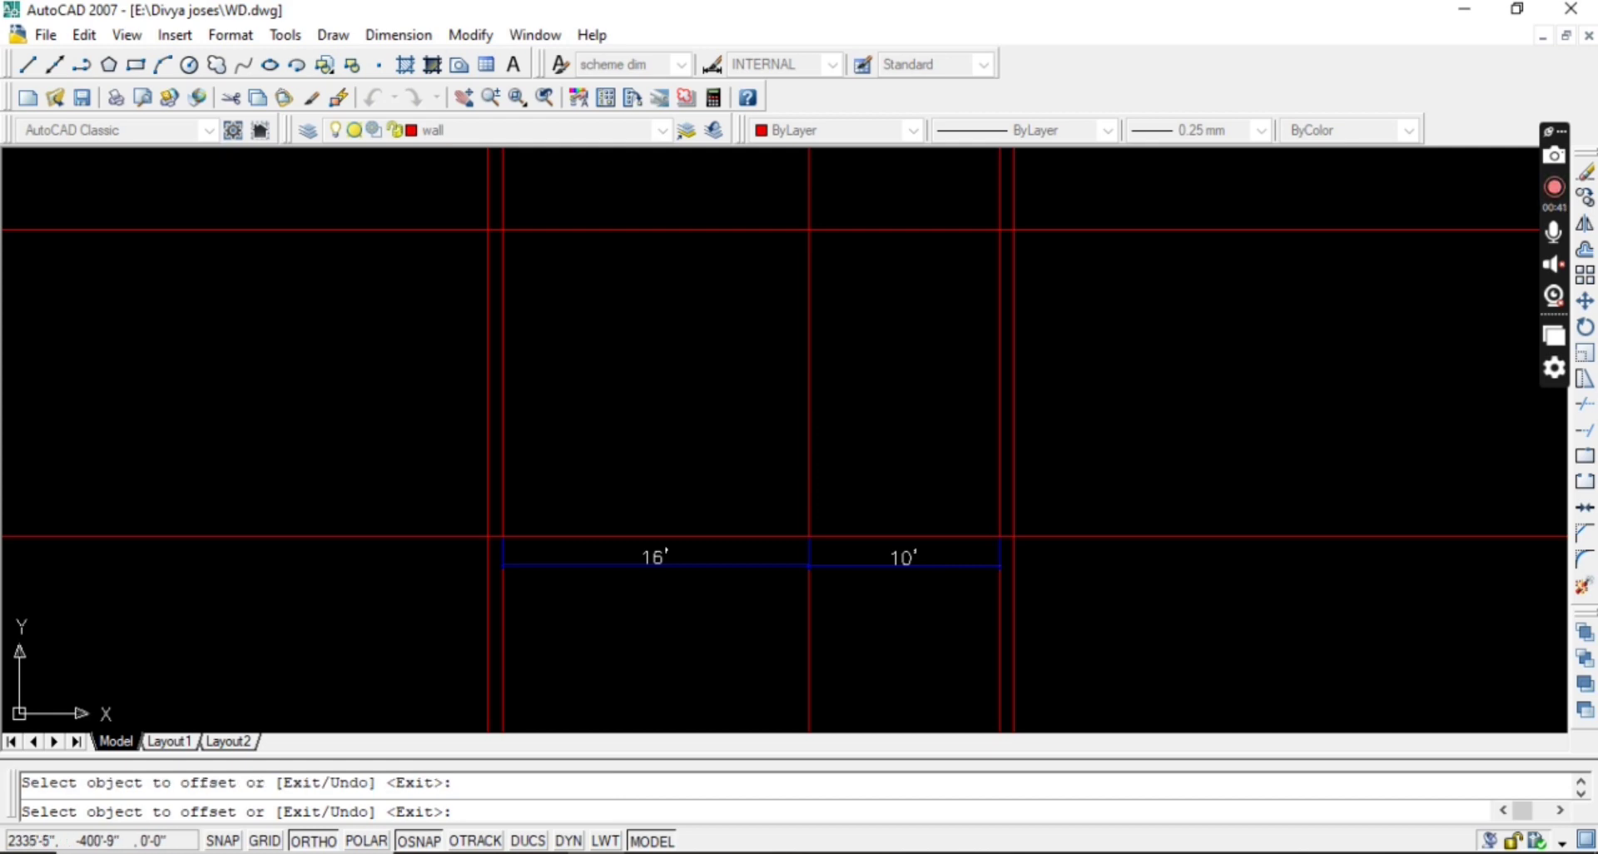
pyautogui.click(811, 433)
pyautogui.click(1081, 441)
pyautogui.press('Escape')
# Move the right wall's two vertical lines 9" to the right.
pyautogui.moveTo(1137, 447); pyautogui.dragTo(990, 420)
pyautogui.write('m')
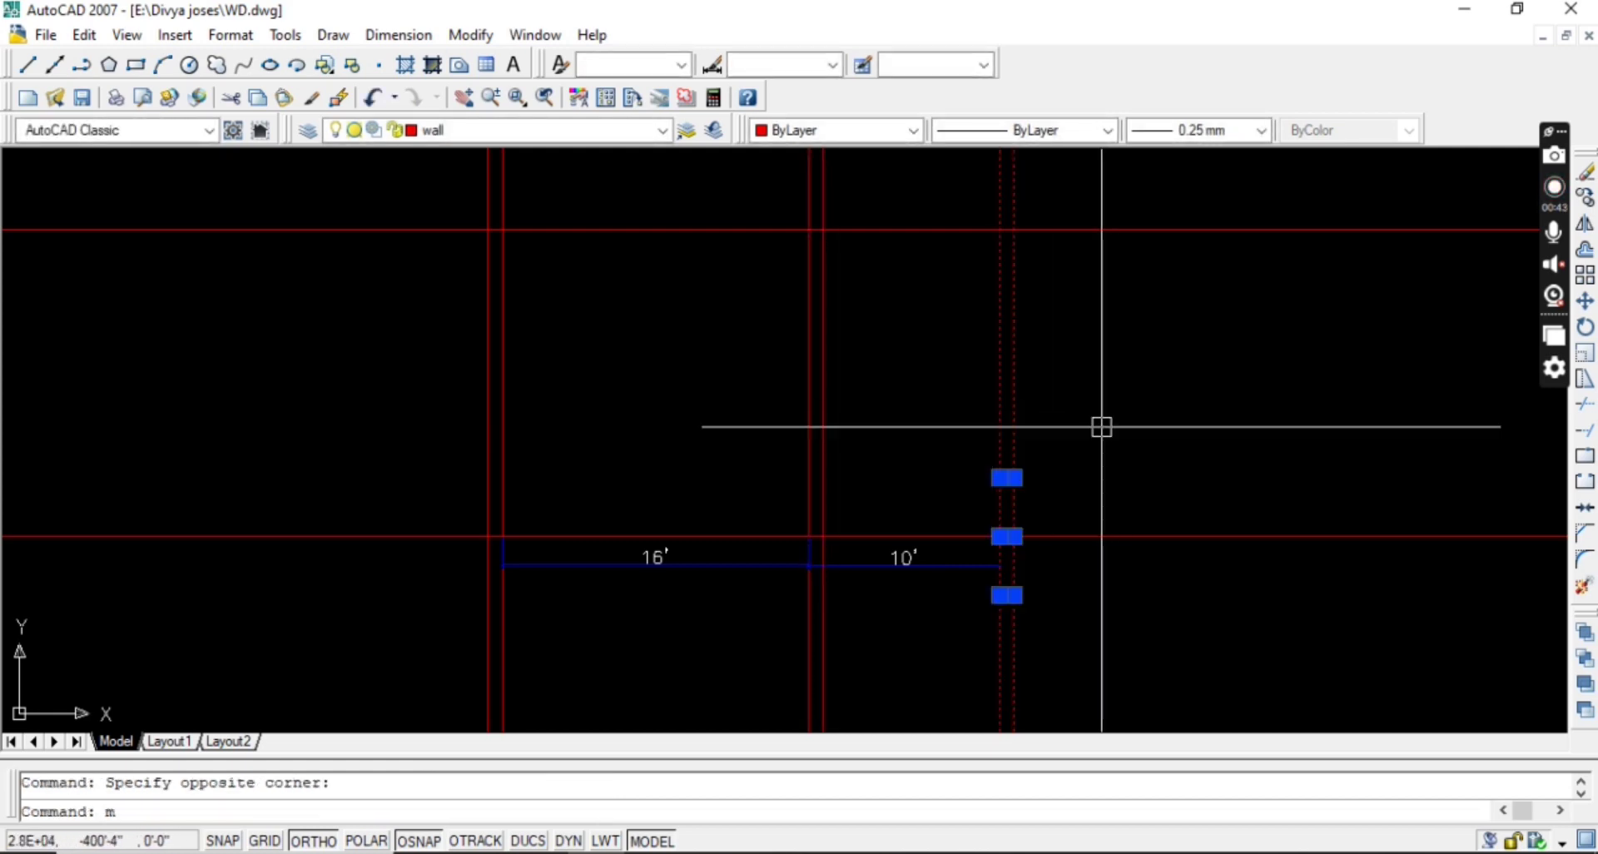
pyautogui.press('Return')
pyautogui.click(1101, 427)
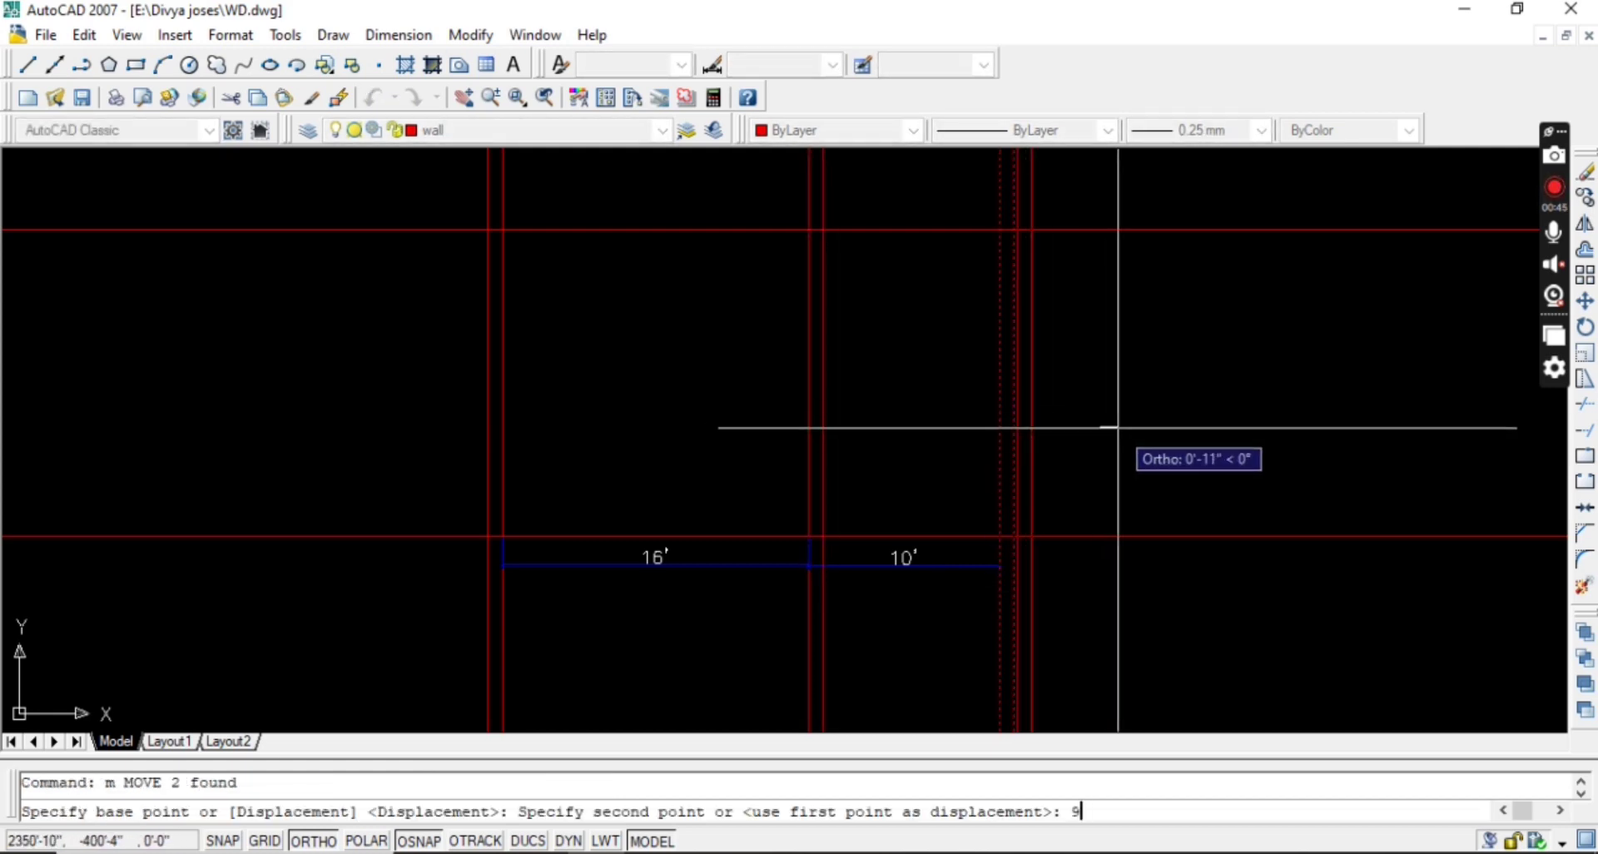
pyautogui.write('9')
pyautogui.press('Return')
# Move the right room dimension's left origin to the right face of the middle wall.
pyautogui.click(838, 563)
pyautogui.scroll(2, 806, 534)
pyautogui.click(800, 533)
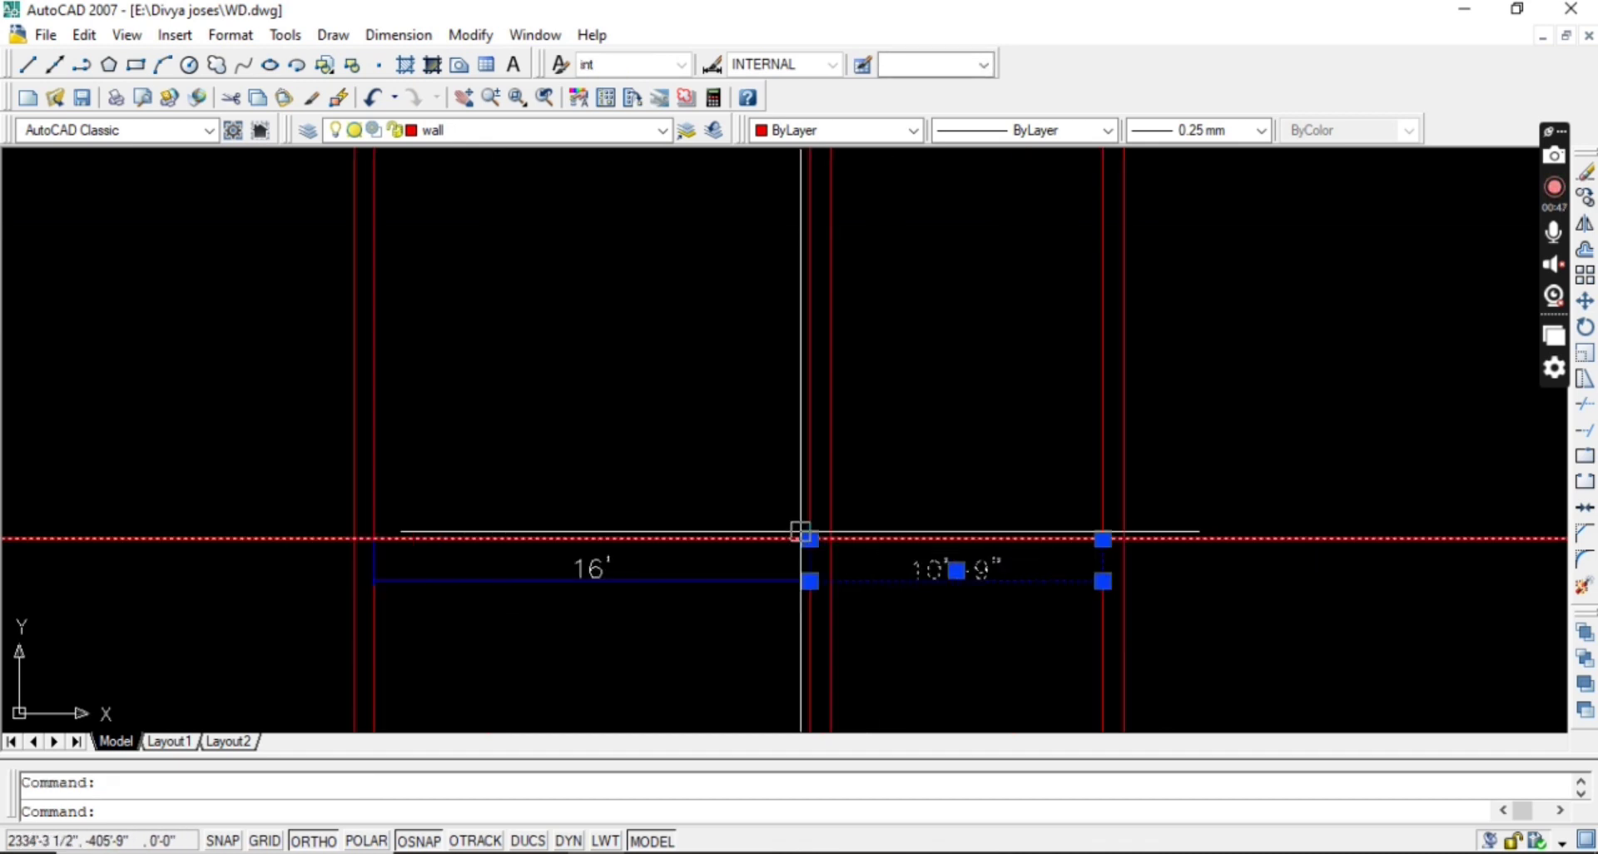
pyautogui.click(810, 538)
pyautogui.click(830, 539)
pyautogui.press('Escape')
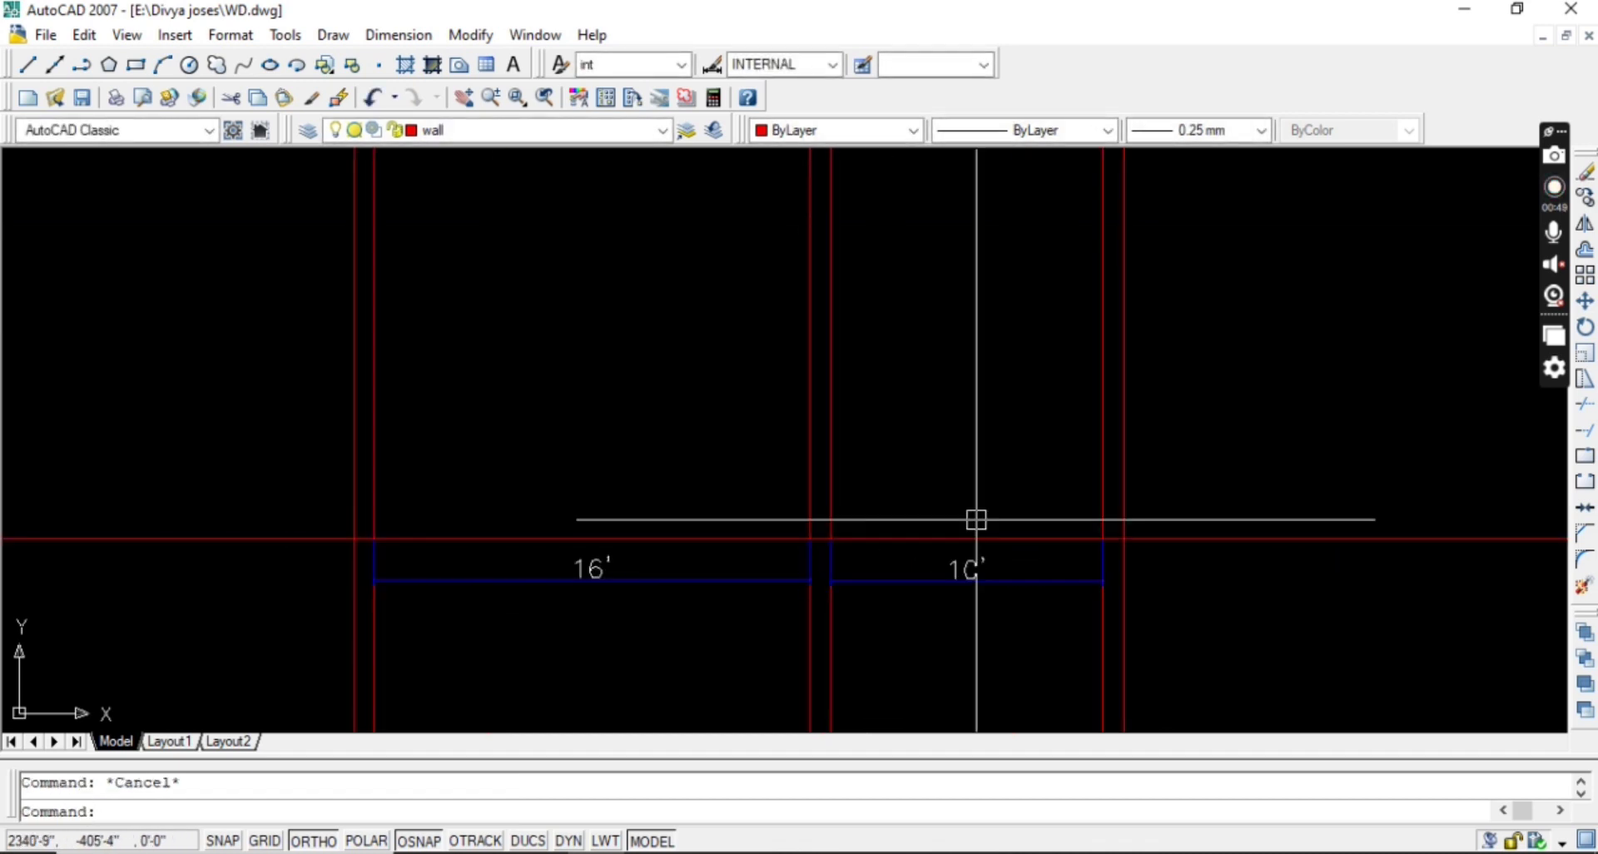
# Offset the upper horizontal line 9" upward to form the top wall.
pyautogui.scroll(-2, 976, 519)
pyautogui.moveTo(782, 504); pyautogui.dragTo(752, 560, button='middle')
pyautogui.write('o')
pyautogui.press('Return')
pyautogui.write('9')
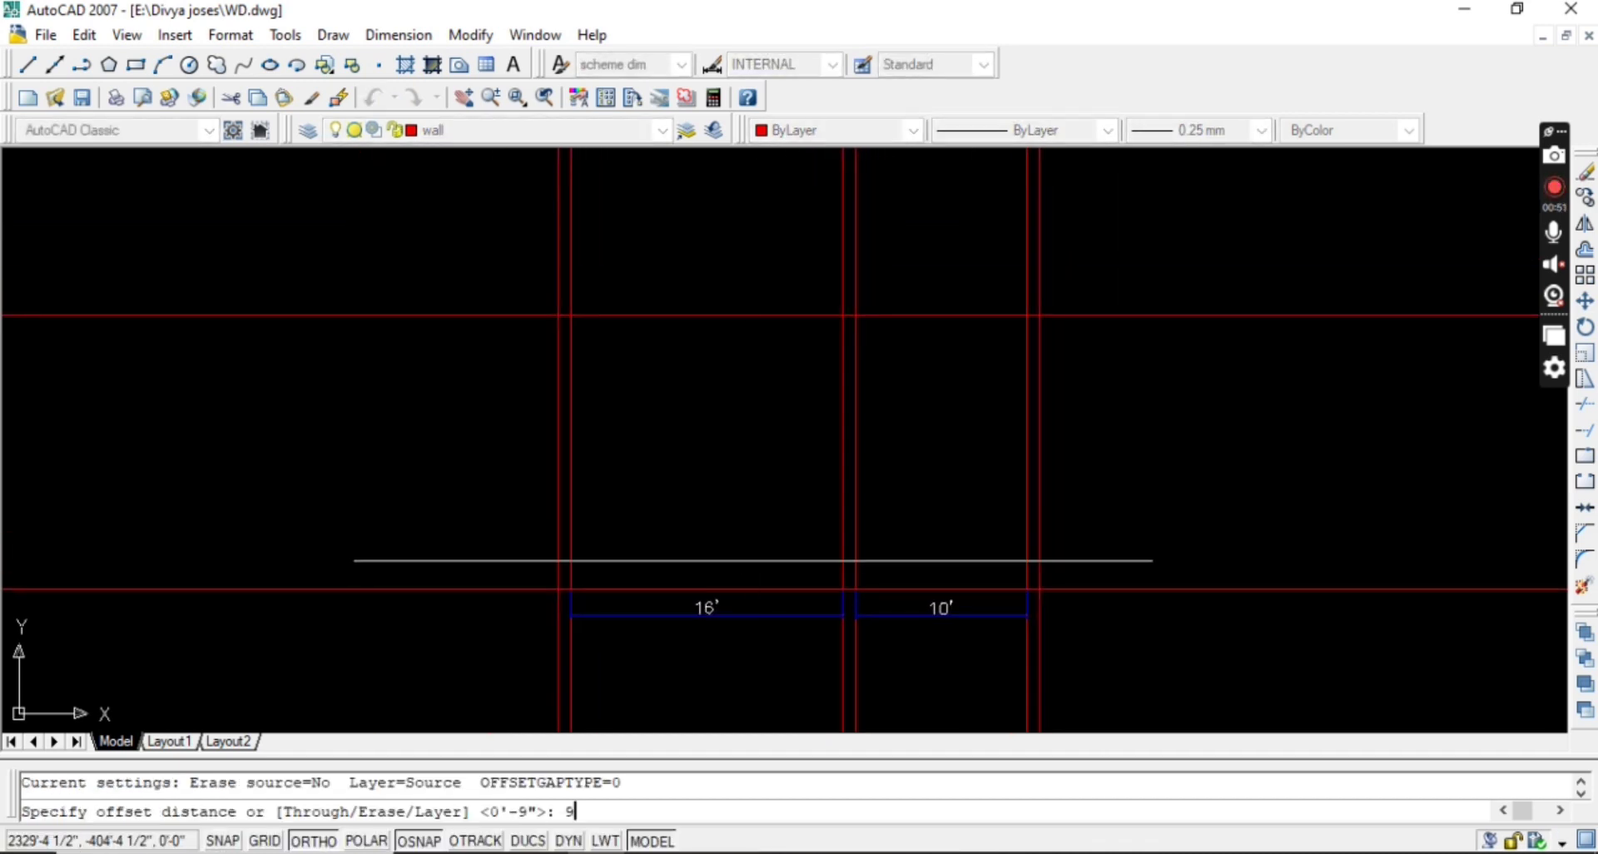
pyautogui.press('Return')
pyautogui.click(738, 314)
pyautogui.click(772, 250)
pyautogui.press('Escape')
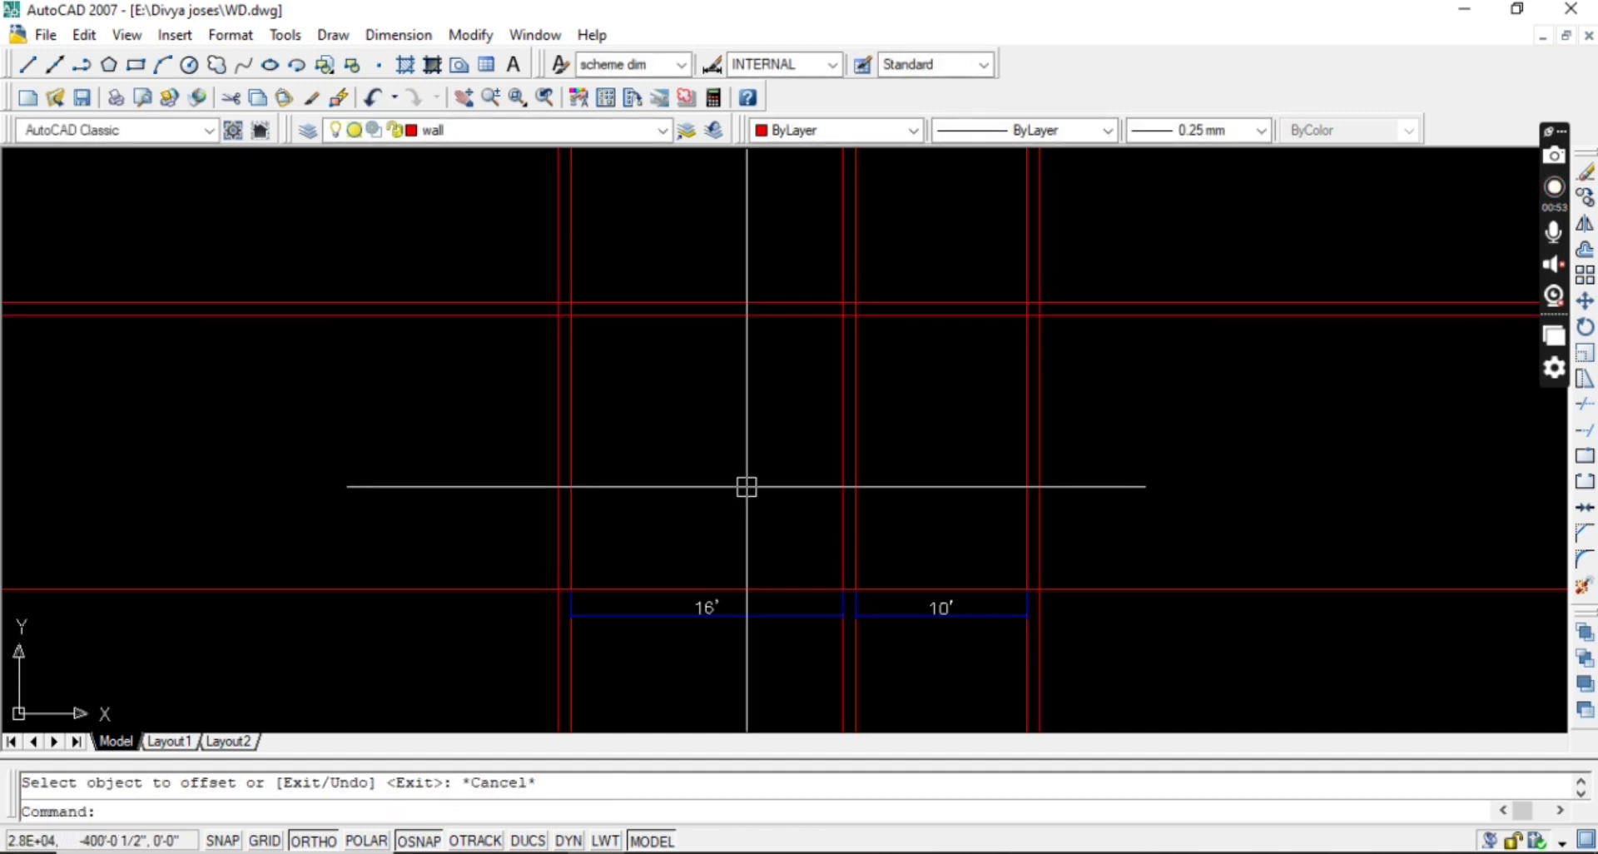
# Copy the compass symbol with its four direction letters from the title block's orientation box.
pyautogui.moveTo(746, 487); pyautogui.dragTo(721, 464, button='middle')
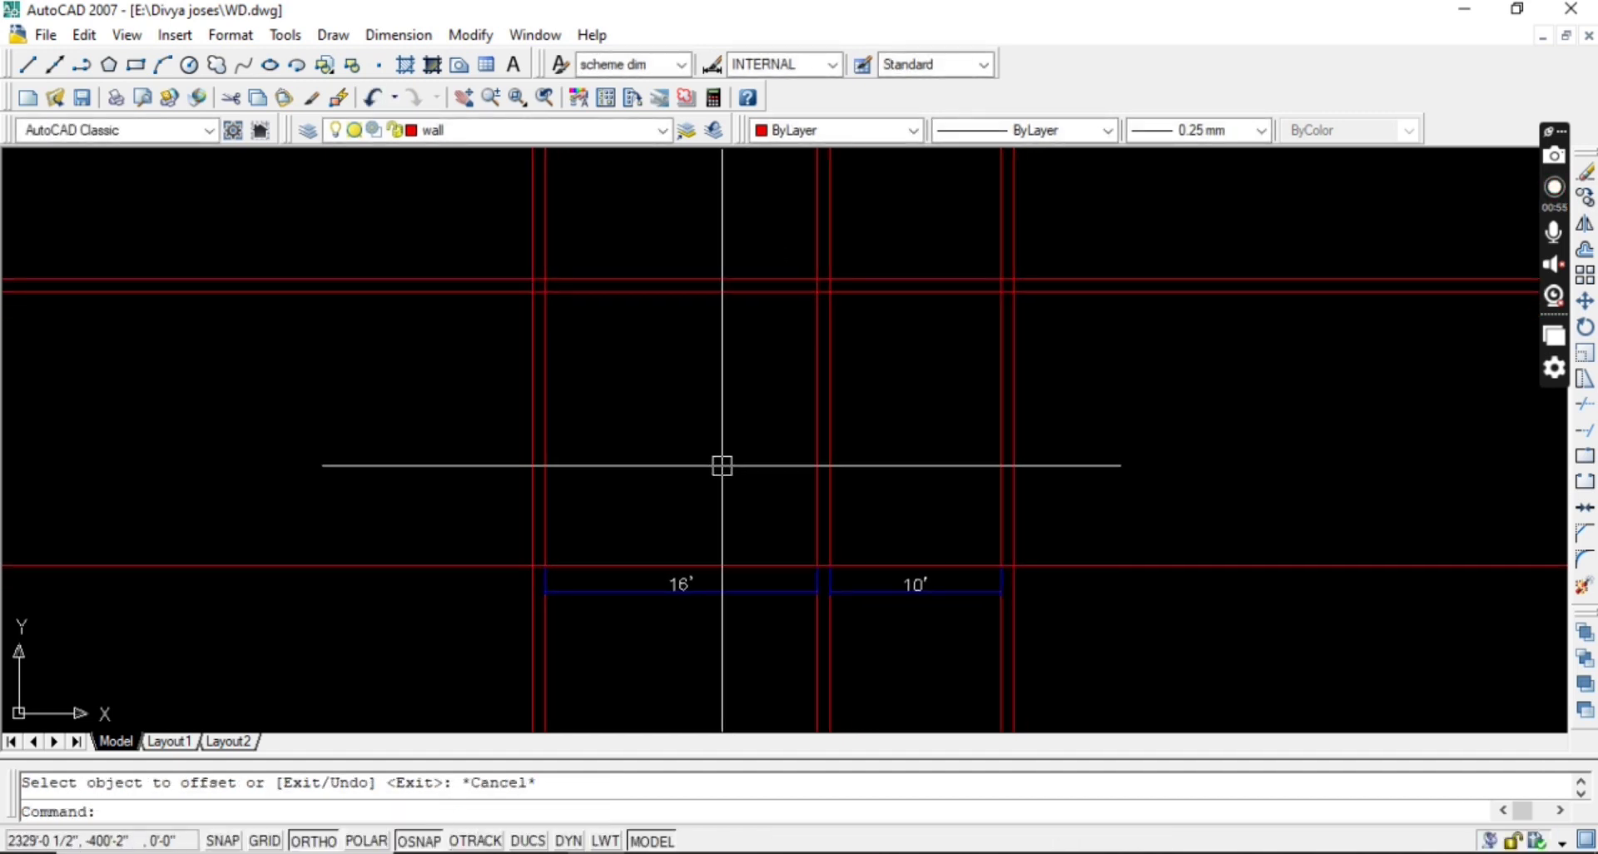
pyautogui.scroll(-3, 749, 496)
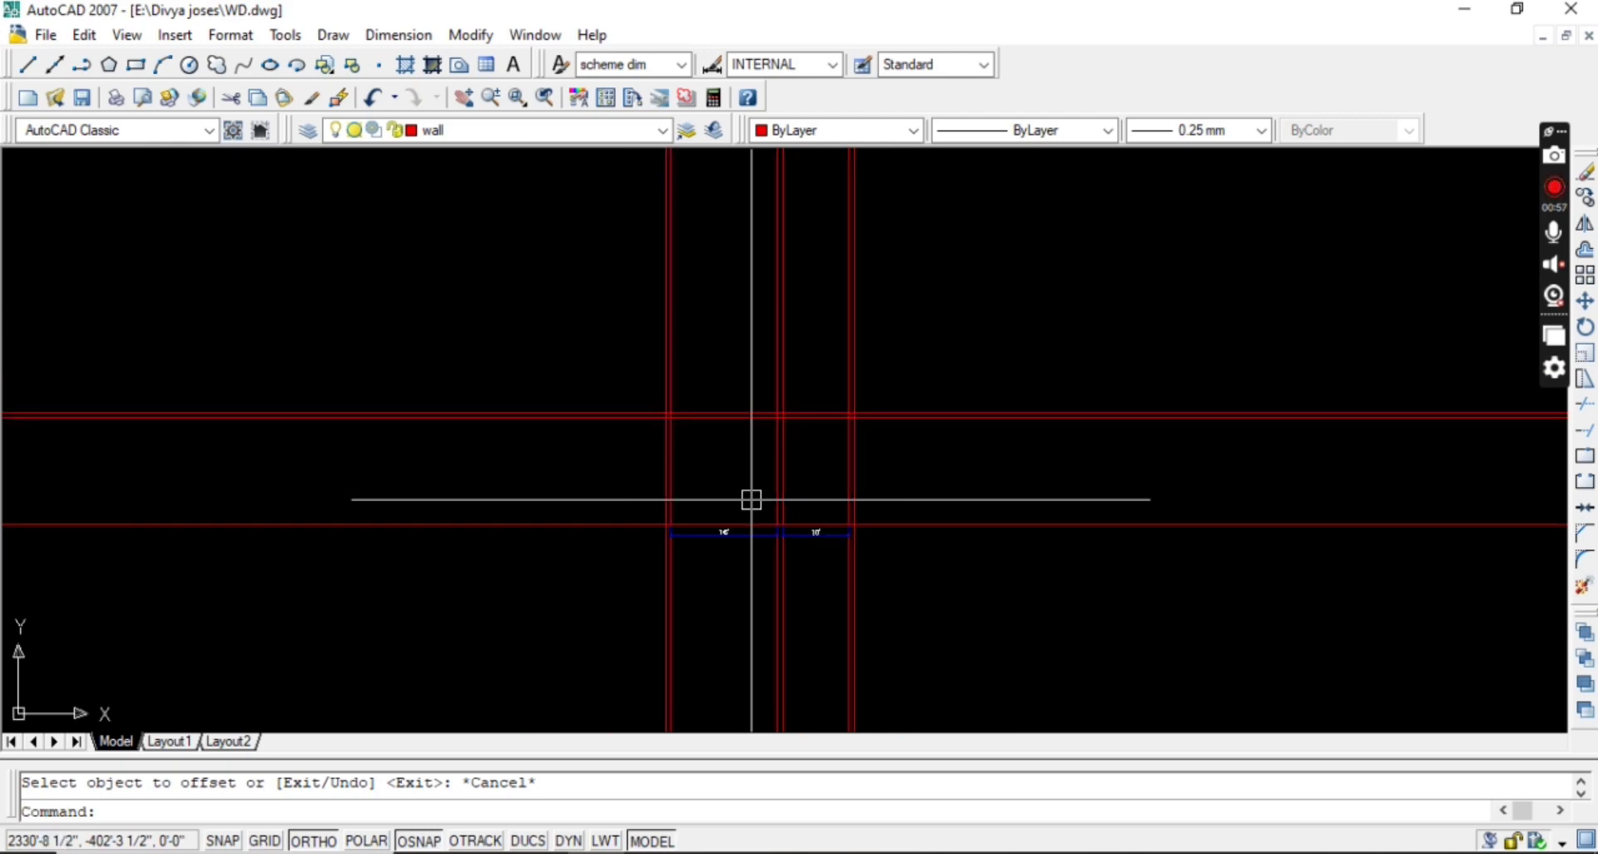
pyautogui.scroll(-2, 751, 500)
pyautogui.scroll(6, 233, 417)
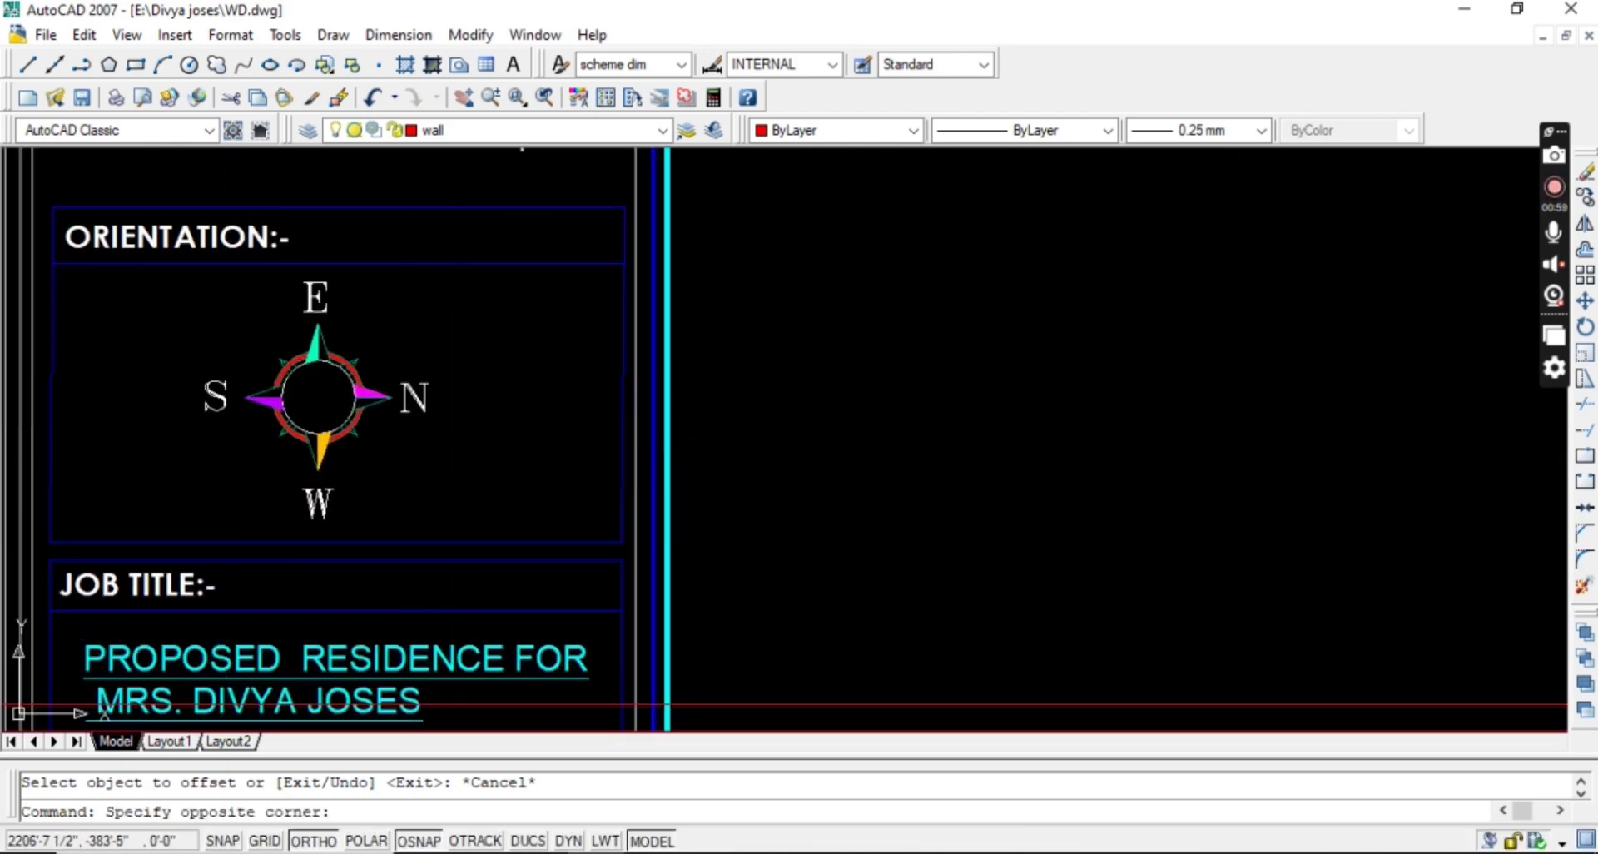
pyautogui.click(458, 501)
pyautogui.click(212, 309)
pyautogui.hotkey('ctrl', 'c')
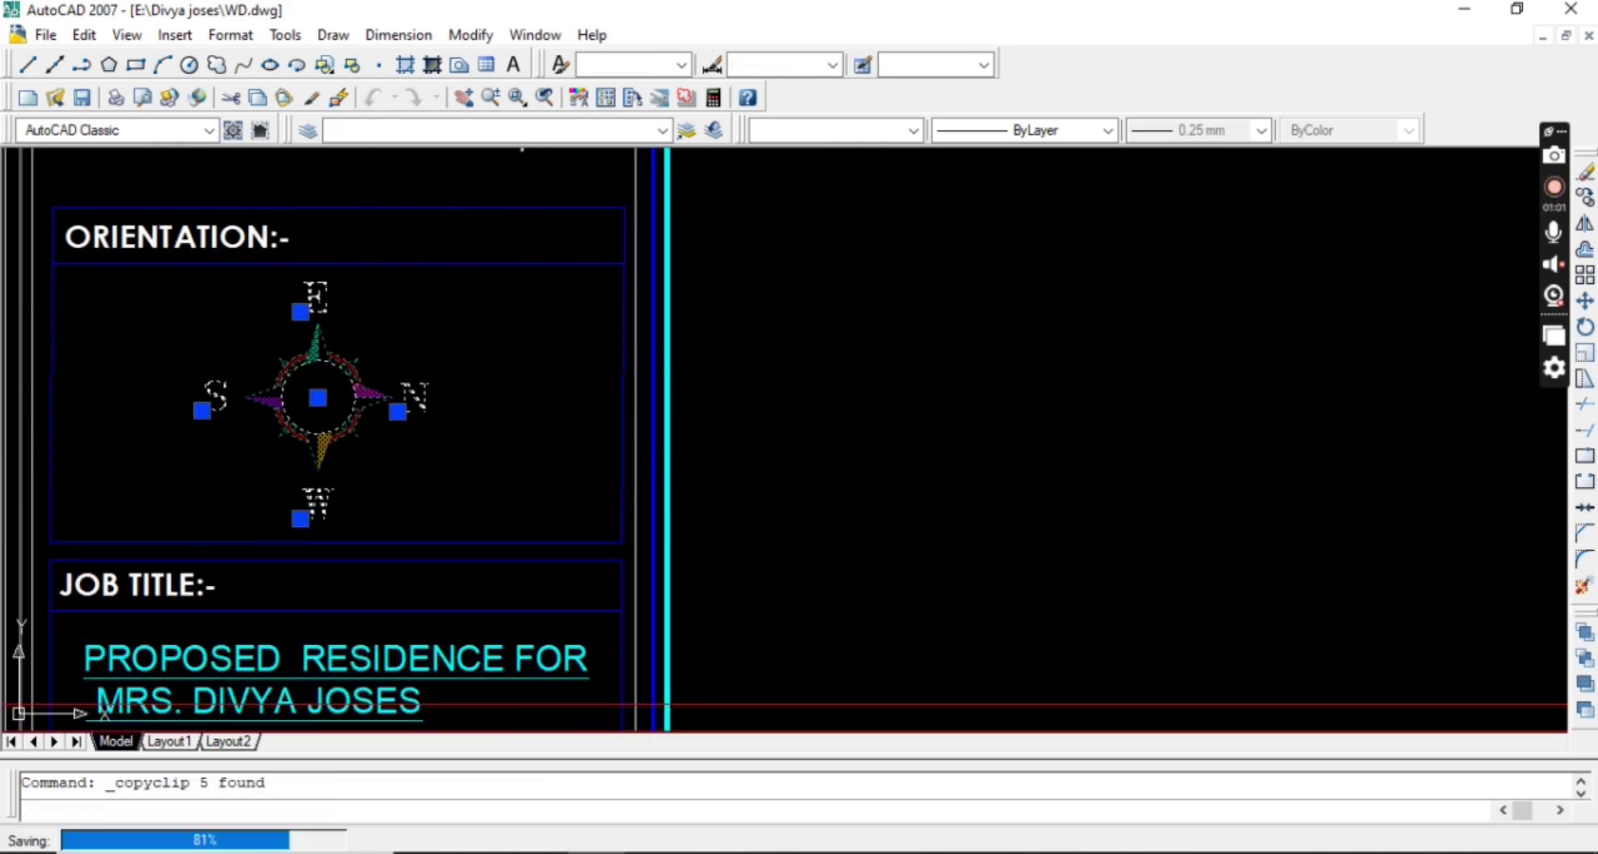
# Paste the compass symbol to the right of the wall lines, just below the lower horizontal line.
pyautogui.scroll(-8, 367, 381)
pyautogui.scroll(7, 1075, 589)
pyautogui.scroll(2, 1074, 589)
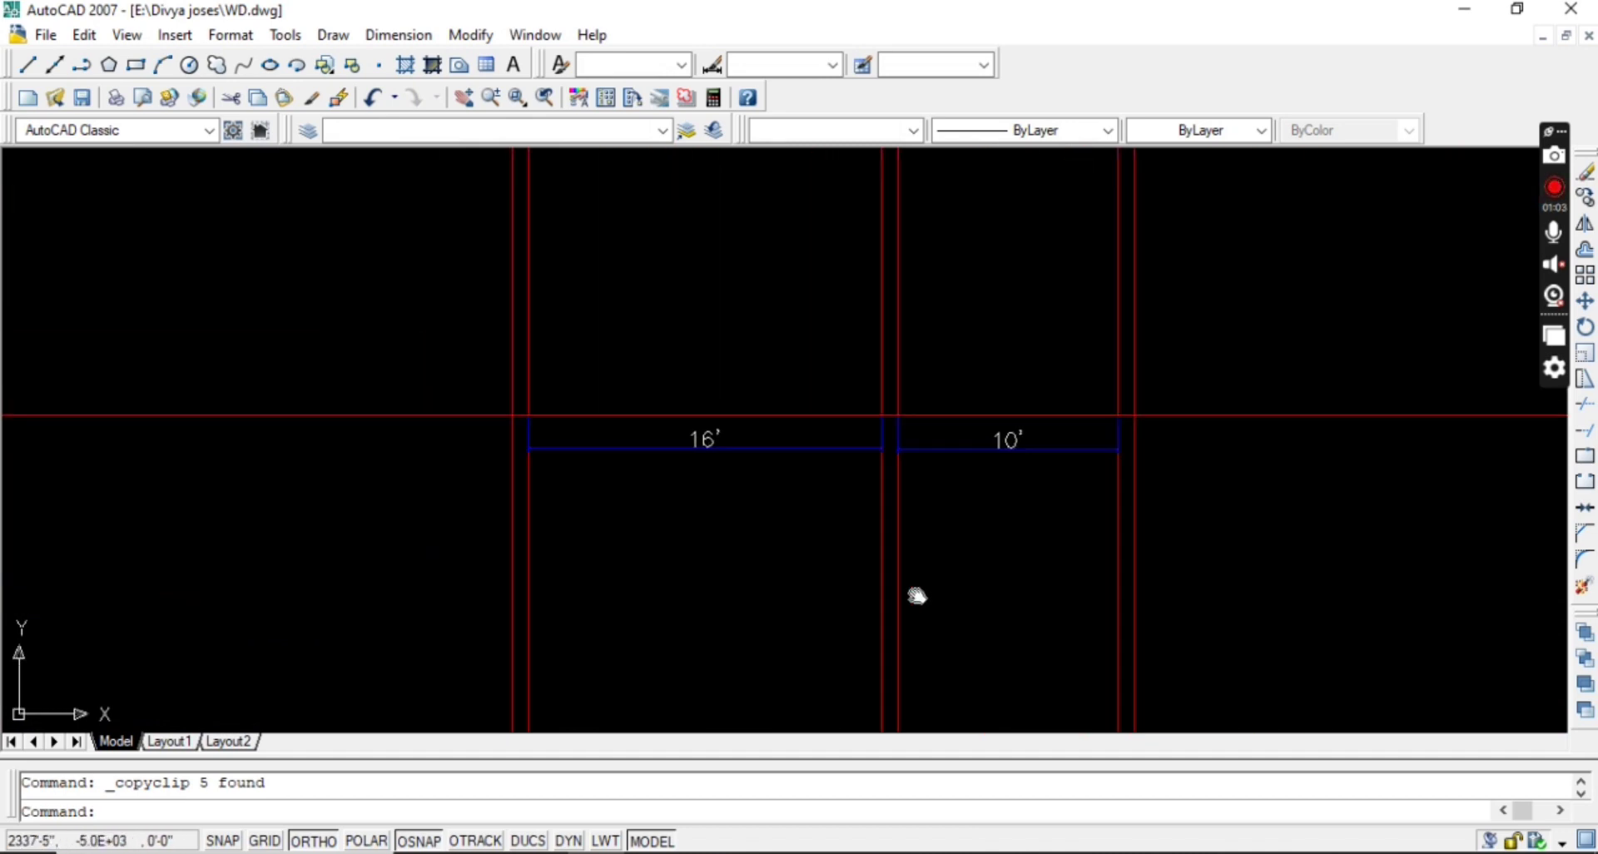
pyautogui.hotkey('ctrl', 'v')
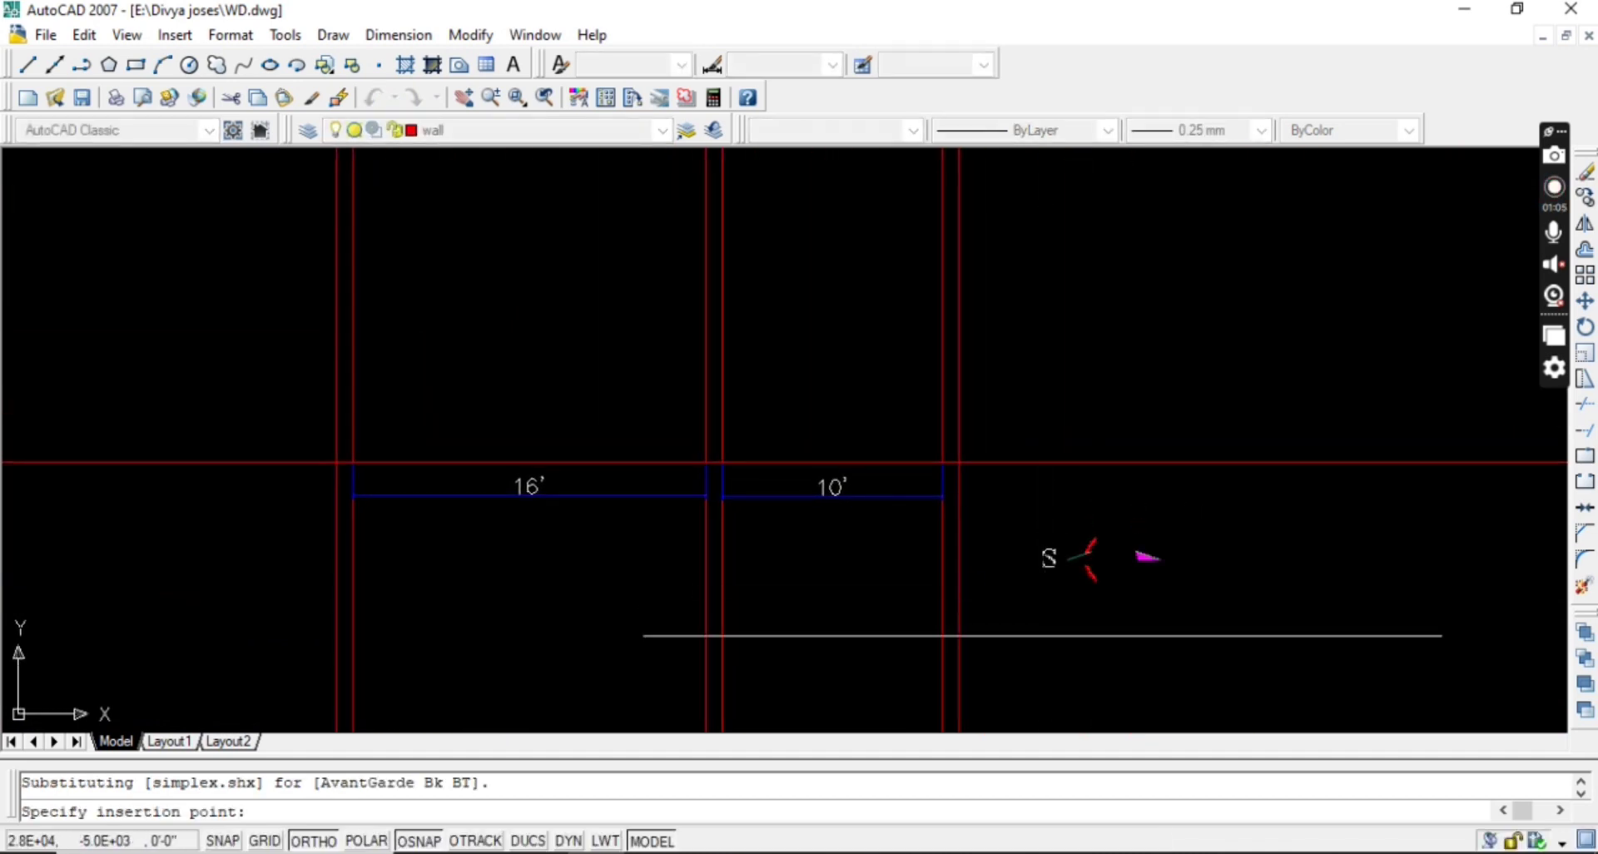
pyautogui.click(1039, 572)
pyautogui.press('Escape')
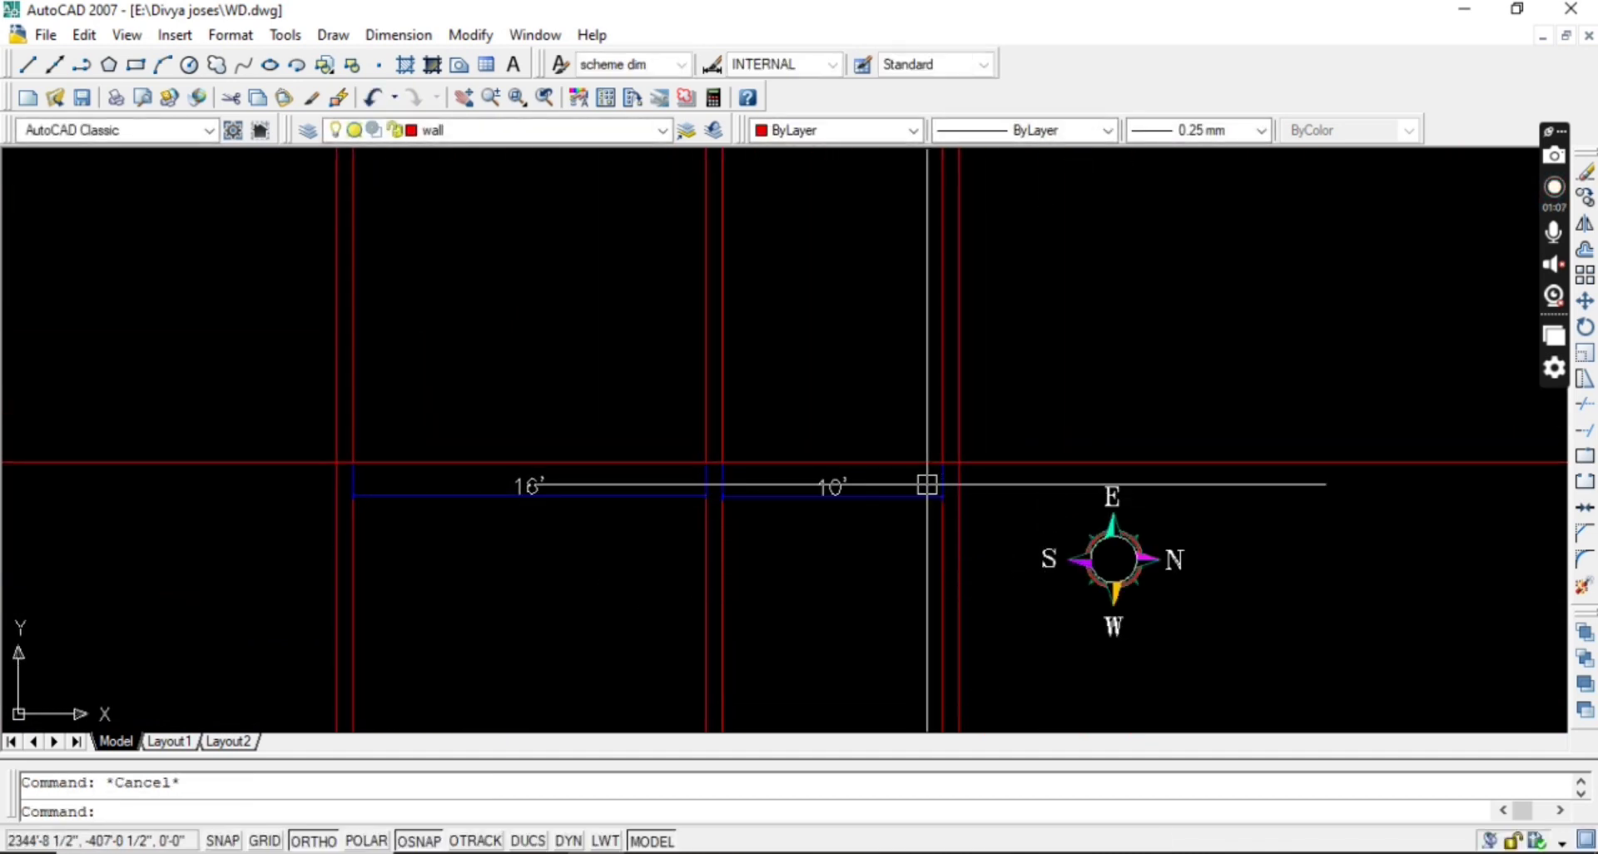
# Try rotating the pasted compass symbol about a point near its lower right, and undo the rotation.
pyautogui.scroll(-3, 1038, 573)
pyautogui.scroll(2, 1140, 626)
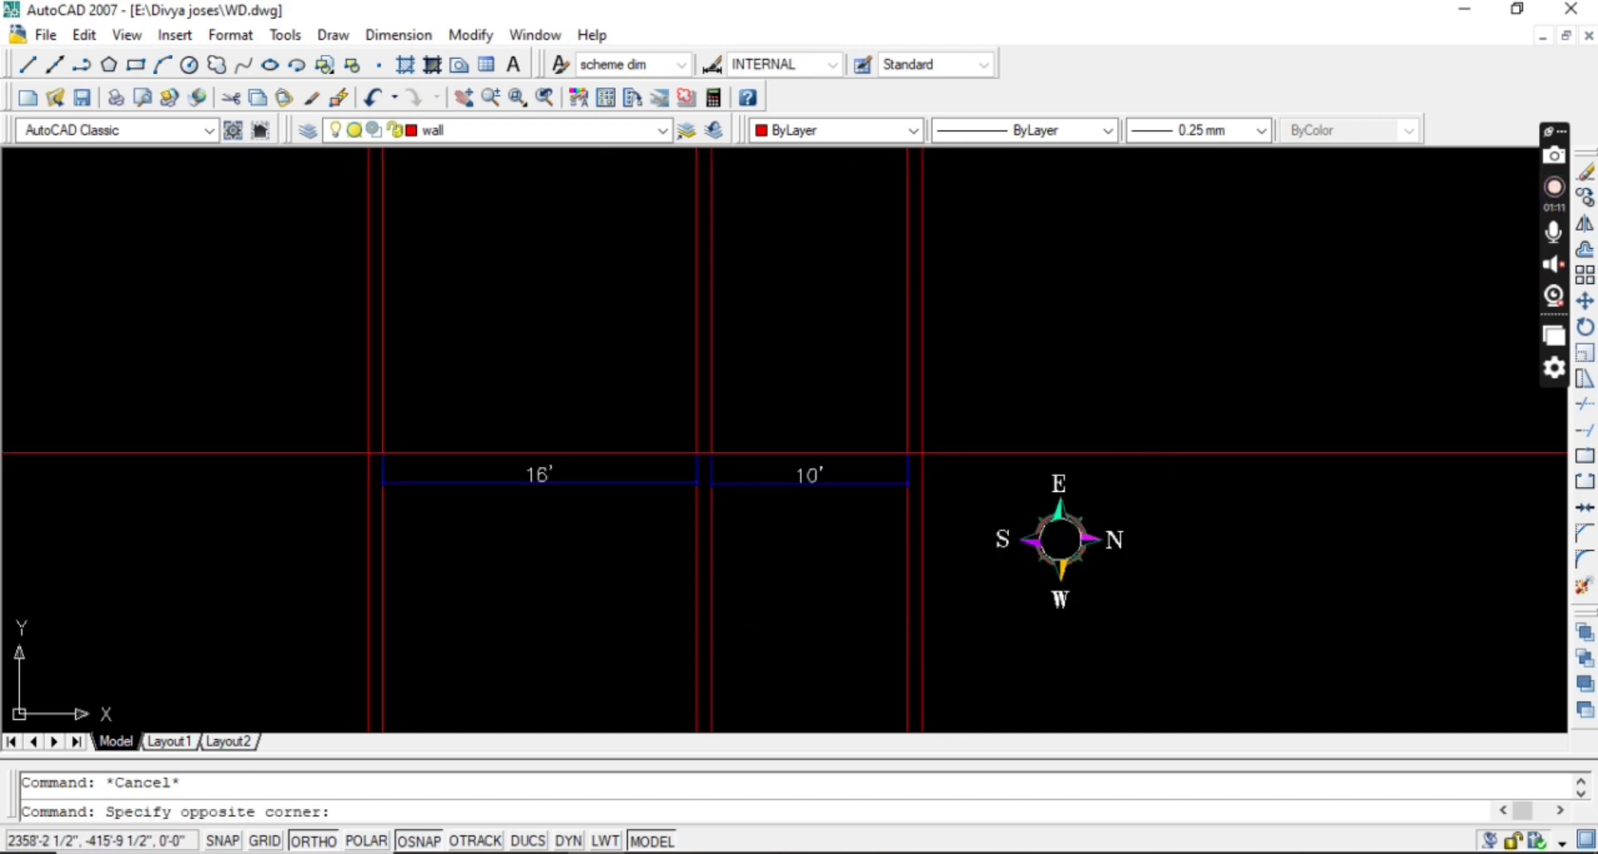
pyautogui.click(952, 479)
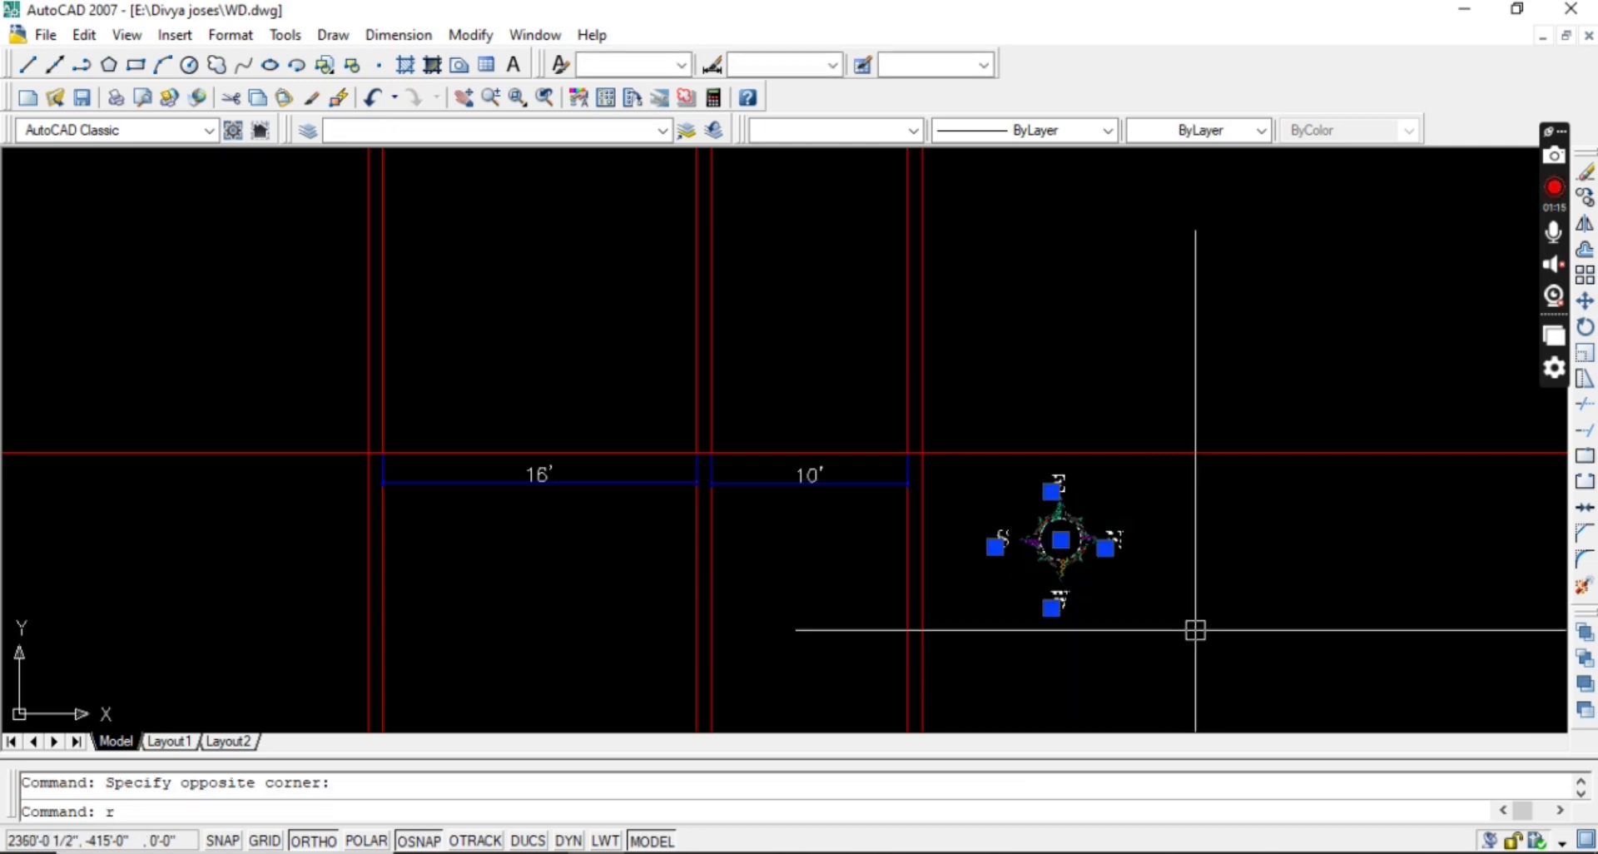
pyautogui.write('o')
pyautogui.press('Return')
pyautogui.click(1115, 599)
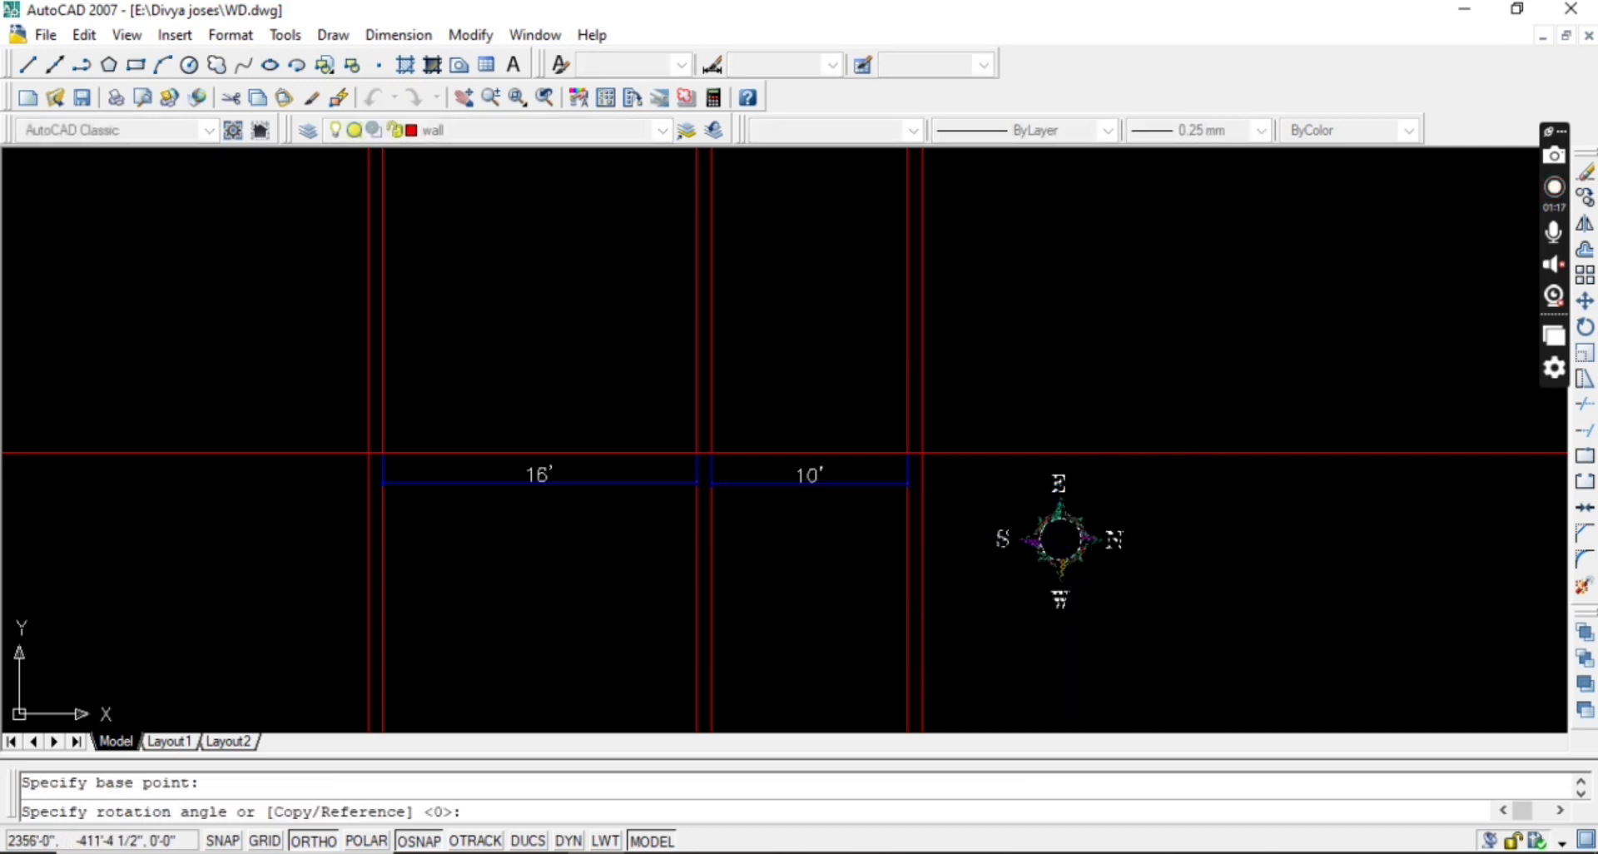
pyautogui.click(1104, 546)
pyautogui.scroll(-2, 1104, 547)
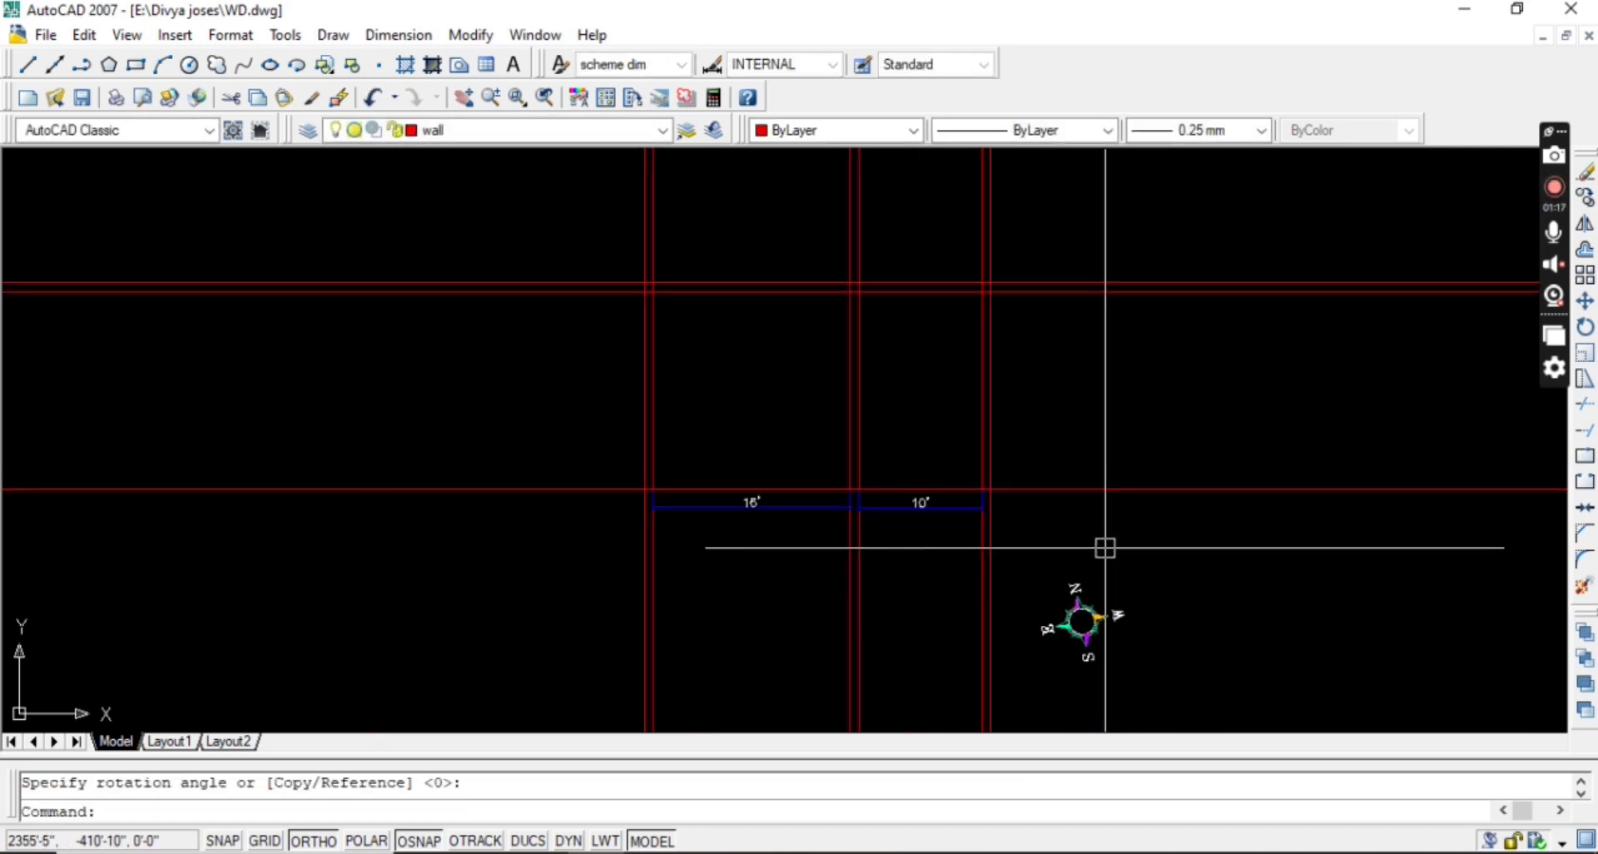
pyautogui.hotkey('ctrl', 'z')
# Mirror the compass symbol and its letters about a horizontal line below it, erasing the source objects.
pyautogui.click(1137, 652)
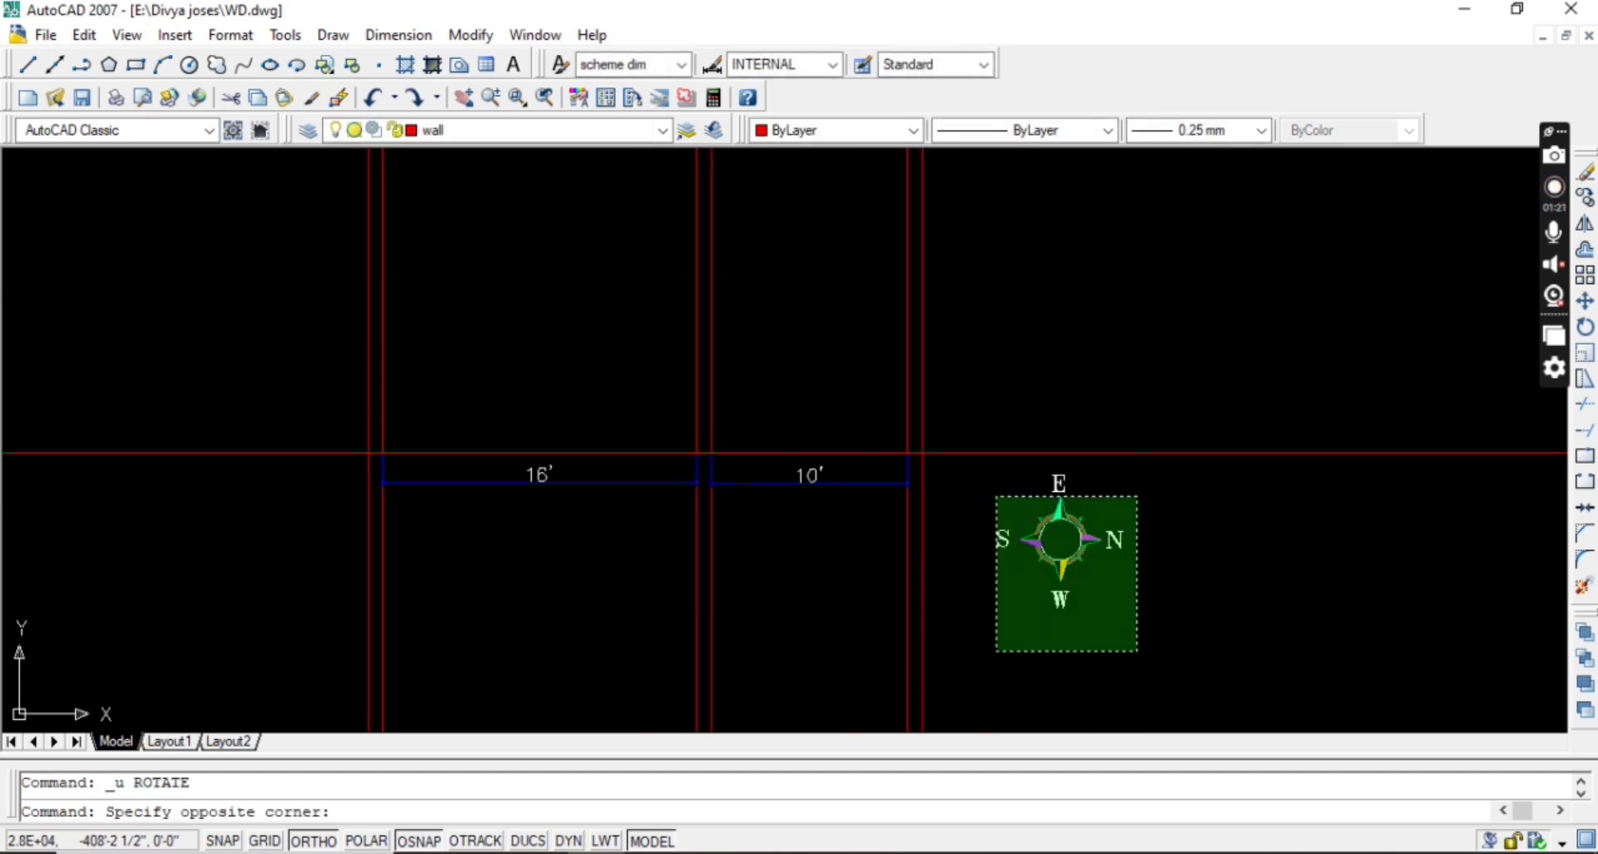
pyautogui.click(996, 497)
pyautogui.write('mi')
pyautogui.press('Return')
pyautogui.click(1167, 581)
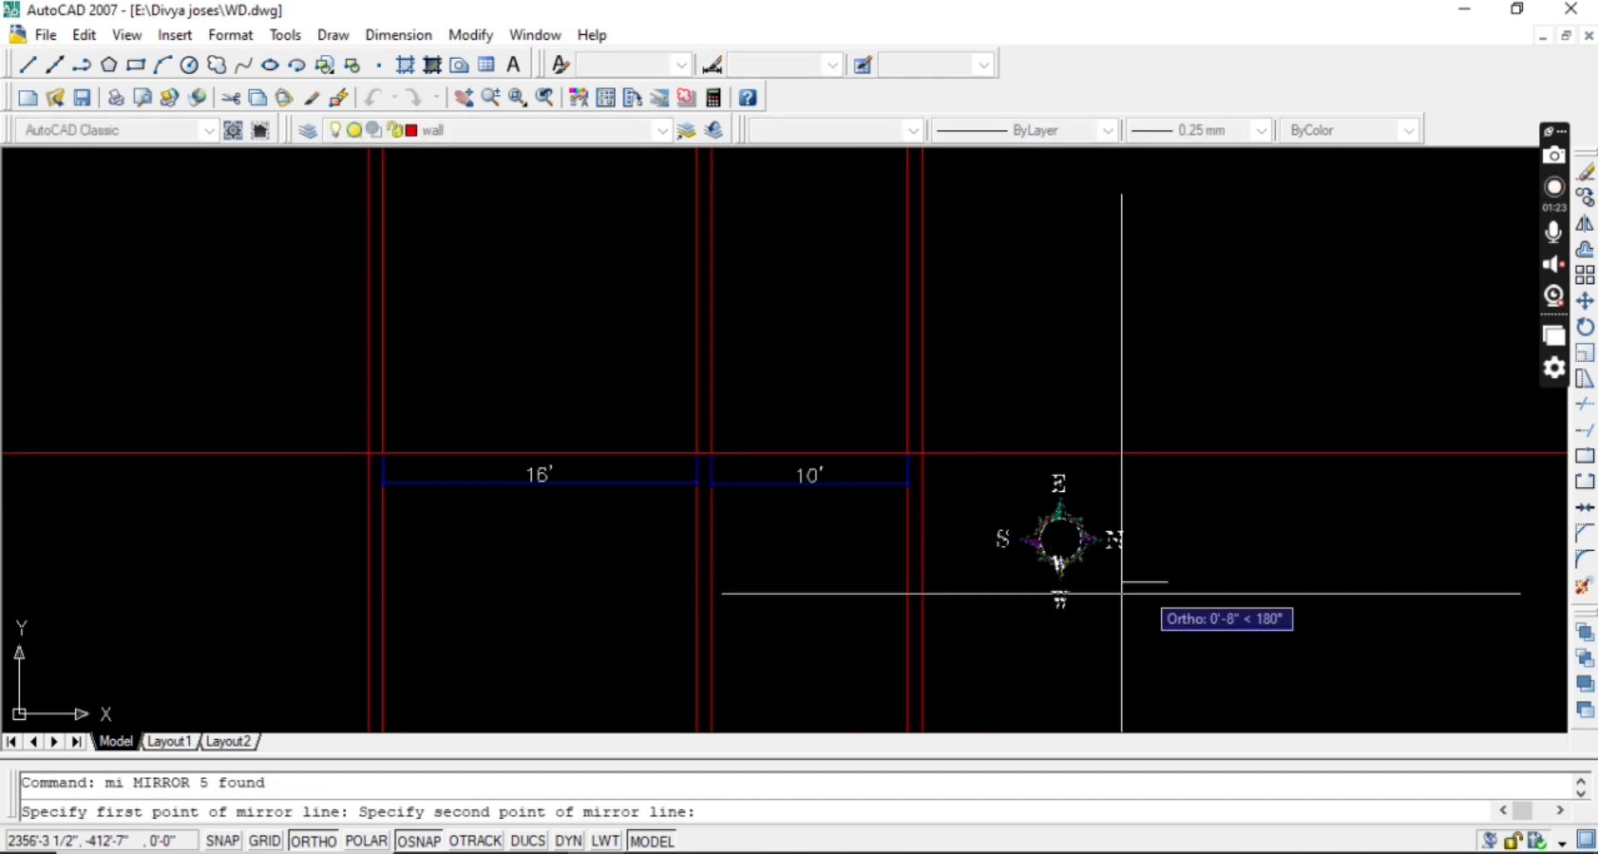
pyautogui.click(973, 632)
pyautogui.write('y')
pyautogui.press('Return')
# Cut the compass symbol with its letters and paste it higher up, closer to the right wall lines.
pyautogui.scroll(-2, 1048, 616)
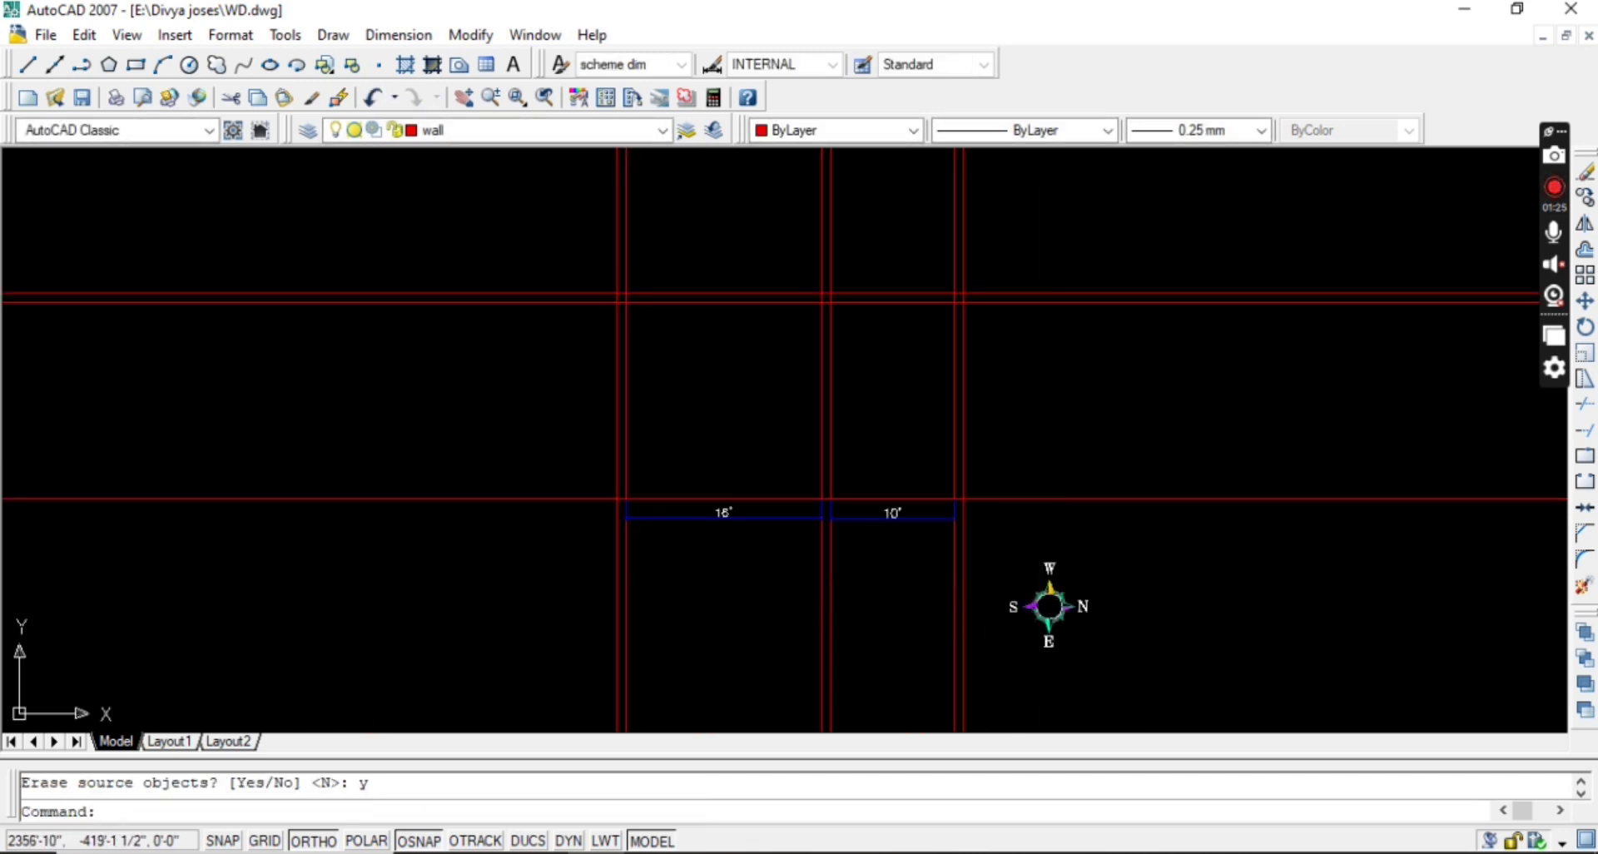
pyautogui.scroll(3, 1107, 637)
pyautogui.click(1142, 674)
pyautogui.click(880, 413)
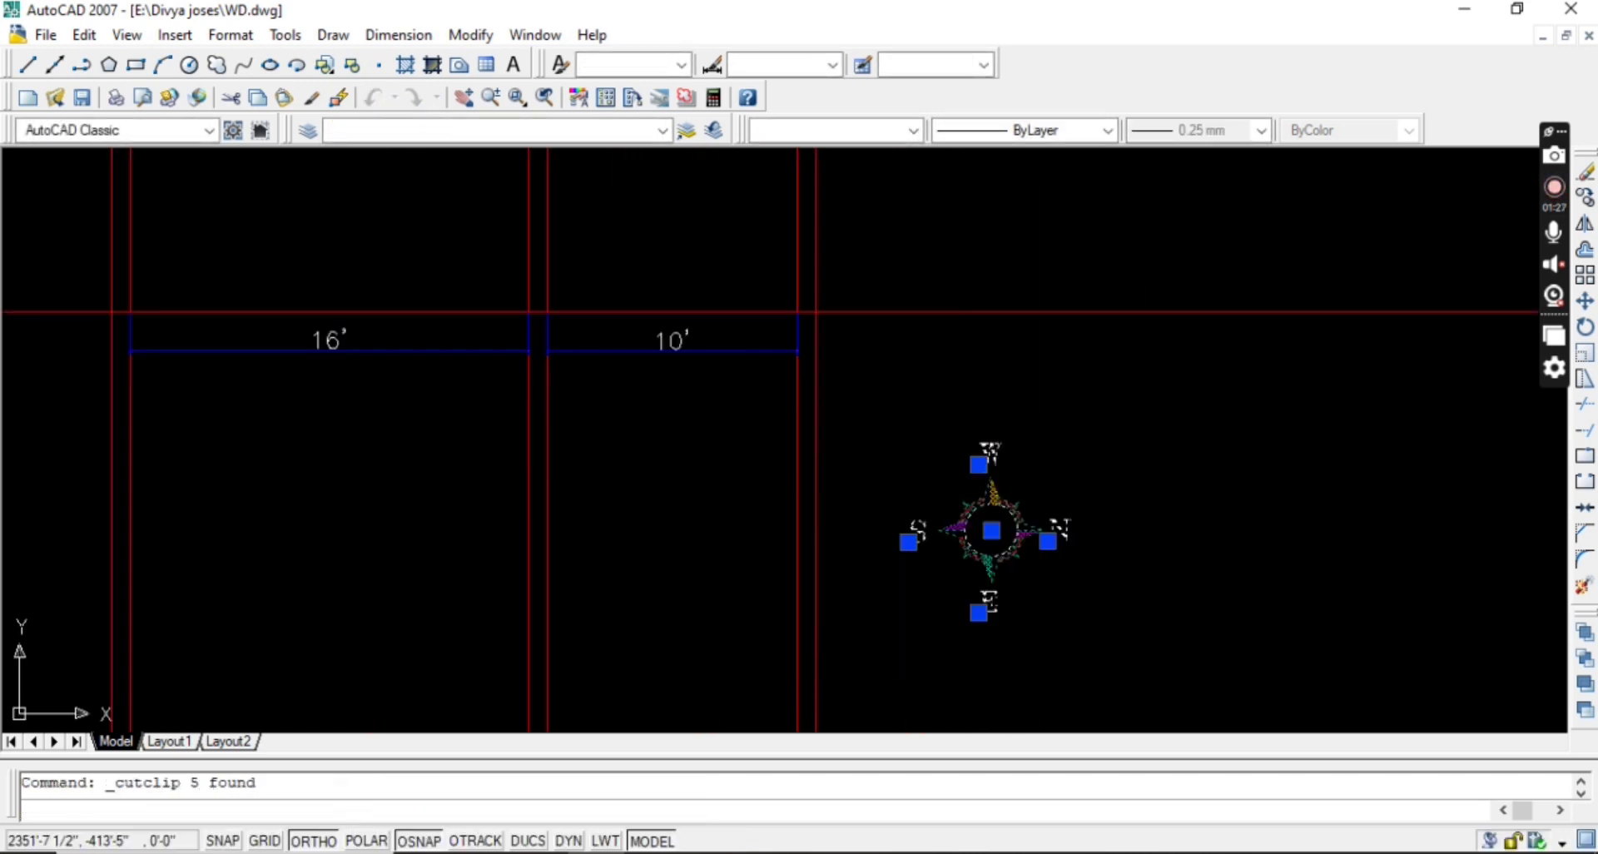
pyautogui.hotkey('ctrl', 'v')
pyautogui.click(873, 466)
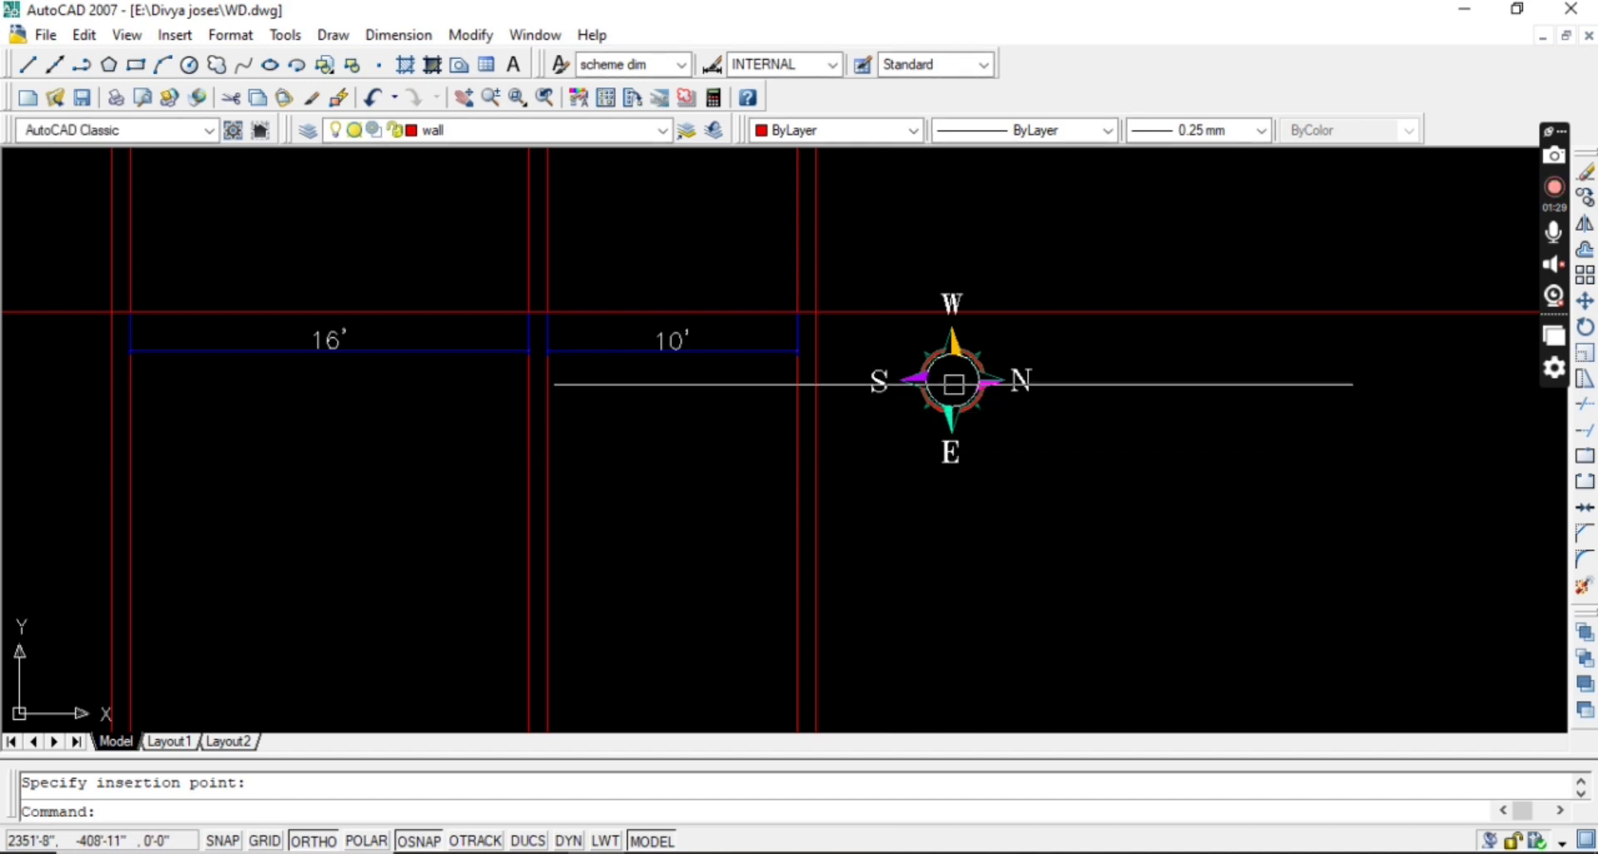
# Fillet the lower horizontal line with the outer right vertical line to form a corner.
pyautogui.moveTo(1051, 365)
pyautogui.mouseDown(button='middle')
pyautogui.moveTo(1055, 439)
pyautogui.moveTo(1178, 467)
pyautogui.mouseUp(button='middle')
pyautogui.write('f')
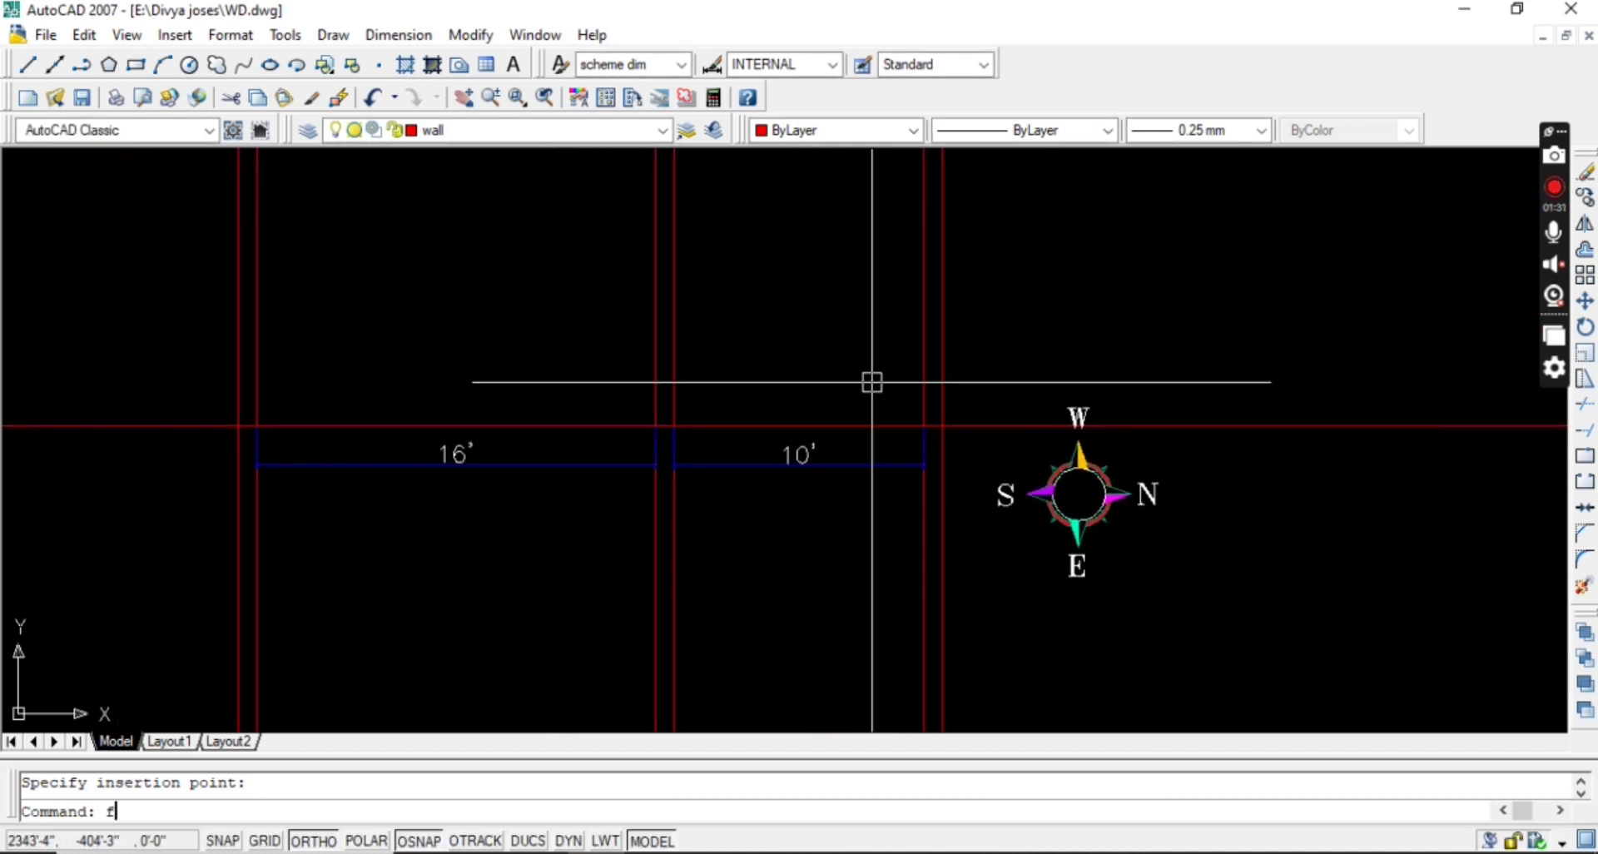
pyautogui.press('Return')
pyautogui.click(881, 426)
pyautogui.click(942, 349)
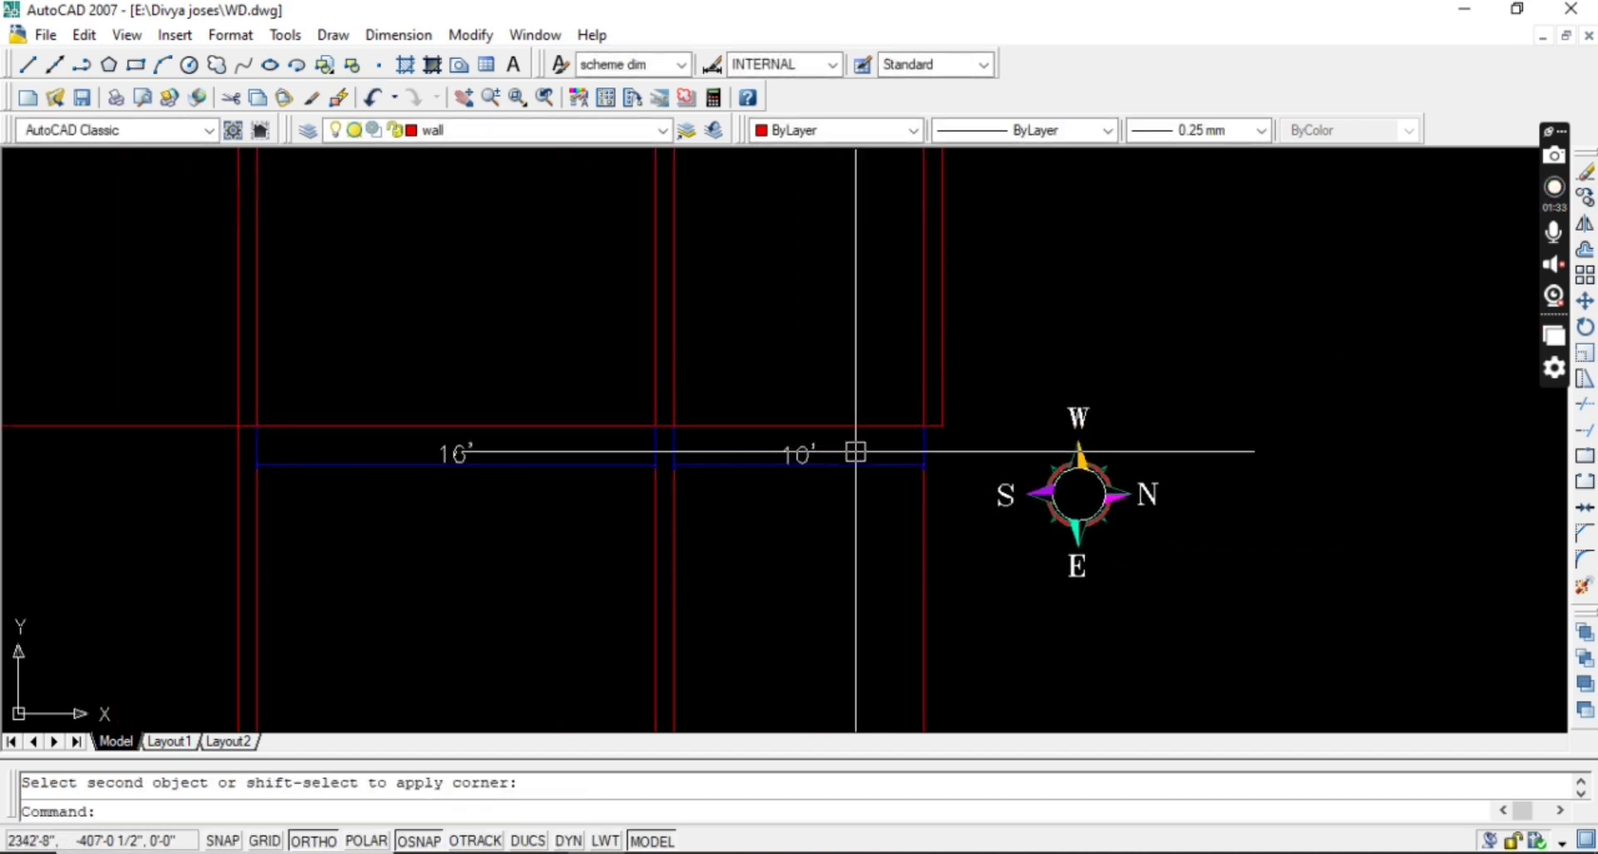
# Offset the lower horizontal line 9" downward to form the outer face of the bottom wall.
pyautogui.write('o')
pyautogui.press('Return')
pyautogui.write('9')
pyautogui.press('Return')
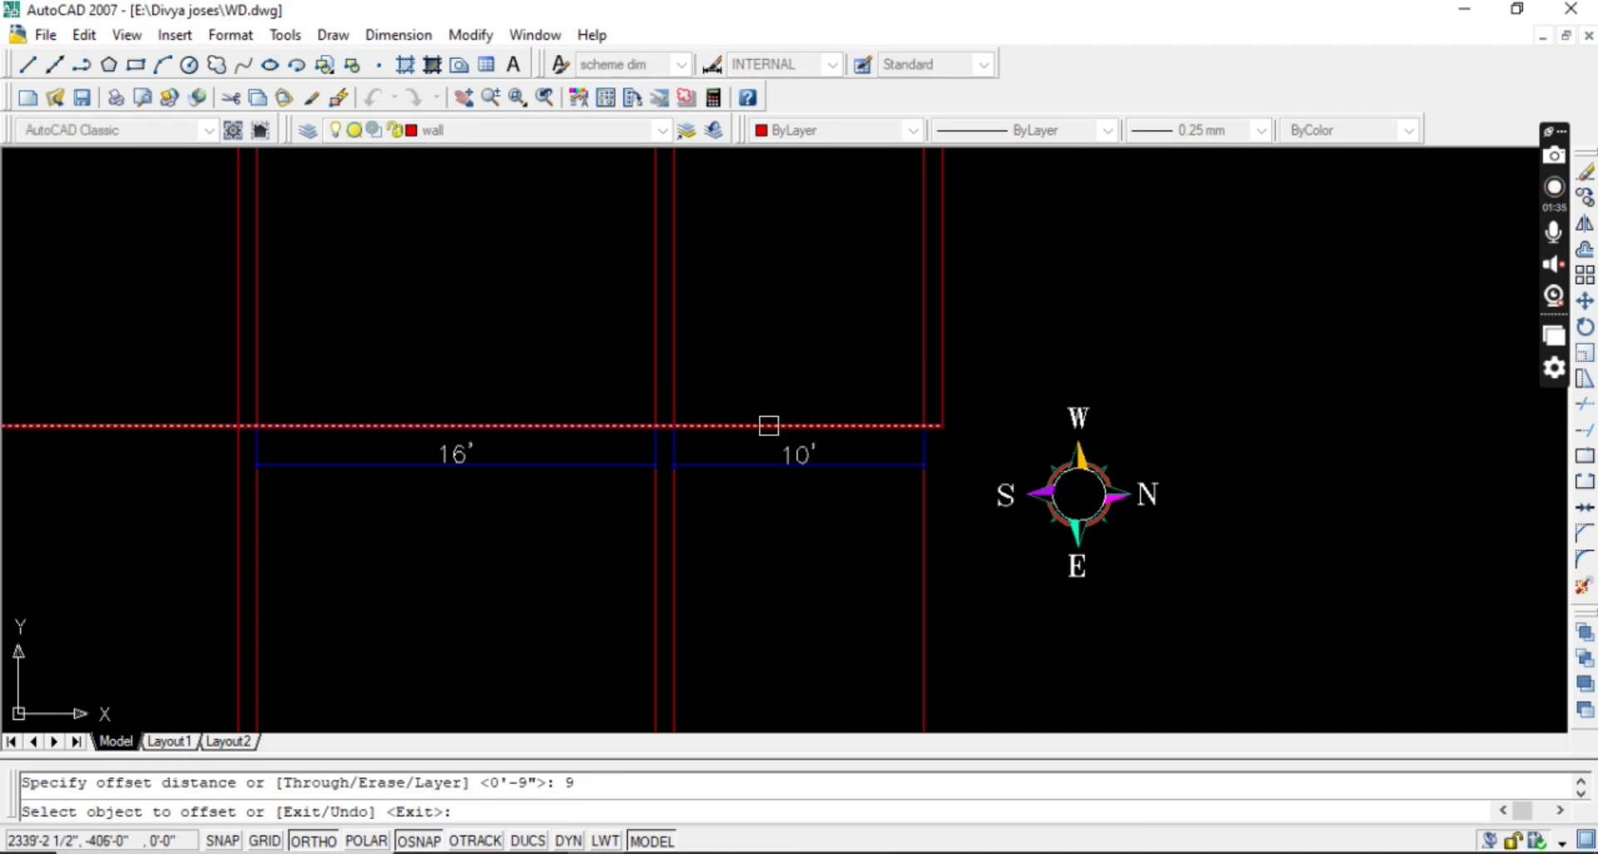
pyautogui.click(770, 426)
pyautogui.click(727, 557)
pyautogui.press('Escape')
# Fillet the outer bottom wall line with the outer right and outer left vertical lines to close both corners.
pyautogui.write('f')
pyautogui.press('Return')
pyautogui.click(899, 444)
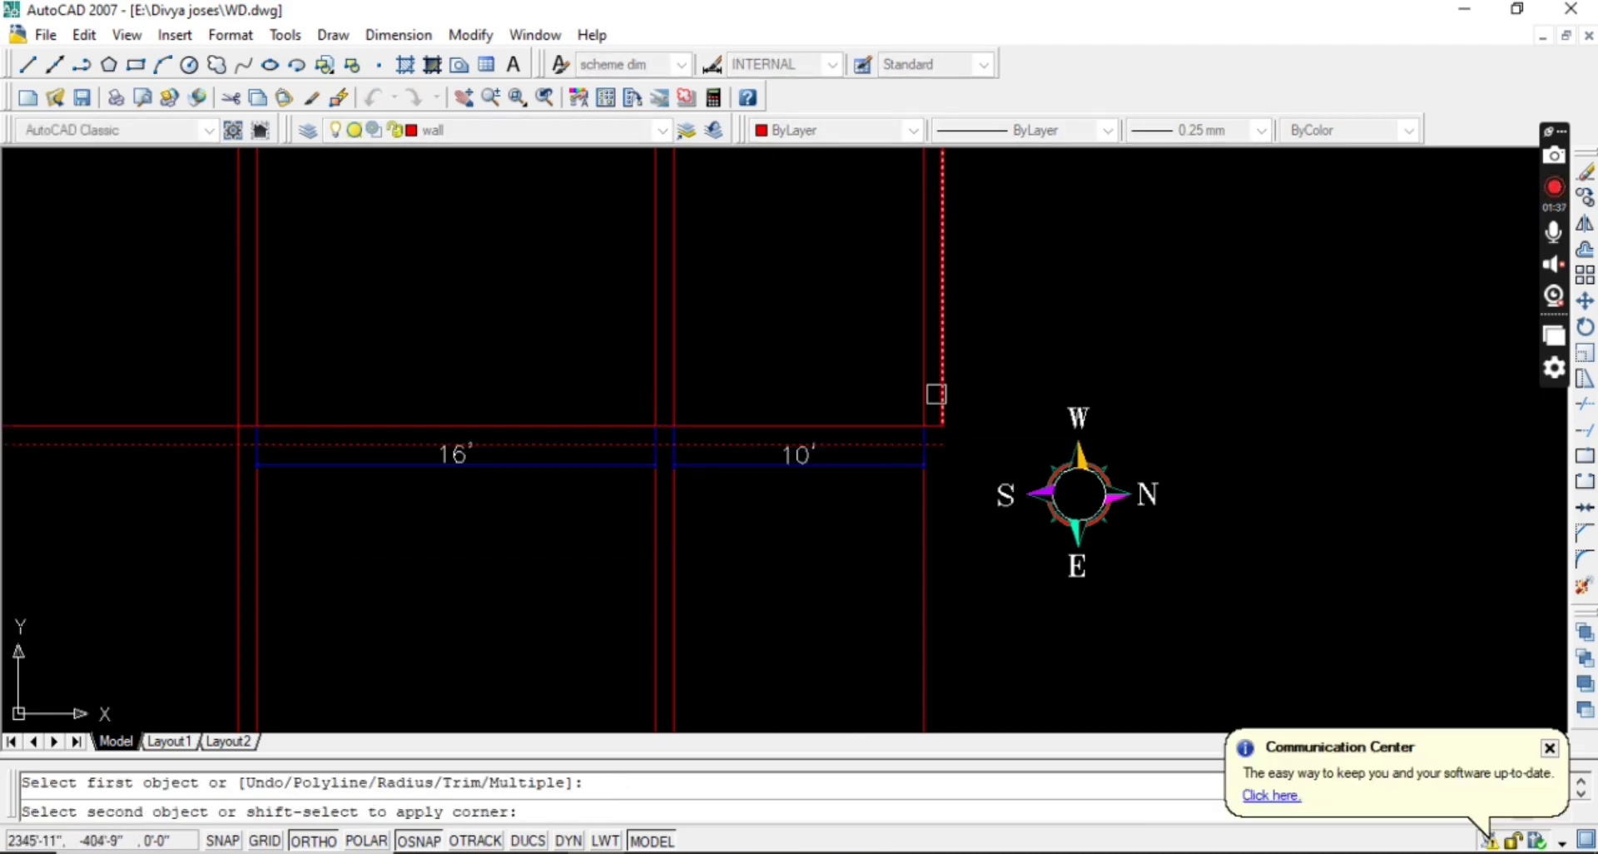
pyautogui.click(940, 393)
pyautogui.press('Return')
pyautogui.click(311, 444)
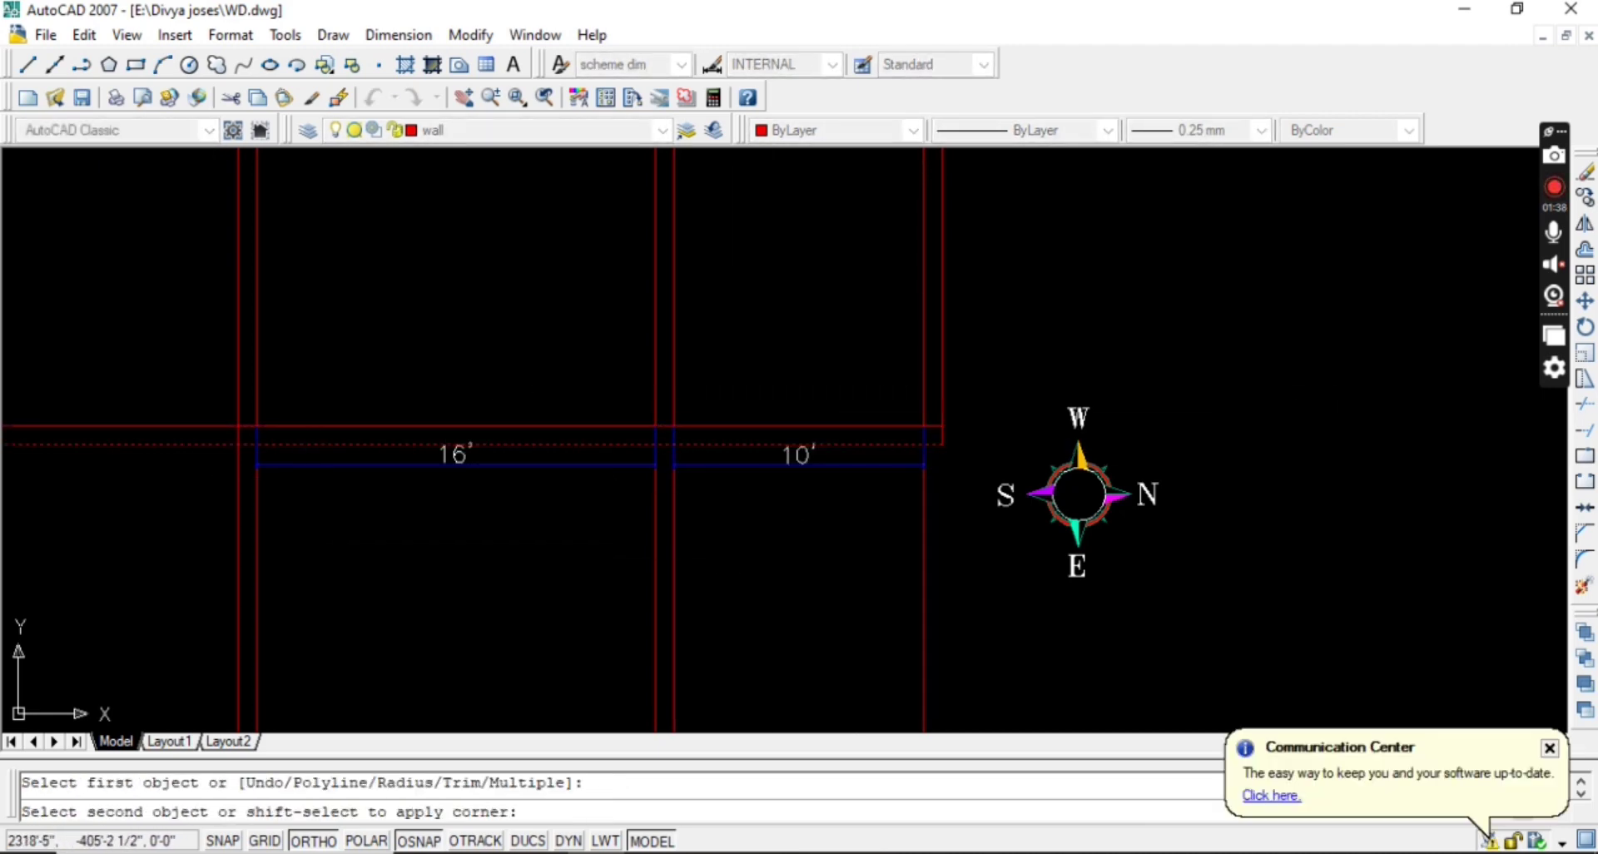
pyautogui.click(241, 384)
# Fillet the inner bottom wall line with the inner left vertical line.
pyautogui.press('Return')
pyautogui.click(299, 421)
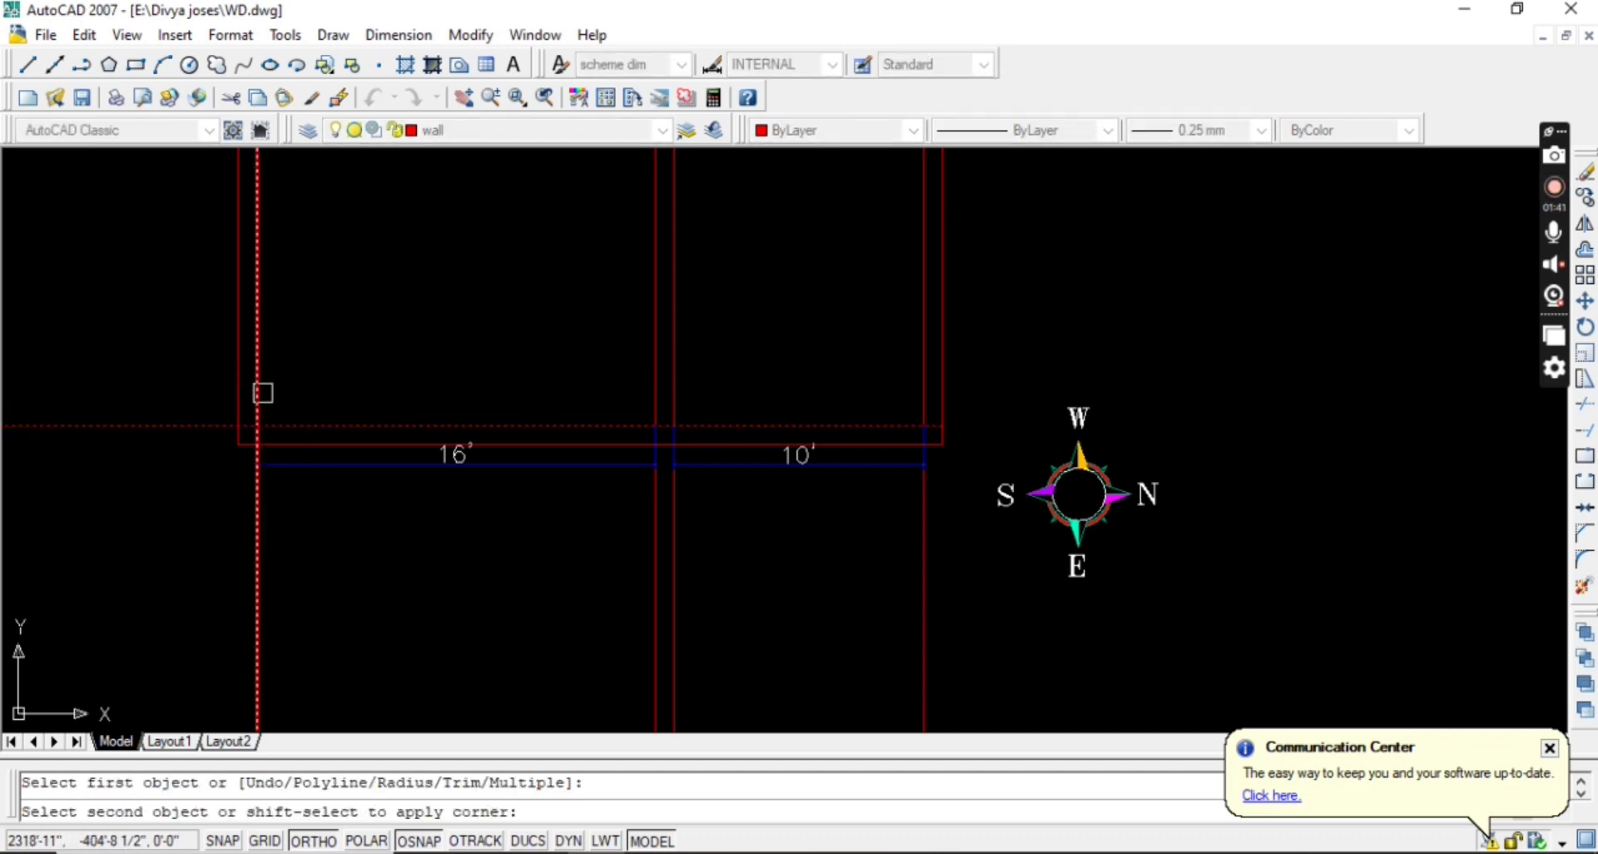
pyautogui.press('Escape')
# Trim the vertical wall lines that run below the bottom wall, using its inner line as the cutting edge.
pyautogui.scroll(-2, 352, 414)
pyautogui.write('tr')
pyautogui.press('Return')
pyautogui.click(592, 421)
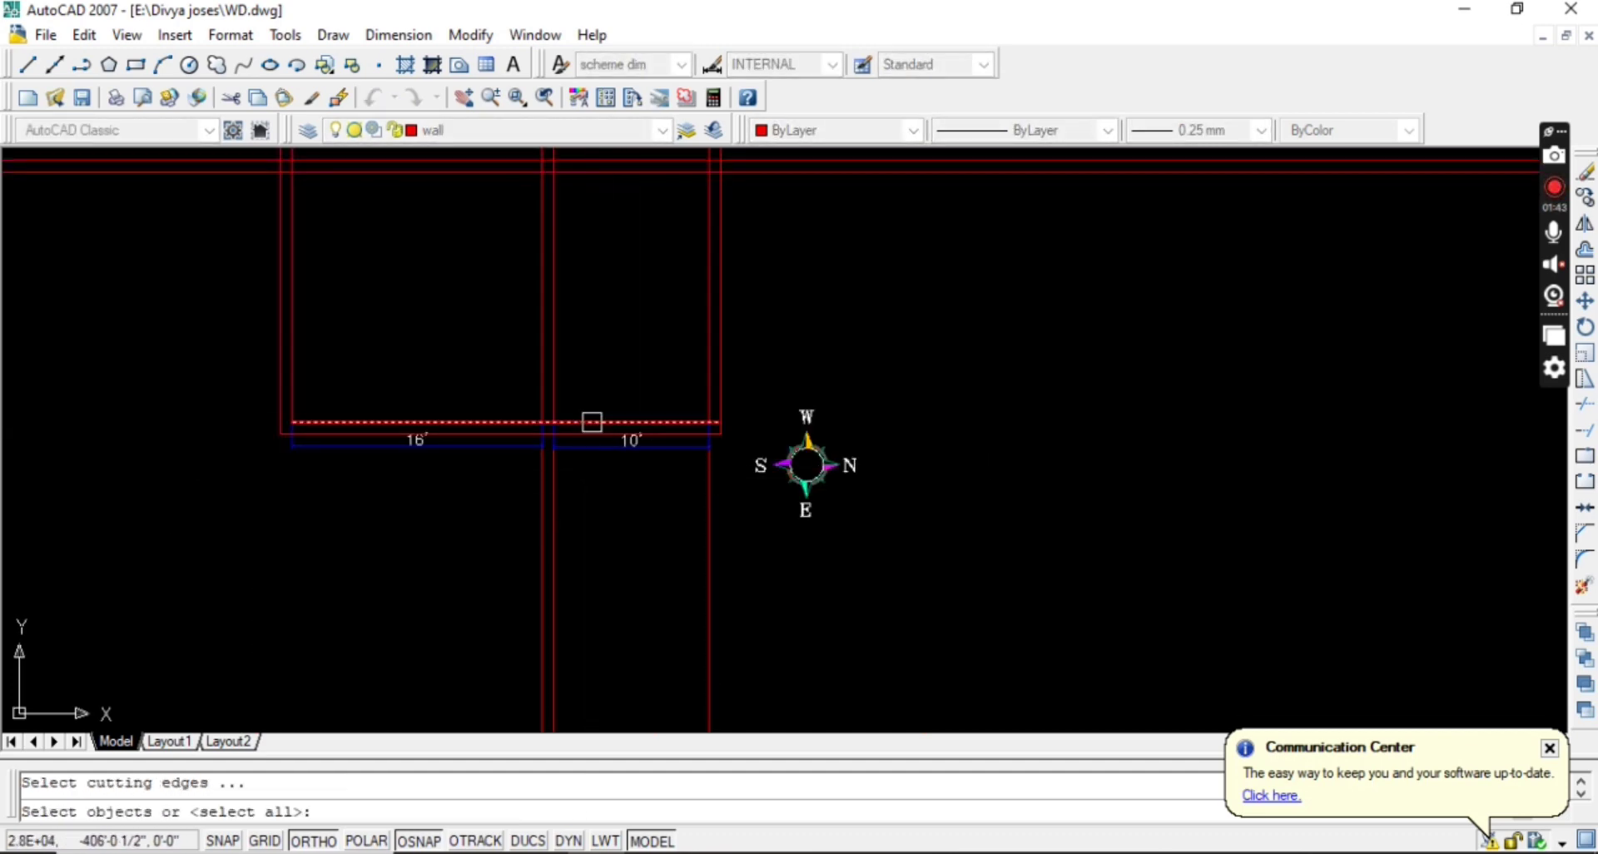
pyautogui.press('Return')
pyautogui.click(735, 602)
pyautogui.press('Escape')
# Delete the 16' and 10' dimensions along the bottom wall.
pyautogui.scroll(3, 527, 517)
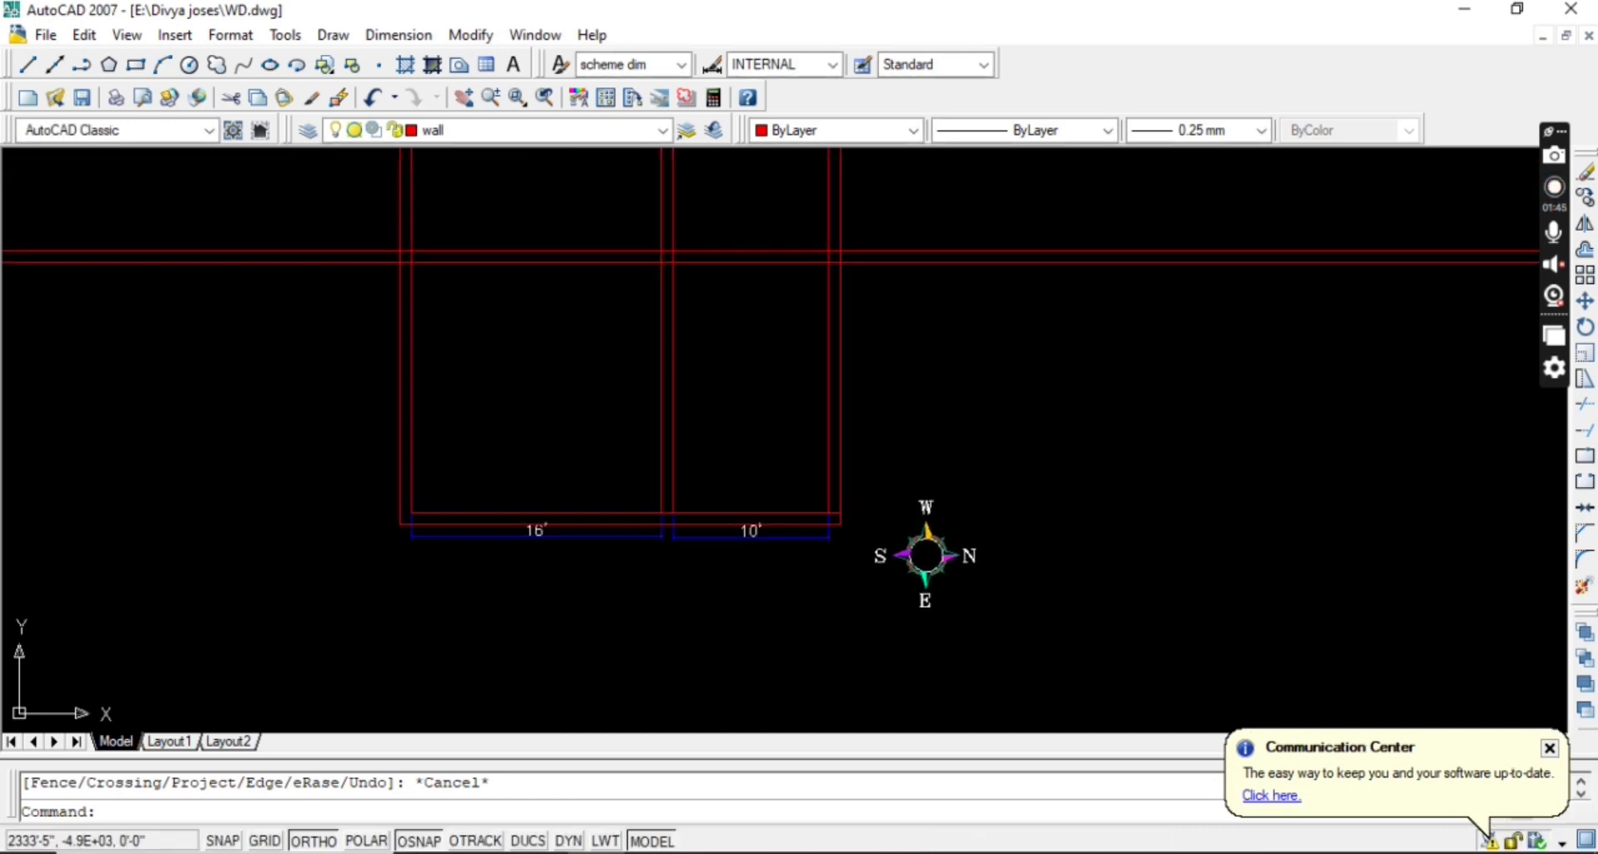
pyautogui.click(678, 566)
pyautogui.click(484, 518)
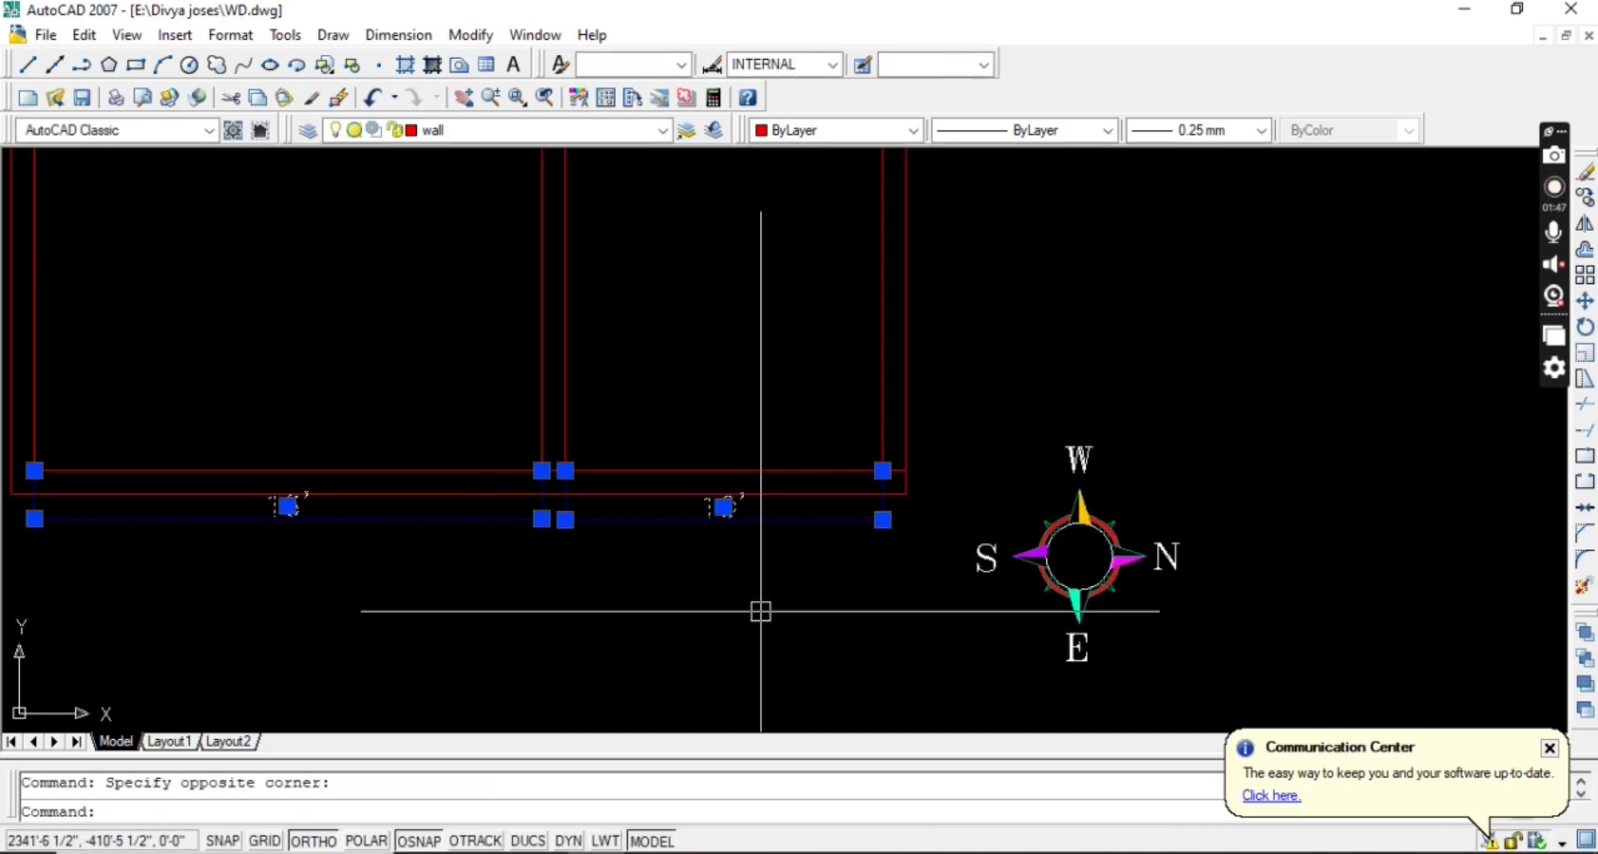
pyautogui.press('Delete')
pyautogui.scroll(-4, 753, 607)
pyautogui.scroll(3, 840, 665)
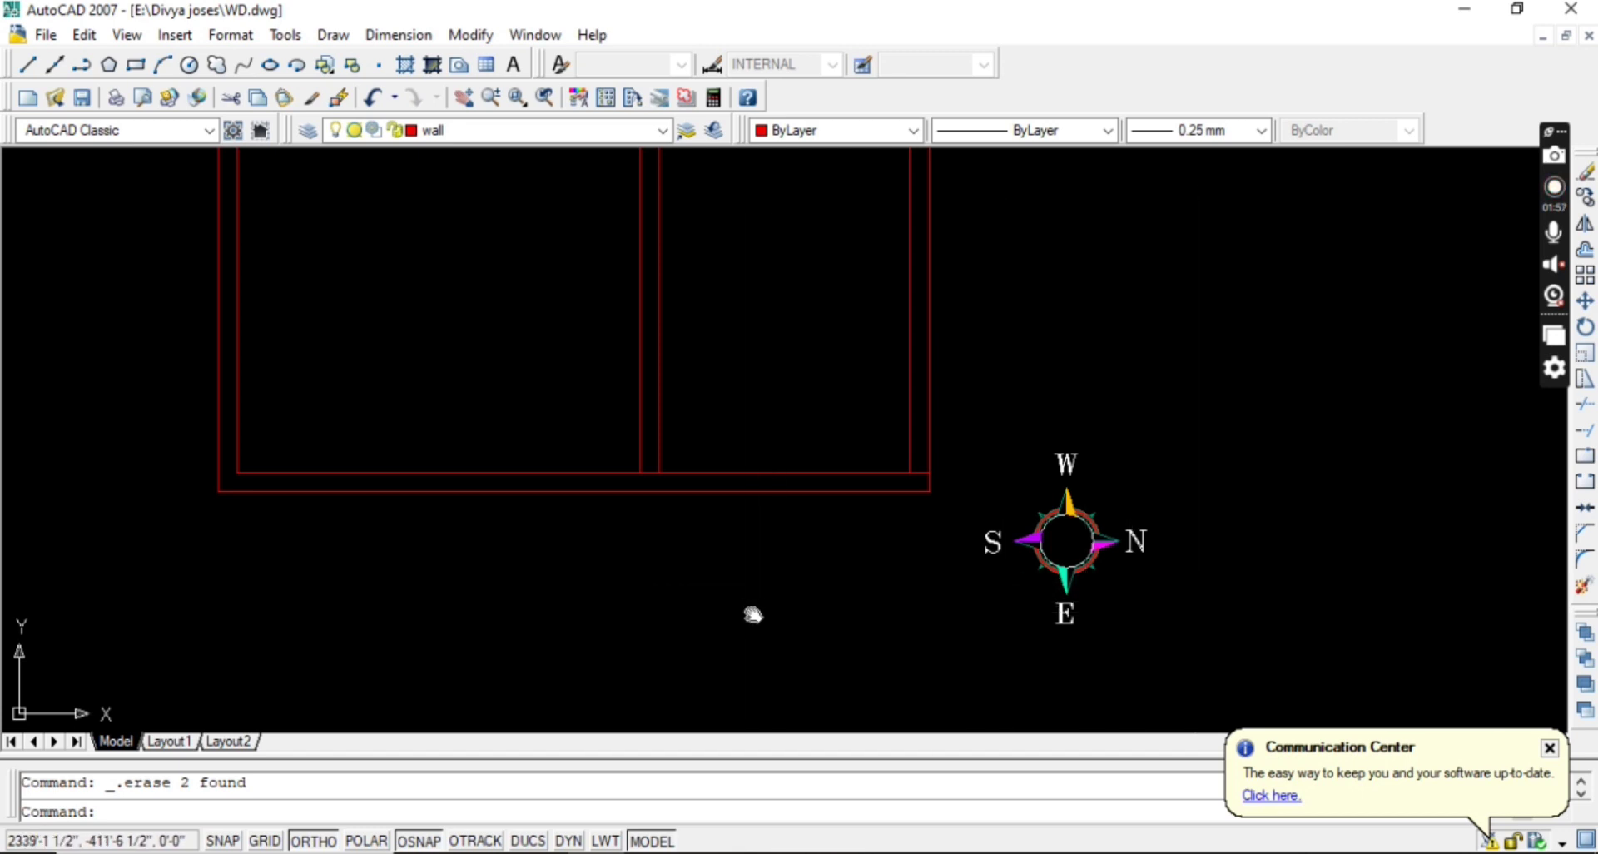
pyautogui.moveTo(753, 614); pyautogui.dragTo(769, 634, button='middle')
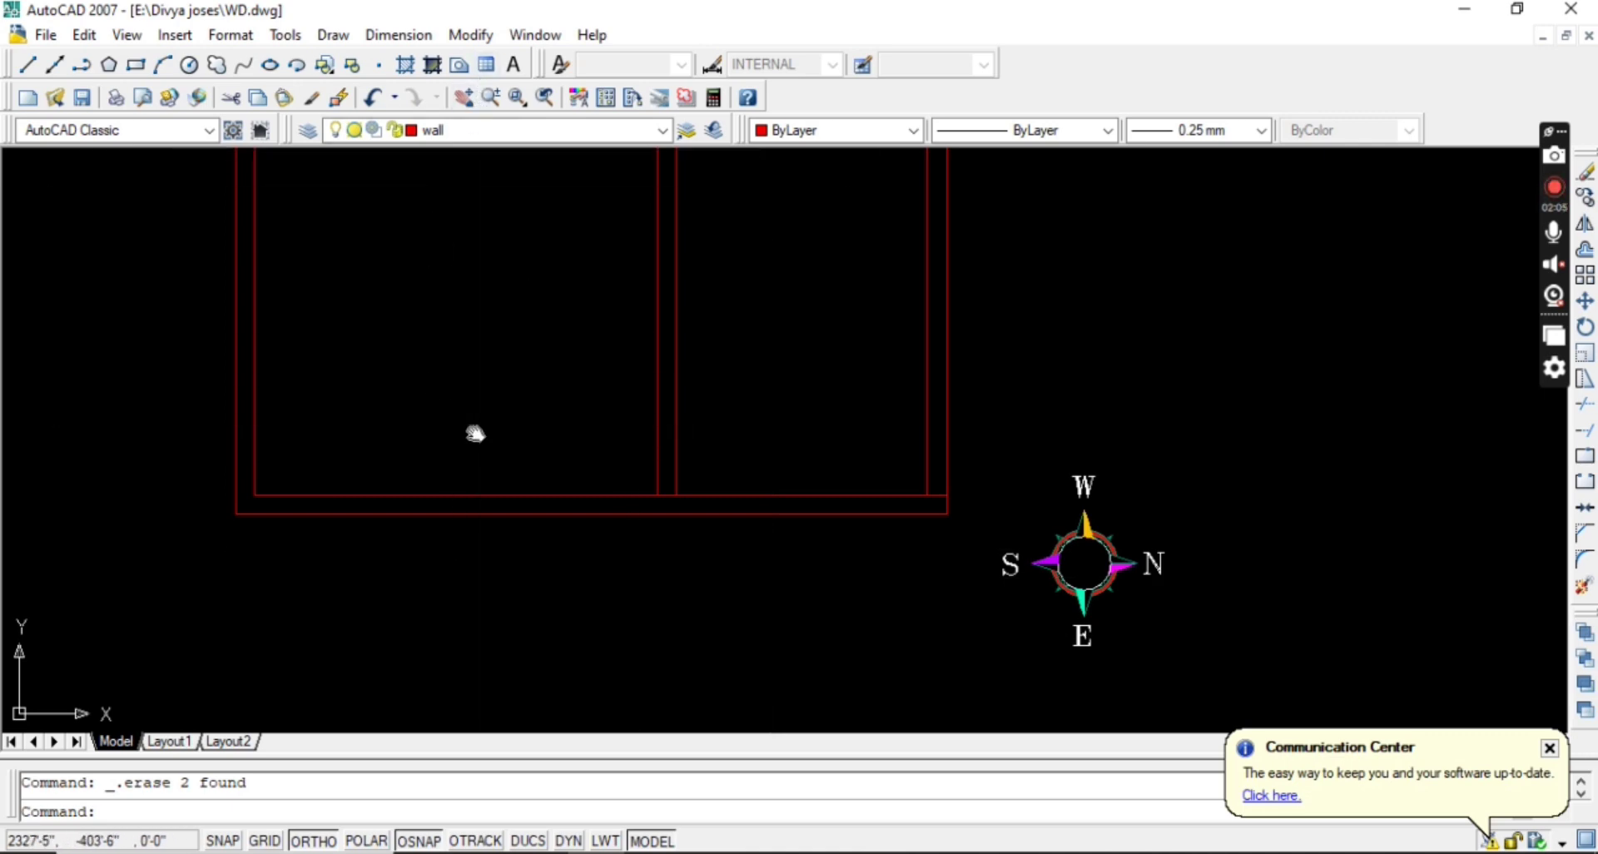
pyautogui.moveTo(475, 433)
pyautogui.mouseDown(button='middle')
pyautogui.moveTo(527, 504)
pyautogui.moveTo(589, 484)
pyautogui.mouseUp(button='middle')
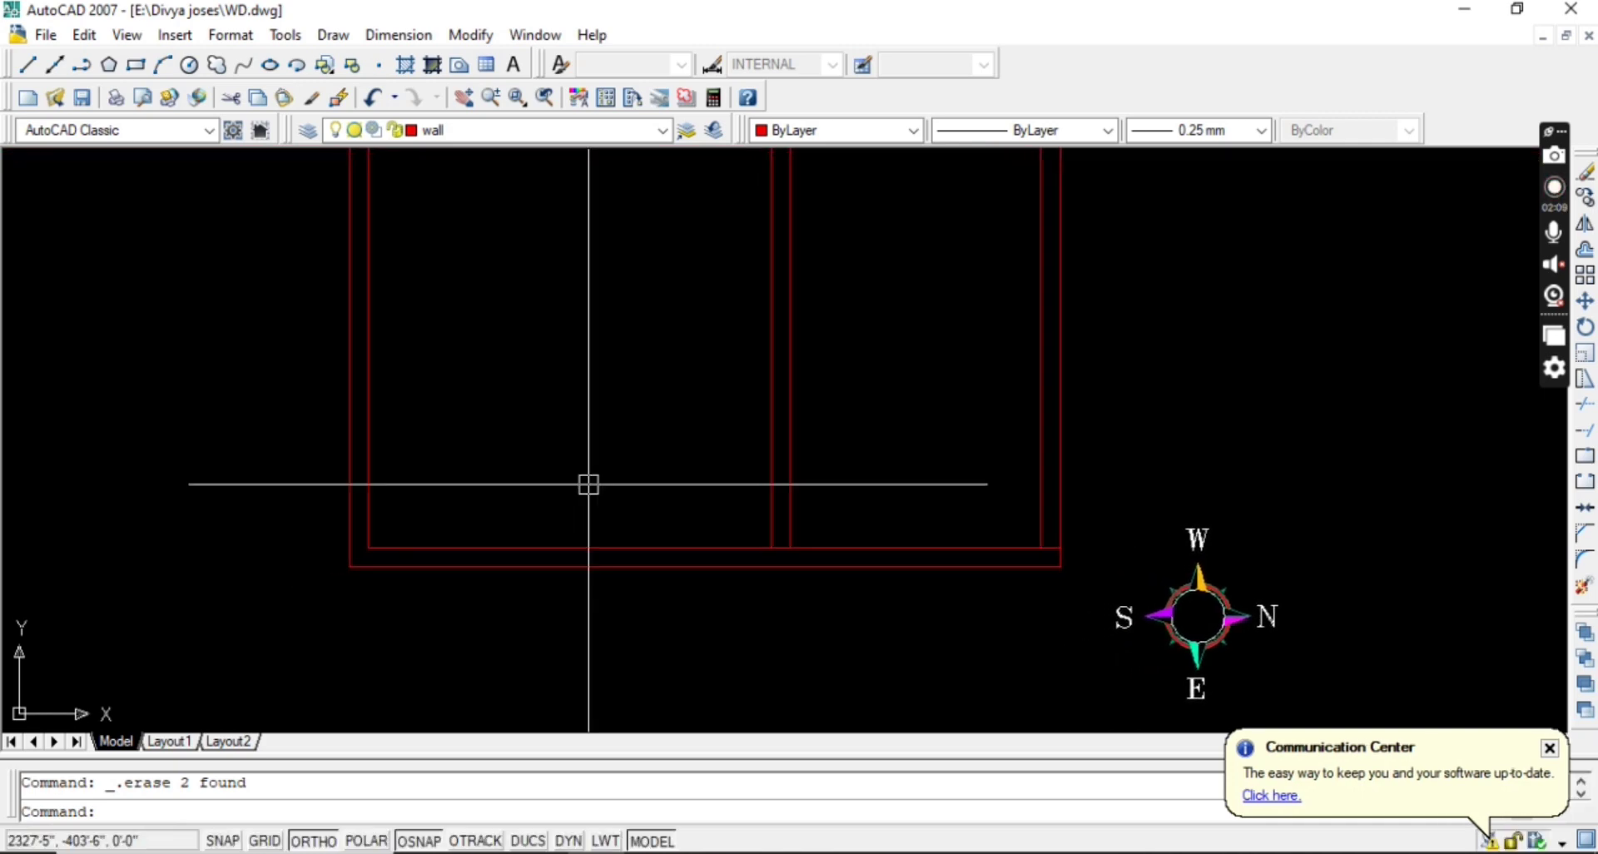
# Copy the MASTER BEDROOM label from the existing furnished floor plan.
pyautogui.scroll(-8, 738, 513)
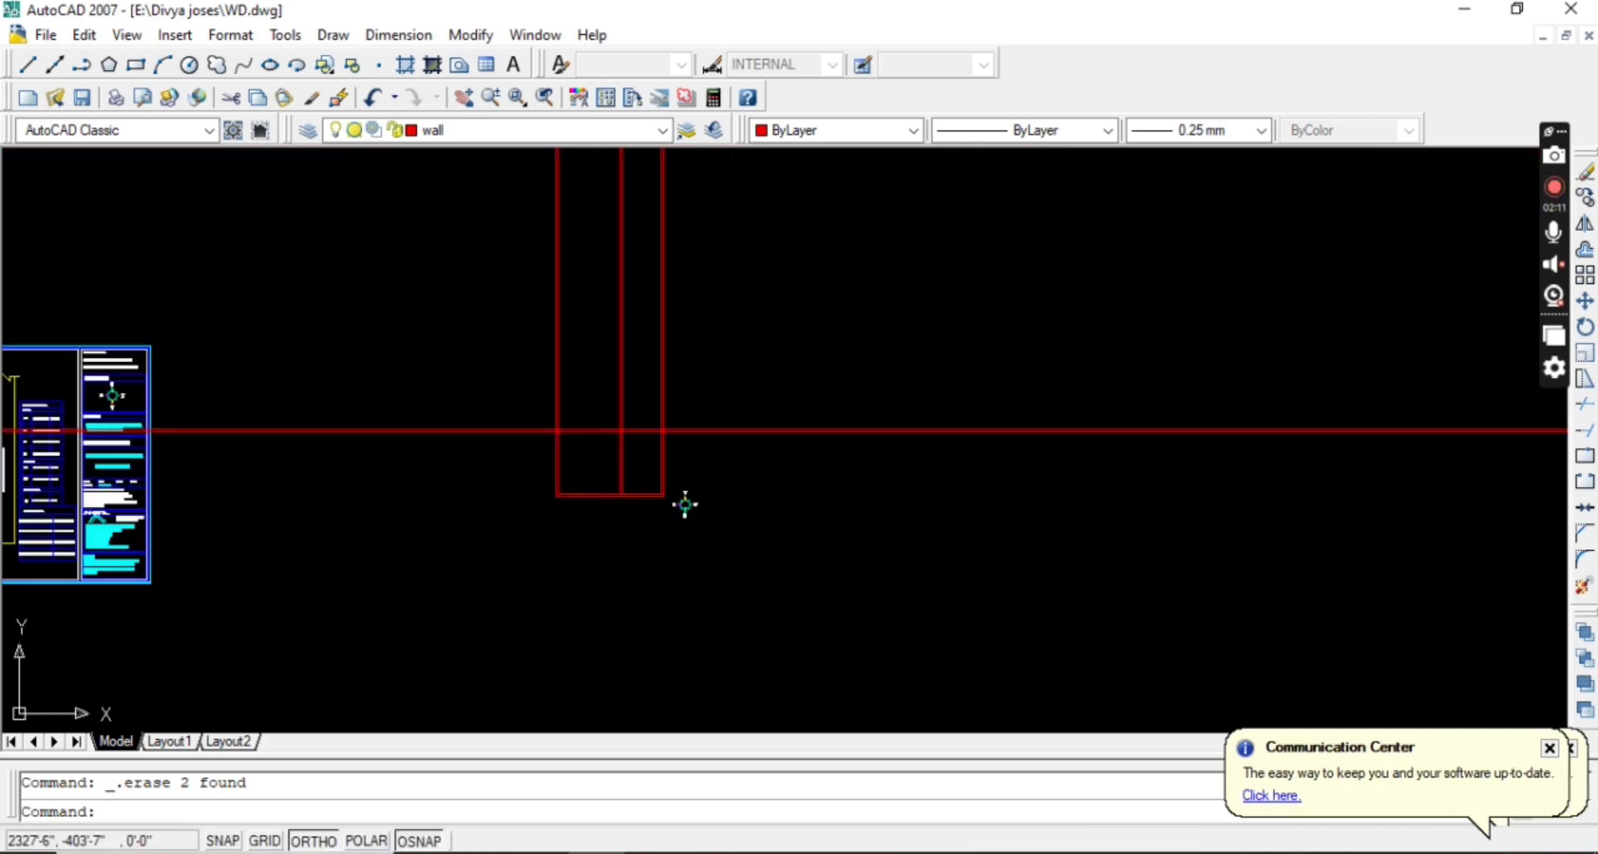
pyautogui.scroll(4, 87, 462)
pyautogui.scroll(8, 150, 549)
pyautogui.moveTo(204, 483)
pyautogui.mouseDown(button='middle')
pyautogui.moveTo(207, 391)
pyautogui.moveTo(205, 622)
pyautogui.mouseUp(button='middle')
pyautogui.scroll(-8, 361, 287)
pyautogui.moveTo(361, 337); pyautogui.dragTo(369, 467, button='middle')
pyautogui.scroll(5, 374, 307)
pyautogui.click(385, 434)
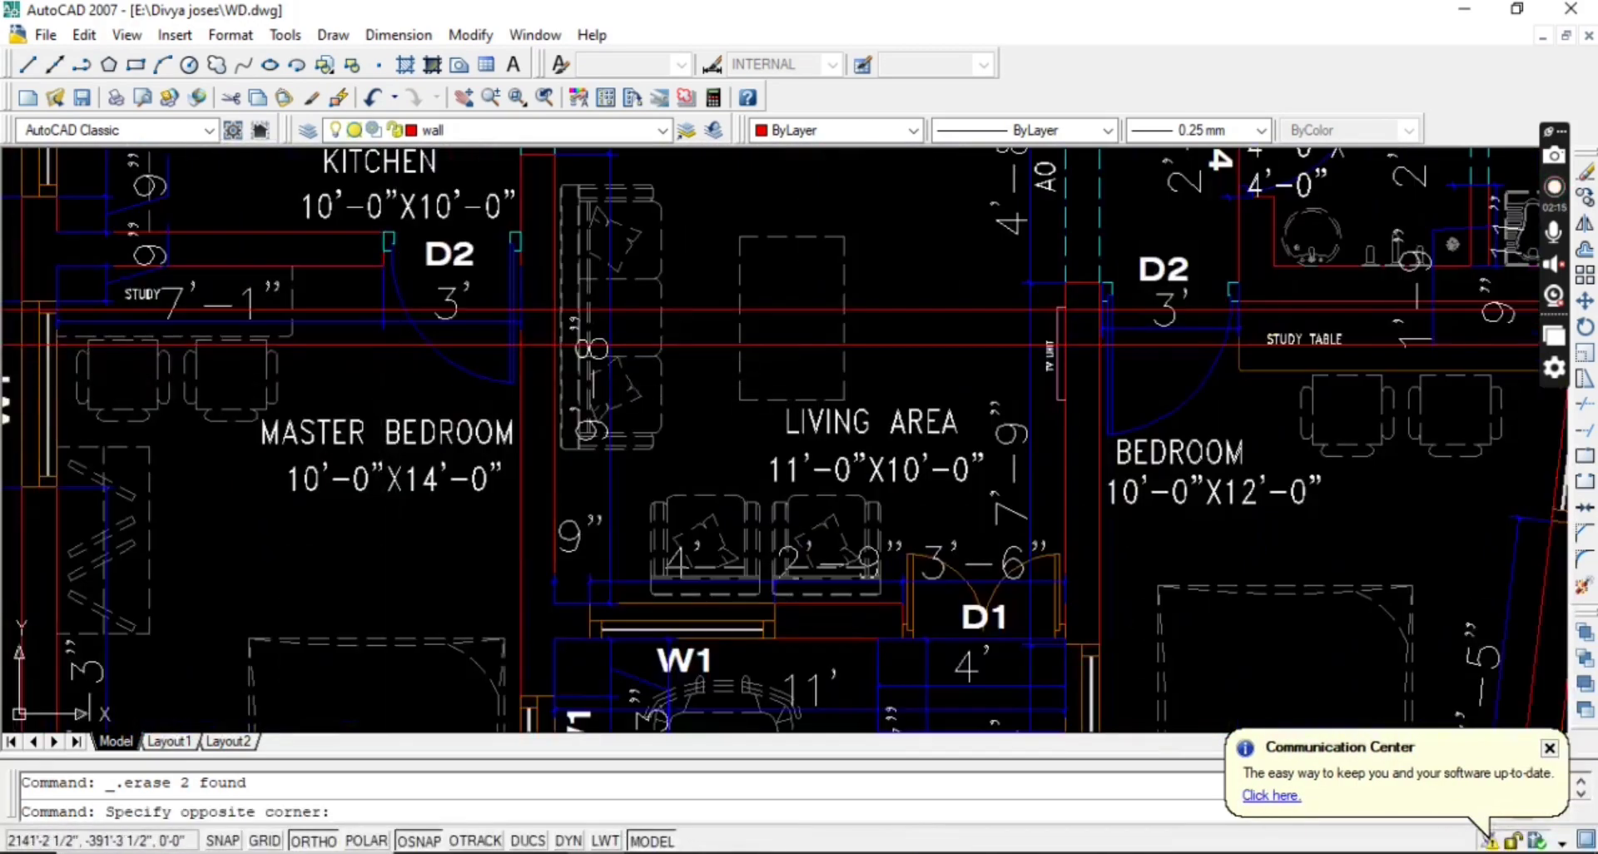
pyautogui.click(384, 433)
# Paste the copied room label inside the lower left room of the new plan.
pyautogui.hotkey('ctrl', 'v')
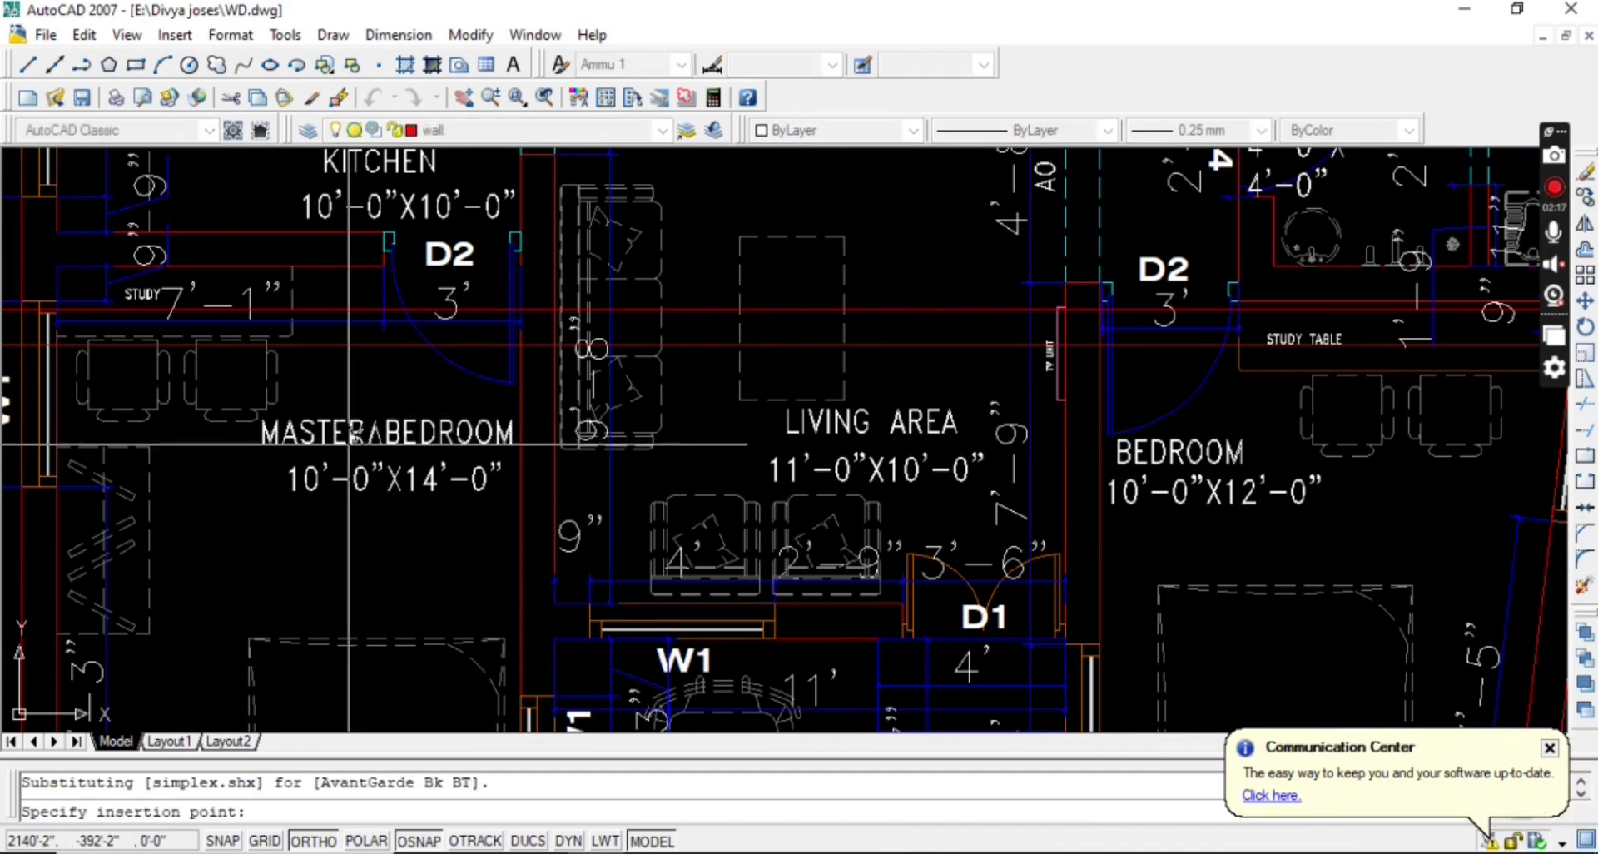
pyautogui.scroll(-12, 355, 465)
pyautogui.scroll(6, 861, 467)
pyautogui.moveTo(880, 537); pyautogui.dragTo(649, 433, button='middle')
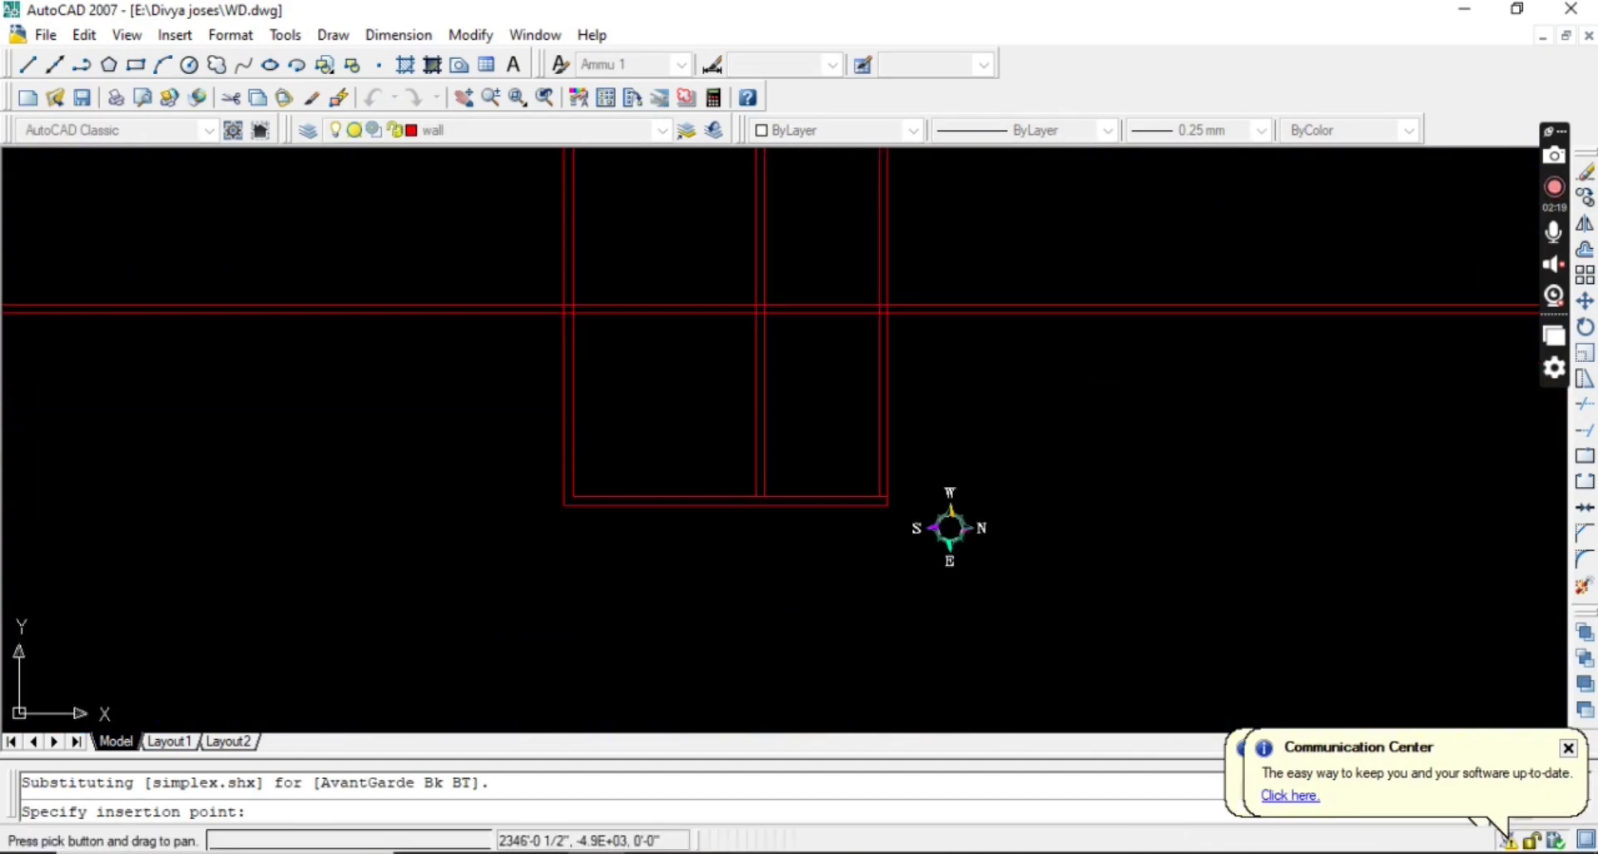
pyautogui.scroll(2, 649, 436)
pyautogui.click(628, 439)
pyautogui.press('Escape')
pyautogui.scroll(4, 648, 441)
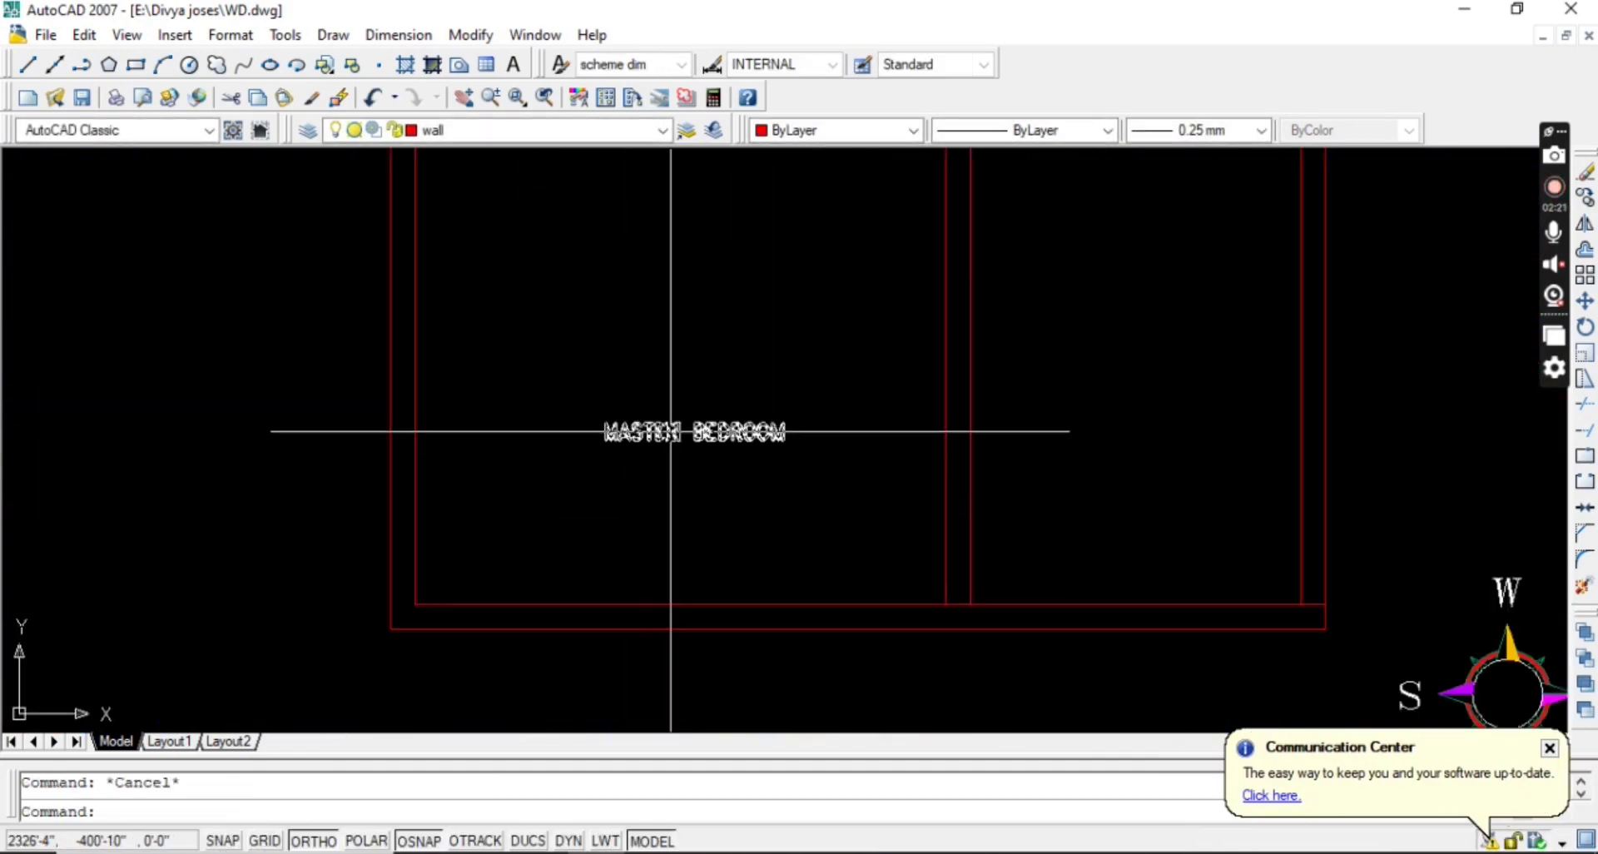
# Change the pasted label's text to LIVING ROOM.
pyautogui.click(671, 432)
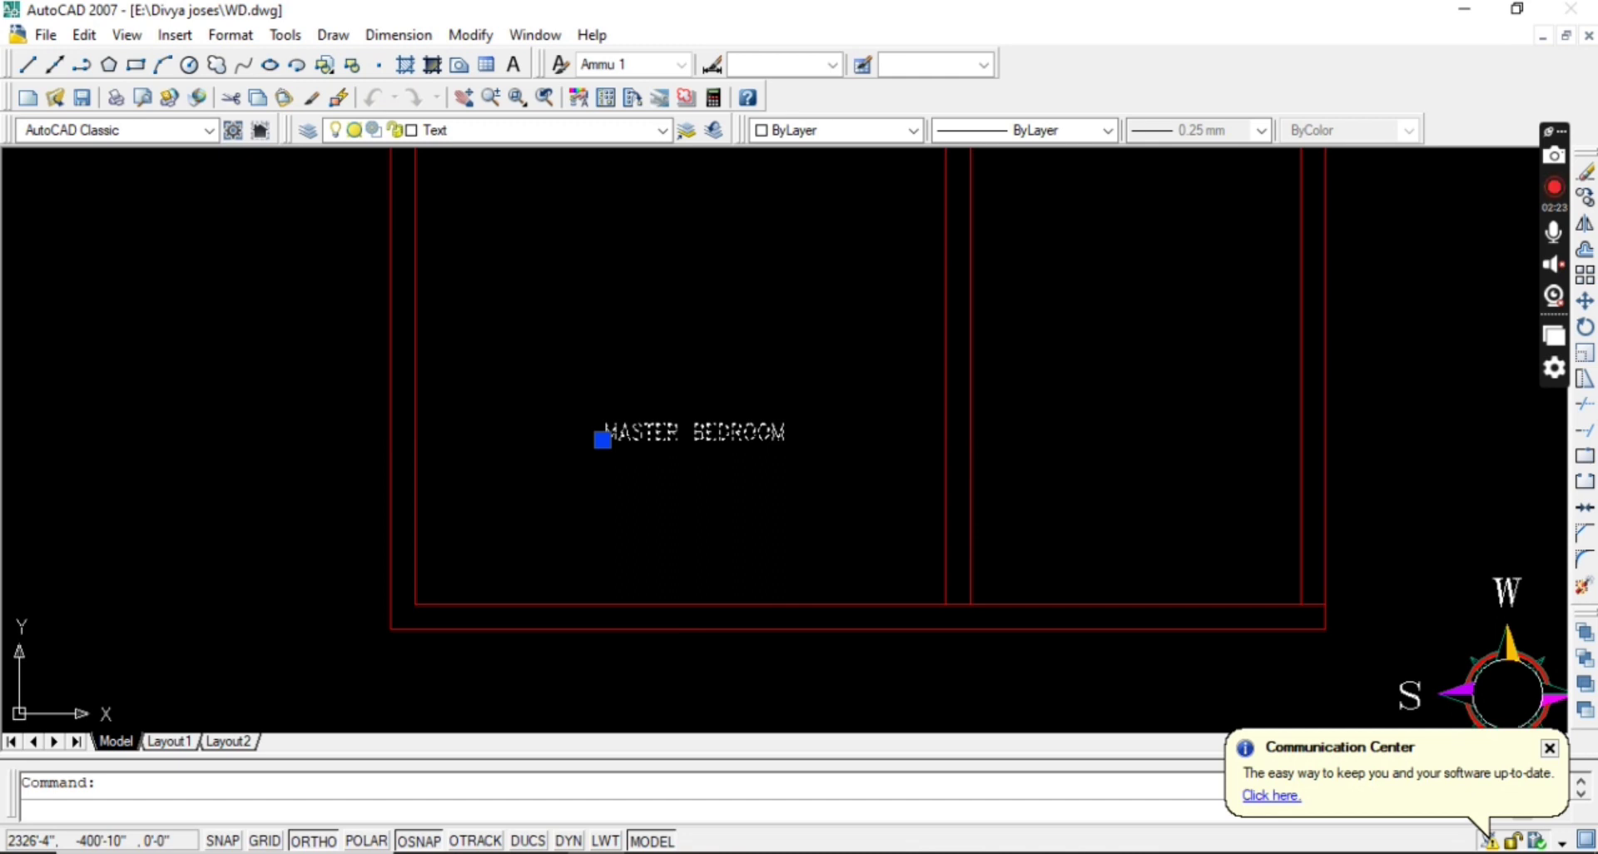
pyautogui.doubleClick(779, 438)
pyautogui.write('living')
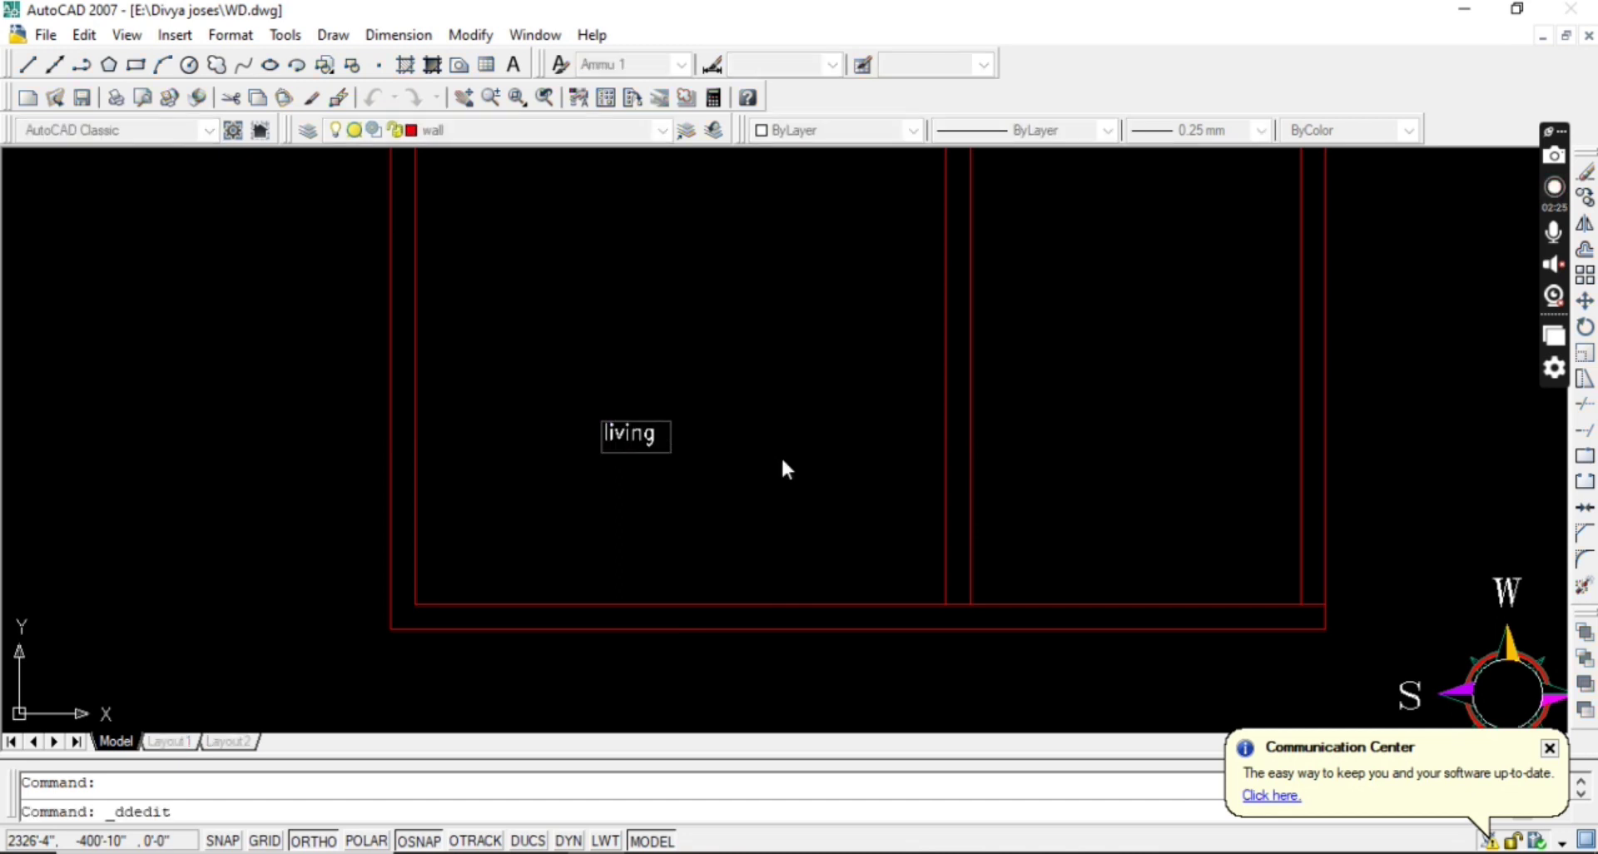
pyautogui.write(' room')
pyautogui.press('BackSpace')
pyautogui.press('BackSpace')
pyautogui.press('BackSpace')
pyautogui.press('BackSpace')
pyautogui.press('BackSpace')
pyautogui.press('BackSpace')
pyautogui.press('BackSpace')
pyautogui.press('BackSpace')
pyautogui.press('BackSpace')
pyautogui.press('BackSpace')
pyautogui.press('BackSpace')
pyautogui.write('LIB')
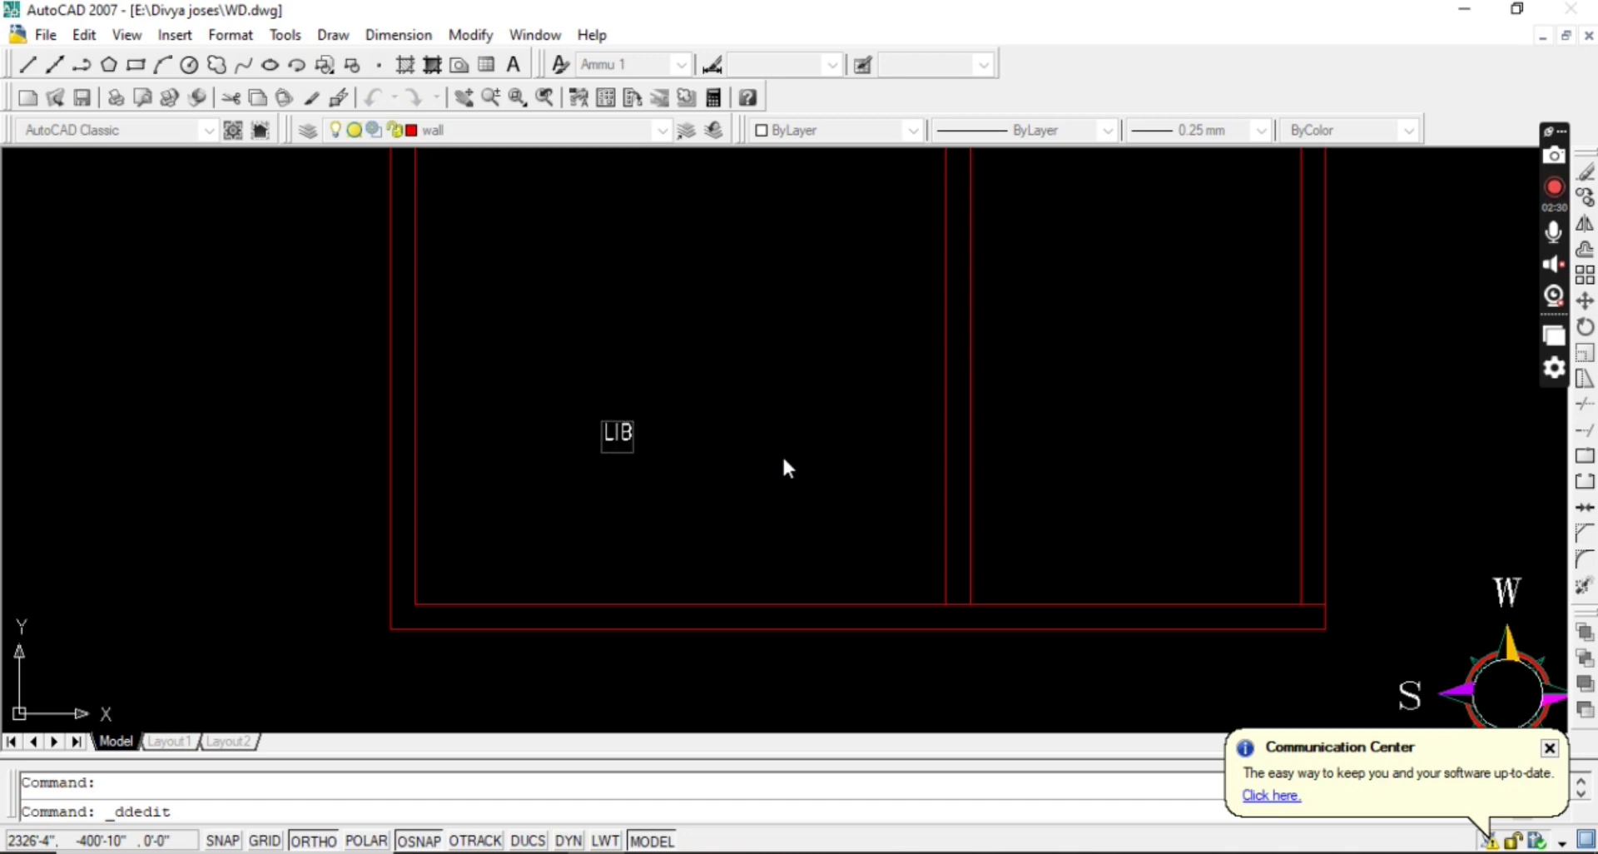
pyautogui.press('BackSpace')
pyautogui.write('VING ROOM')
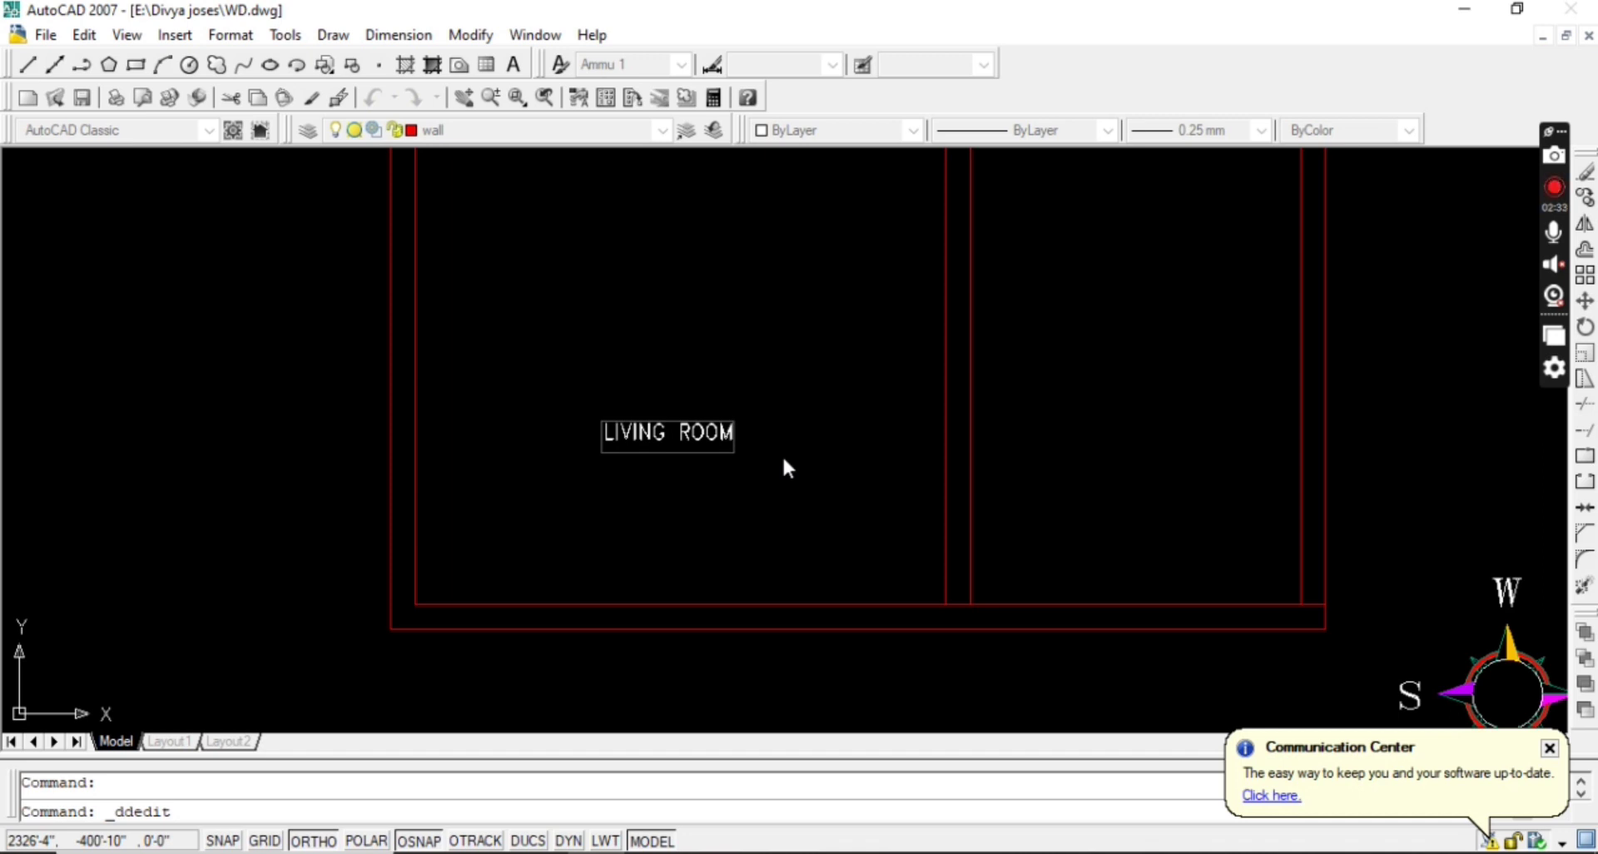
pyautogui.press('Return')
pyautogui.press('Return')
# Offset the upper line of the living room's top wall 10' upward to set the depth of the next room.
pyautogui.scroll(-5, 702, 535)
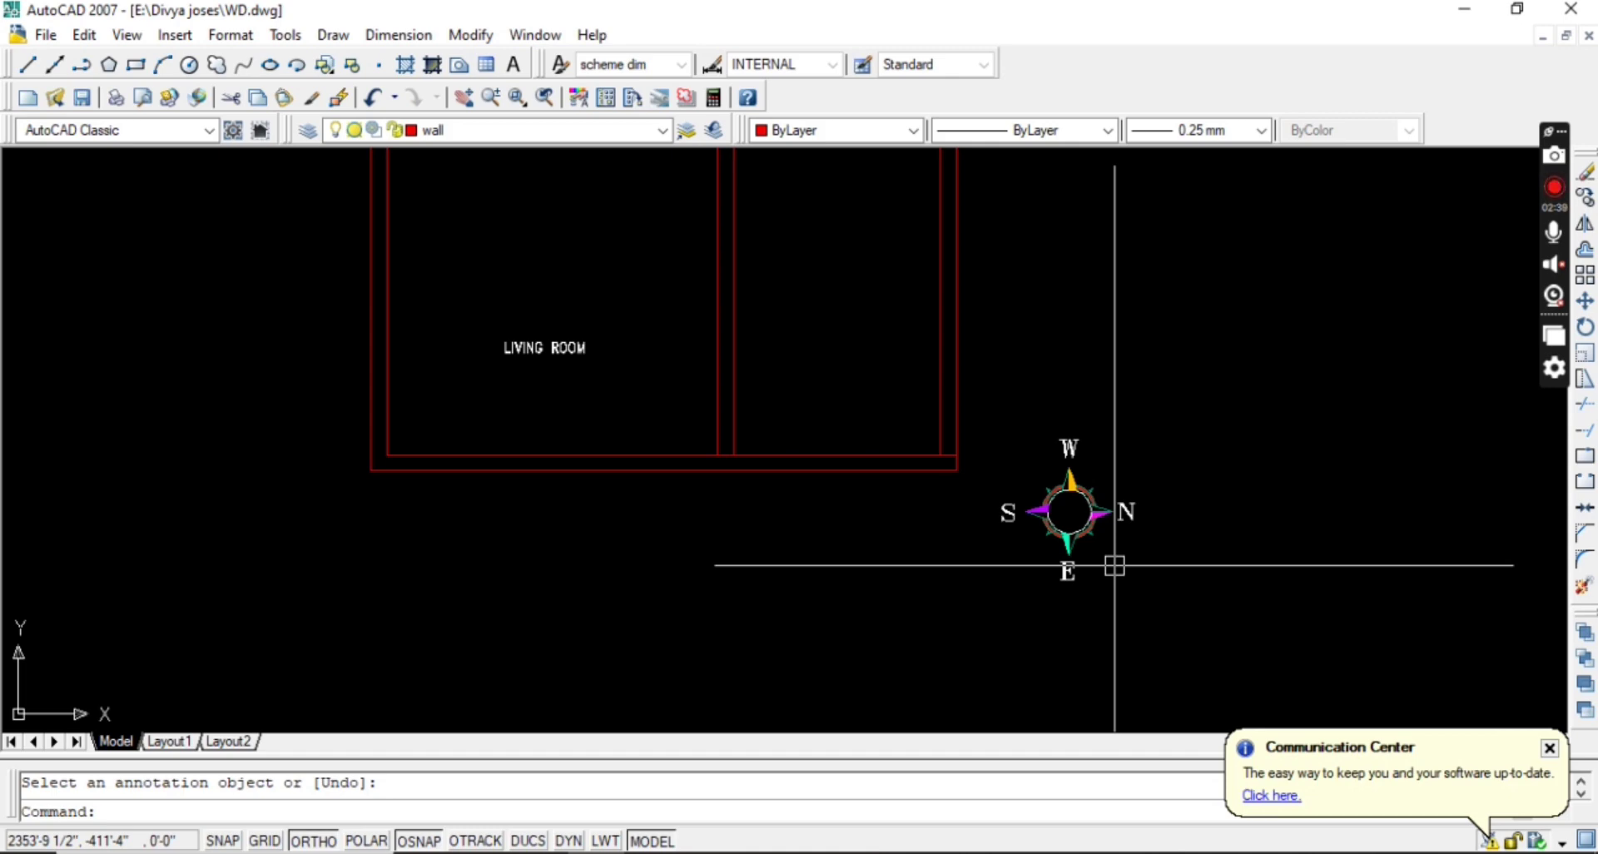
pyautogui.moveTo(656, 361)
pyautogui.mouseDown(button='middle')
pyautogui.moveTo(715, 468)
pyautogui.moveTo(845, 589)
pyautogui.mouseUp(button='middle')
pyautogui.scroll(-3, 848, 574)
pyautogui.scroll(1, 846, 494)
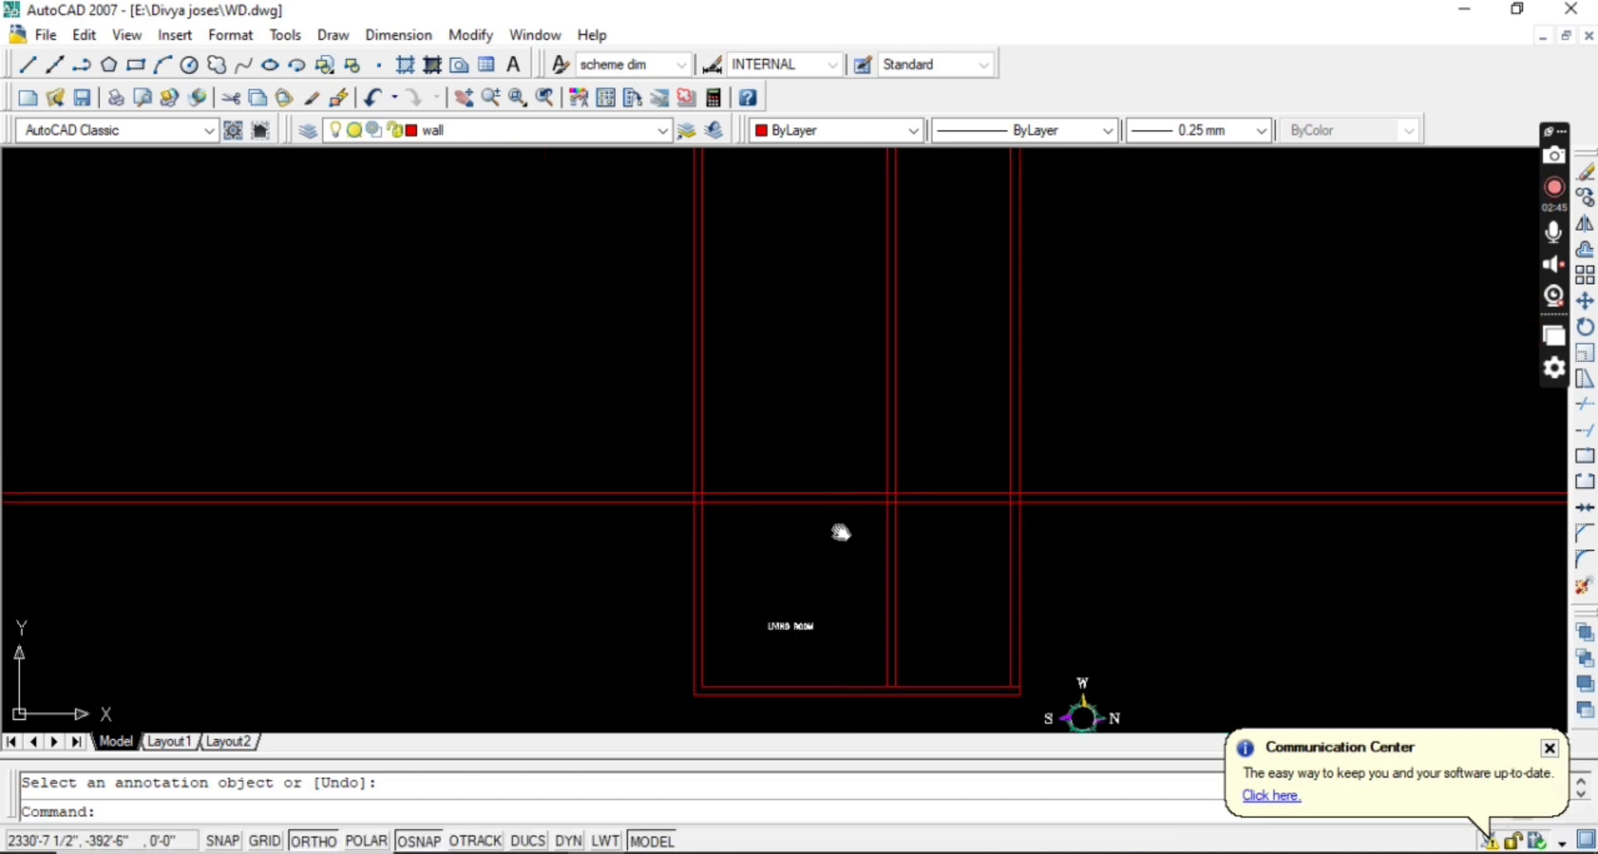
pyautogui.moveTo(841, 533); pyautogui.dragTo(832, 471, button='middle')
pyautogui.scroll(2, 802, 443)
pyautogui.write('o')
pyautogui.press('Return')
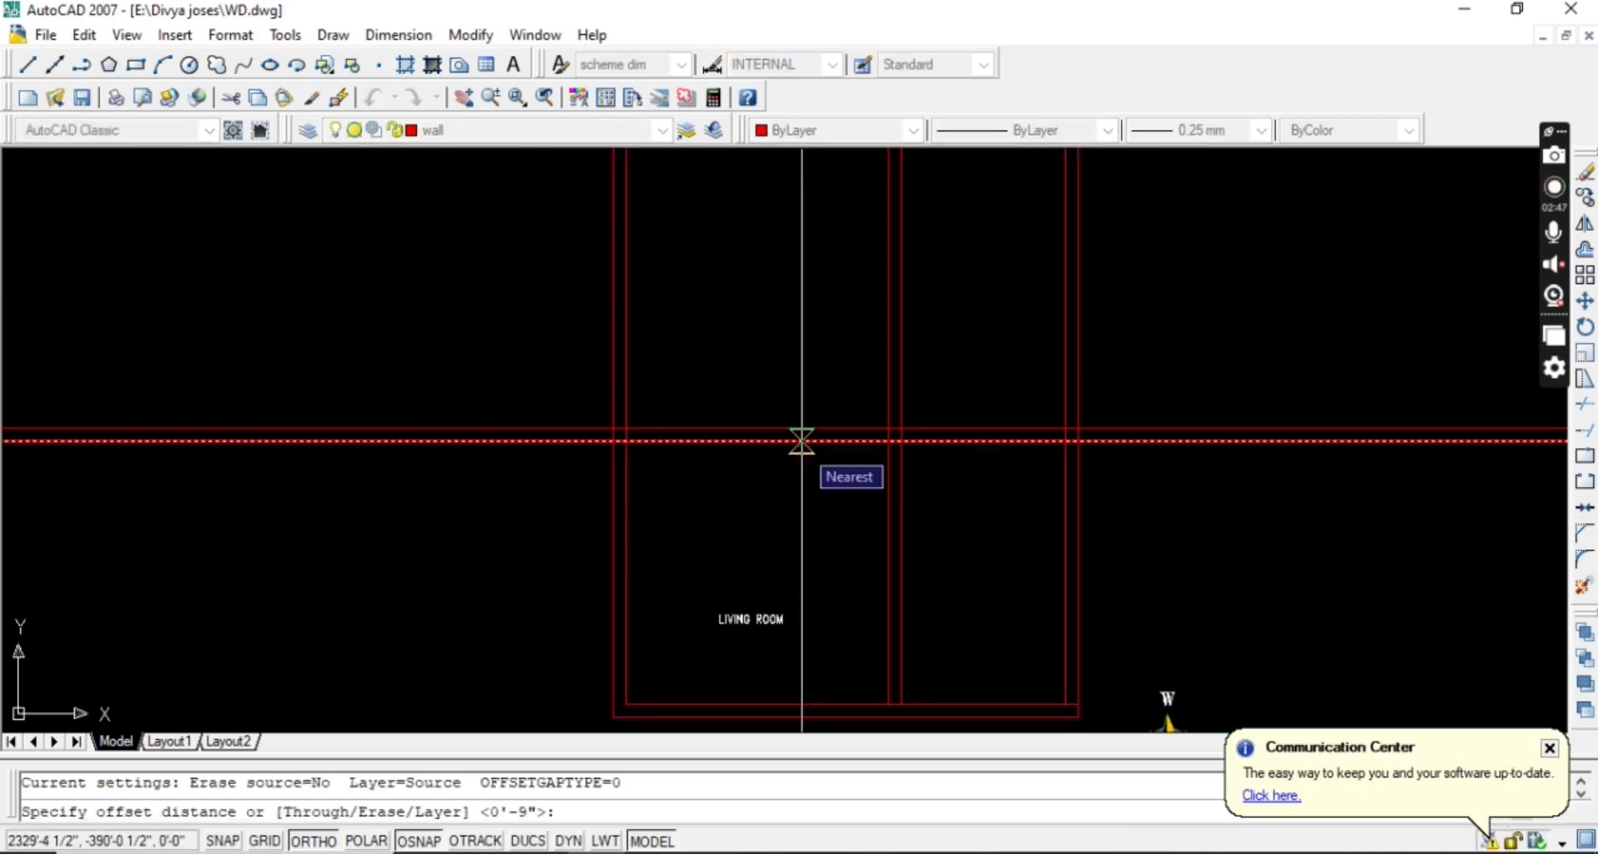
pyautogui.write("10'")
pyautogui.press('Return')
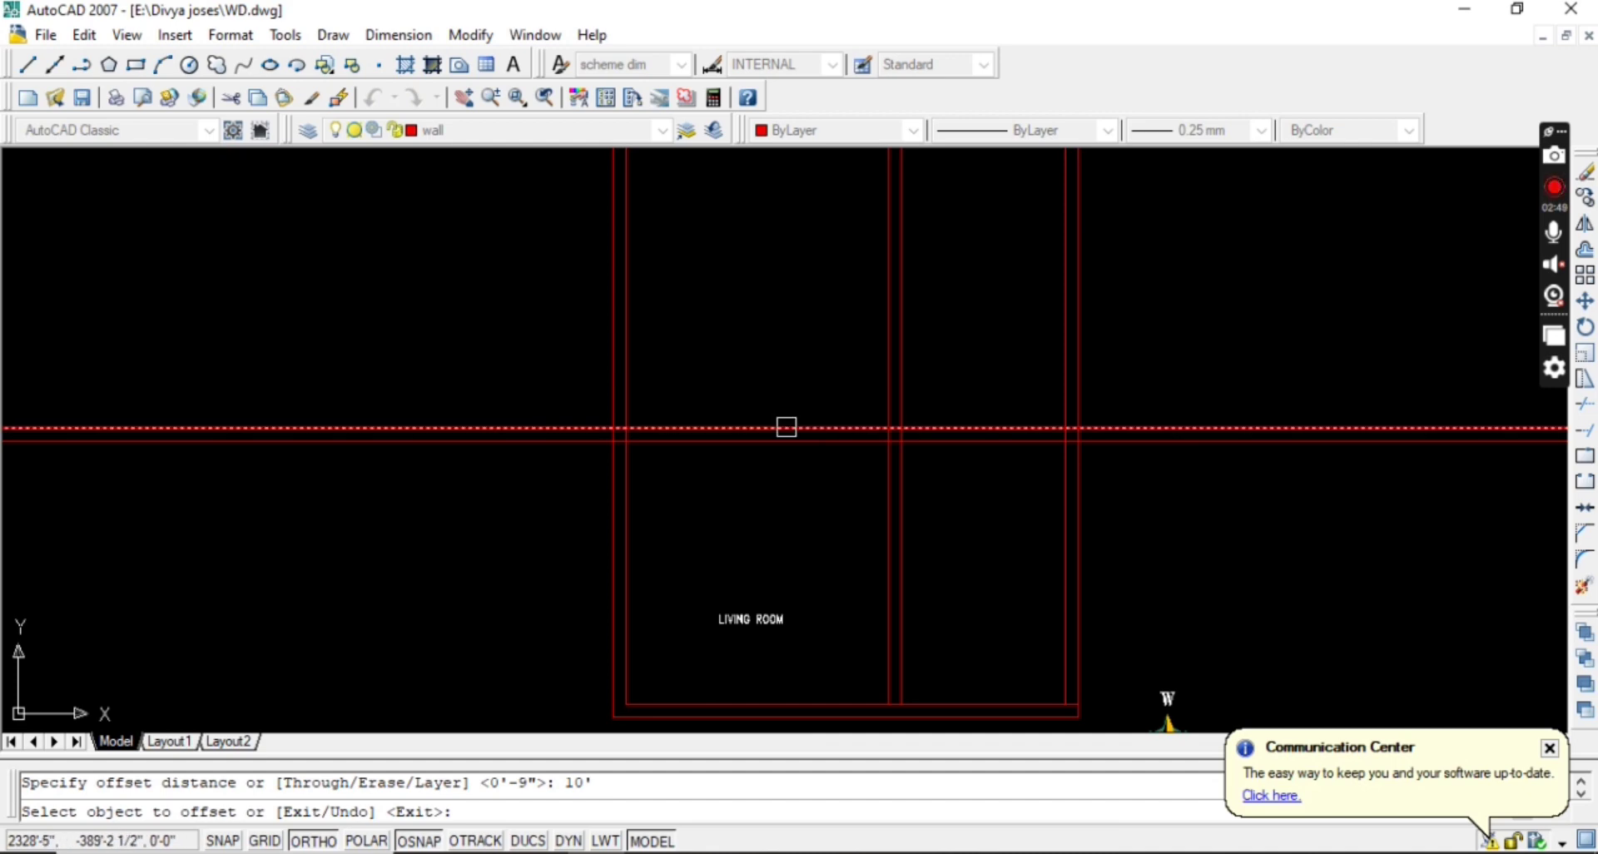
pyautogui.click(786, 427)
pyautogui.click(785, 364)
pyautogui.moveTo(785, 364)
pyautogui.mouseDown(button='middle')
pyautogui.moveTo(718, 318)
pyautogui.moveTo(710, 343)
pyautogui.moveTo(699, 248)
pyautogui.moveTo(721, 429)
pyautogui.mouseUp(button='middle')
pyautogui.press('Escape')
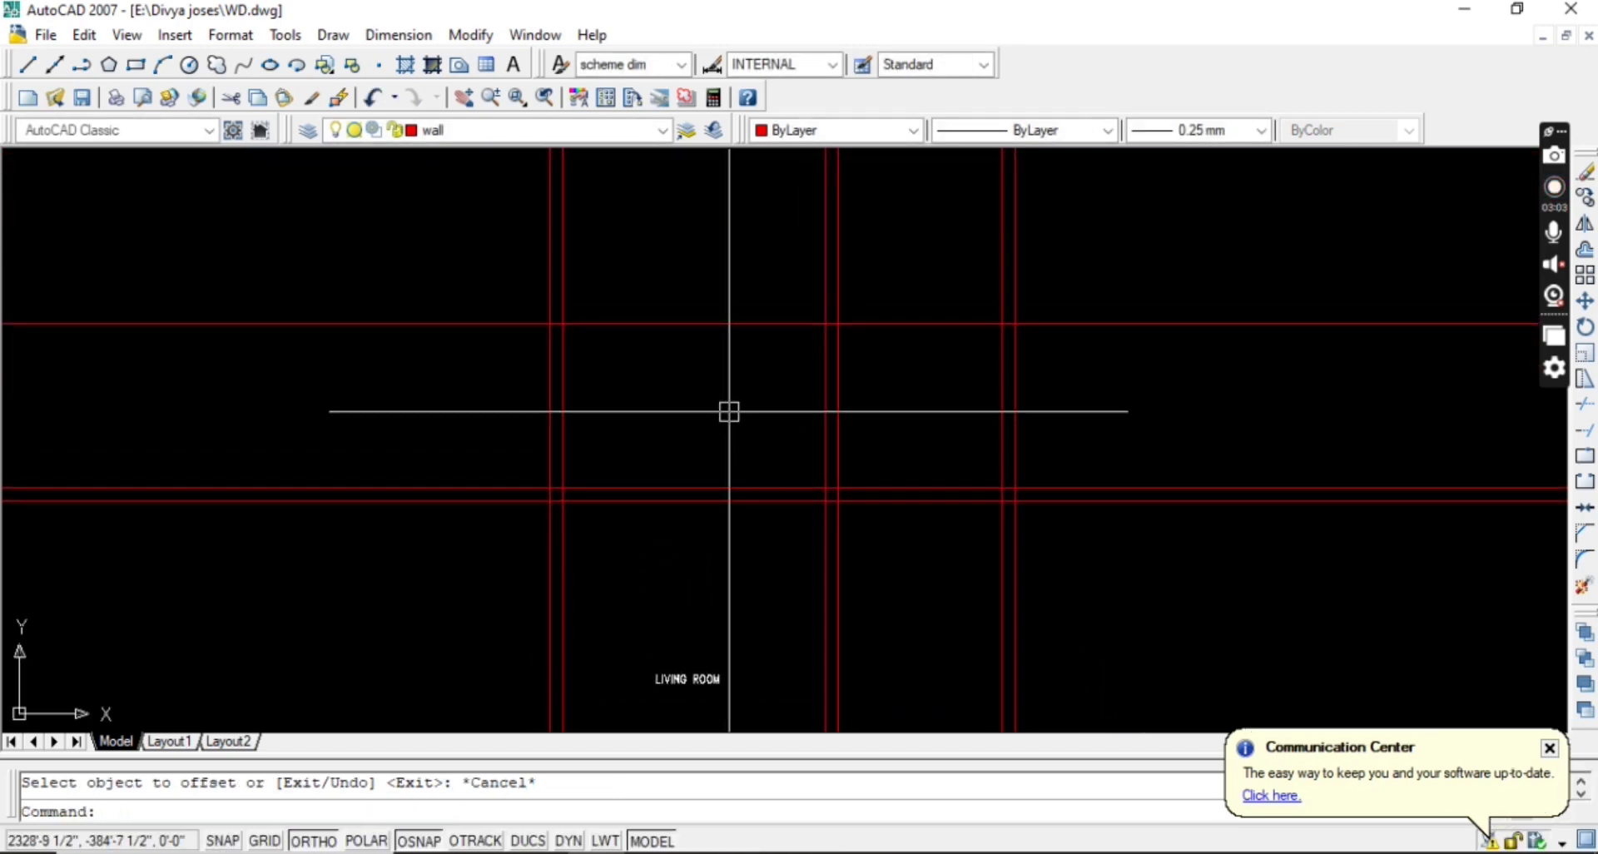
# Offset the new uppermost horizontal line upward by the 9" wall thickness.
pyautogui.press('Return')
pyautogui.write('6')
pyautogui.press('Return')
pyautogui.click(710, 322)
pyautogui.click(714, 283)
pyautogui.press('Escape')
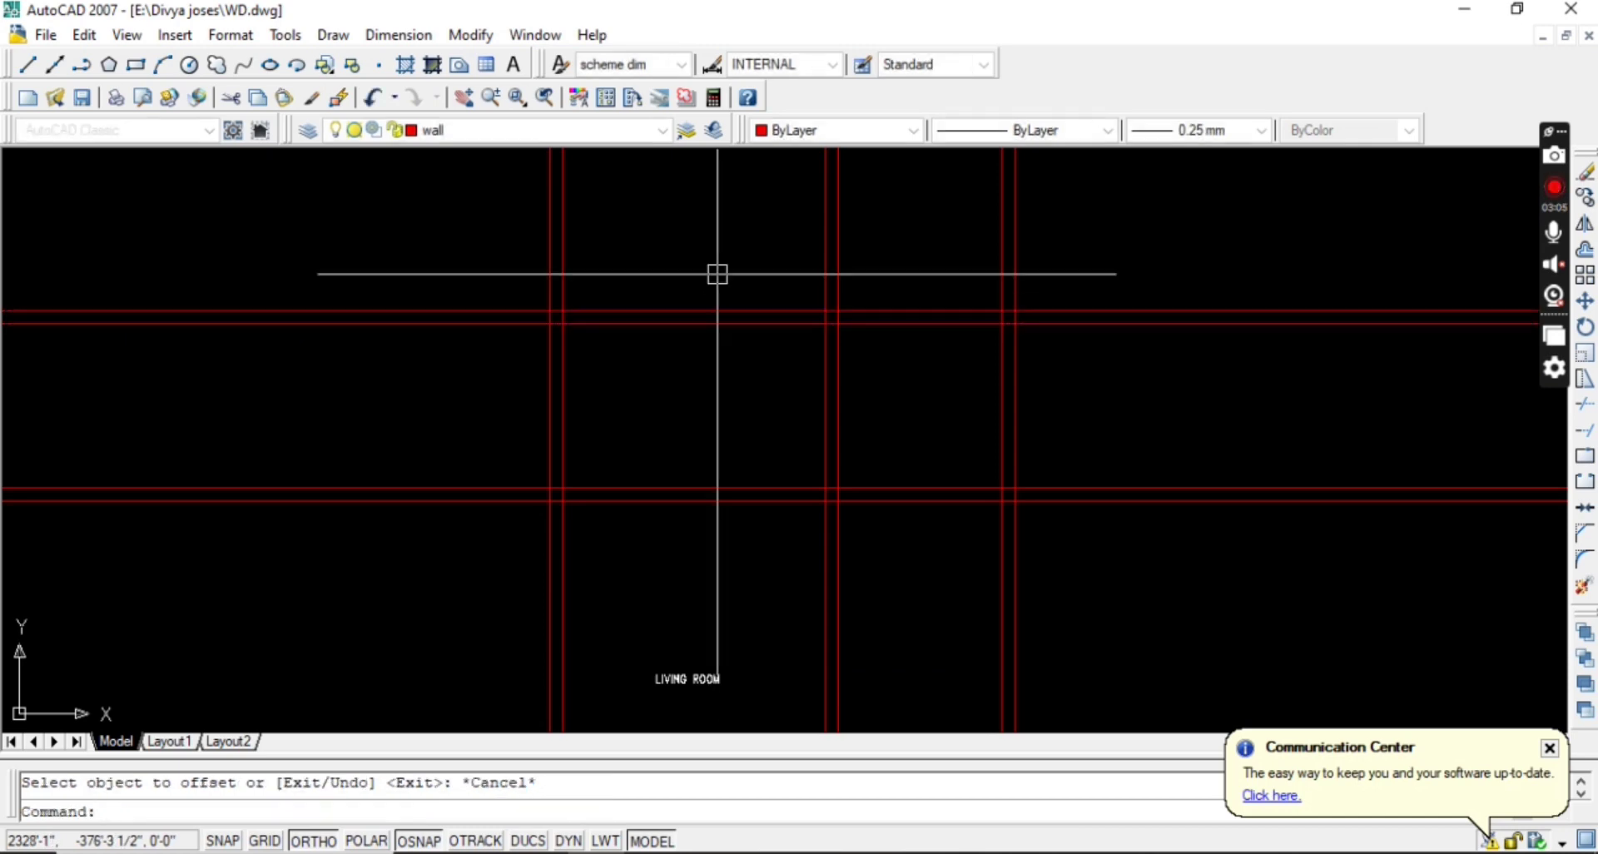
# Trim the vertical wall lines that extend above the uppermost horizontal line.
pyautogui.write('tr')
pyautogui.press('Return')
pyautogui.press('Return')
pyautogui.click(1087, 278)
pyautogui.click(456, 217)
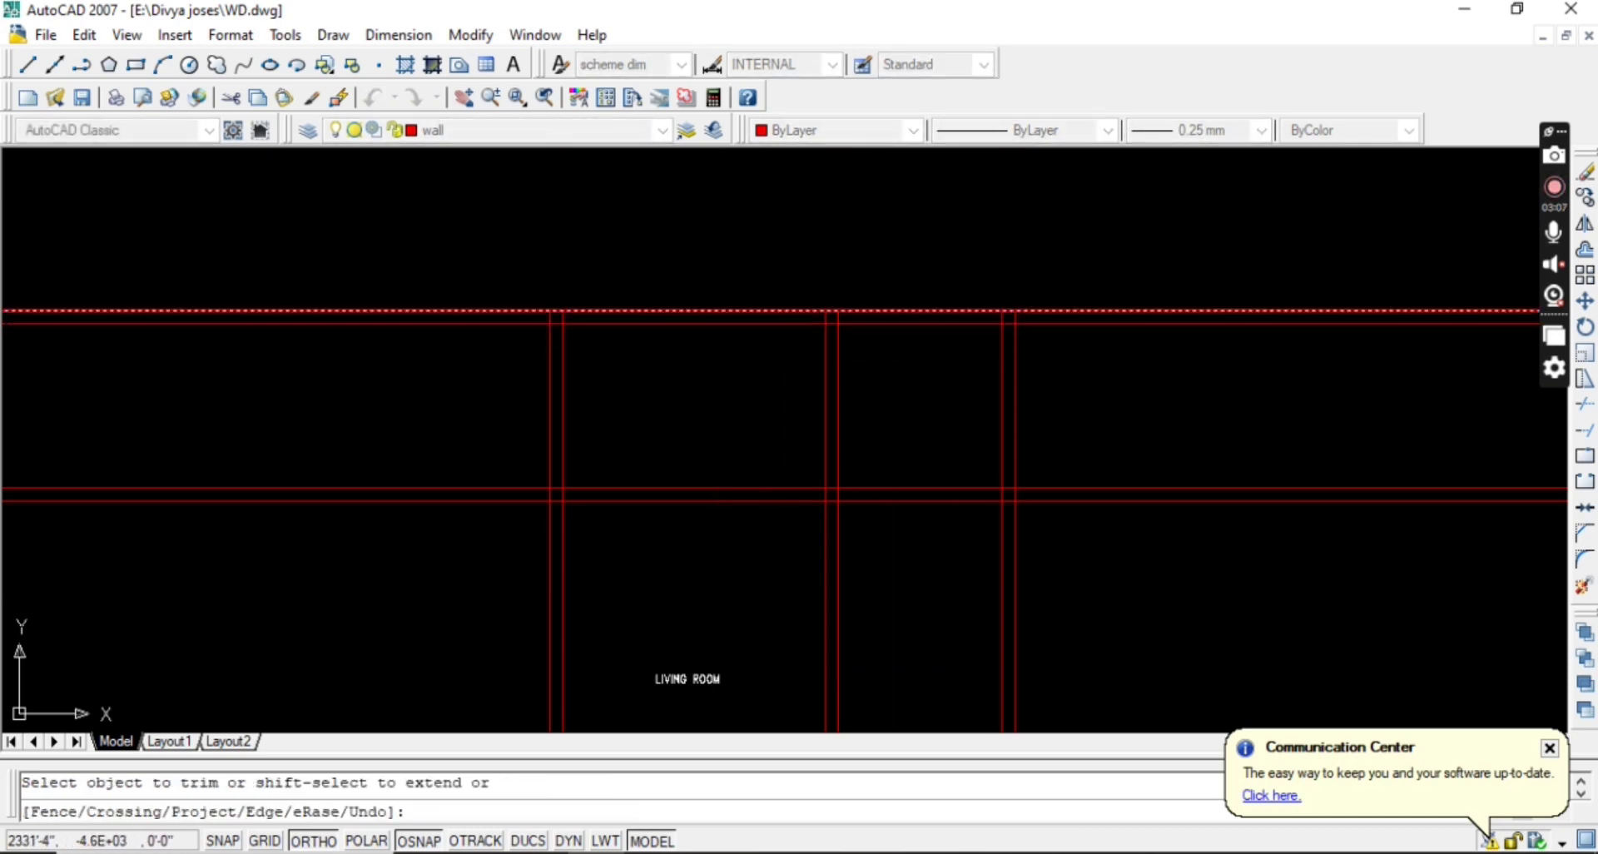
# Trim away the wall lines enclosing the area to the right of the middle vertical wall.
pyautogui.moveTo(1091, 470); pyautogui.dragTo(997, 319, button='middle')
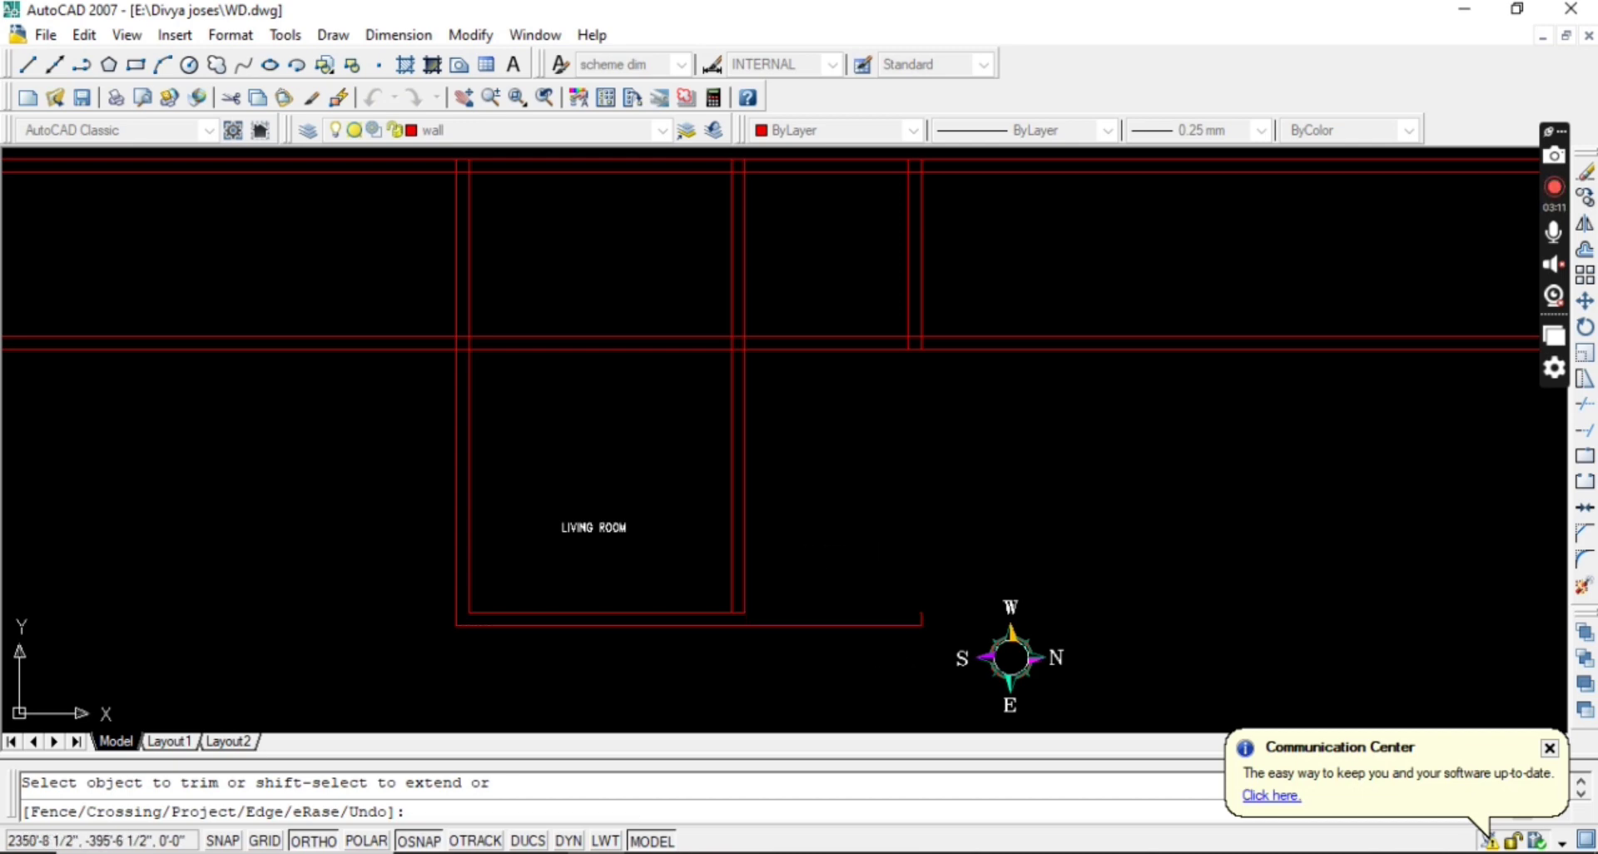
pyautogui.click(1001, 427)
pyautogui.click(821, 285)
pyautogui.moveTo(833, 390); pyautogui.dragTo(805, 516, button='middle')
pyautogui.press('Escape')
# Erase the leftover horizontal and vertical wall lines to the right of the living room's right wall.
pyautogui.click(1049, 532)
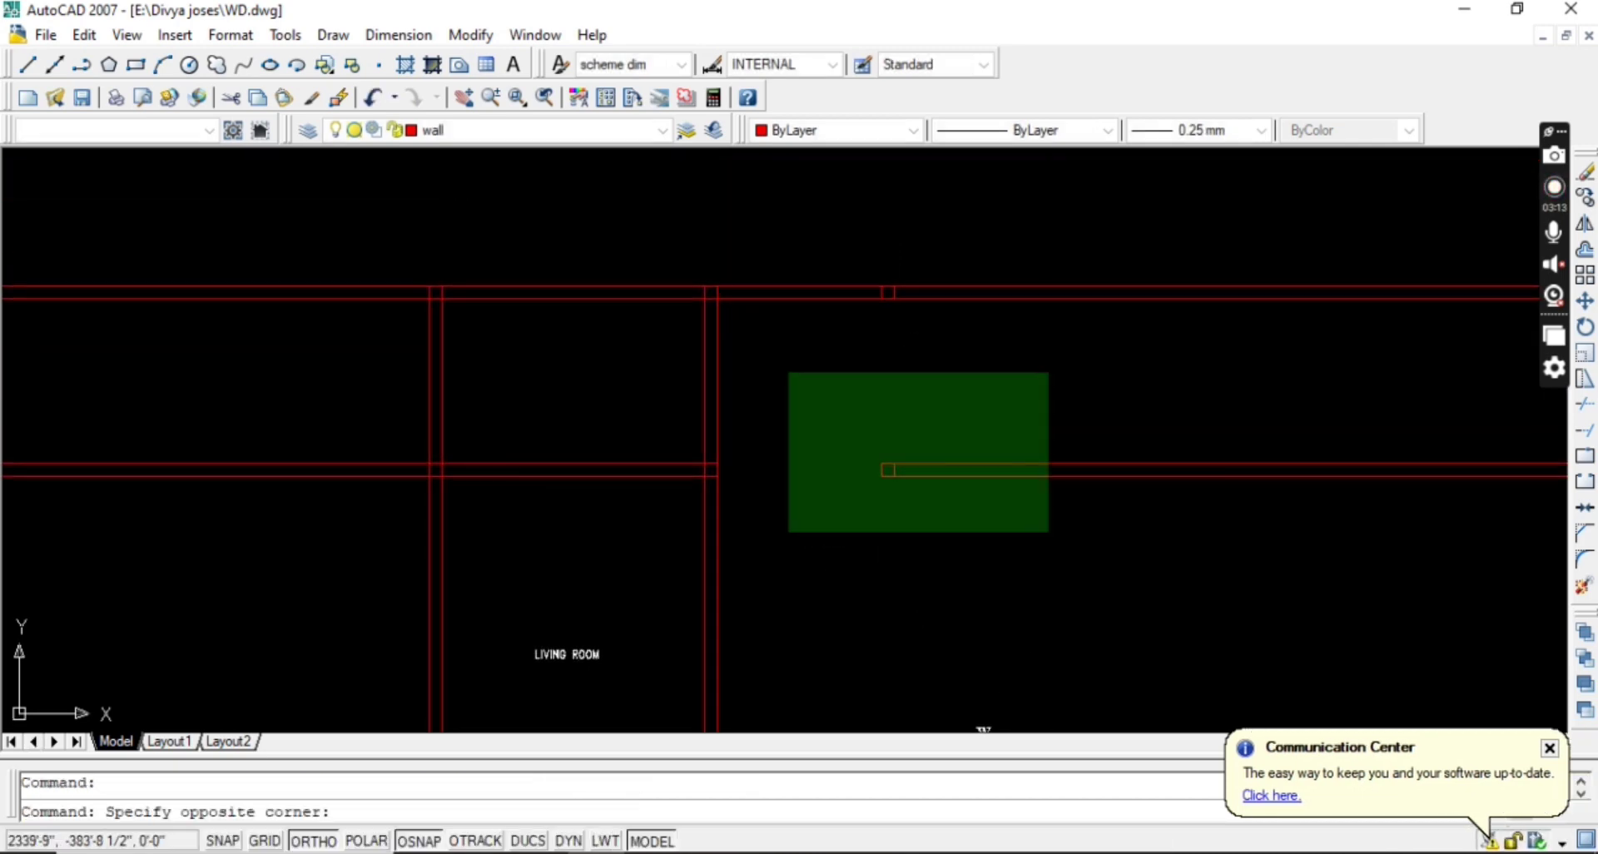
pyautogui.click(789, 373)
pyautogui.press('Delete')
# Fillet the inner and outer wall lines into a corner at the upper right of the room above the living room.
pyautogui.moveTo(753, 360); pyautogui.dragTo(879, 453, button='middle')
pyautogui.write('f')
pyautogui.press('Return')
pyautogui.click(828, 417)
pyautogui.click(793, 389)
pyautogui.press('Return')
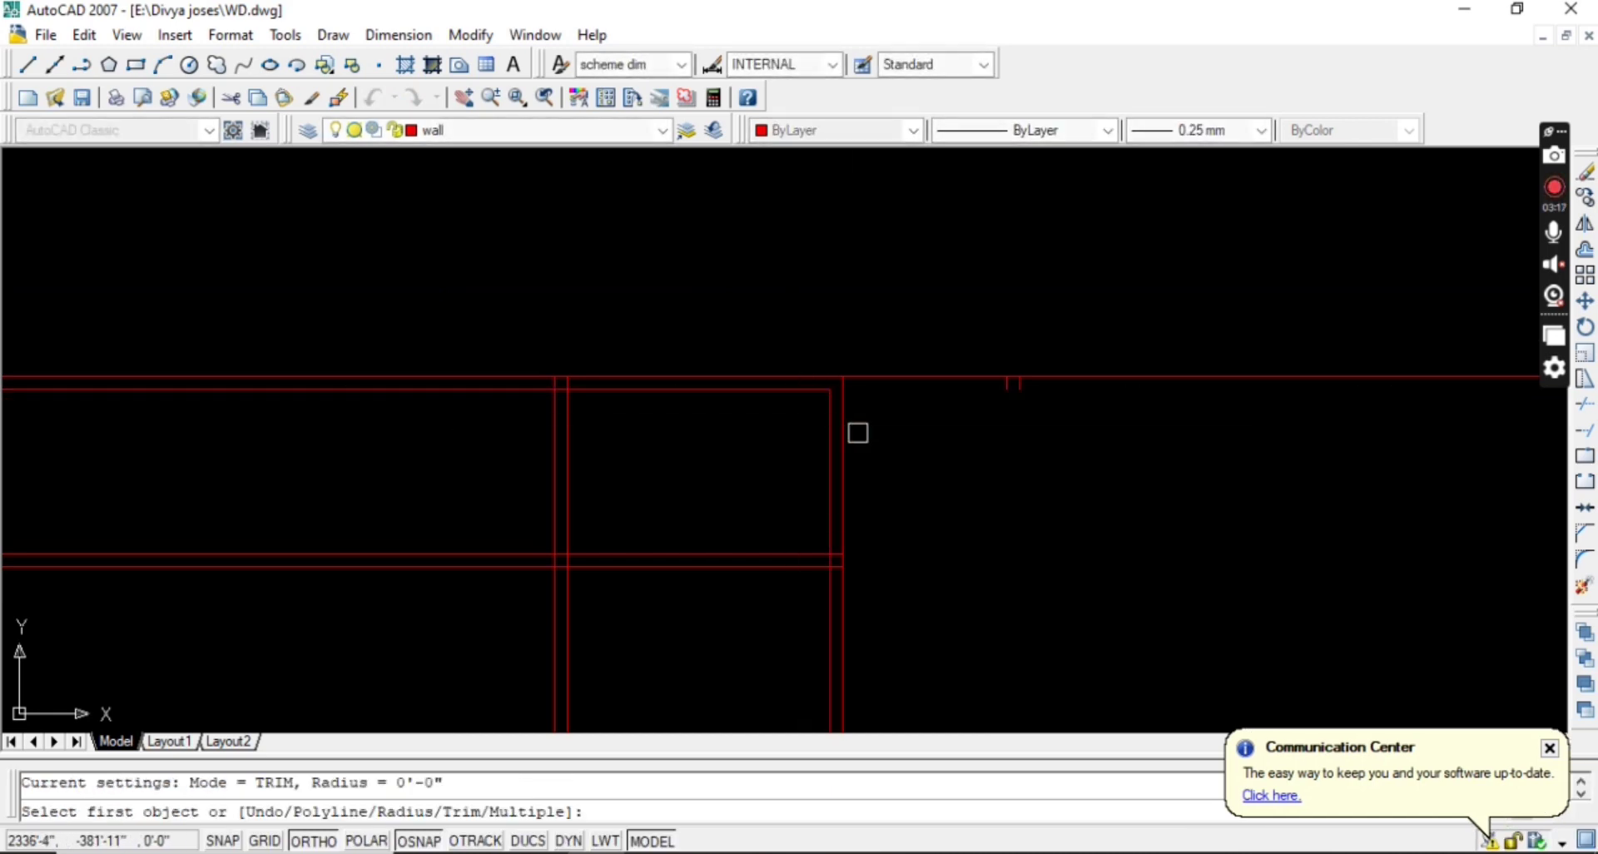
pyautogui.click(844, 429)
pyautogui.click(807, 376)
# Erase the short leftover wall stubs to the right of the upper room's new corner.
pyautogui.click(1047, 414)
pyautogui.click(945, 318)
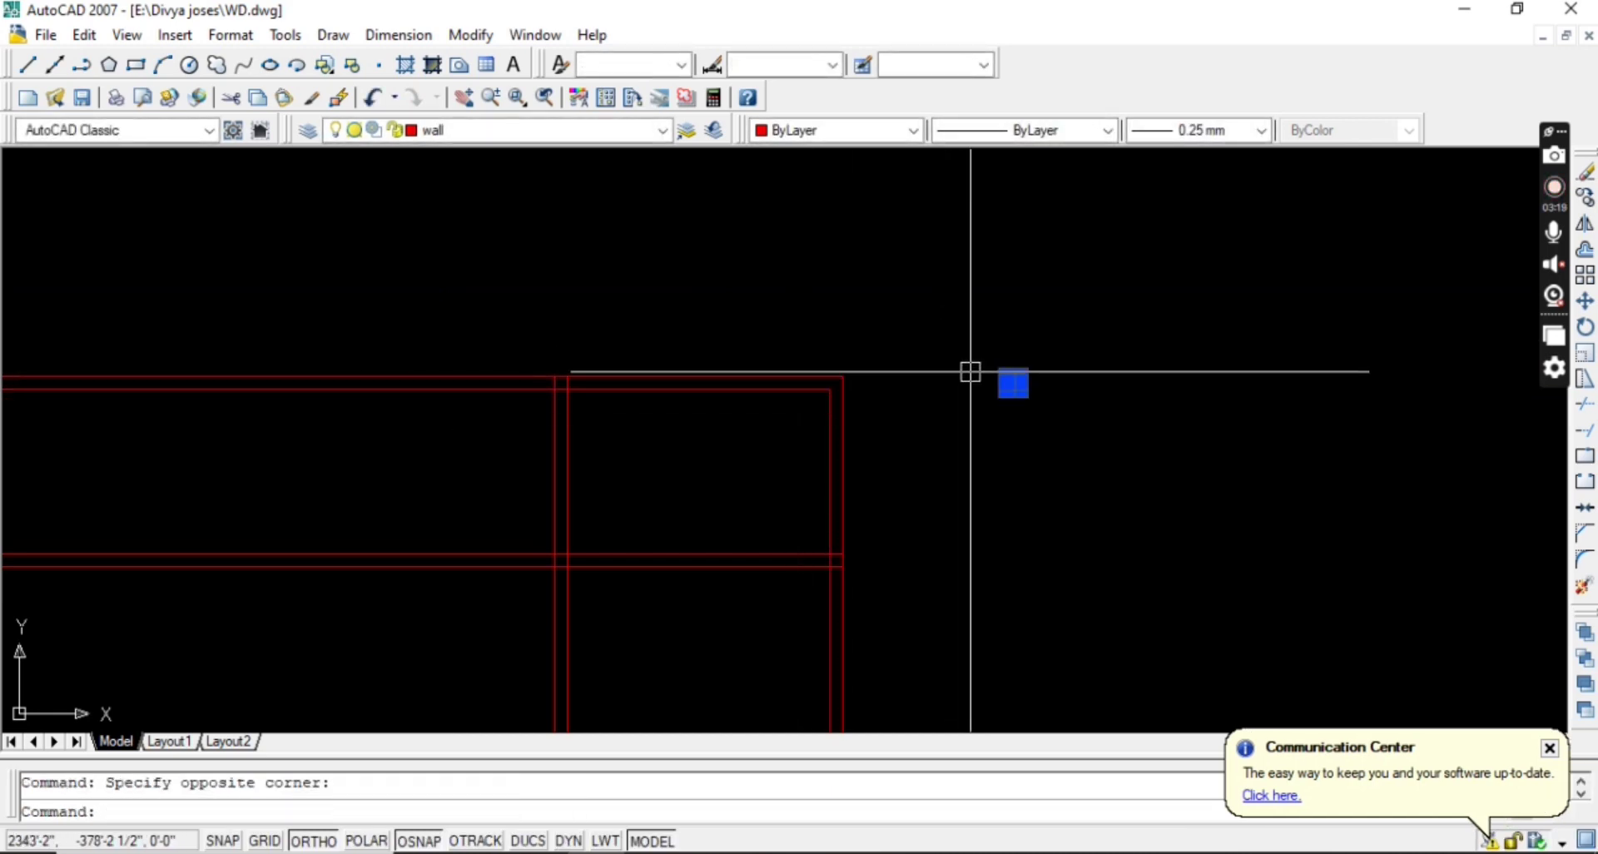
pyautogui.press('Delete')
# Fillet the outer wall lines at the living room's lower-right corner.
pyautogui.scroll(-5, 1031, 581)
pyautogui.scroll(5, 938, 532)
pyautogui.scroll(3, 888, 571)
pyautogui.write('f')
pyautogui.press('Return')
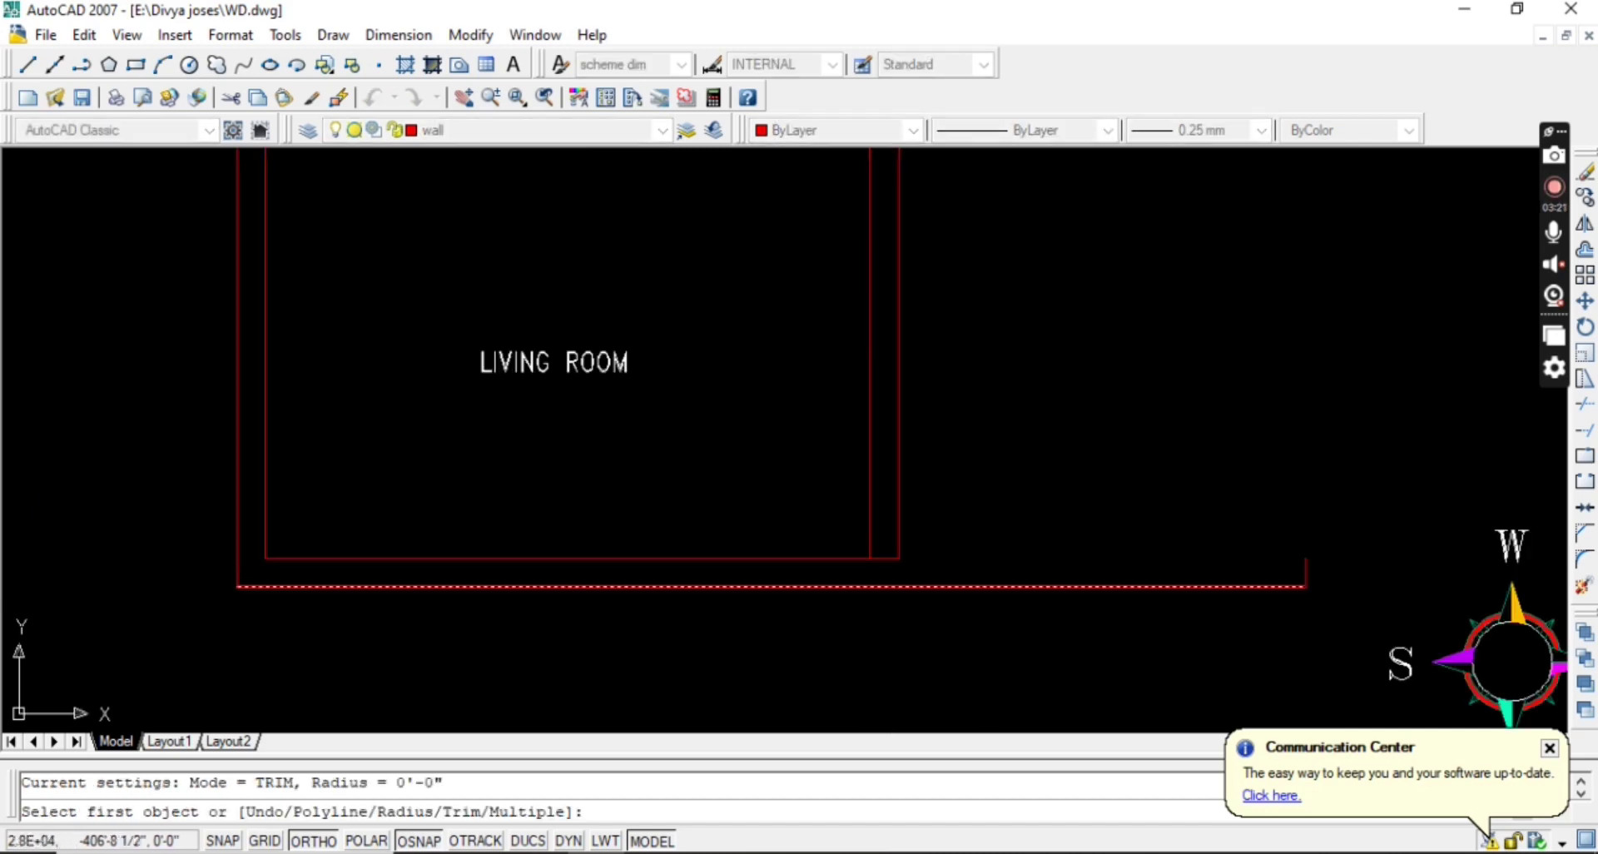
pyautogui.click(842, 587)
pyautogui.click(900, 500)
pyautogui.press('Escape')
# Fillet the inner wall lines at the living room's lower-right corner and erase the leftover stub farther right.
pyautogui.press('Return')
pyautogui.click(796, 557)
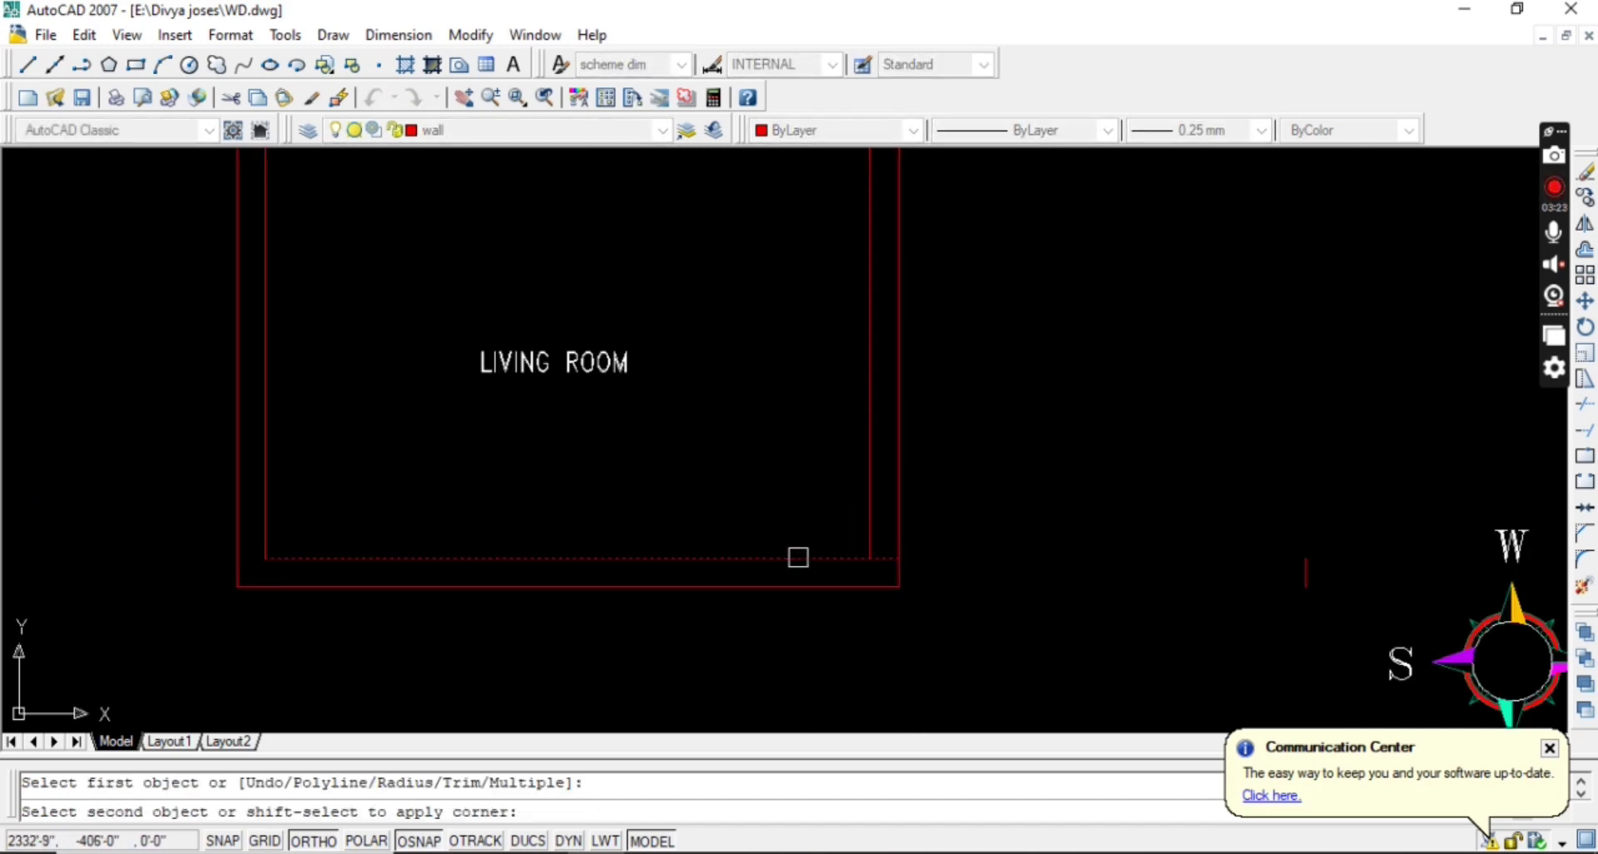
pyautogui.click(862, 499)
pyautogui.press('Escape')
pyautogui.click(1252, 559)
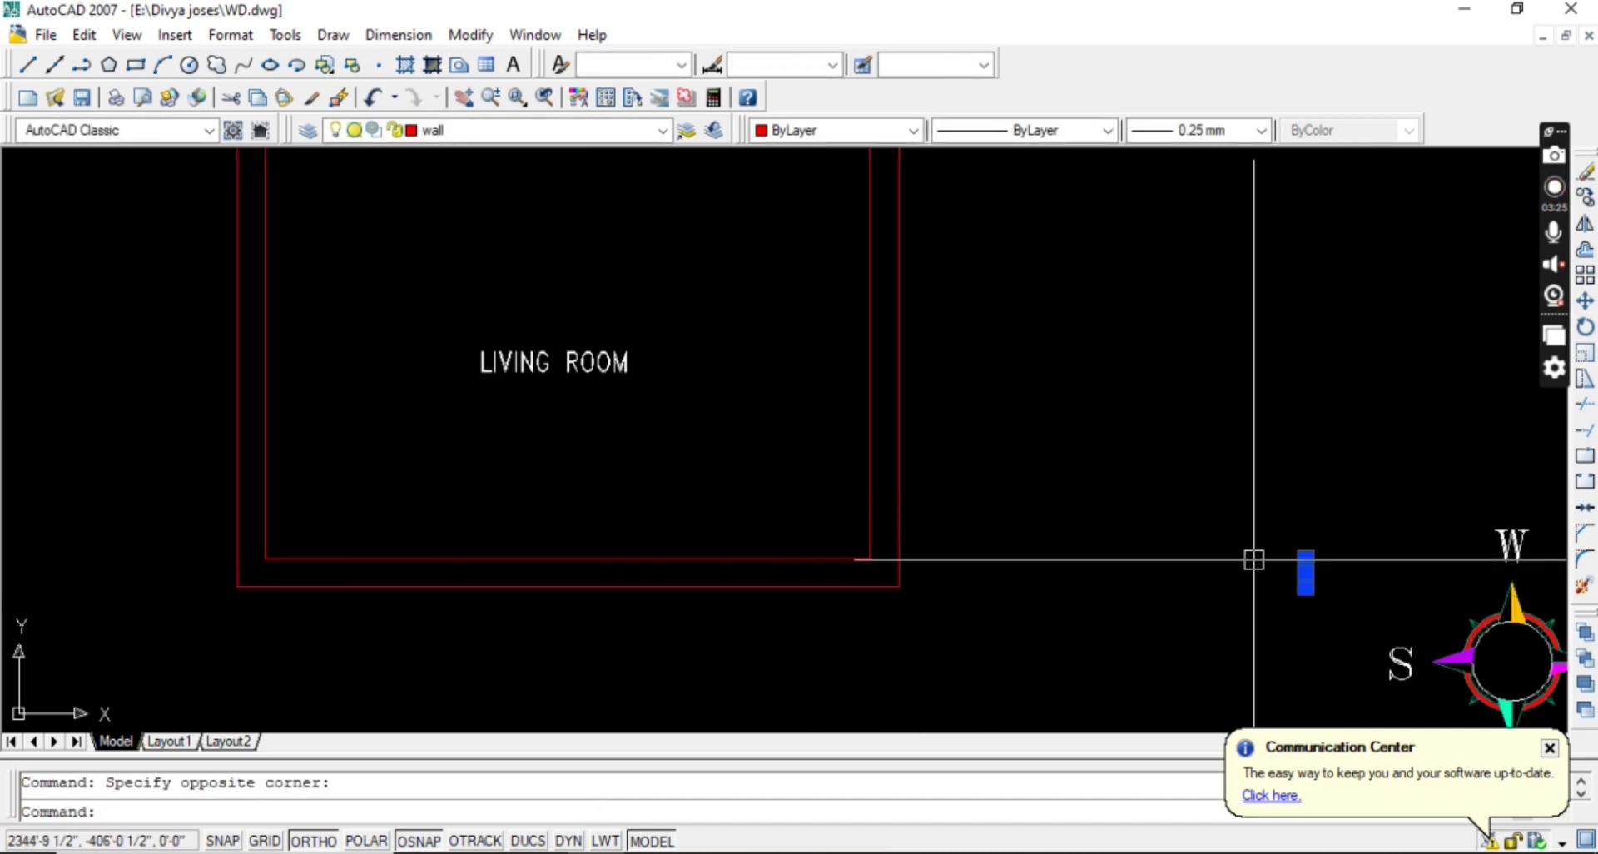
pyautogui.press('Delete')
# Copy the LIVING ROOM label into the room above and change its text to DINING.
pyautogui.scroll(-3, 1134, 599)
pyautogui.scroll(6, 987, 603)
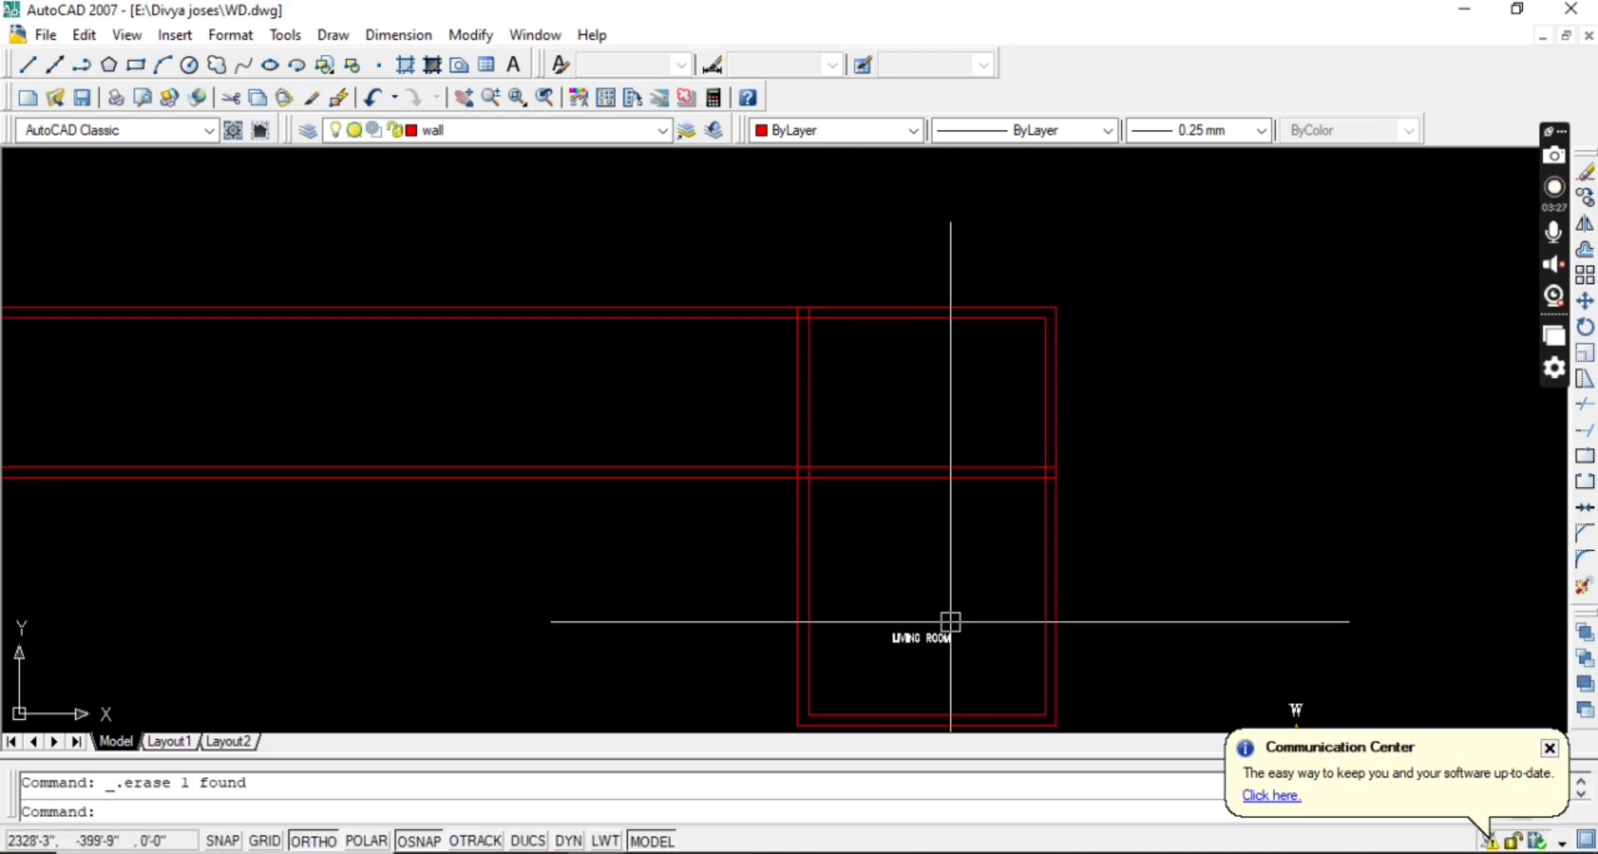
pyautogui.scroll(3, 948, 624)
pyautogui.click(942, 653)
pyautogui.hotkey('ctrl', 'v')
pyautogui.moveTo(907, 388); pyautogui.dragTo(855, 564, button='middle')
pyautogui.click(763, 362)
pyautogui.click(827, 359)
pyautogui.doubleClick(827, 359)
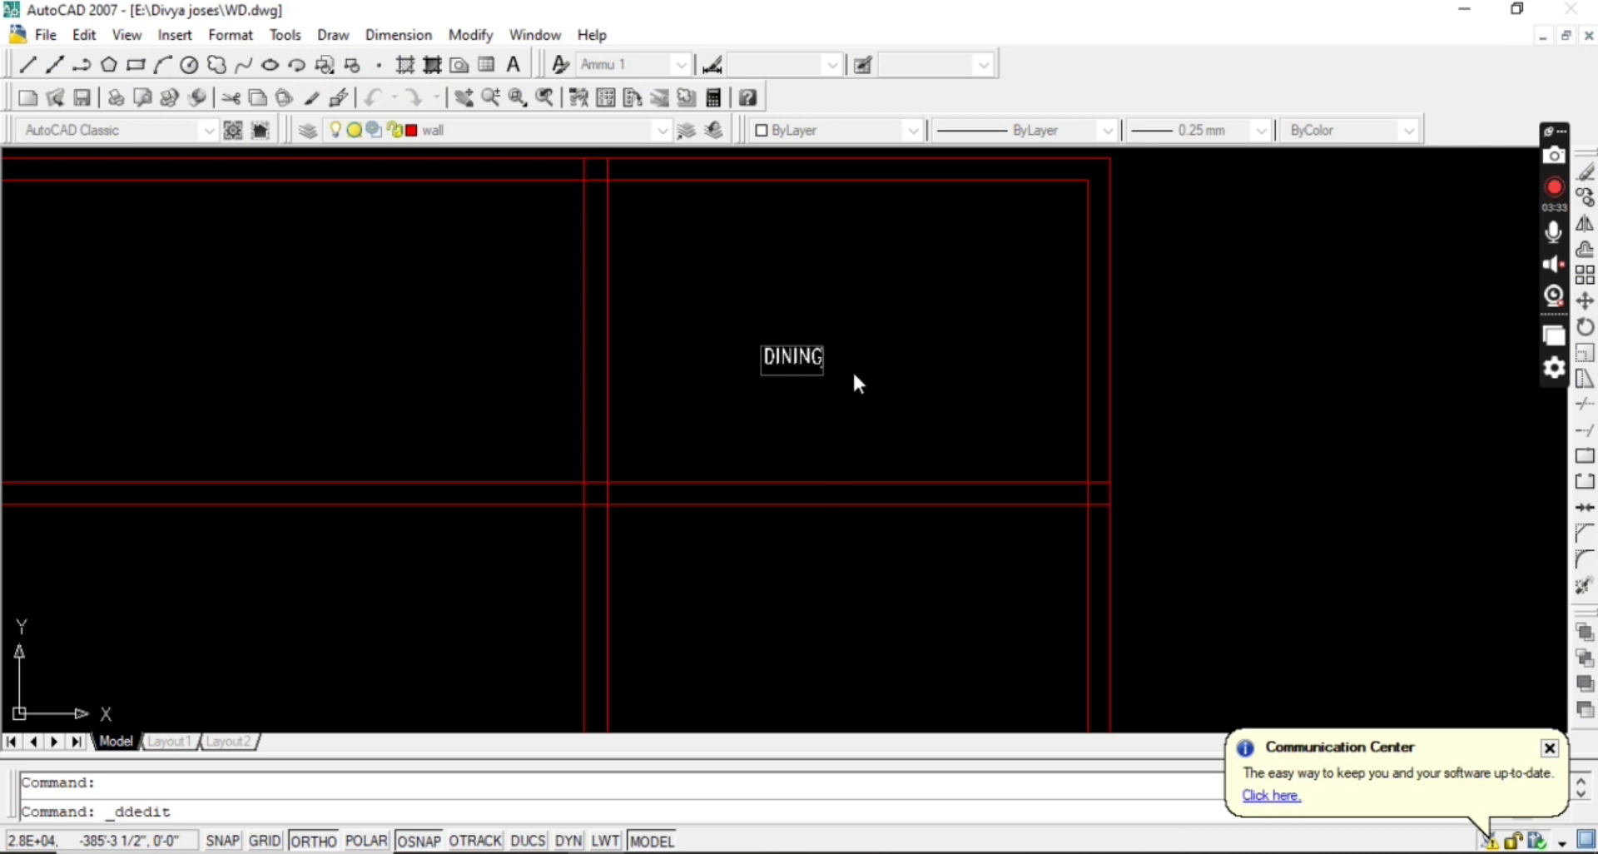
pyautogui.press('Return')
# Draw a short vertical line across the wall between the dining and living rooms as the opening's left jamb.
pyautogui.scroll(-3, 902, 404)
pyautogui.moveTo(903, 404); pyautogui.dragTo(788, 428, button='middle')
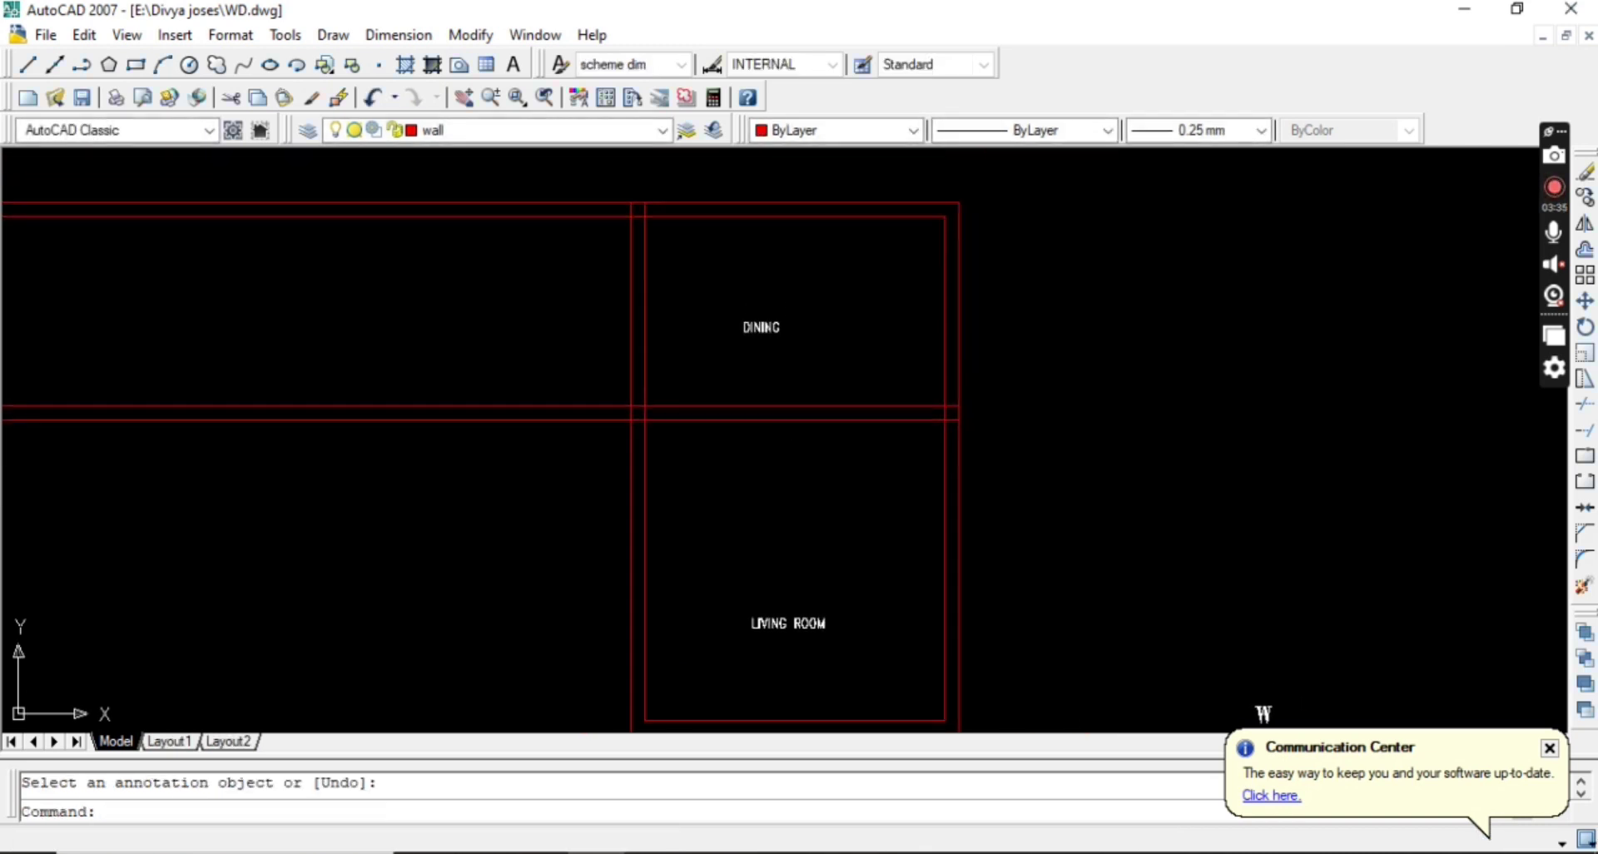
pyautogui.write('l')
pyautogui.press('Return')
pyautogui.scroll(3, 723, 441)
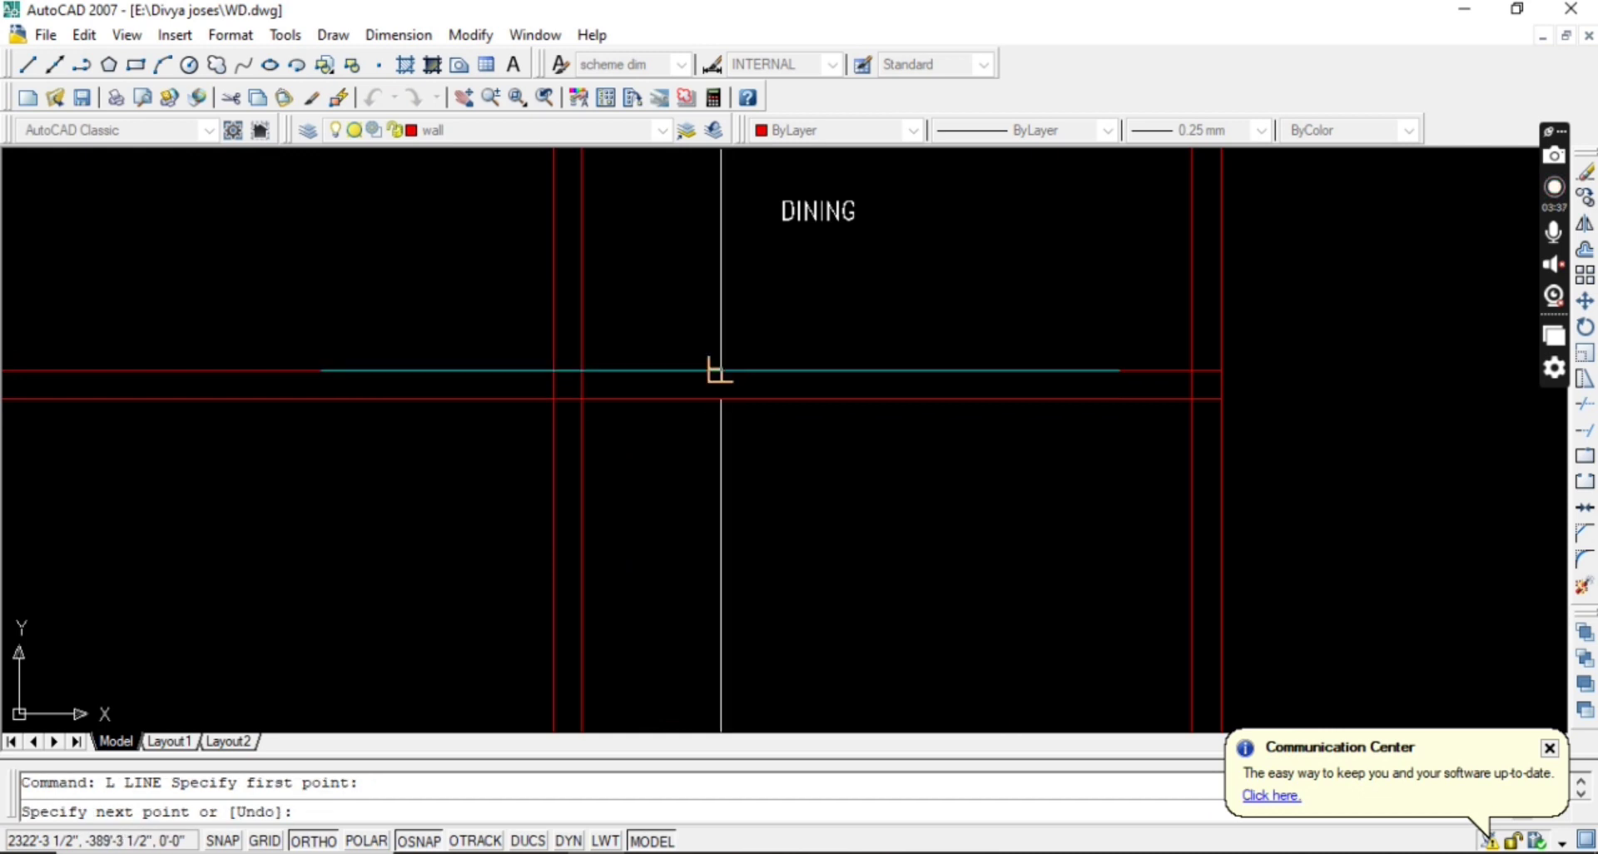
pyautogui.click(720, 371)
pyautogui.press('Escape')
# Offset the jamb line 3'6" to the right within the wall.
pyautogui.write('o')
pyautogui.press('Return')
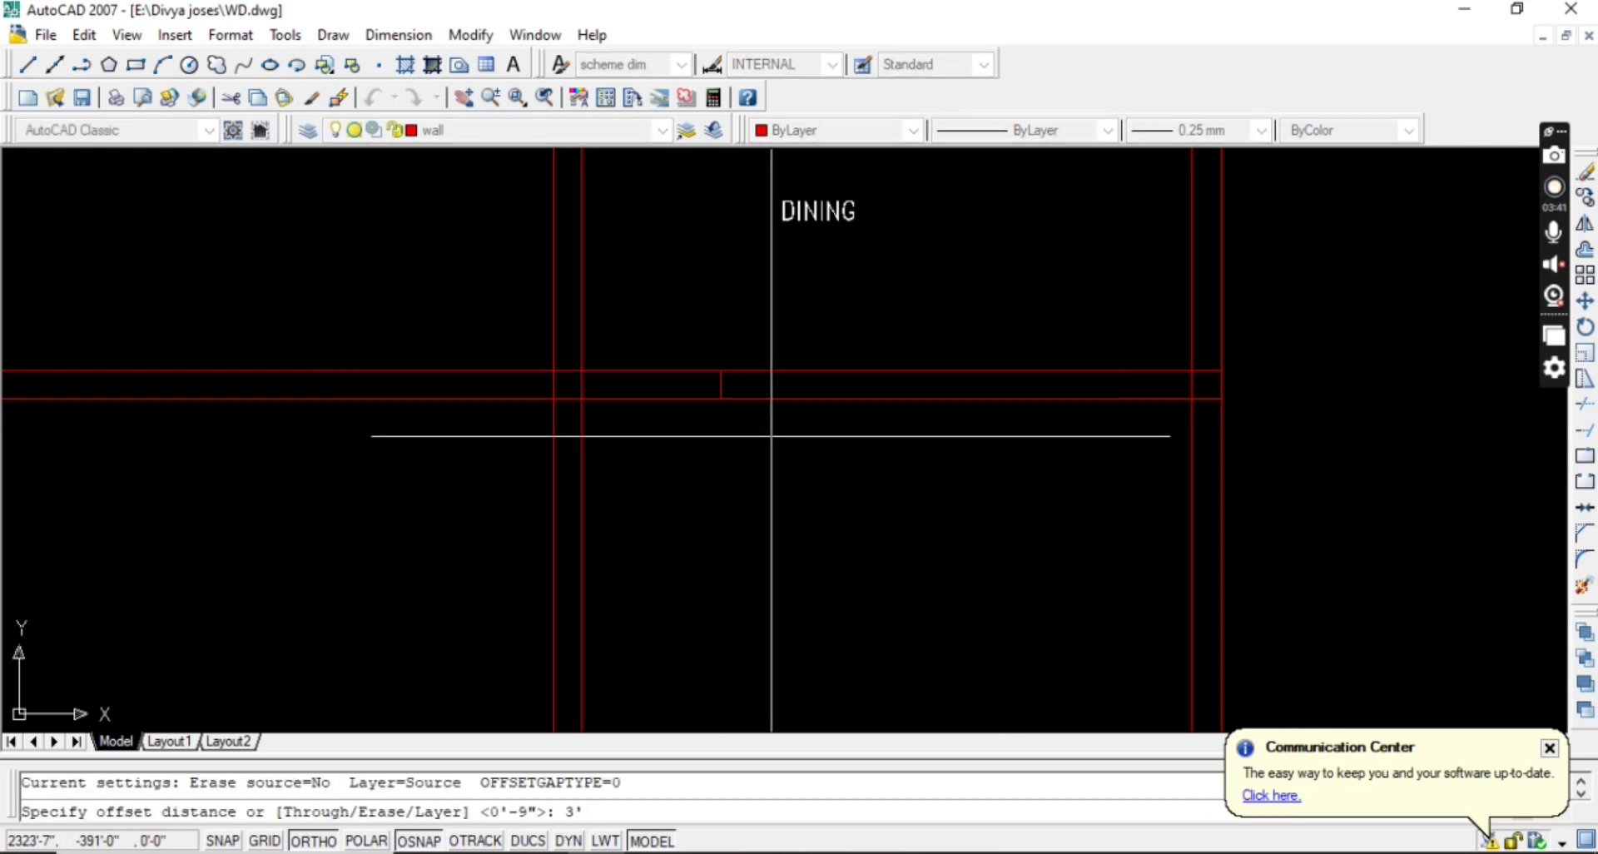
pyautogui.write('3\'6"')
pyautogui.press('Return')
pyautogui.scroll(2, 721, 383)
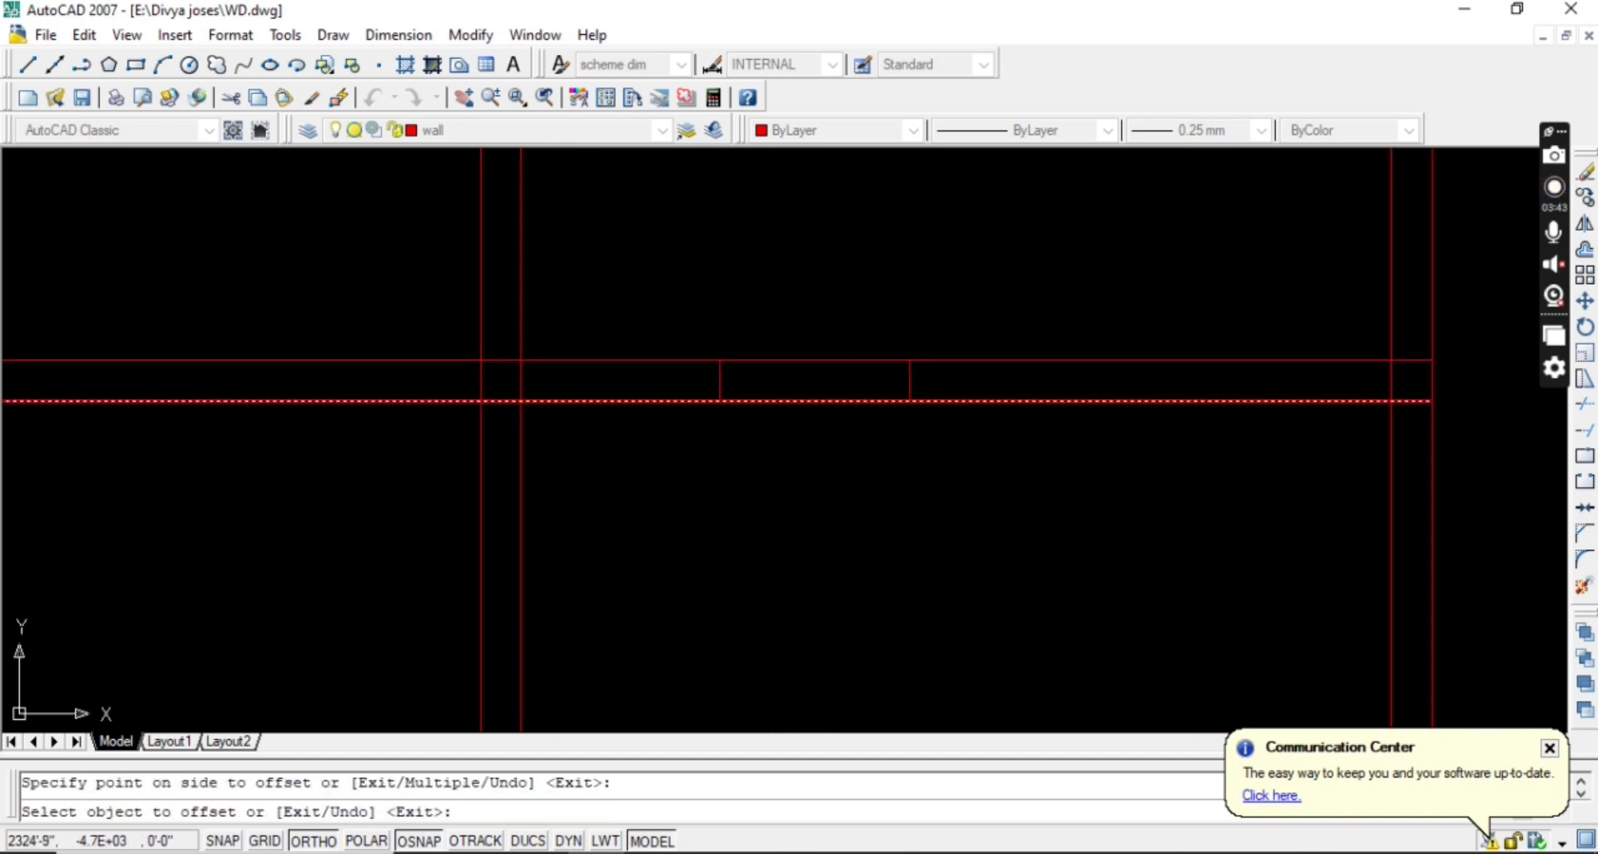
pyautogui.press('Escape')
# Move the right jamb line 6" to the right to widen the opening.
pyautogui.click(909, 379)
pyautogui.write('m')
pyautogui.press('Return')
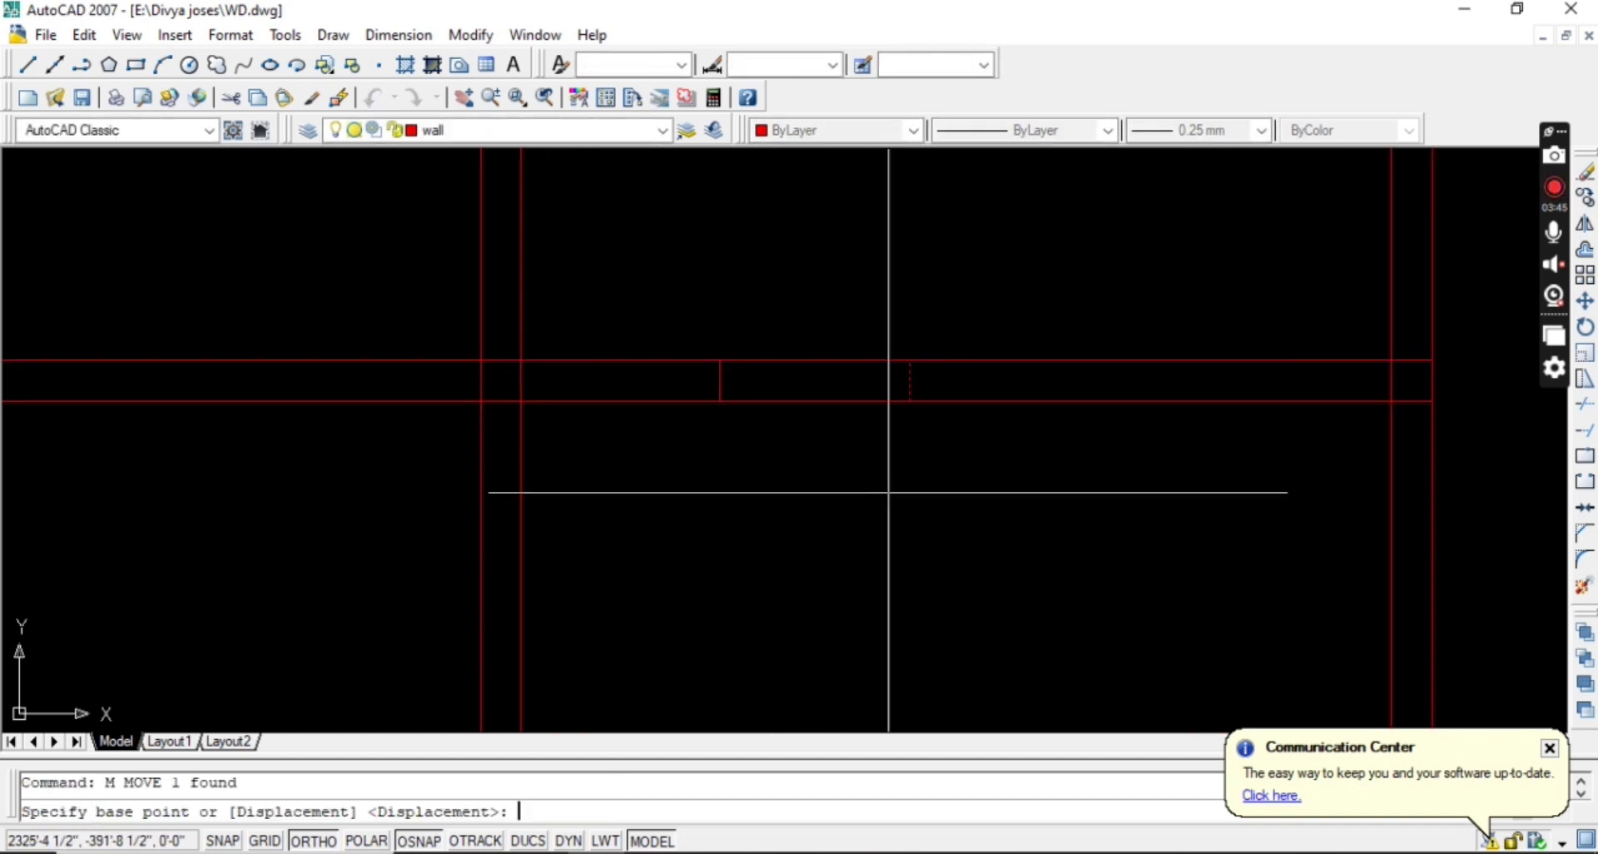
pyautogui.click(889, 492)
pyautogui.write('6')
pyautogui.press('Return')
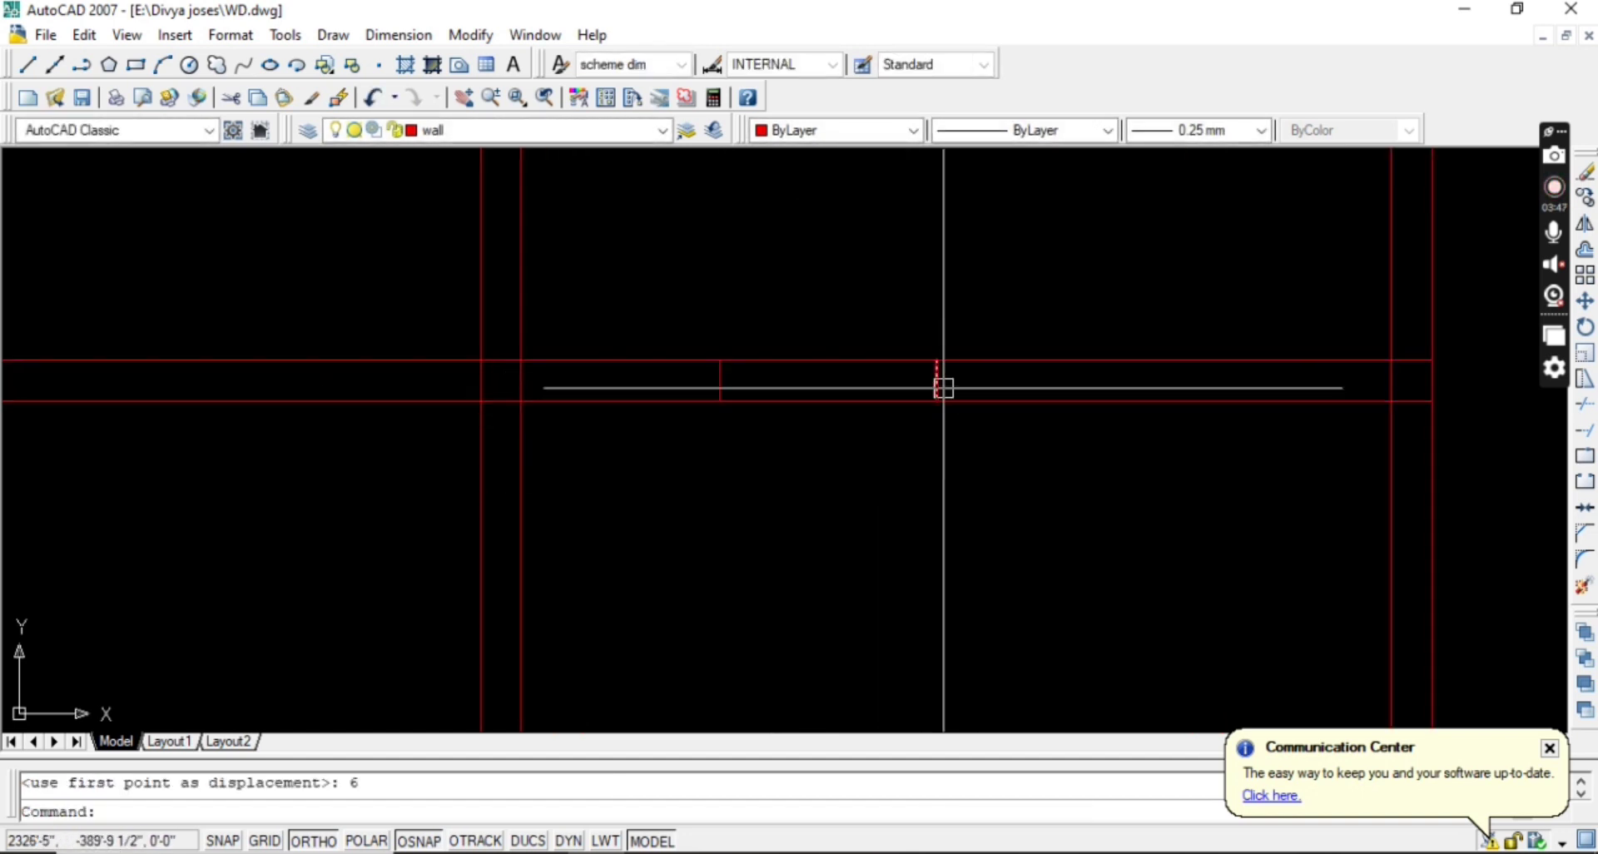
# Move the right jamb line a further 1' to the right.
pyautogui.click(941, 387)
pyautogui.write('m')
pyautogui.press('Return')
pyautogui.click(909, 483)
pyautogui.write("1'")
pyautogui.press('Return')
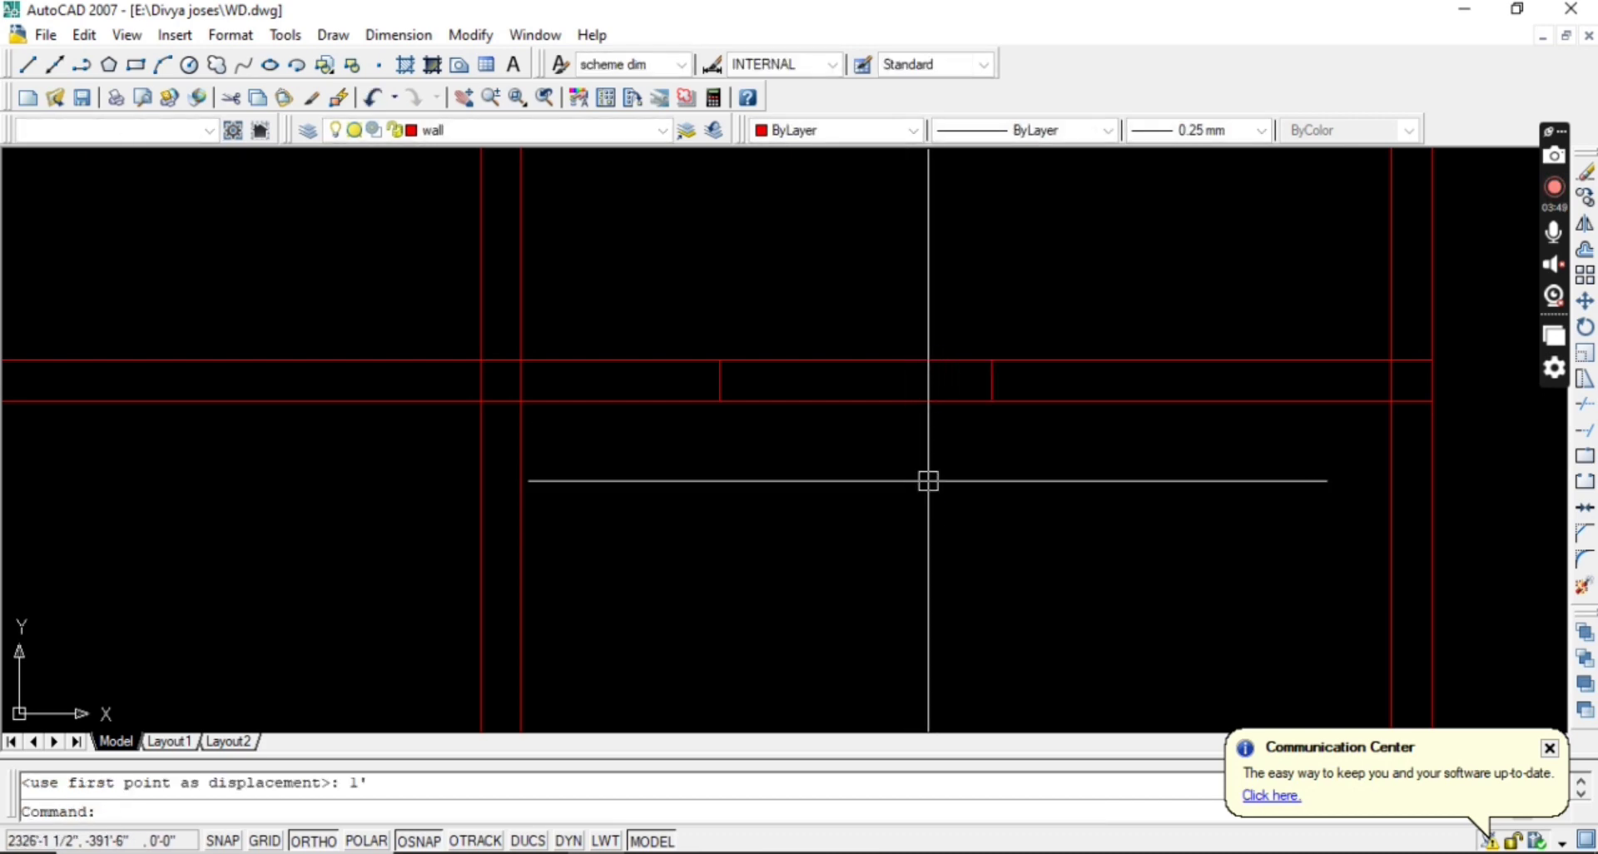
# Trim both horizontal wall lines between the two jamb lines to open the wall between dining and living rooms.
pyautogui.write('tr')
pyautogui.press('Return')
pyautogui.click(889, 440)
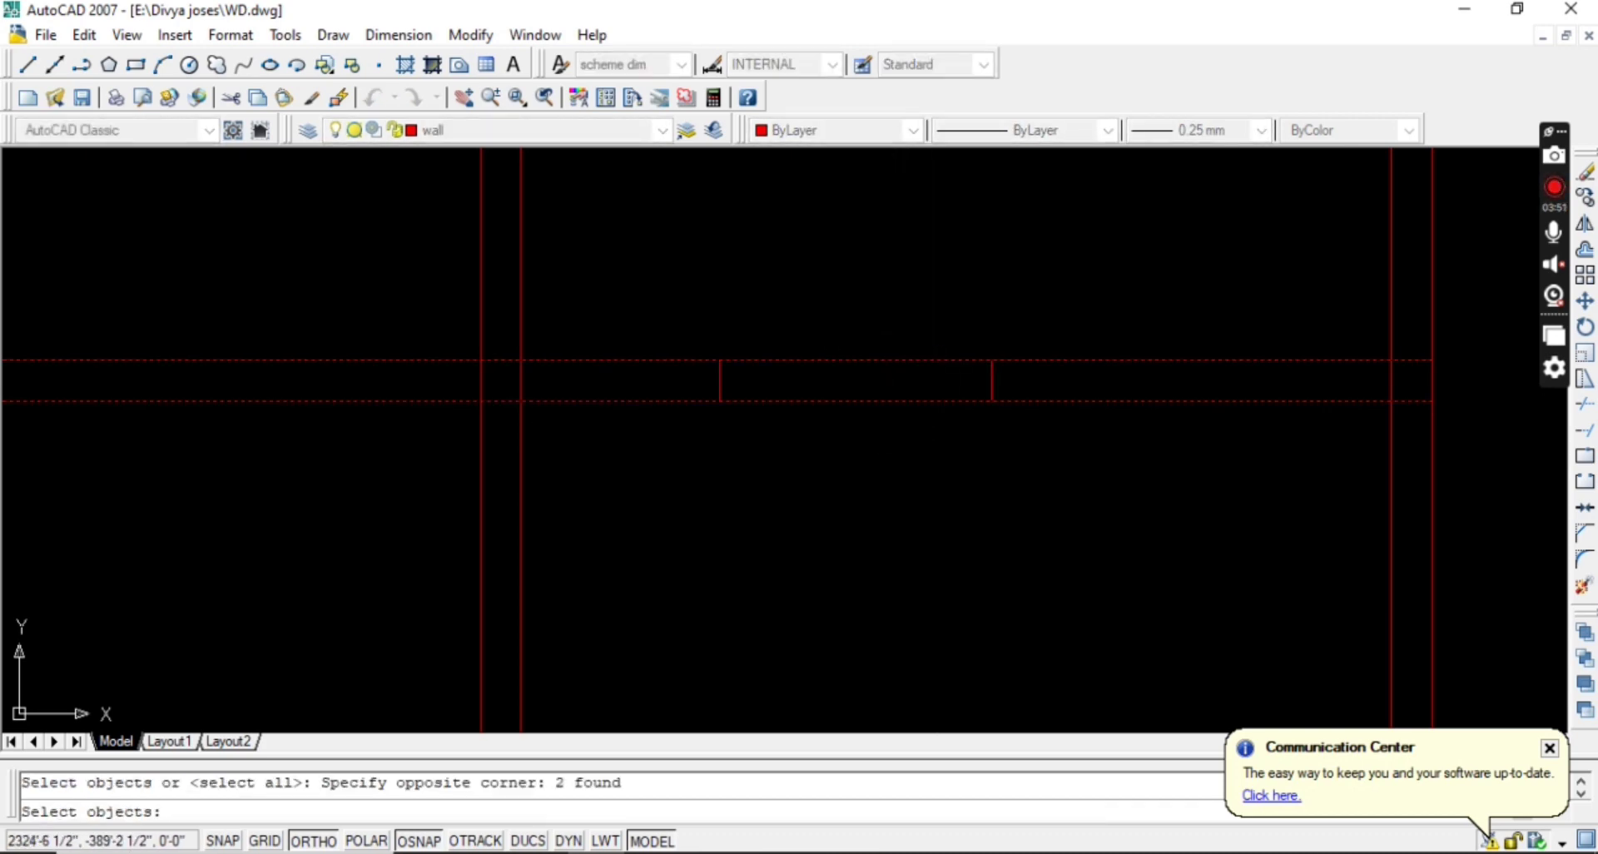
pyautogui.press('Return')
pyautogui.click(897, 430)
pyautogui.click(832, 316)
pyautogui.press('Escape')
# Copy the DINING label to just below the wall opening and change its text to AO.
pyautogui.scroll(-2, 813, 431)
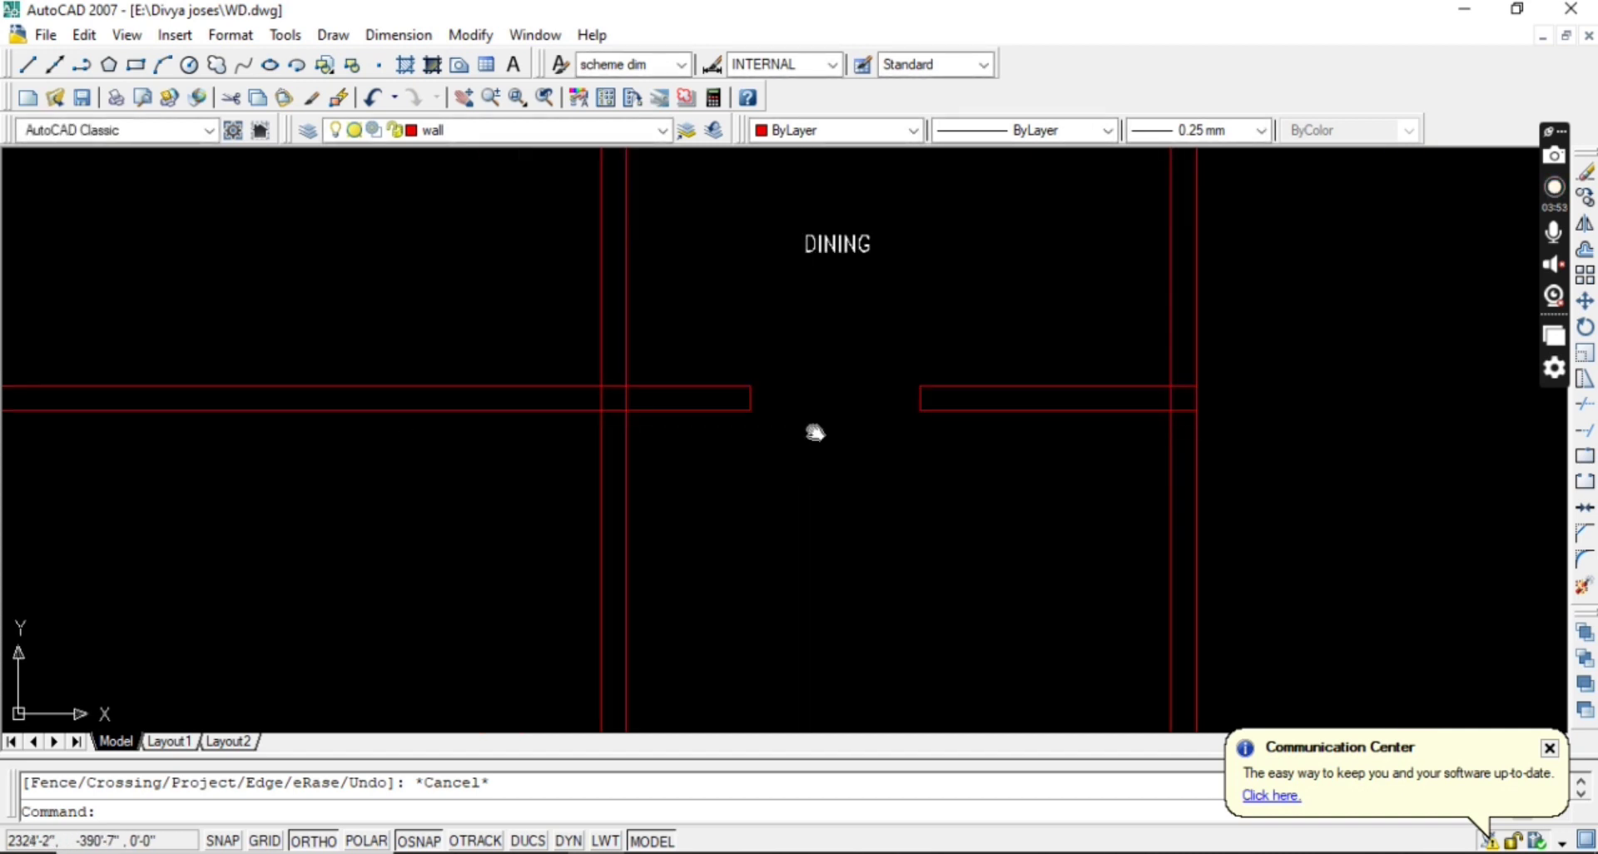
pyautogui.moveTo(814, 432); pyautogui.dragTo(829, 375, button='middle')
pyautogui.click(899, 256)
pyautogui.click(844, 190)
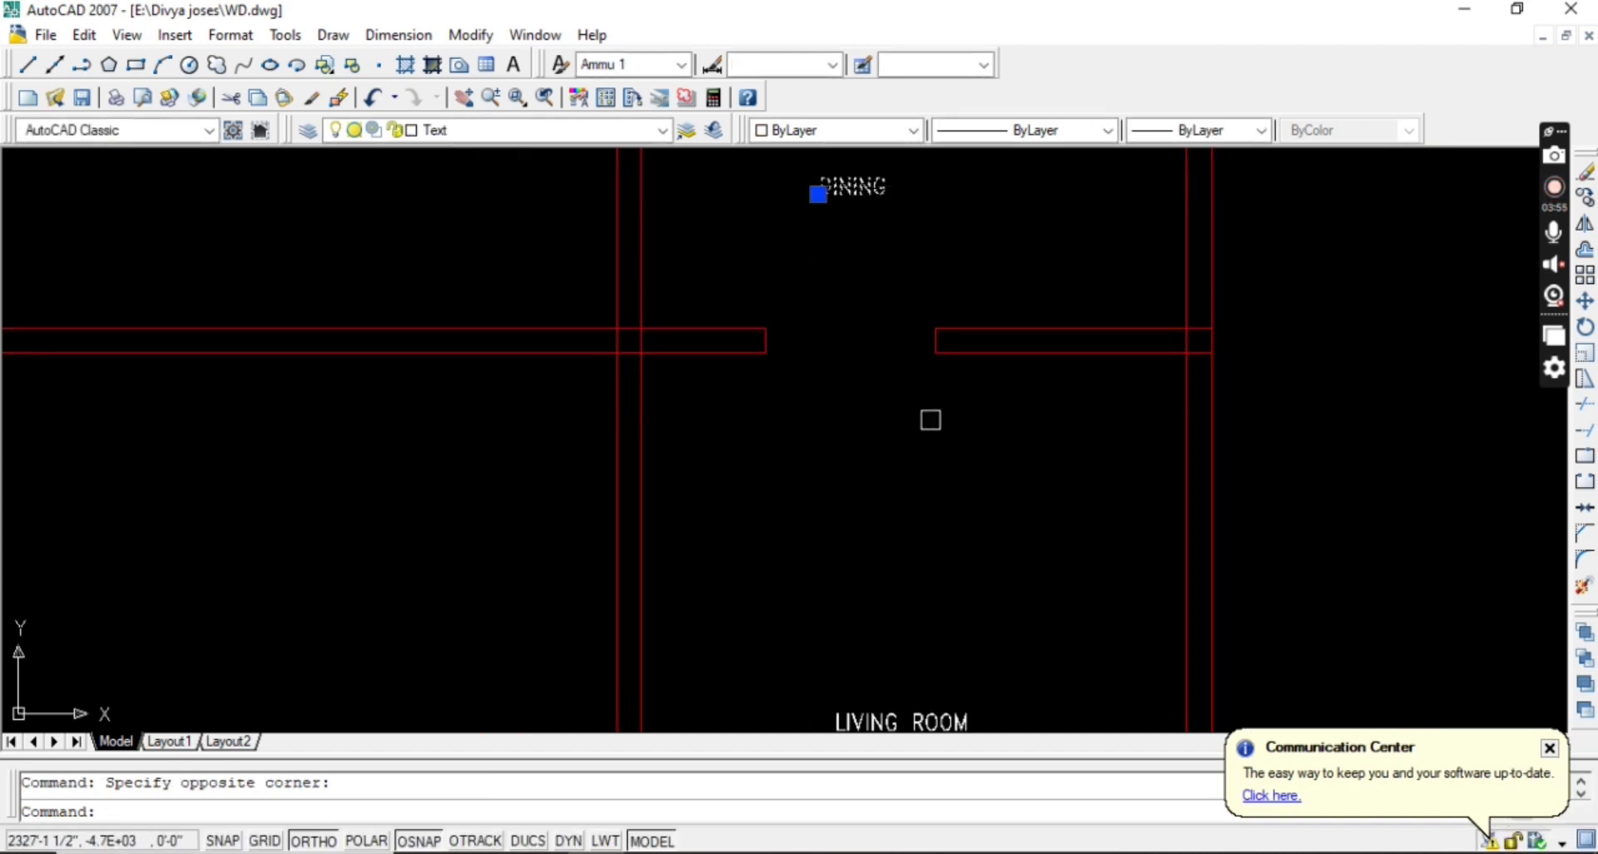
pyautogui.hotkey('ctrl', 'v')
pyautogui.click(826, 420)
pyautogui.press('Escape')
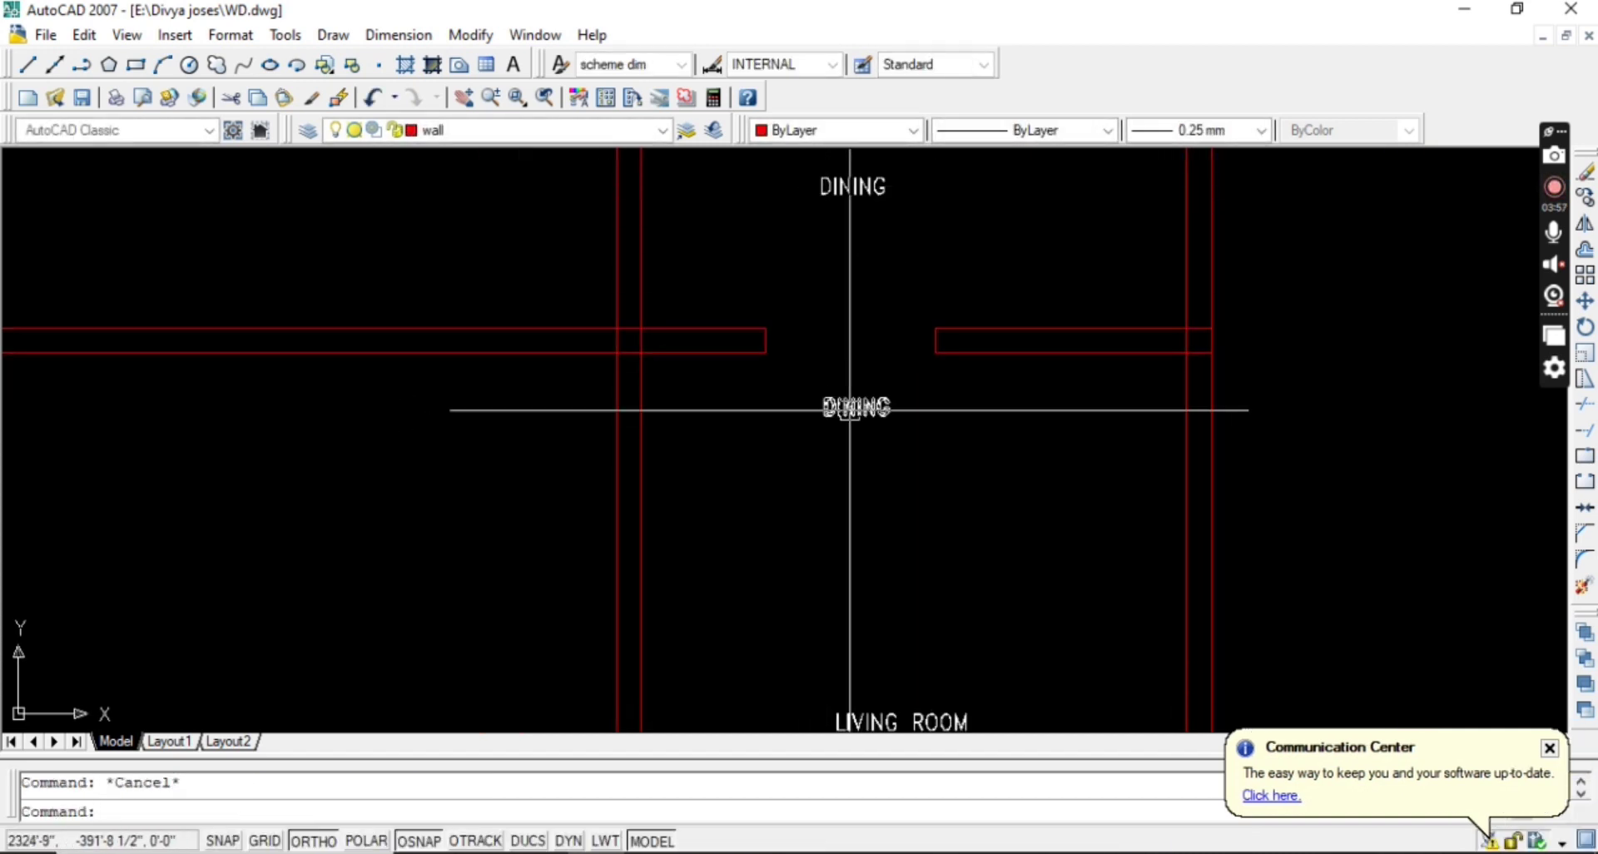
pyautogui.write('AO')
pyautogui.press('Return')
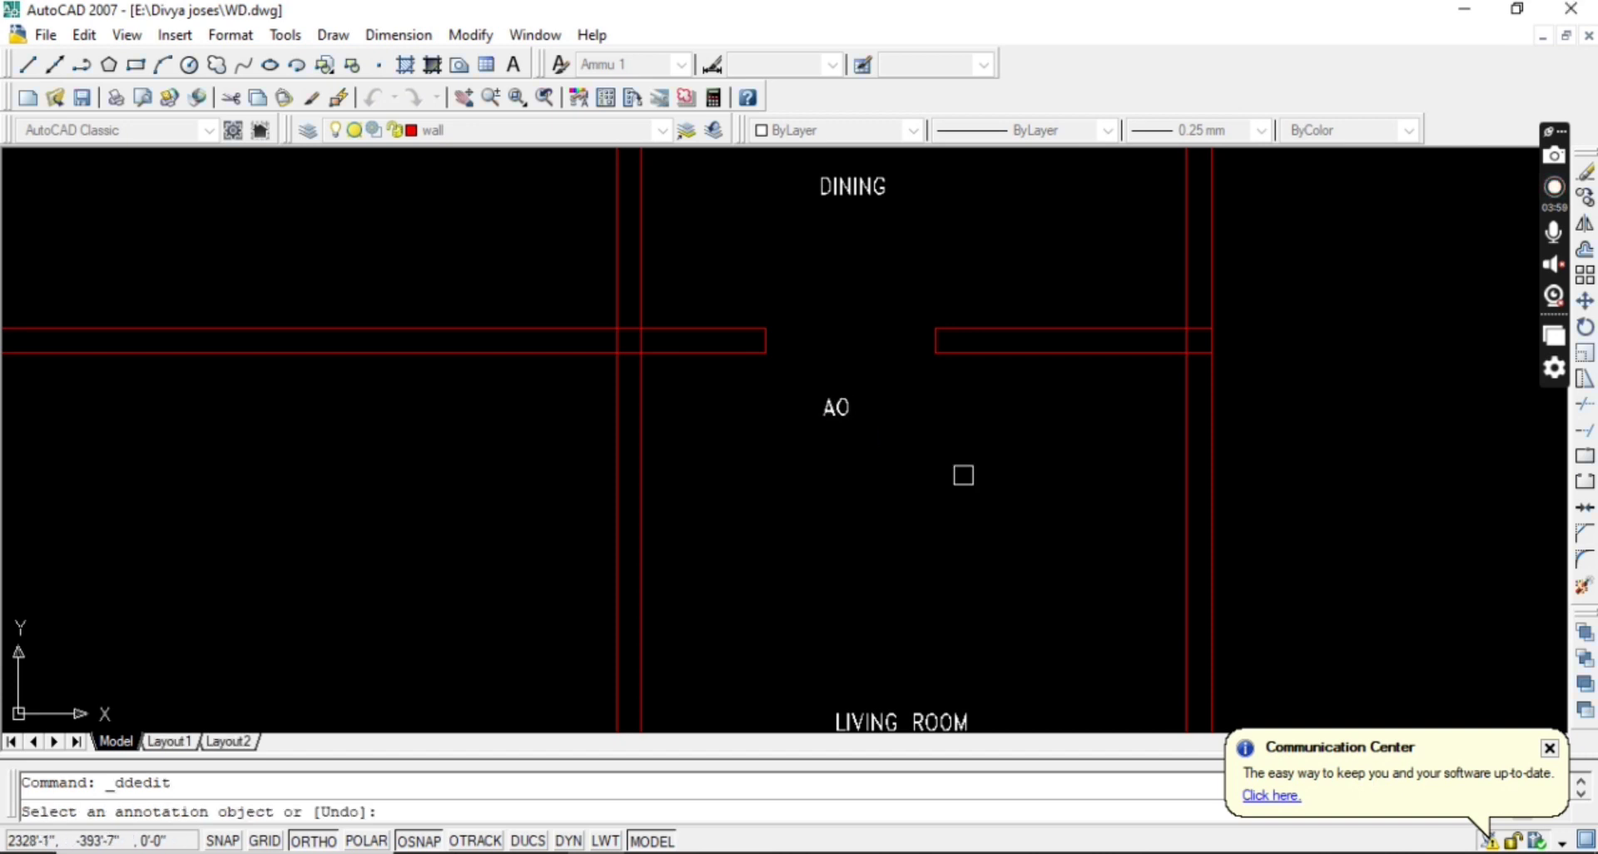
pyautogui.press('Return')
# Move the AO label straight up, closer to the wall opening.
pyautogui.scroll(3, 845, 449)
pyautogui.click(885, 432)
pyautogui.click(836, 376)
pyautogui.write('m')
pyautogui.press('Return')
pyautogui.click(880, 474)
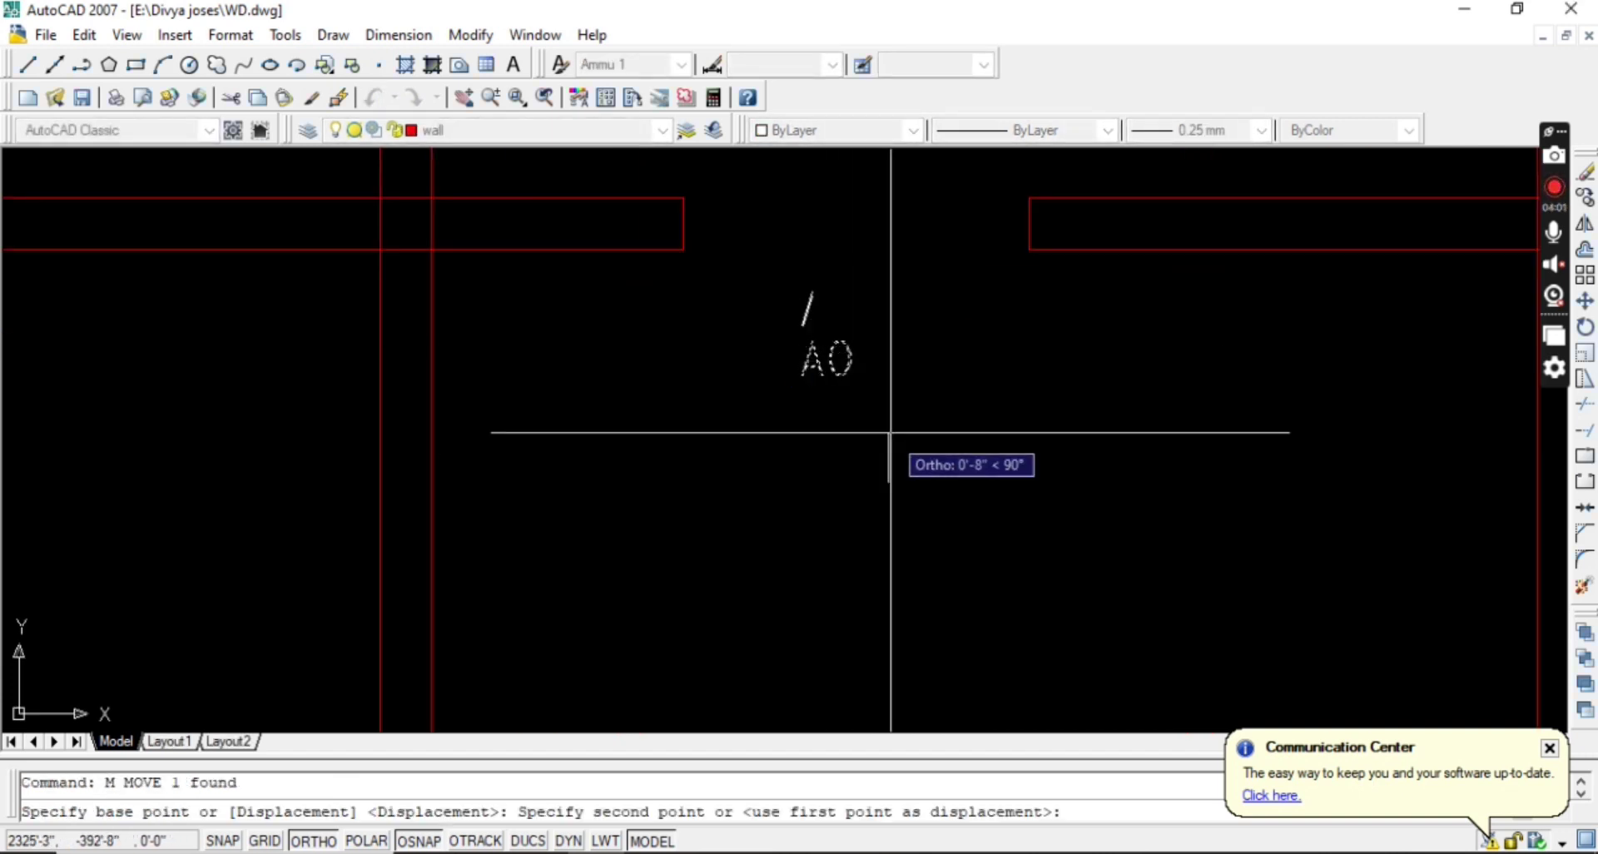
pyautogui.click(897, 418)
# Move the AO label slightly right so it sits centred beneath the opening.
pyautogui.click(891, 389)
pyautogui.click(792, 309)
pyautogui.write('m')
pyautogui.press('Return')
pyautogui.click(844, 434)
pyautogui.click(877, 433)
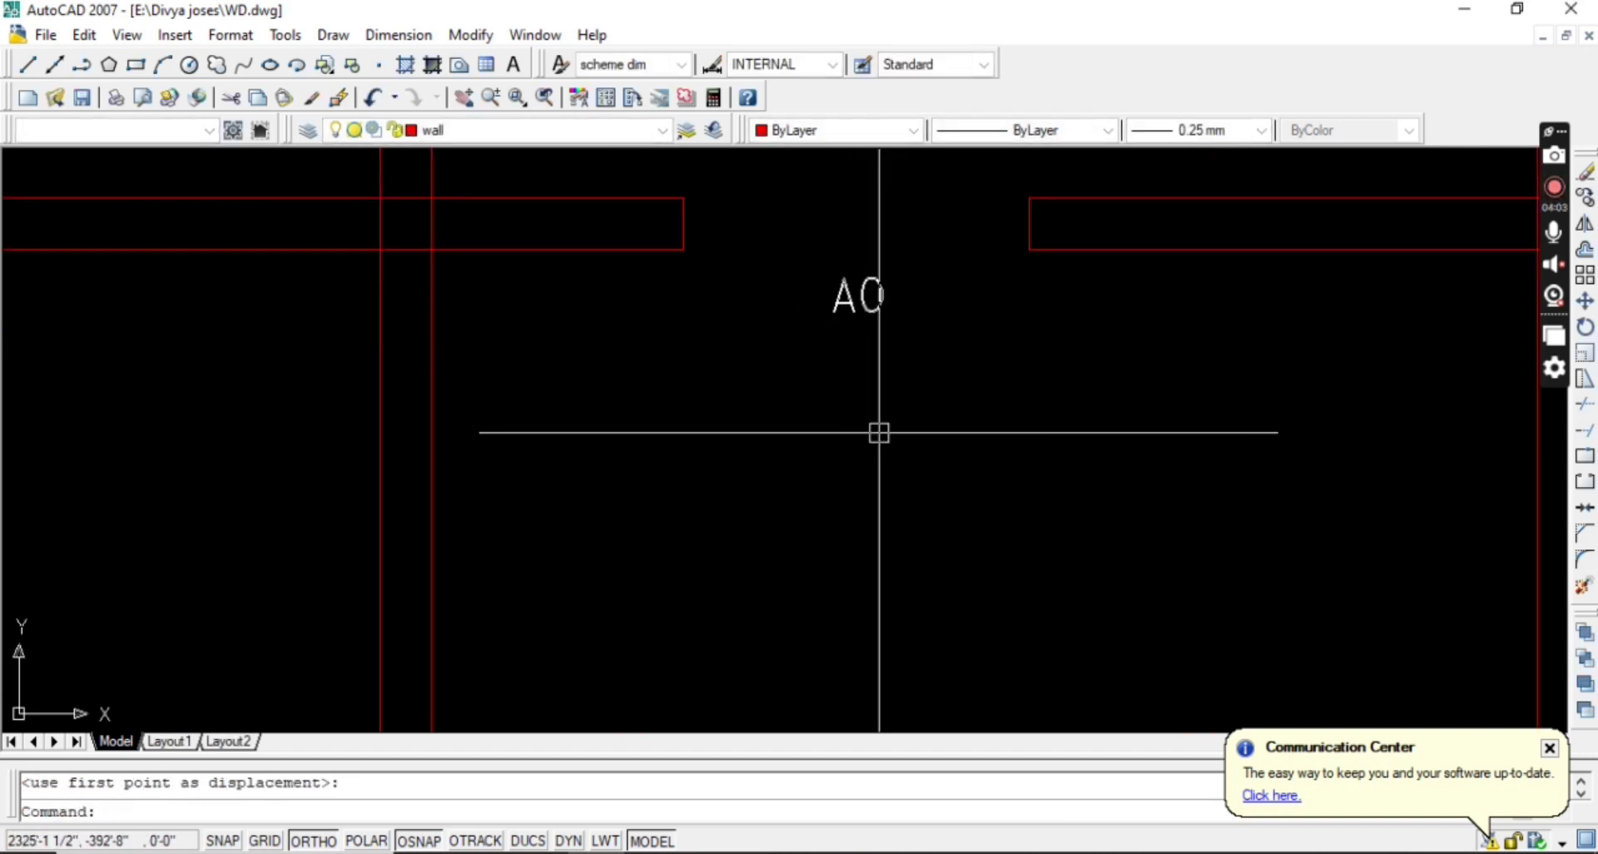
pyautogui.press('Escape')
# Move the wall opening's jambs together with the AO label slightly to the right.
pyautogui.scroll(-4, 745, 491)
pyautogui.moveTo(744, 491); pyautogui.dragTo(716, 551, button='middle')
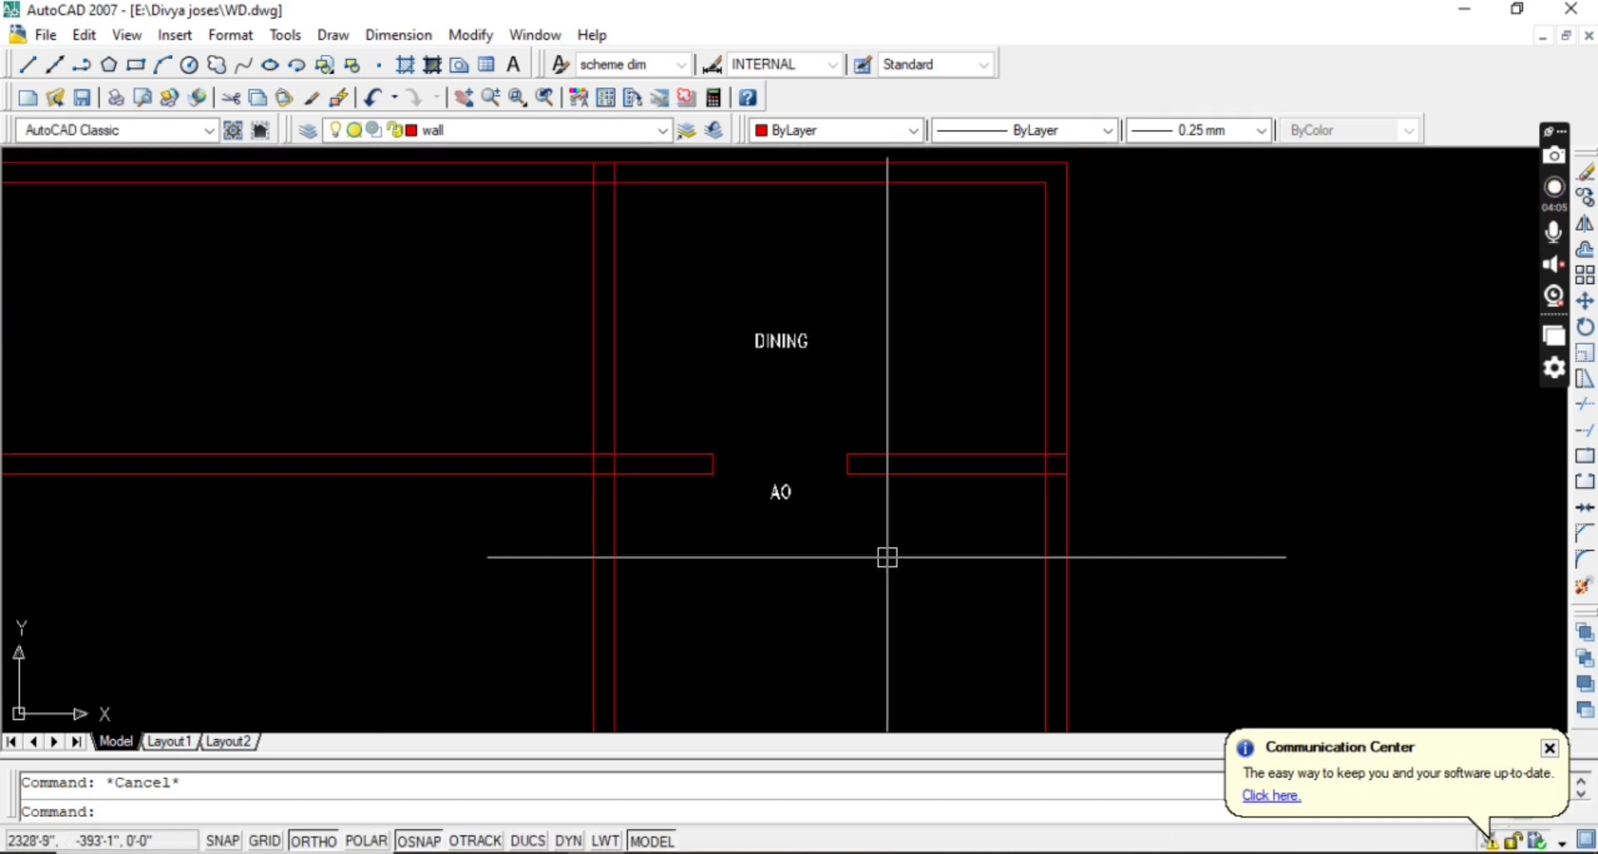
pyautogui.moveTo(887, 557); pyautogui.dragTo(849, 505, button='middle')
pyautogui.click(864, 507)
pyautogui.click(649, 379)
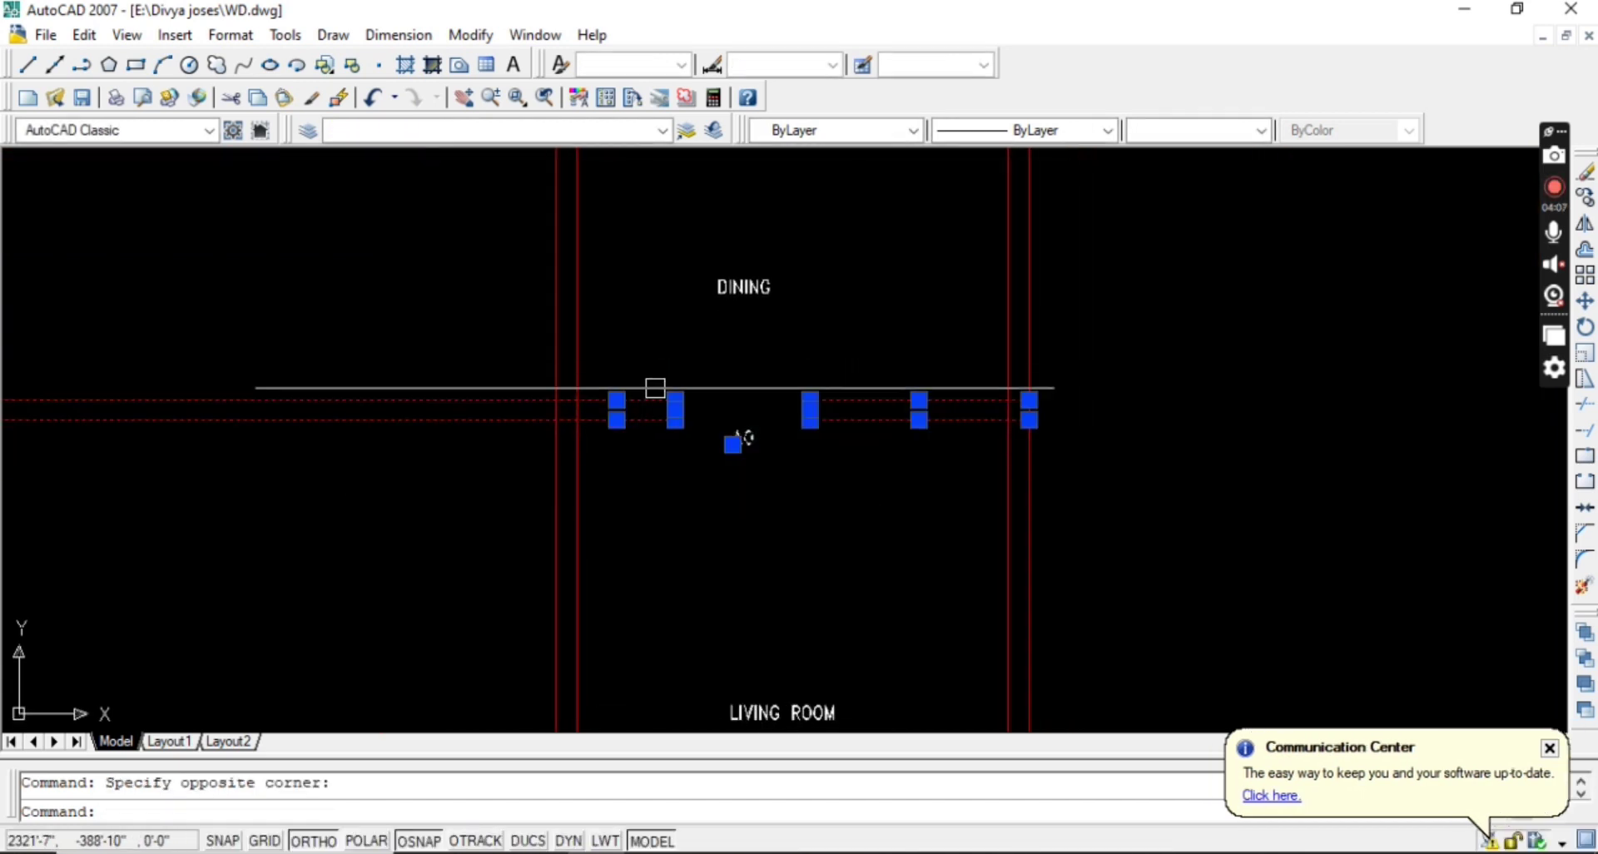
pyautogui.write('m')
pyautogui.press('Return')
pyautogui.click(713, 538)
pyautogui.click(742, 536)
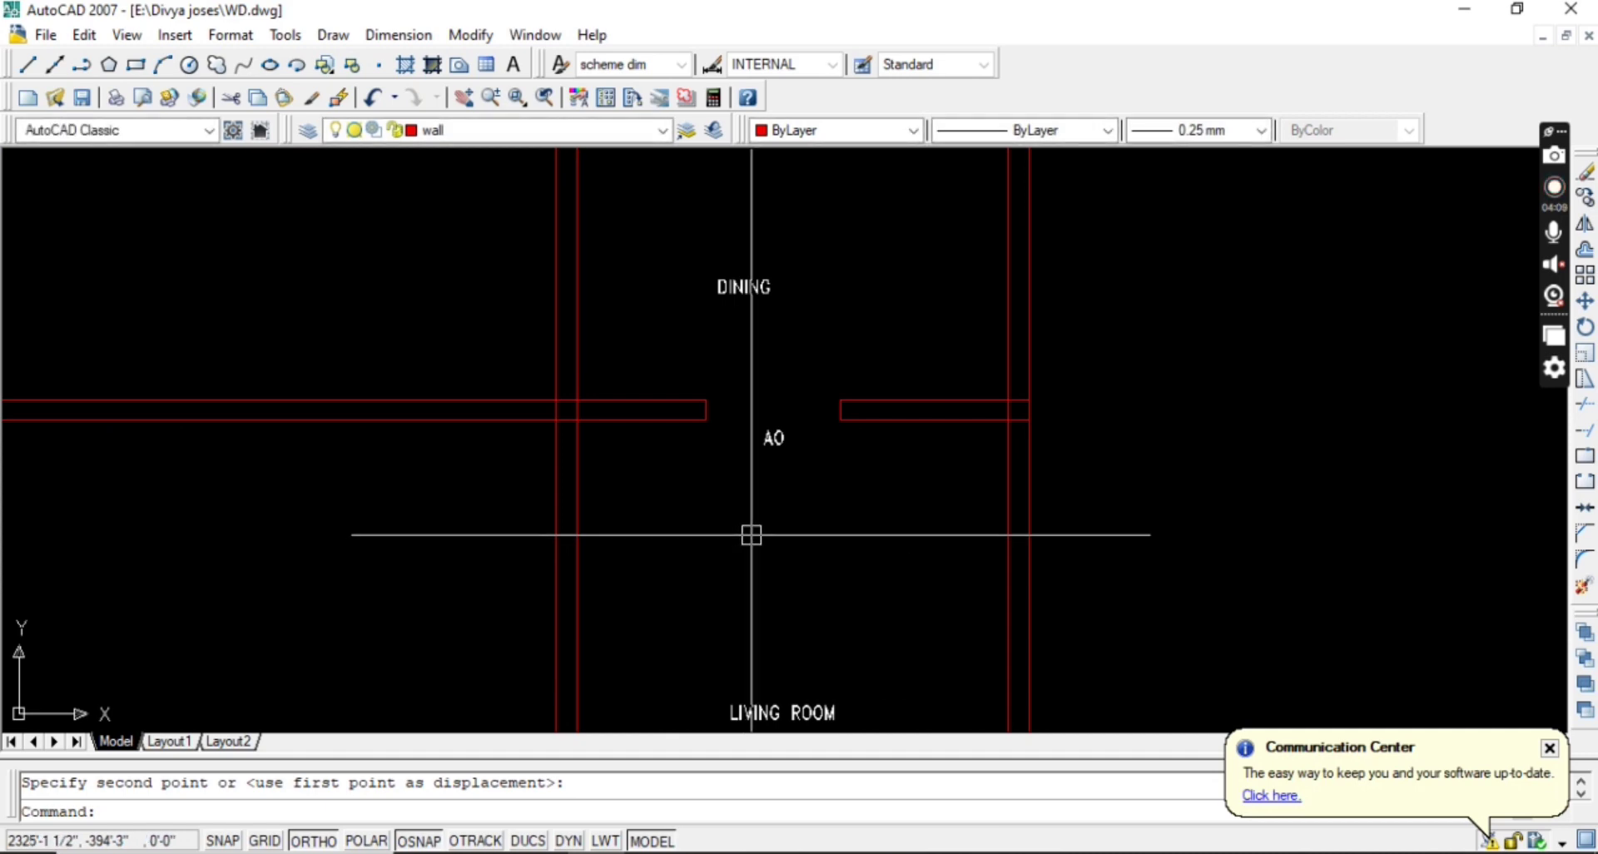
# Add a linear dimension for the width of the AO opening between its two jambs.
pyautogui.write('DLI')
pyautogui.press('Return')
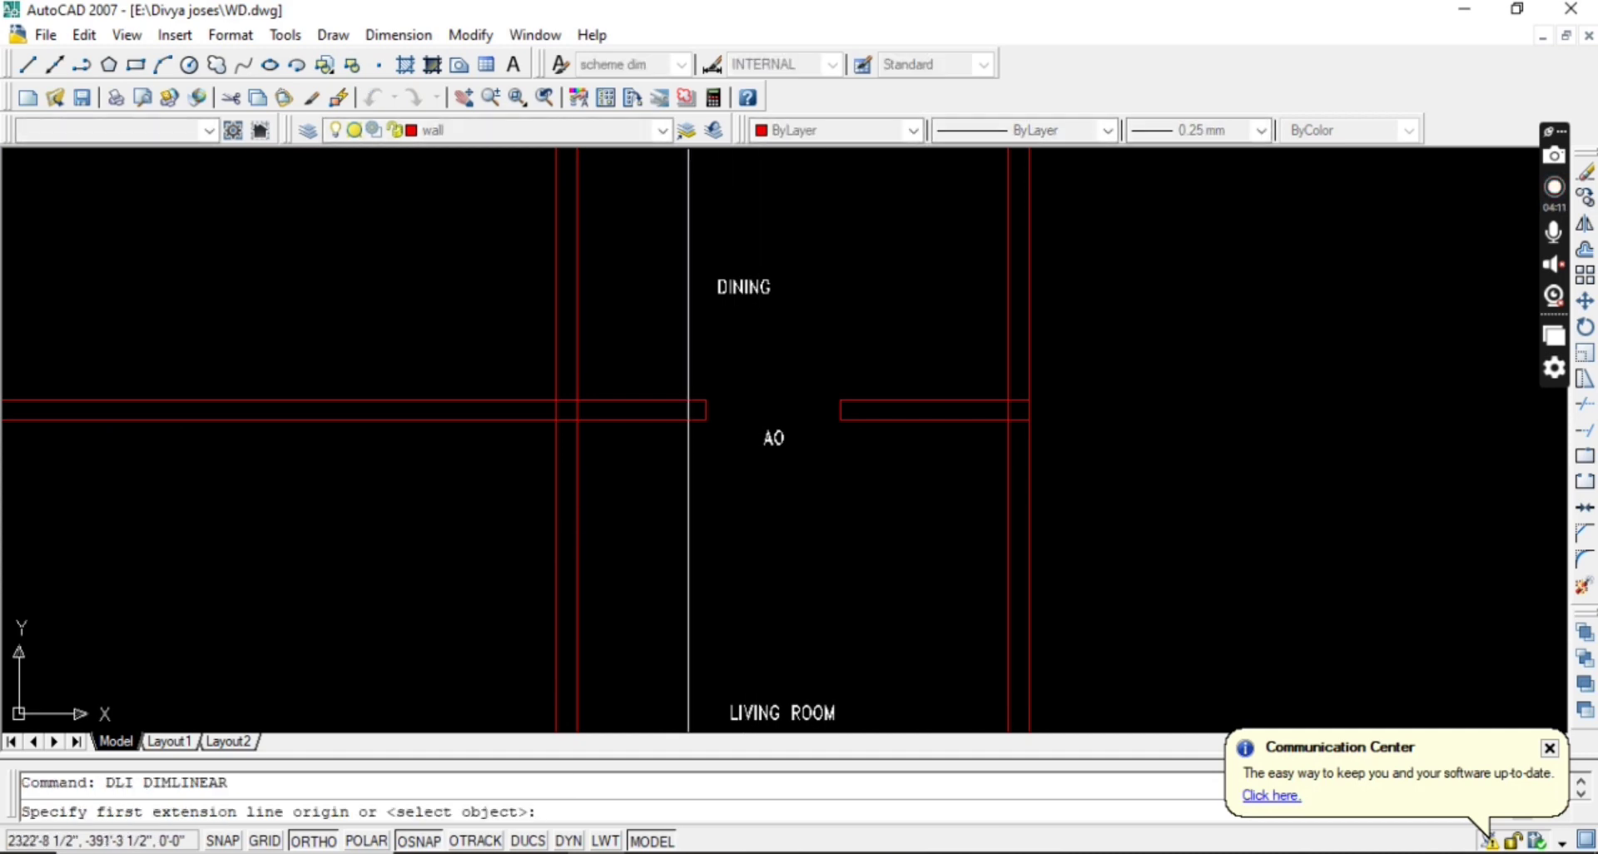
pyautogui.click(705, 410)
pyautogui.click(840, 409)
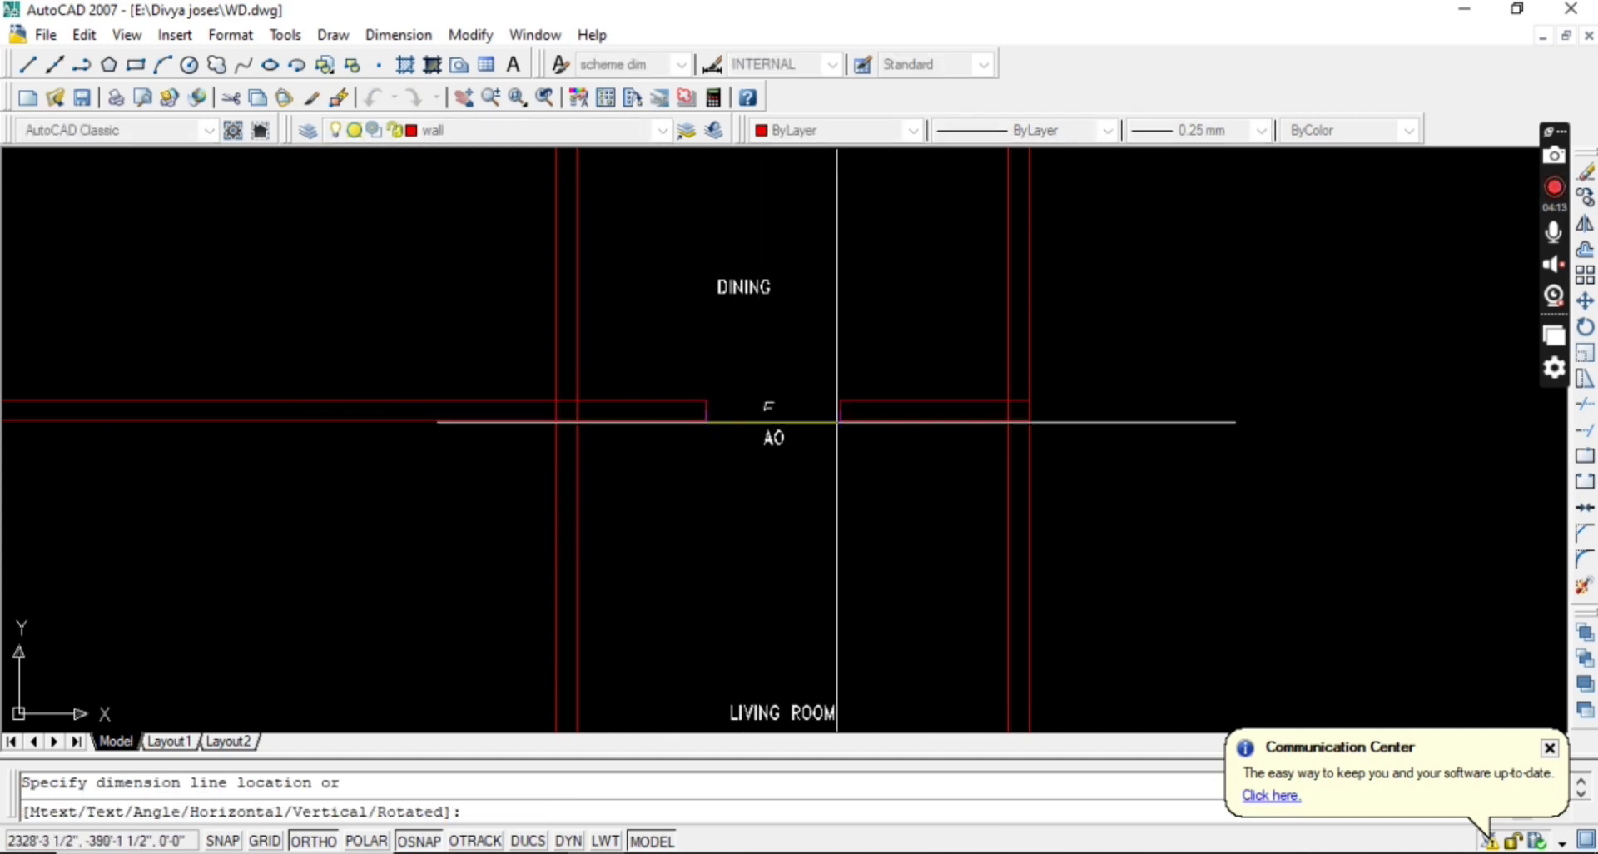
pyautogui.click(774, 479)
pyautogui.press('Escape')
# Add a vertical linear dimension between the living room's inner bottom and top wall lines.
pyautogui.scroll(-3, 671, 216)
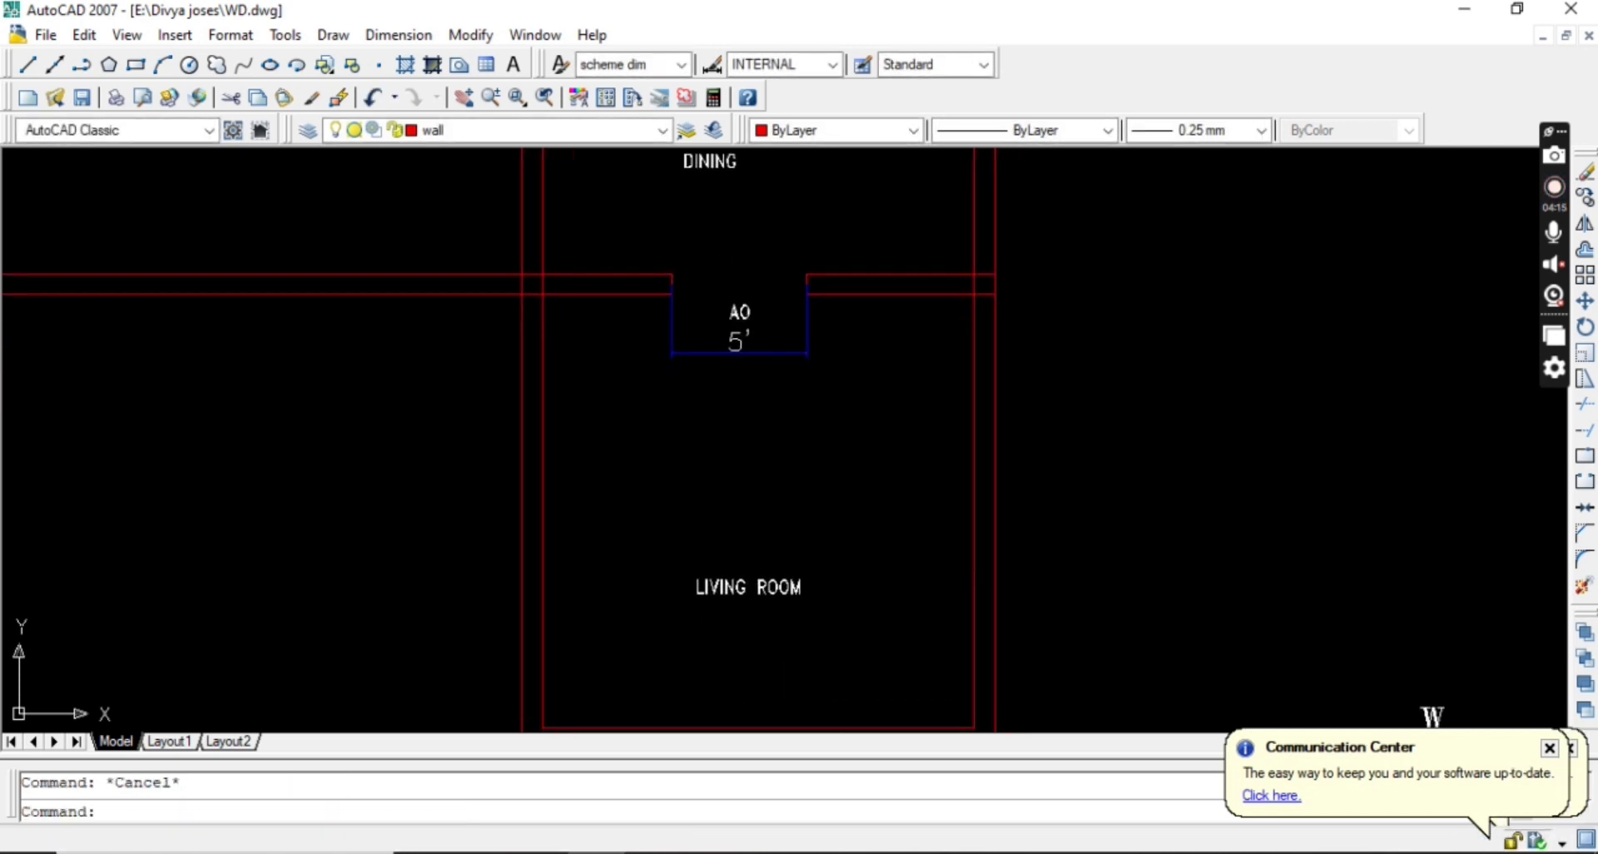
pyautogui.press('Return')
pyautogui.press('Return')
pyautogui.press('Escape')
pyautogui.press('Return')
pyautogui.click(653, 597)
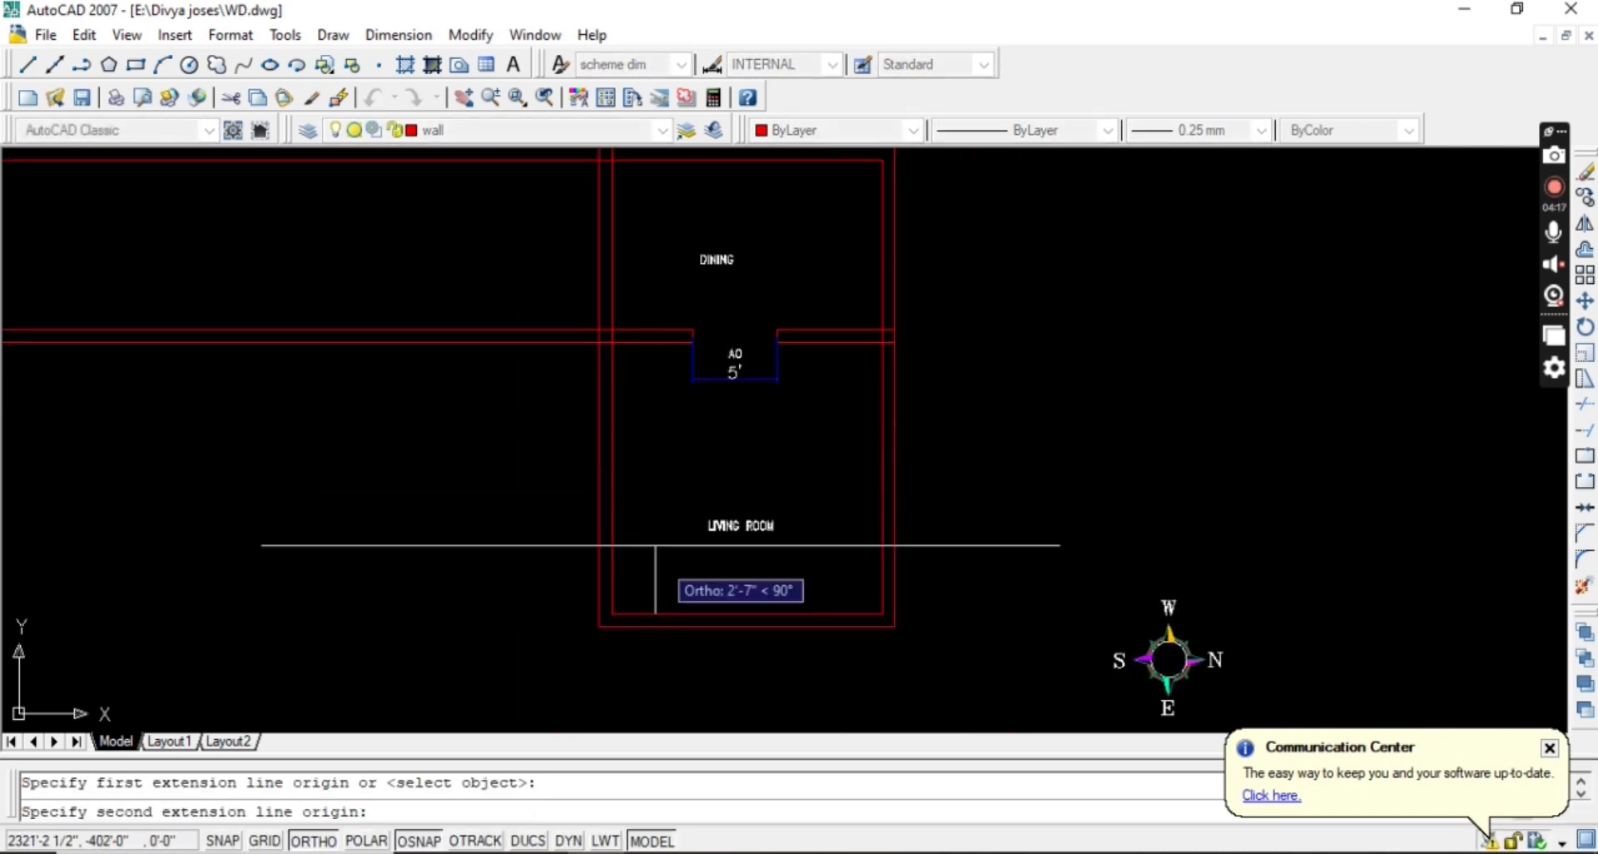
pyautogui.click(653, 331)
pyautogui.click(657, 333)
pyautogui.press('Escape')
# Add a horizontal linear dimension across the living room's inner width near its bottom wall.
pyautogui.scroll(2, 671, 555)
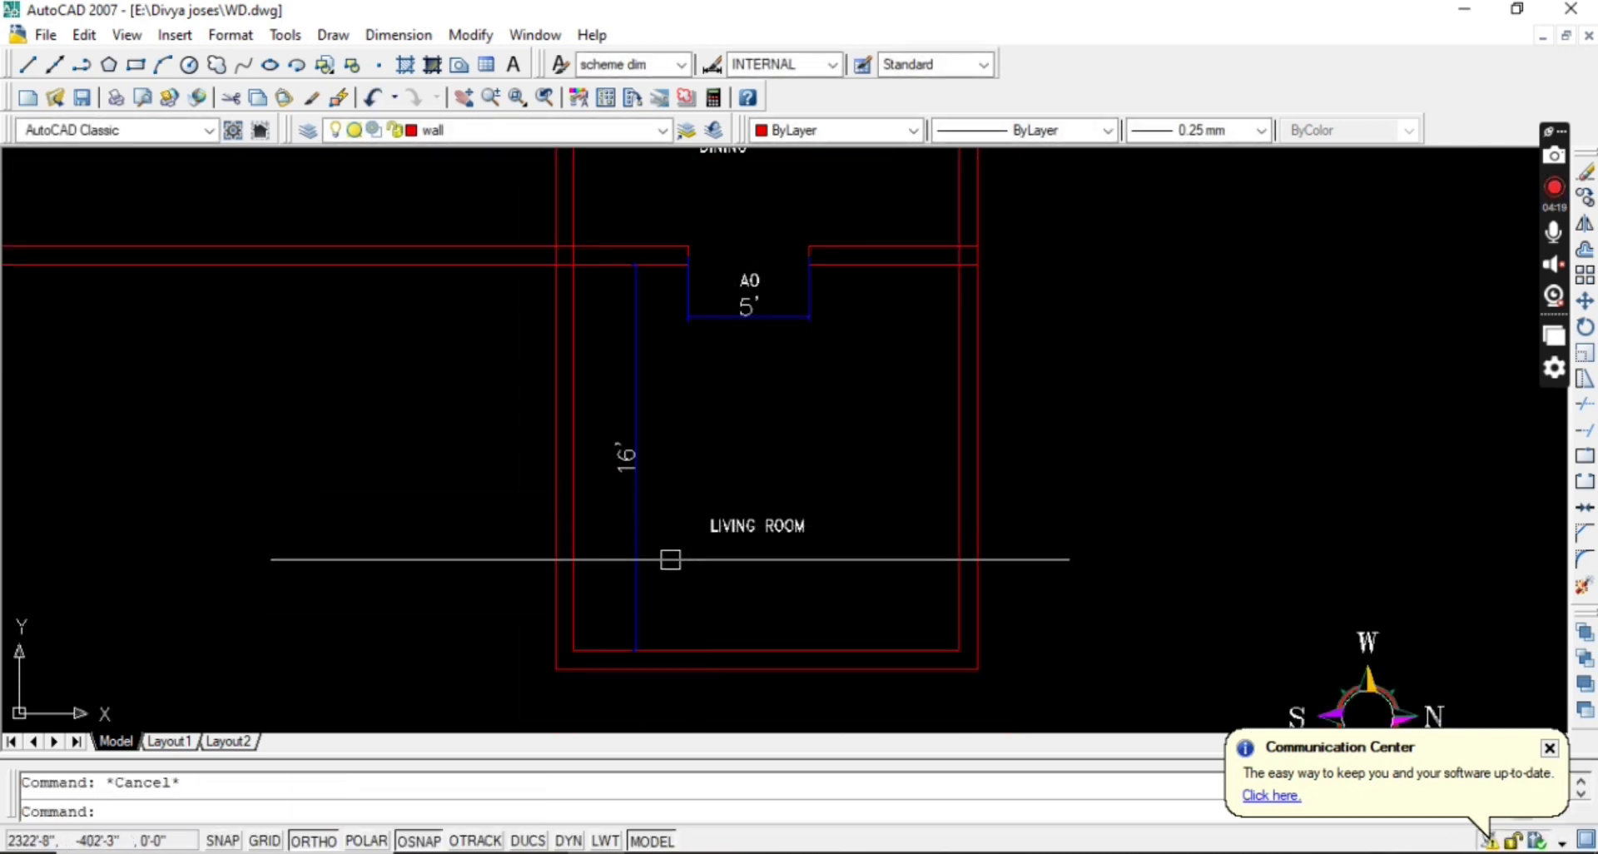
pyautogui.press('Return')
pyautogui.press('Return')
pyautogui.click(772, 645)
pyautogui.click(777, 620)
pyautogui.press('Escape')
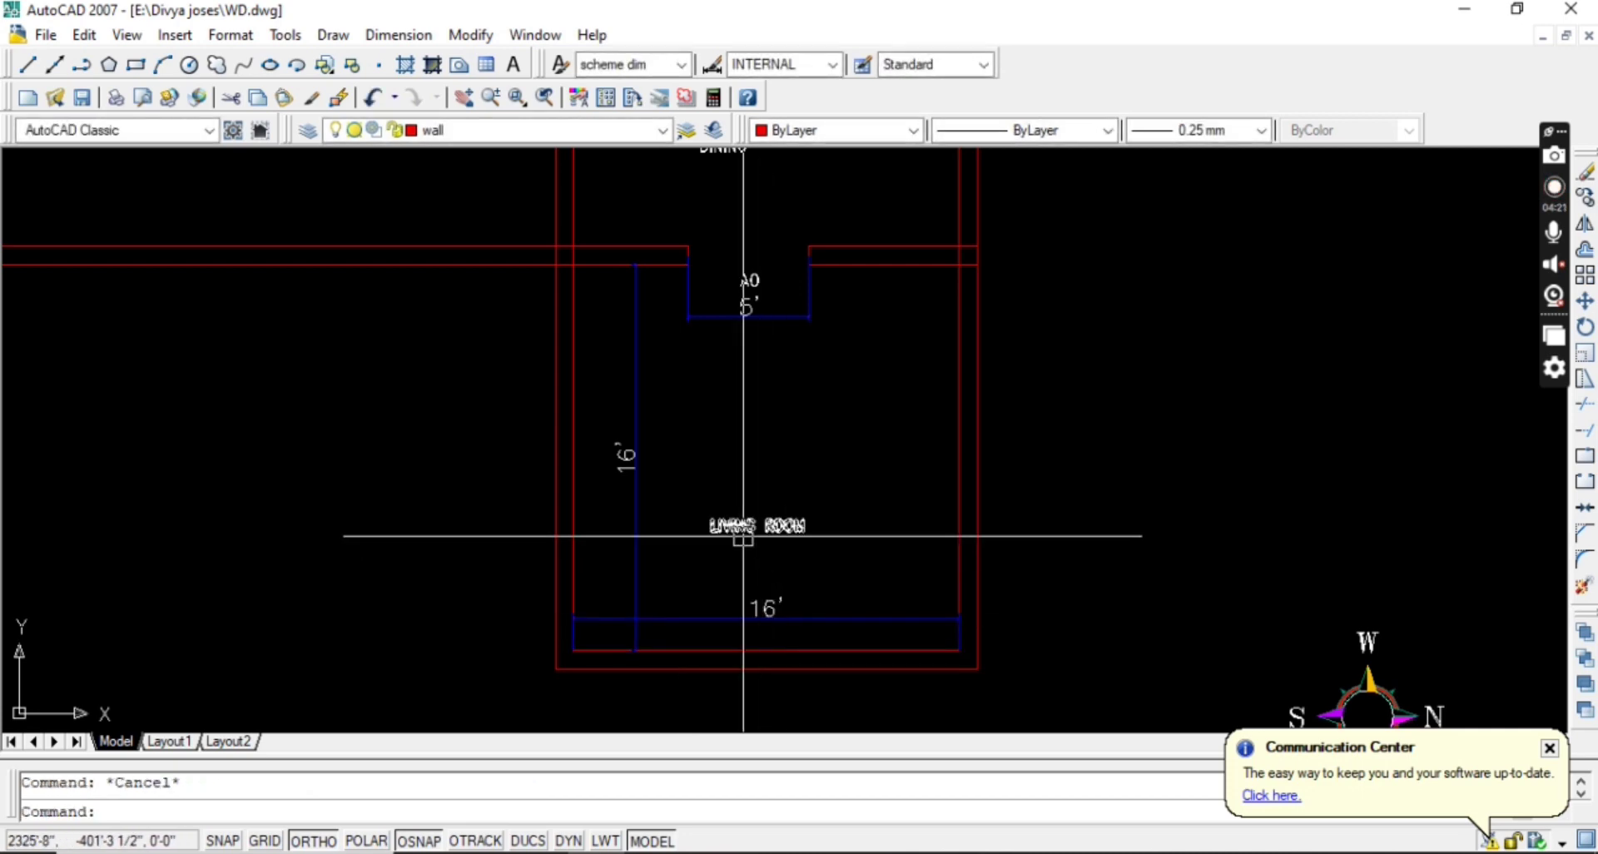
# Erase the living room's vertical and horizontal dimensions.
pyautogui.click(702, 639)
pyautogui.scroll(5, 649, 632)
pyautogui.click(660, 627)
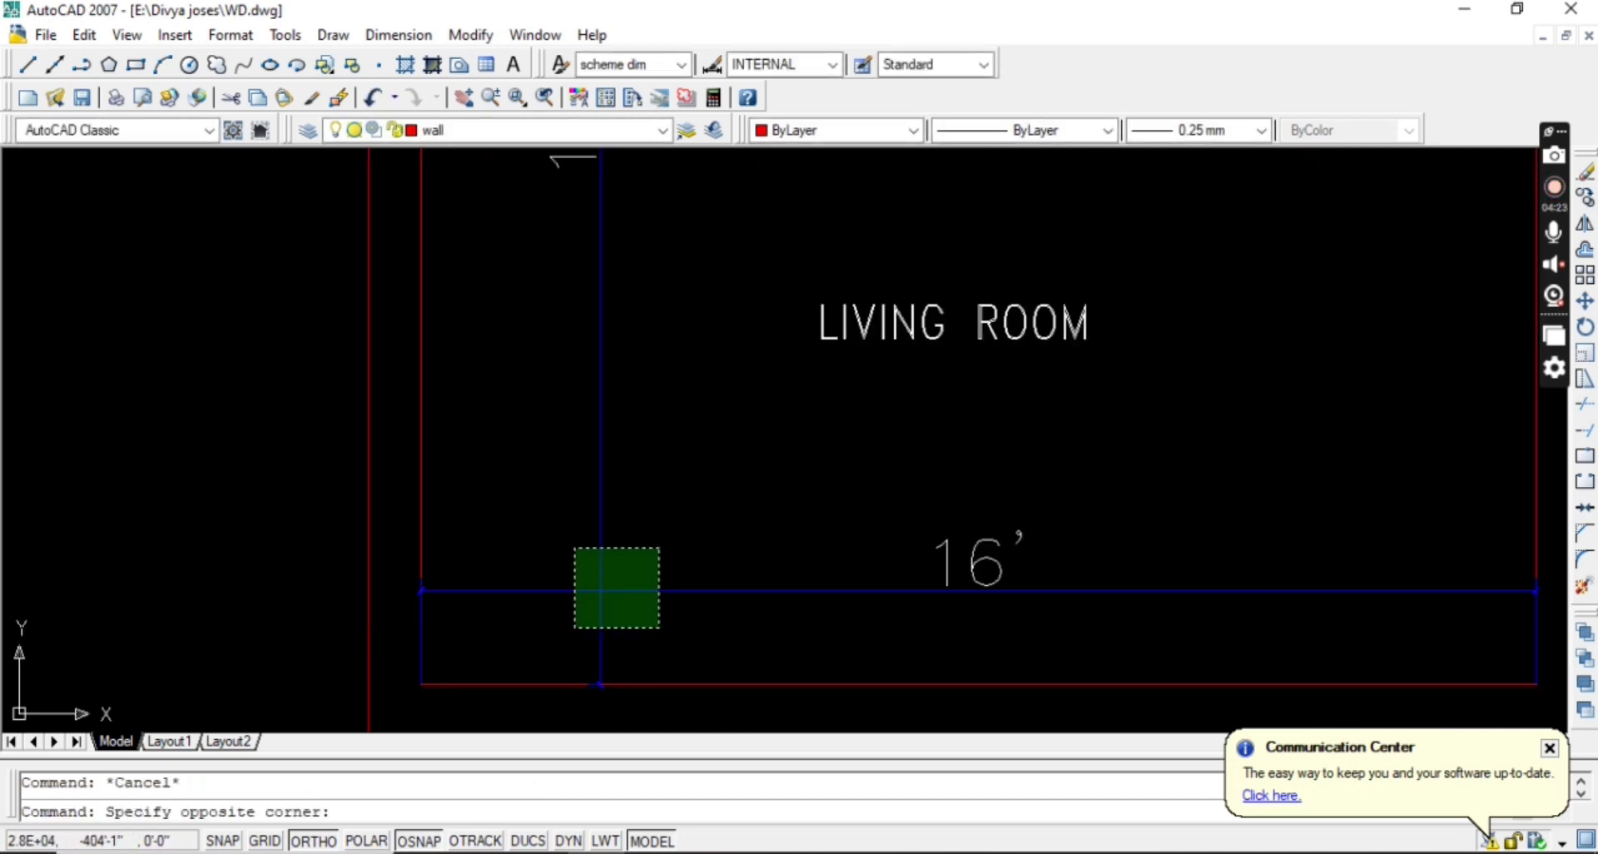
pyautogui.click(578, 546)
pyautogui.press('Delete')
# Copy the LIVING ROOM label about 1' straight down to make a second text line.
pyautogui.scroll(-3, 678, 570)
pyautogui.click(801, 441)
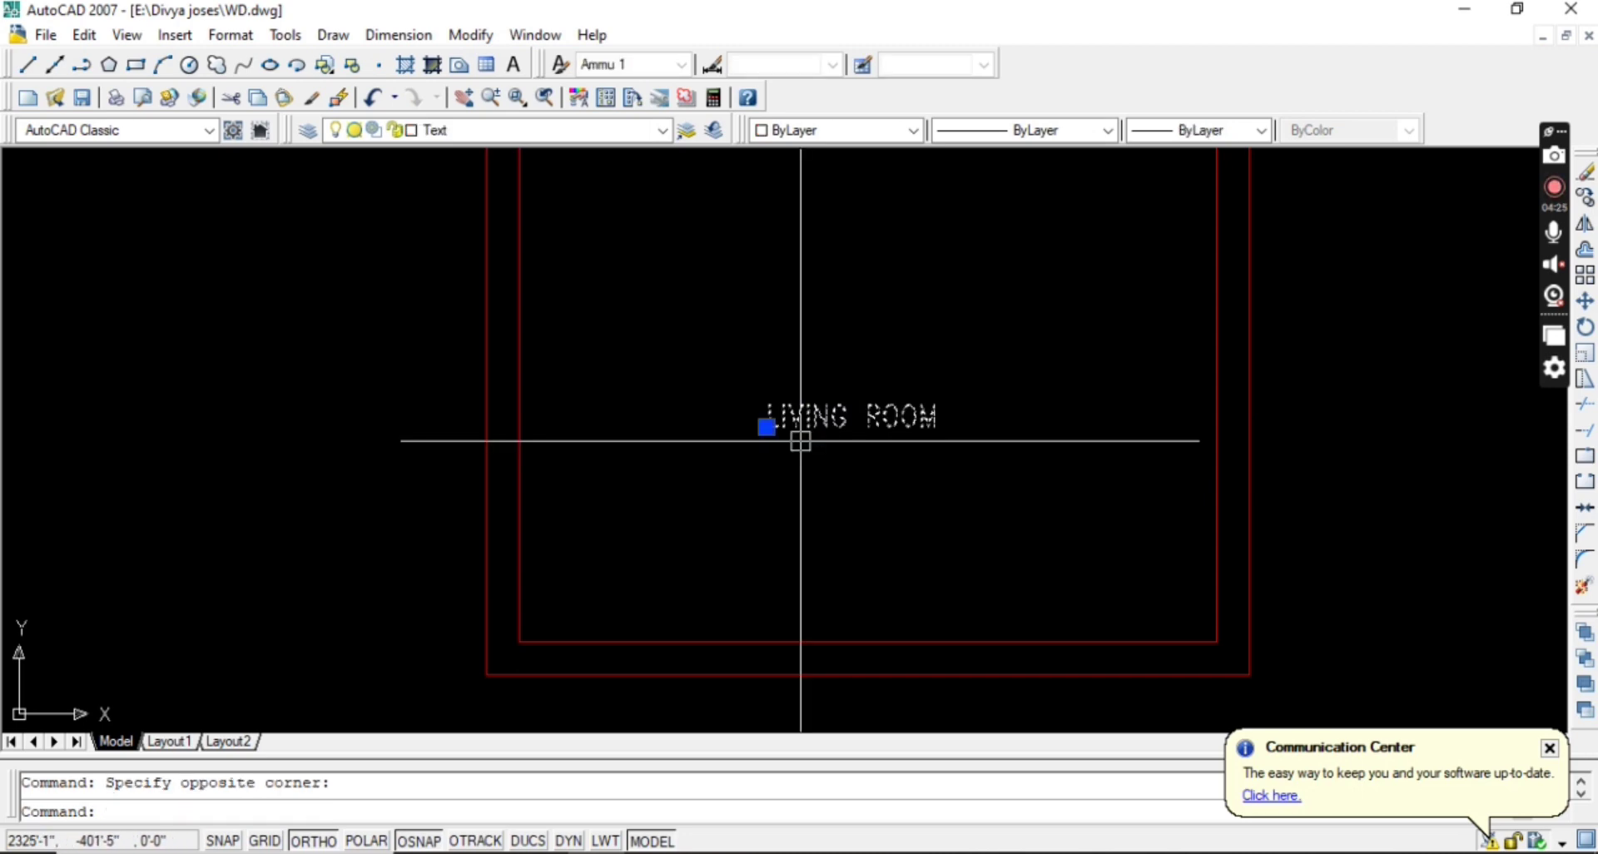
pyautogui.write('CO')
pyautogui.press('Return')
pyautogui.click(924, 439)
pyautogui.click(923, 484)
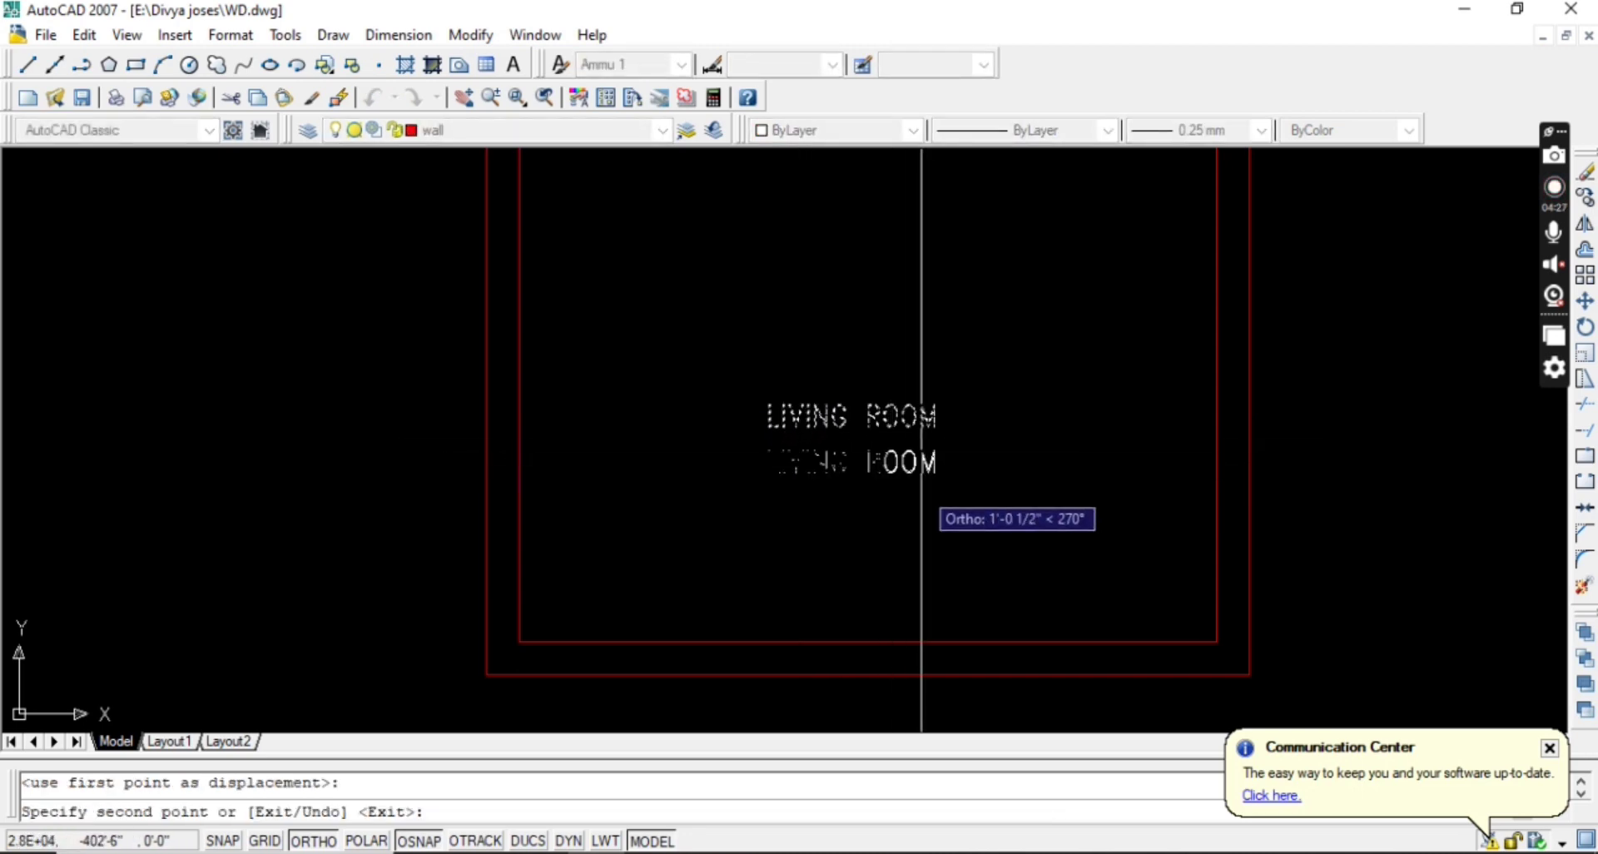
pyautogui.press('Return')
# Change the copied text below the LIVING ROOM label to 16'-0"X16'-0".
pyautogui.doubleClick(840, 423)
pyautogui.press('Escape')
pyautogui.doubleClick(848, 460)
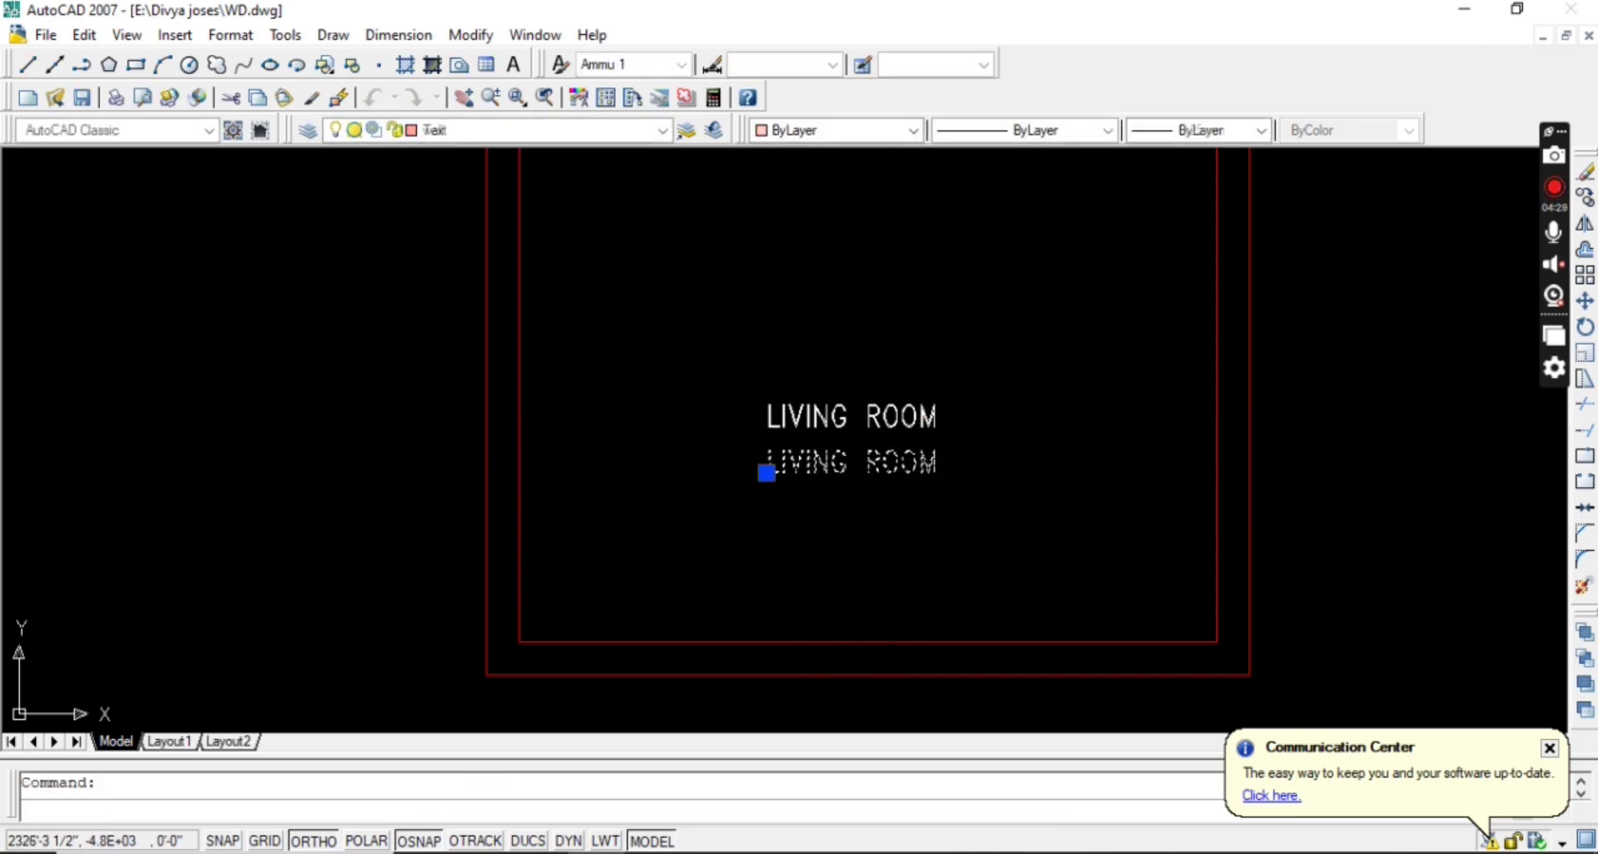
pyautogui.write('16\'-0"')
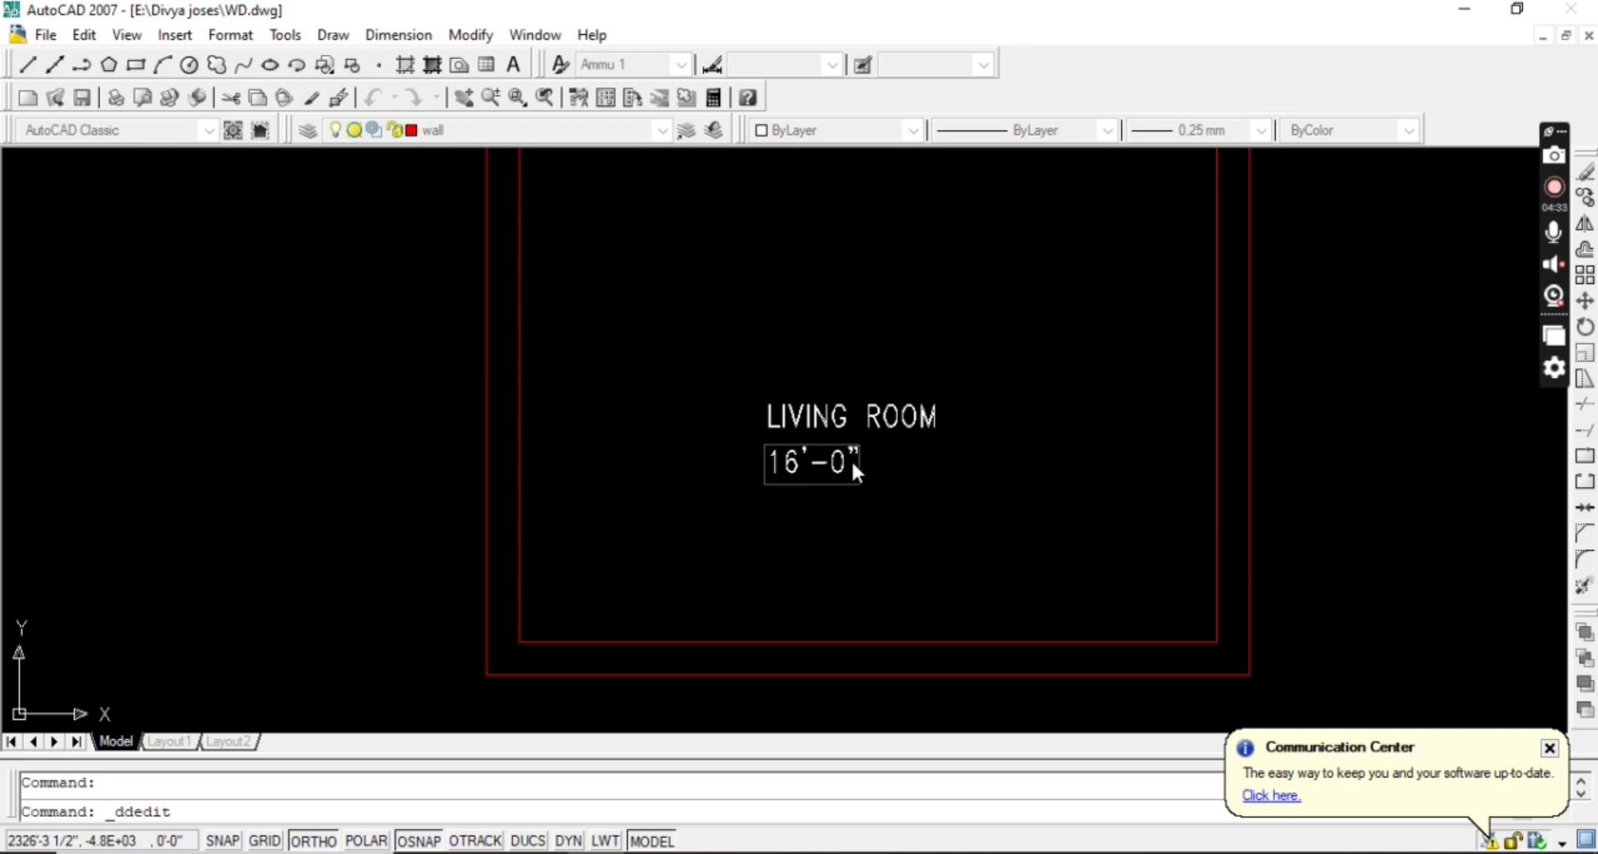
pyautogui.write("X16'")
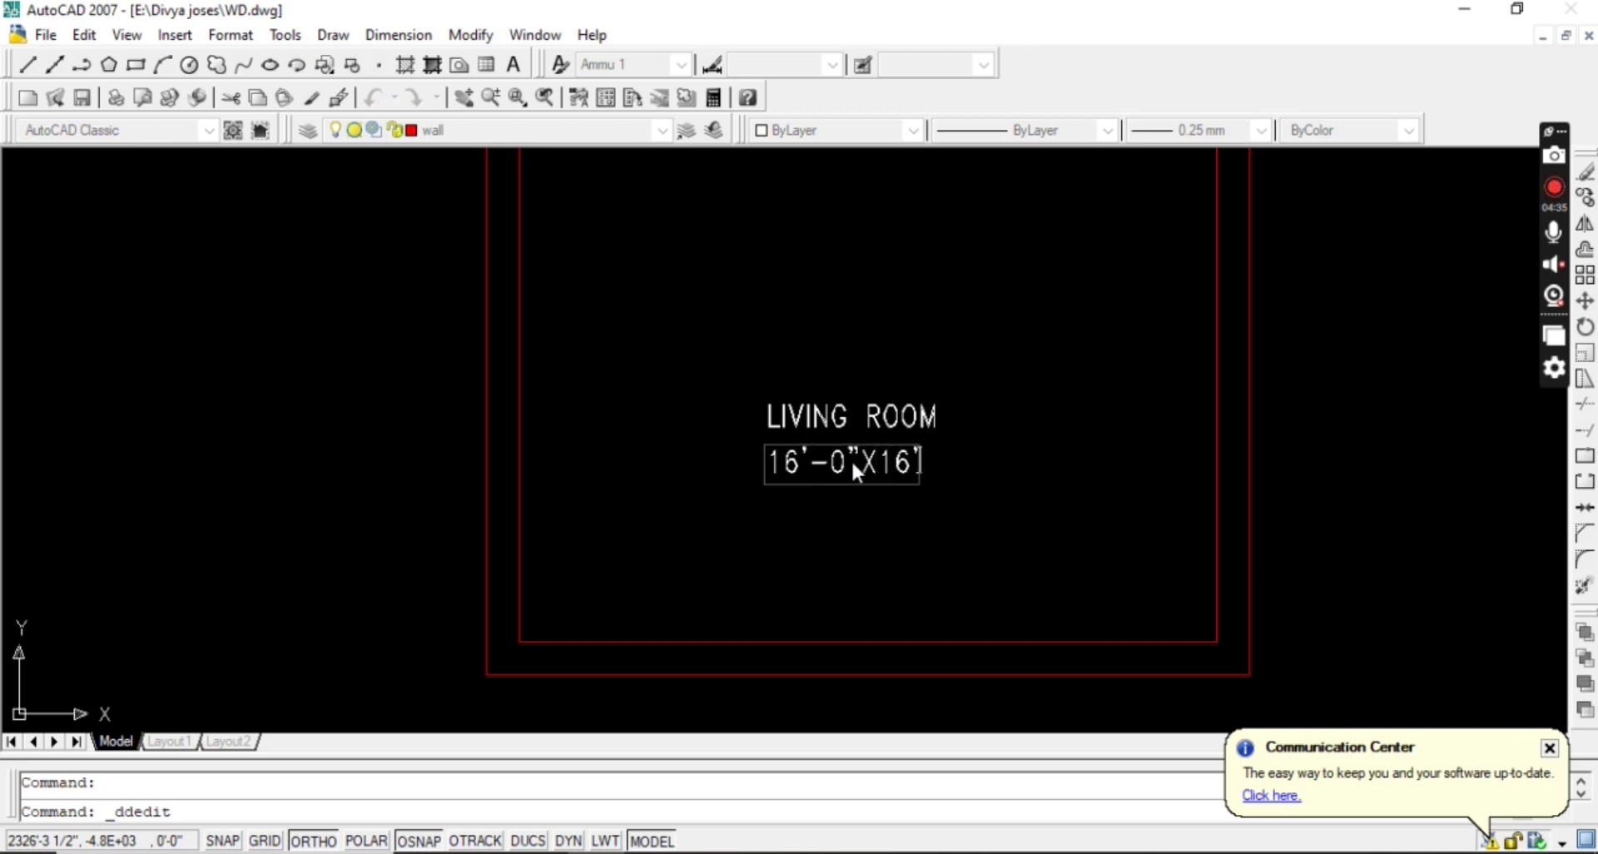
pyautogui.write('-0"')
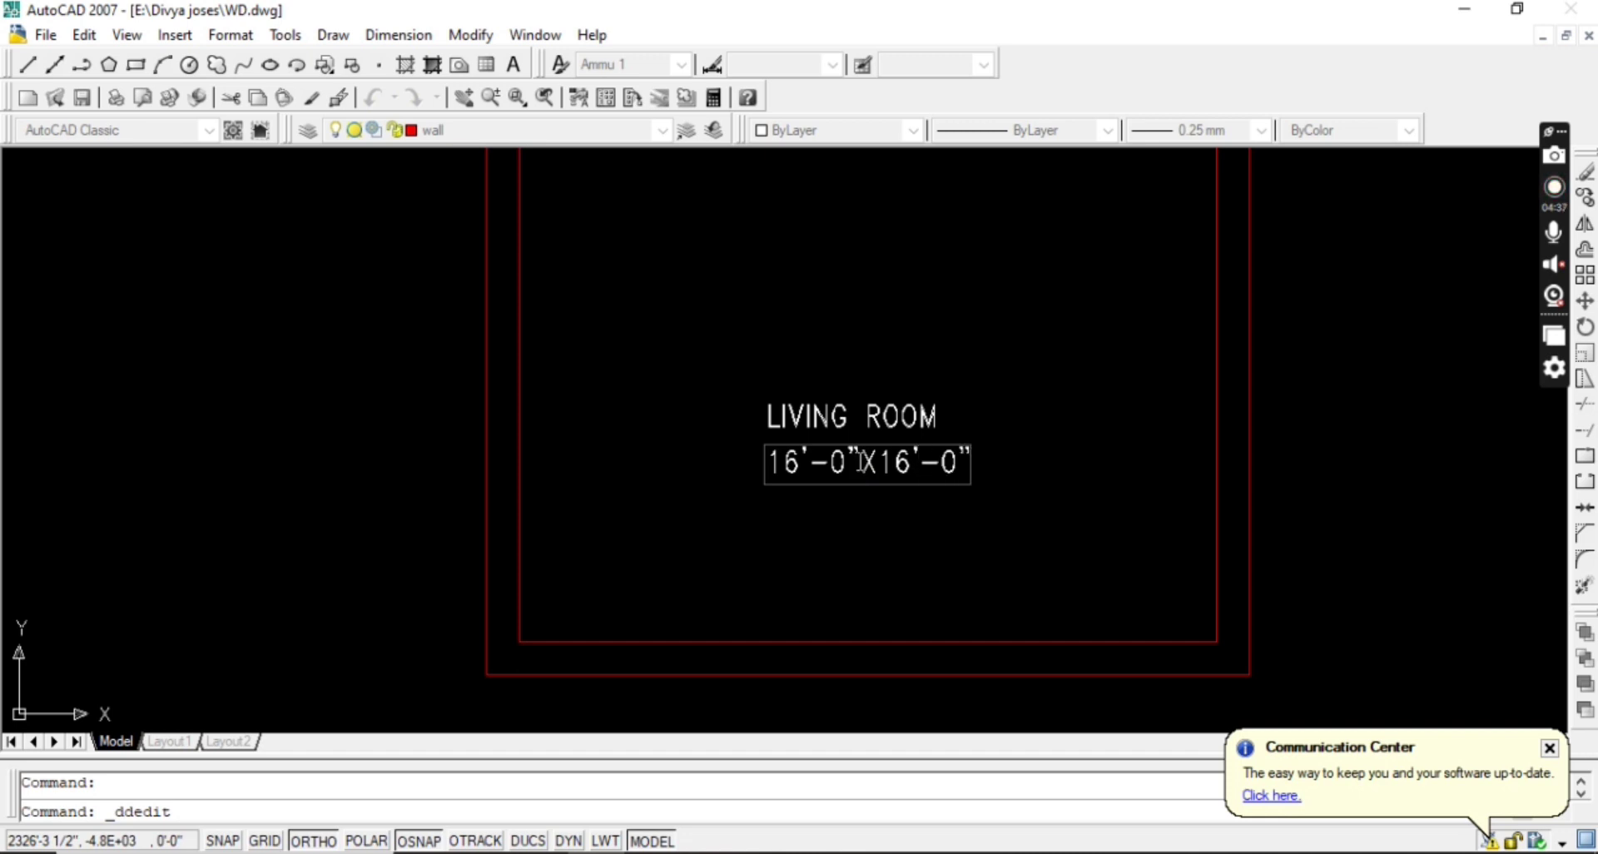
pyautogui.press('Return')
pyautogui.press('Return')
# Check the dining room's inner vertical size with a temporary linear dimension between its bottom and top wall lines.
pyautogui.scroll(-5, 957, 523)
pyautogui.moveTo(937, 546); pyautogui.dragTo(924, 689, button='middle')
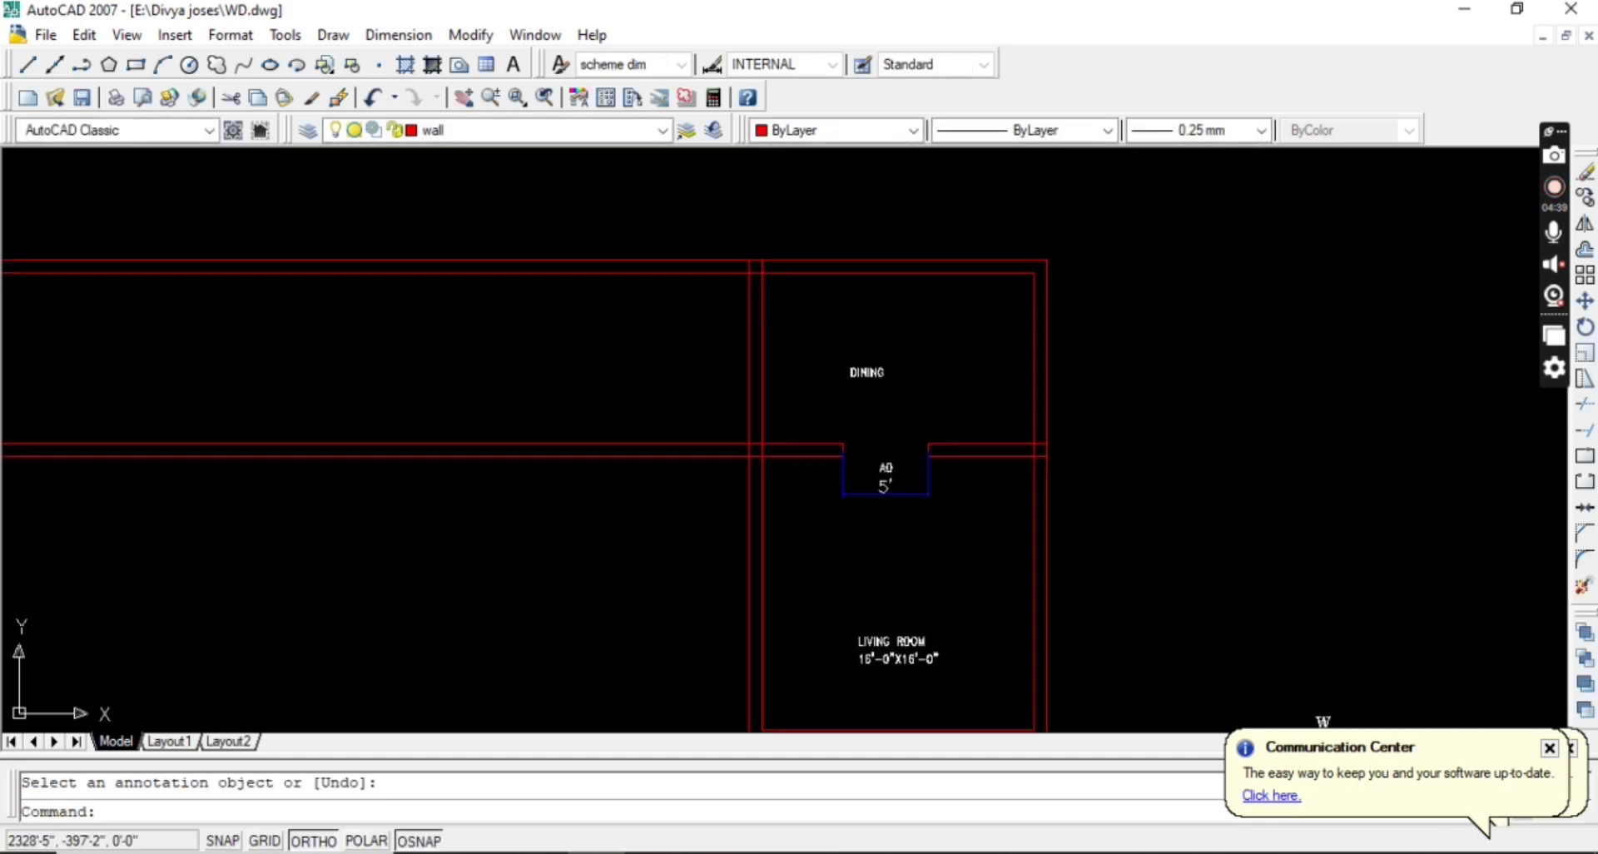
pyautogui.scroll(3, 873, 431)
pyautogui.moveTo(873, 431); pyautogui.dragTo(848, 497, button='middle')
pyautogui.write('dli')
pyautogui.press('Return')
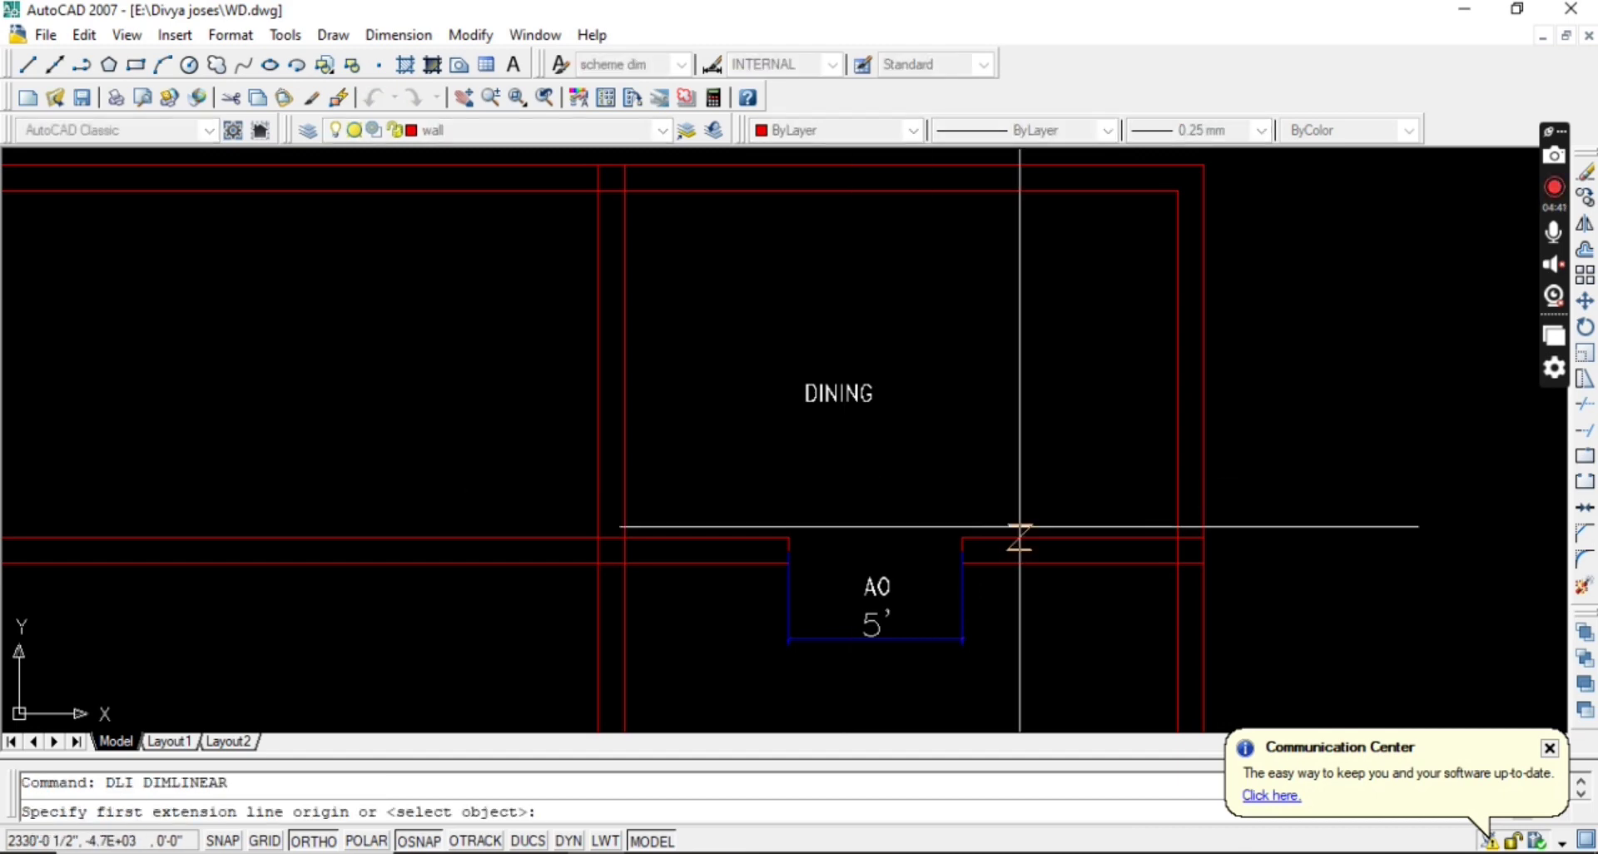
pyautogui.click(1021, 536)
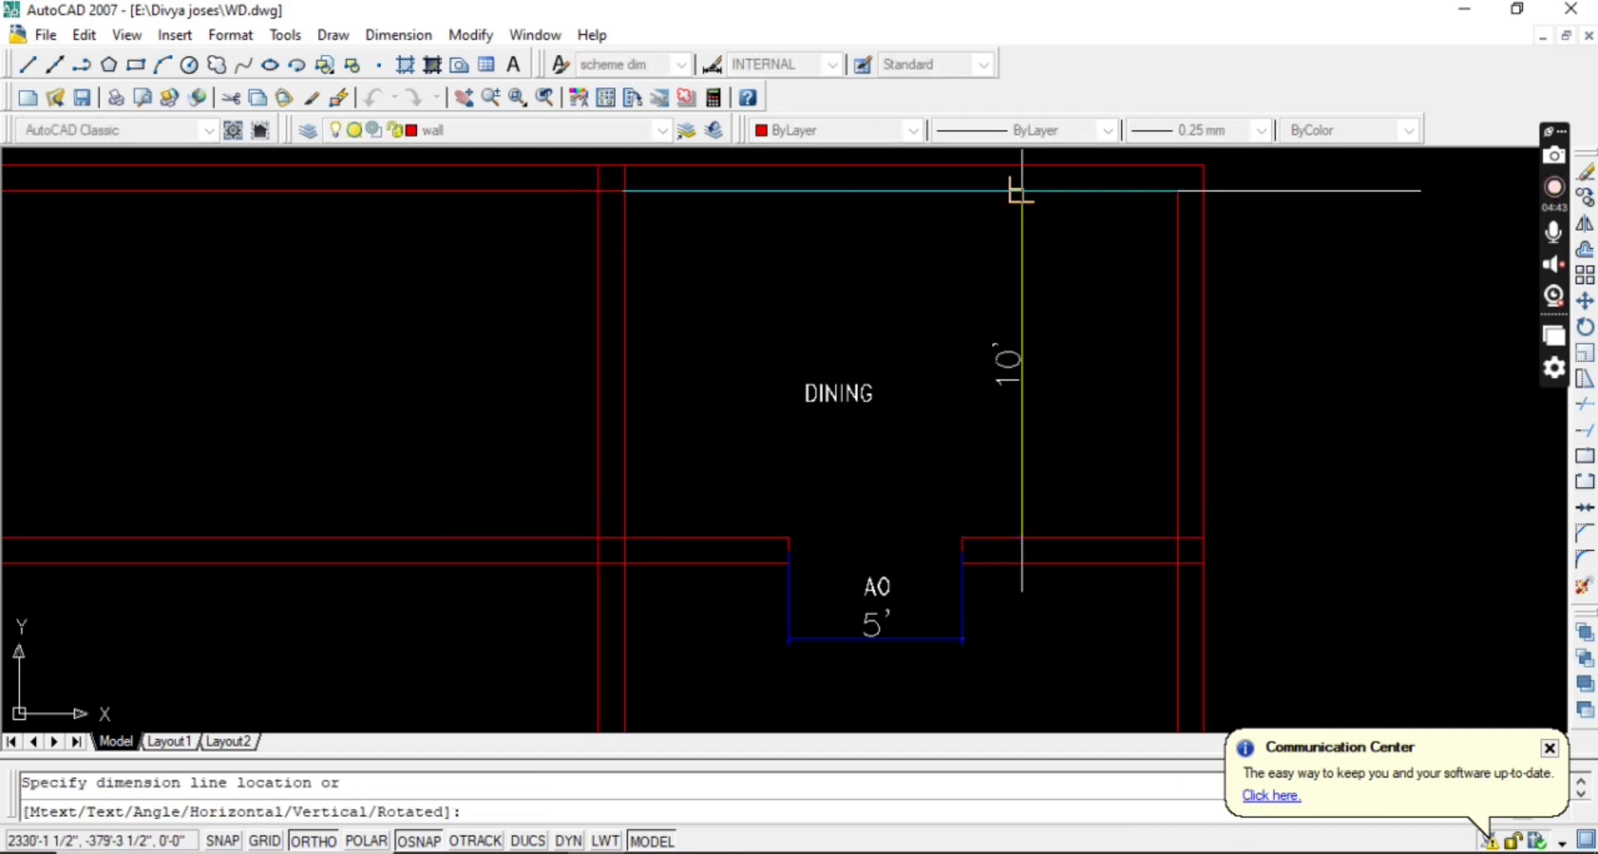
pyautogui.press('Escape')
# Check the dining room's inner width with a temporary linear dimension between its side walls.
pyautogui.press('Return')
pyautogui.click(624, 394)
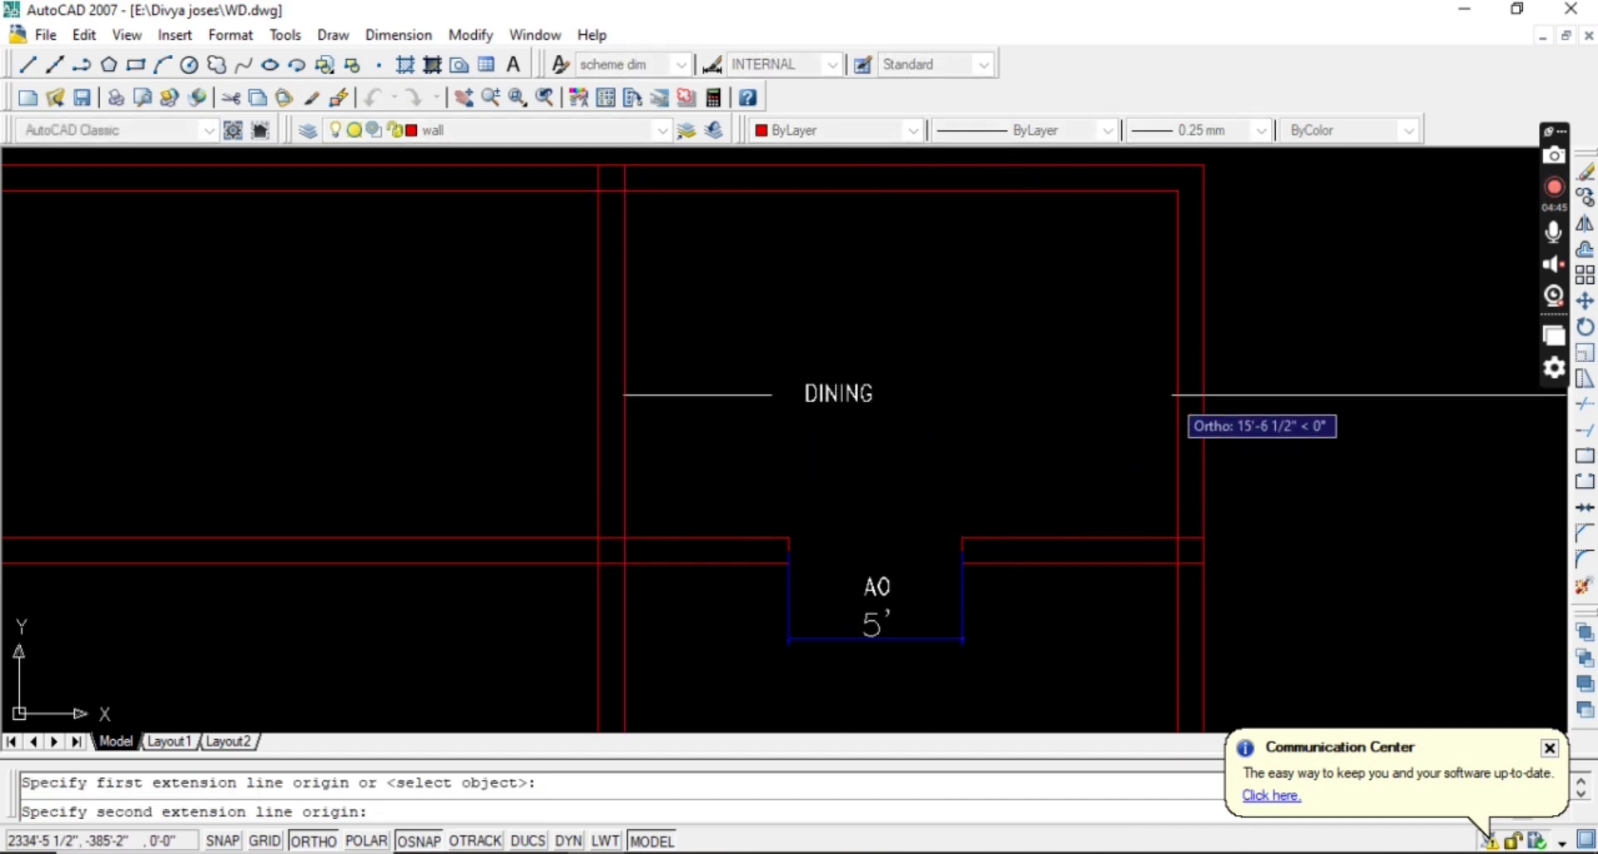
pyautogui.click(1176, 394)
pyautogui.press('Escape')
# Paste a copy of the living room's size text directly below the DINING label.
pyautogui.scroll(-4, 887, 399)
pyautogui.scroll(3, 889, 656)
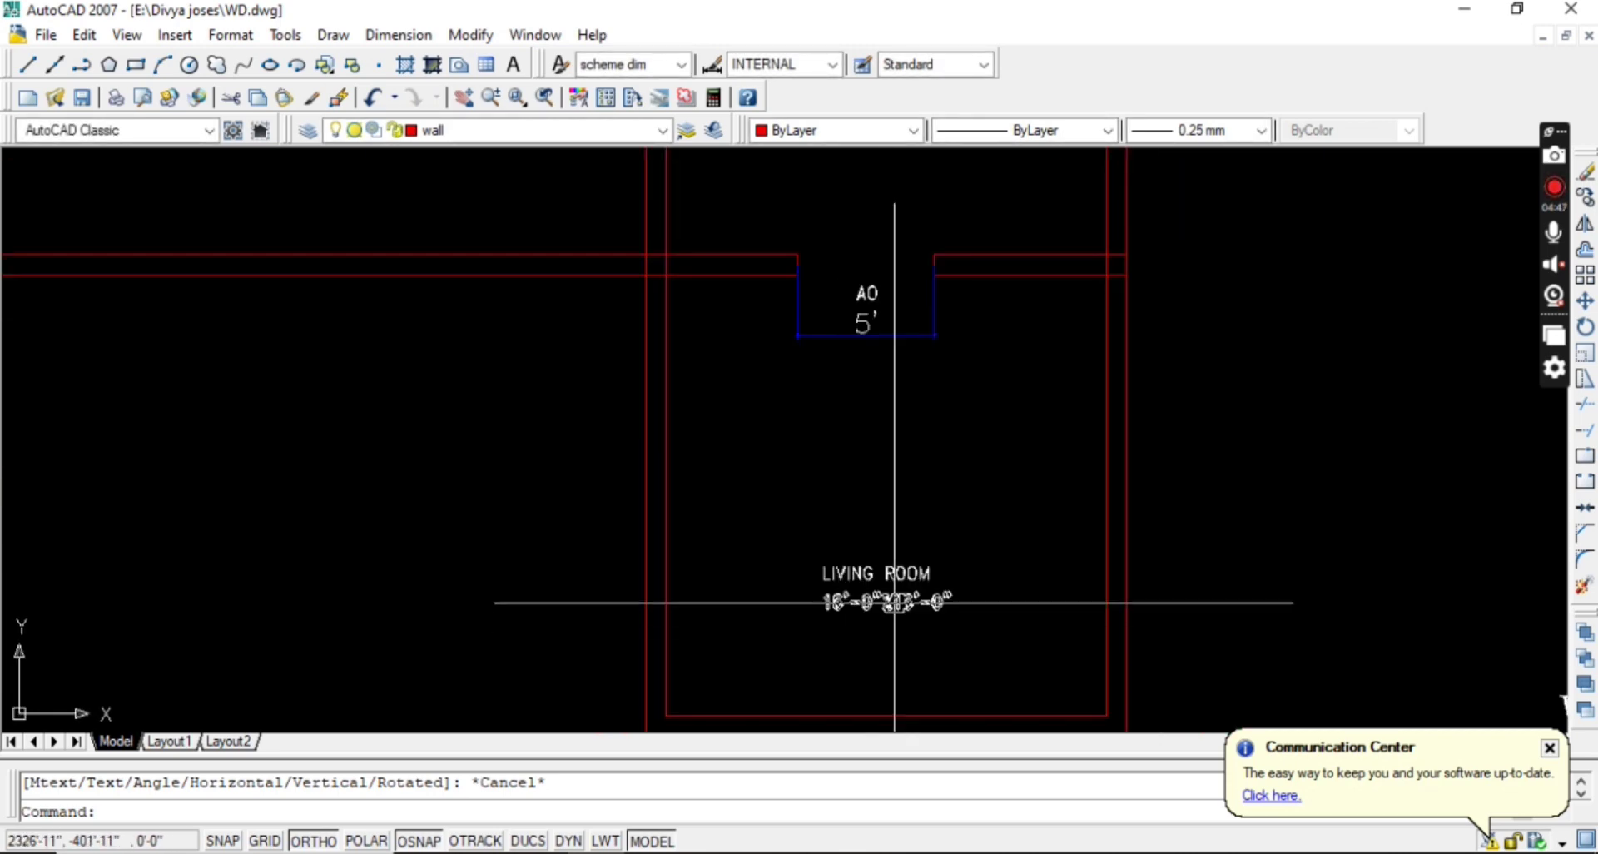
pyautogui.click(894, 602)
pyautogui.hotkey('ctrl', 'v')
pyautogui.scroll(-3, 756, 571)
pyautogui.scroll(3, 757, 571)
pyautogui.scroll(3, 749, 503)
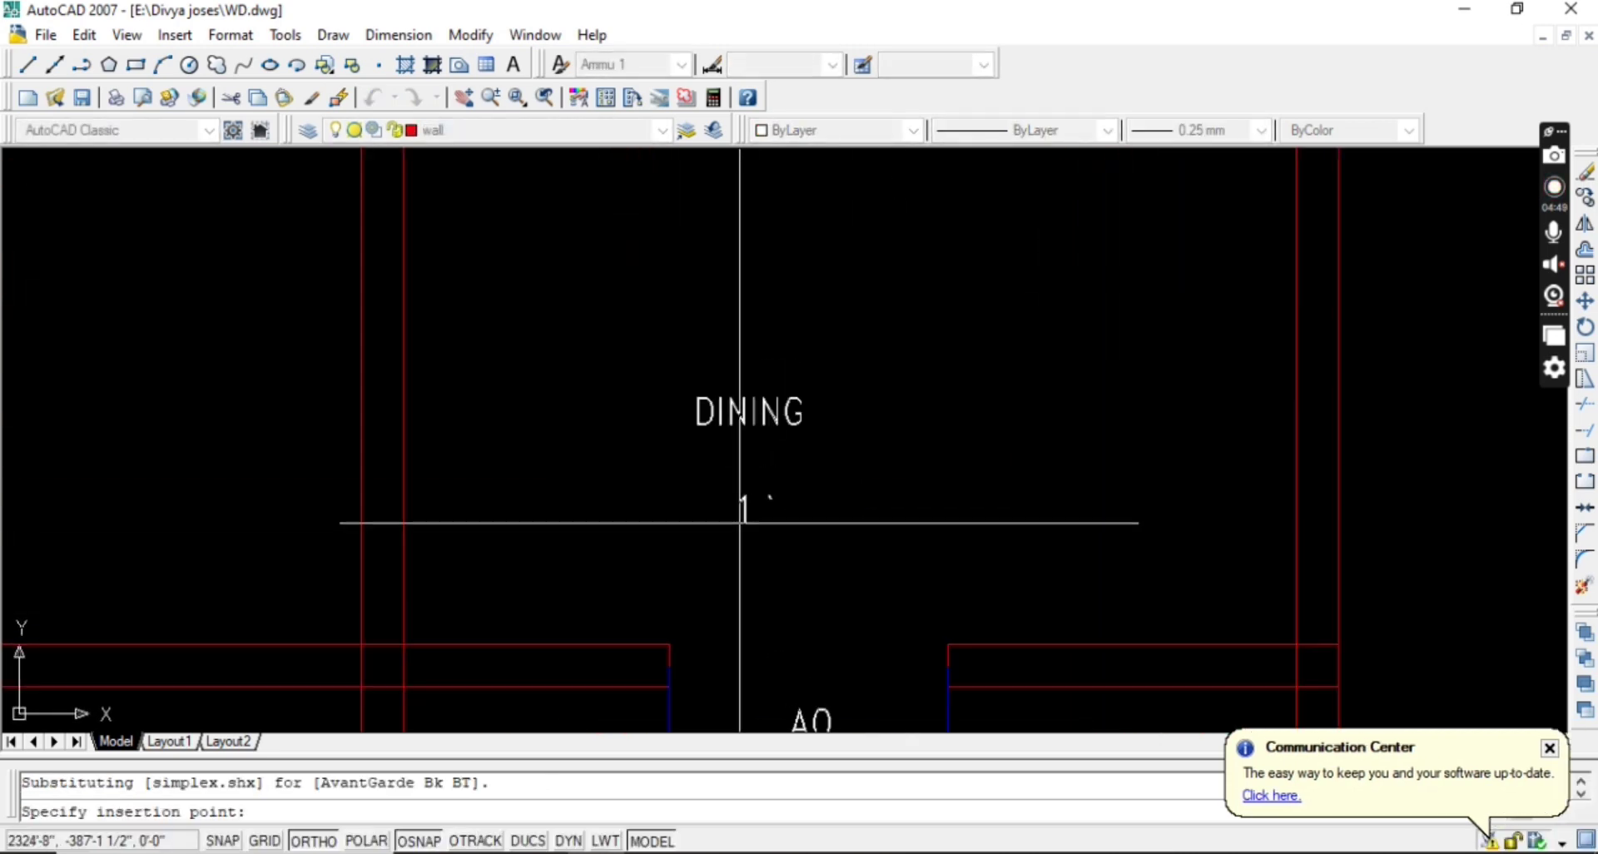
pyautogui.click(645, 477)
# Change the size text below the DINING label to 10'-0"X16'-0".
pyautogui.doubleClick(687, 461)
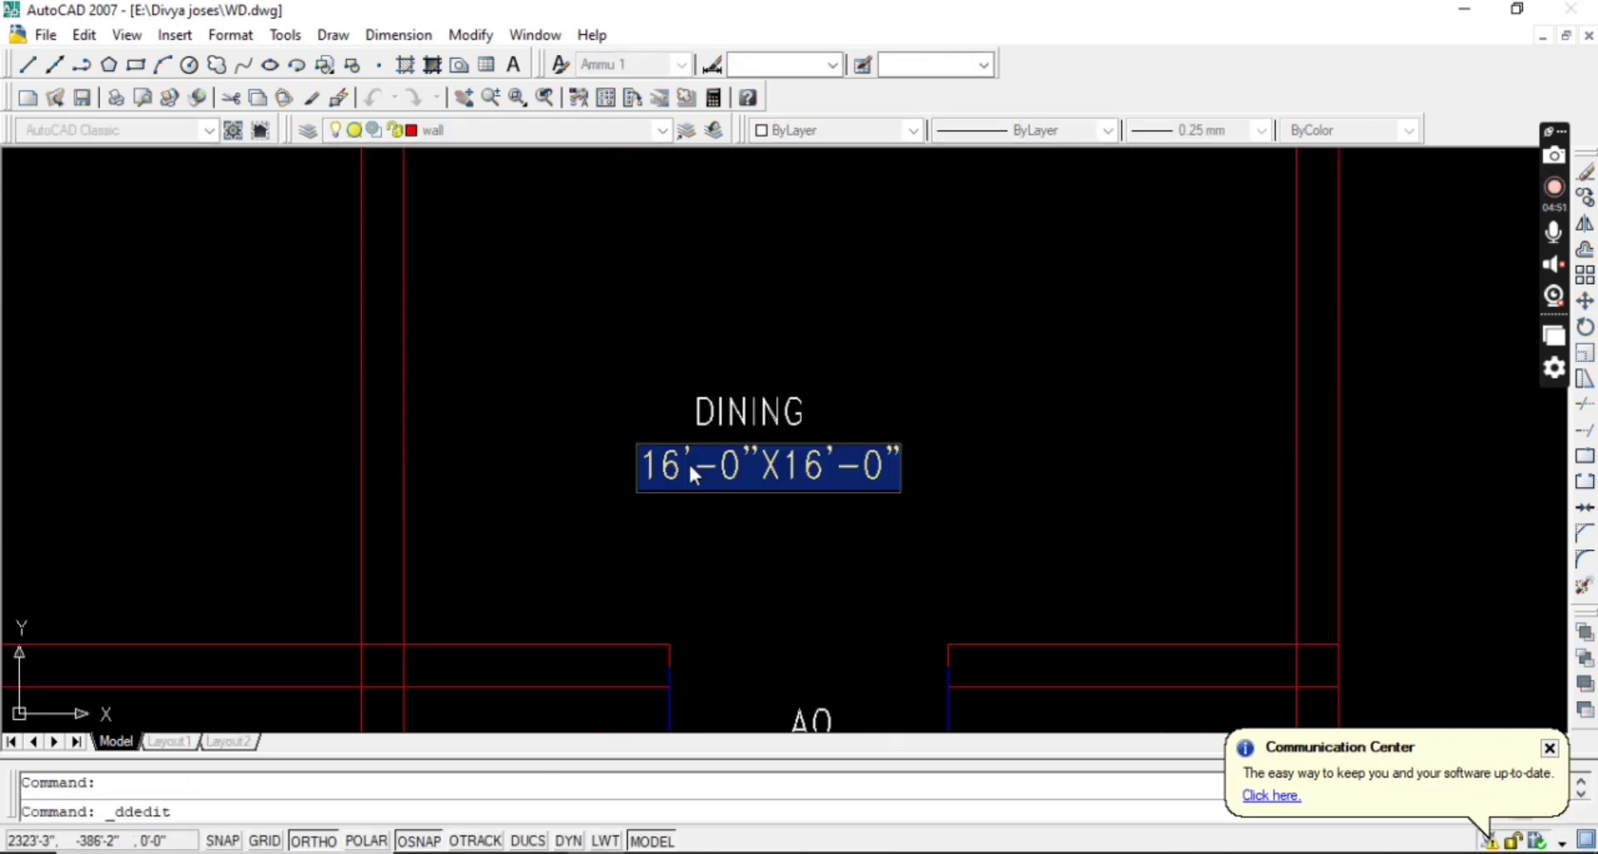
pyautogui.click(682, 463)
pyautogui.press('BackSpace')
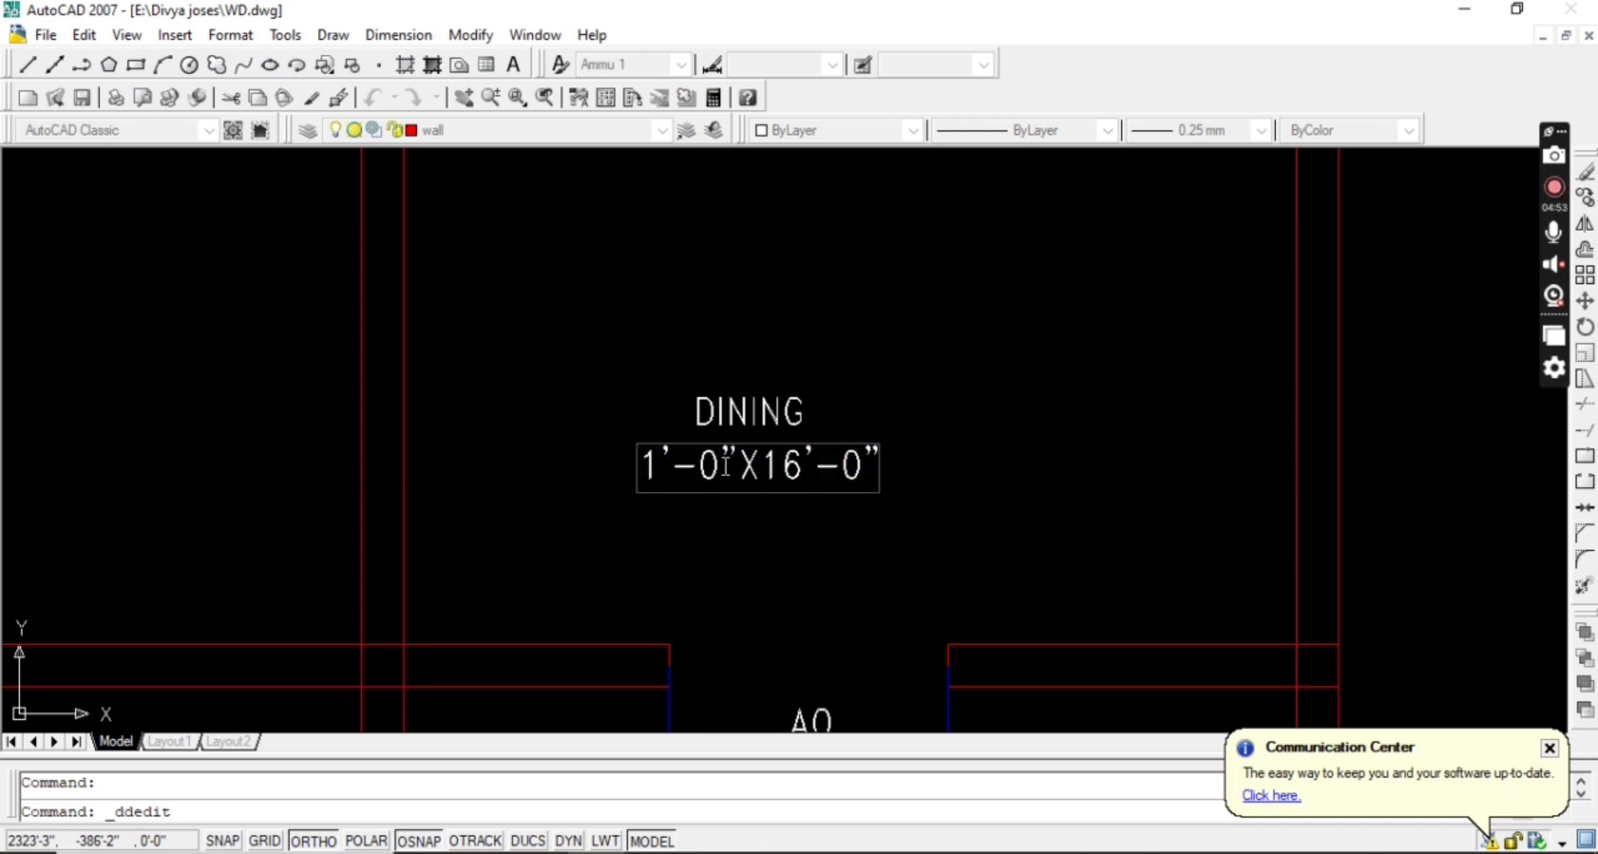
pyautogui.press('Return')
# Review the plan's dining, living room and kitchen layout together with the compass symbol.
pyautogui.scroll(-4, 951, 464)
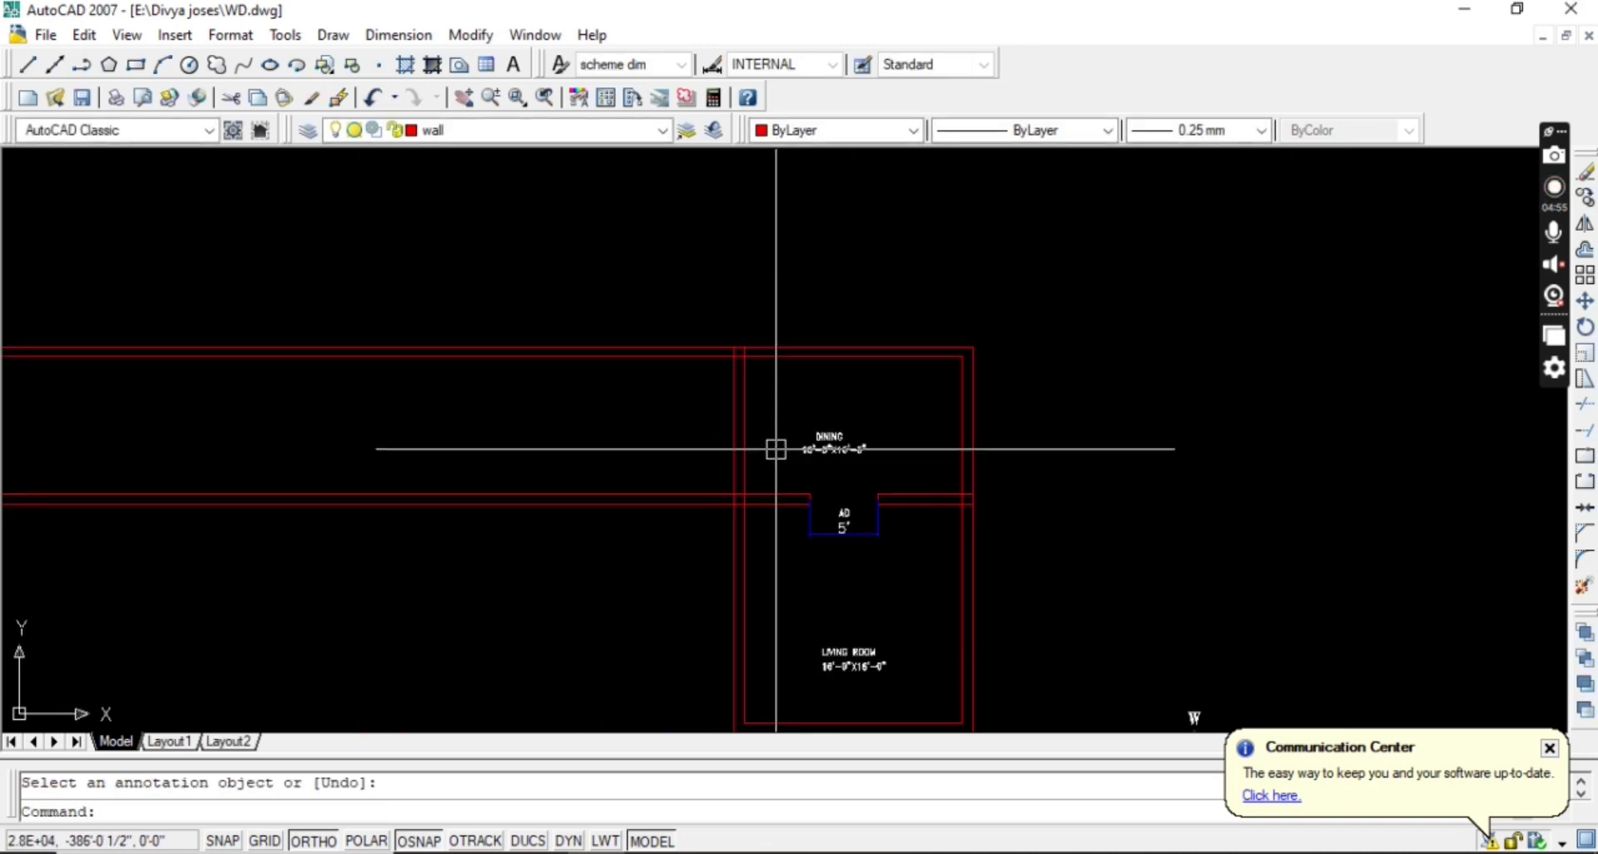
pyautogui.moveTo(774, 446); pyautogui.dragTo(770, 263, button='middle')
pyautogui.scroll(2, 1098, 636)
pyautogui.scroll(2, 1134, 588)
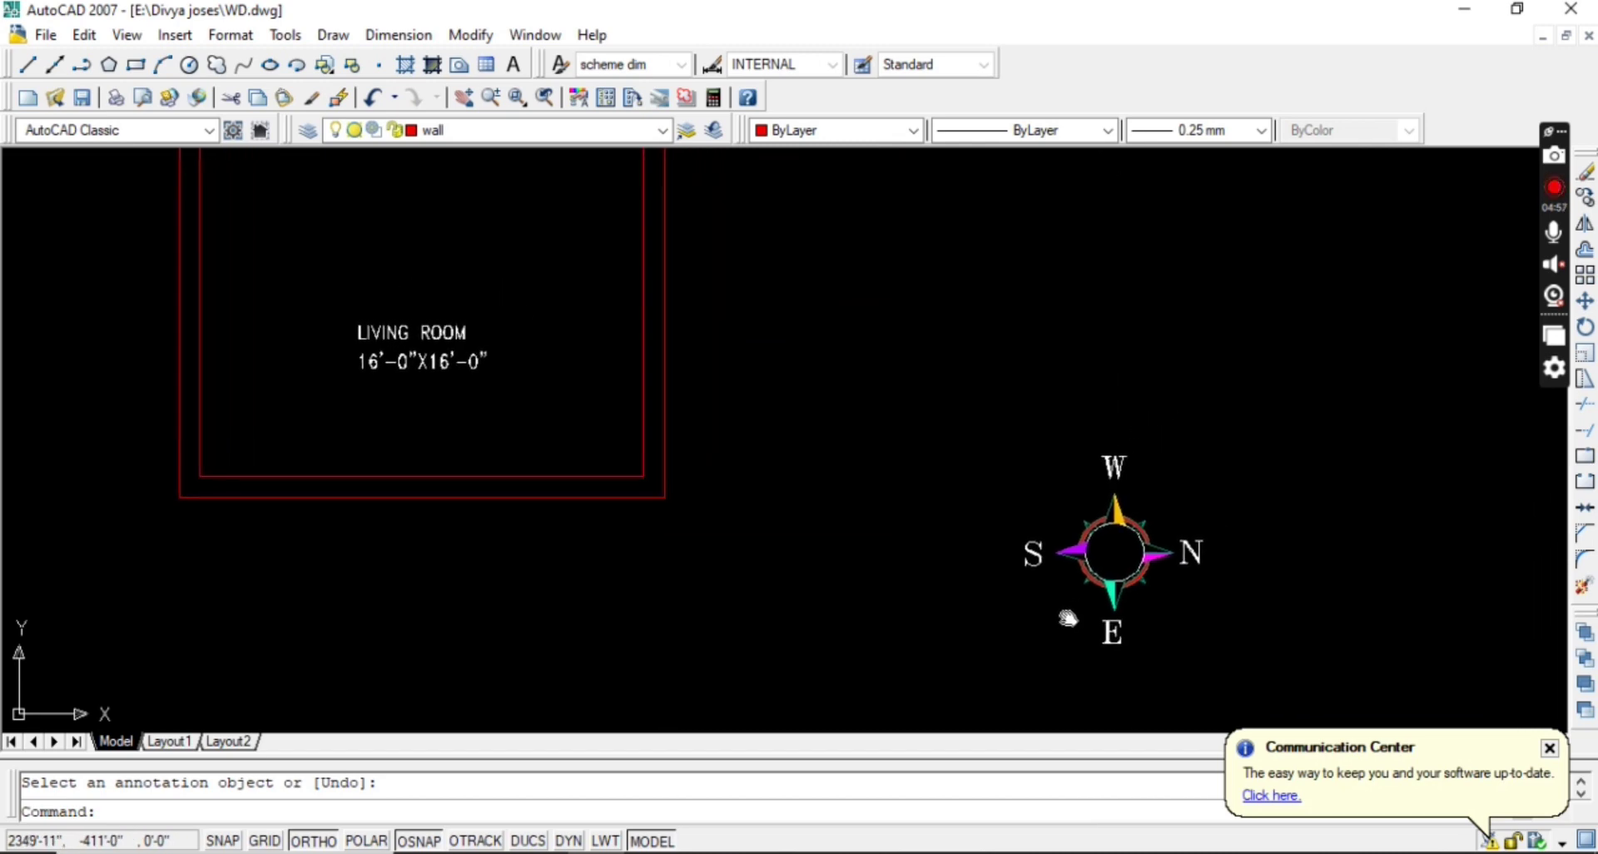
pyautogui.scroll(2, 1069, 614)
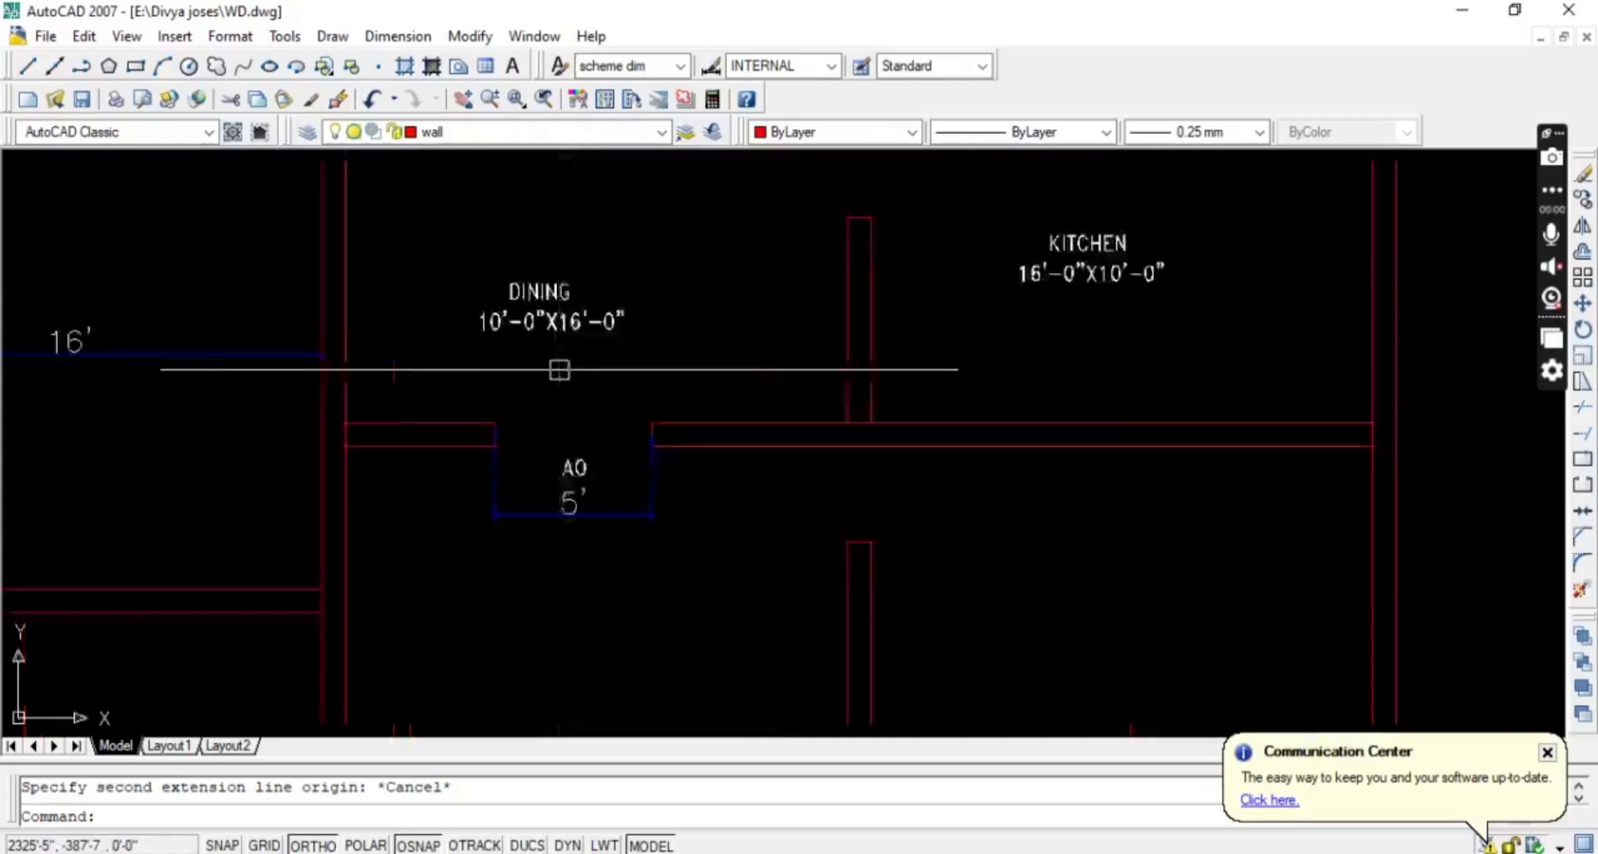
pyautogui.scroll(4, 560, 368)
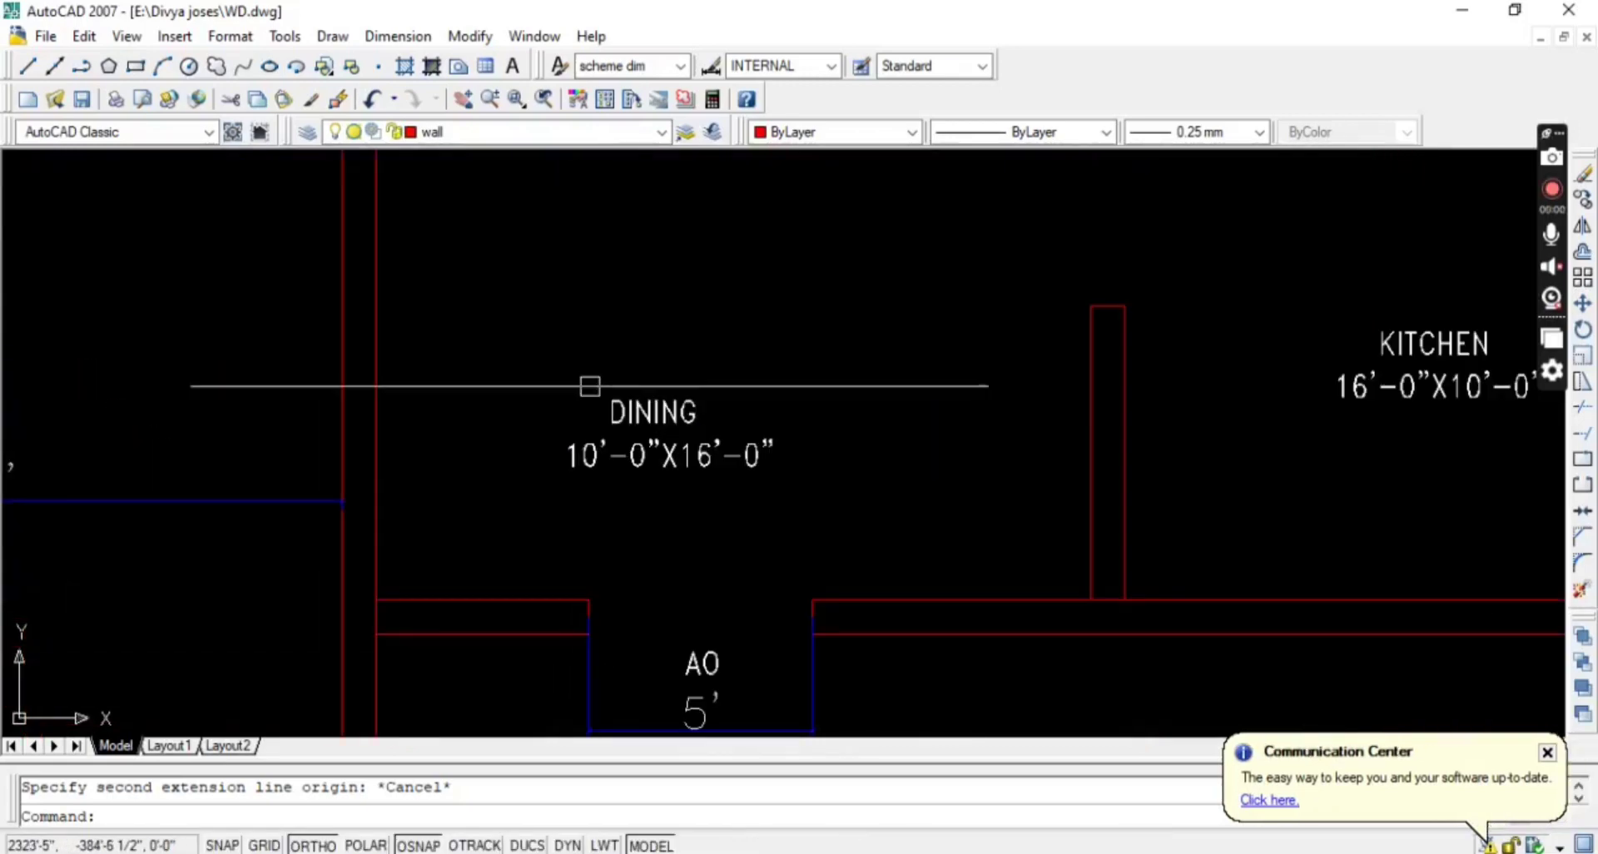
pyautogui.moveTo(588, 382); pyautogui.dragTo(482, 383, button='middle')
pyautogui.scroll(-5, 610, 385)
pyautogui.scroll(3, 899, 545)
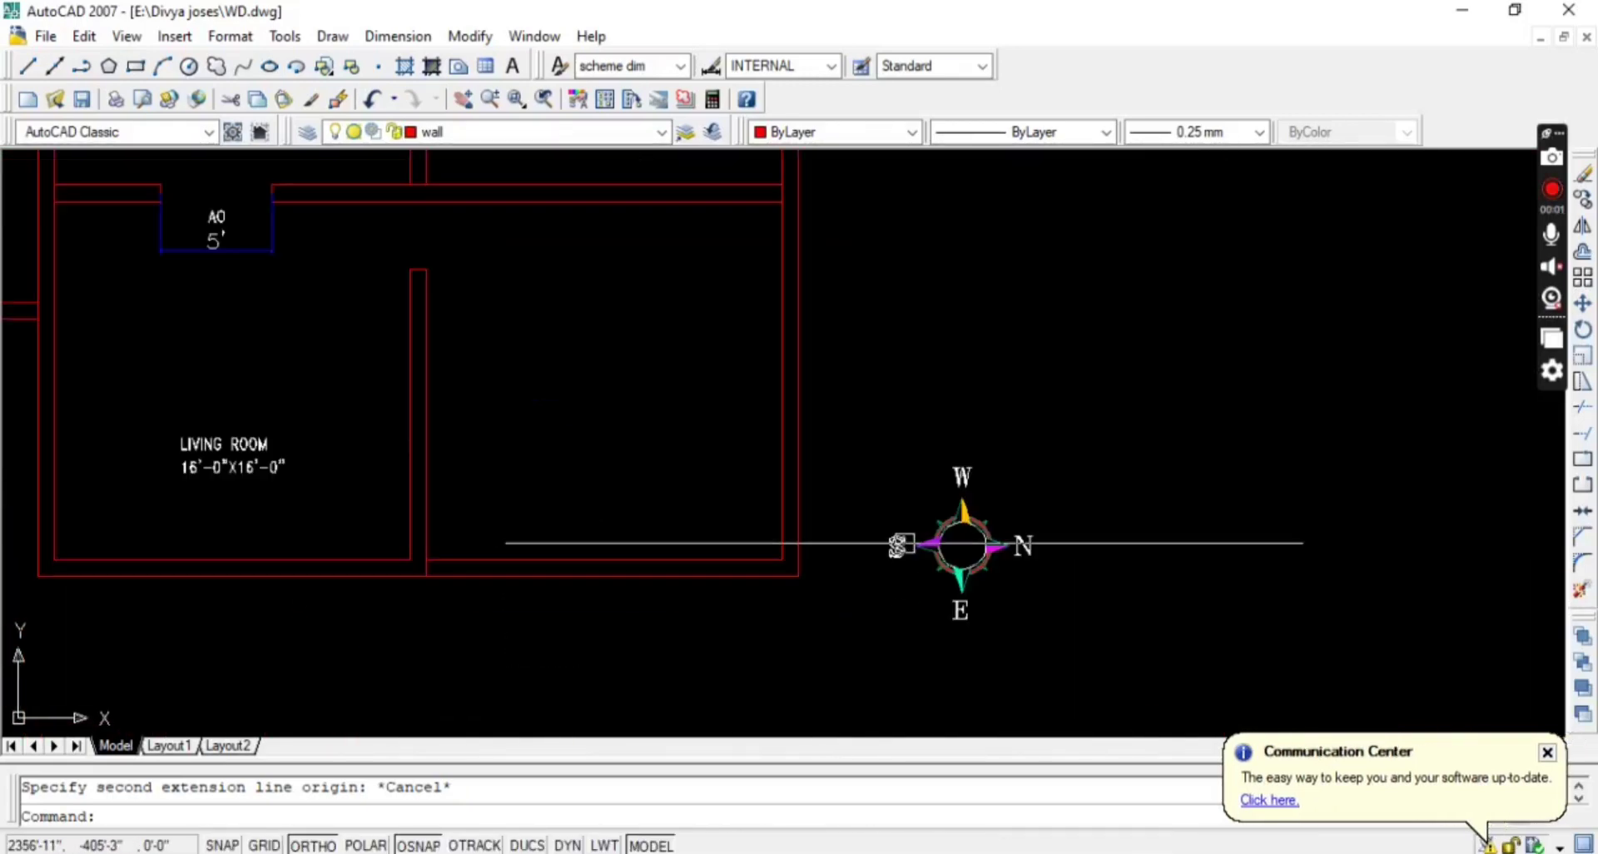
pyautogui.moveTo(563, 337); pyautogui.dragTo(645, 541, button='middle')
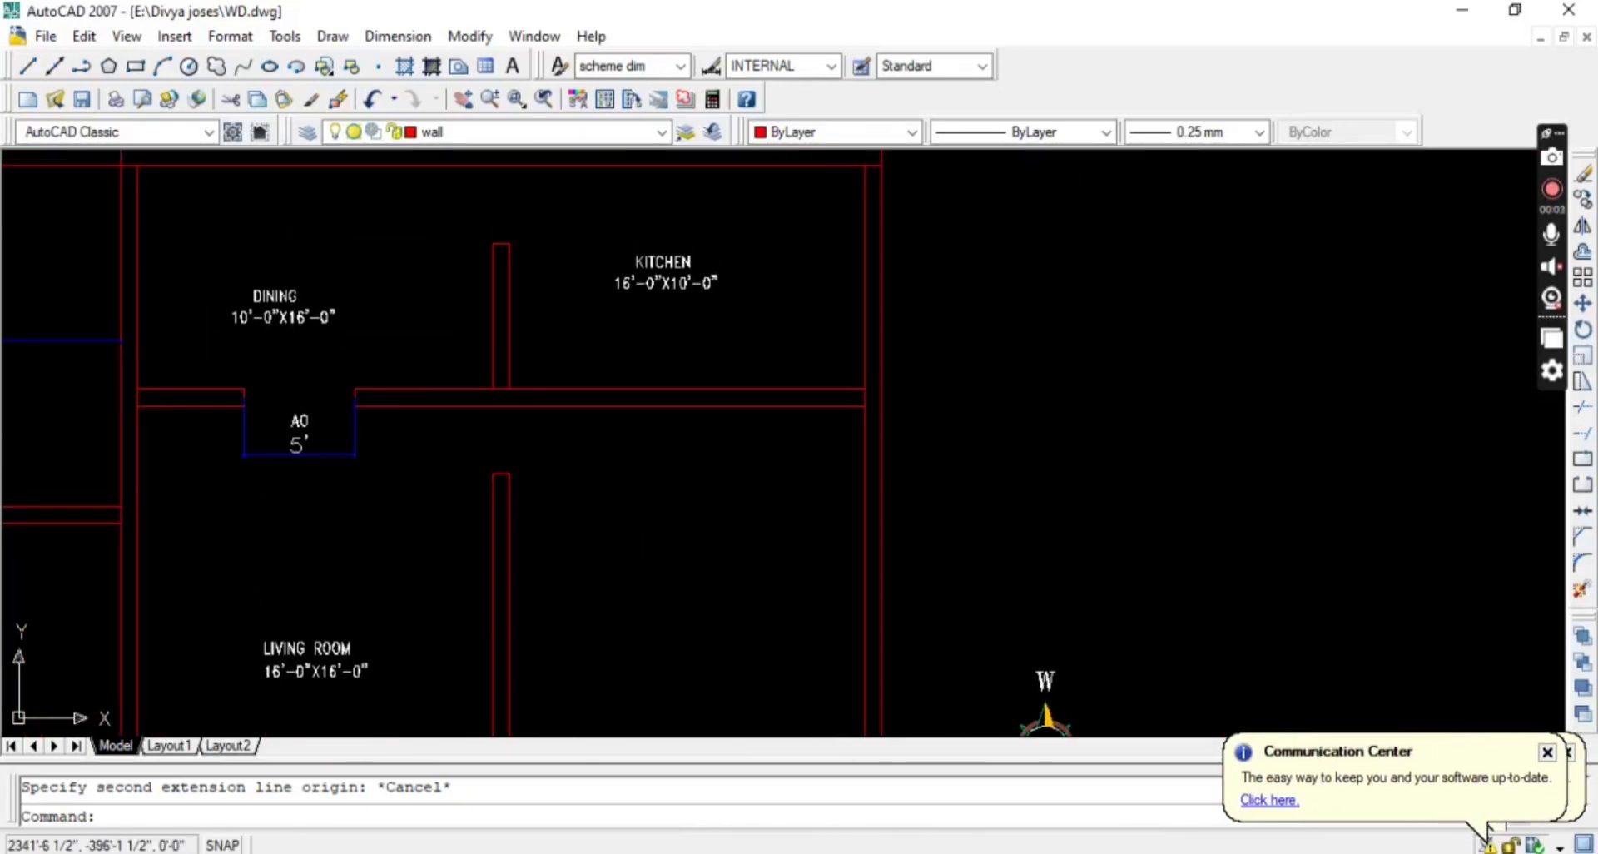
pyautogui.scroll(-2, 681, 329)
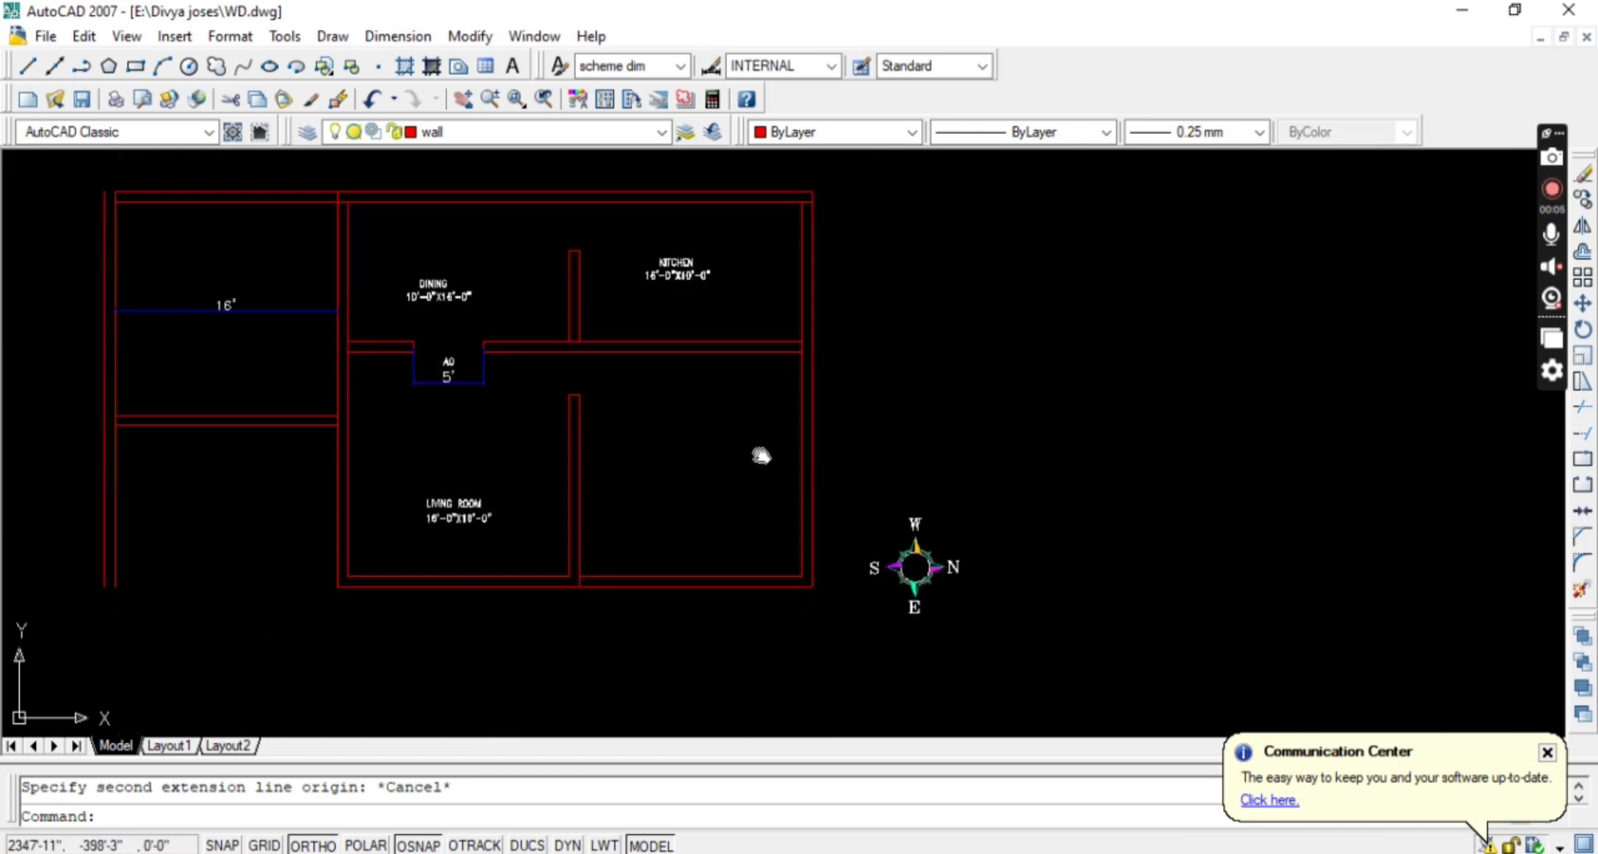
pyautogui.moveTo(761, 457); pyautogui.dragTo(877, 501, button='middle')
pyautogui.scroll(3, 998, 608)
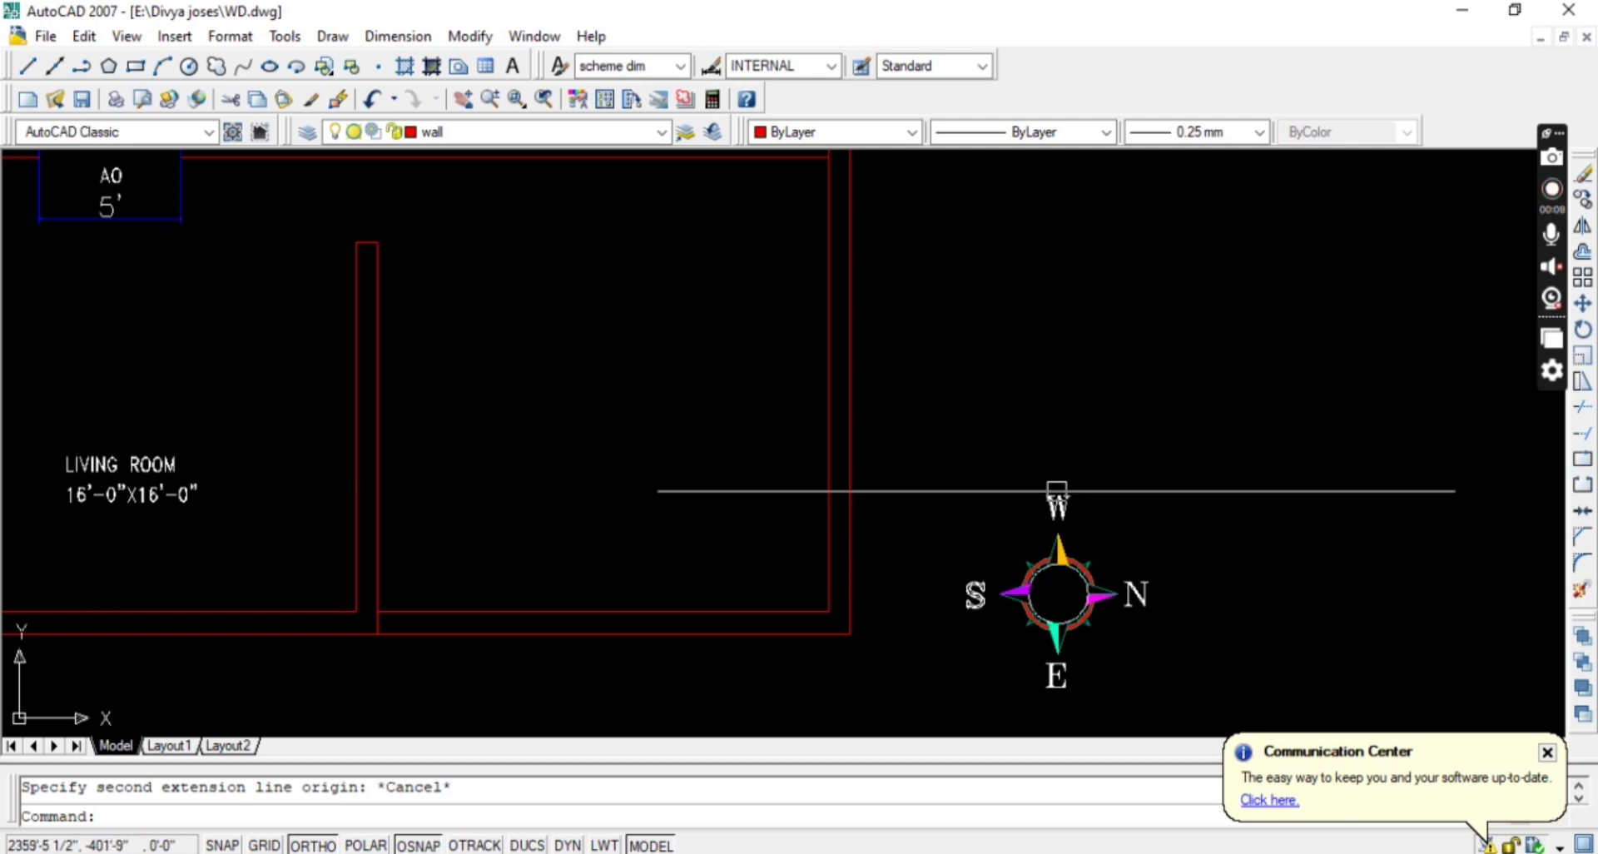
pyautogui.scroll(-3, 624, 466)
pyautogui.scroll(3, 321, 435)
pyautogui.moveTo(321, 435); pyautogui.dragTo(392, 442, button='middle')
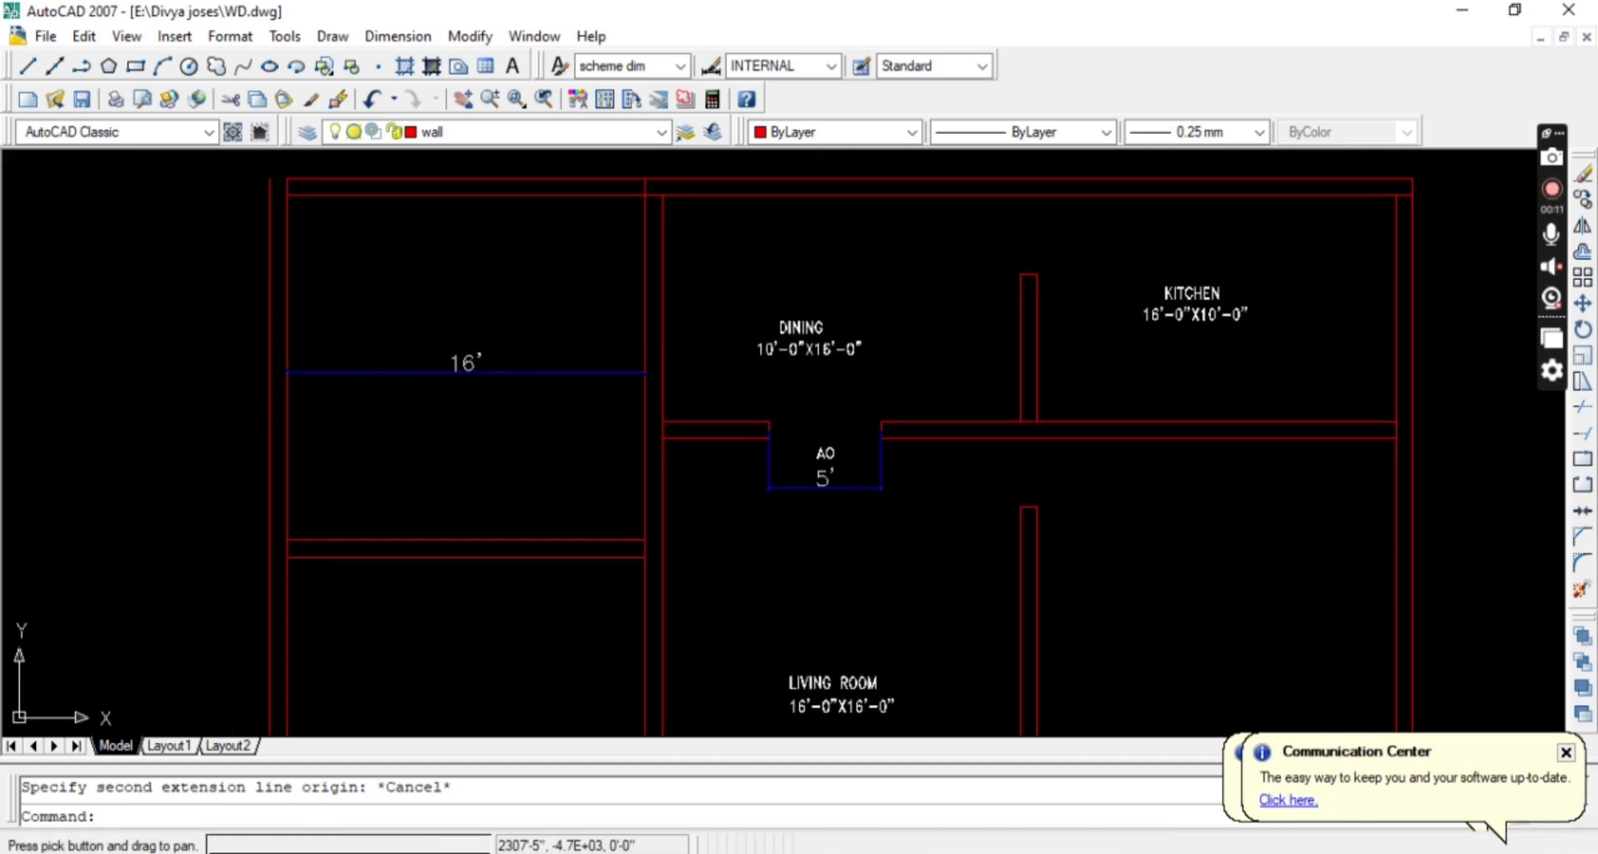
# Add a vertical linear dimension between the bottom and top inner wall lines of the unlabelled room left of the dining room.
pyautogui.press('Escape')
pyautogui.write('DLI')
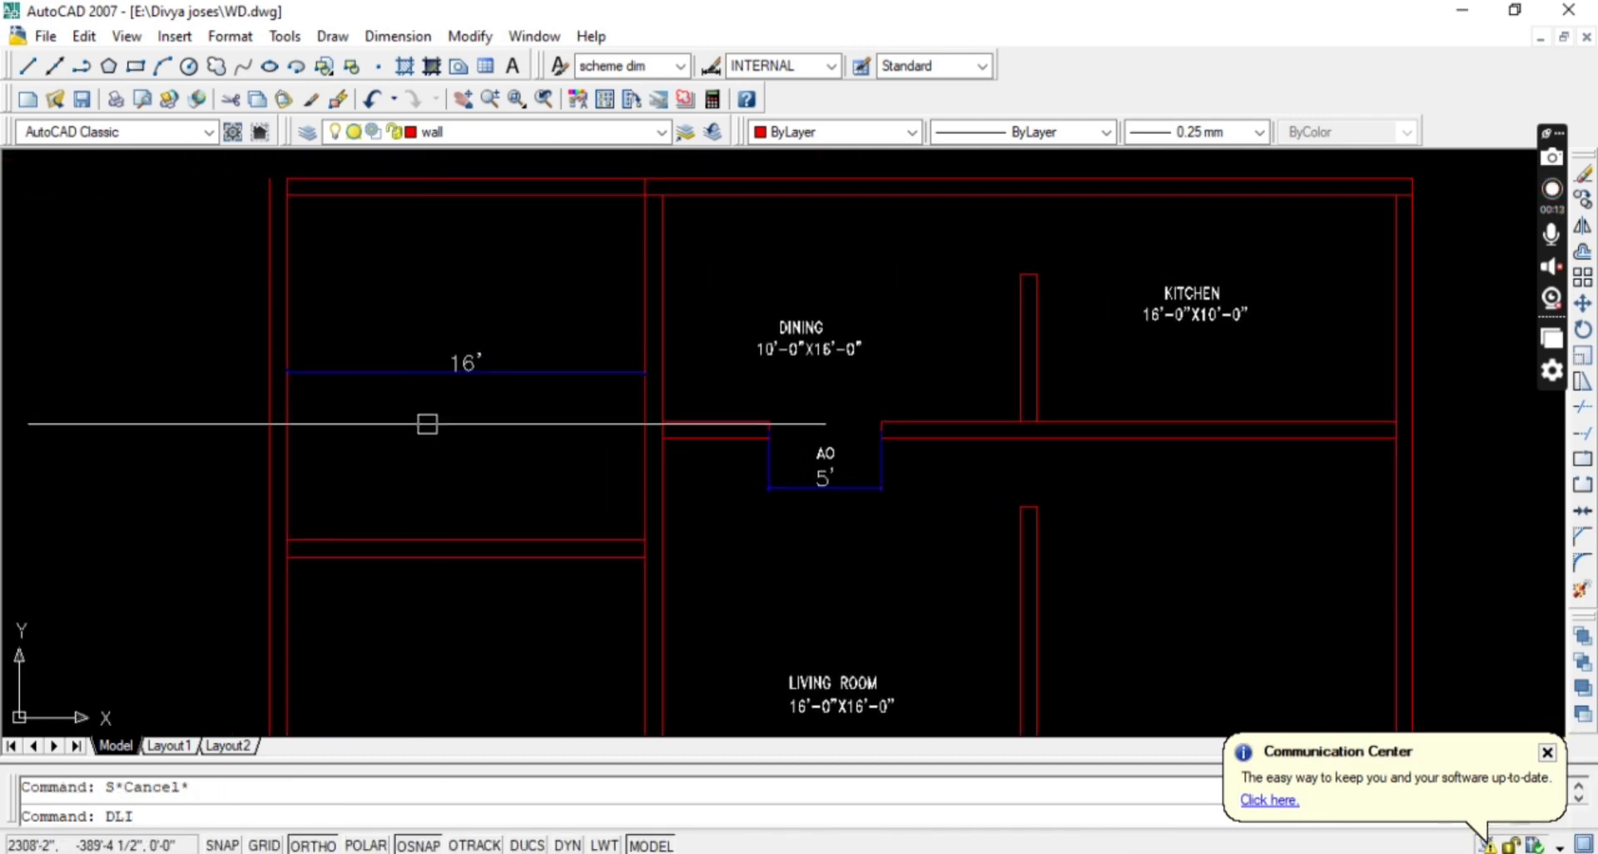
pyautogui.press('Return')
pyautogui.click(466, 541)
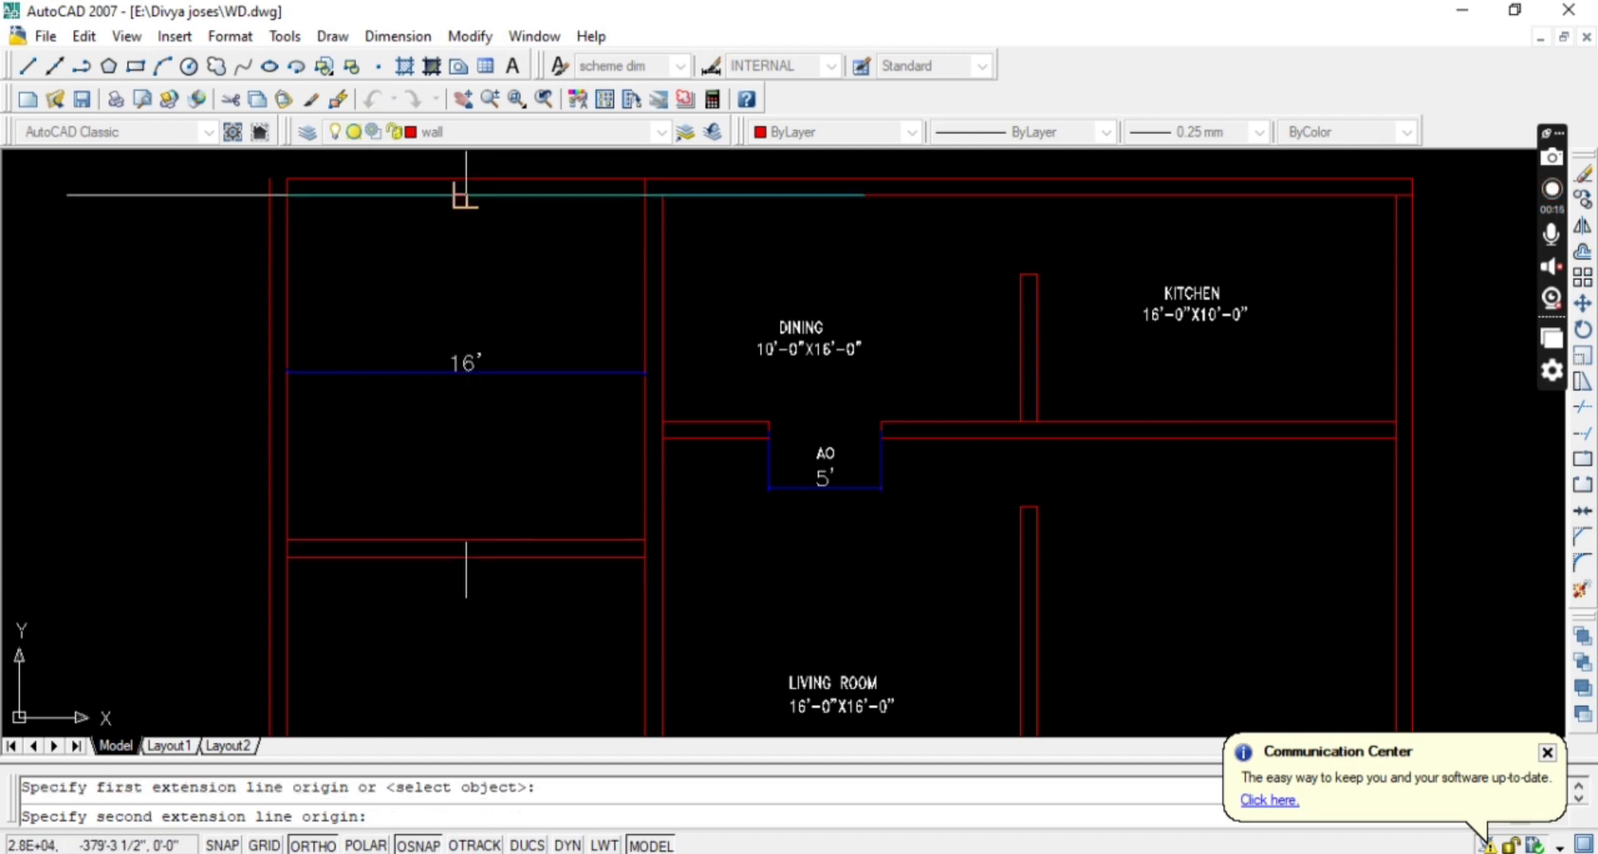
pyautogui.click(464, 195)
pyautogui.click(396, 392)
pyautogui.press('Escape')
# Move both lines of the unlabelled room's bottom wall 9" straight down.
pyautogui.moveTo(492, 482); pyautogui.dragTo(489, 420, button='middle')
pyautogui.click(570, 517)
pyautogui.click(524, 458)
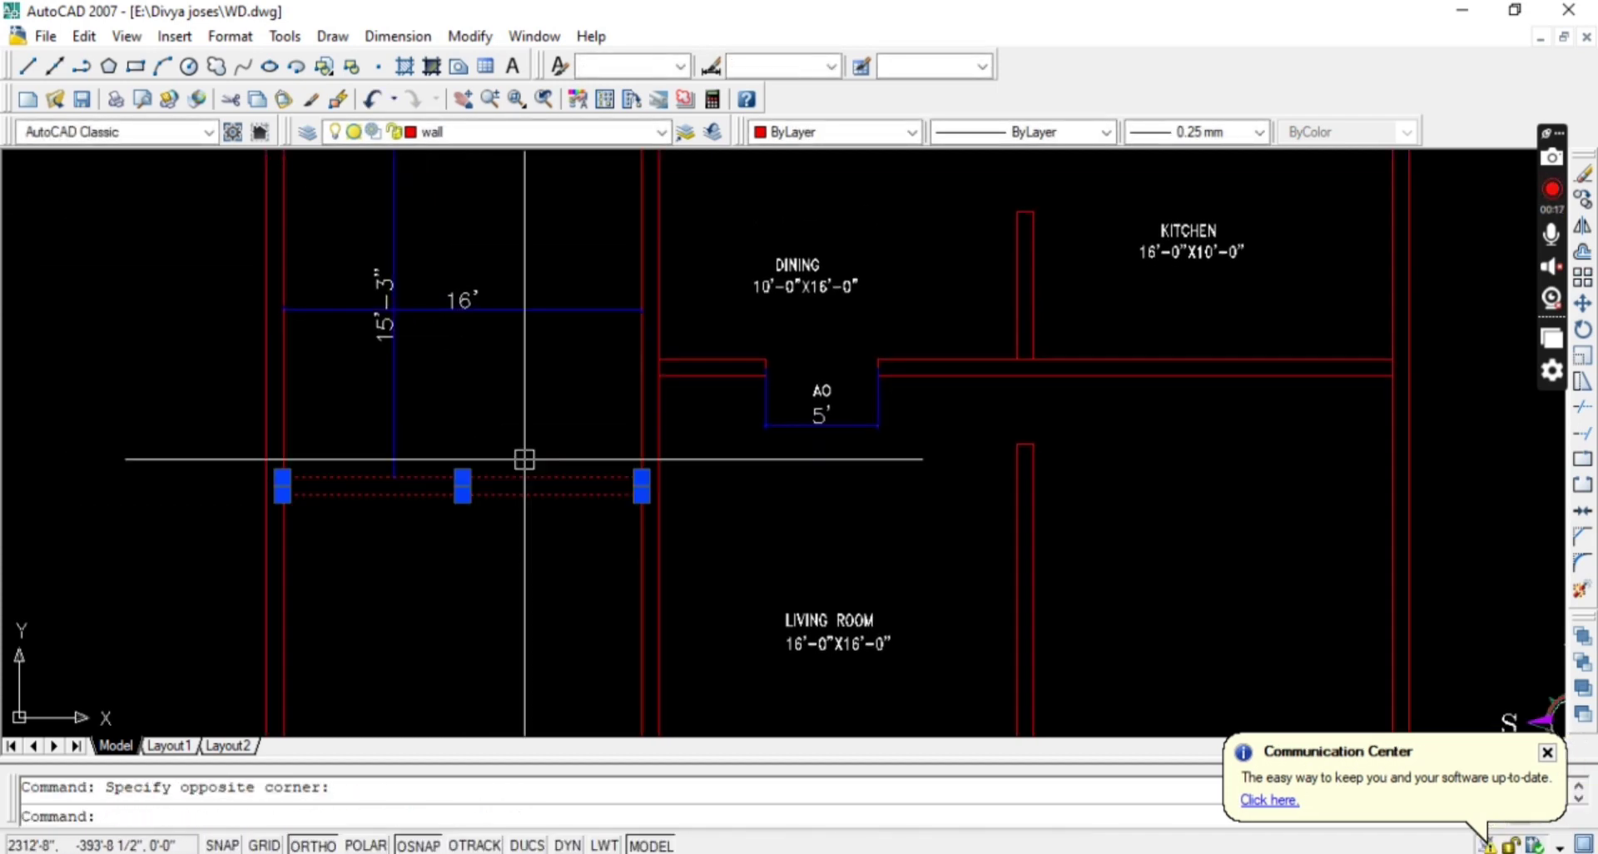
pyautogui.write('M')
pyautogui.press('Return')
pyautogui.click(540, 421)
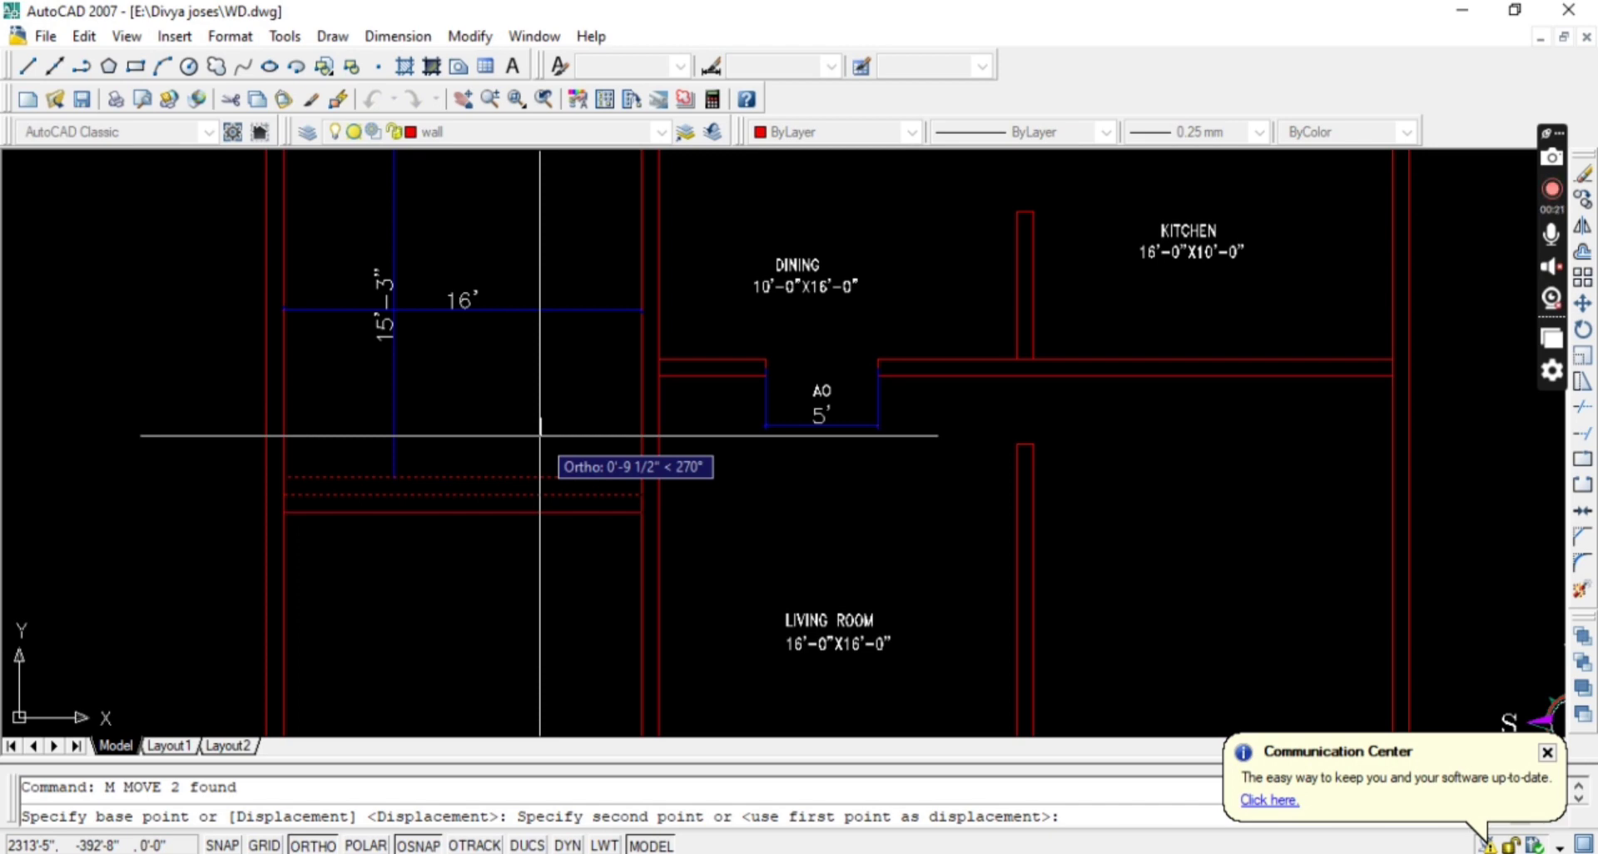
pyautogui.write('9')
pyautogui.press('Return')
pyautogui.scroll(-2, 539, 437)
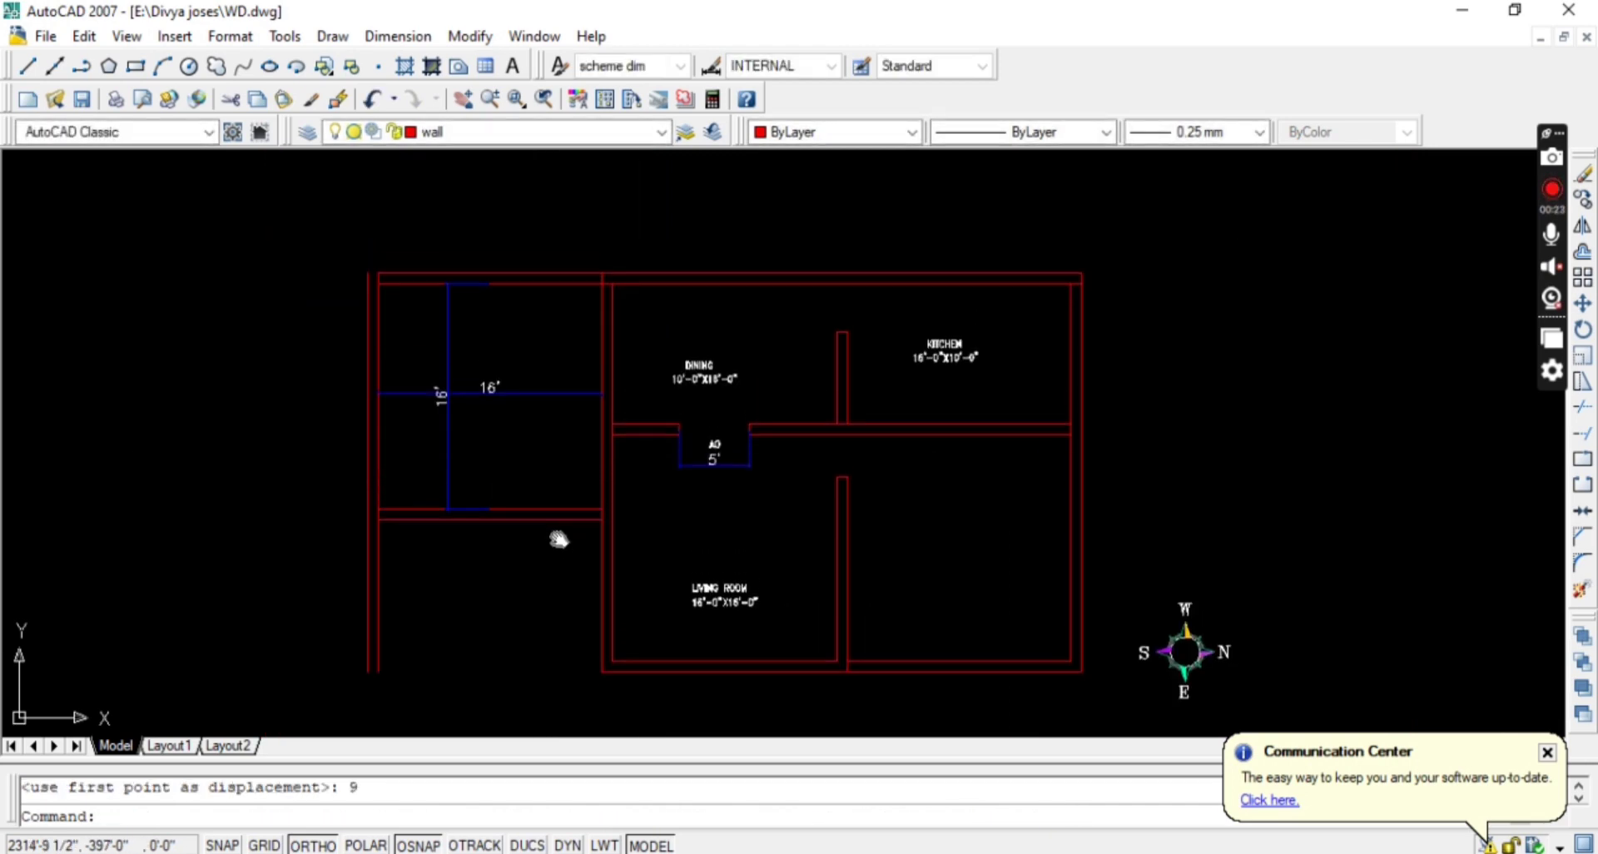
pyautogui.press('Escape')
# Extend the upper line of the dining room's bottom wall, left of the opening, across the side wall to its far line.
pyautogui.scroll(2, 587, 314)
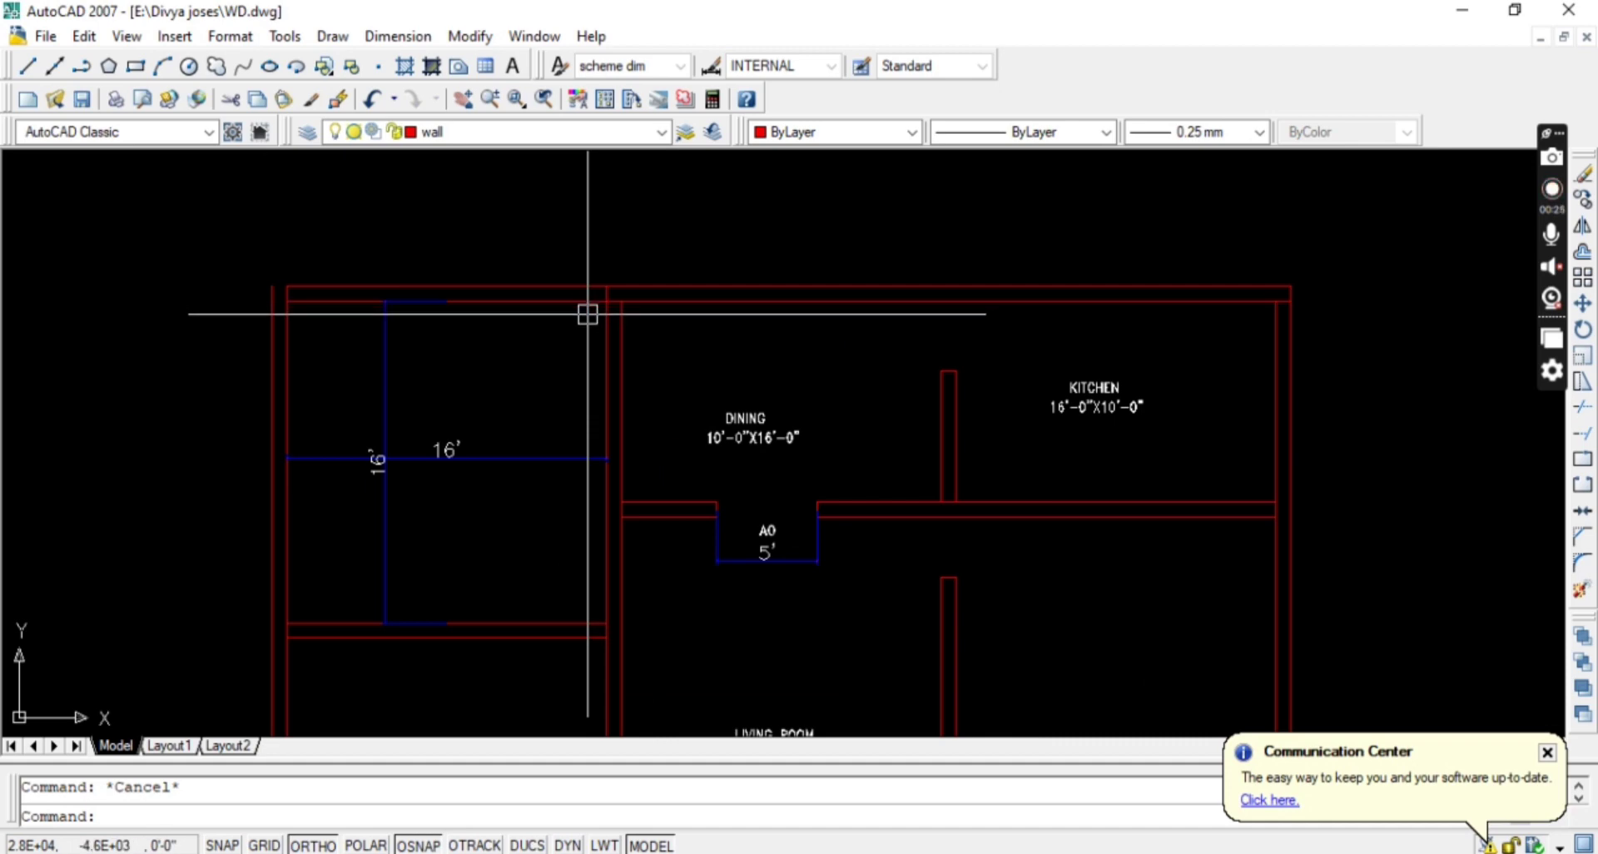
pyautogui.moveTo(640, 414); pyautogui.dragTo(604, 303, button='middle')
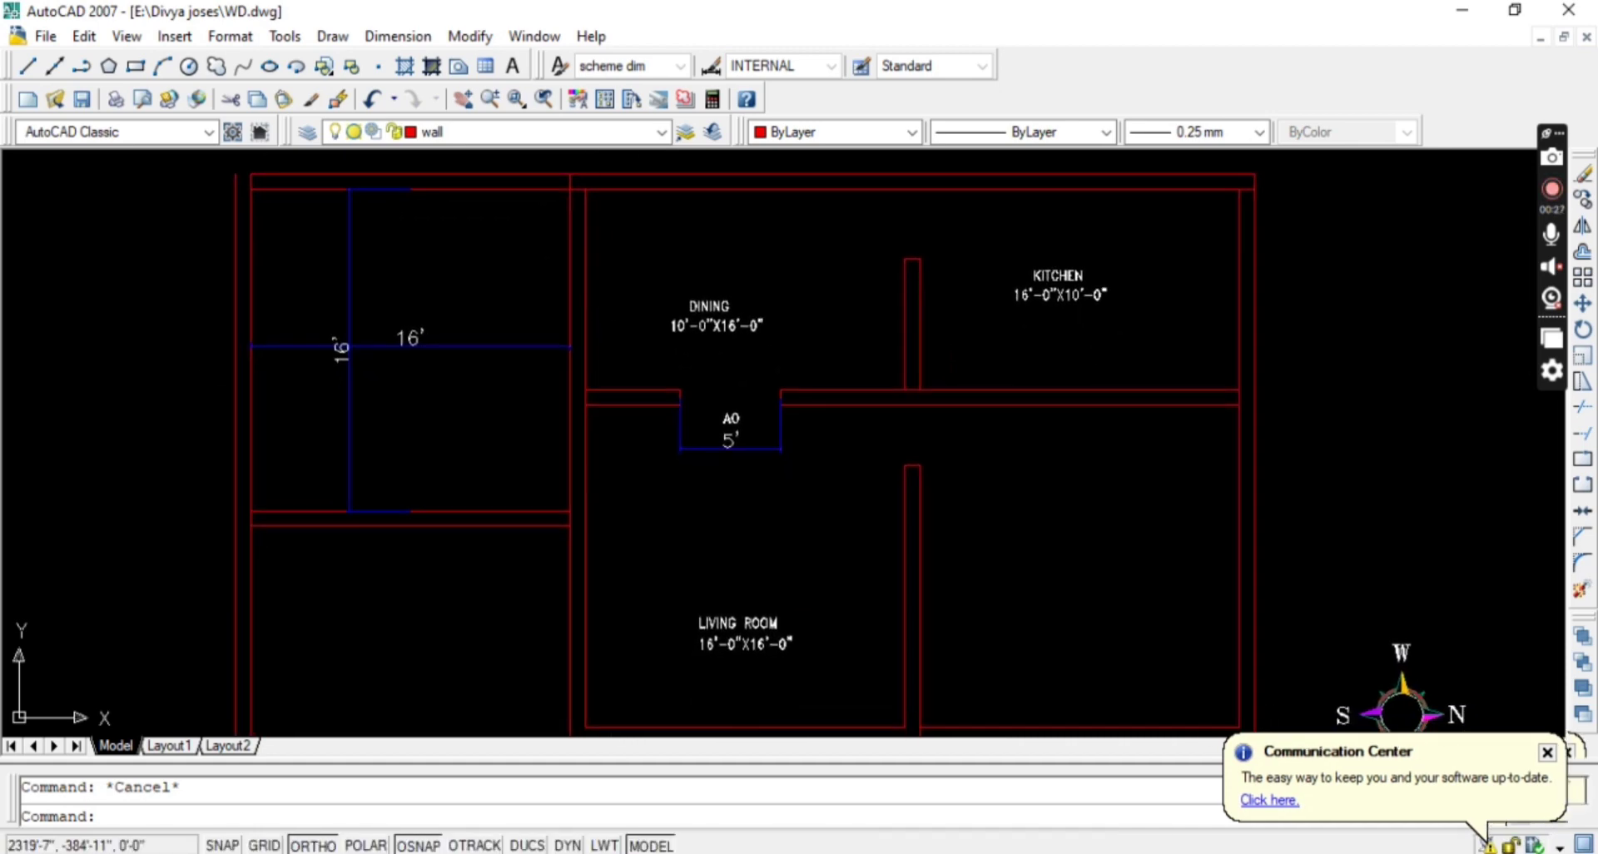
pyautogui.scroll(3, 582, 358)
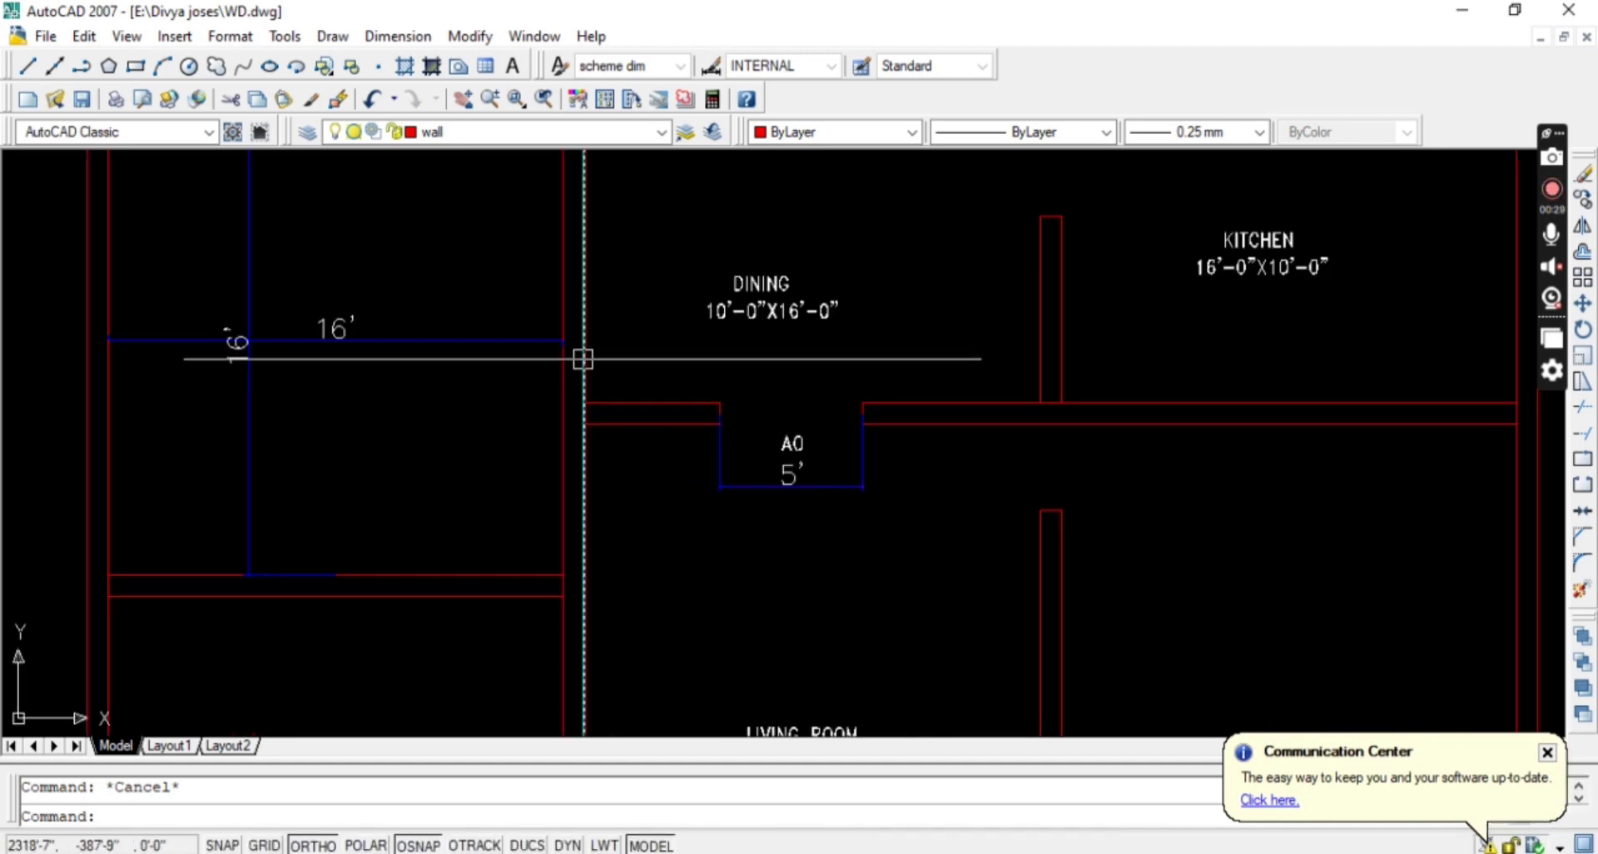
pyautogui.write('EX')
pyautogui.press('space')
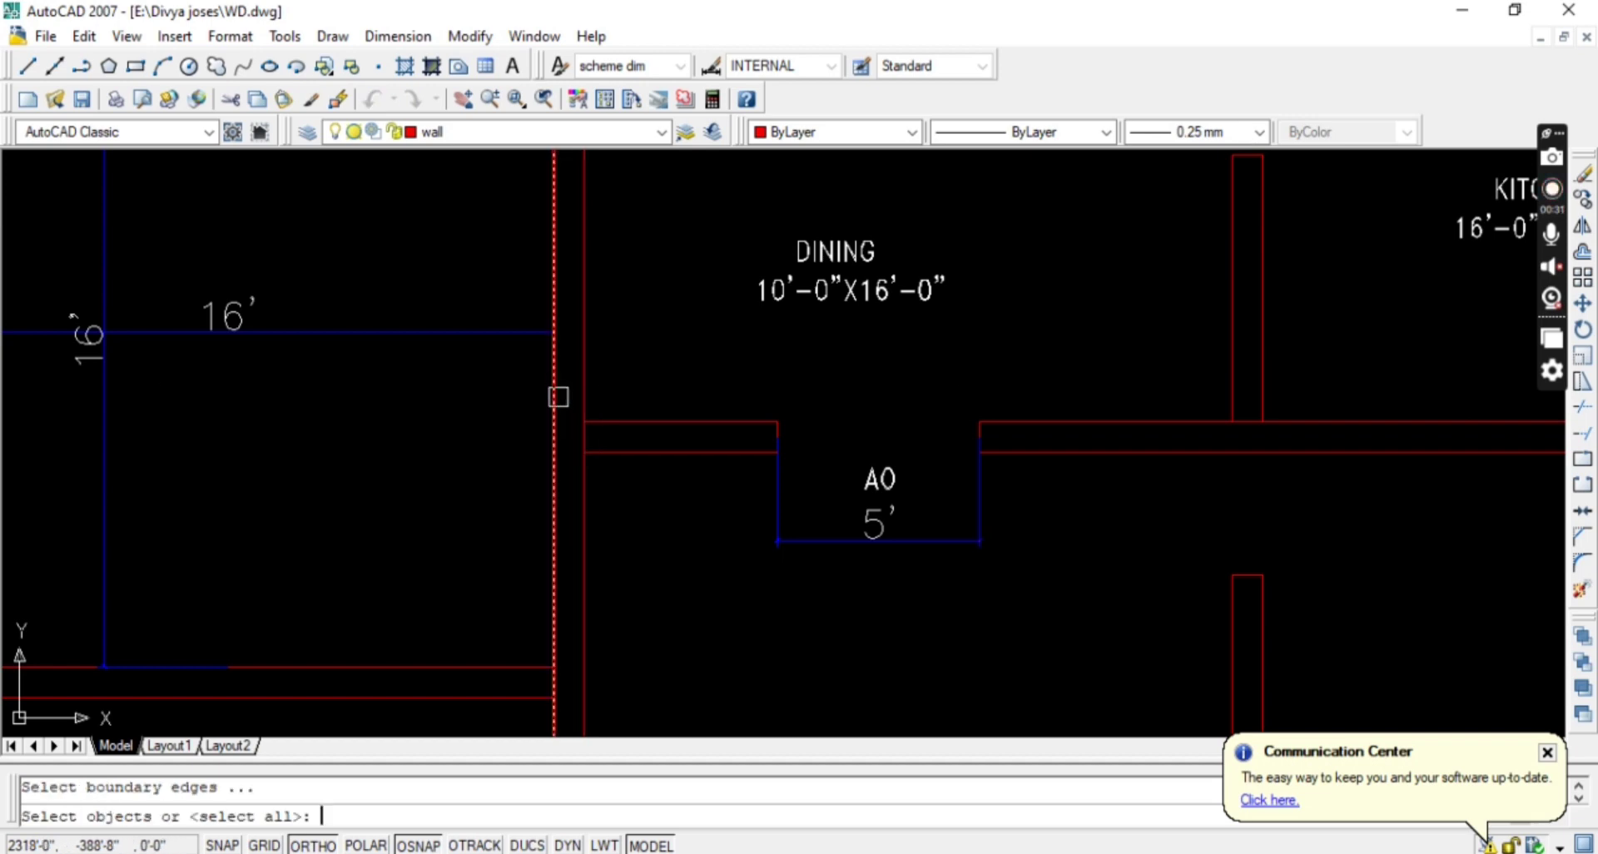
pyautogui.click(555, 397)
pyautogui.press('space')
pyautogui.click(614, 422)
pyautogui.press('Escape')
# Offset the extended dining wall line 3' upward.
pyautogui.write('O')
pyautogui.press('space')
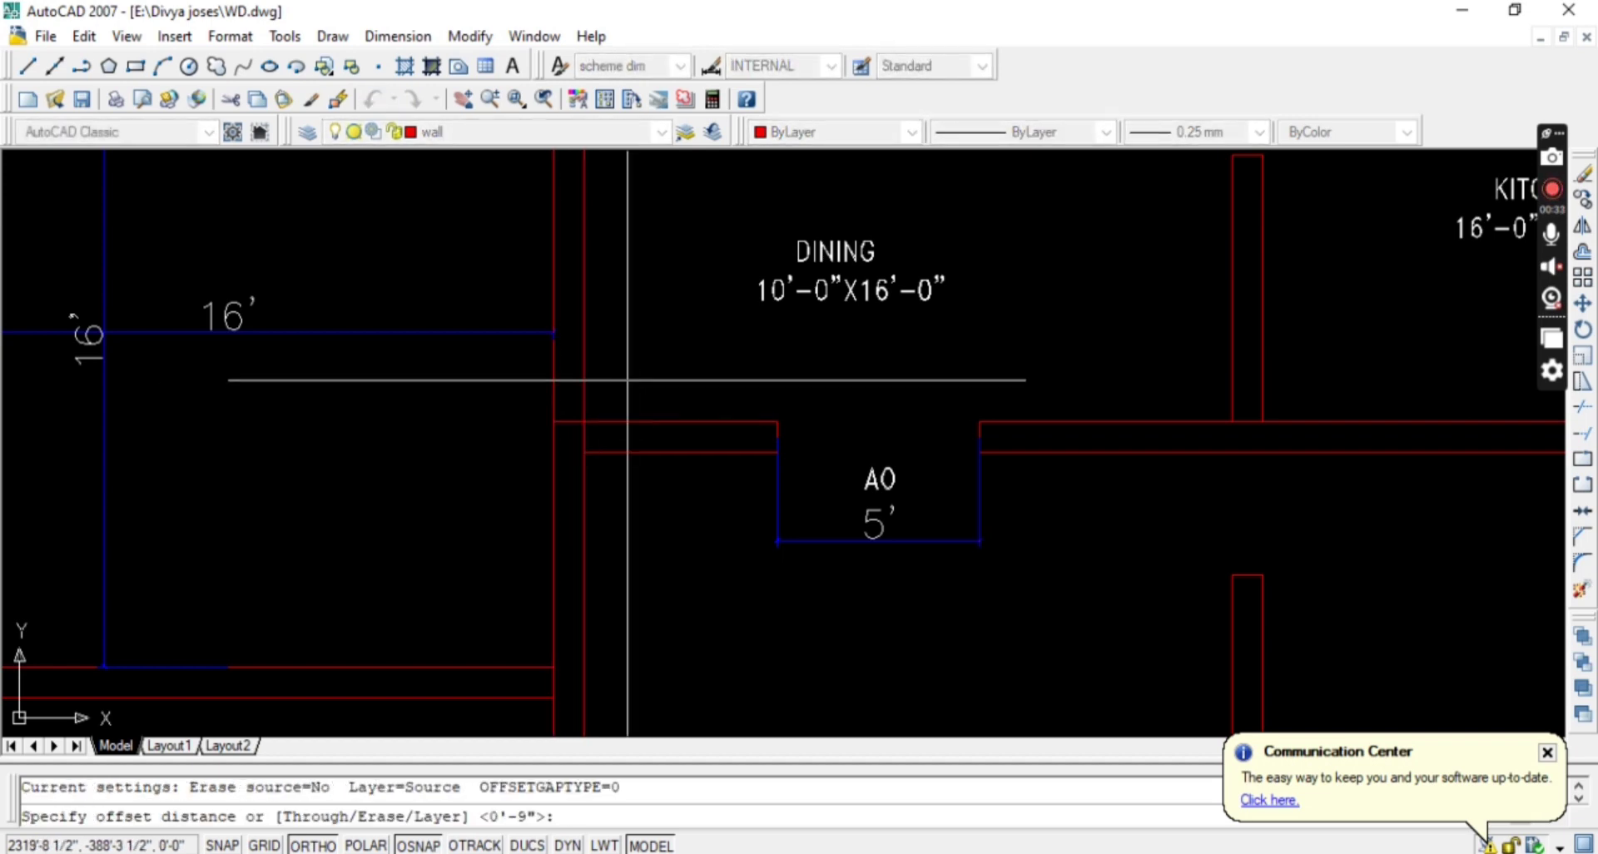
pyautogui.write("3'")
pyautogui.press('space')
pyautogui.click(635, 421)
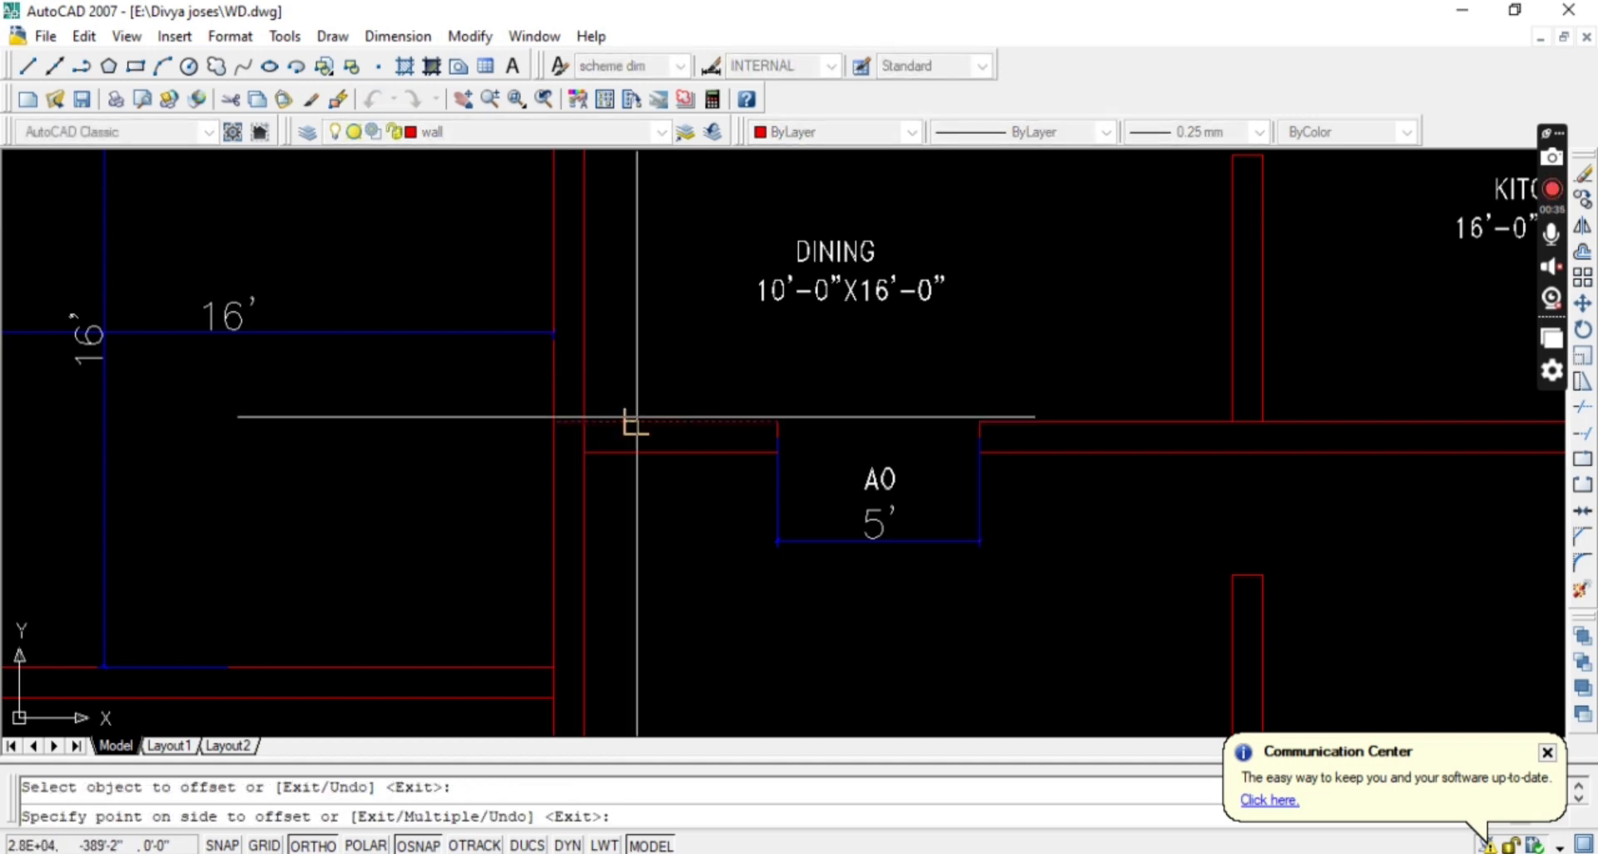
pyautogui.click(630, 350)
pyautogui.press('Escape')
# Move the offset line in the dining room 6" straight up.
pyautogui.click(631, 344)
pyautogui.click(628, 271)
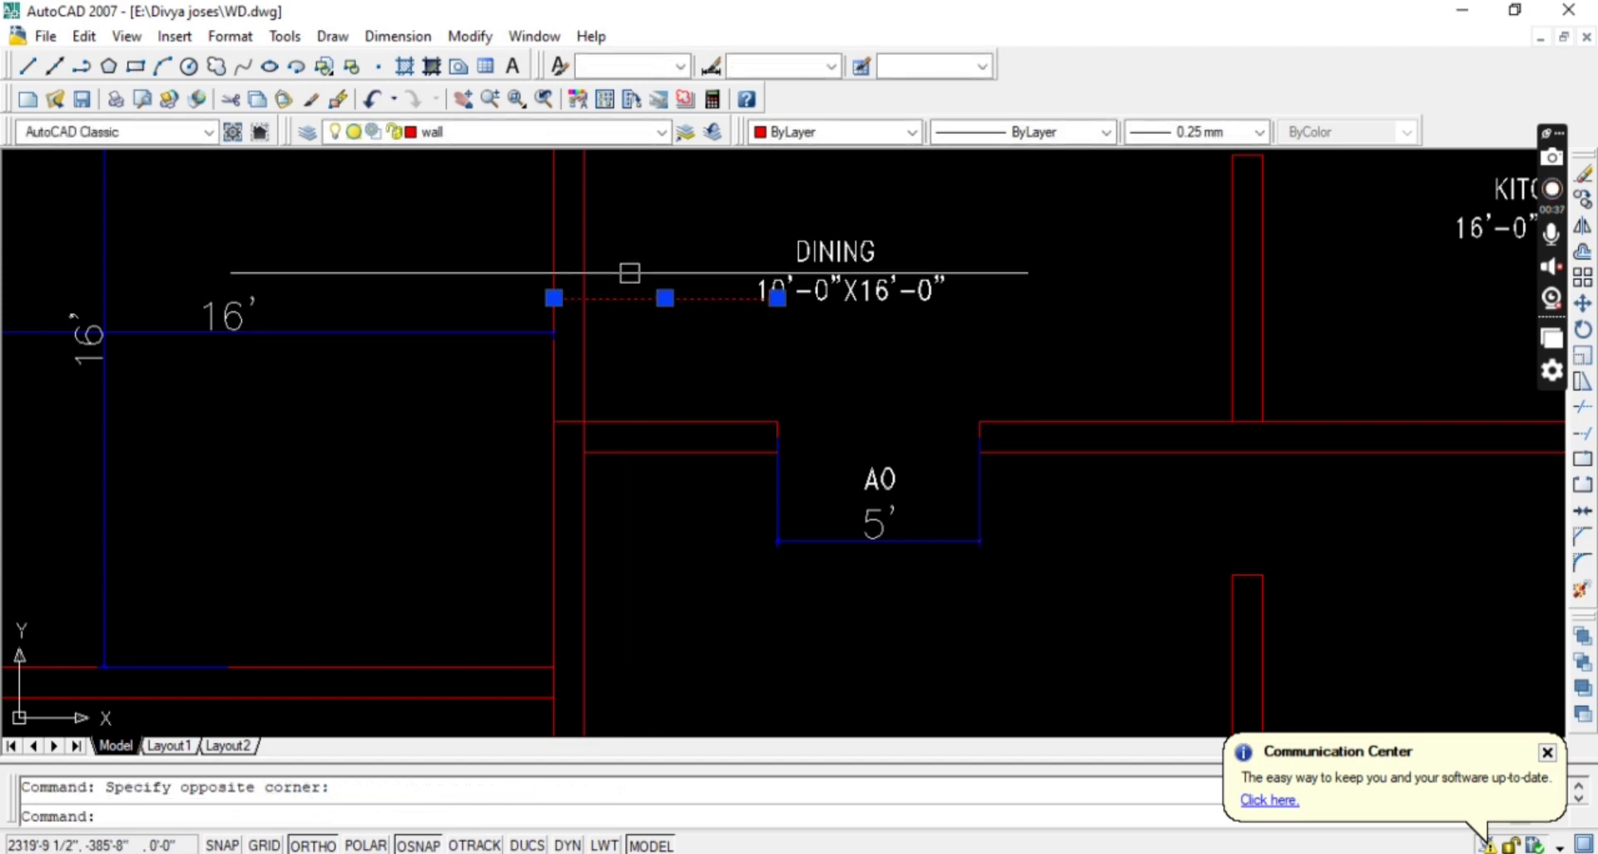
pyautogui.write('M')
pyautogui.press('space')
pyautogui.click(633, 274)
pyautogui.write('6')
pyautogui.press('space')
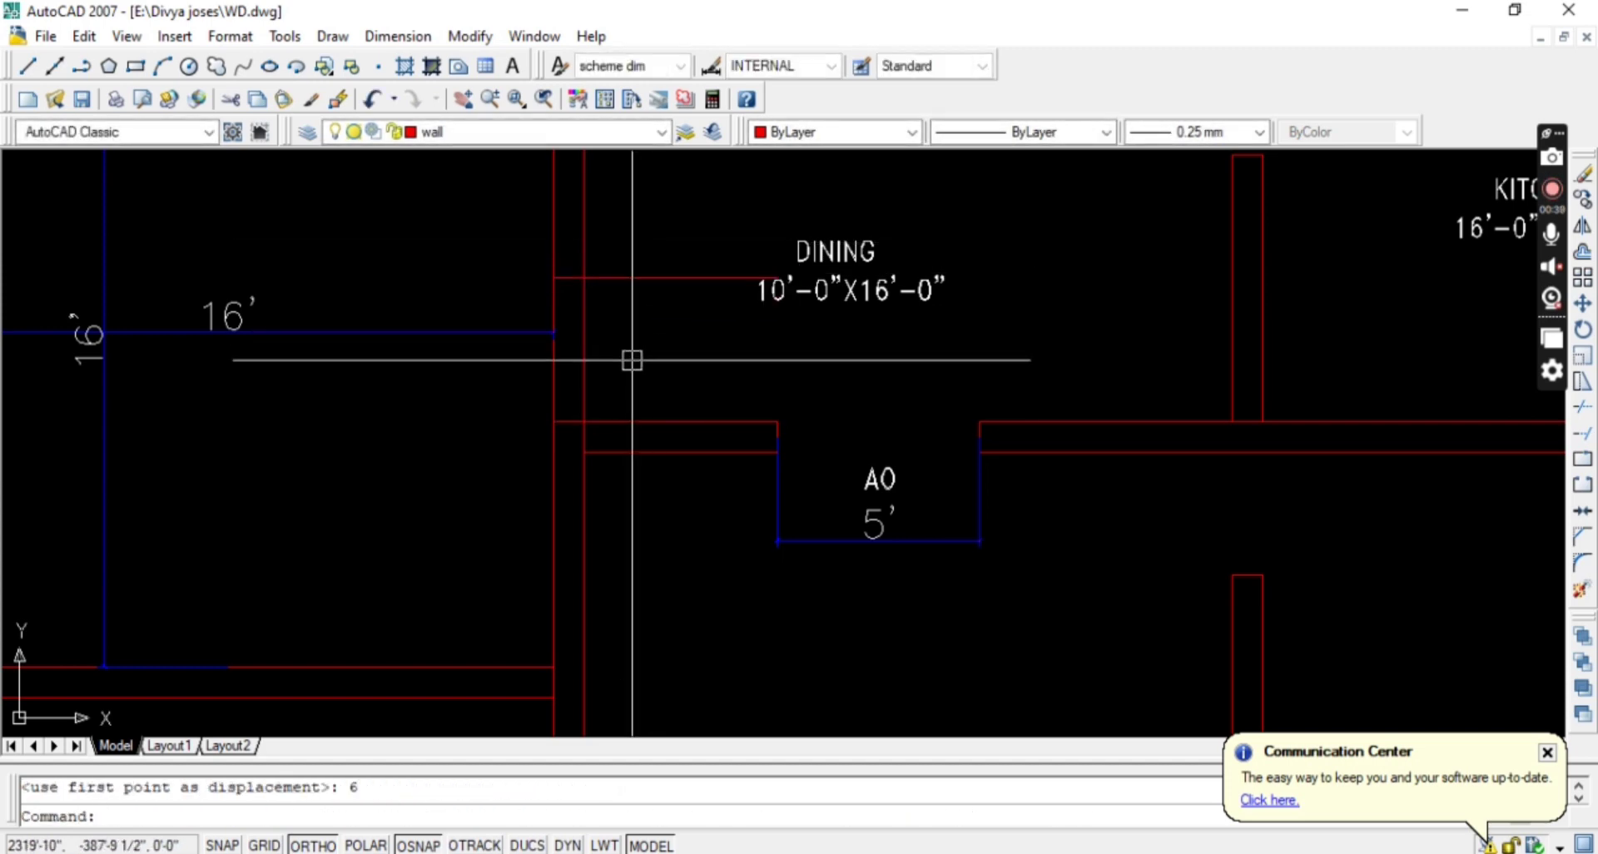
# Trim the side wall lines left of the dining area to open a doorway into the 16' square room.
pyautogui.write('tr')
pyautogui.press('space')
pyautogui.press('space')
pyautogui.click(630, 320)
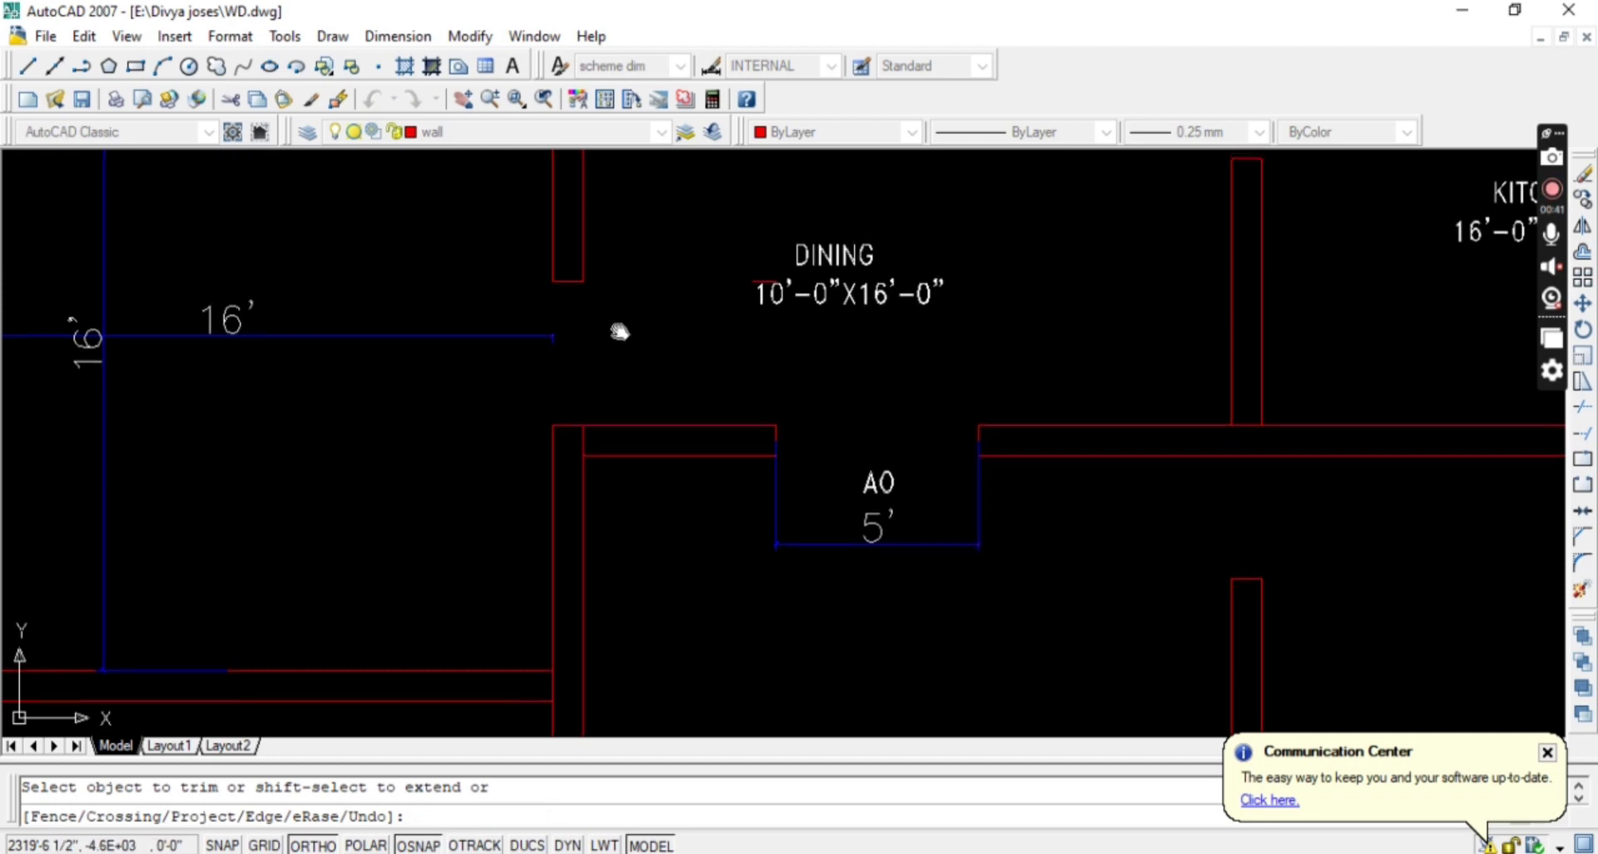
# Delete the short leftover line segment beside the dining size text.
pyautogui.moveTo(620, 332); pyautogui.dragTo(673, 399, button='middle')
pyautogui.scroll(3, 844, 337)
pyautogui.press('Escape')
pyautogui.click(804, 347)
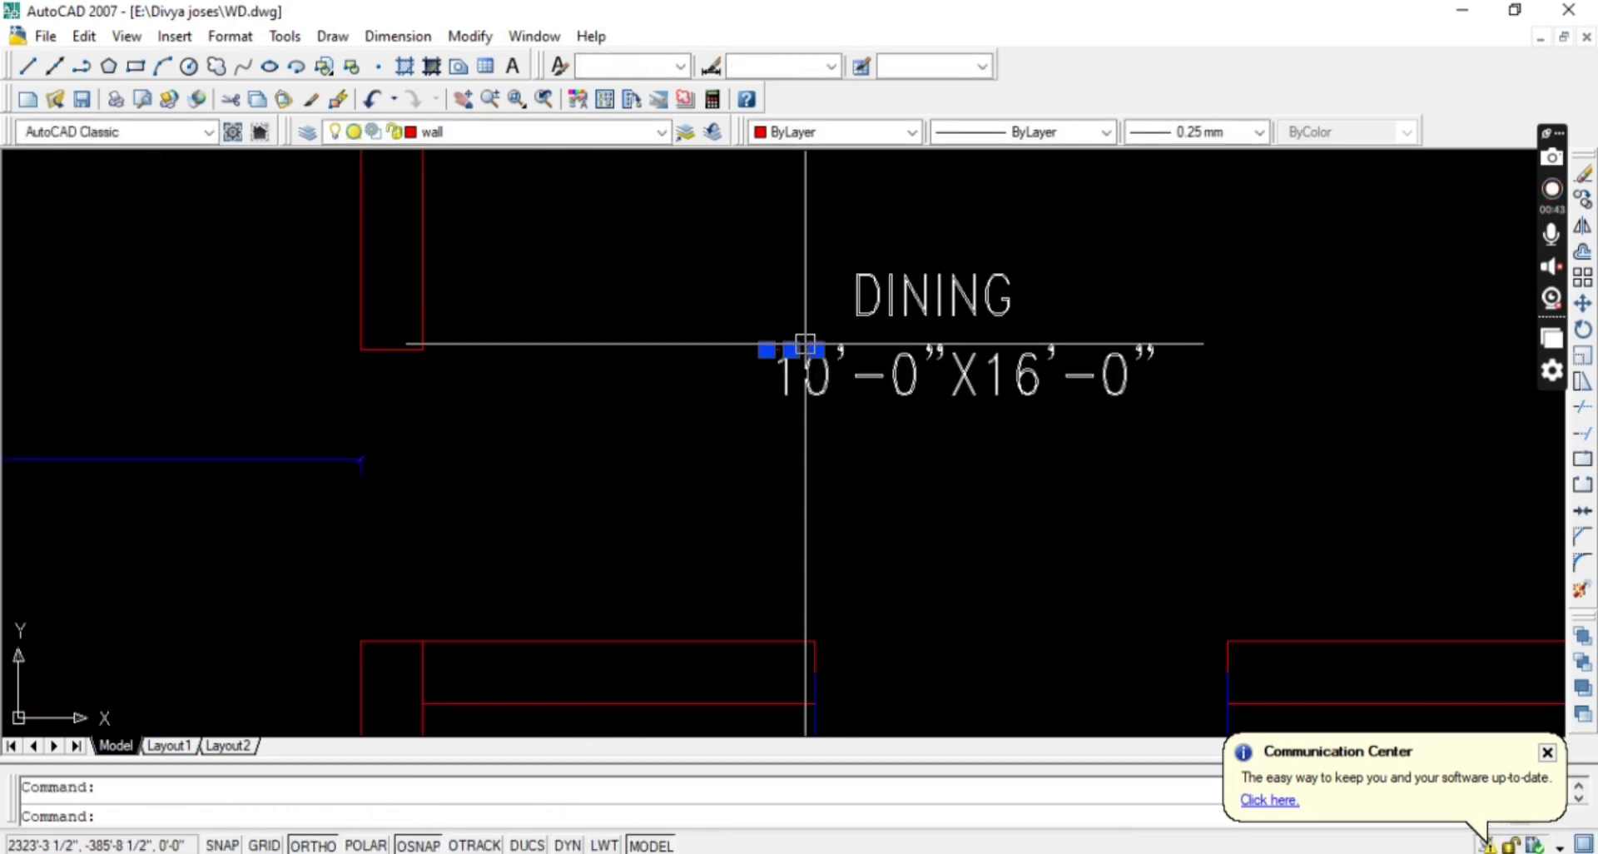
pyautogui.scroll(-4, 788, 366)
pyautogui.press('Delete')
# Delete the horizontal and vertical 16' dimensions from the square room.
pyautogui.scroll(1, 604, 447)
pyautogui.click(588, 439)
pyautogui.click(361, 353)
pyautogui.press('Delete')
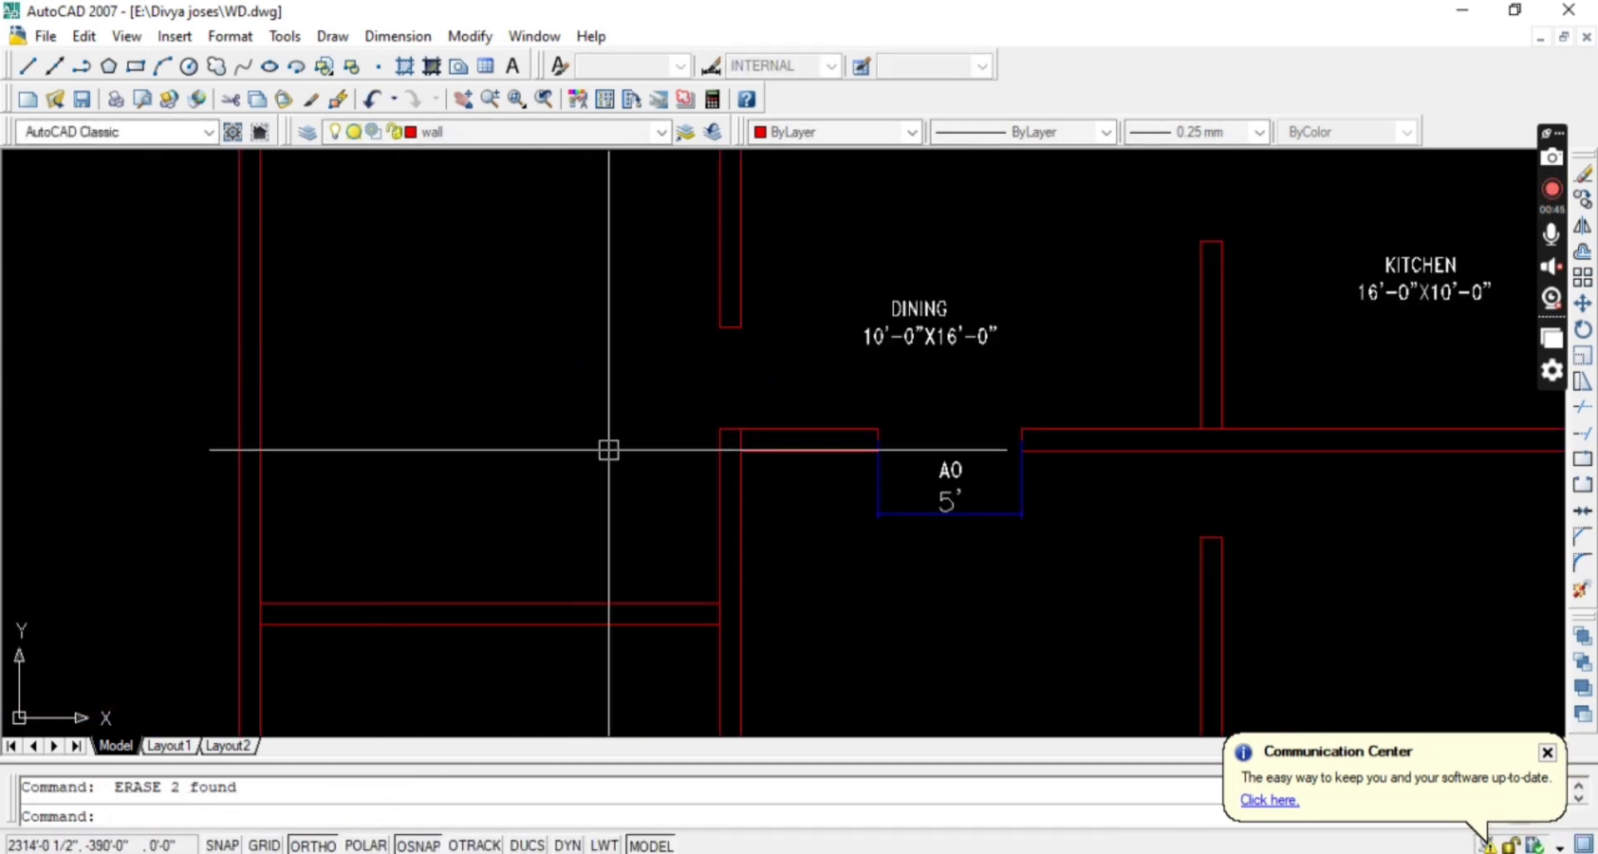
# Copy the living room's name and 16'-0"X16'-0" size text into the square room left of the dining area.
pyautogui.scroll(-4, 610, 450)
pyautogui.scroll(3, 768, 564)
pyautogui.moveTo(956, 391)
pyautogui.mouseDown(button='middle')
pyautogui.moveTo(908, 498)
pyautogui.moveTo(978, 401)
pyautogui.mouseUp(button='middle')
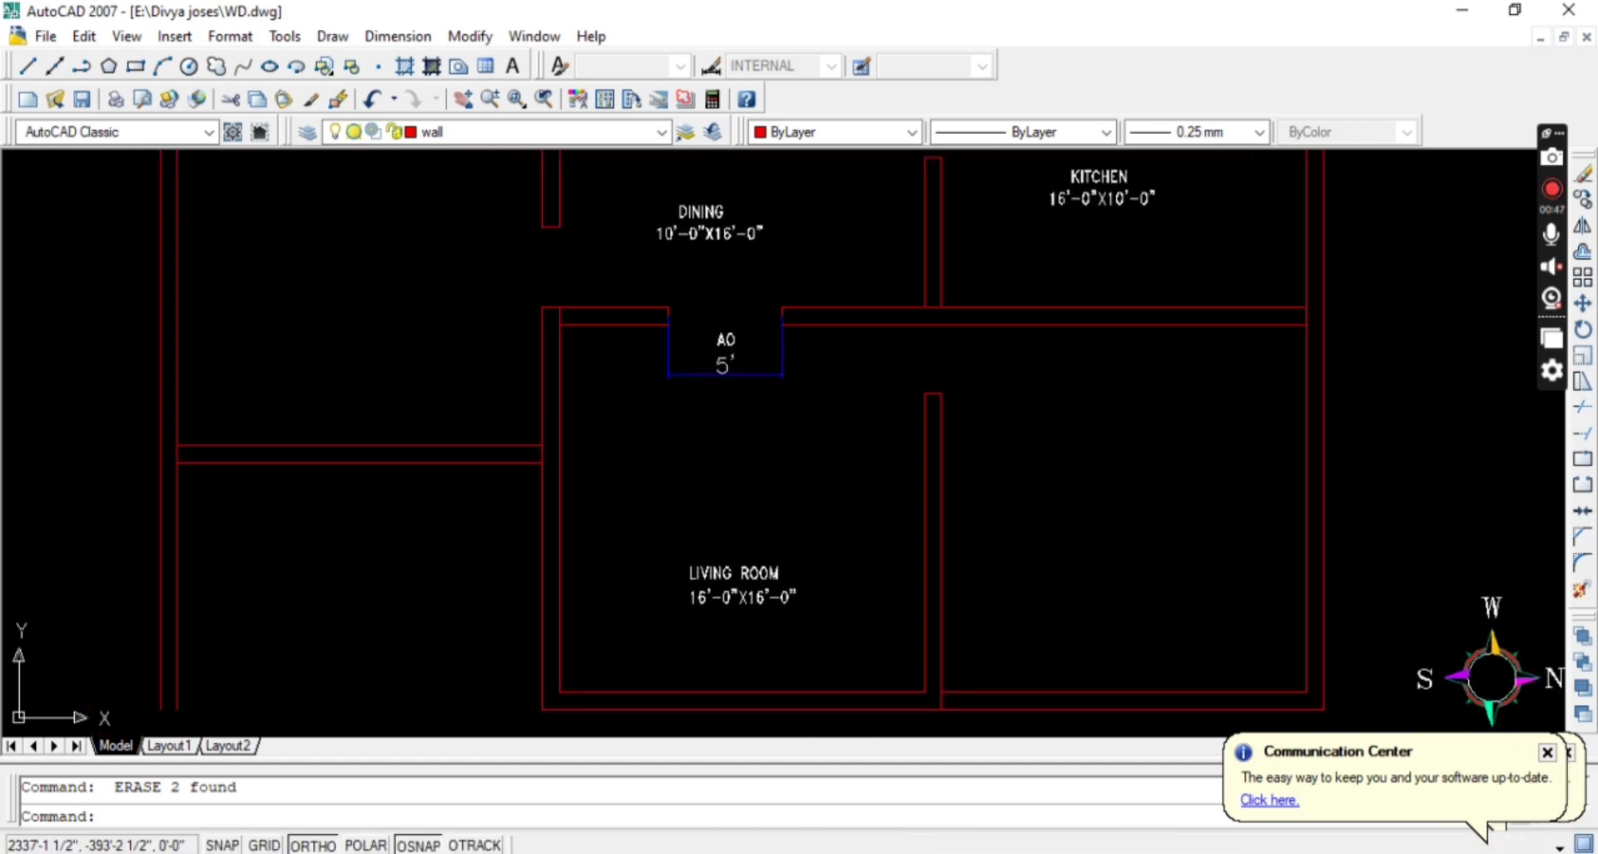
pyautogui.click(841, 660)
pyautogui.click(763, 582)
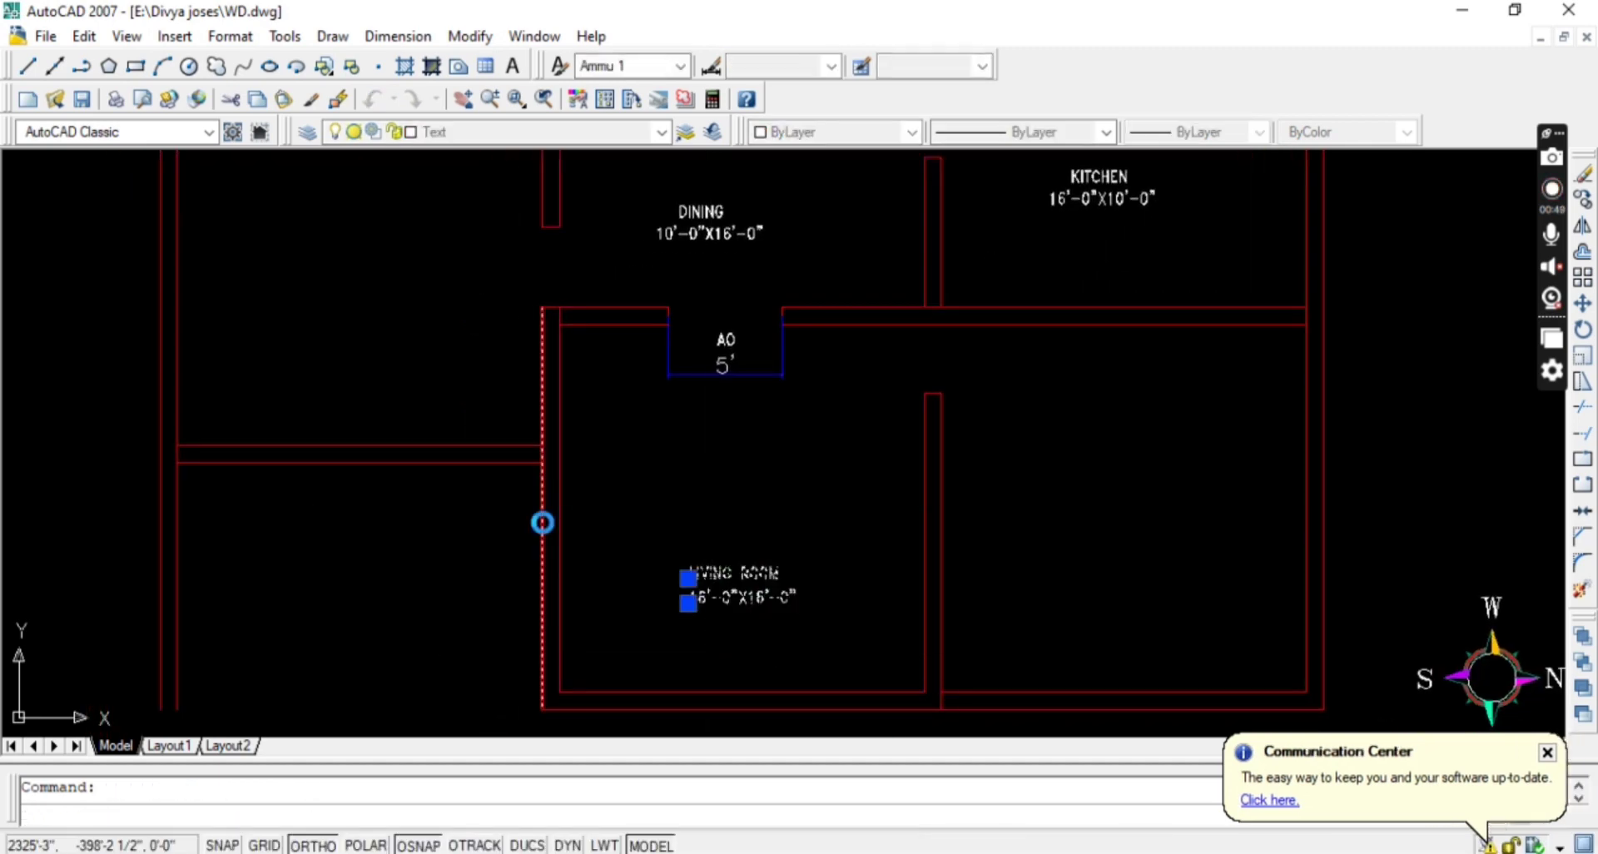
pyautogui.scroll(-4, 542, 521)
pyautogui.hotkey('ctrl', 'v')
pyautogui.scroll(3, 473, 437)
pyautogui.click(475, 391)
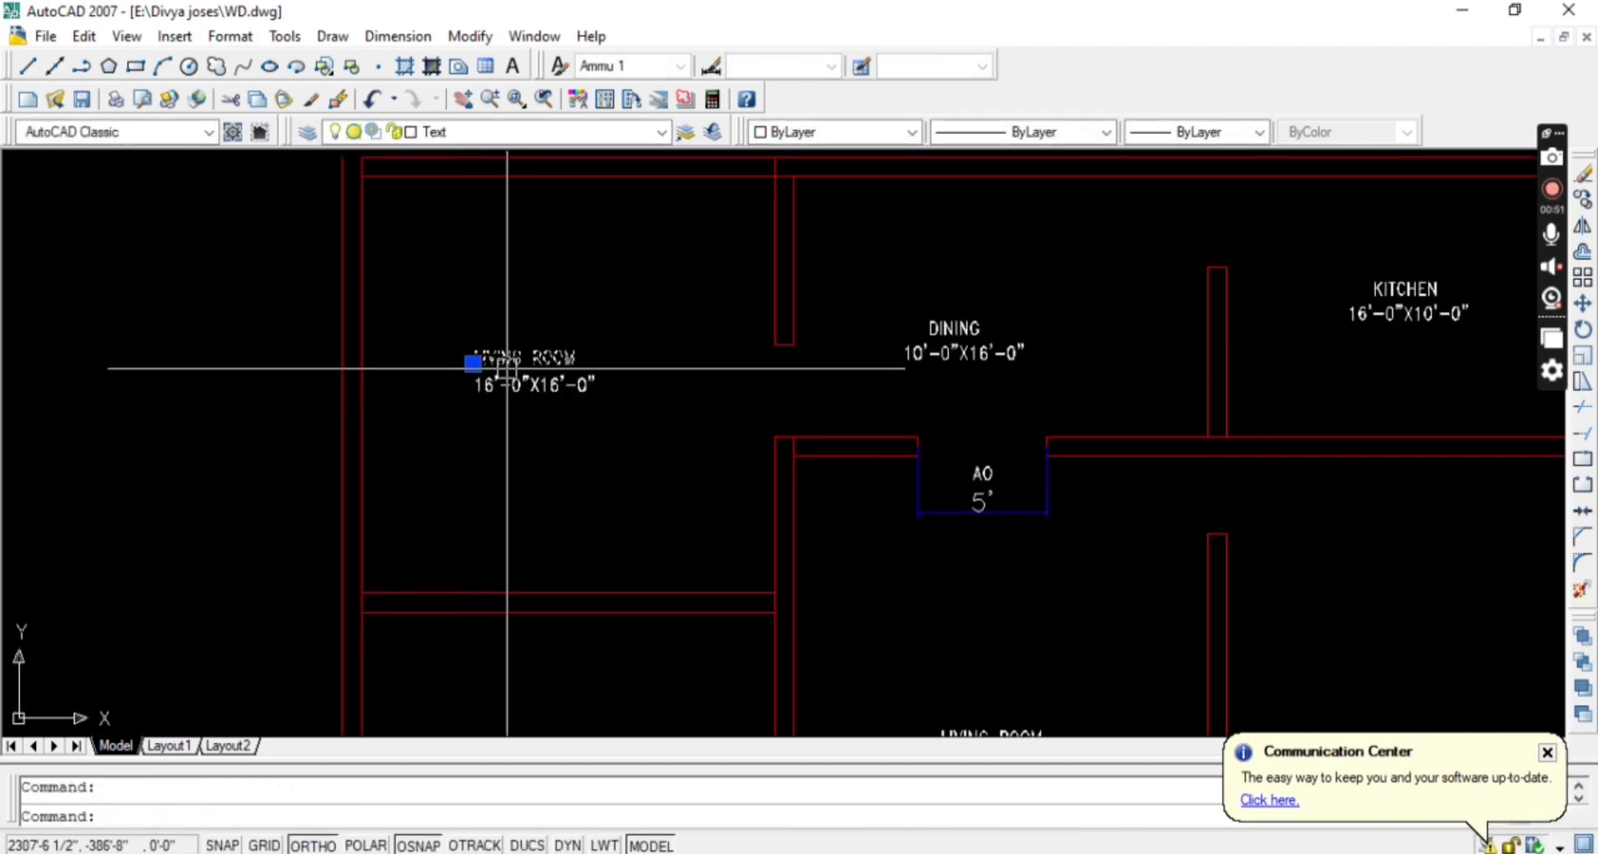
# Change the copied room name to MASTER BEDROOM.
pyautogui.doubleClick(487, 360)
pyautogui.write('MASTE')
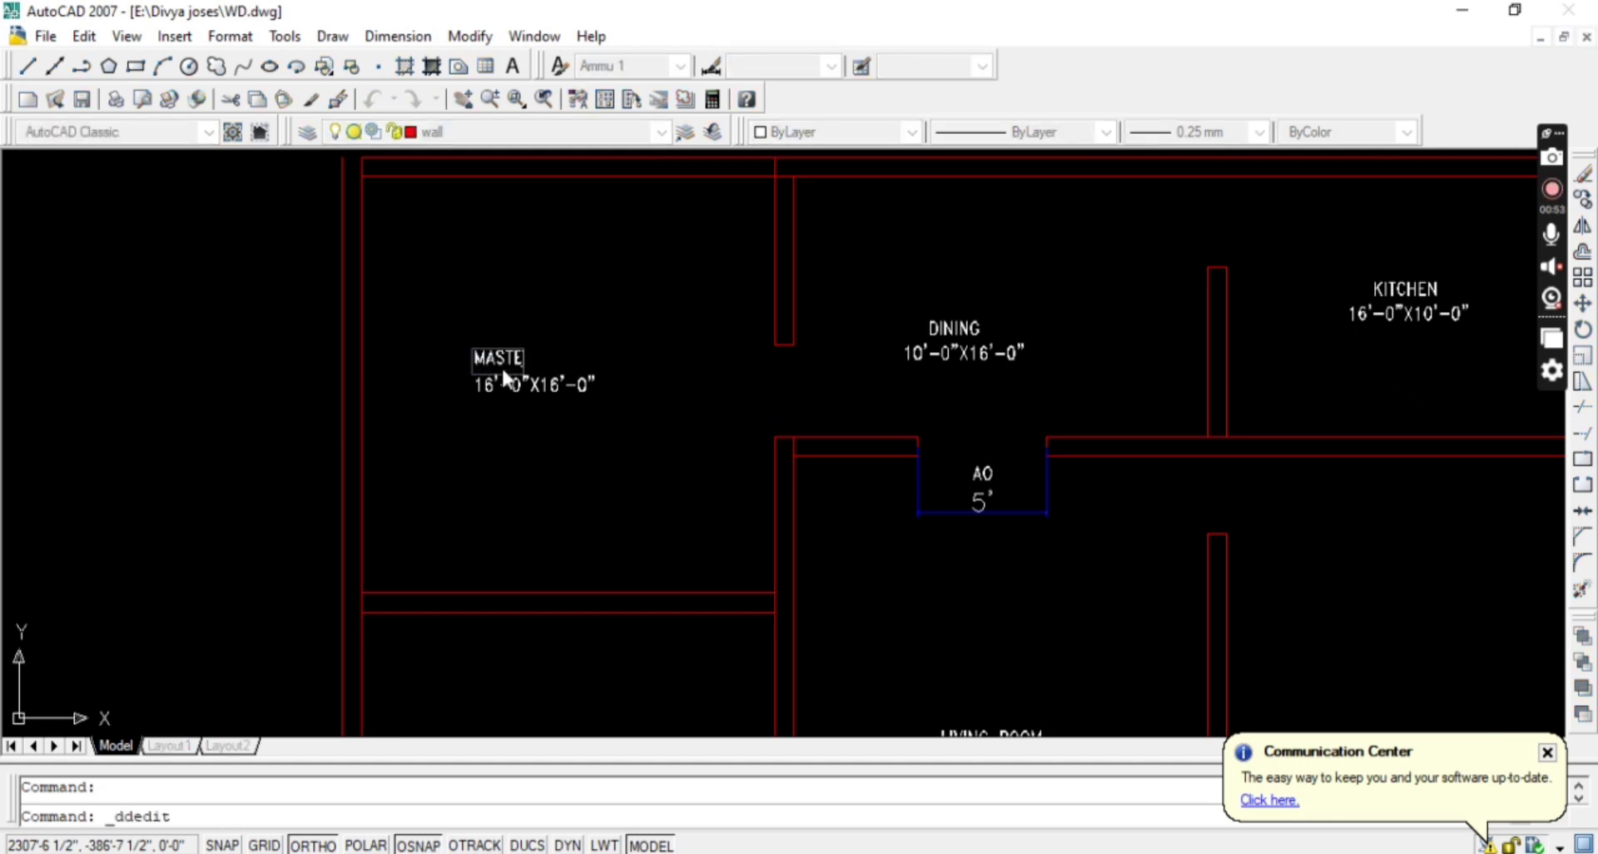
pyautogui.write('R BEDROOM')
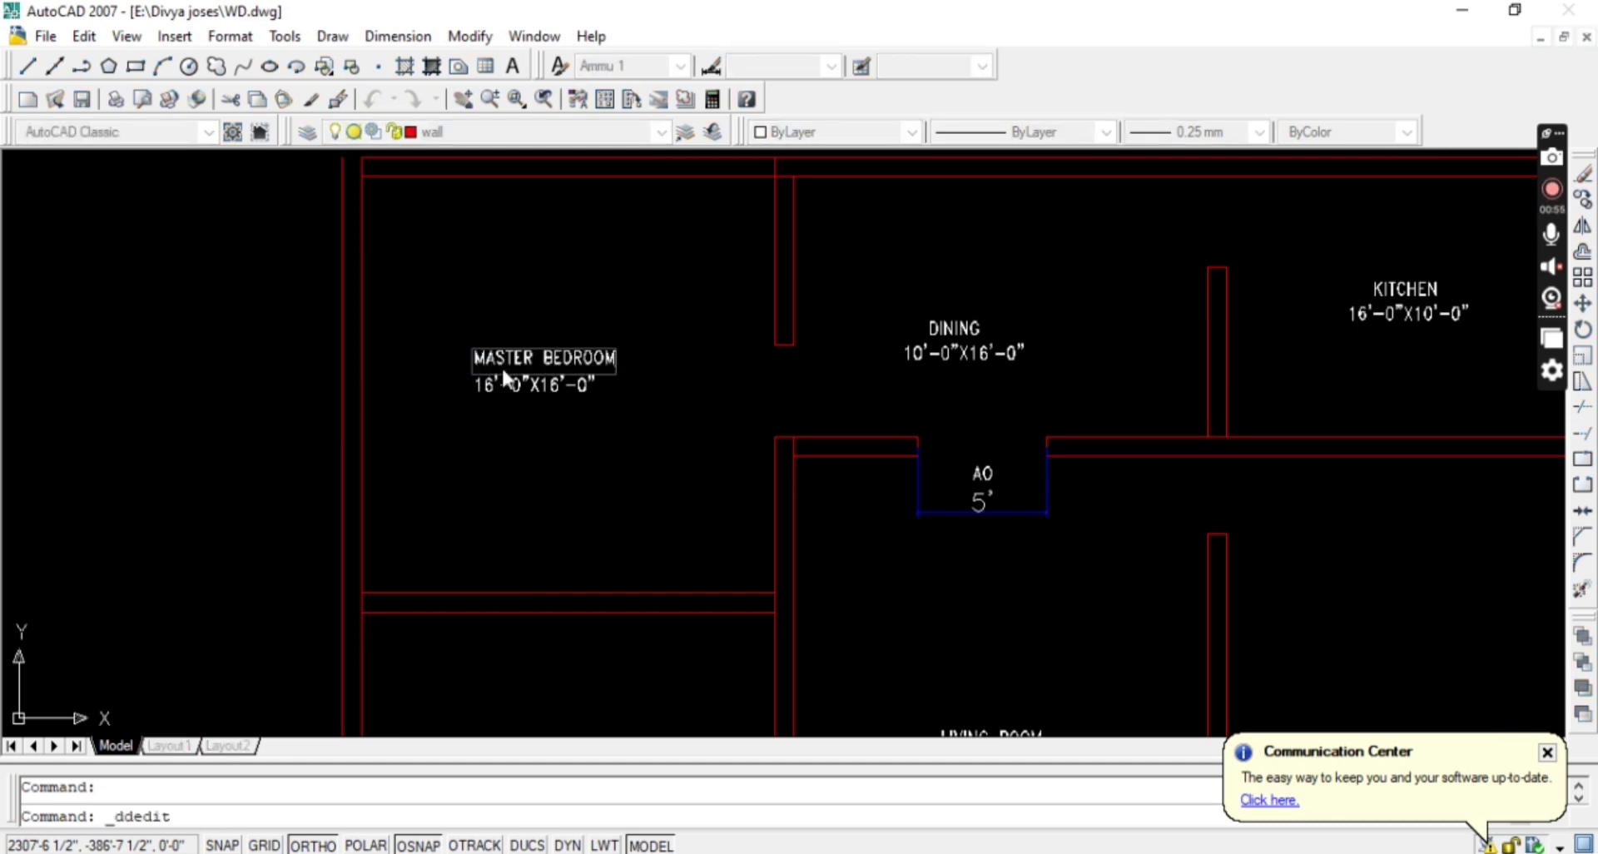
pyautogui.press('Return')
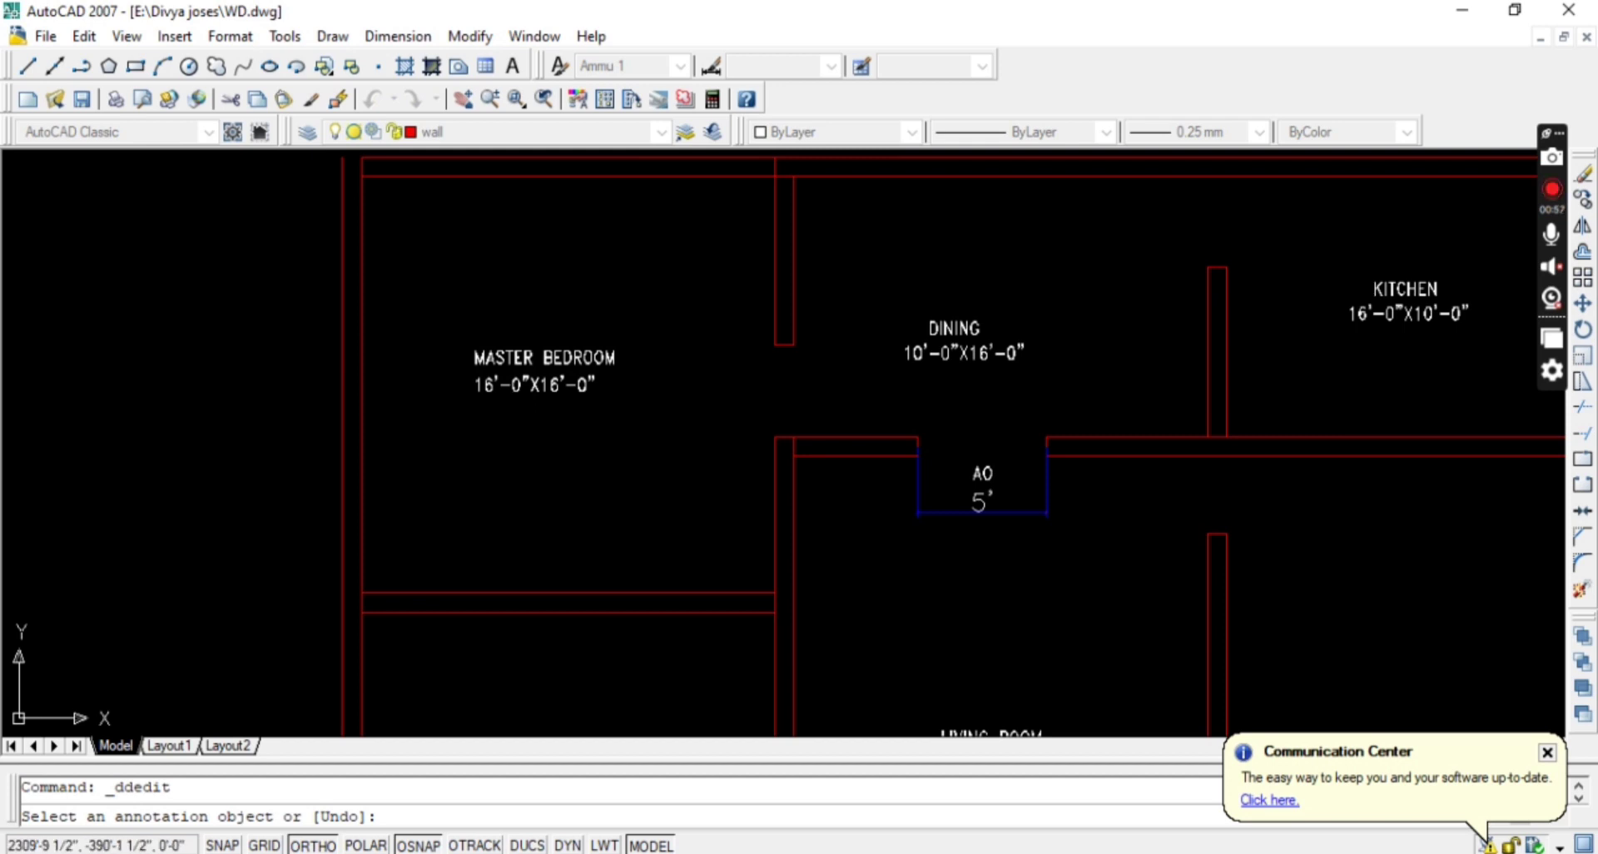
pyautogui.press('Escape')
# Fillet the inner and outer wall lines at the master bedroom's upper-left corner into clean joints.
pyautogui.scroll(3, 533, 366)
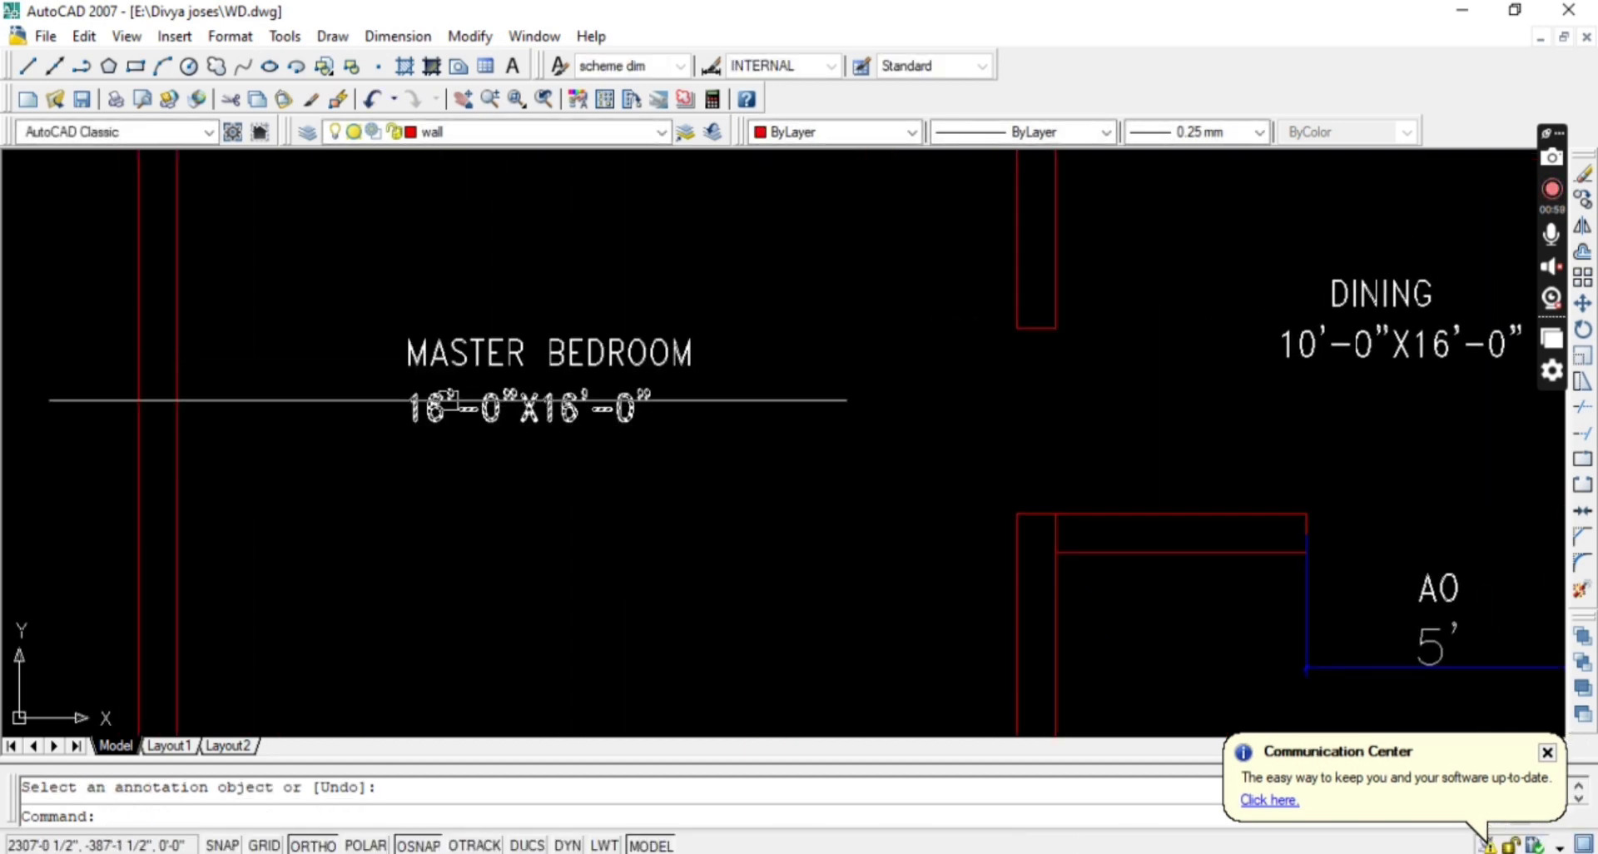
pyautogui.scroll(-5, 788, 561)
pyautogui.scroll(6, 788, 516)
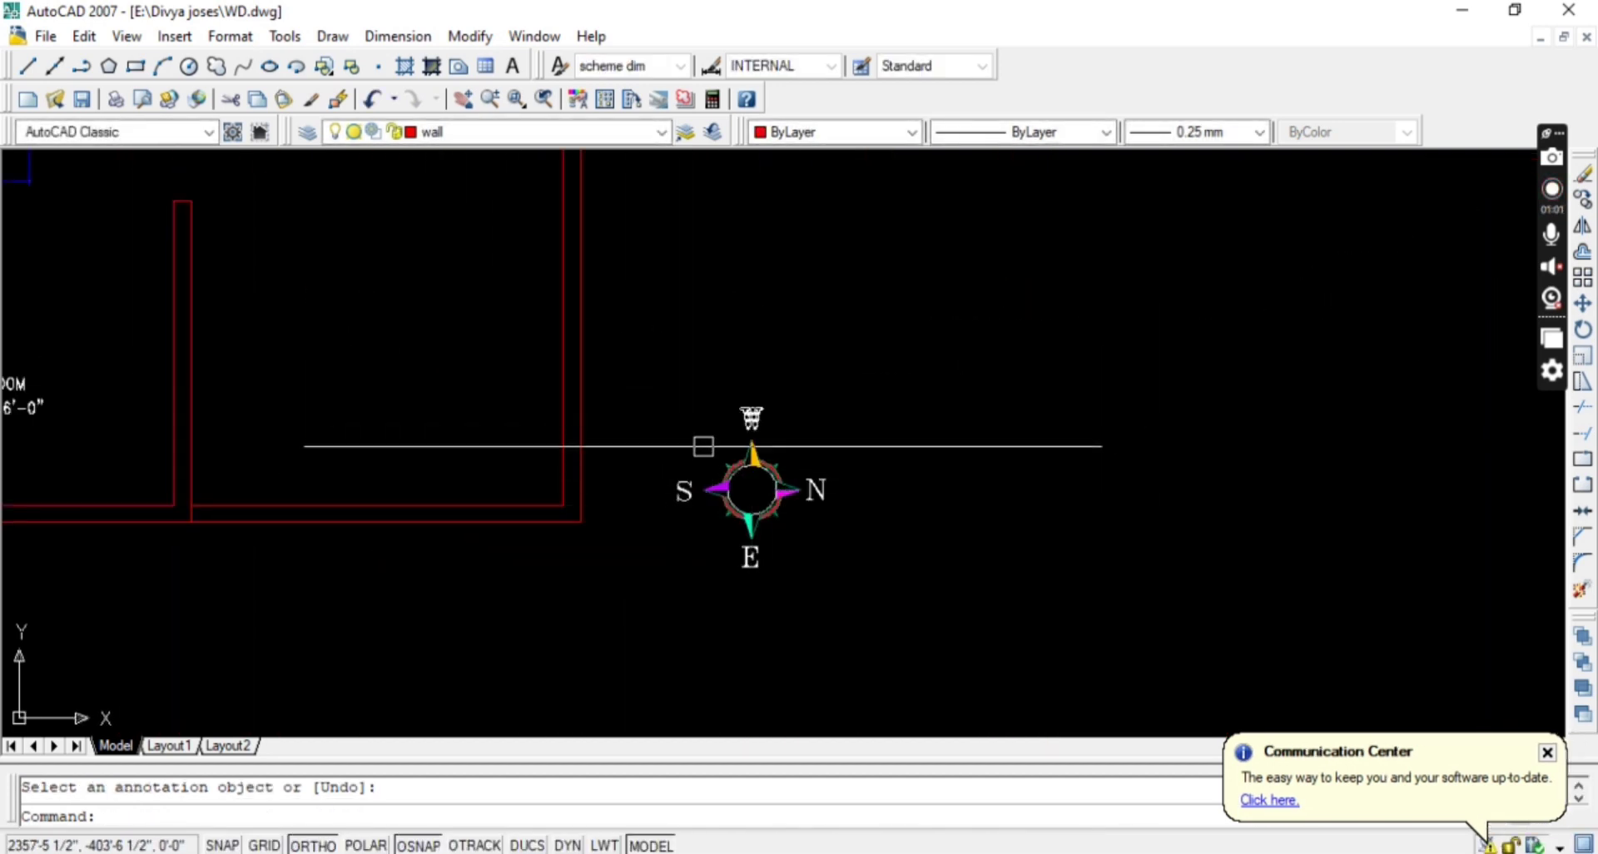
pyautogui.scroll(-5, 703, 446)
pyautogui.moveTo(242, 299); pyautogui.dragTo(431, 460, button='middle')
pyautogui.scroll(6, 426, 397)
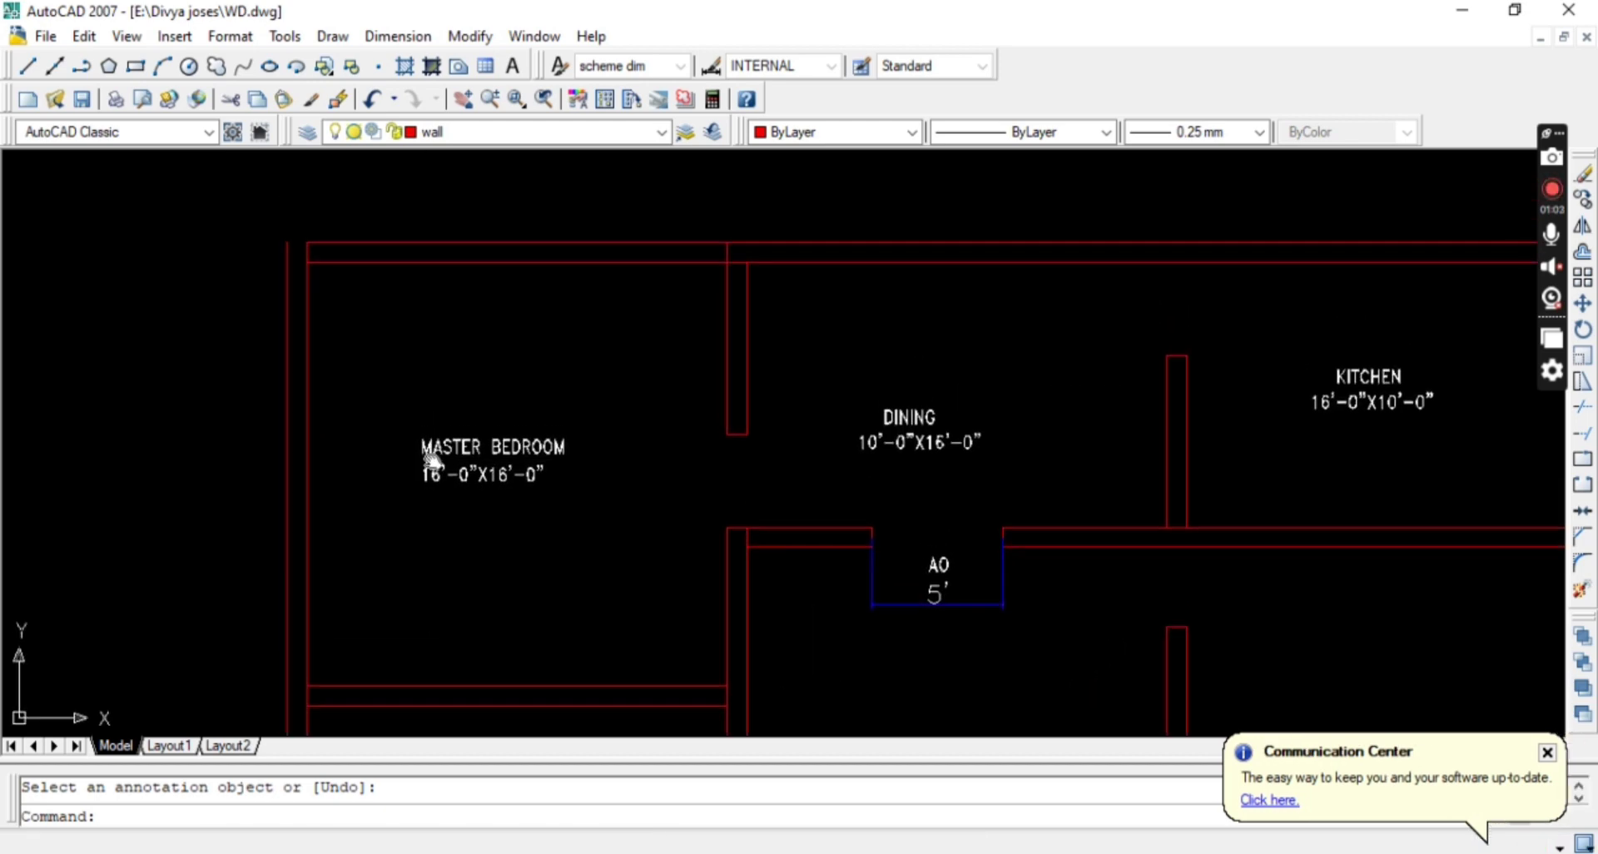
pyautogui.click(307, 295)
pyautogui.click(346, 262)
pyautogui.press('Return')
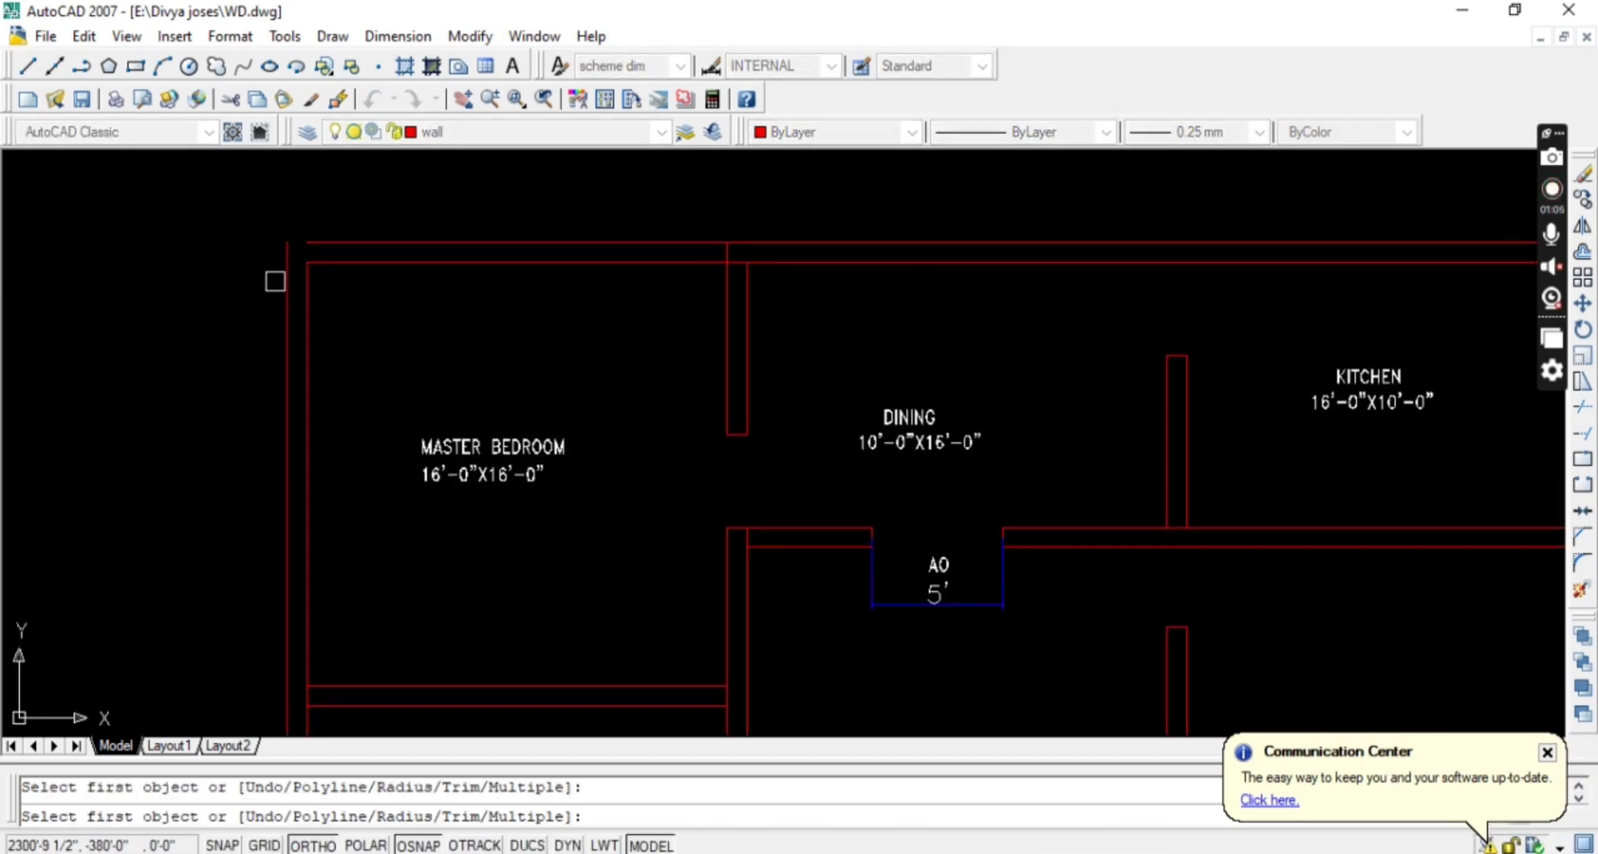
pyautogui.press('Escape')
# Trim the stub crossing the top outer wall above the wall between the master bedroom and dining.
pyautogui.scroll(5, 728, 275)
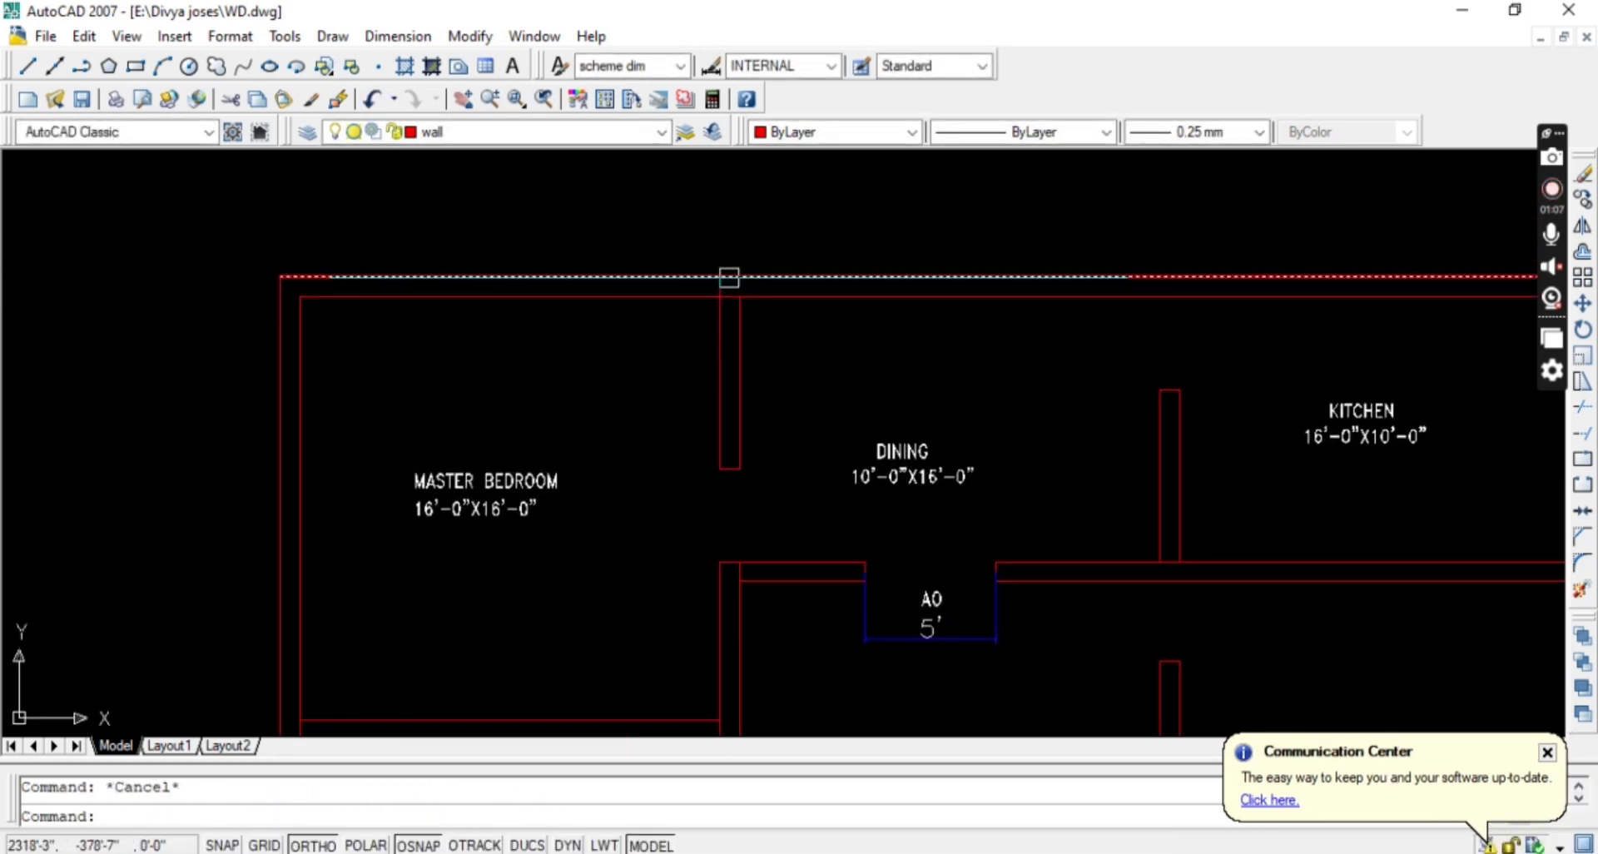
pyautogui.write('tr')
pyautogui.press('Return')
pyautogui.press('Return')
pyautogui.press('Escape')
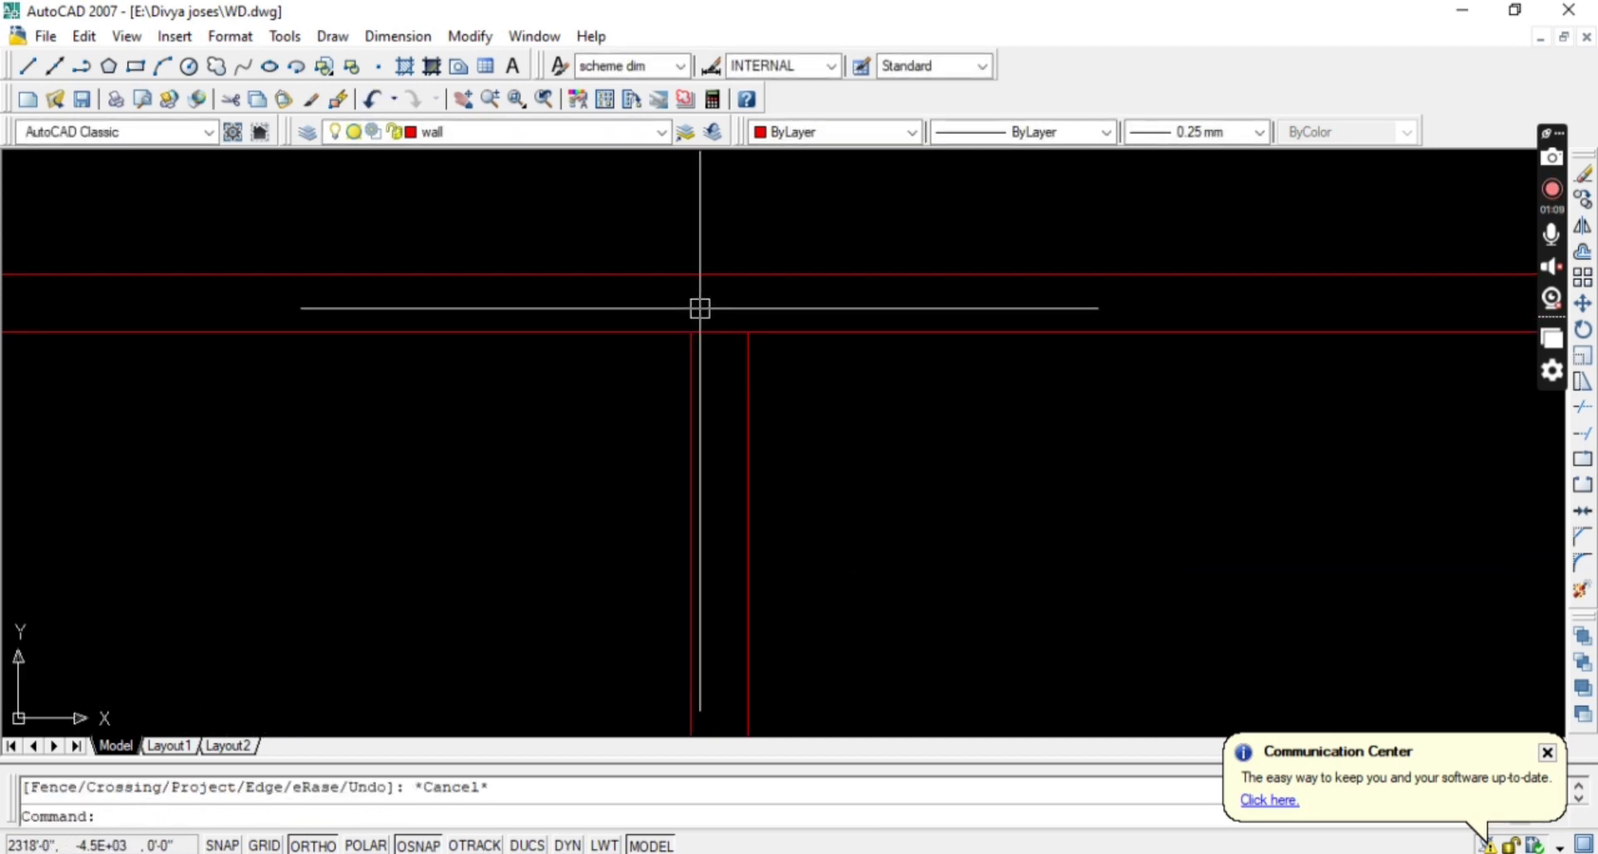
# Extend both lines of the wall between dining and kitchen up to the inner line of the top outer wall.
pyautogui.scroll(-2, 699, 307)
pyautogui.moveTo(786, 359); pyautogui.dragTo(752, 334, button='middle')
pyautogui.scroll(-3, 752, 333)
pyautogui.moveTo(756, 449); pyautogui.dragTo(737, 359, button='middle')
pyautogui.moveTo(950, 330); pyautogui.dragTo(849, 393, button='middle')
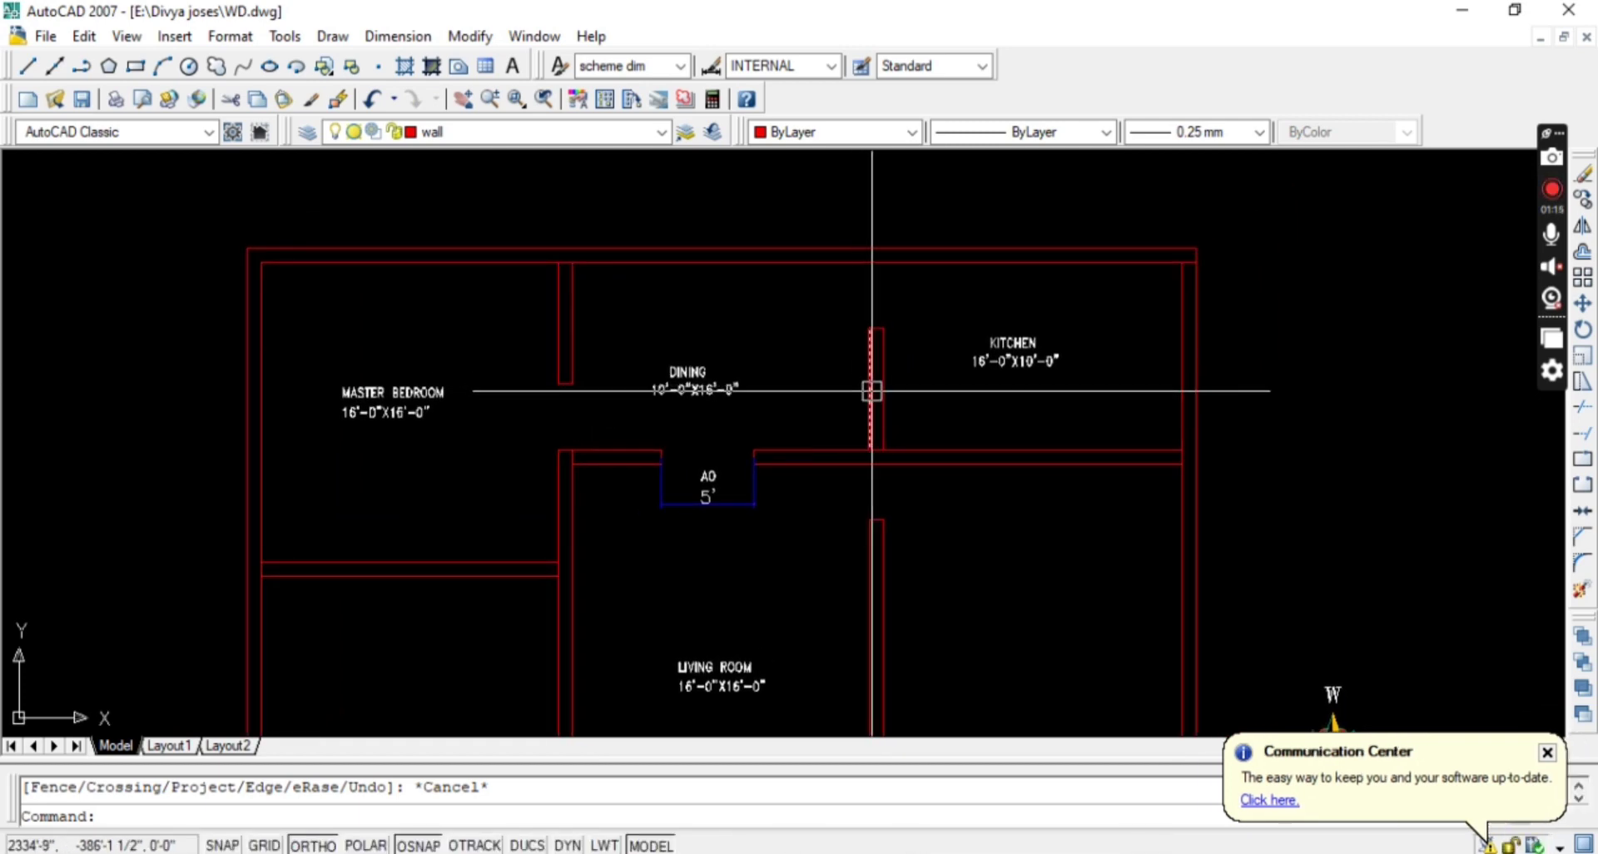
pyautogui.write('EX')
pyautogui.press('Return')
pyautogui.click(891, 262)
pyautogui.press('Return')
pyautogui.scroll(3, 888, 302)
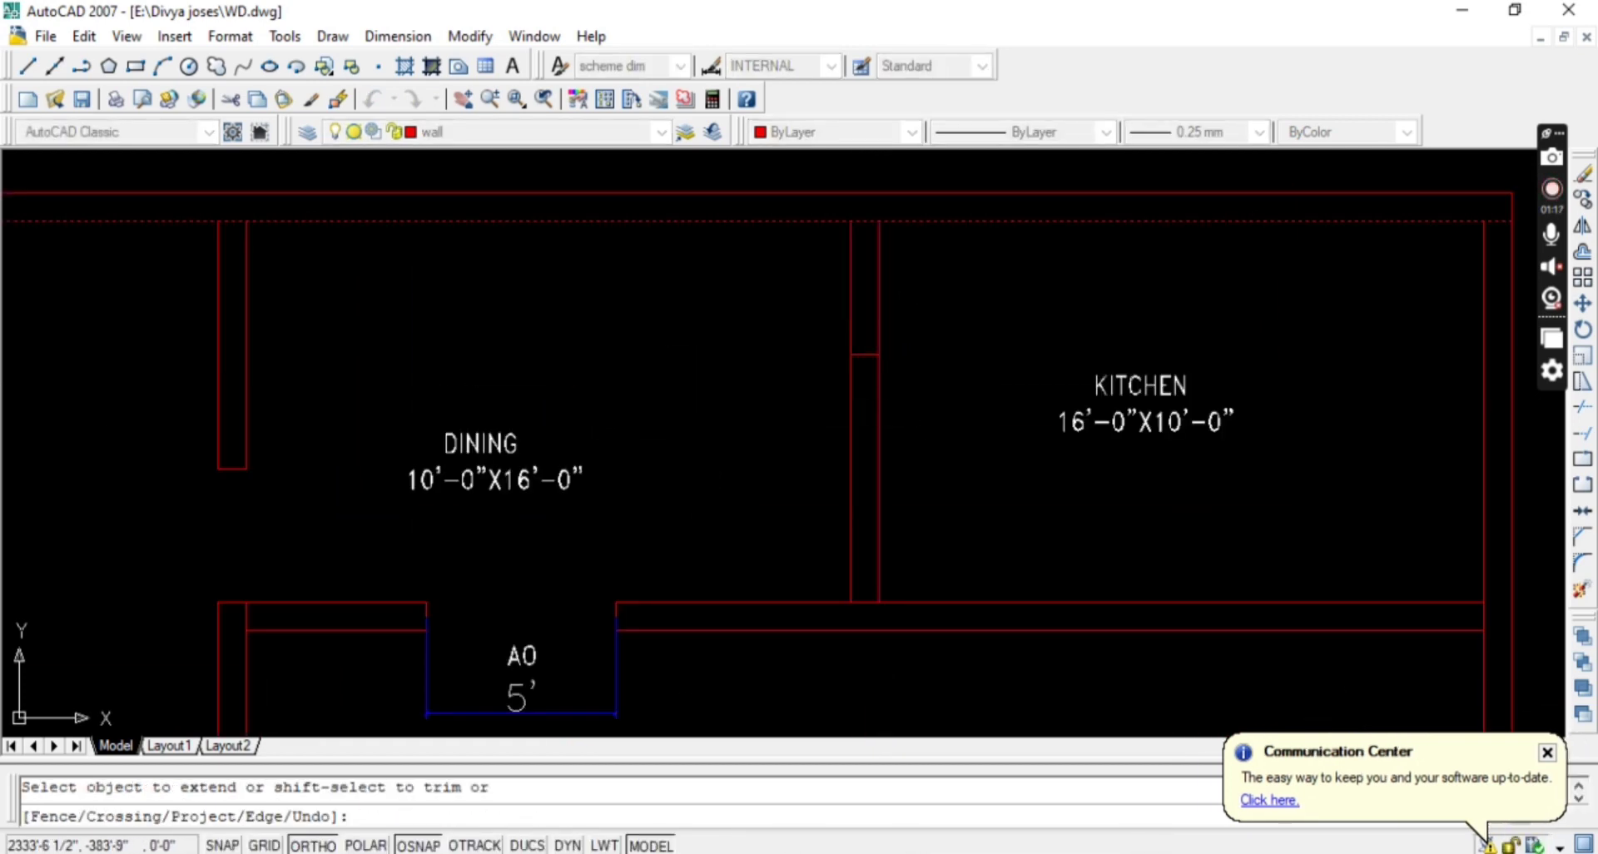
# Delete the old end line crossing the wall between dining and kitchen.
pyautogui.press('Escape')
pyautogui.click(864, 354)
pyautogui.press('Delete')
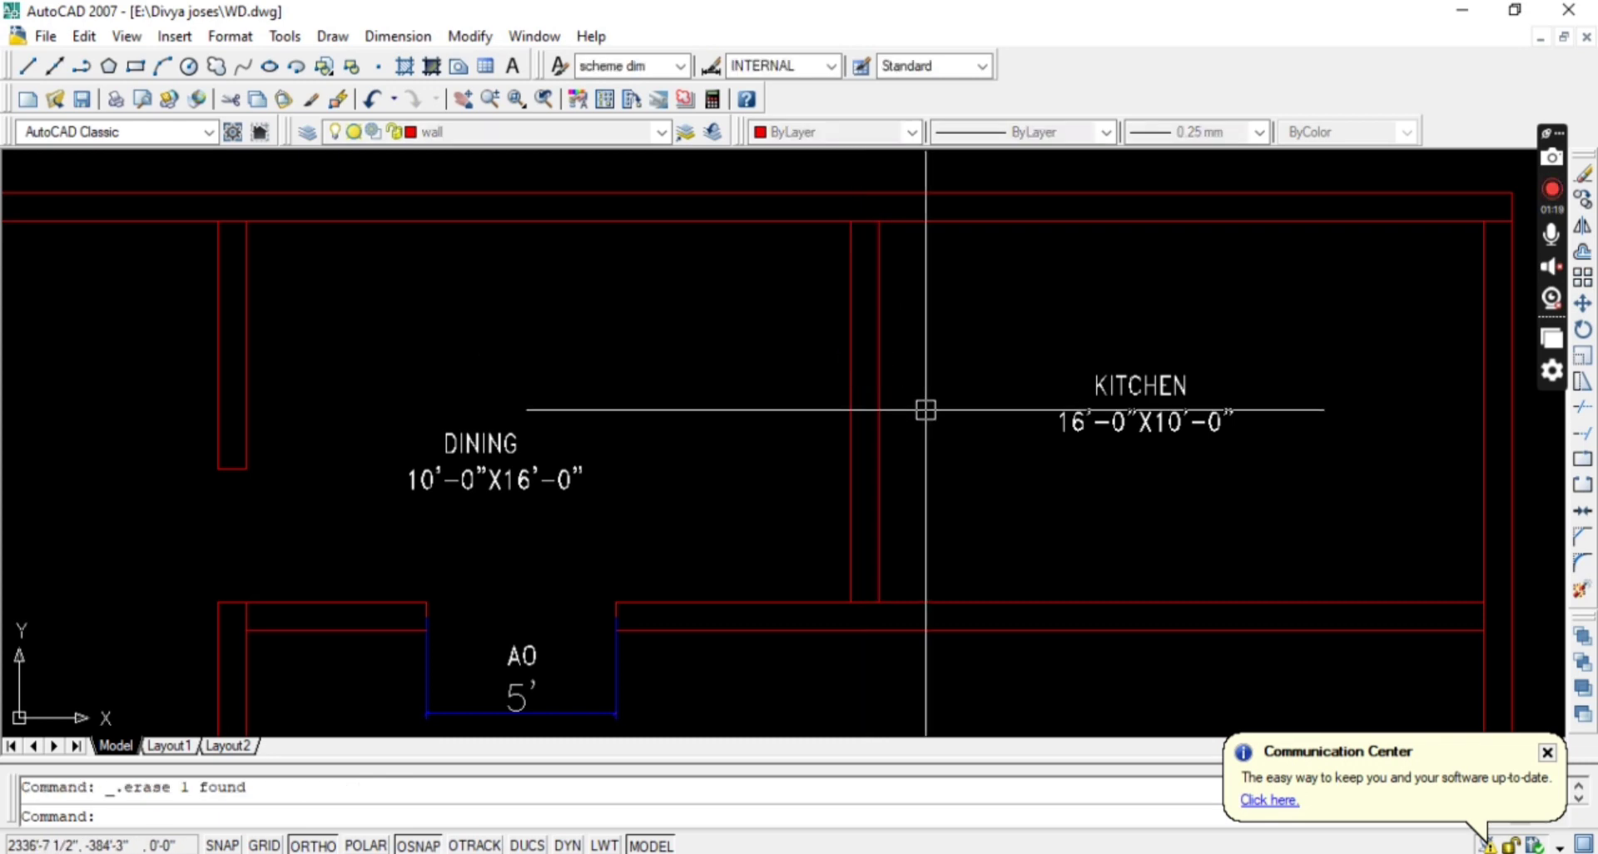
# Extend the end line of the master bedroom–dining wall across the dining area to the kitchen wall's far line.
pyautogui.write('EX')
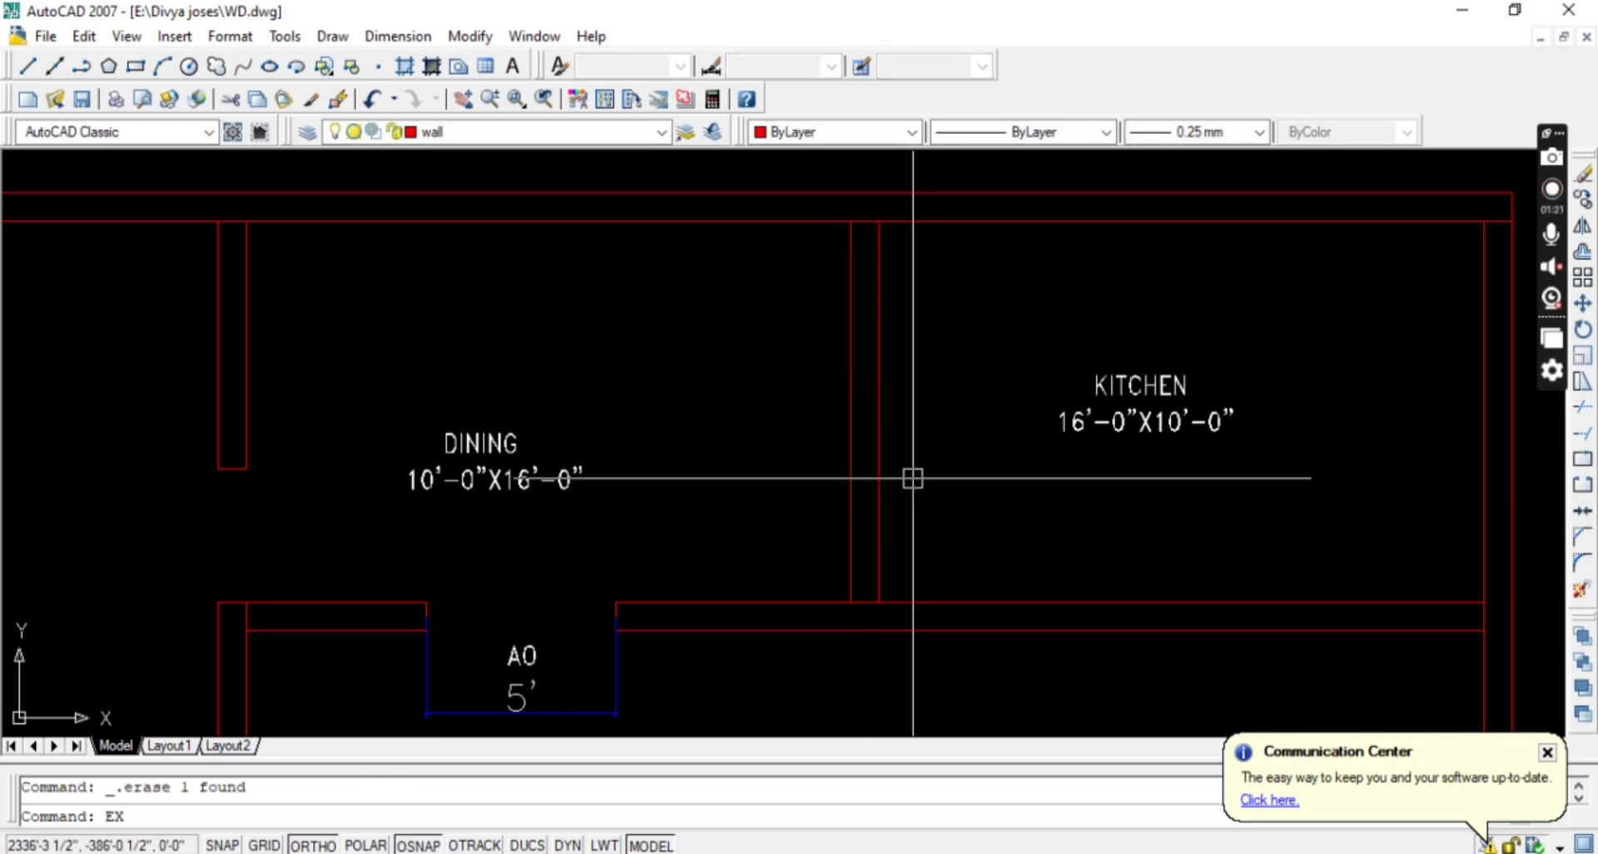
pyautogui.press('Return')
pyautogui.scroll(2, 258, 478)
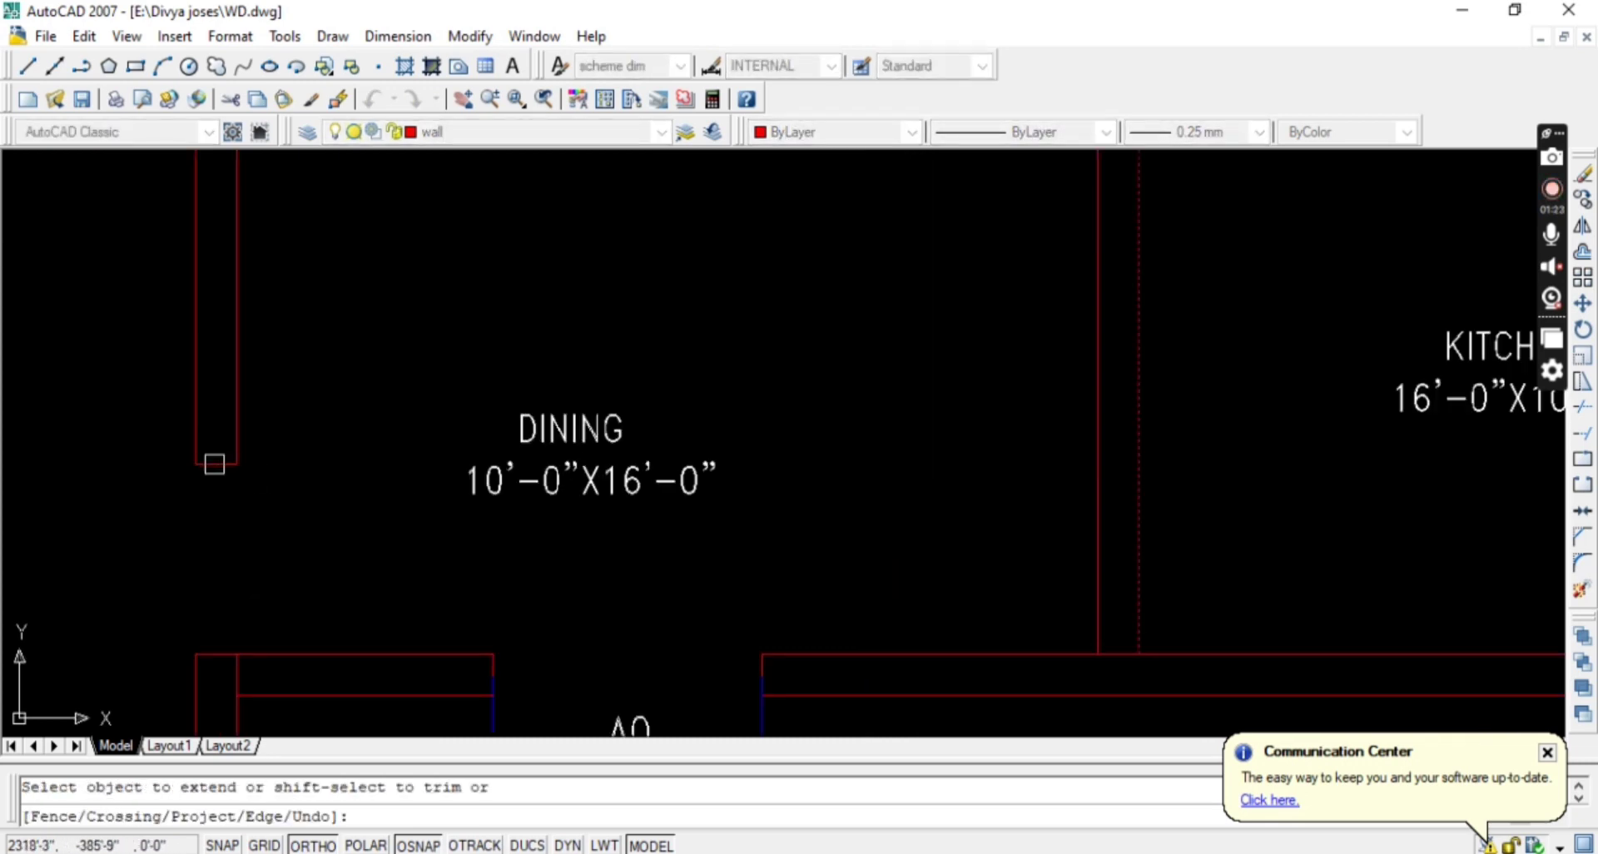
pyautogui.press('Escape')
pyautogui.scroll(-2, 819, 527)
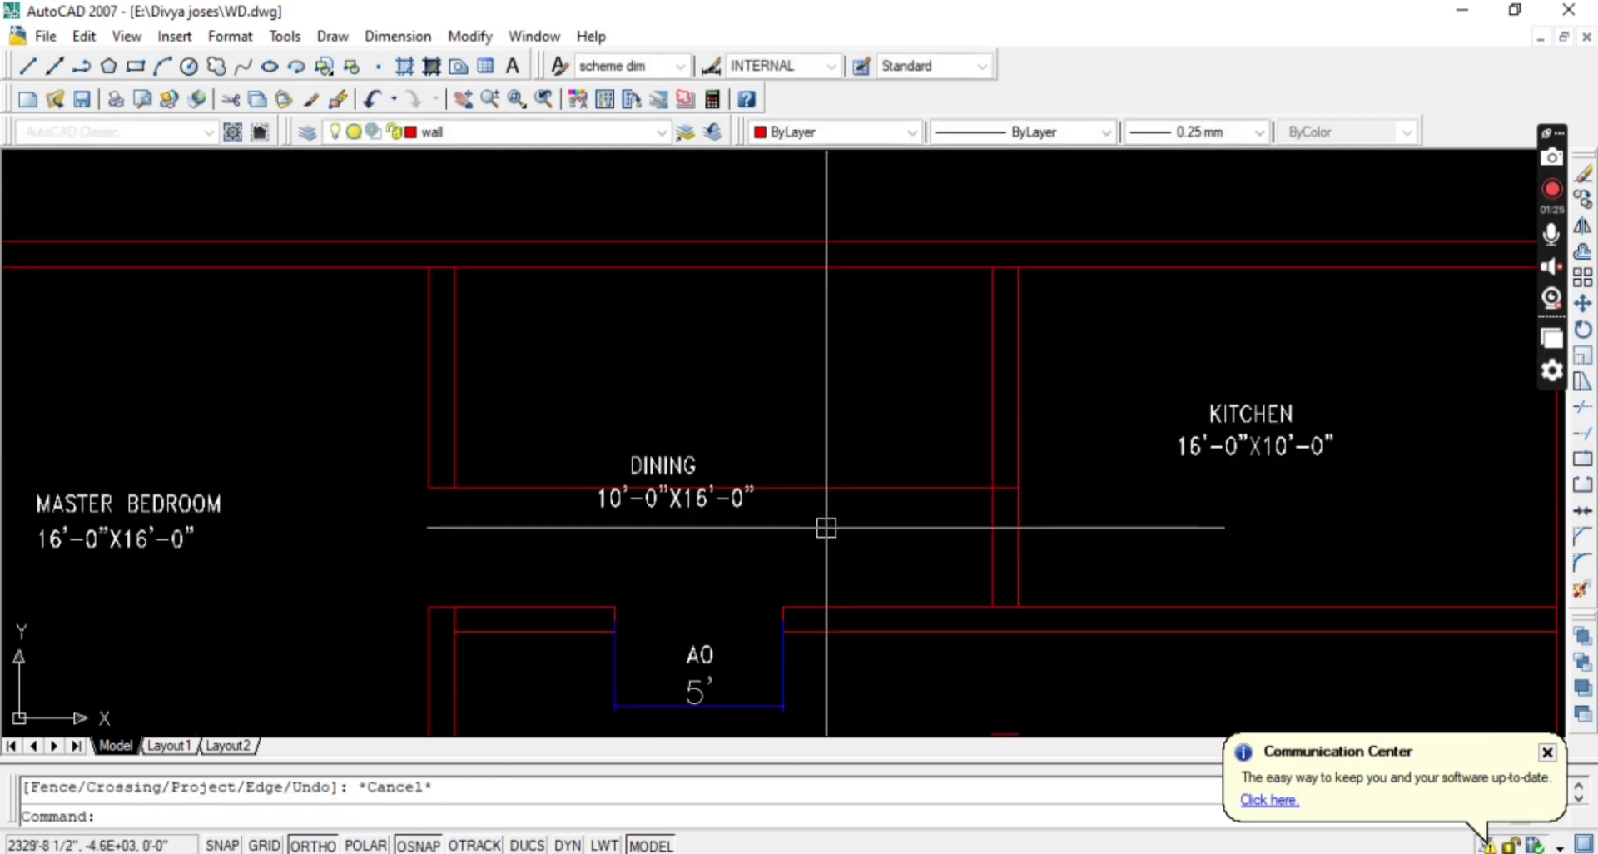
# Trim the wall between dining and kitchen below the extended line to open a passage.
pyautogui.write('TR')
pyautogui.press('Return')
pyautogui.press('Return')
pyautogui.click(1050, 571)
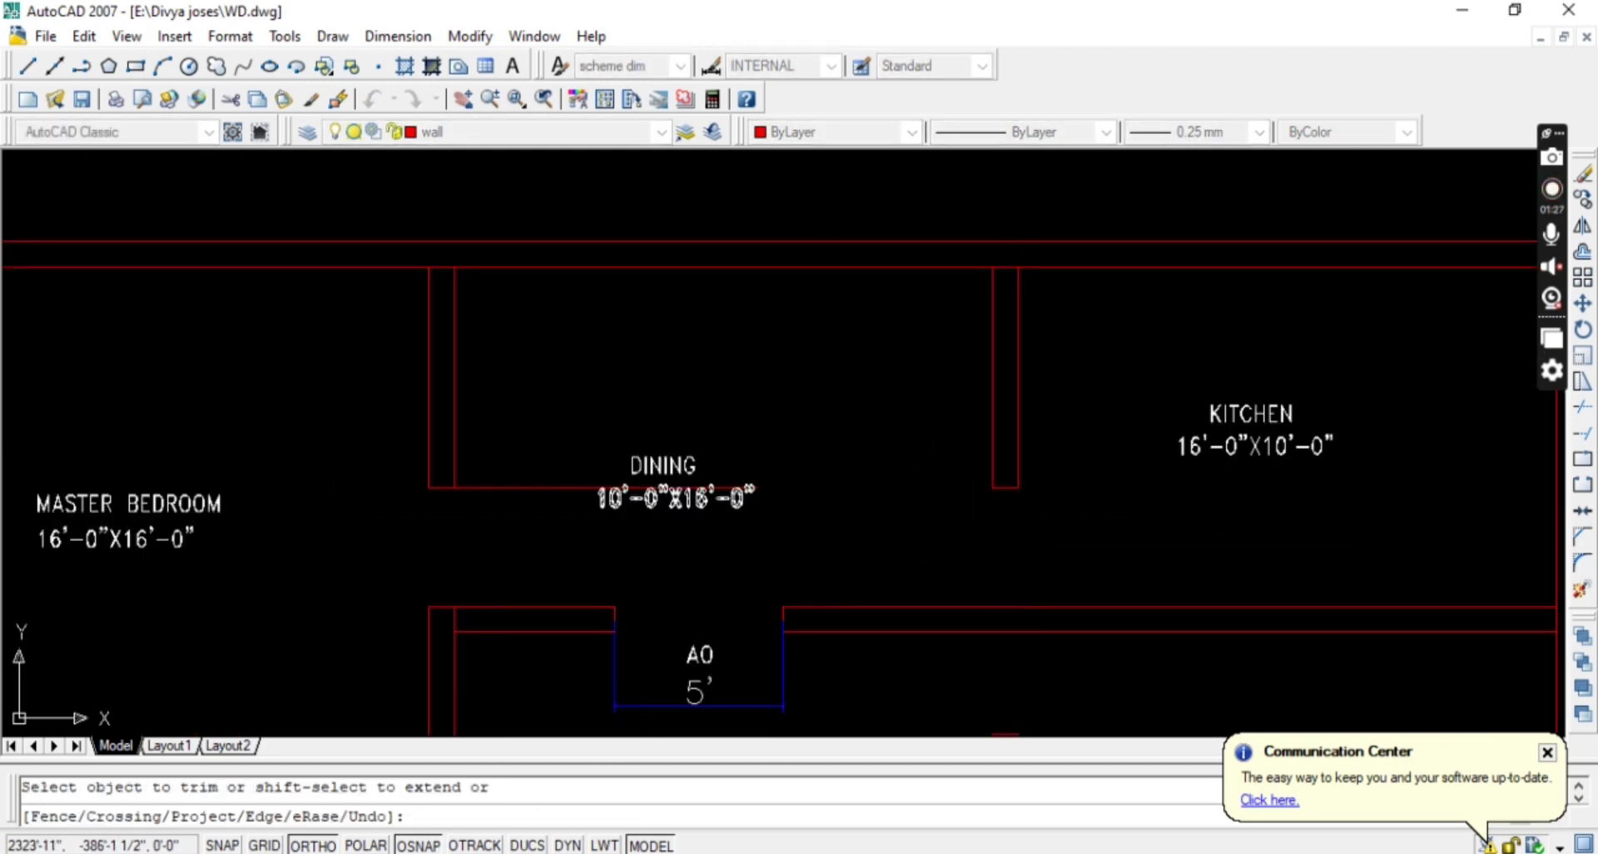
# Delete the leftover line running through the dining label.
pyautogui.press('Escape')
pyautogui.scroll(3, 749, 466)
pyautogui.click(754, 473)
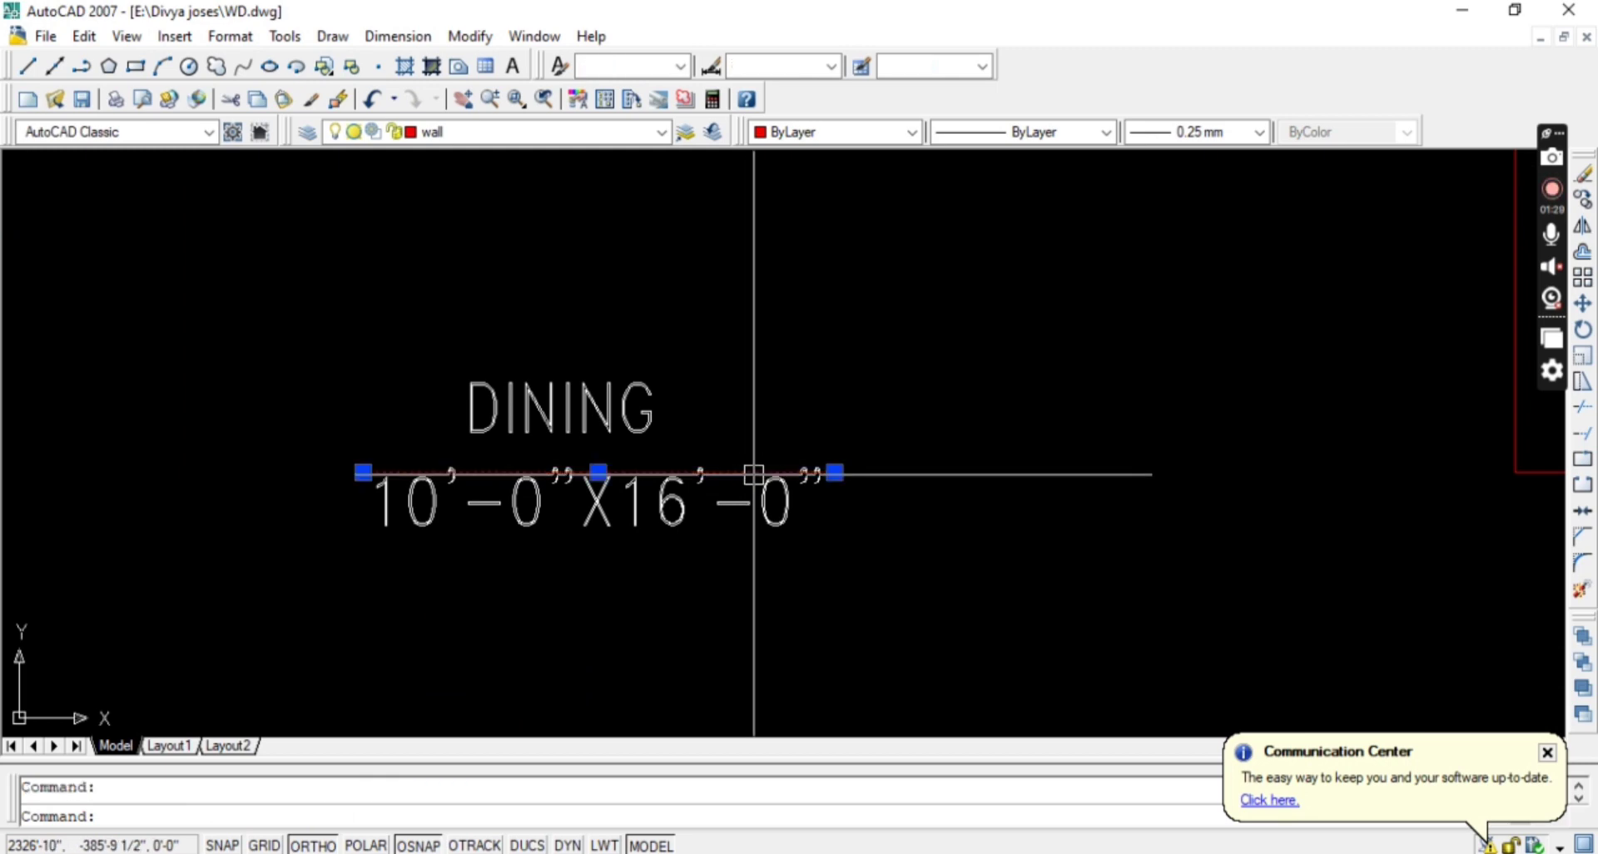
pyautogui.press('Delete')
pyautogui.scroll(-3, 745, 457)
pyautogui.scroll(2, 1027, 632)
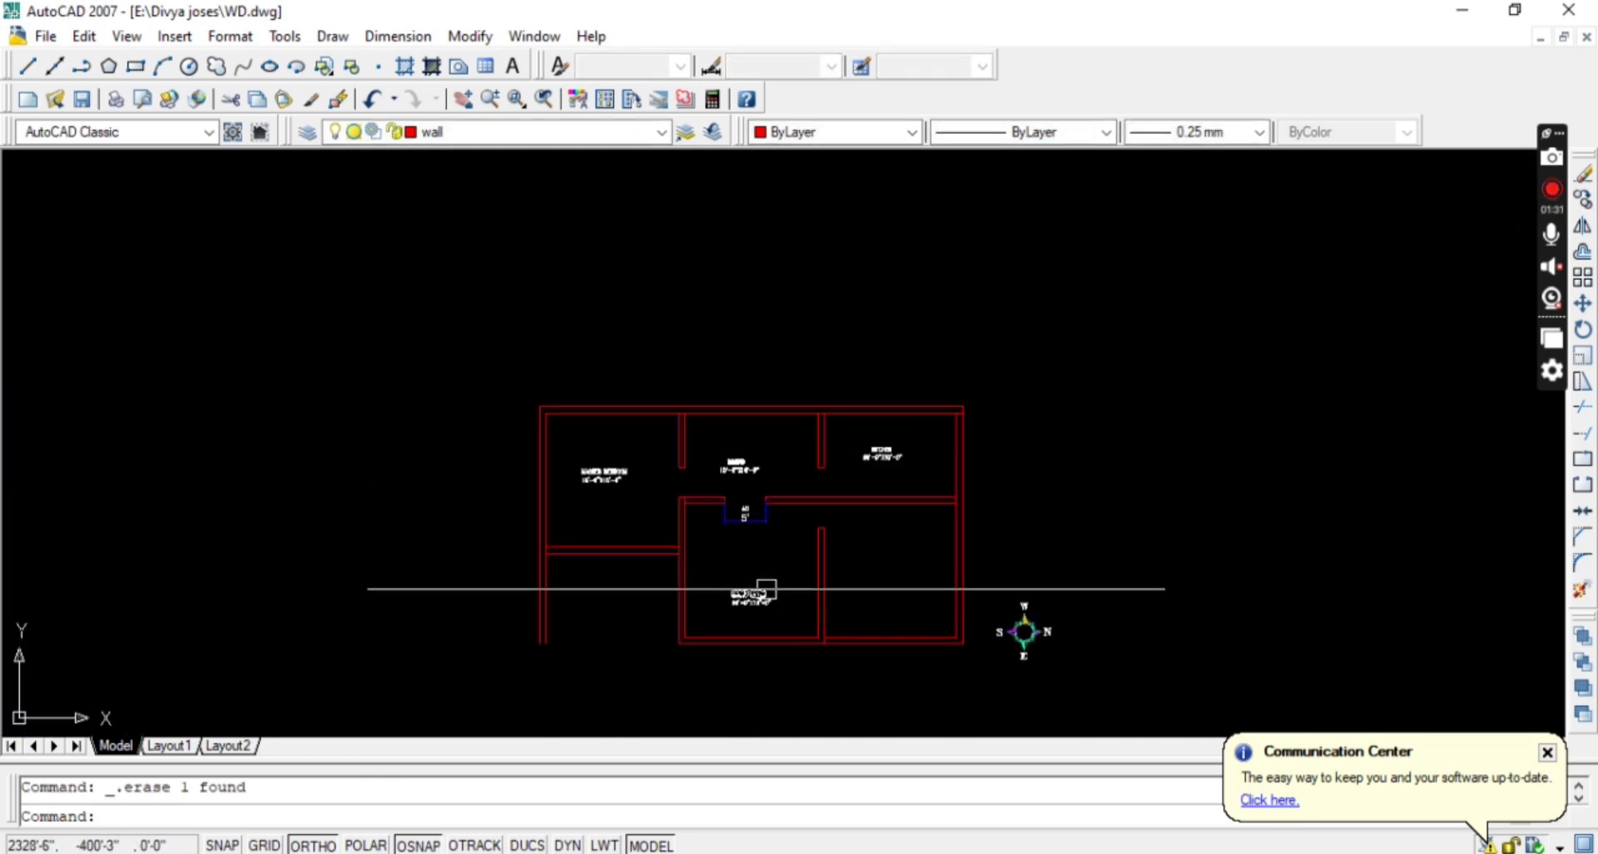
pyautogui.moveTo(749, 606)
pyautogui.mouseDown(button='middle')
pyautogui.moveTo(756, 518)
pyautogui.moveTo(737, 564)
pyautogui.mouseUp(button='middle')
pyautogui.scroll(2, 730, 291)
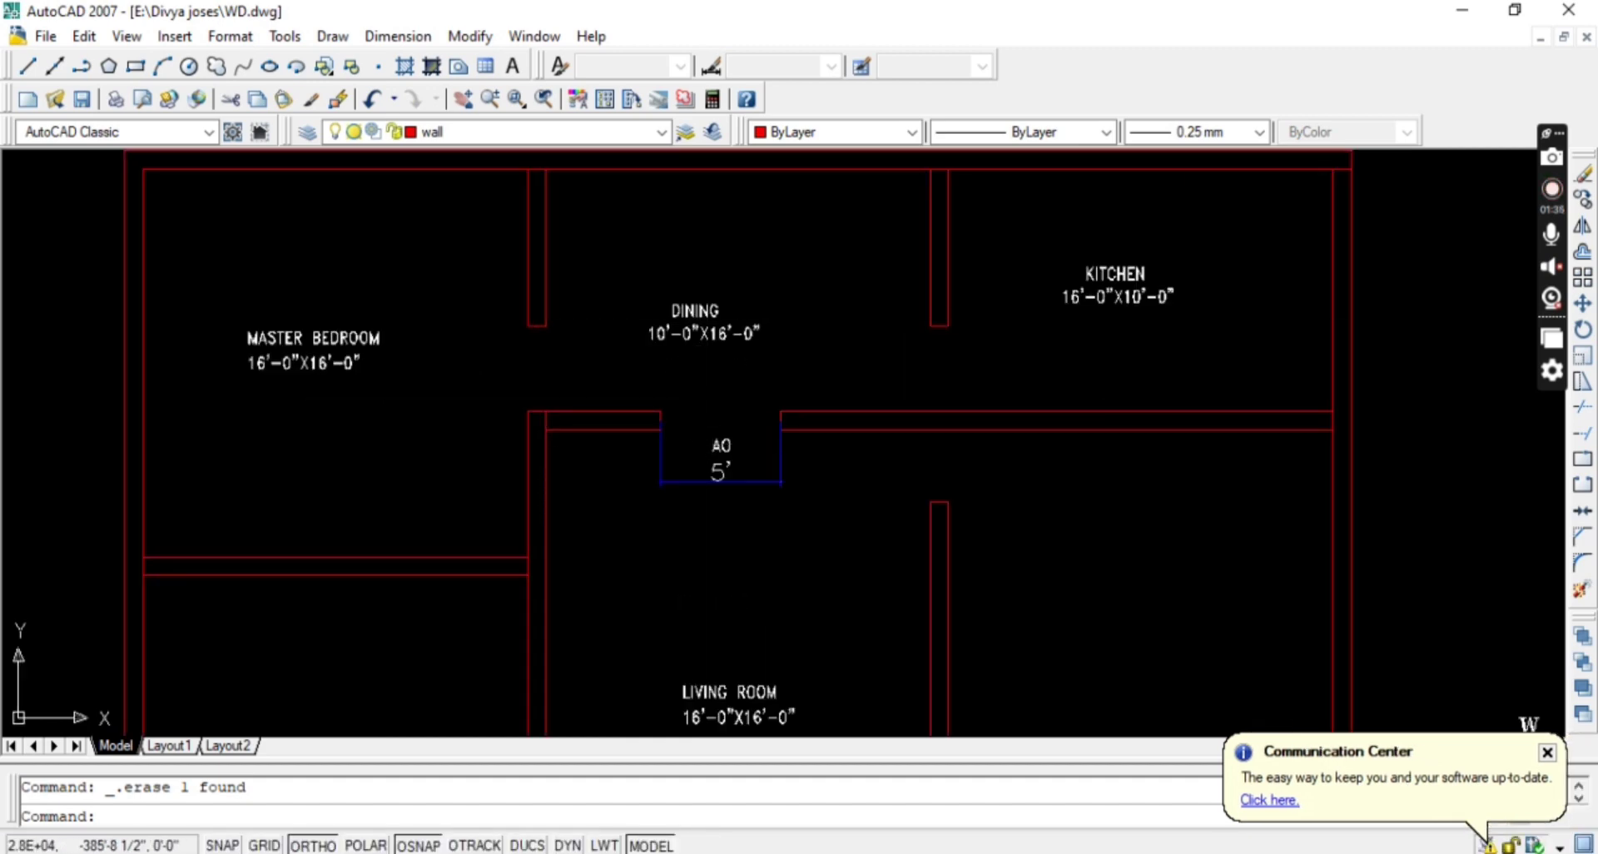
pyautogui.scroll(-4, 438, 372)
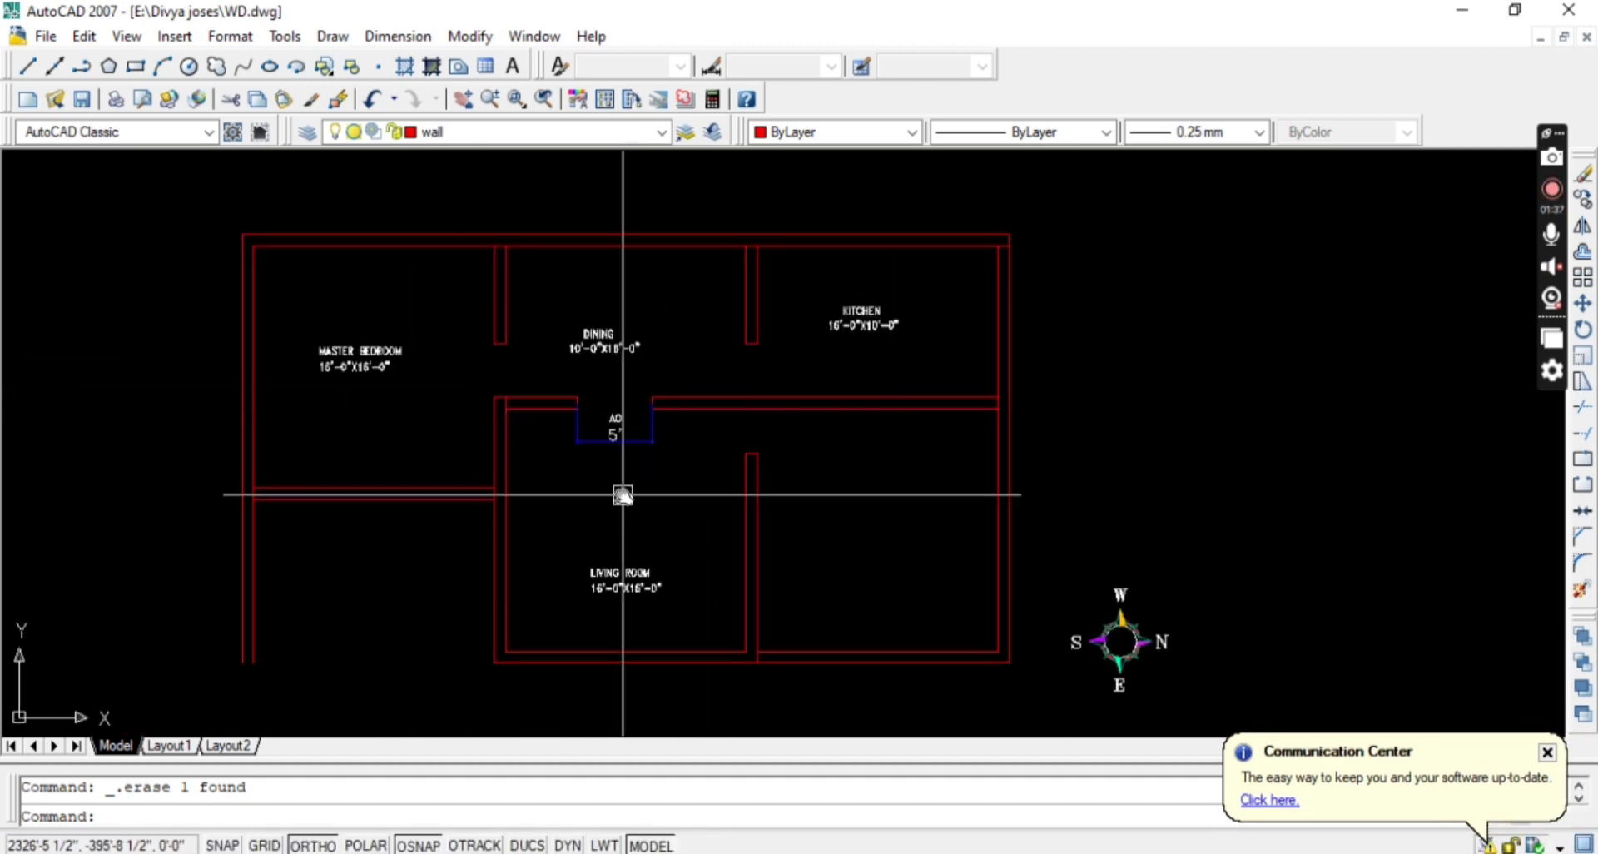
# Fillet the inner wall lines at the living room's upper-left corner into a clean joint.
pyautogui.moveTo(621, 492); pyautogui.dragTo(689, 393, button='middle')
pyautogui.press('Escape')
pyautogui.scroll(6, 625, 306)
pyautogui.scroll(2, 566, 326)
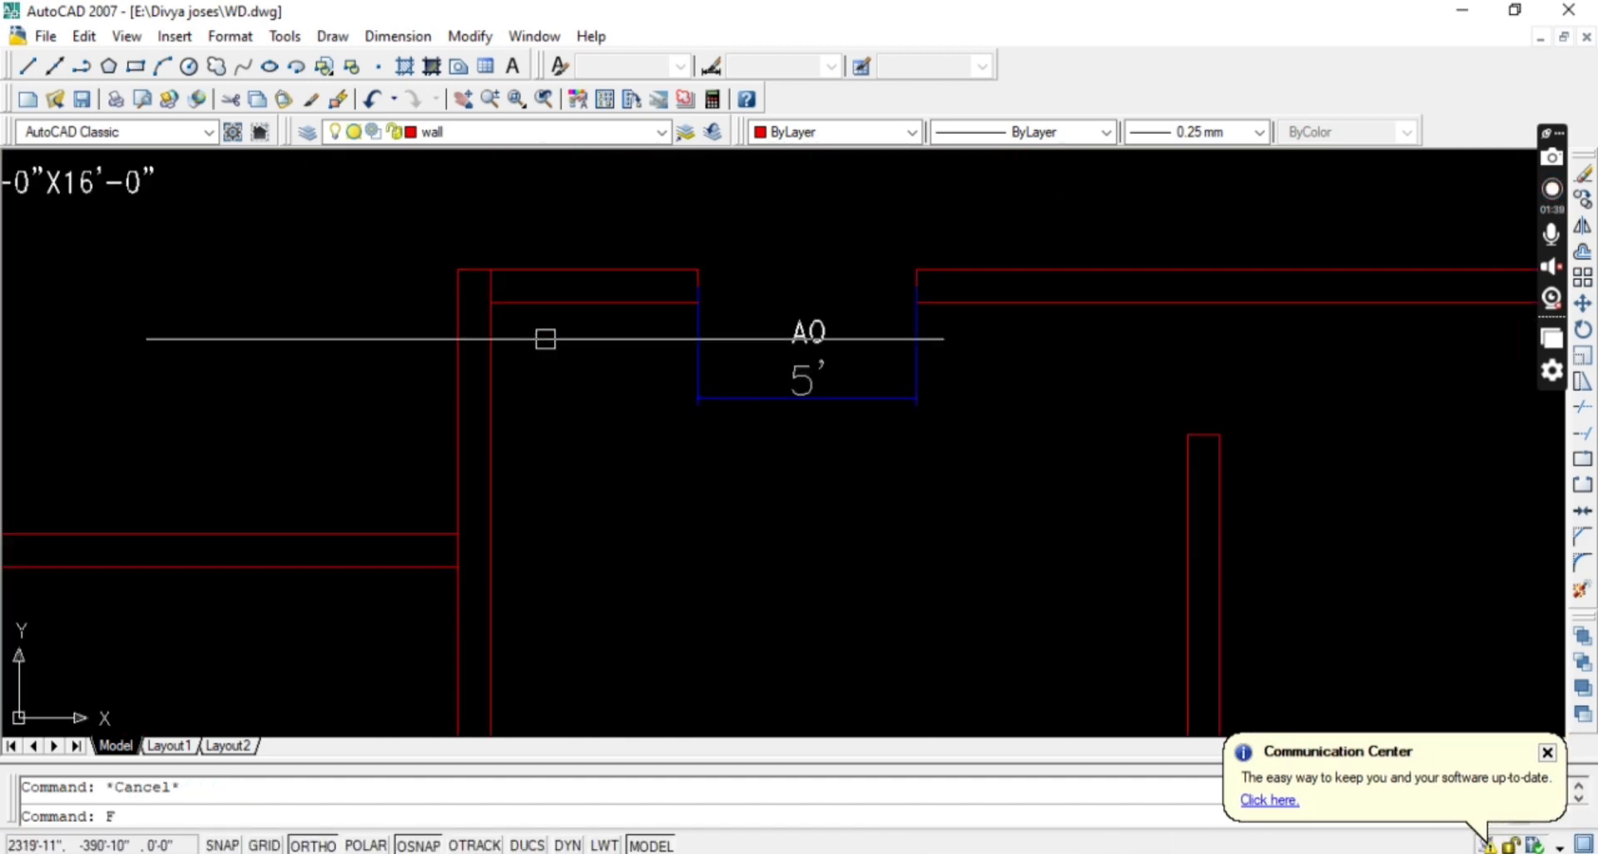
pyautogui.write('f')
pyautogui.press('Return')
pyautogui.click(516, 345)
pyautogui.click(551, 312)
pyautogui.press('Escape')
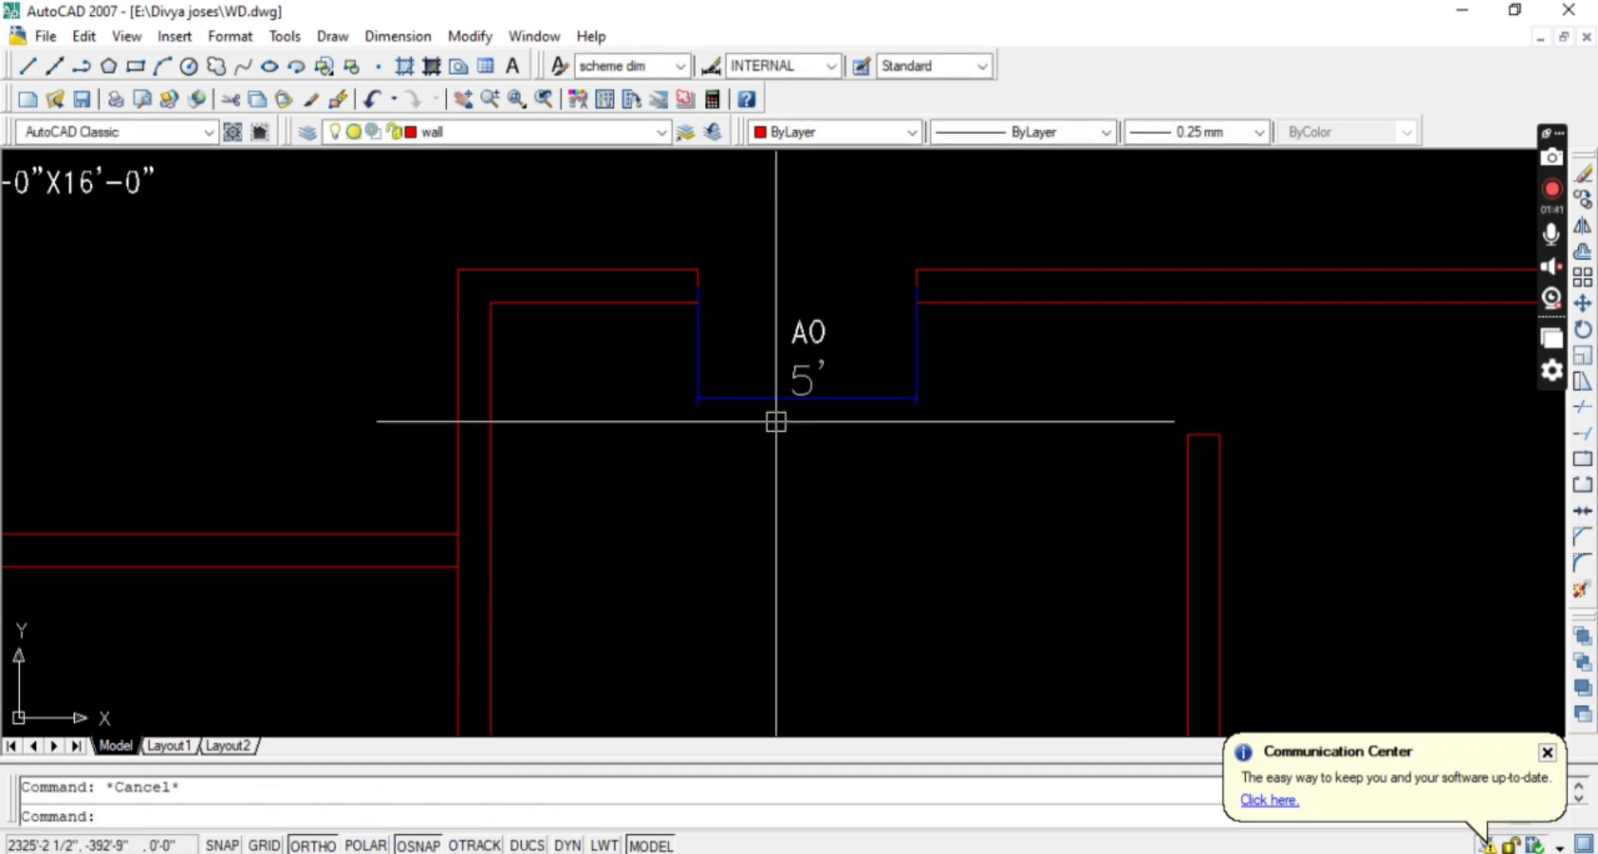
# Extend the living room's left inner wall line down to the outer line of the bottom wall.
pyautogui.scroll(-5, 820, 500)
pyautogui.scroll(2, 728, 413)
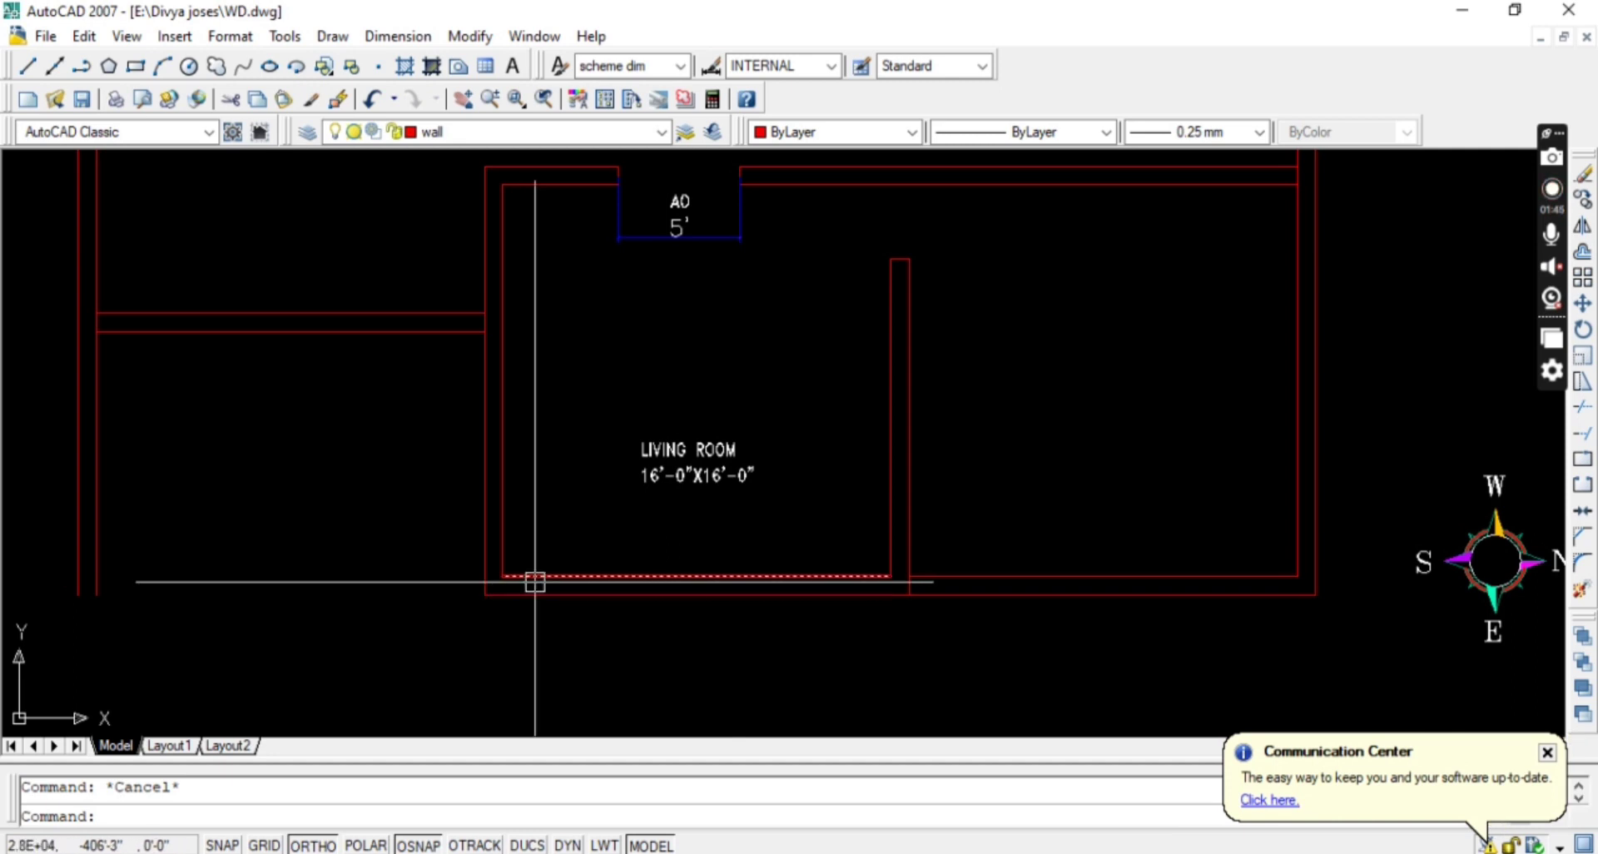
pyautogui.scroll(-4, 552, 582)
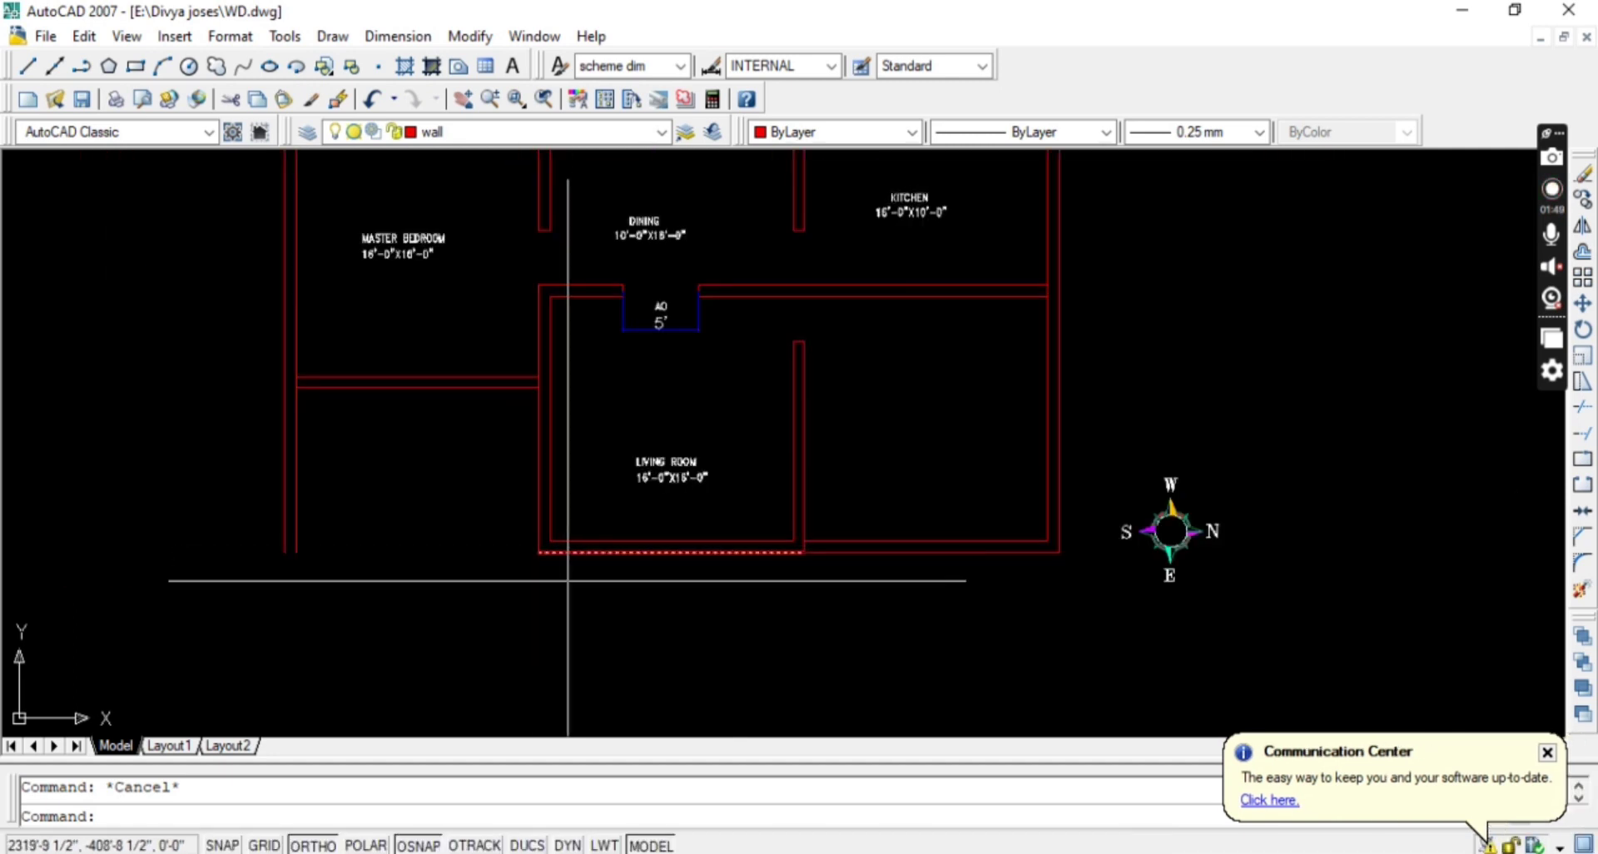
pyautogui.scroll(4, 552, 553)
pyautogui.write('ex')
pyautogui.press('Return')
pyautogui.press('Return')
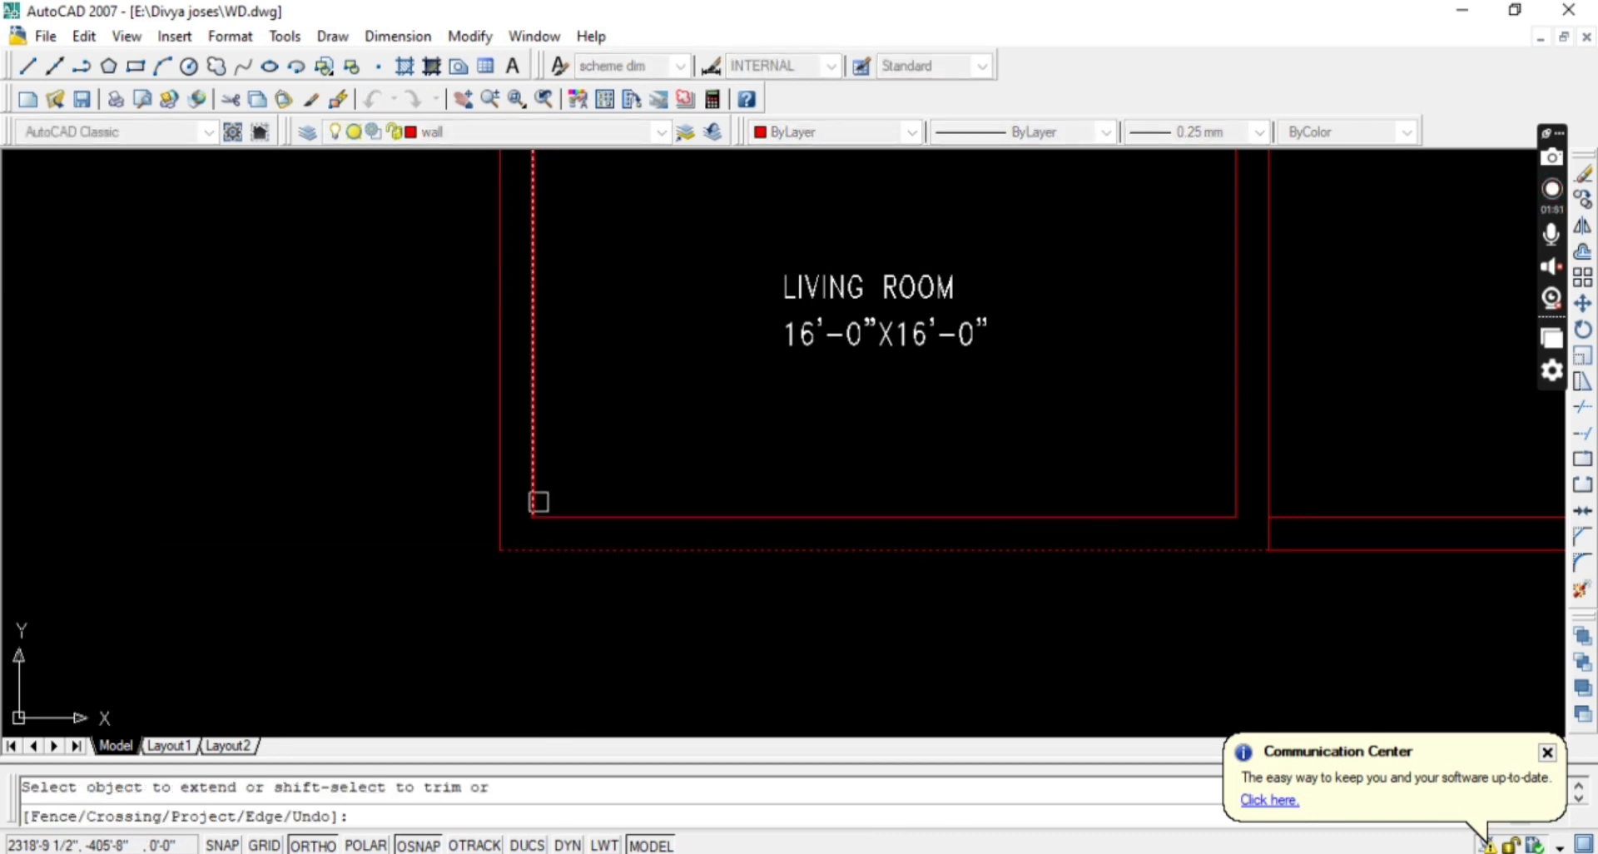
pyautogui.press('Escape')
# Offset the living room's left inner wall line 4' into the room to mark the entrance width.
pyautogui.scroll(-3, 571, 549)
pyautogui.scroll(3, 1231, 551)
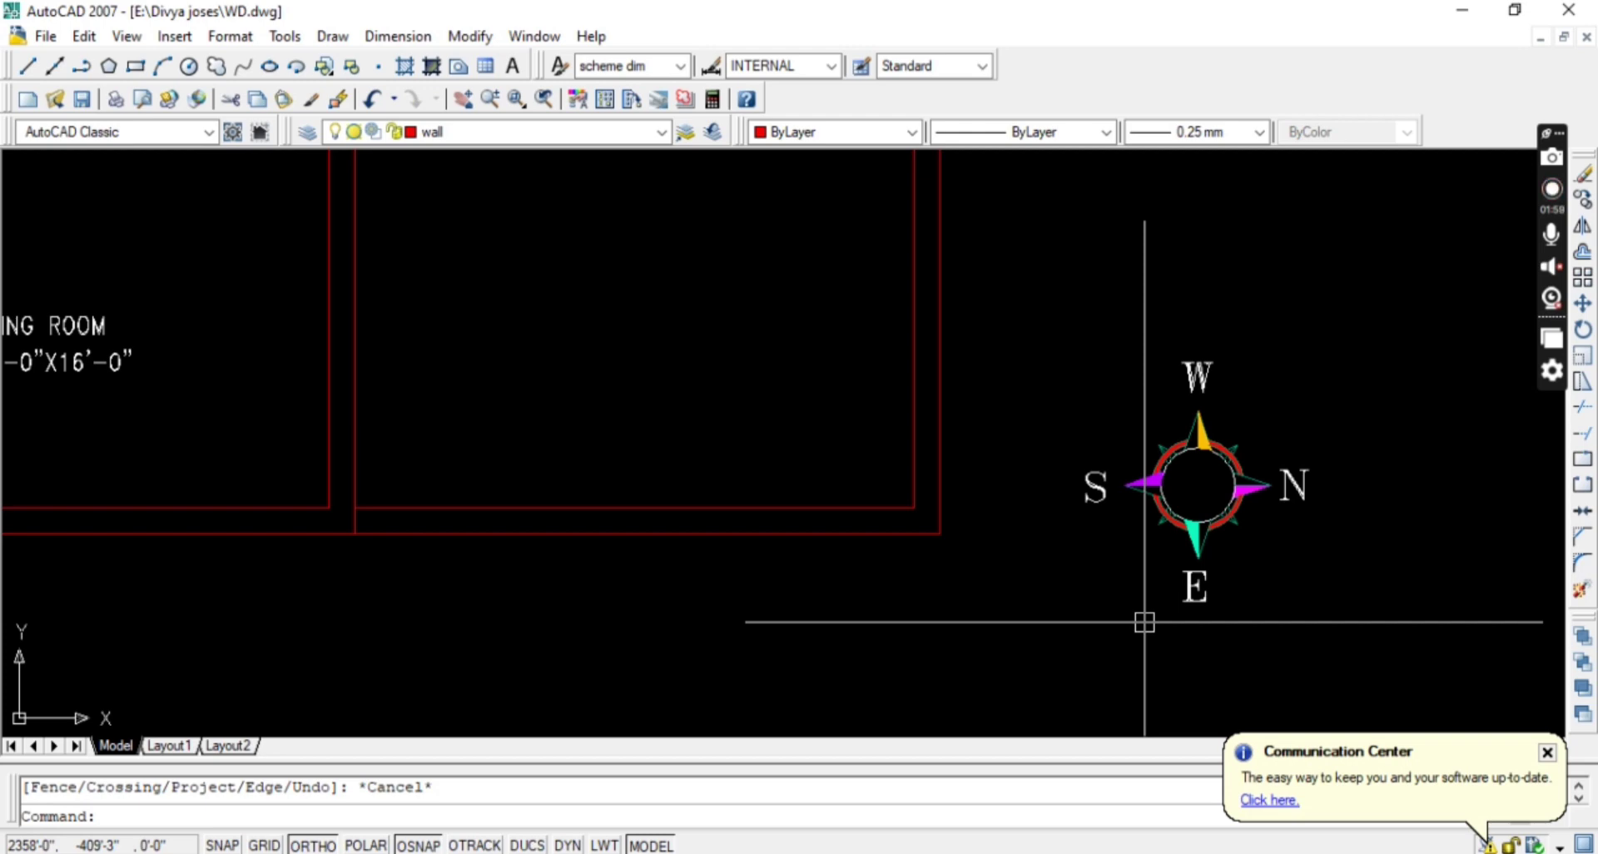
pyautogui.scroll(-2, 1141, 621)
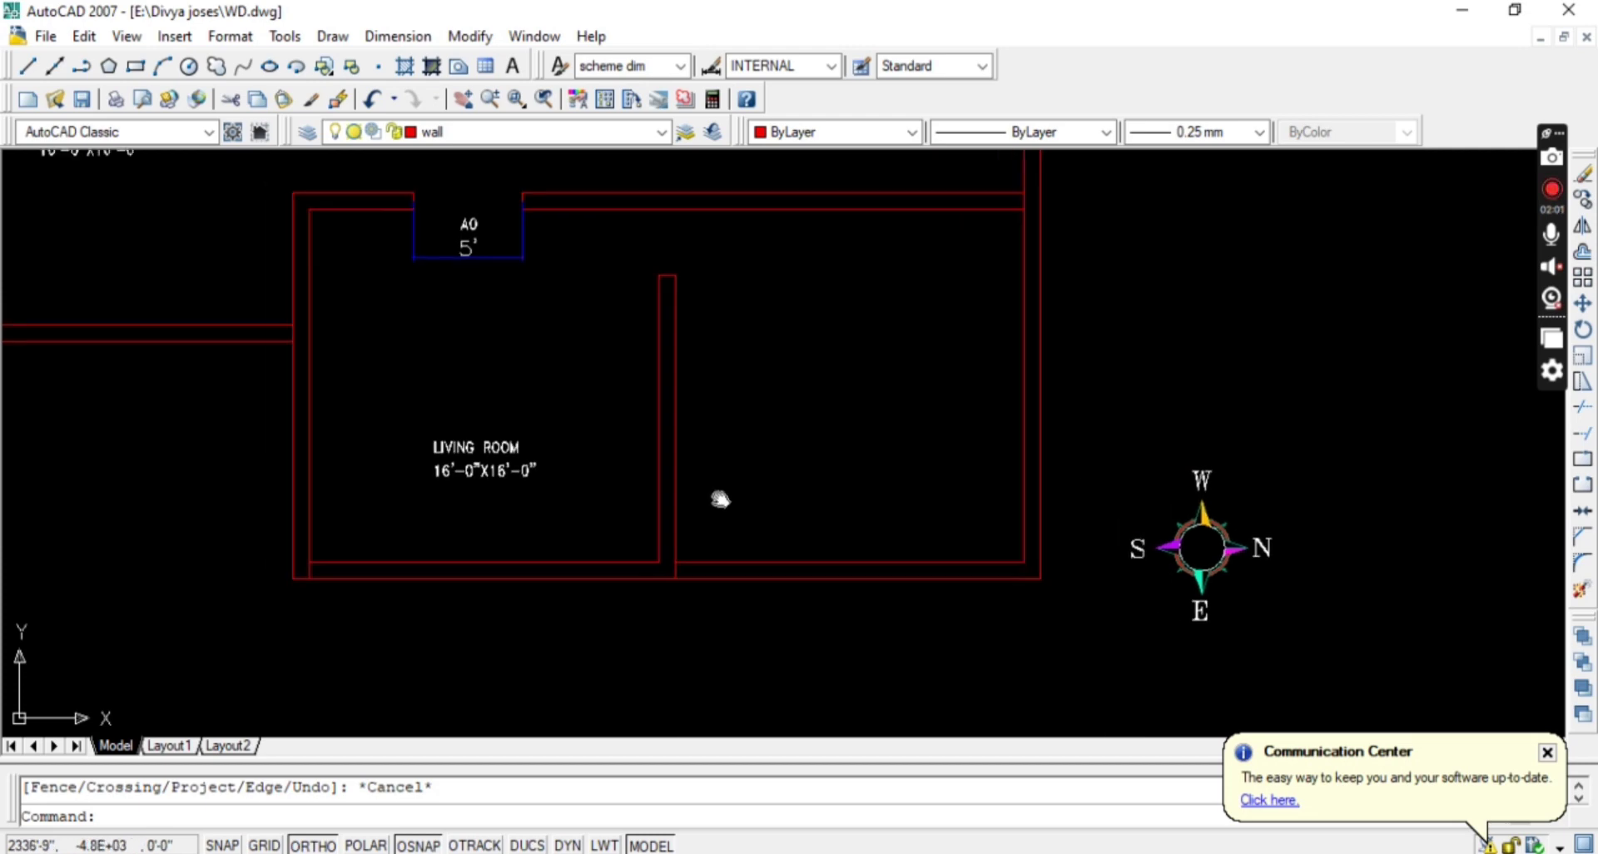
pyautogui.scroll(2, 729, 542)
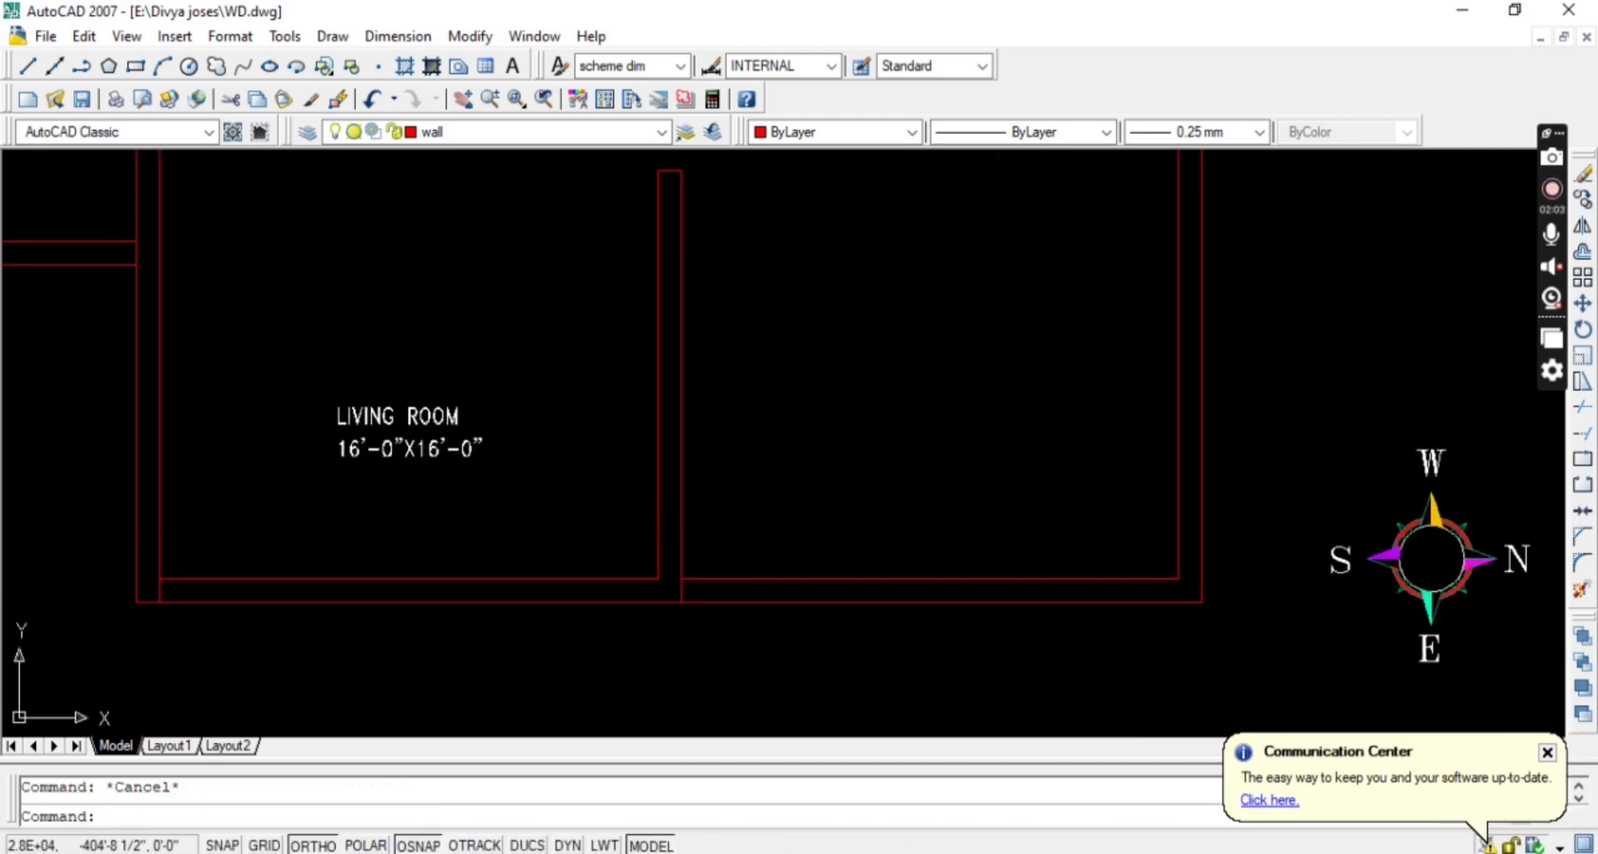
pyautogui.moveTo(167, 536); pyautogui.dragTo(522, 542, button='middle')
pyautogui.scroll(2, 522, 542)
pyautogui.write('o')
pyautogui.press('Return')
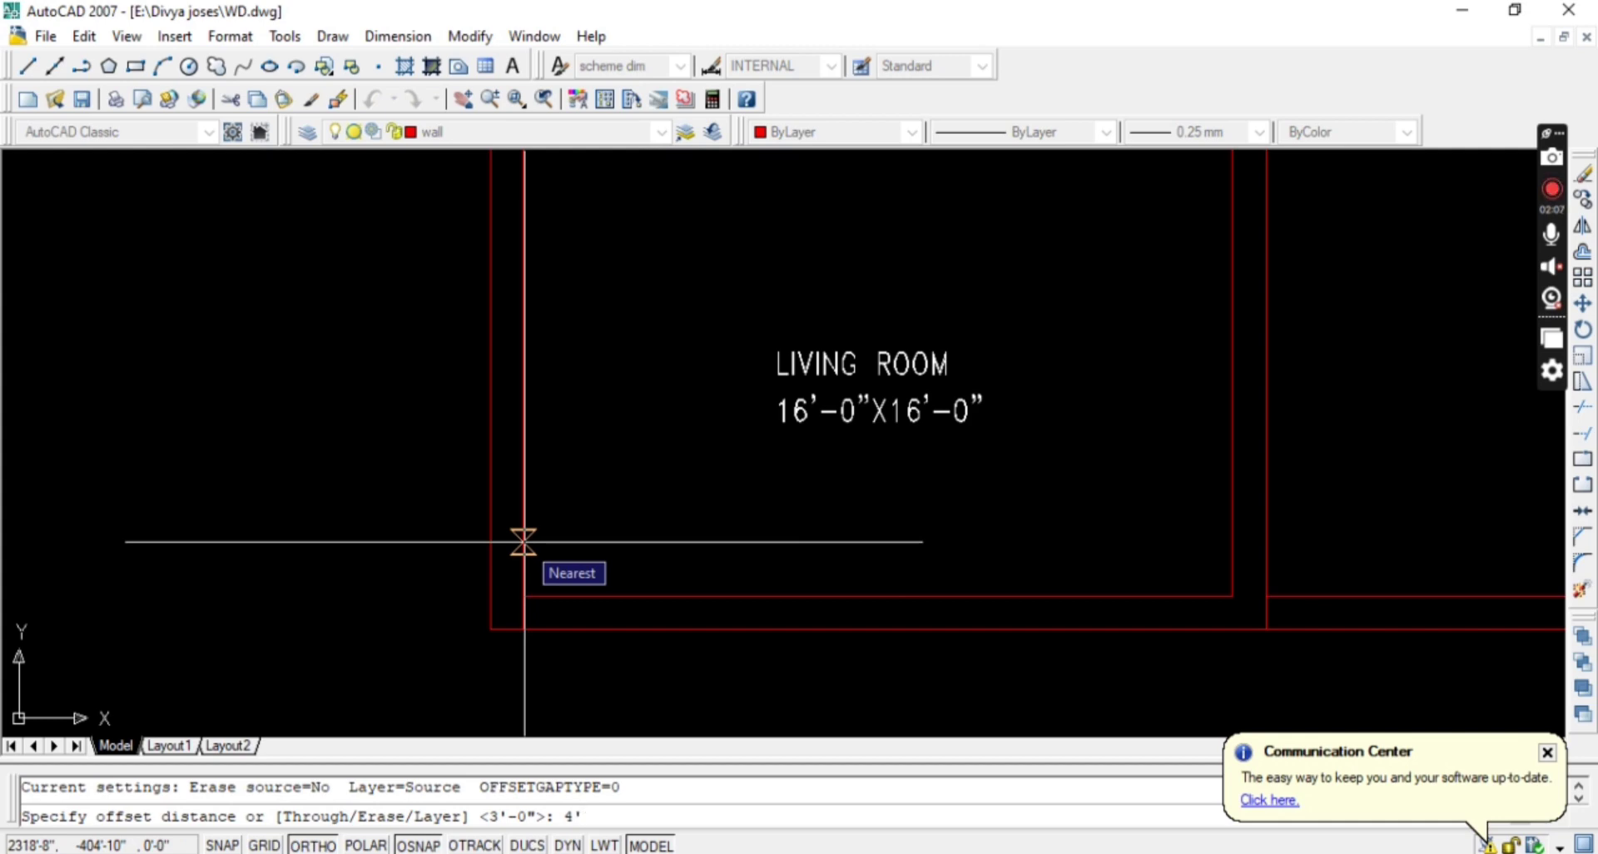
pyautogui.press('Return')
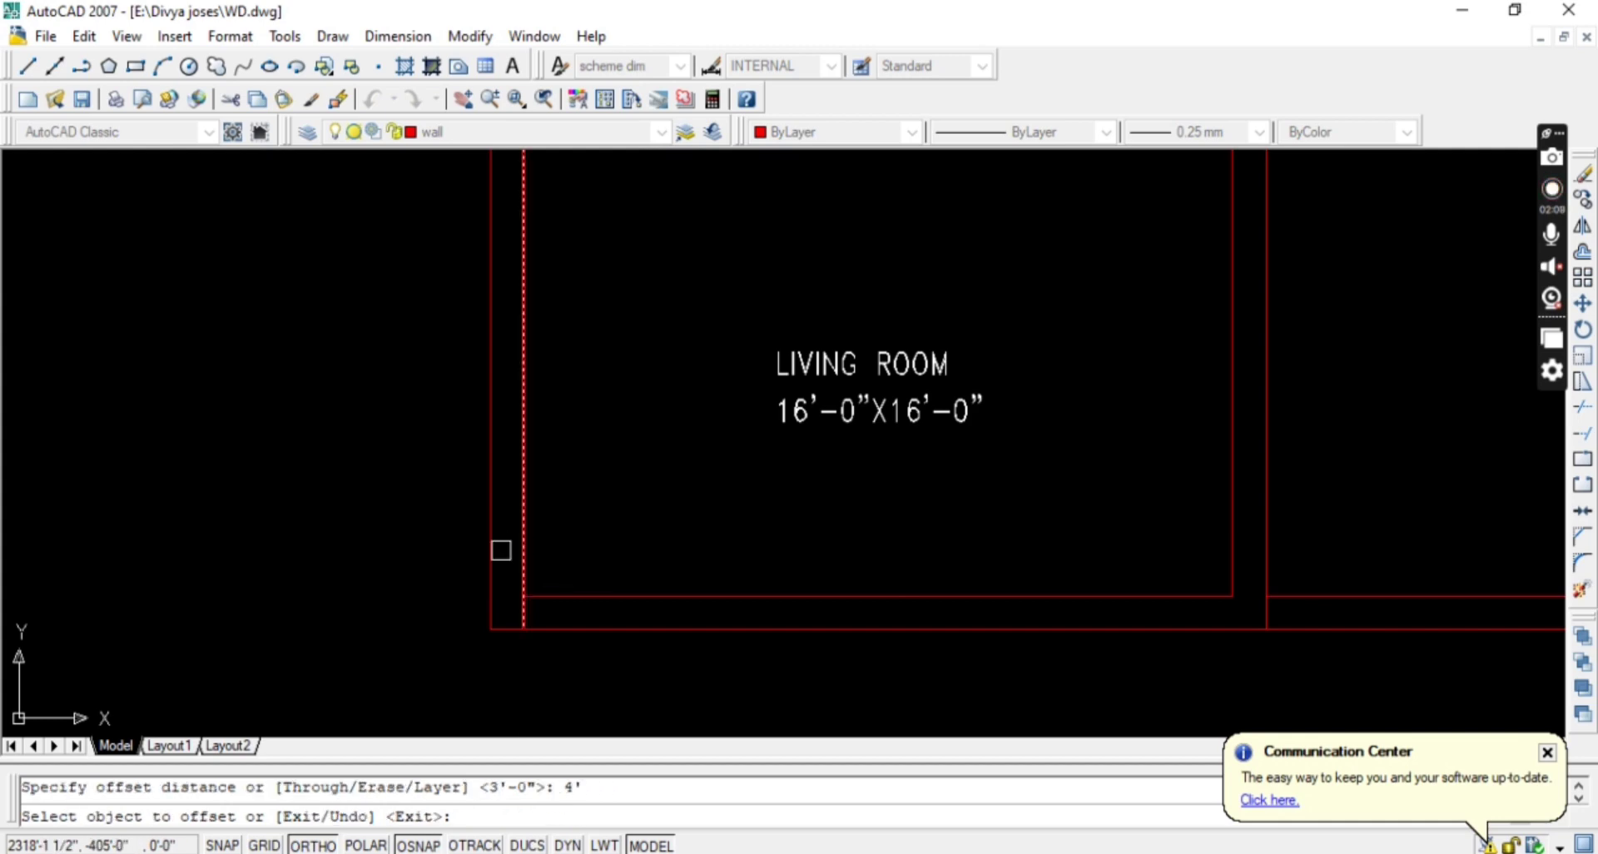
pyautogui.click(524, 541)
pyautogui.click(698, 627)
pyautogui.press('Escape')
# Trim the living room's bottom wall and the leftover offset line to cut a 4' entrance opening beside the left wall.
pyautogui.write('tr')
pyautogui.press('Return')
pyautogui.press('Return')
pyautogui.click(643, 650)
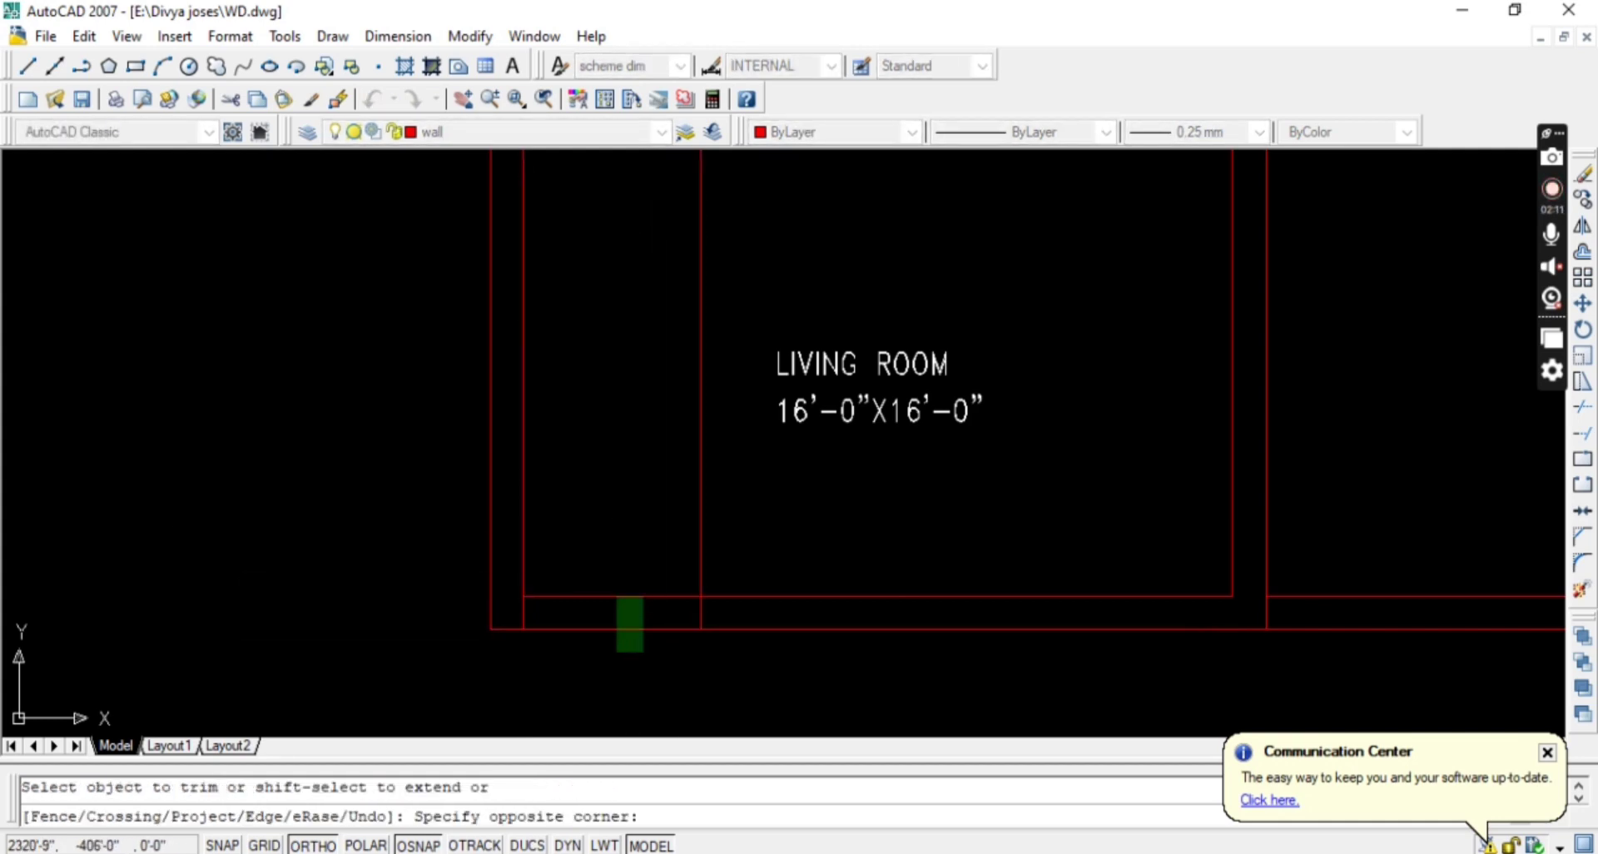
pyautogui.press('Escape')
pyautogui.scroll(-3, 692, 595)
pyautogui.moveTo(692, 596); pyautogui.dragTo(685, 528, button='middle')
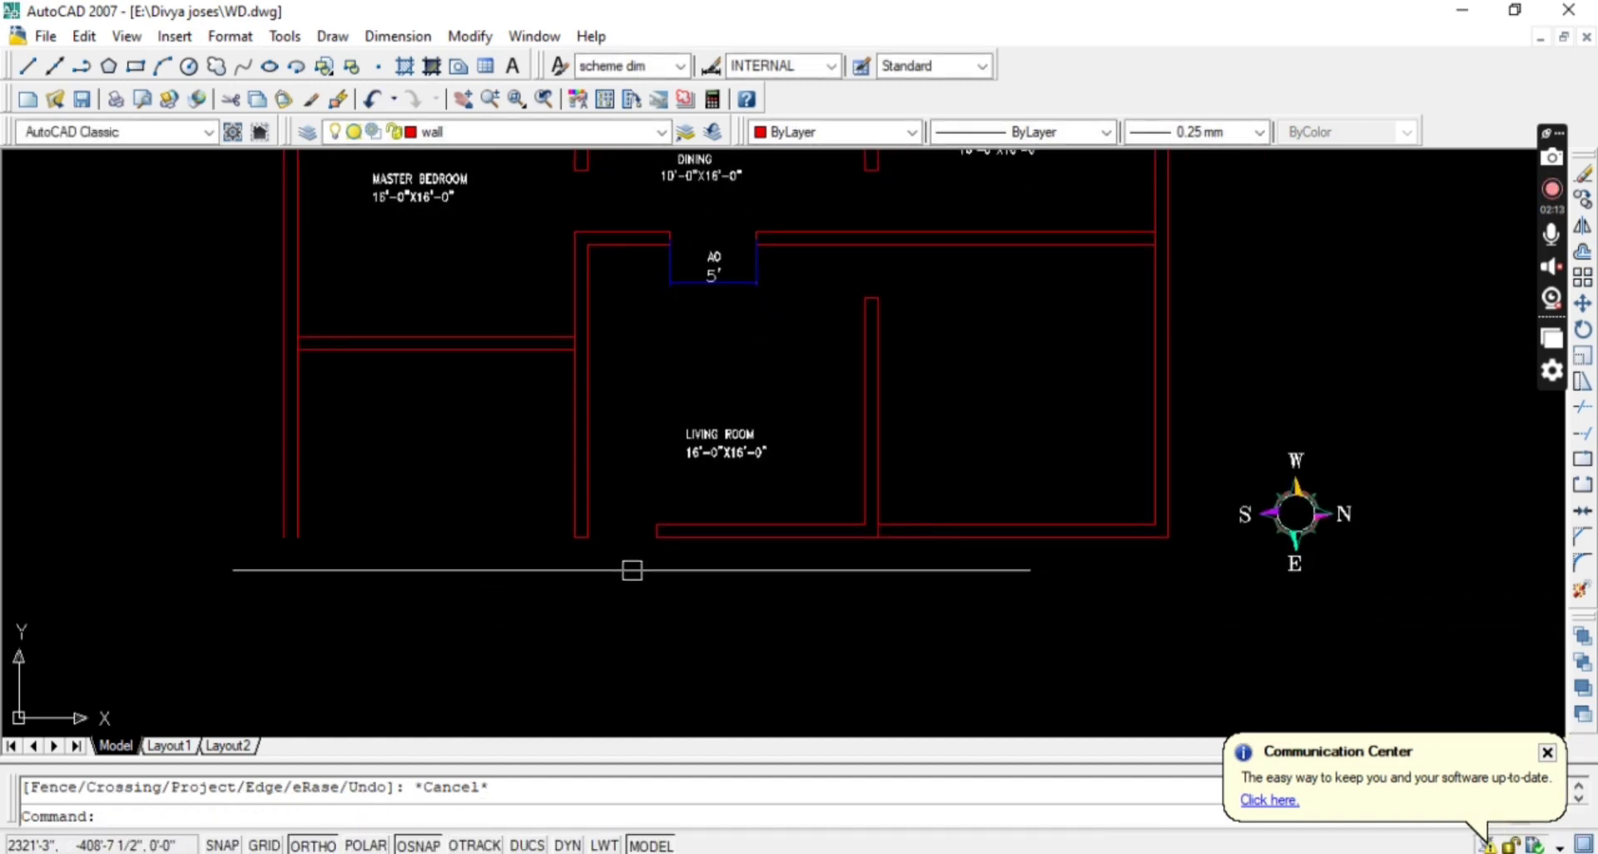
# Draw a line across the entrance opening along the outer face of the bottom wall.
pyautogui.scroll(1, 632, 567)
pyautogui.write('L')
pyautogui.press('Return')
pyautogui.scroll(2, 587, 555)
pyautogui.click(632, 588)
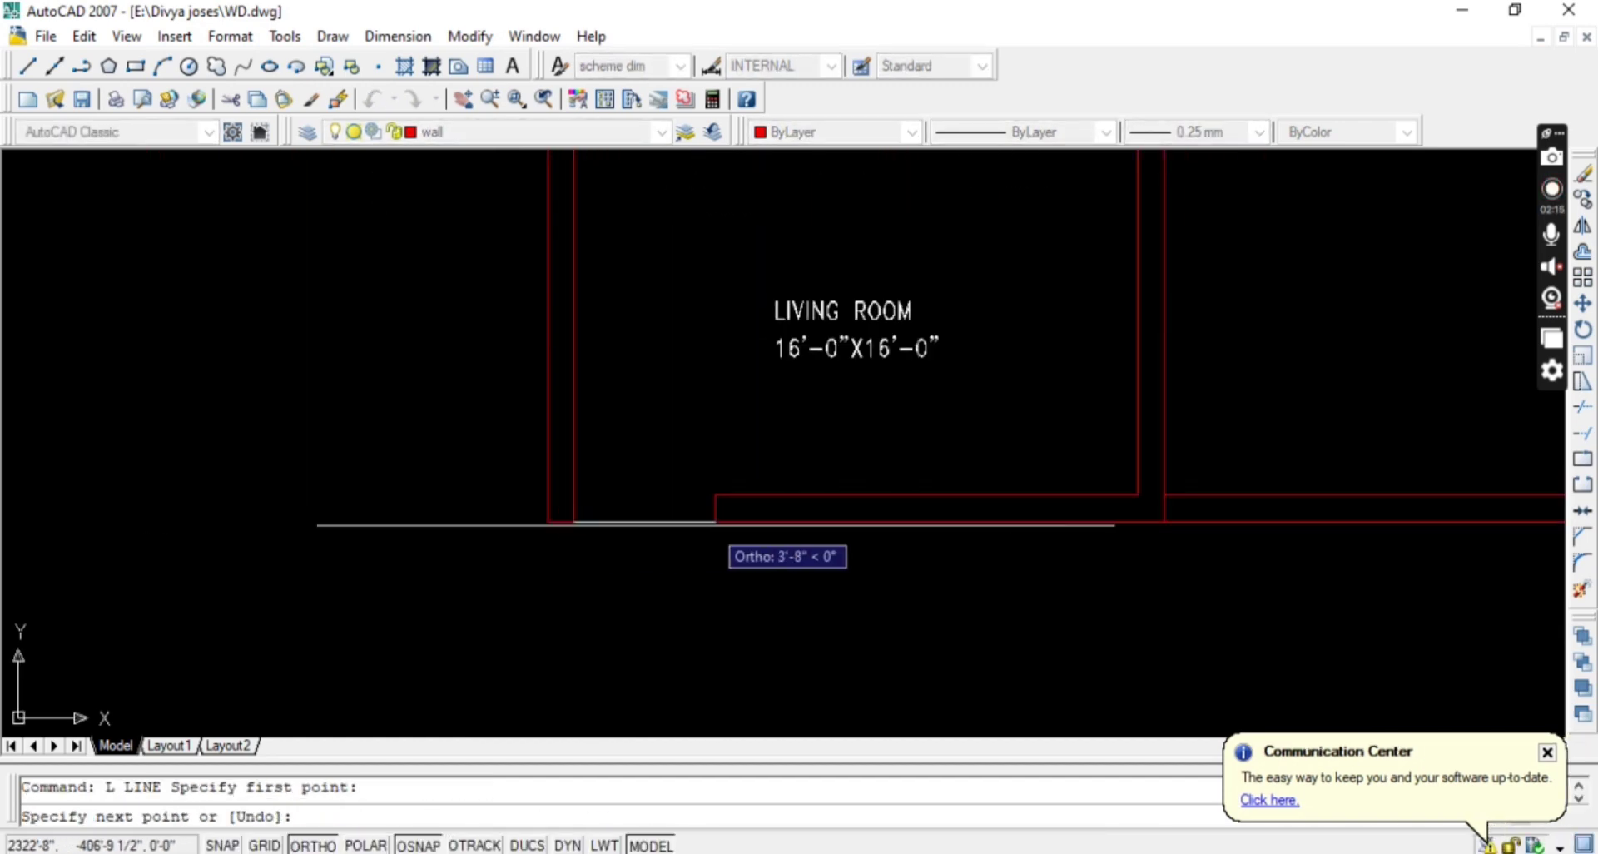
pyautogui.click(726, 588)
pyautogui.press('Escape')
# Offset the entrance line outward twice at 1' spacing to form two steps.
pyautogui.write('o')
pyautogui.press('Return')
pyautogui.write("1'")
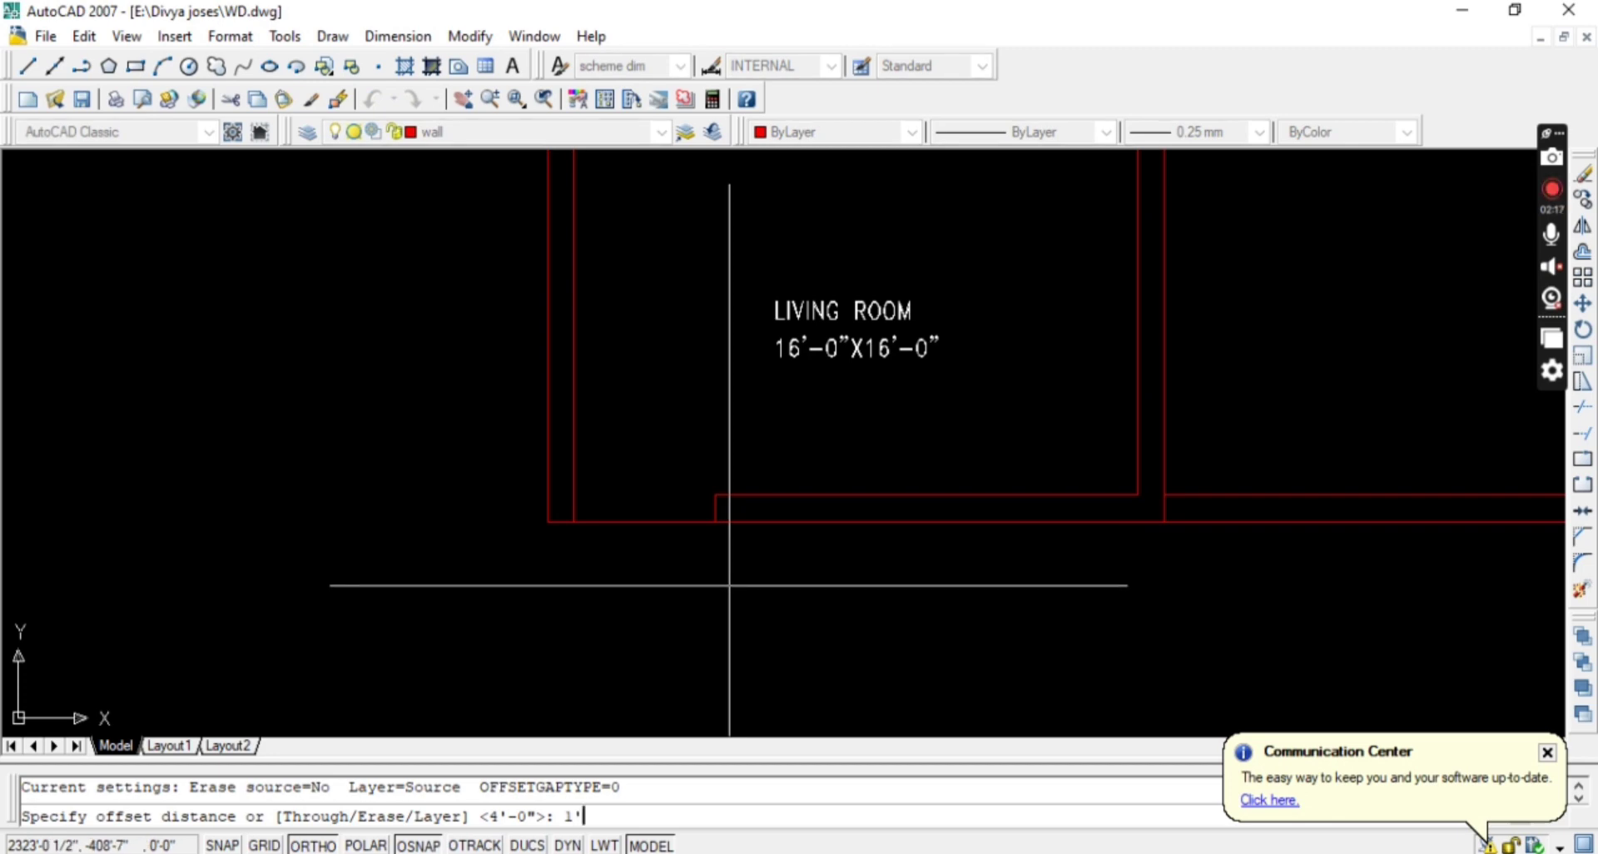
pyautogui.press('Return')
pyautogui.click(648, 527)
pyautogui.click(653, 567)
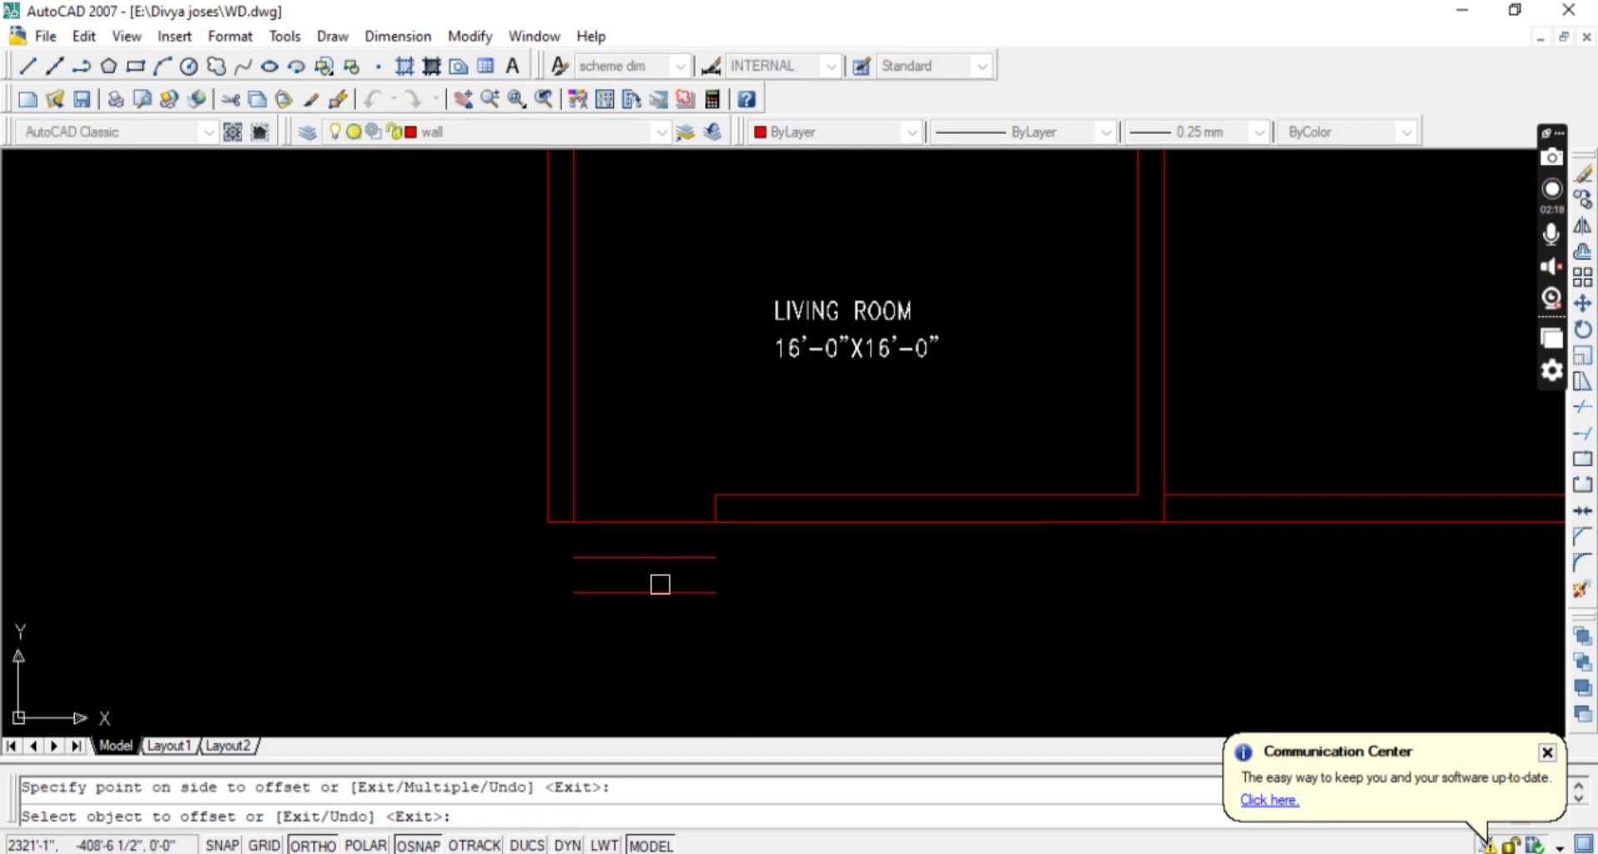
pyautogui.press('Escape')
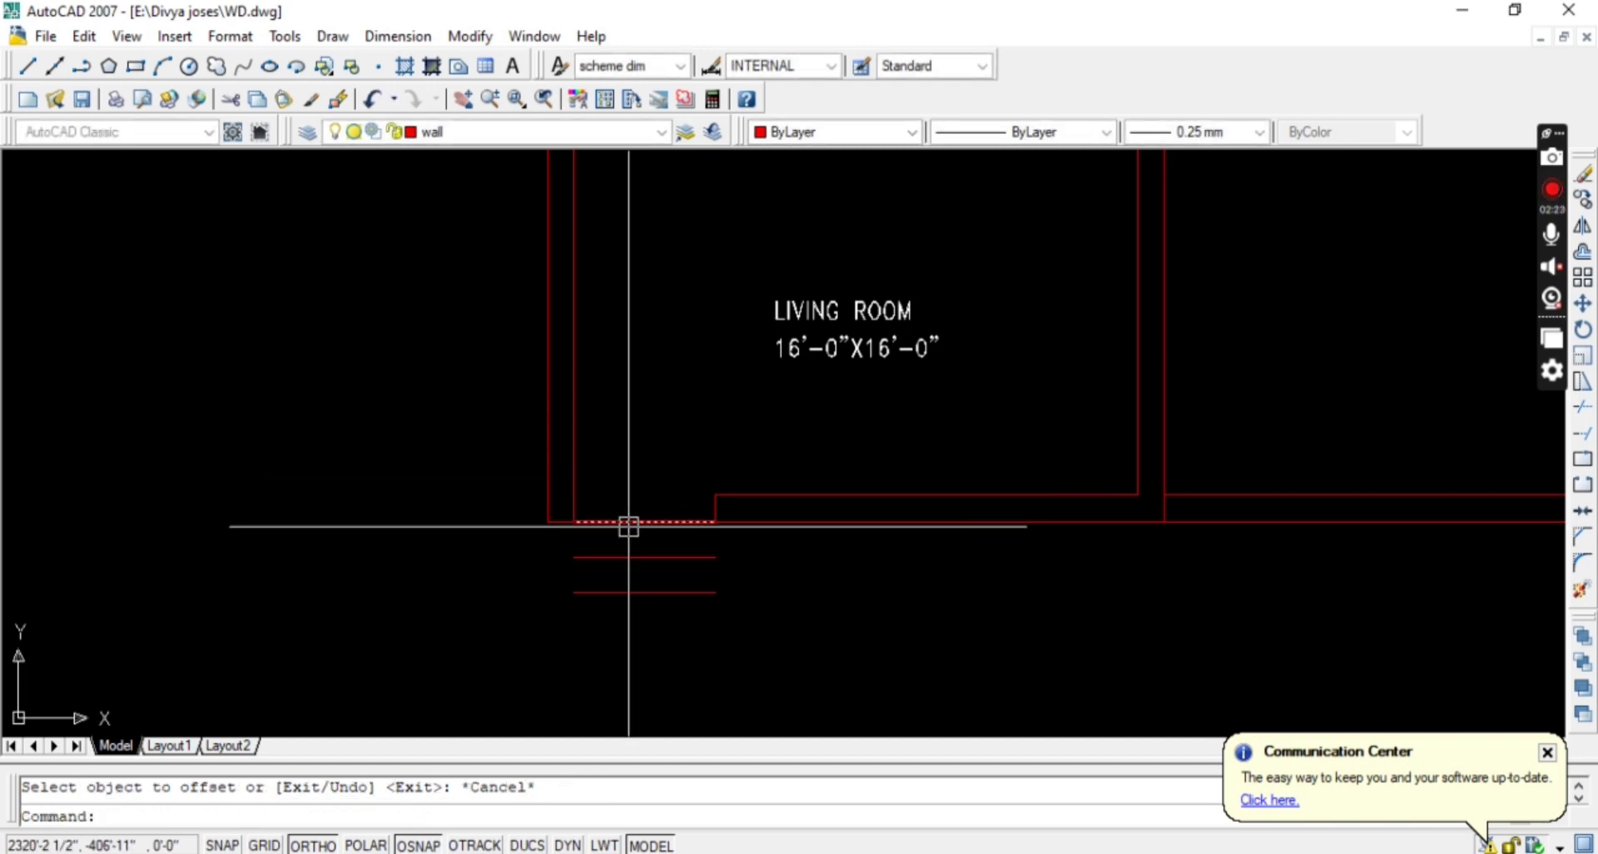
# Fillet the outermost step line to the left wall's outer line and to the line at the opening's right edge.
pyautogui.write('f')
pyautogui.press('Return')
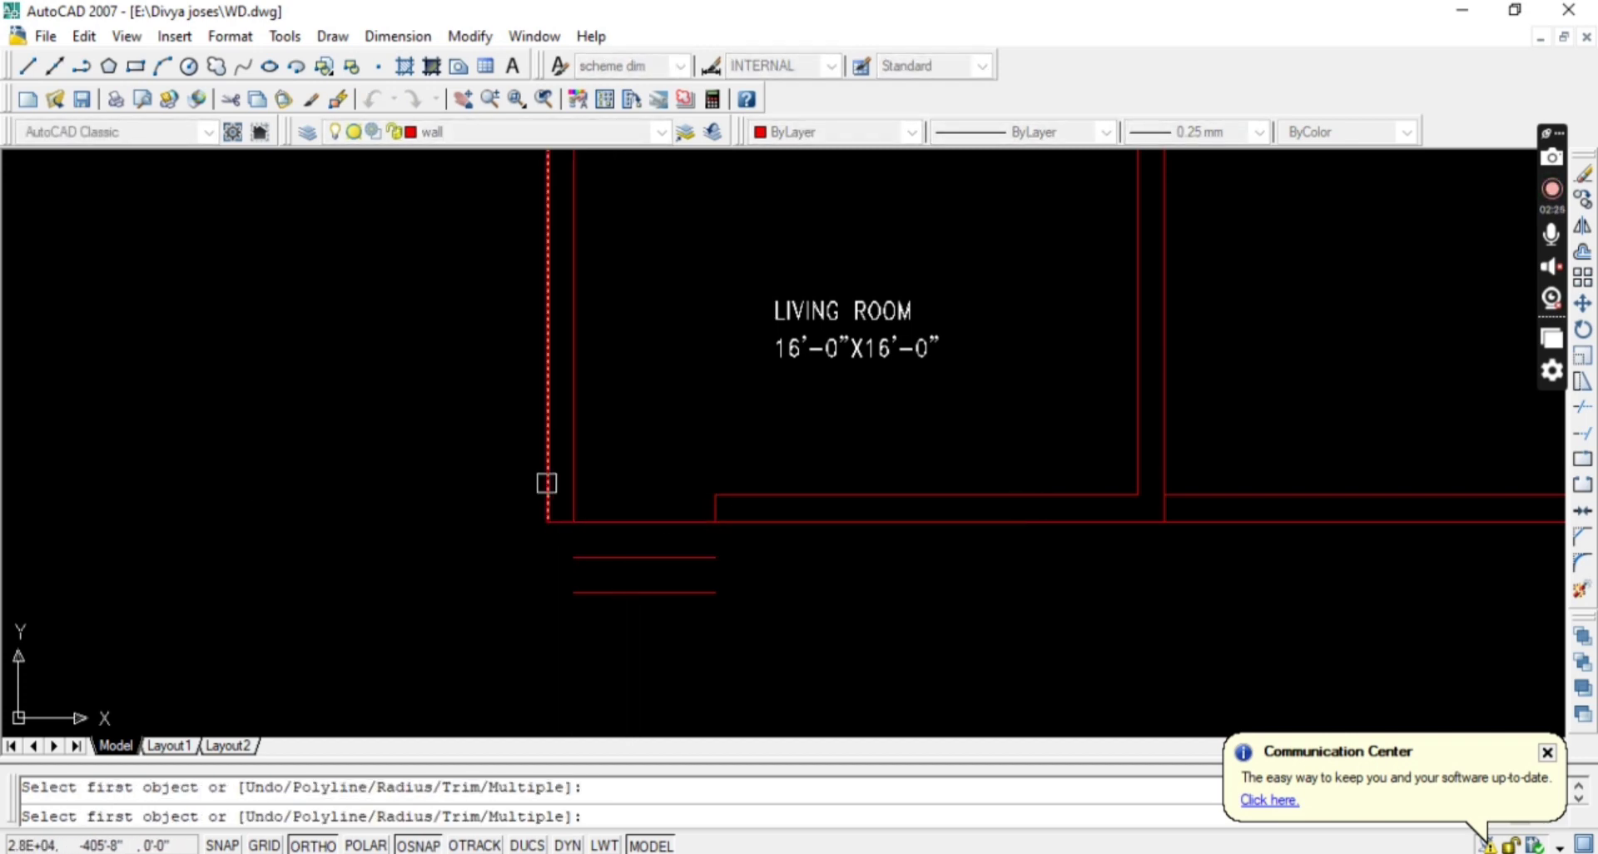
pyautogui.click(601, 590)
pyautogui.press('Return')
pyautogui.click(667, 599)
pyautogui.scroll(3, 721, 511)
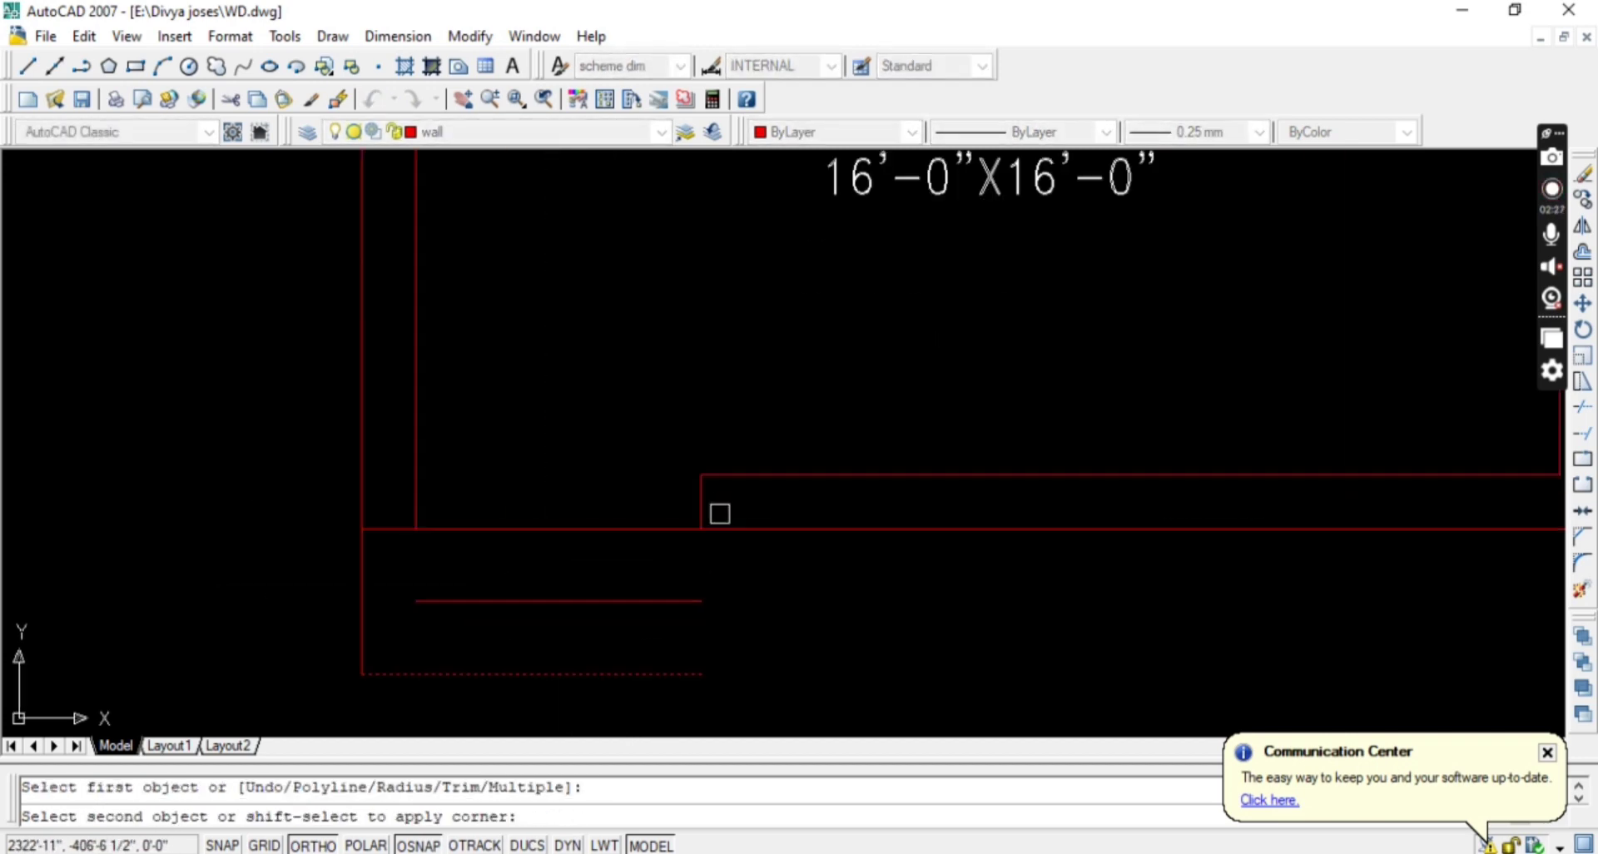
pyautogui.click(710, 501)
pyautogui.press('Escape')
# Extend the middle step line to the left wall's outer line.
pyautogui.write('ex')
pyautogui.press('Return')
pyautogui.press('Return')
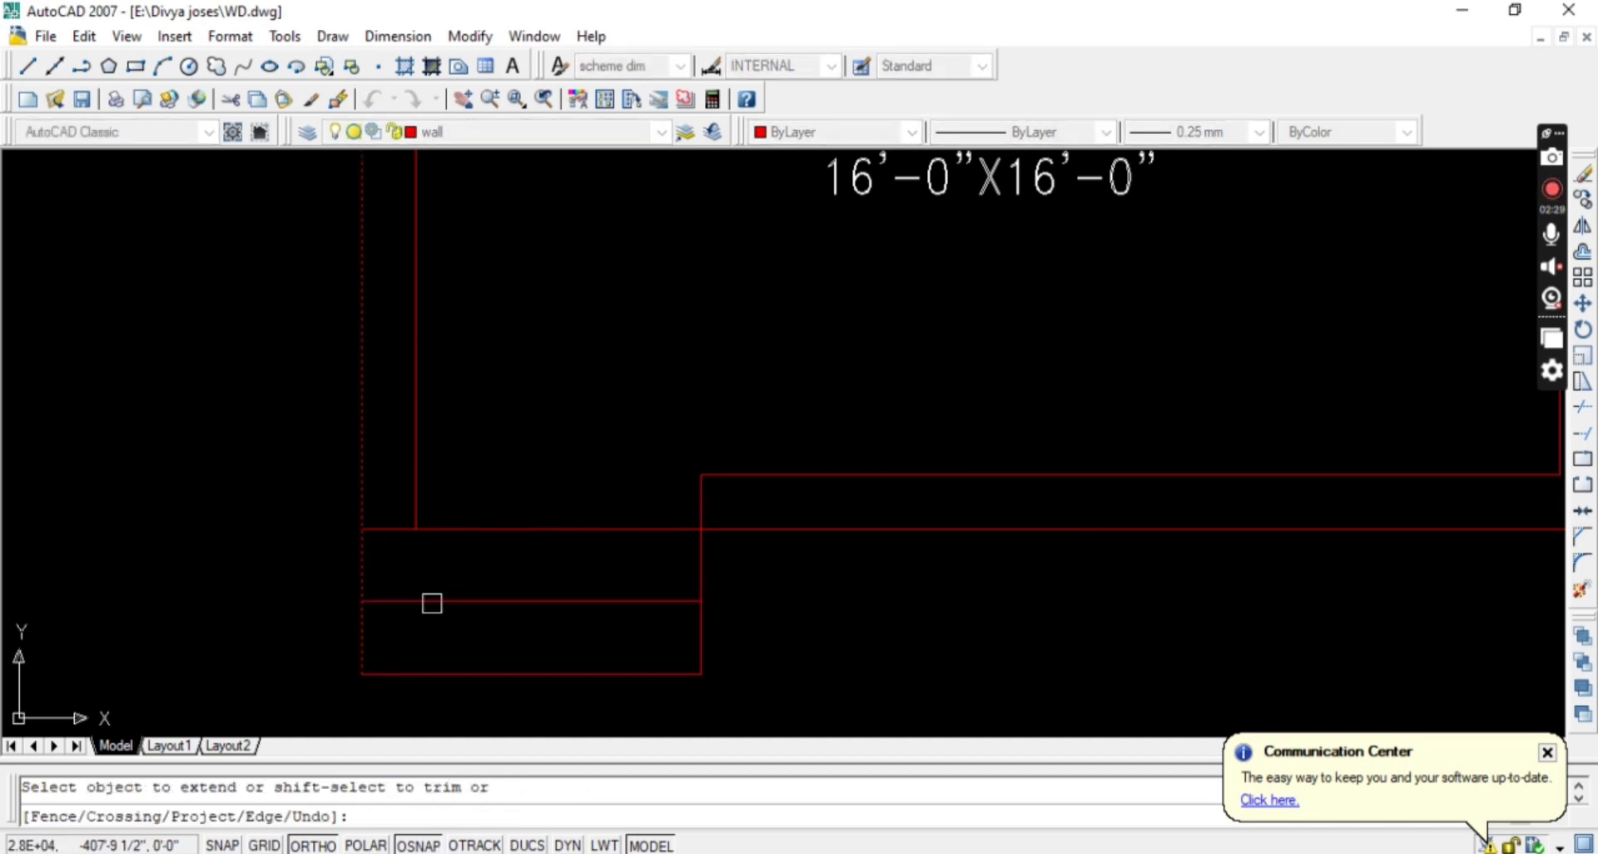
pyautogui.press('Escape')
pyautogui.scroll(-3, 487, 609)
pyautogui.moveTo(565, 593); pyautogui.dragTo(521, 576, button='middle')
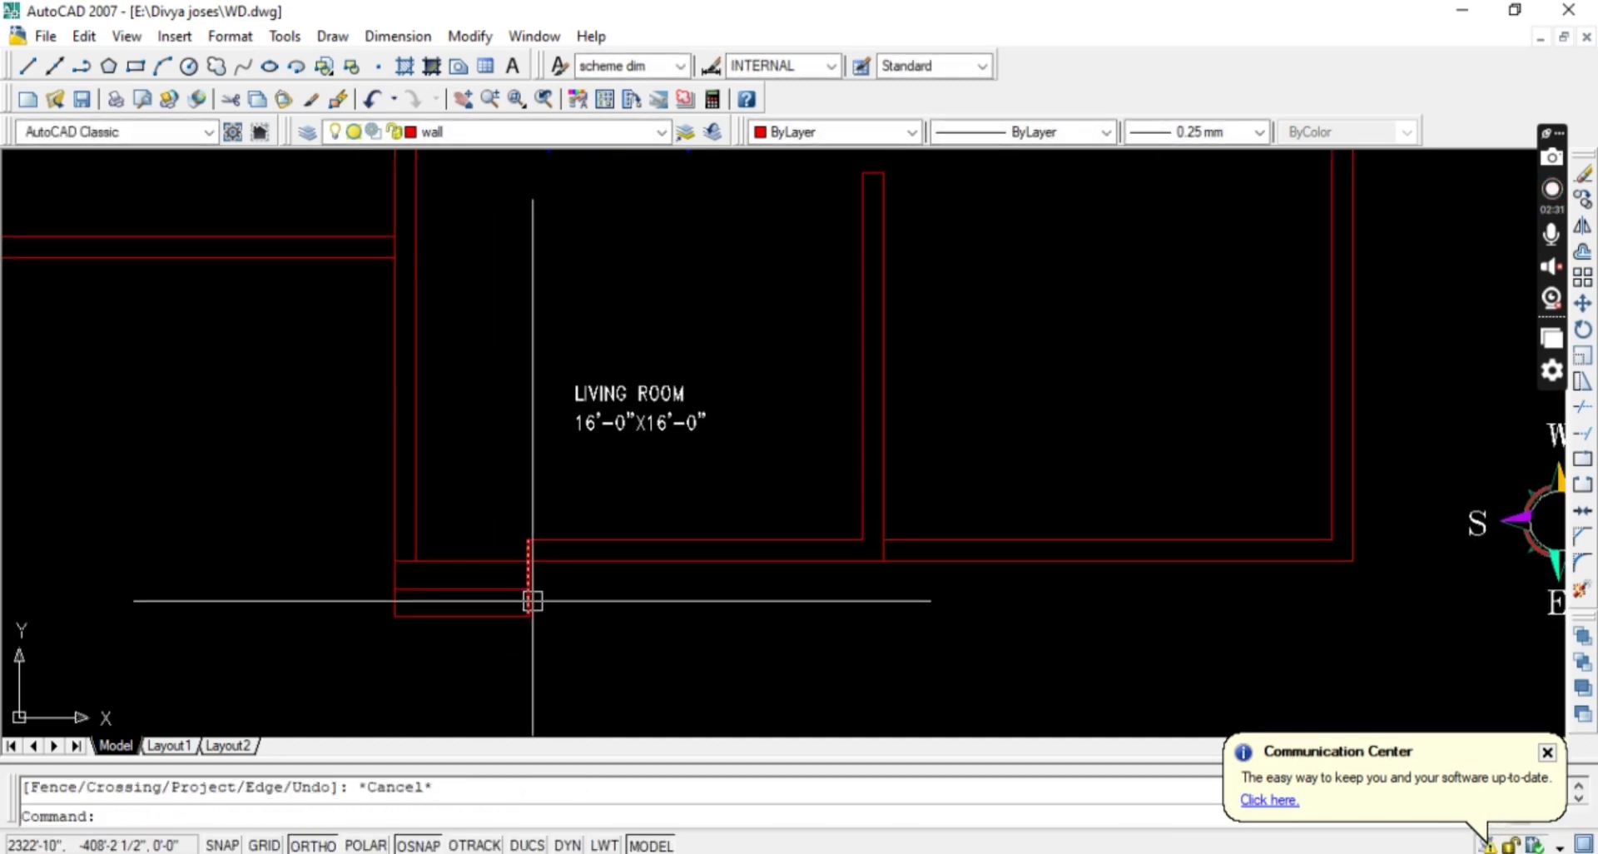
pyautogui.click(571, 133)
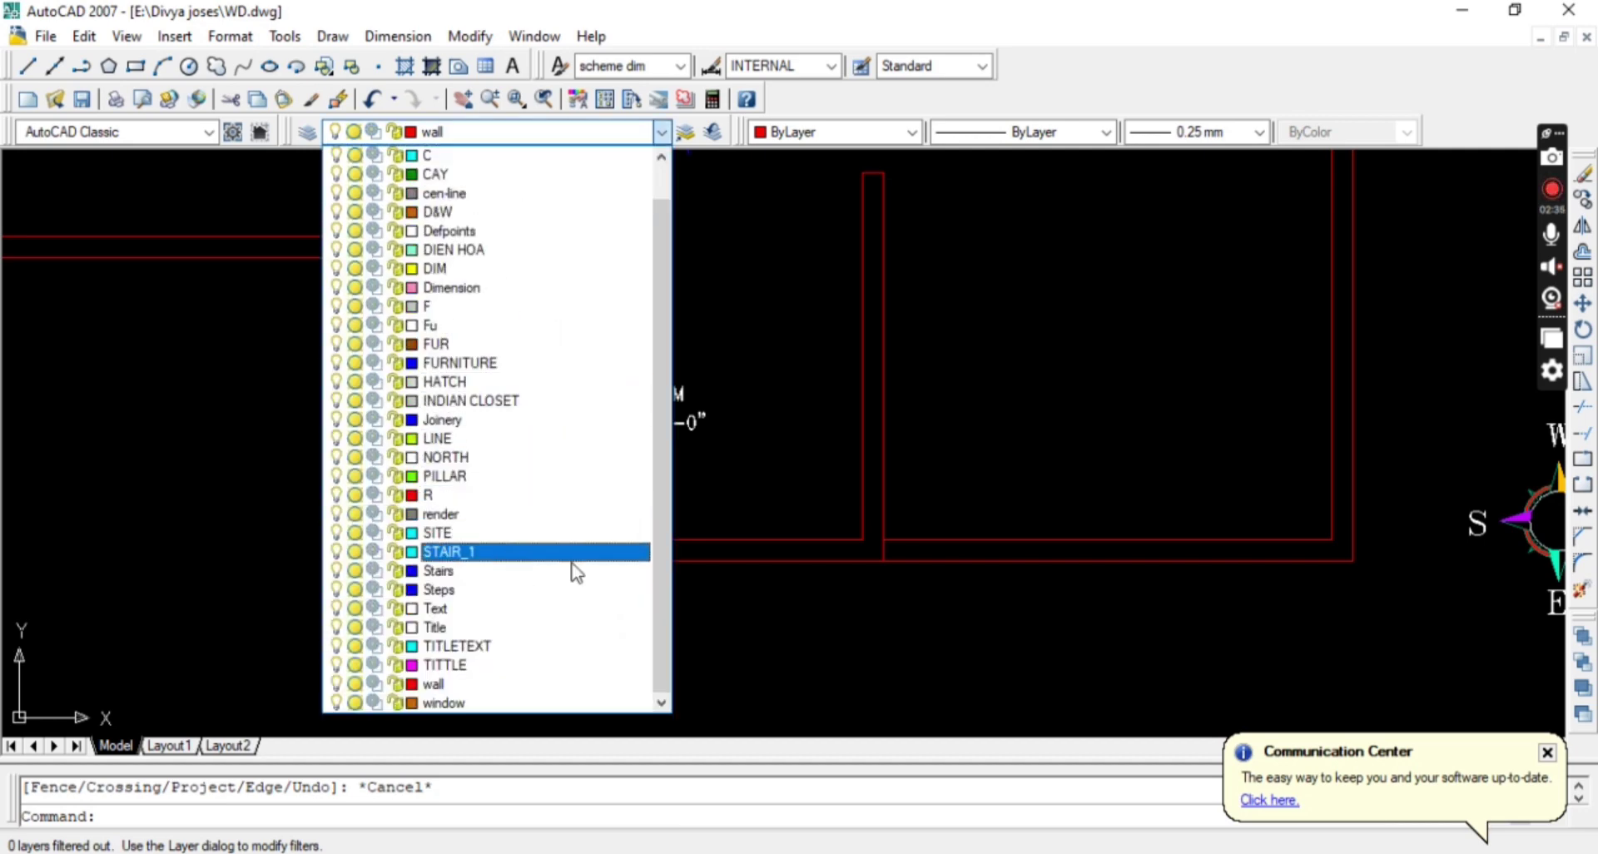
pyautogui.click(624, 650)
pyautogui.click(370, 578)
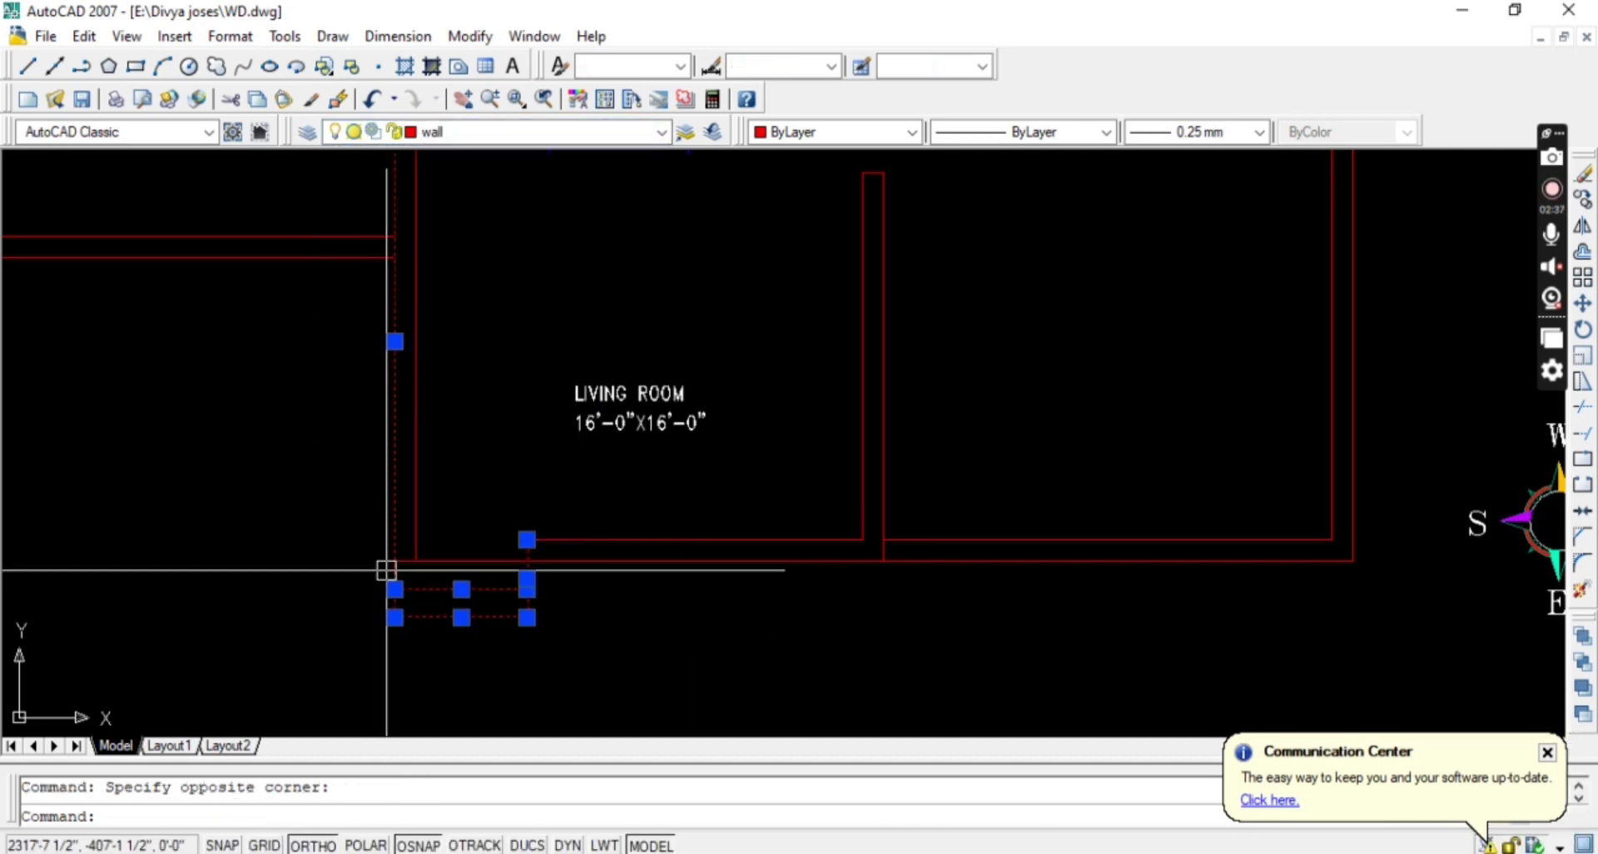
pyautogui.press('Escape')
# Break the living room's left outer wall line around its crossing with the bottom wall's outer line.
pyautogui.write('br')
pyautogui.press('Return')
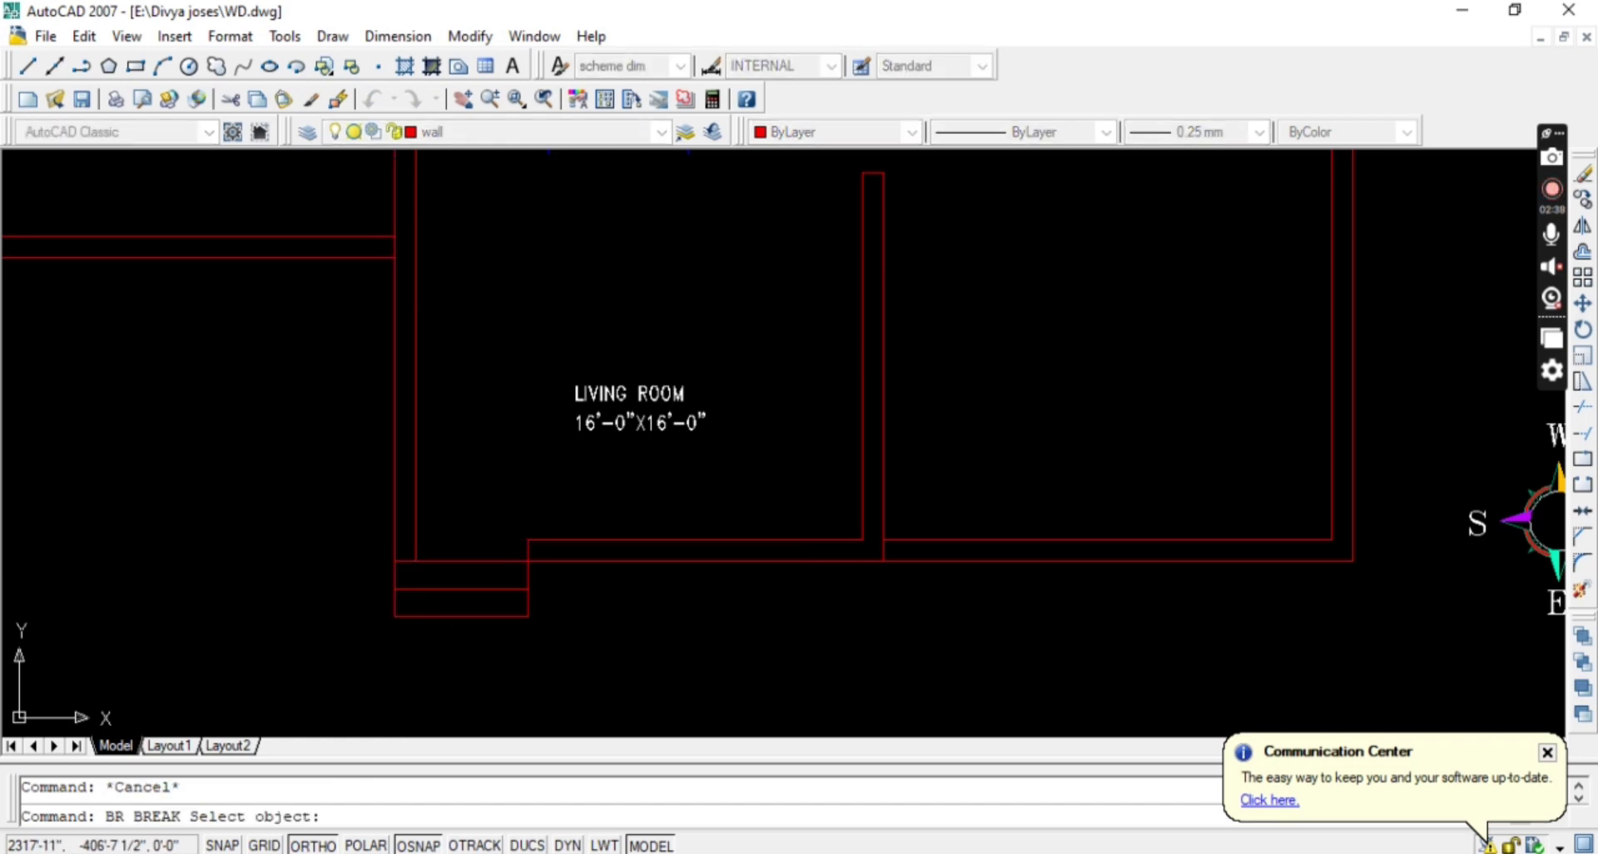
pyautogui.scroll(2, 384, 564)
pyautogui.click(403, 583)
pyautogui.click(403, 533)
# Fillet both pieces of the broken left wall line back to the entrance line, keeping the wall and step side separate.
pyautogui.write('f')
pyautogui.press('Return')
pyautogui.click(423, 558)
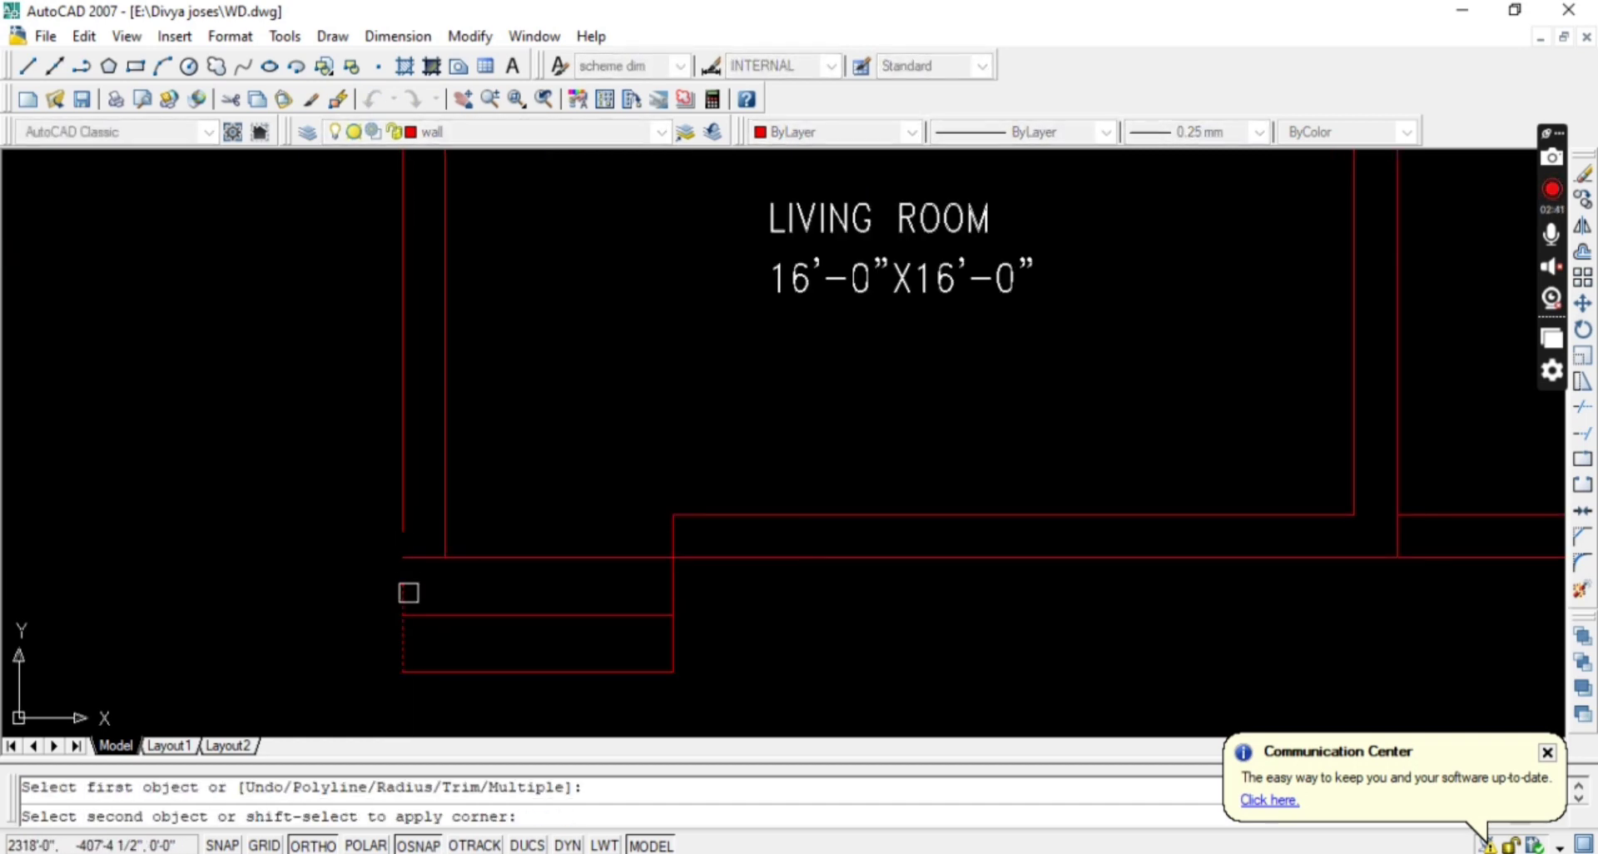
pyautogui.click(406, 592)
pyautogui.press('Escape')
pyautogui.press('Return')
pyautogui.click(421, 558)
pyautogui.click(407, 546)
pyautogui.press('Escape')
pyautogui.click(753, 695)
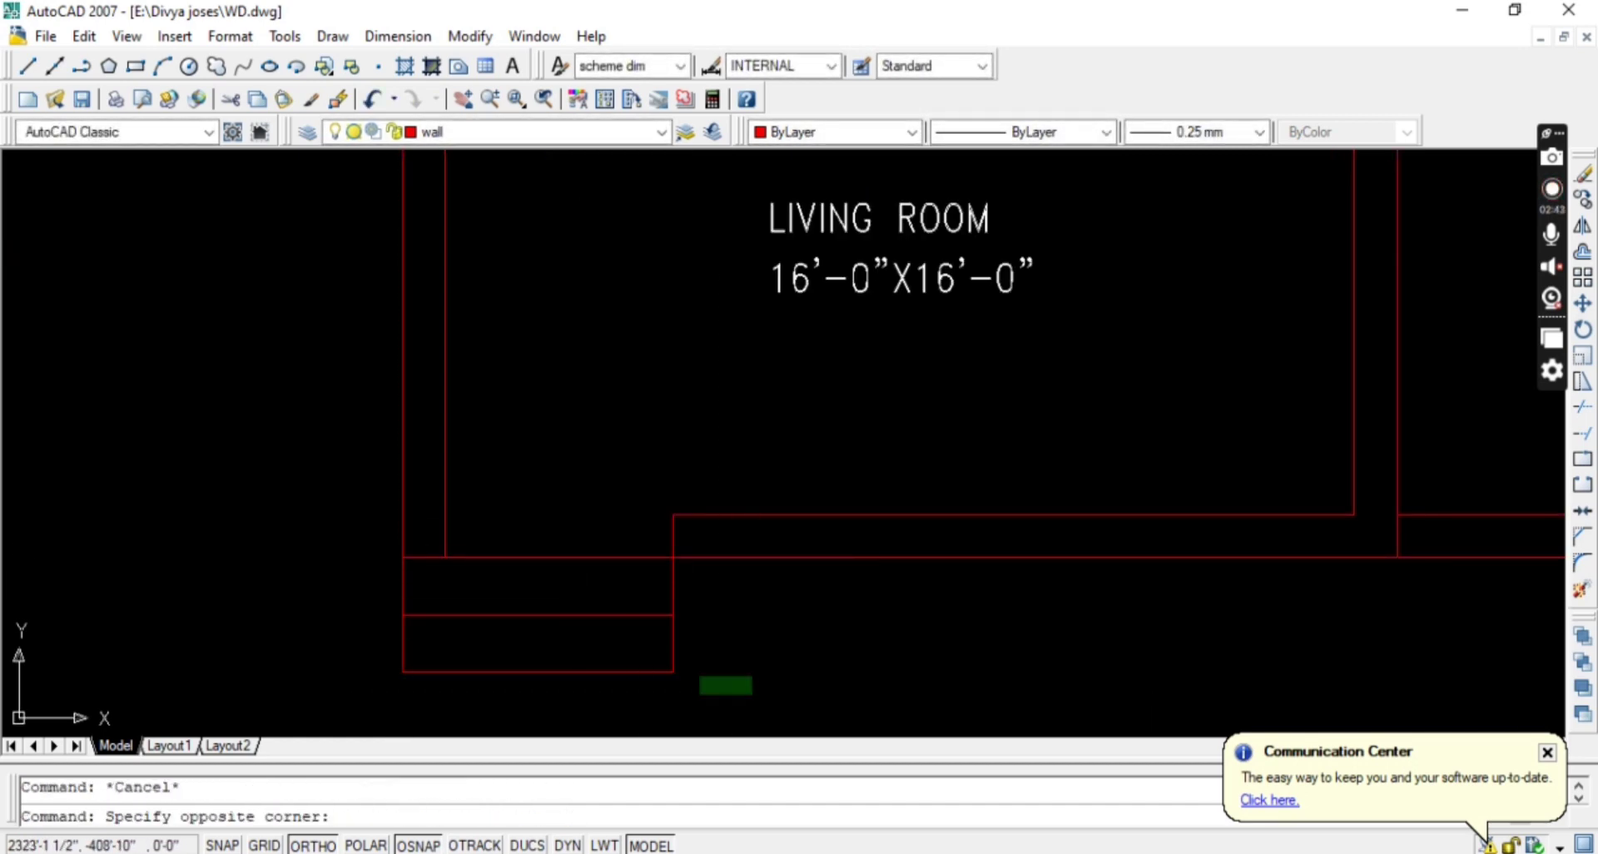
pyautogui.click(340, 599)
pyautogui.press('Escape')
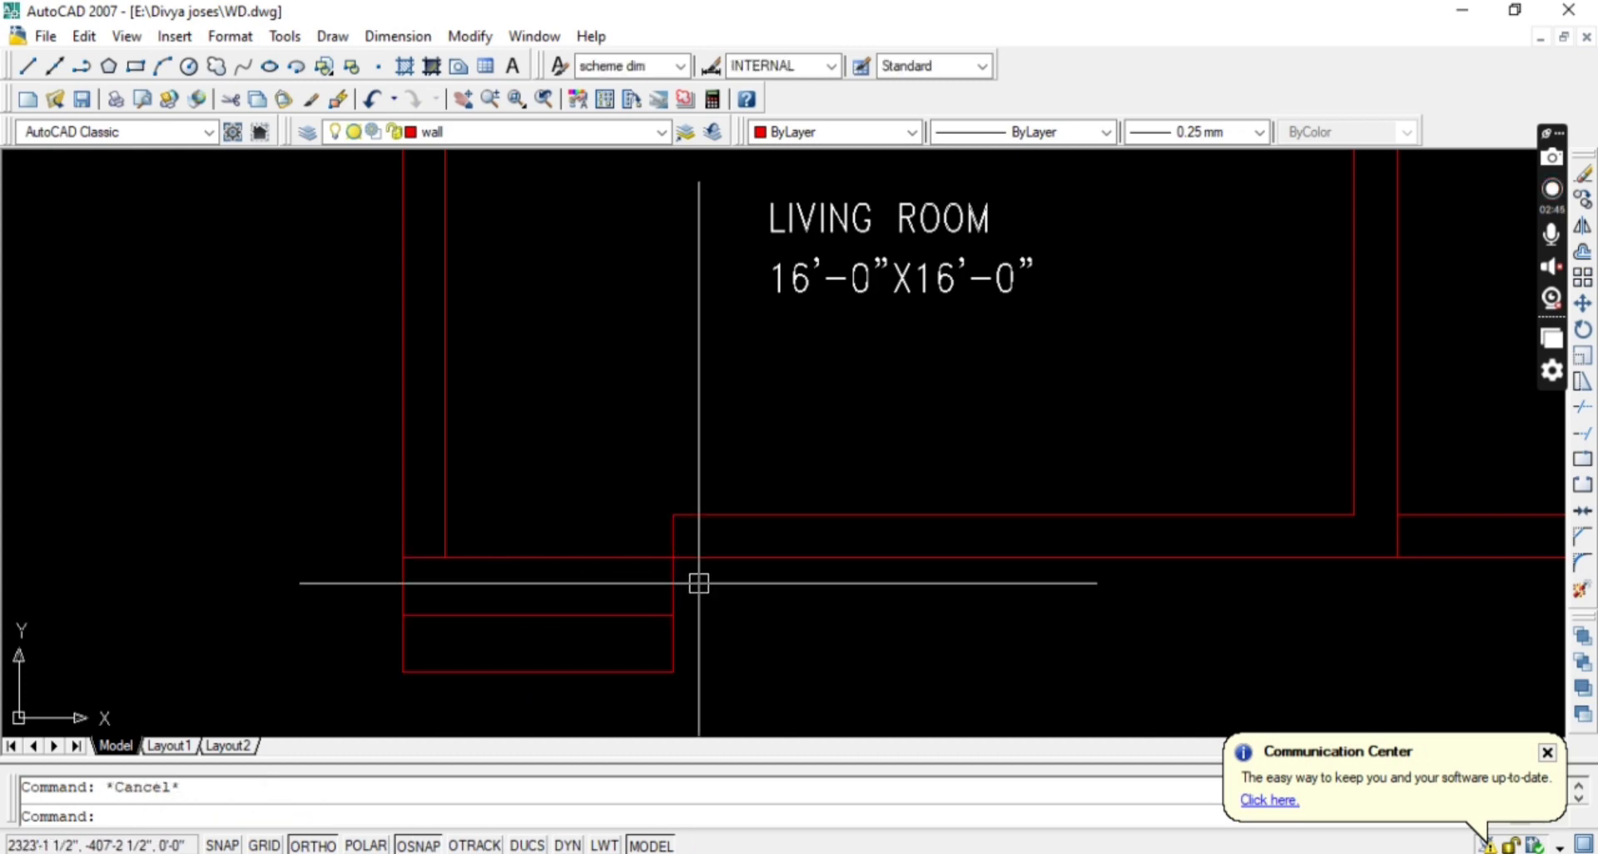
# Break the line at the opening's right edge around the bottom wall's outer line and extend both pieces back to it.
pyautogui.write('br')
pyautogui.press('Return')
pyautogui.scroll(2, 666, 578)
pyautogui.click(668, 572)
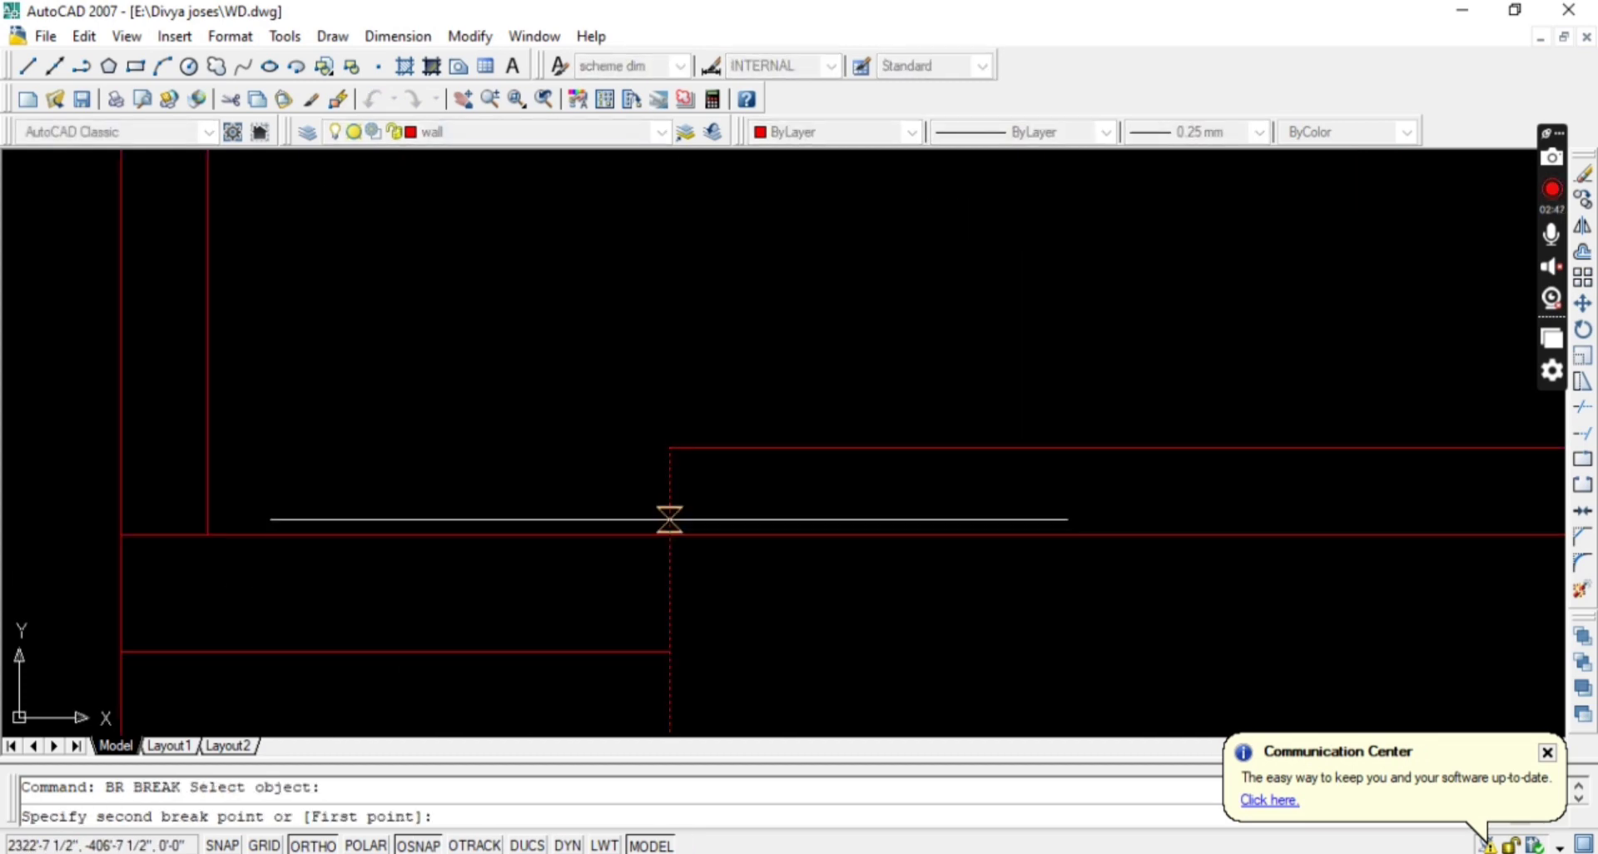
pyautogui.click(669, 502)
pyautogui.press('Escape')
pyautogui.write('ex')
pyautogui.press('Return')
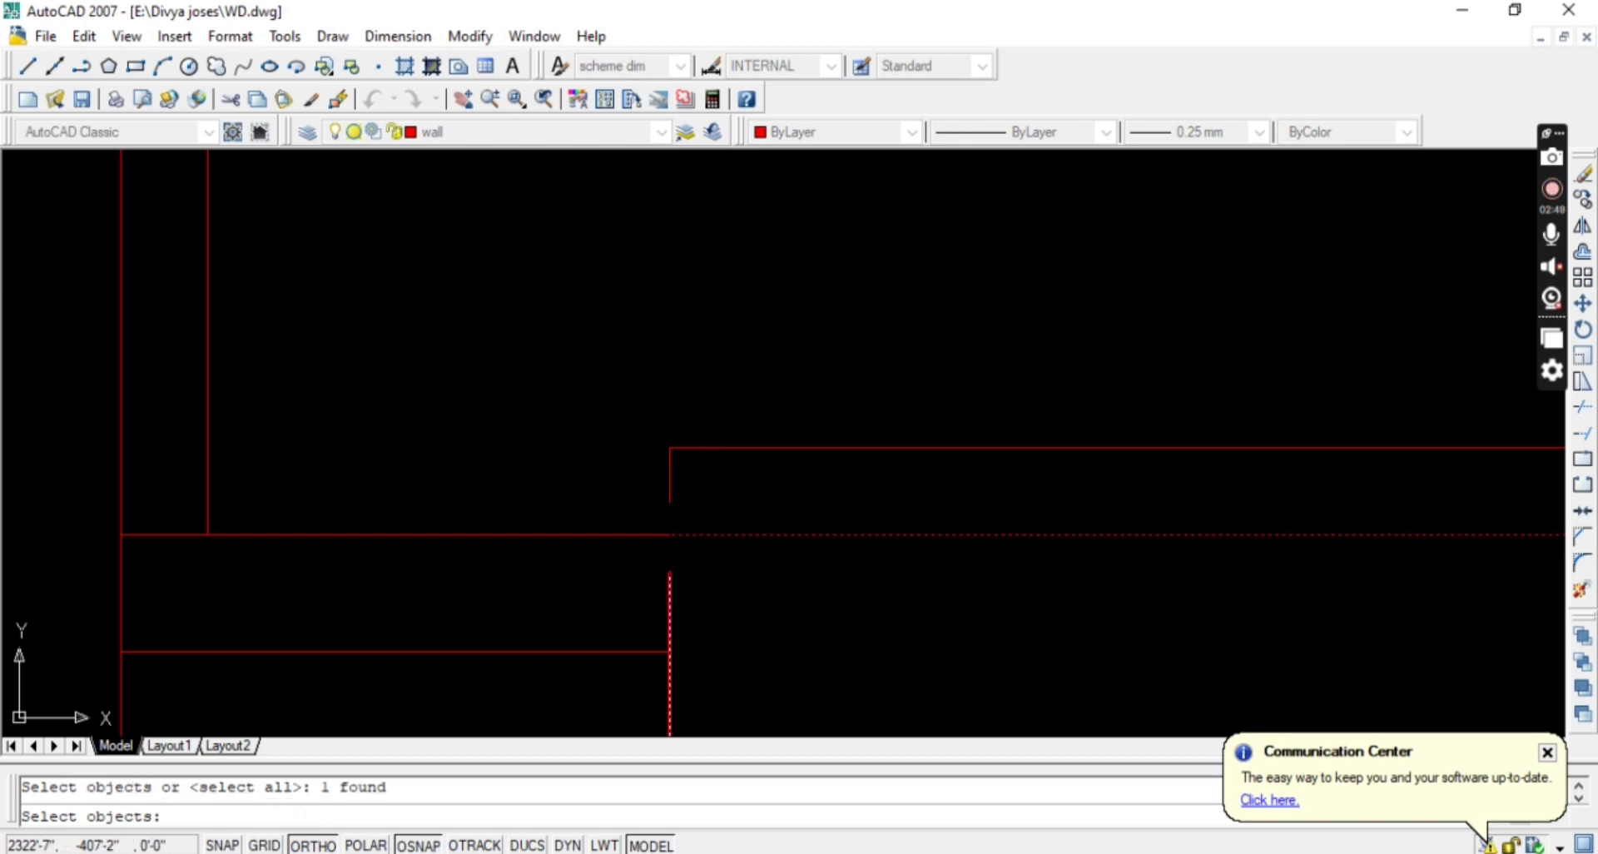
pyautogui.press('Escape')
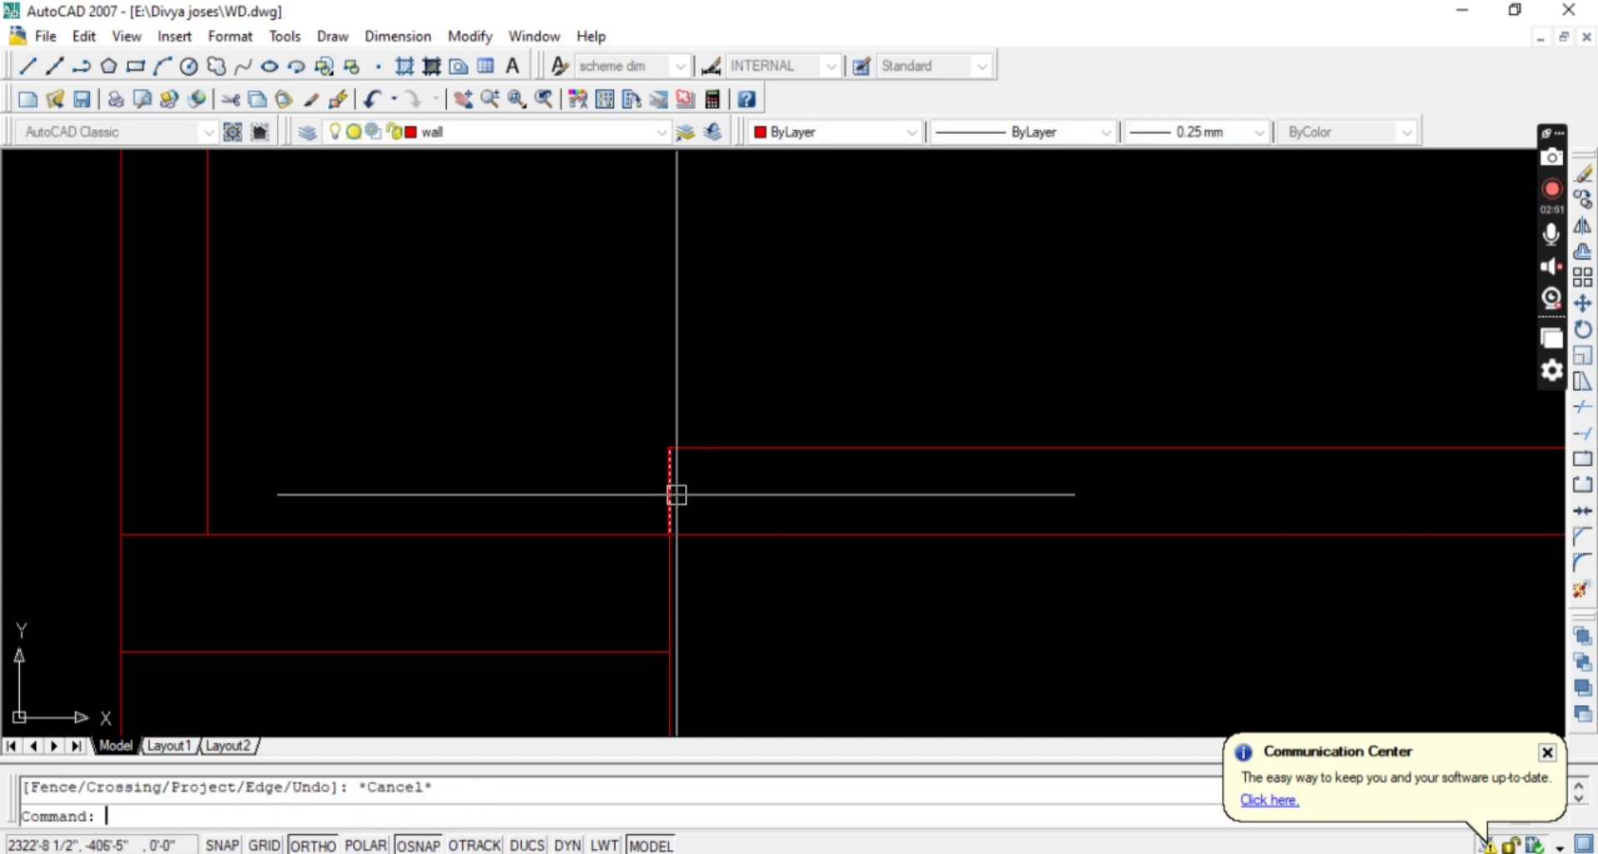
# Move the entrance step lines outside the living room to the Steps layer.
pyautogui.scroll(-4, 707, 563)
pyautogui.scroll(3, 707, 563)
pyautogui.click(718, 563)
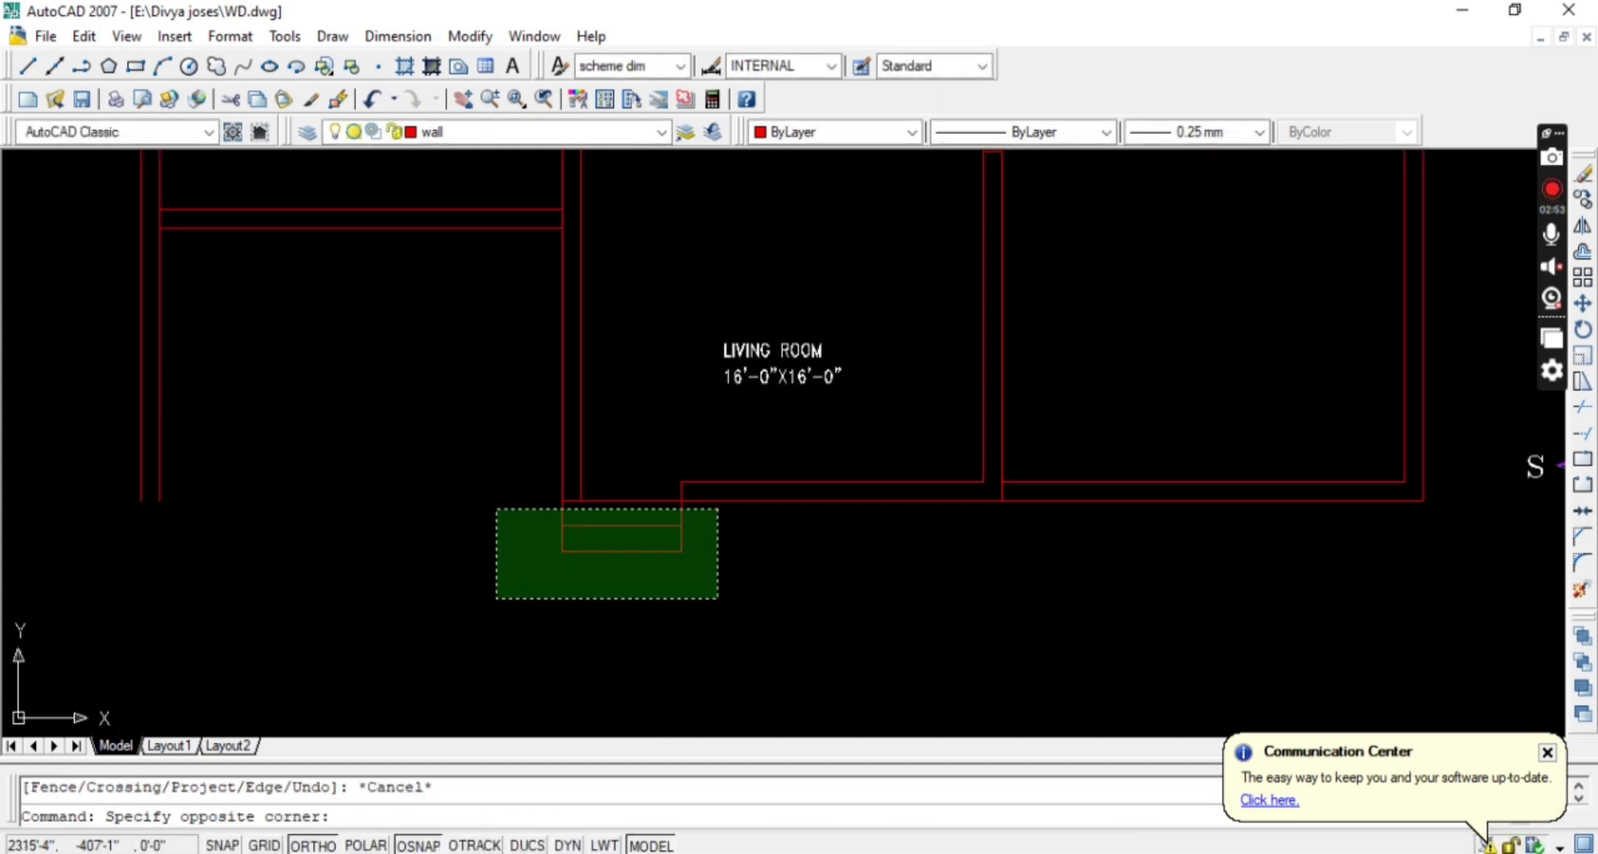
pyautogui.click(499, 511)
pyautogui.click(466, 131)
pyautogui.click(474, 578)
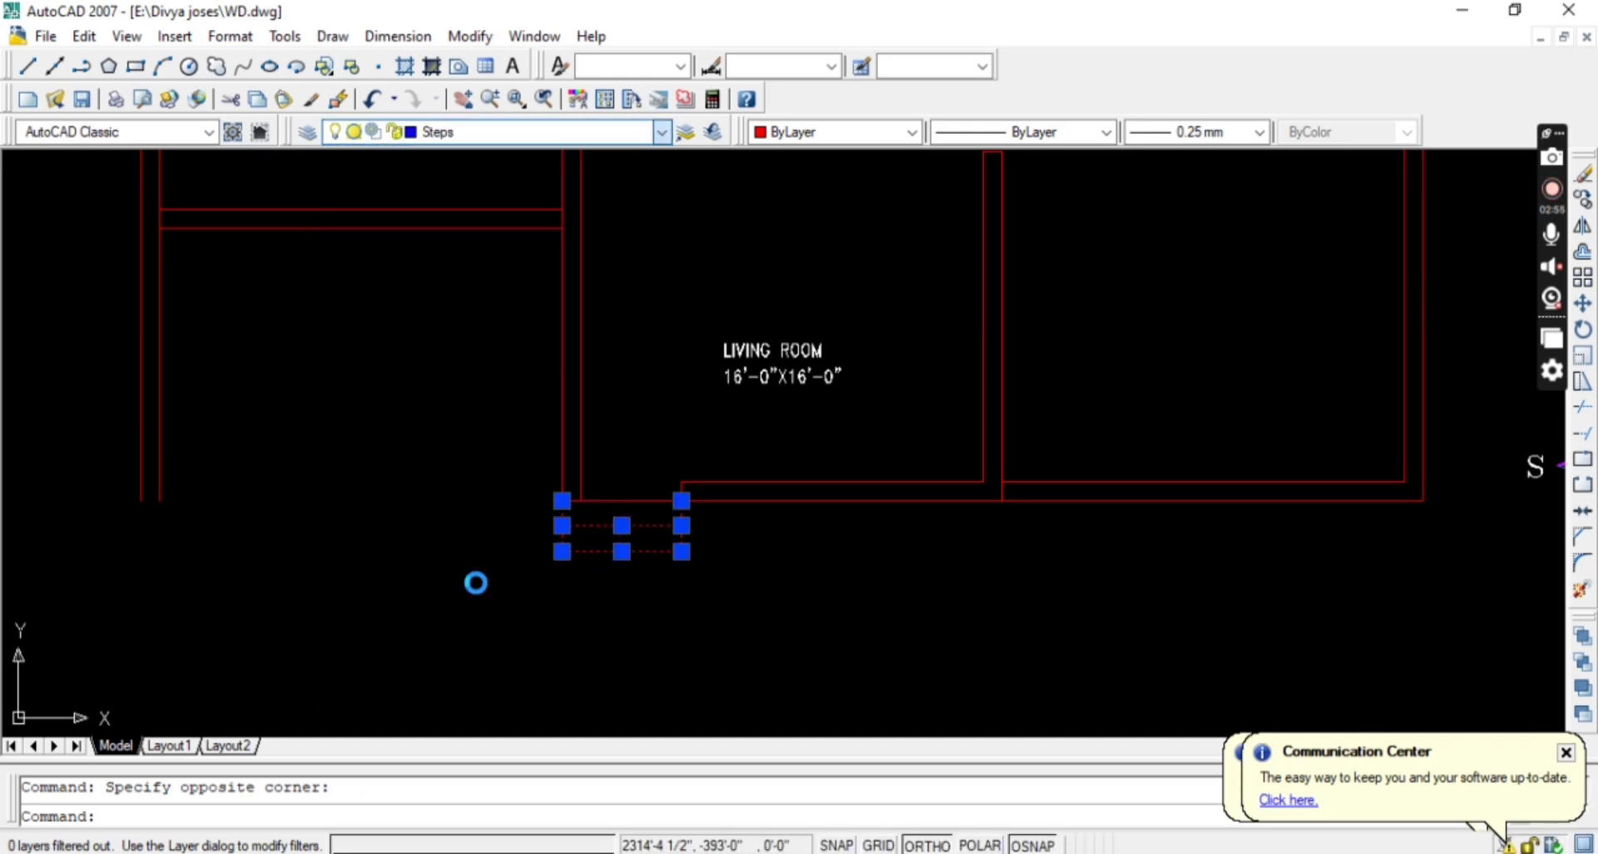
pyautogui.press('Escape')
# Fillet the entrance line with the house's far-left outer wall line to close the area below the master bedroom.
pyautogui.moveTo(668, 542); pyautogui.dragTo(614, 629, button='middle')
pyautogui.scroll(2, 630, 609)
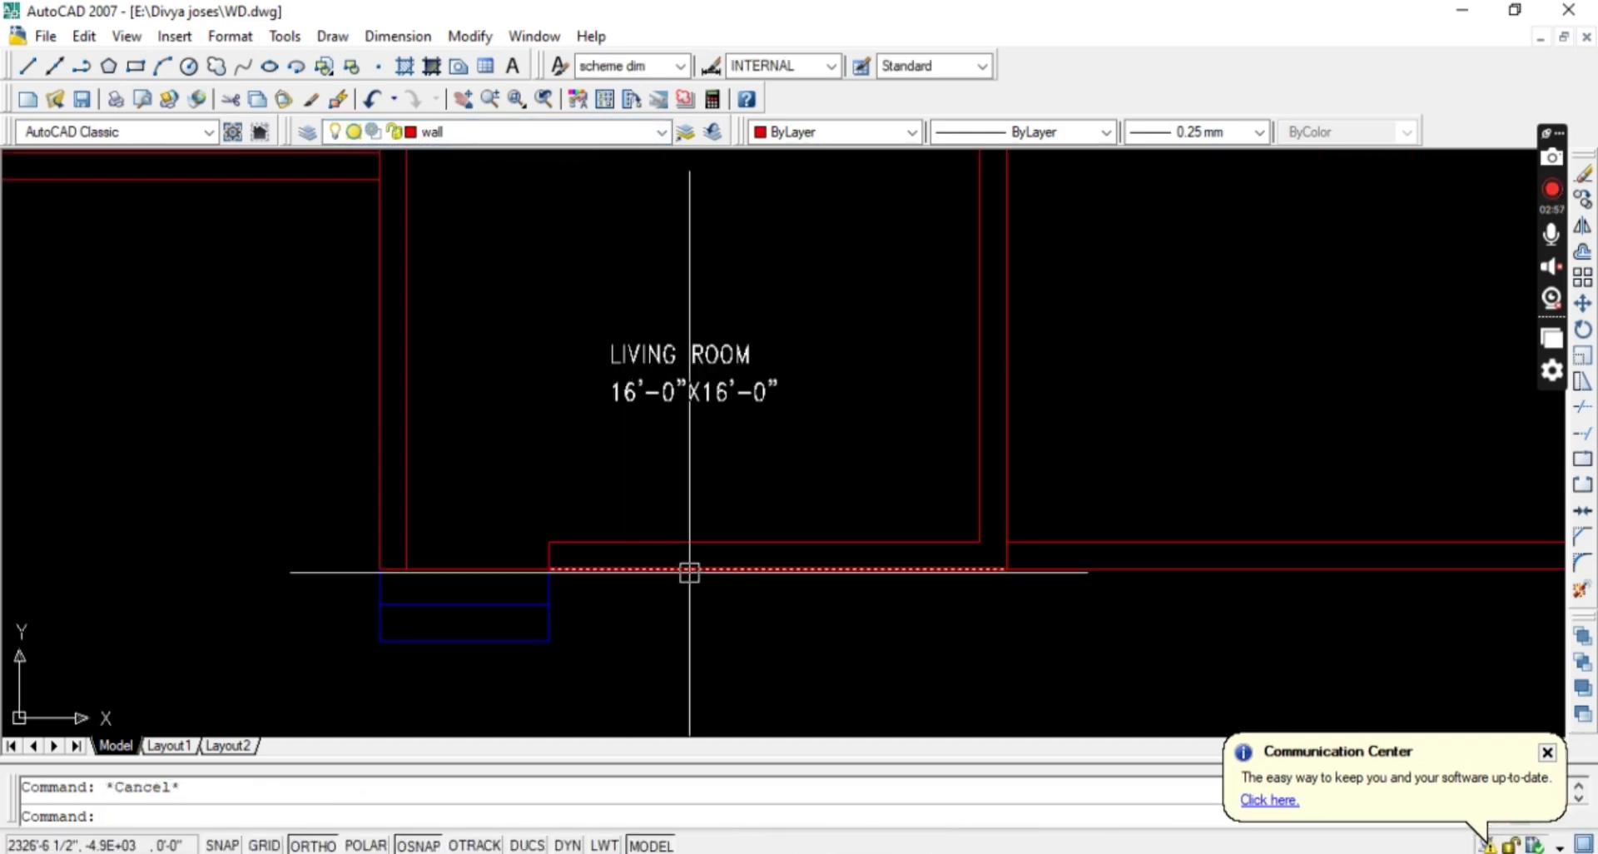
pyautogui.scroll(-5, 688, 572)
pyautogui.moveTo(788, 548); pyautogui.dragTo(768, 560, button='middle')
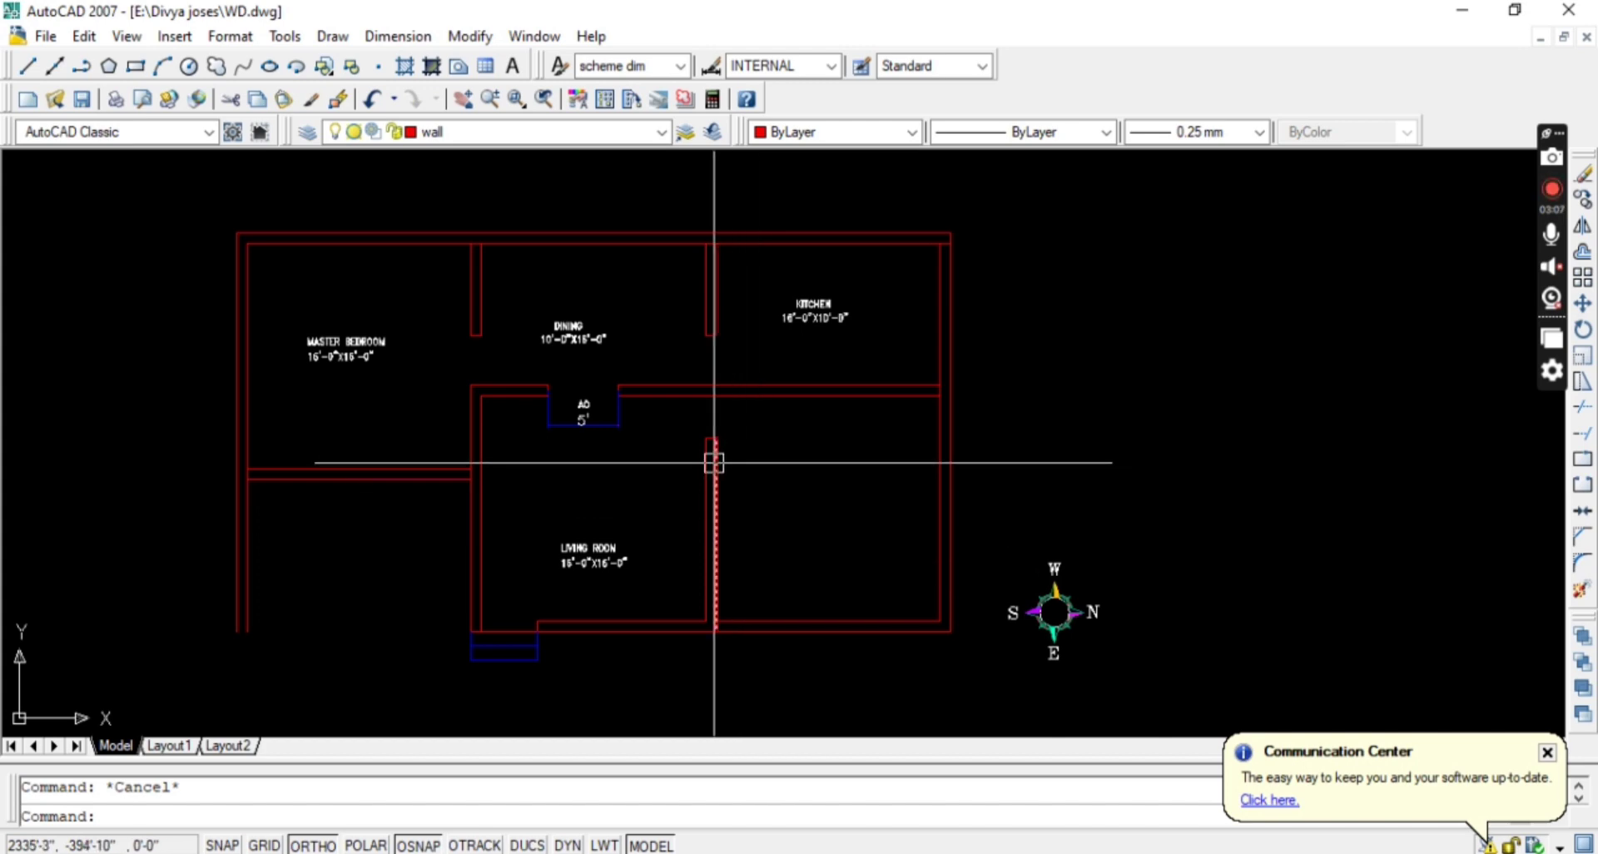
pyautogui.scroll(-2, 714, 459)
pyautogui.scroll(2, 739, 508)
pyautogui.moveTo(767, 542); pyautogui.dragTo(892, 537, button='middle')
pyautogui.scroll(2, 417, 506)
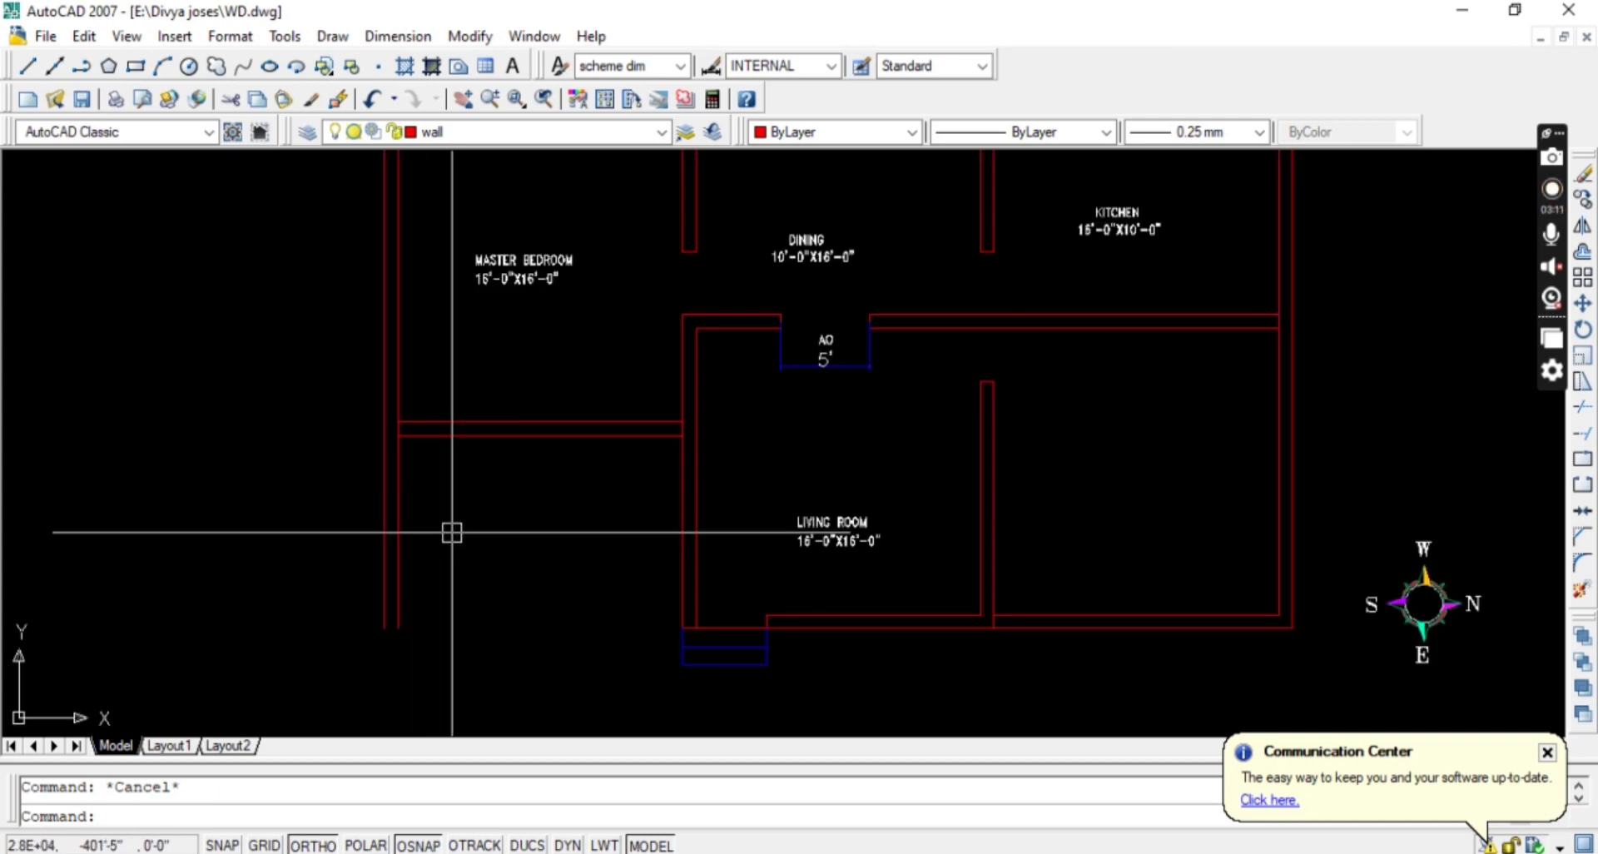
pyautogui.moveTo(452, 532); pyautogui.dragTo(399, 527, button='middle')
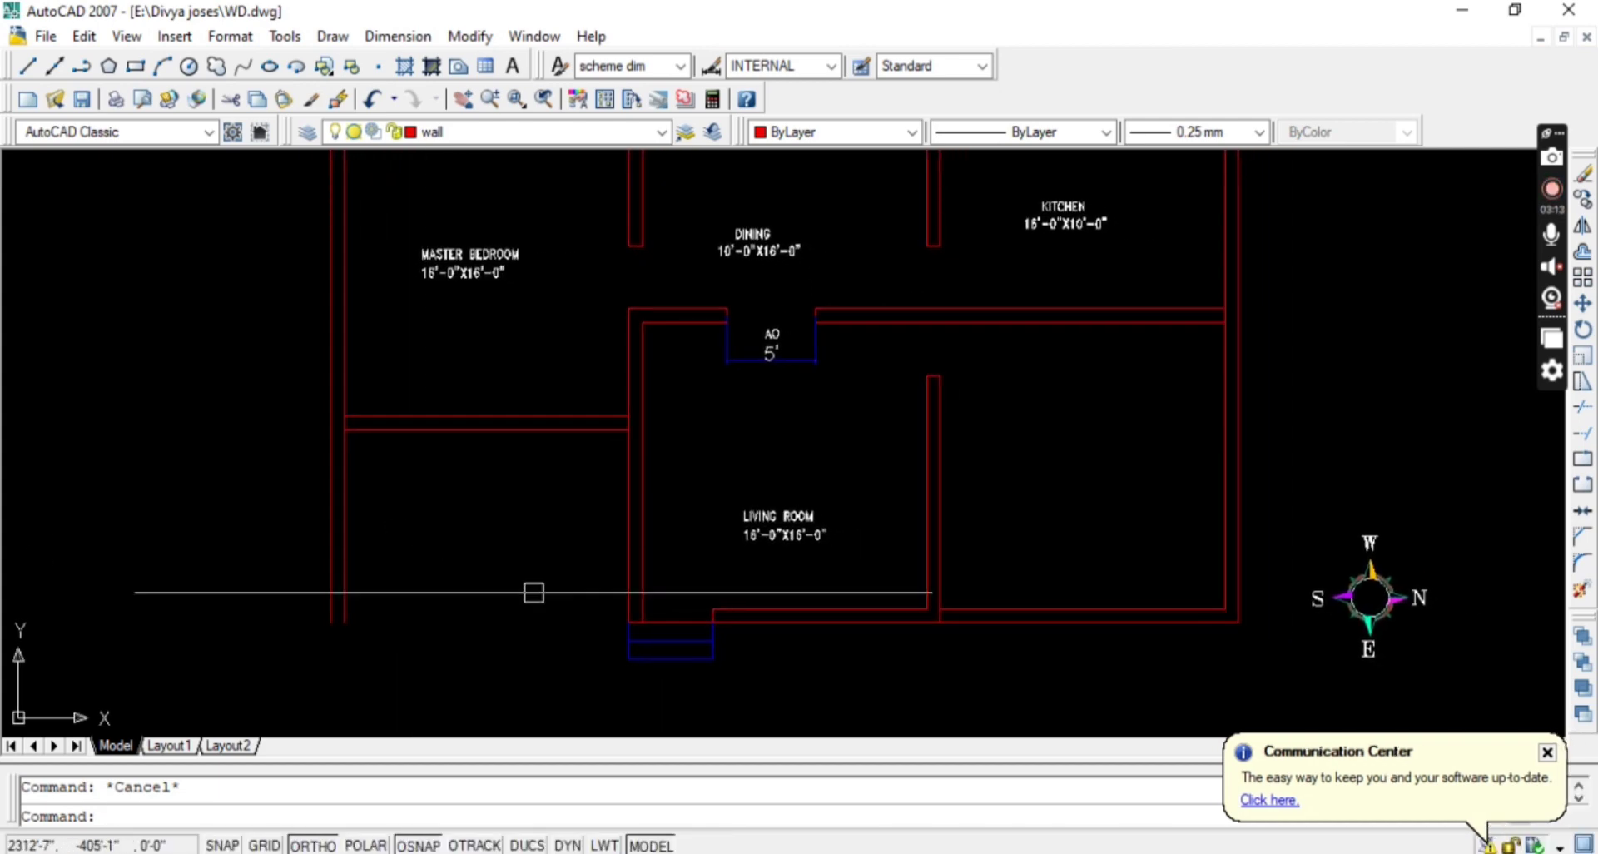
pyautogui.write('f')
pyautogui.press('Return')
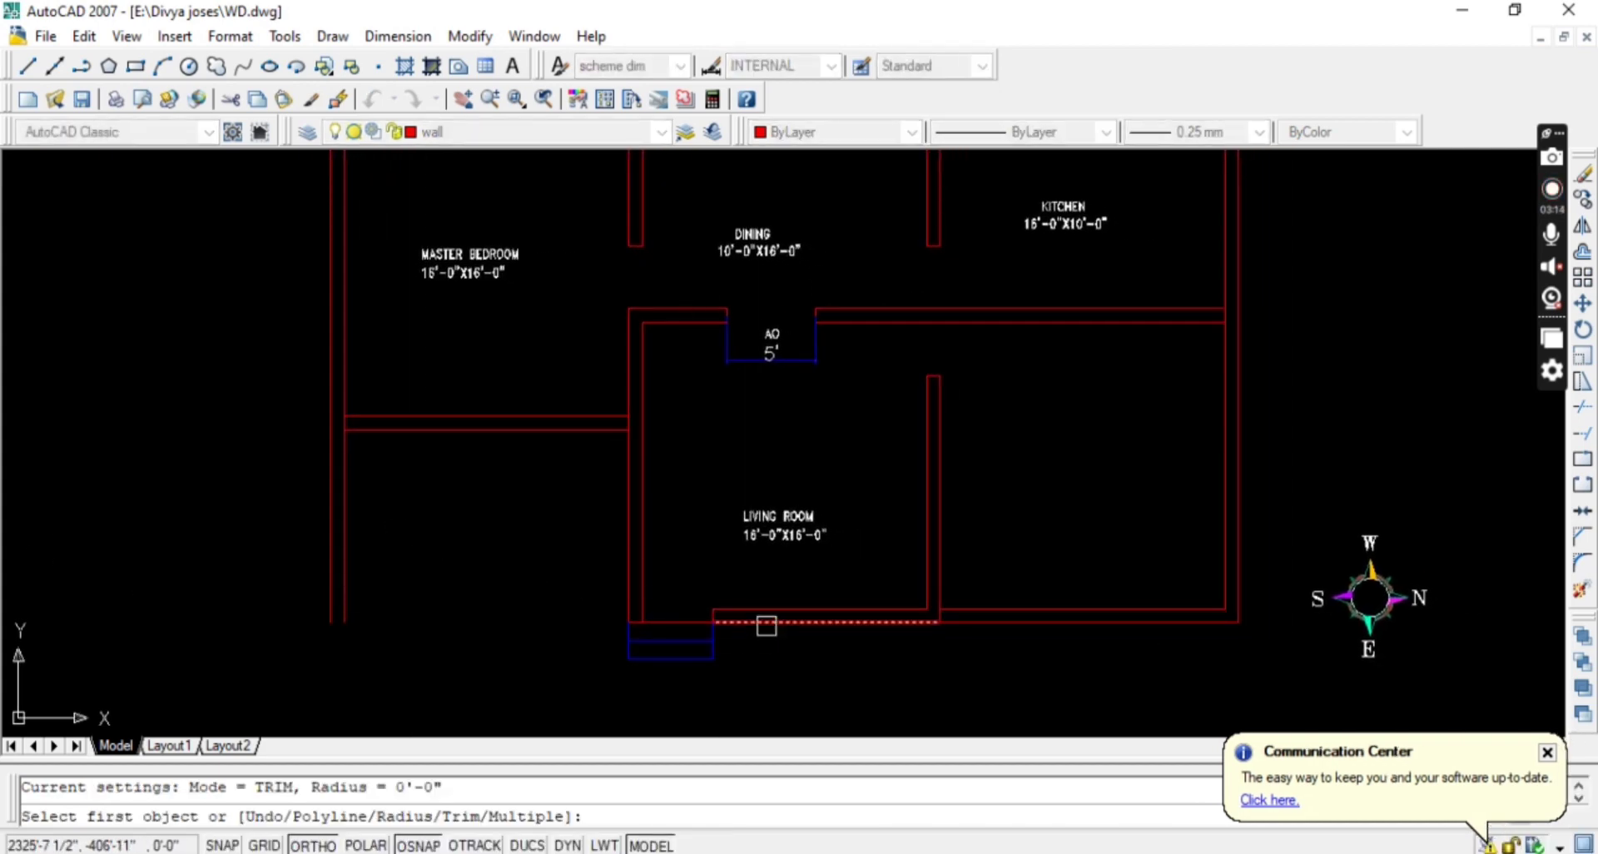
pyautogui.click(675, 628)
pyautogui.click(331, 566)
pyautogui.press('Escape')
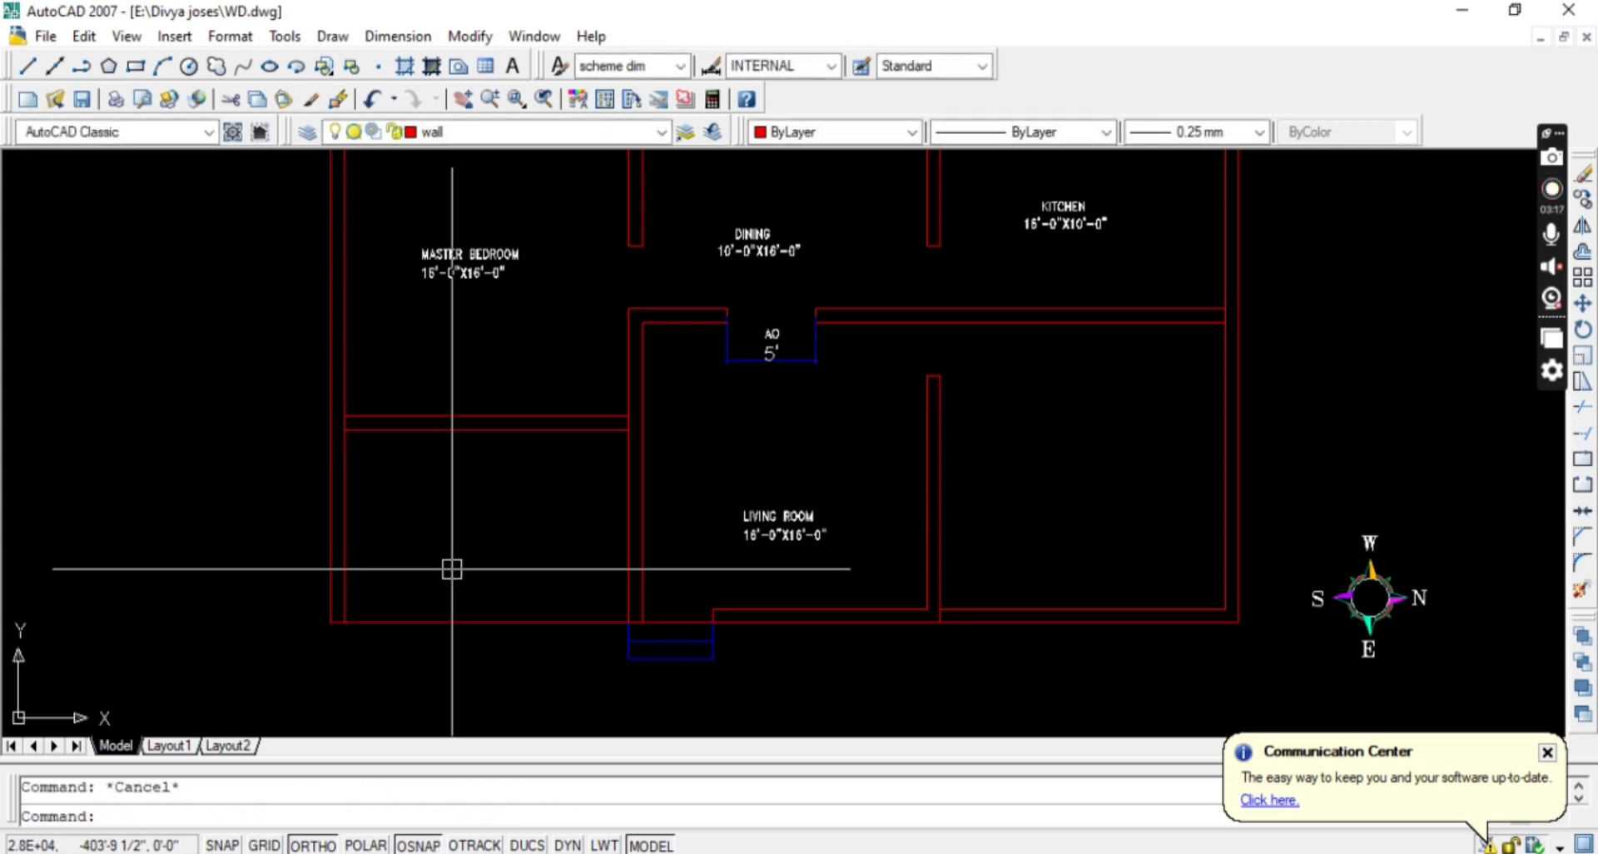
# Offset the new bottom outer wall line 9" inward below the master bedroom.
pyautogui.write('o')
pyautogui.press('Return')
pyautogui.write('9')
pyautogui.press('Return')
pyautogui.click(457, 622)
pyautogui.press('Escape')
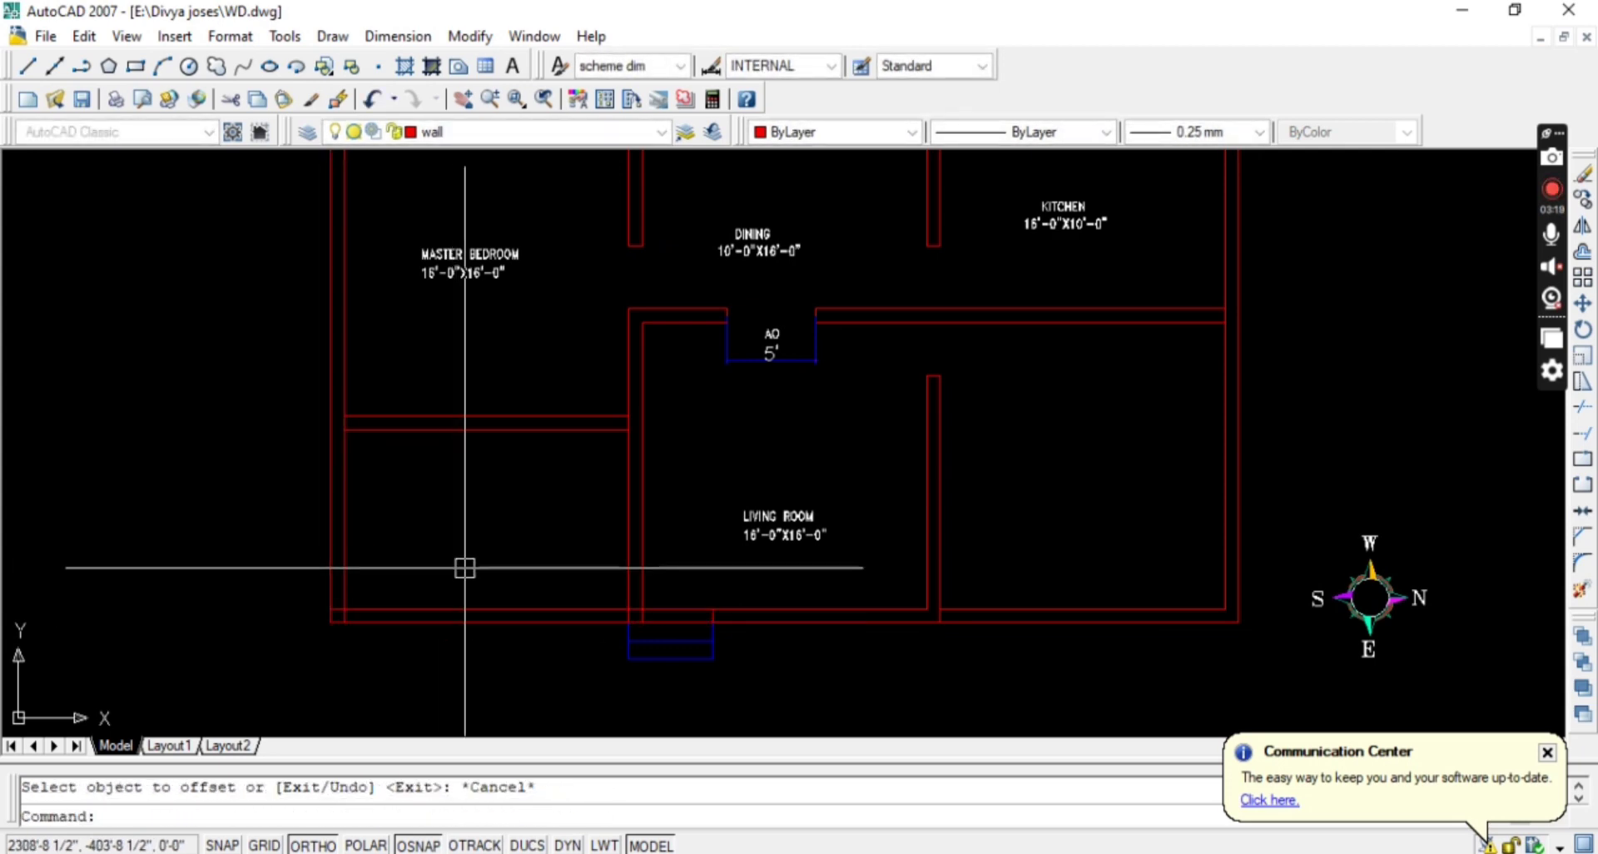
# Fillet the offset bottom wall line with the far-left inner wall line and the living room's left outer wall line.
pyautogui.write('f')
pyautogui.press('Return')
pyautogui.click(370, 620)
pyautogui.press('Escape')
pyautogui.press('Return')
pyautogui.click(362, 609)
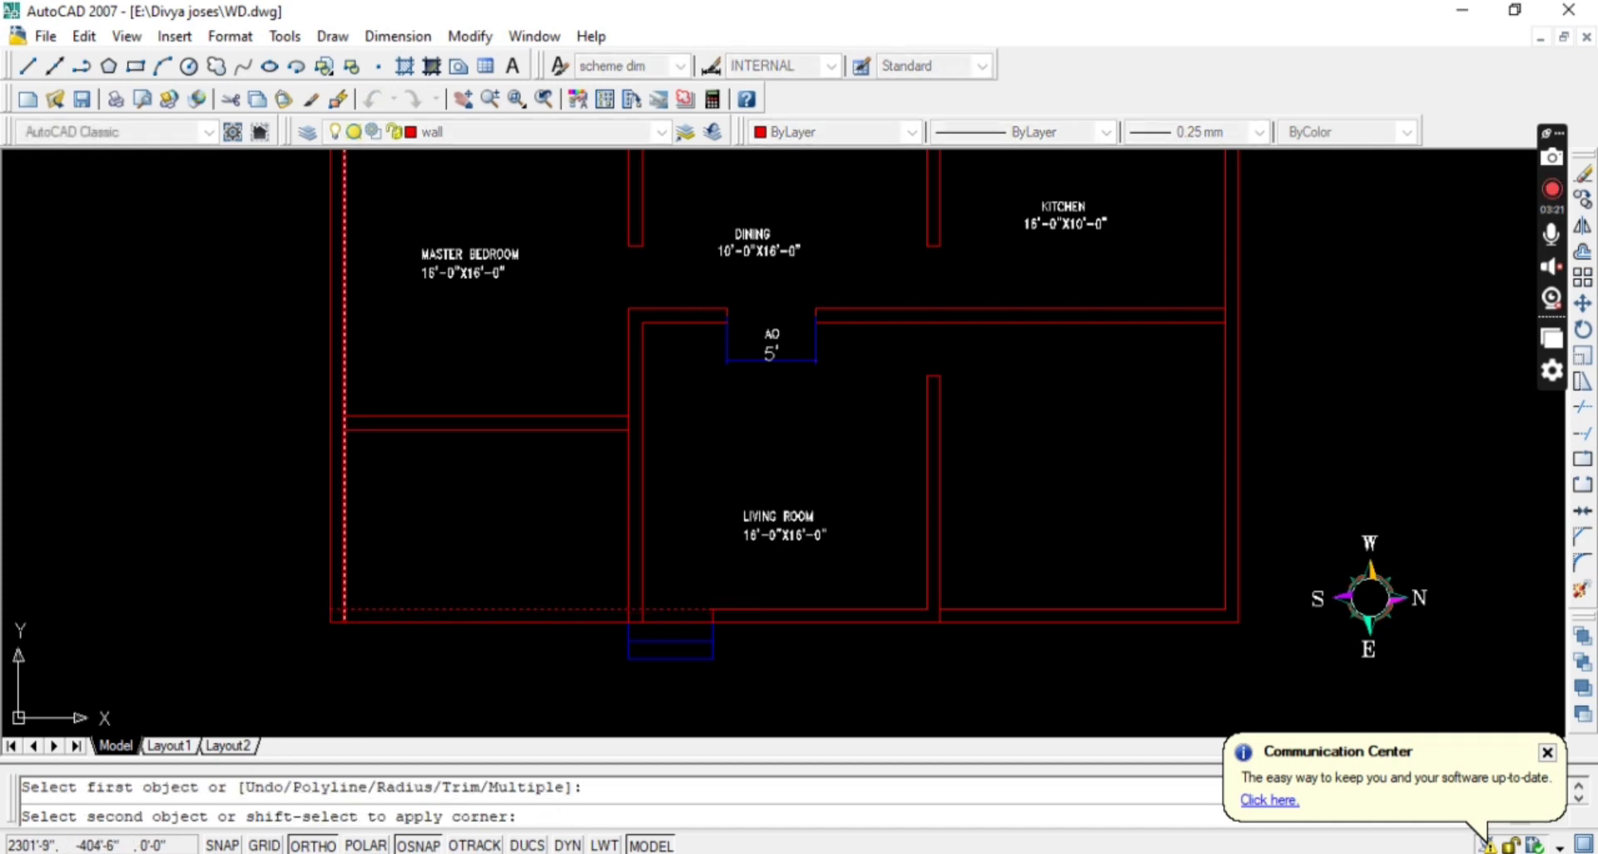
pyautogui.click(341, 578)
pyautogui.press('Return')
pyautogui.click(562, 612)
pyautogui.click(624, 574)
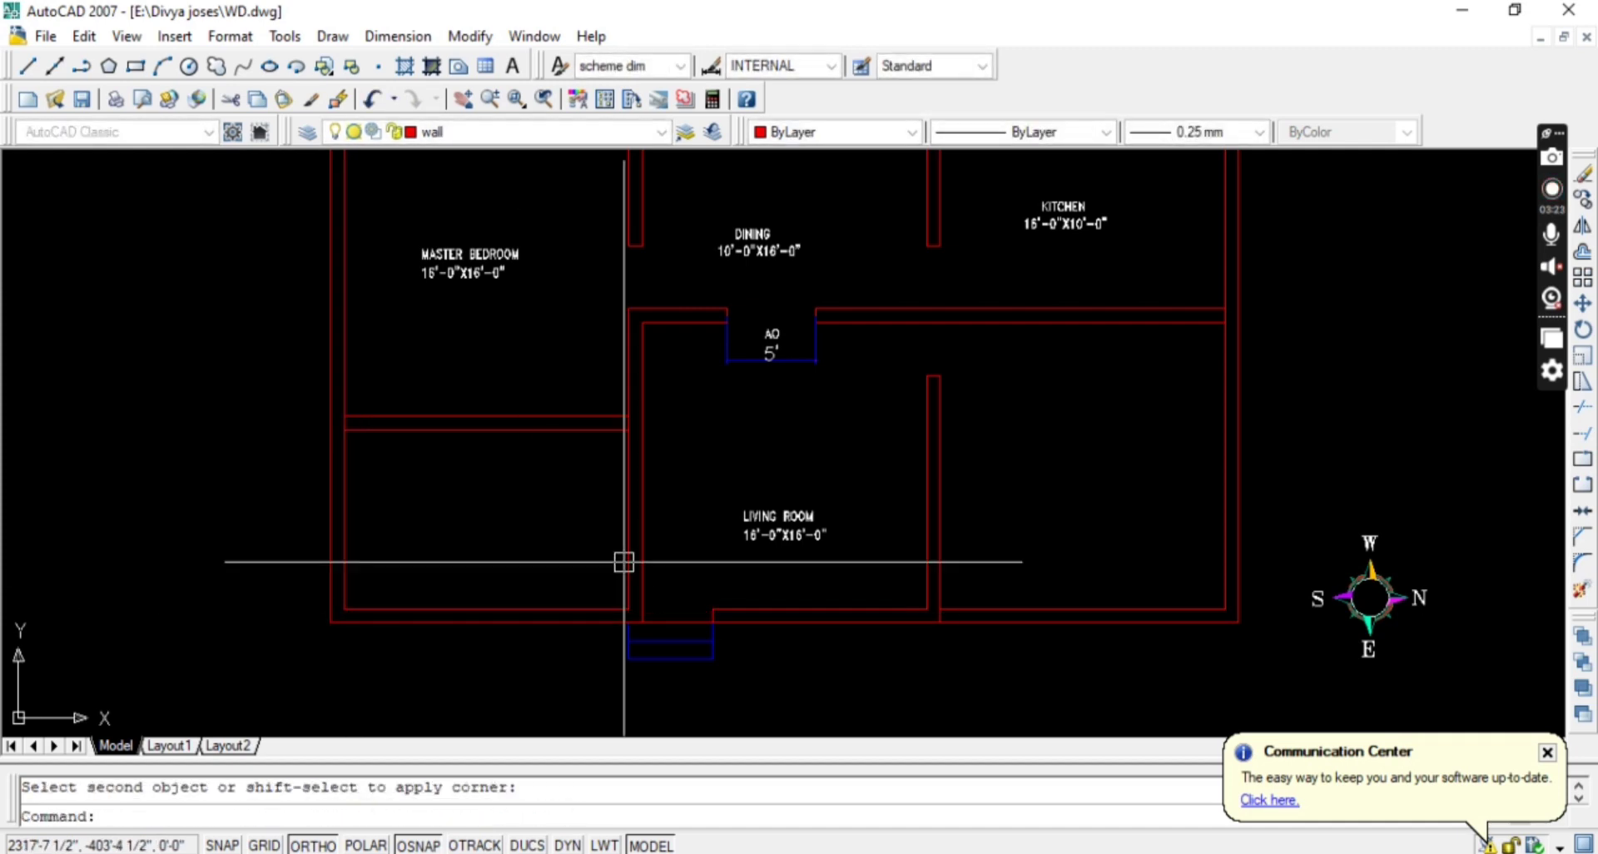
# Offset the living room's left outer wall line 2'6" toward the area below the master bedroom.
pyautogui.press('Escape')
pyautogui.moveTo(657, 557); pyautogui.dragTo(699, 610, button='middle')
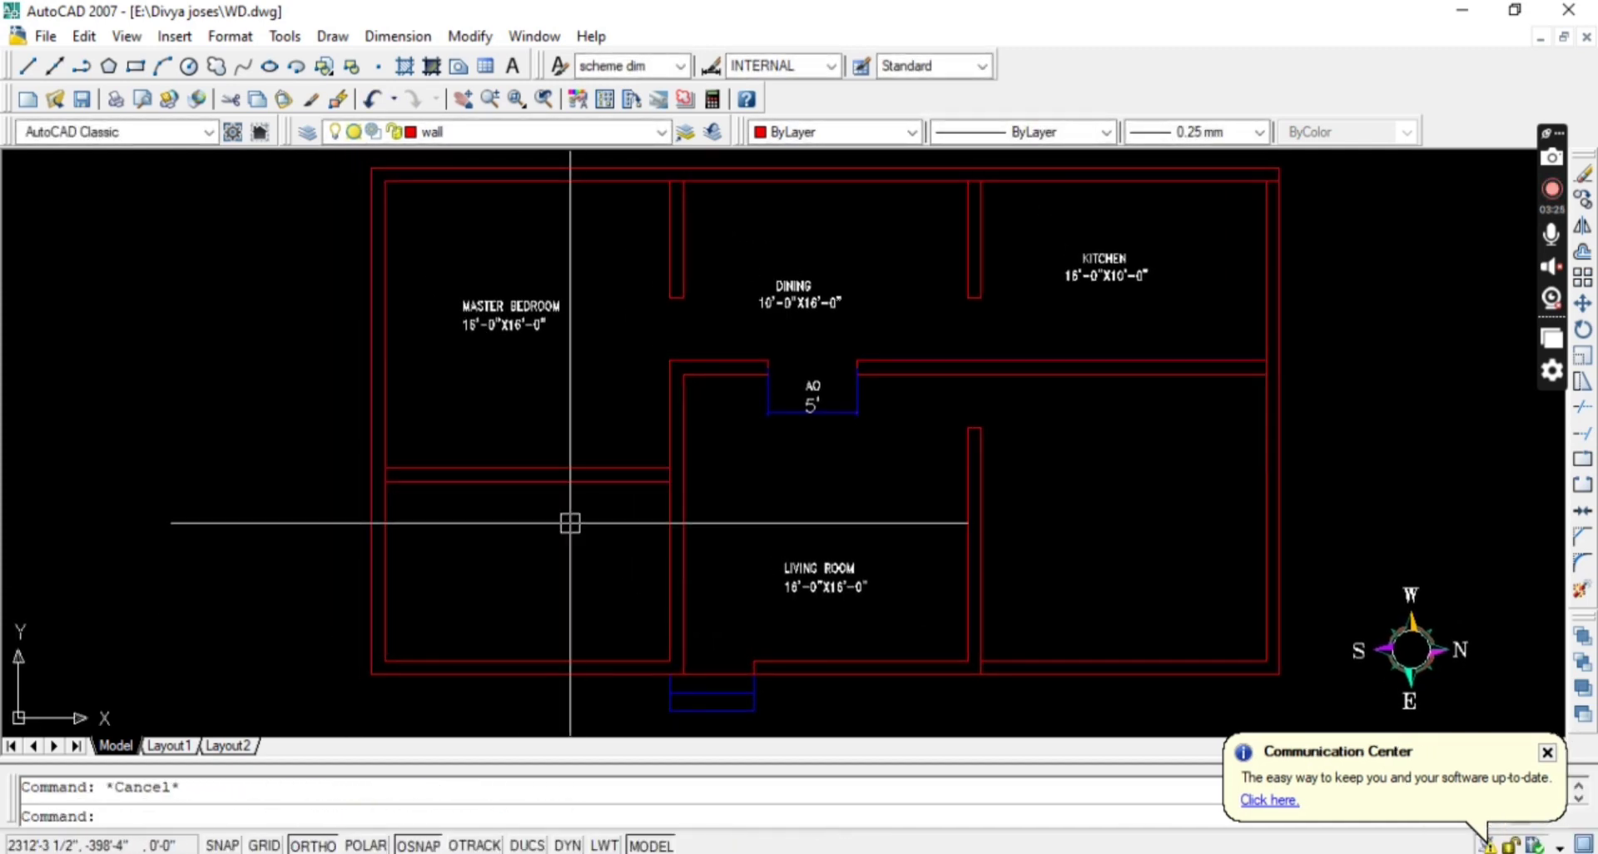
pyautogui.write('o')
pyautogui.press('Return')
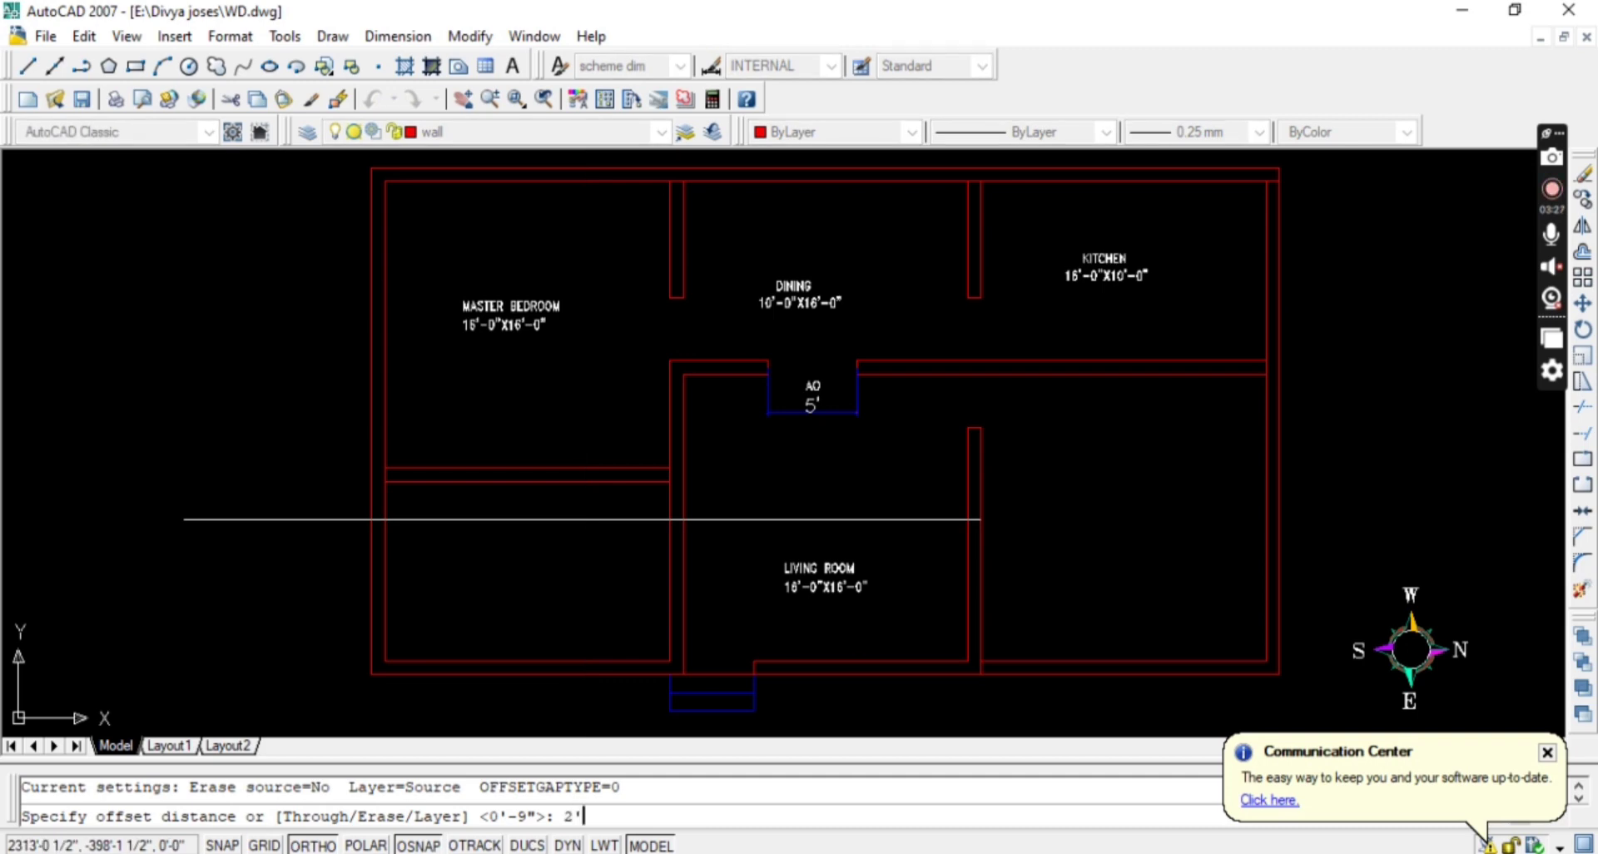
pyautogui.write('2\'6"')
pyautogui.press('Return')
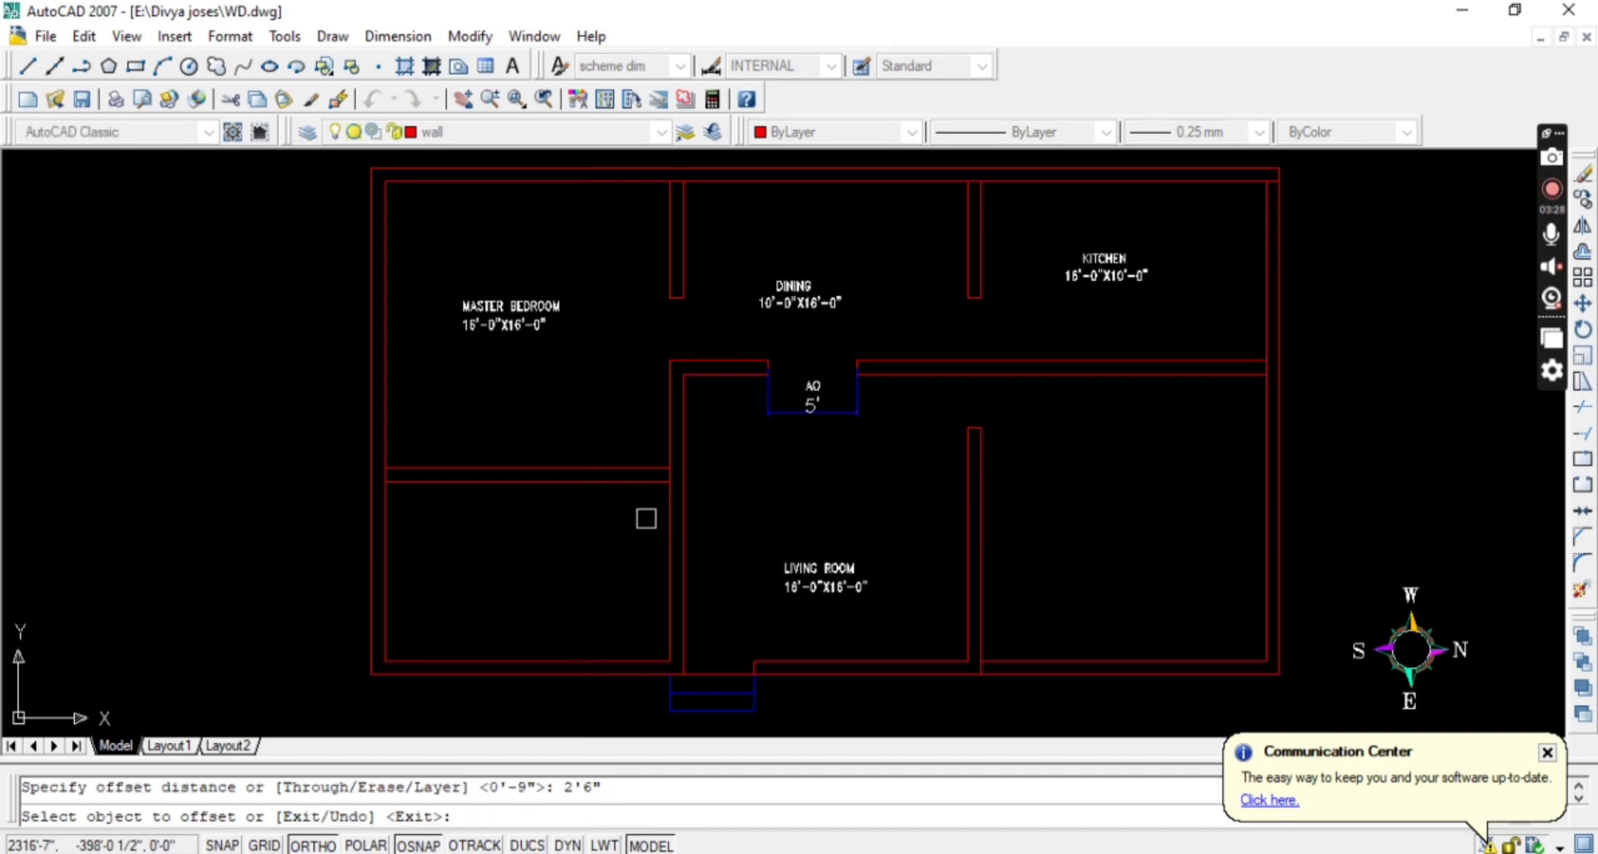
pyautogui.click(683, 400)
pyautogui.click(624, 421)
pyautogui.press('Escape')
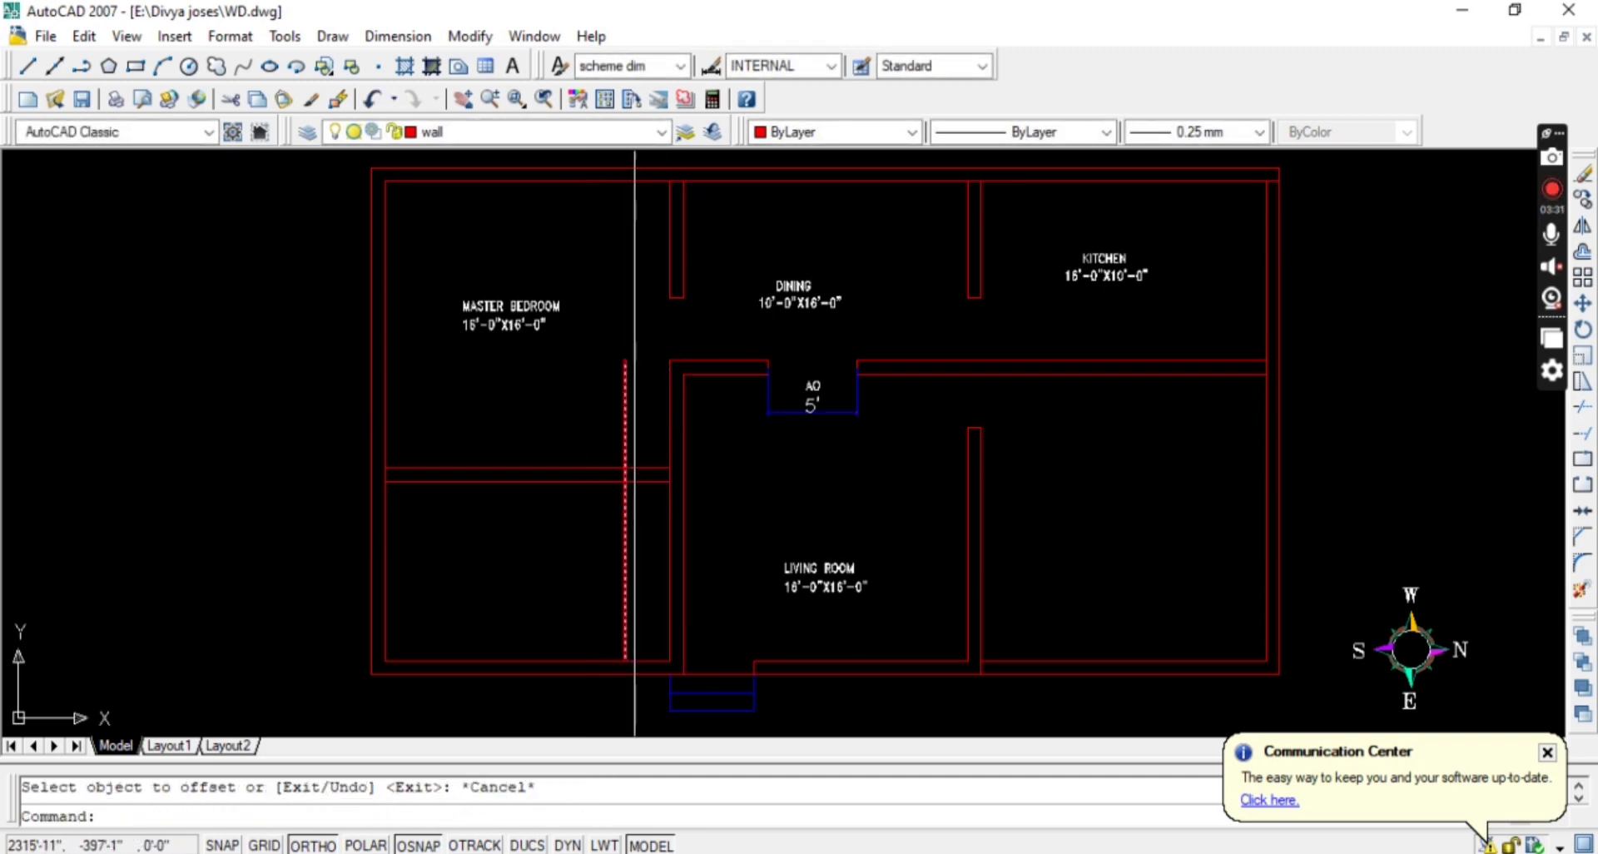
# Trim the offset line and the wall lines below the master bedroom to form an opening beside the living room wall.
pyautogui.scroll(3, 654, 454)
pyautogui.write('TR')
pyautogui.press('Return')
pyautogui.press('Return')
pyautogui.click(654, 453)
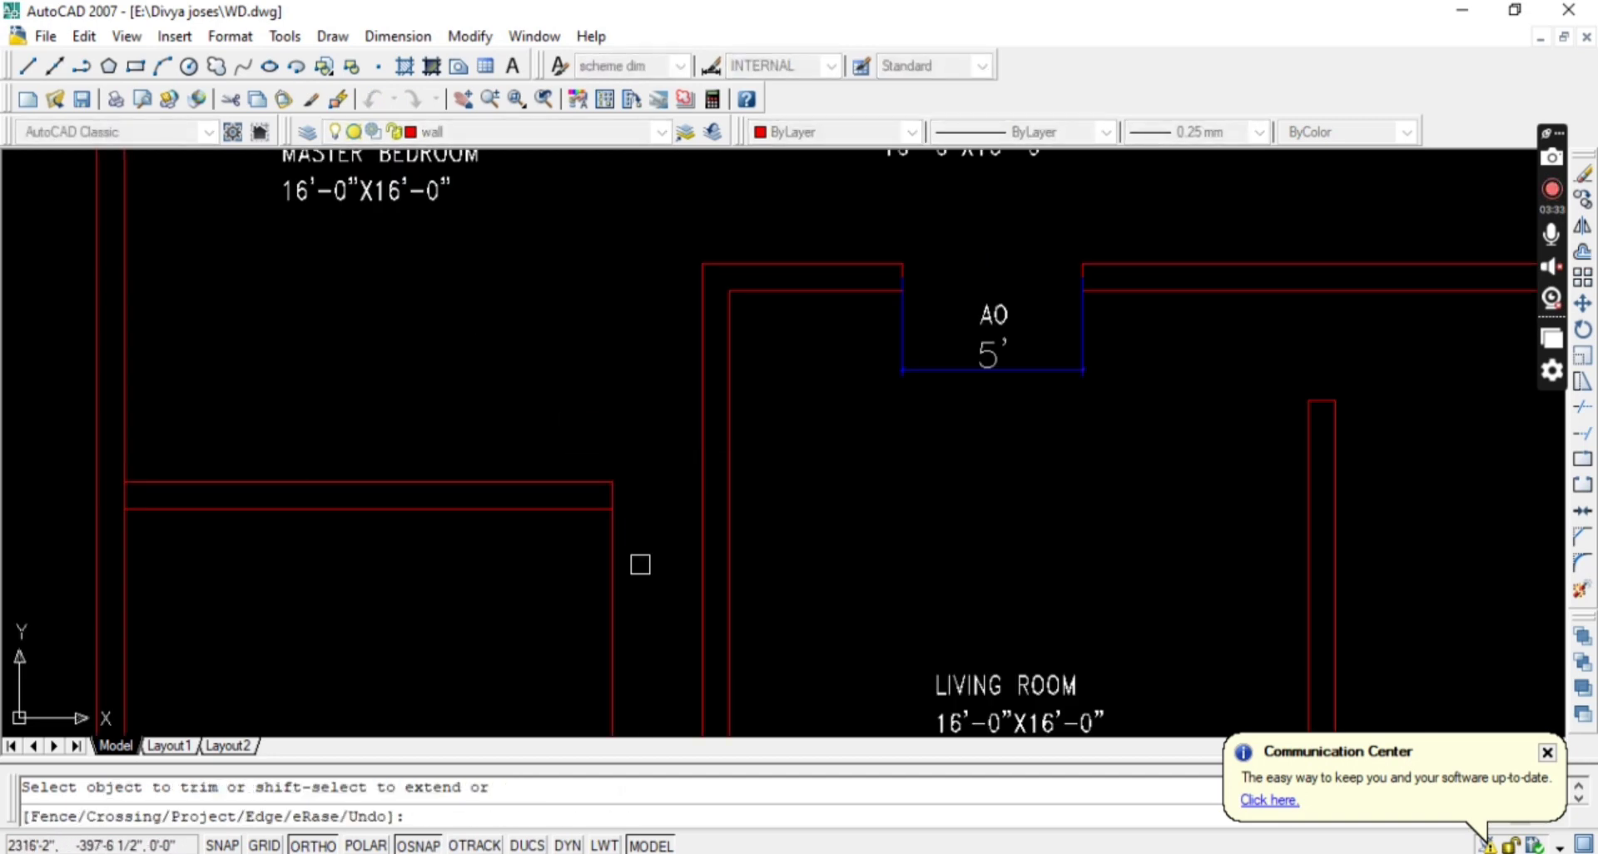
pyautogui.click(613, 545)
pyautogui.press('Return')
pyautogui.scroll(-1, 567, 563)
pyautogui.scroll(-2, 570, 542)
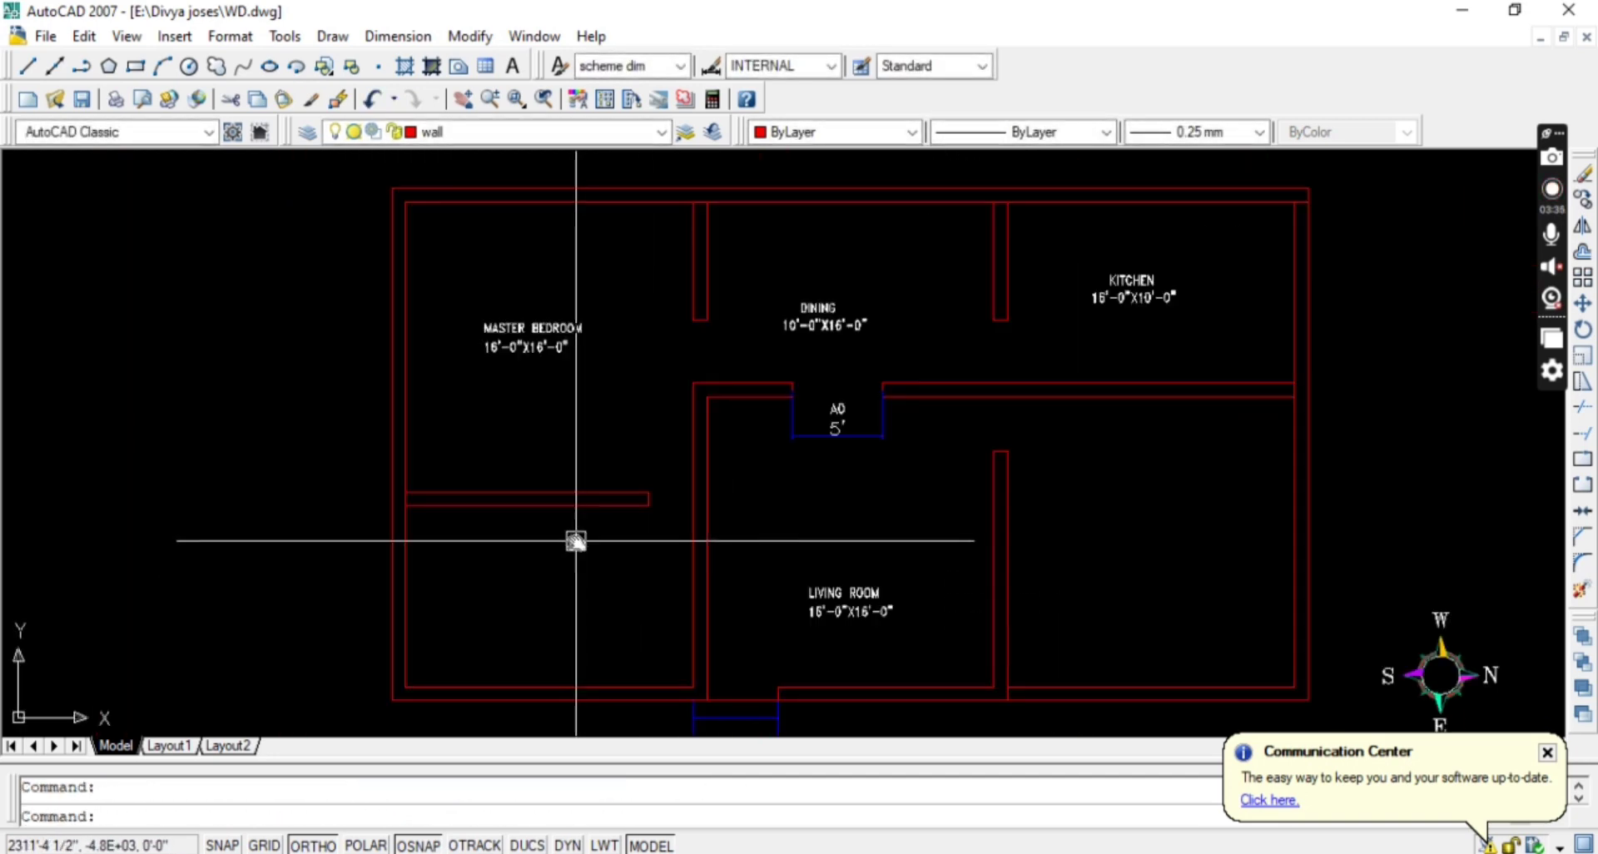
# Extend both wall lines below the master bedroom back to the living room's left outer wall line.
pyautogui.moveTo(574, 541); pyautogui.dragTo(608, 533, button='middle')
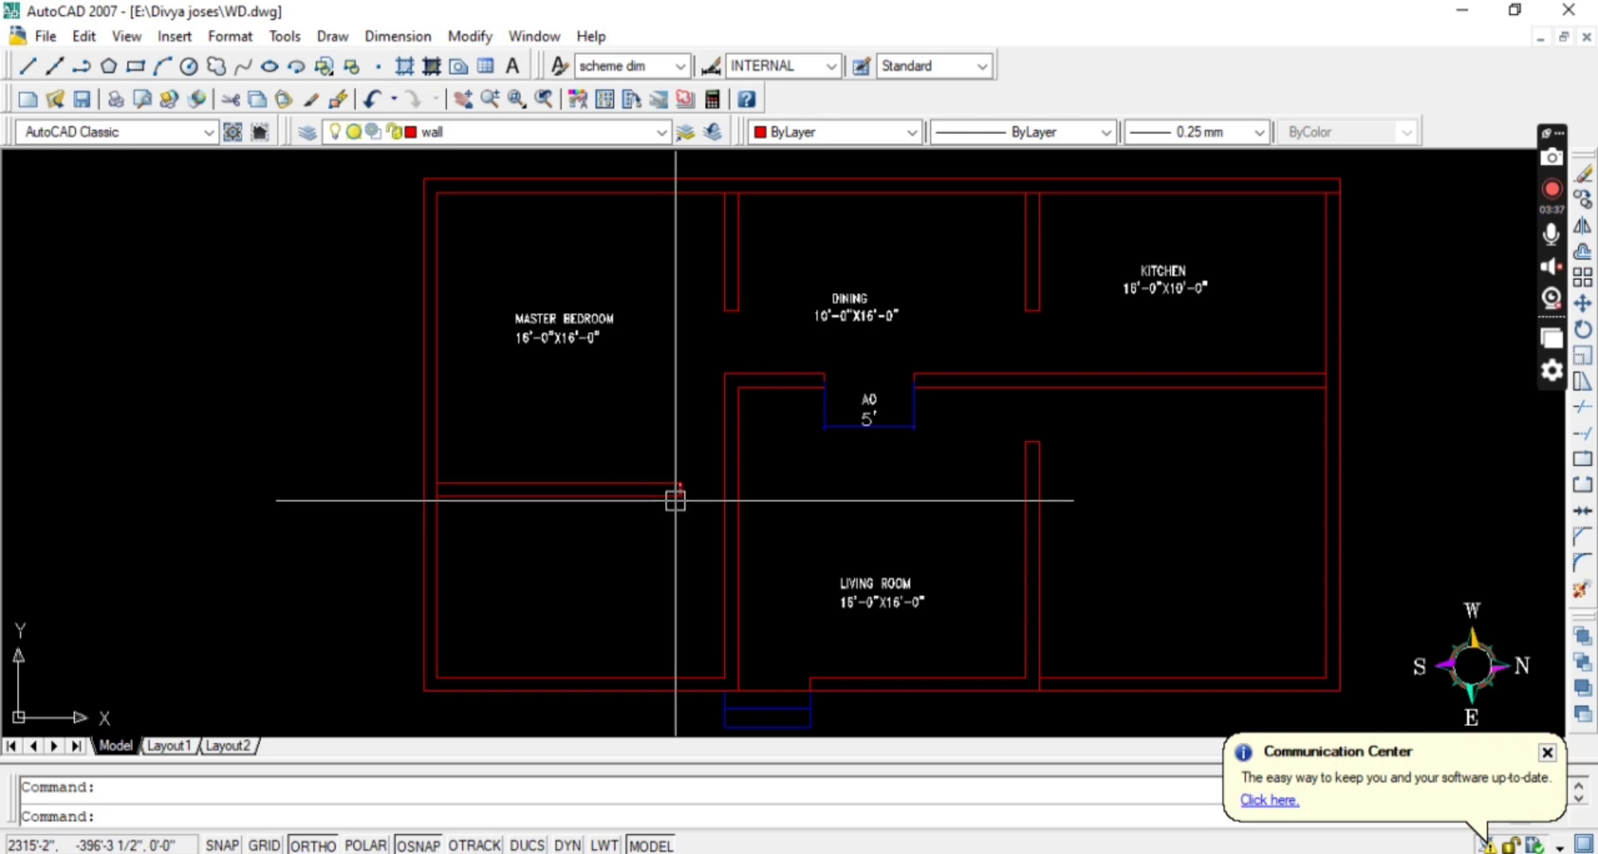
pyautogui.write('X')
pyautogui.press('Return')
pyautogui.scroll(3, 732, 519)
pyautogui.press('Return')
pyautogui.click(610, 521)
pyautogui.click(553, 433)
pyautogui.press('Escape')
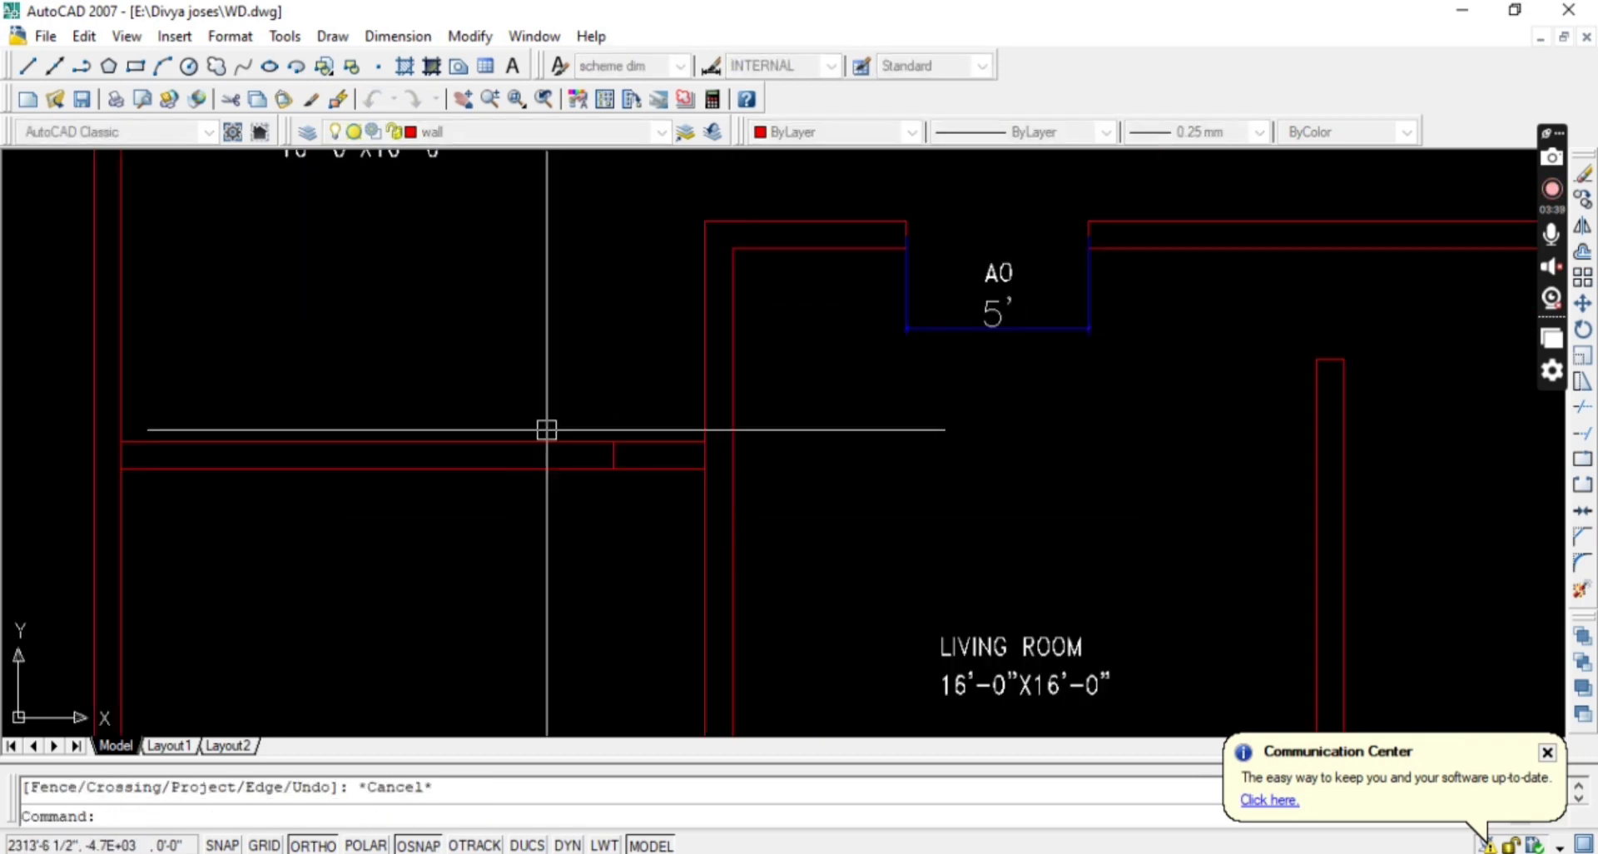
# Erase the short opening end line left across the wall below the master bedroom.
pyautogui.scroll(3, 584, 454)
pyautogui.click(622, 451)
pyautogui.press('Delete')
pyautogui.scroll(-5, 678, 521)
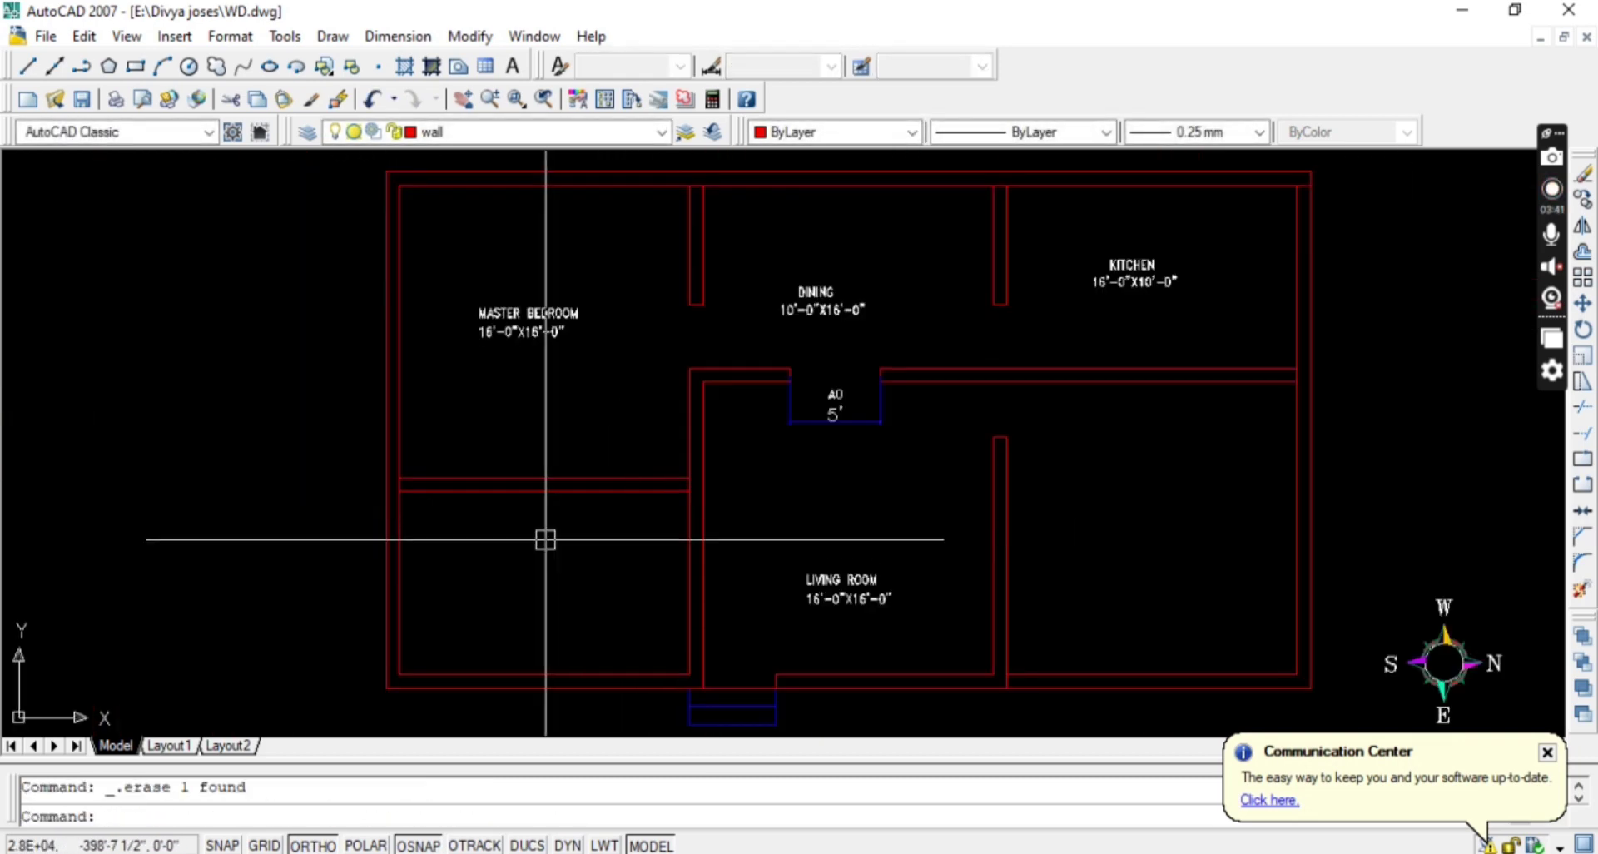
# Draw a vertical partition line from the middle of the wall below the master bedroom to the bottom inner wall line.
pyautogui.moveTo(546, 538)
pyautogui.mouseDown(button='middle')
pyautogui.moveTo(606, 541)
pyautogui.moveTo(571, 532)
pyautogui.moveTo(596, 528)
pyautogui.mouseUp(button='middle')
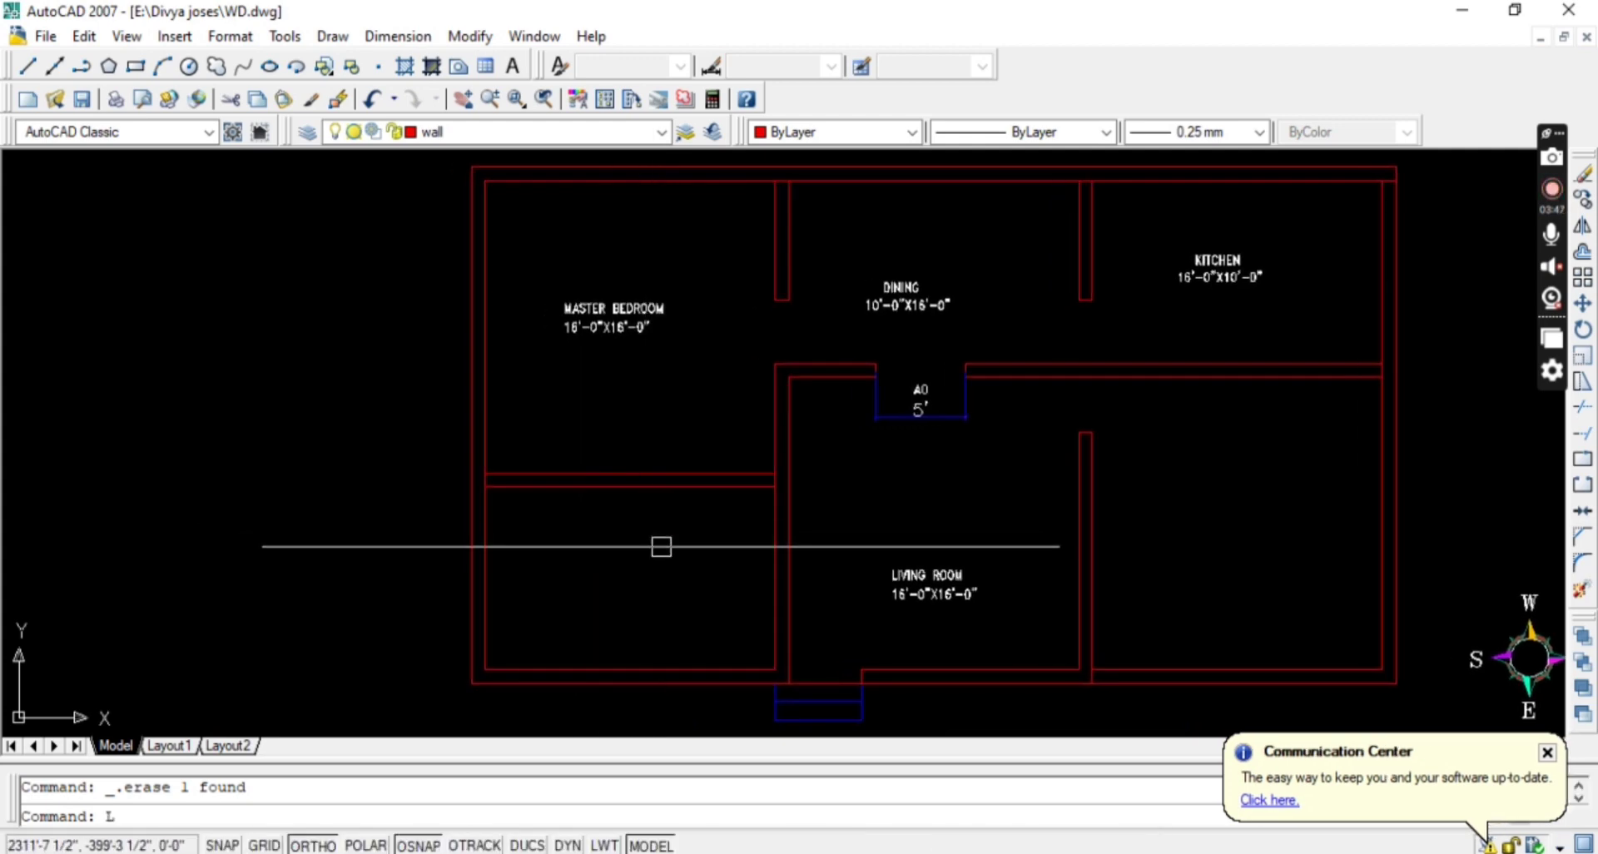
pyautogui.press('Return')
pyautogui.click(630, 487)
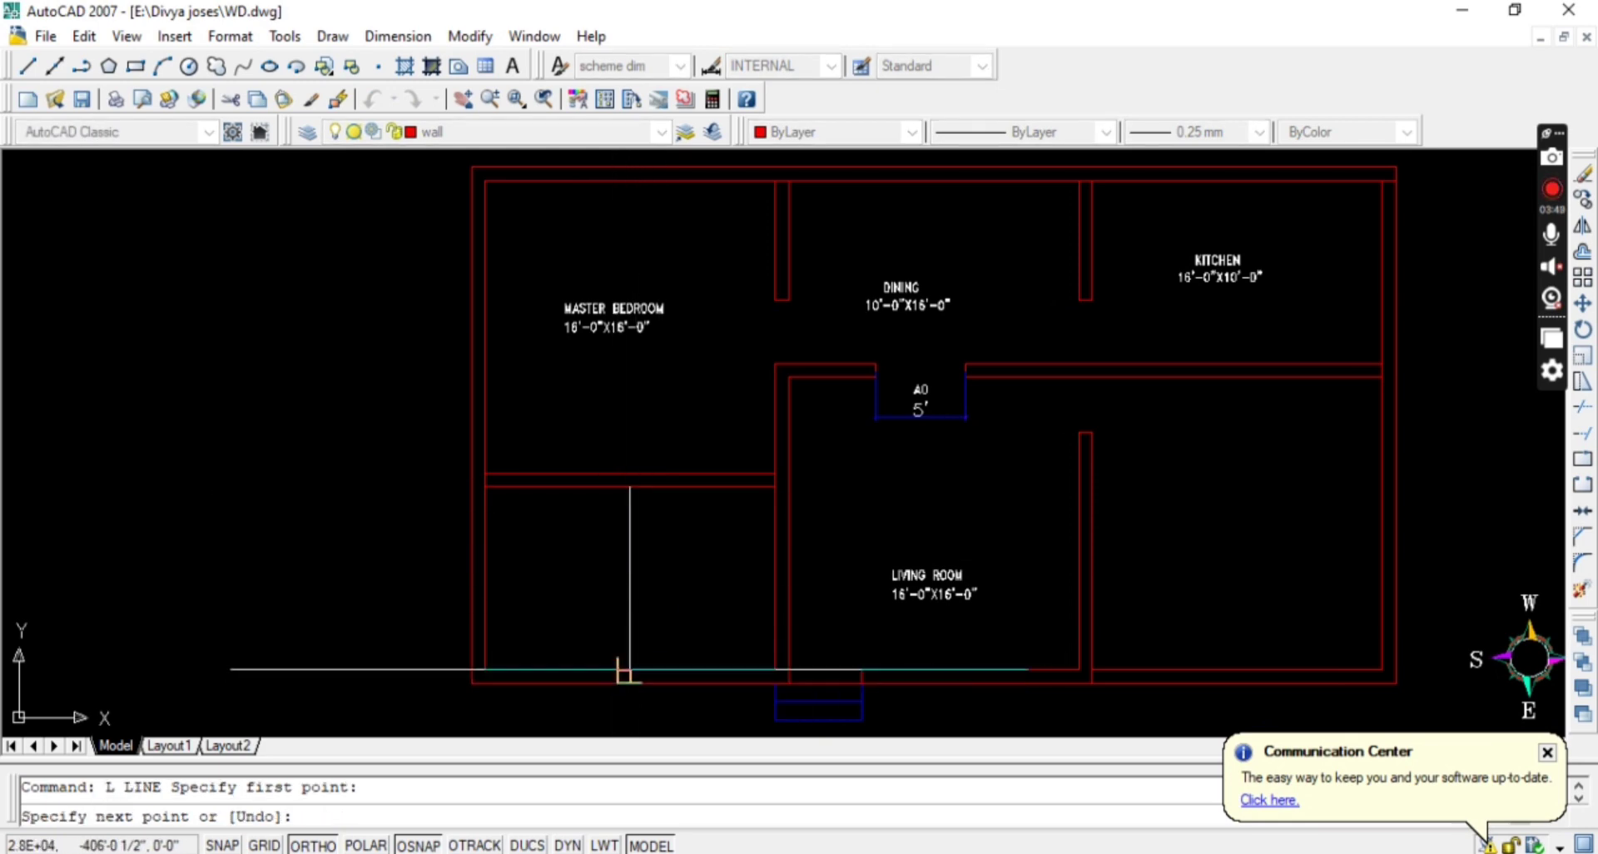
pyautogui.click(630, 668)
pyautogui.press('Escape')
# Offset the new partition line 4.5" toward the house's far-left wall.
pyautogui.write('o')
pyautogui.press('Return')
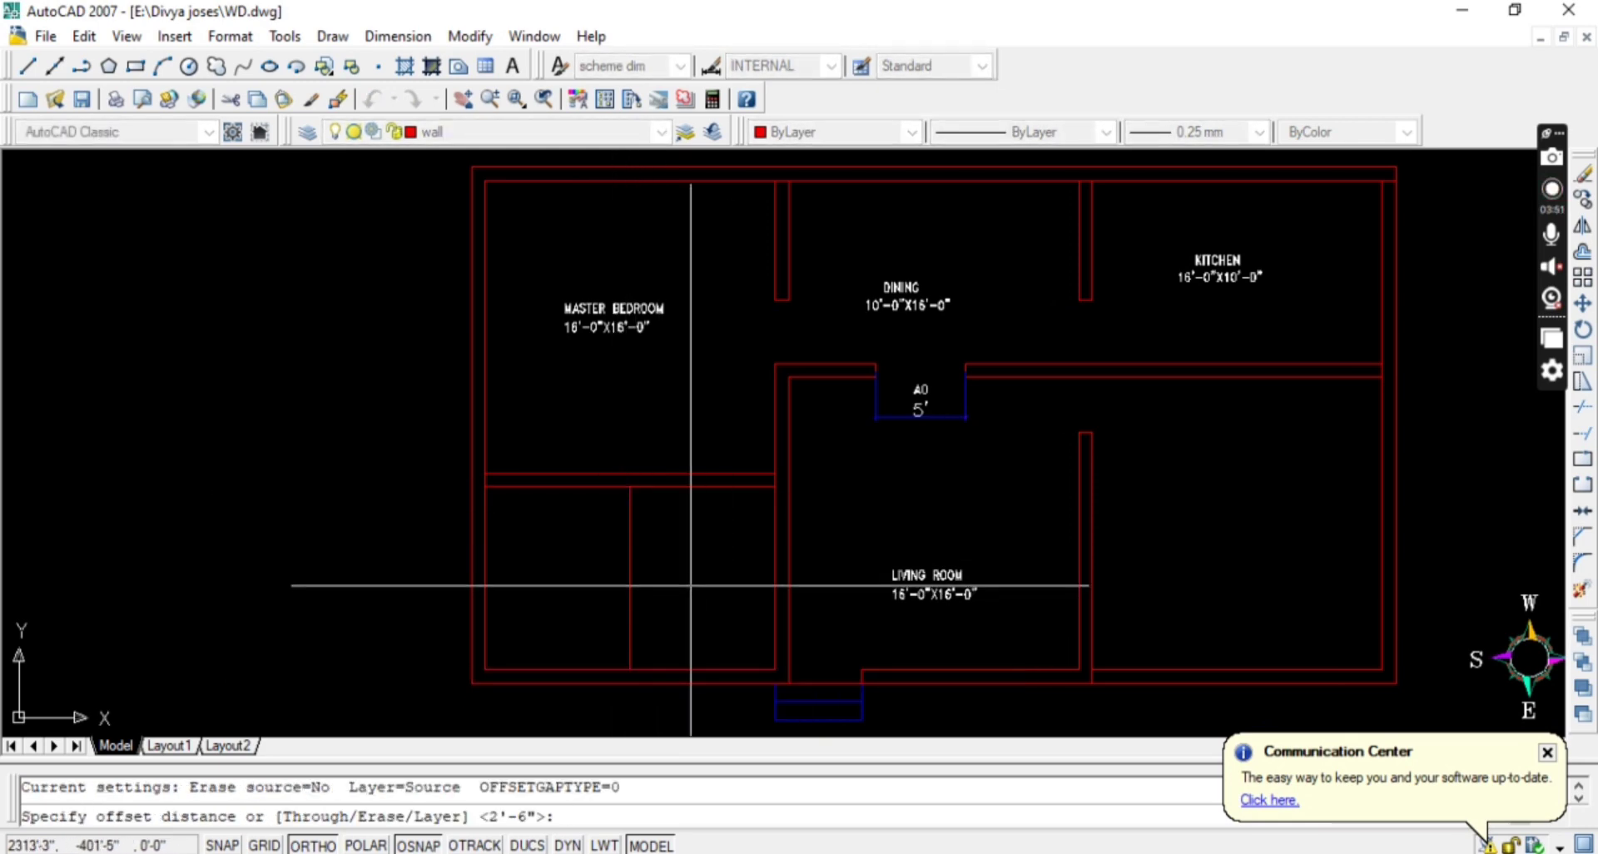
pyautogui.write('4')
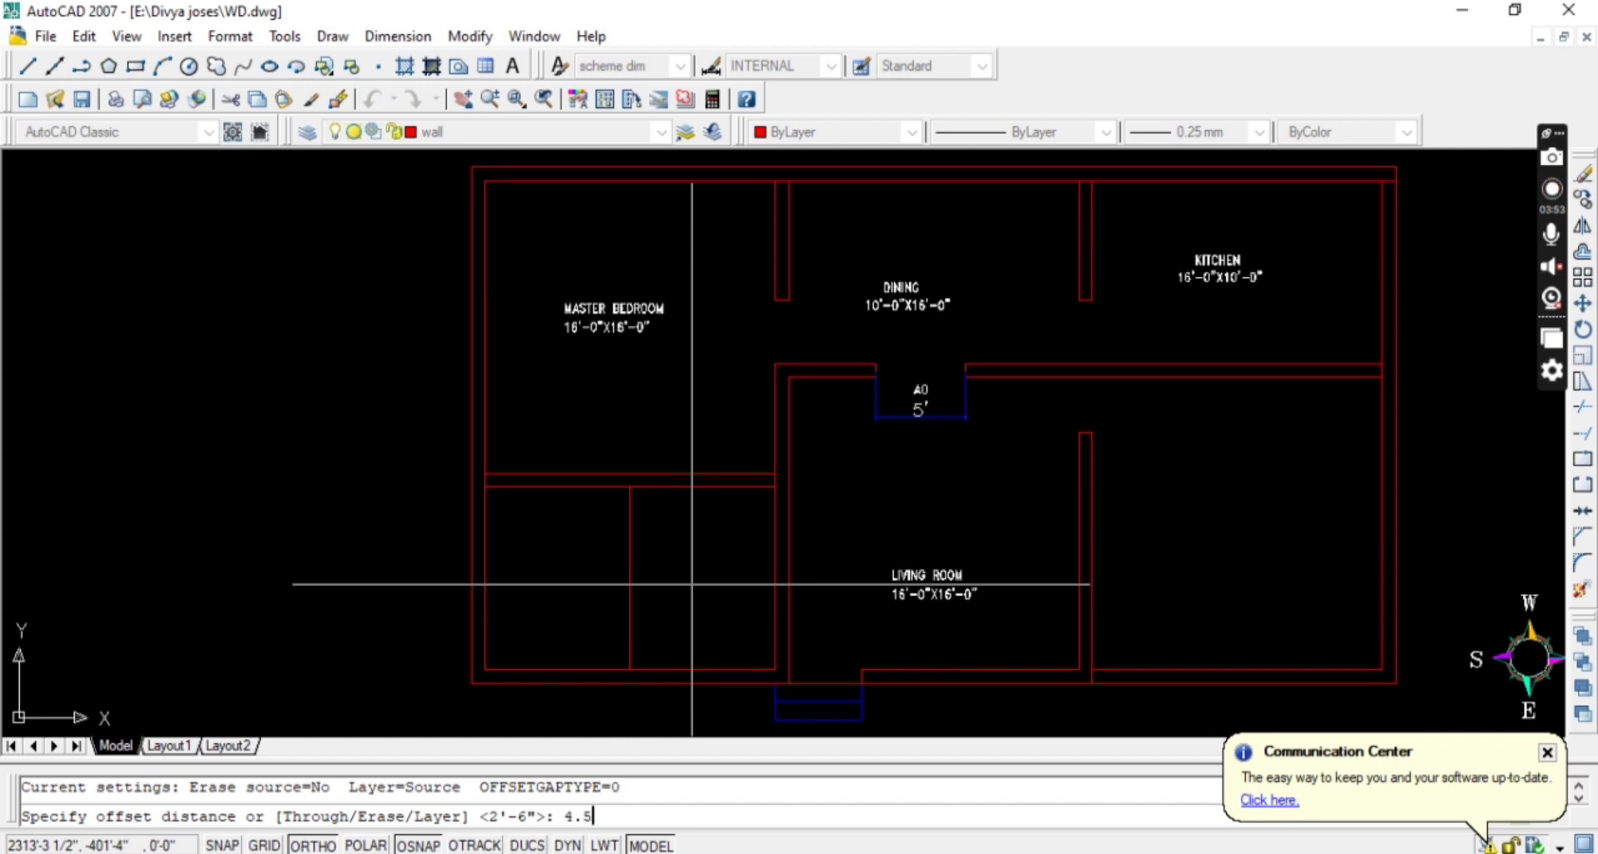
pyautogui.write('.5')
pyautogui.press('Return')
pyautogui.scroll(1, 685, 586)
pyautogui.click(621, 586)
pyautogui.click(578, 546)
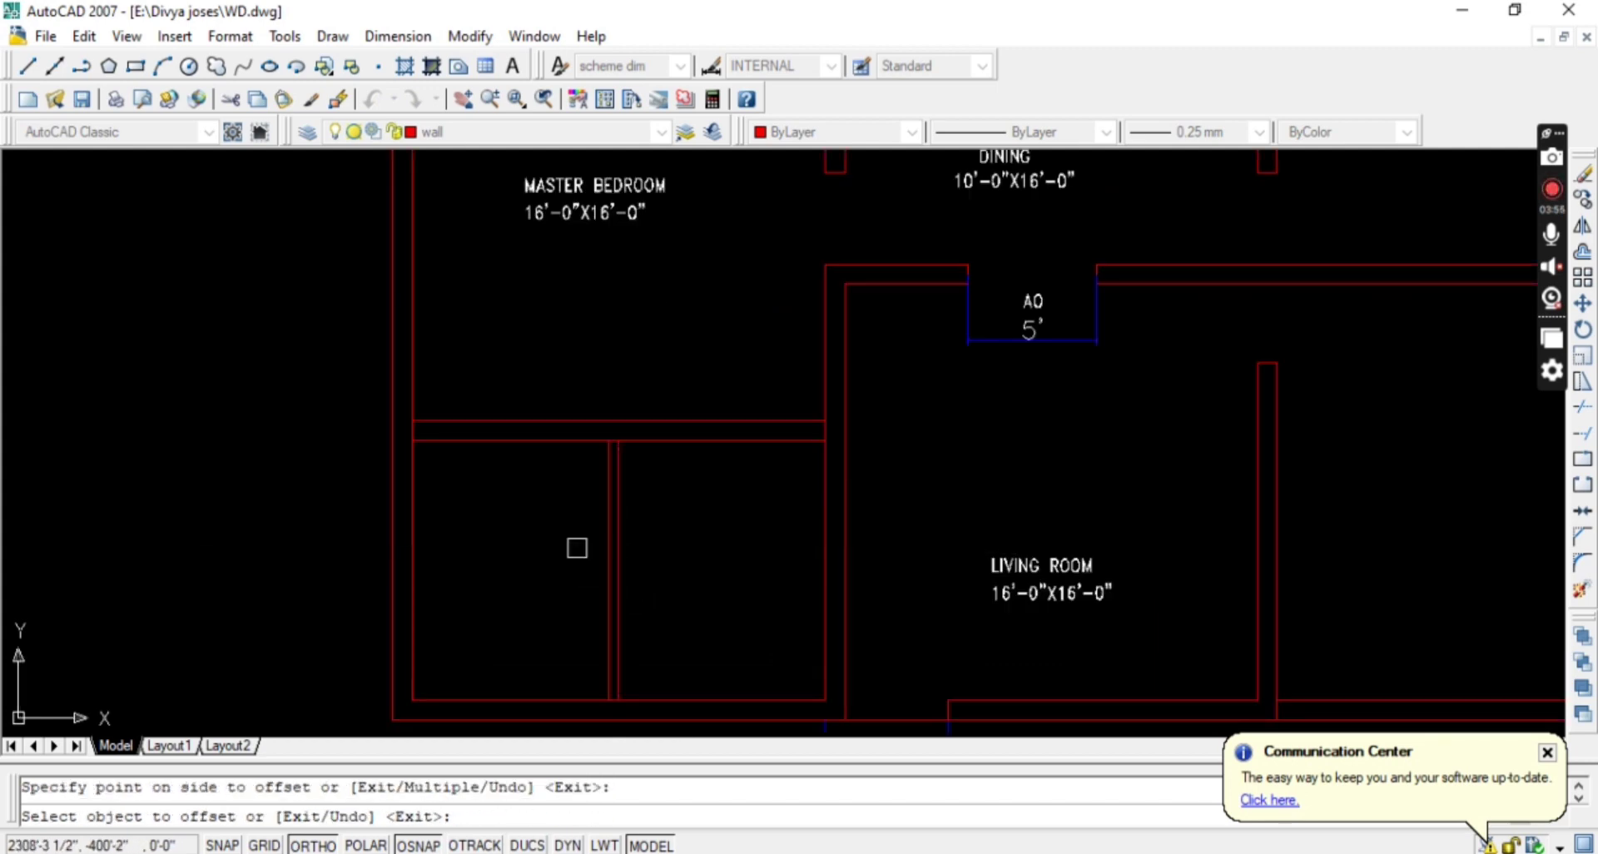
pyautogui.press('Escape')
pyautogui.moveTo(627, 525); pyautogui.dragTo(601, 600, button='middle')
pyautogui.scroll(1, 791, 560)
pyautogui.write('EX')
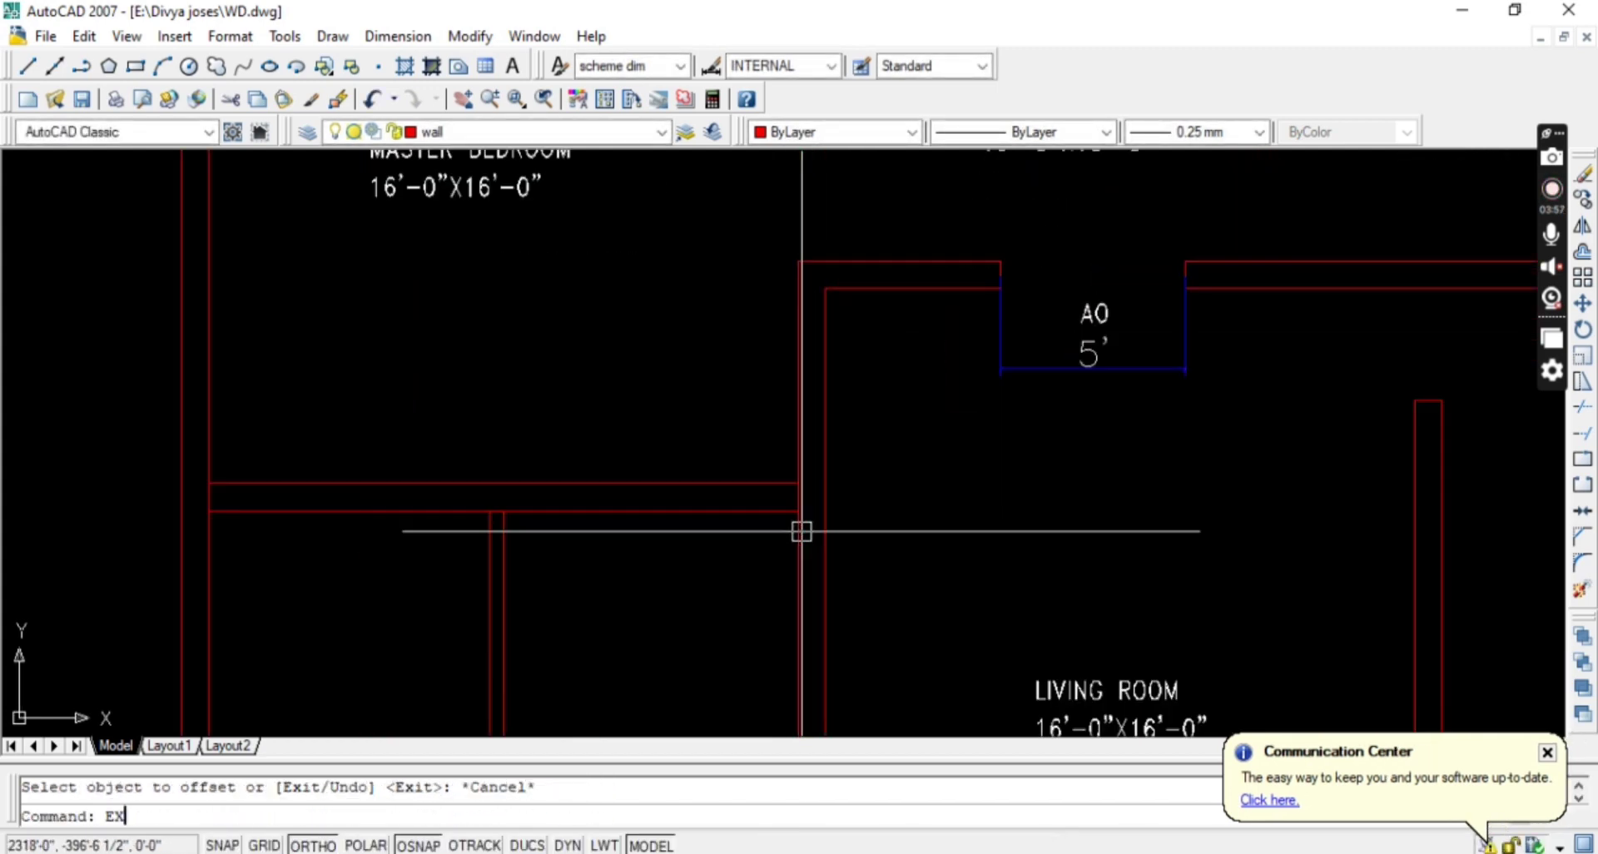
pyautogui.press('Return')
pyautogui.press('Escape')
# Offset the living room's left outer wall line 2'6" across the wall below the master bedroom.
pyautogui.write('O')
pyautogui.press('Return')
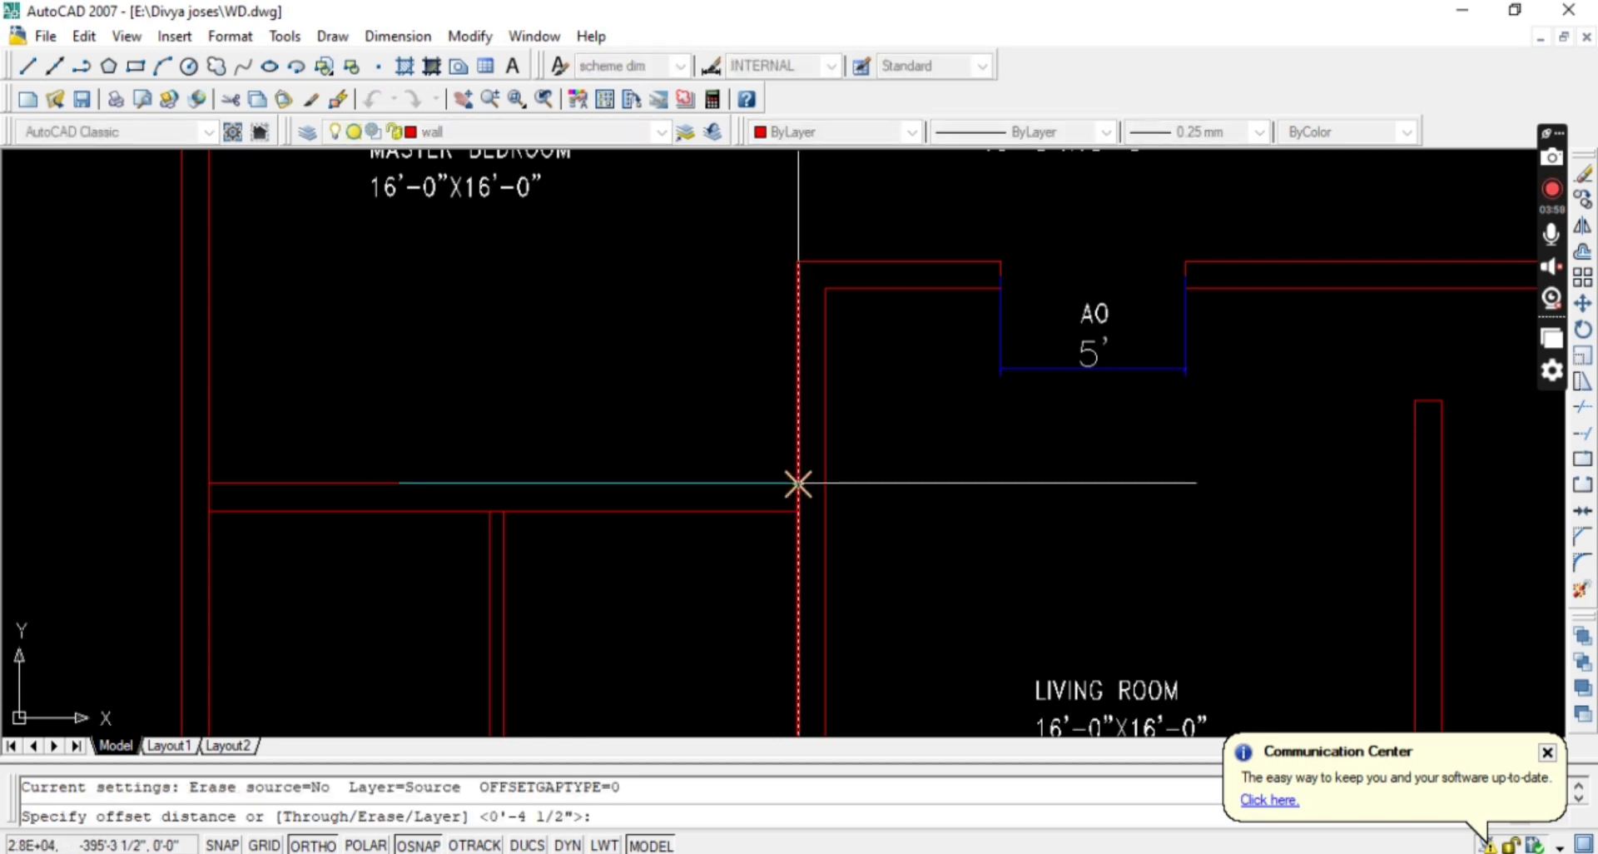
pyautogui.write("2'6")
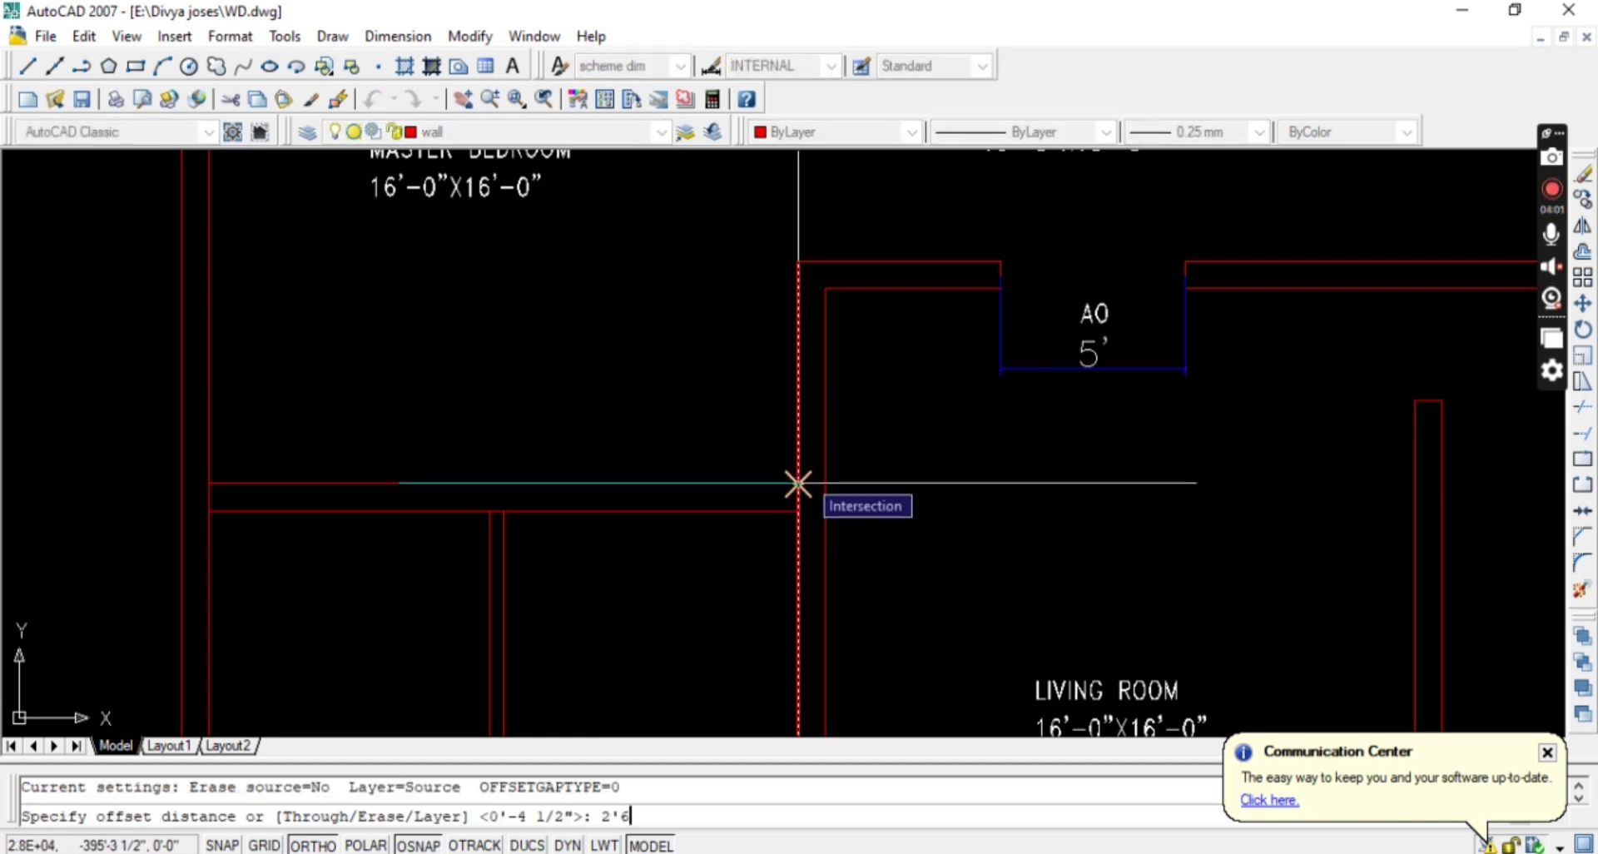
pyautogui.write('"')
pyautogui.press('Return')
pyautogui.click(802, 550)
pyautogui.click(712, 557)
pyautogui.press('Escape')
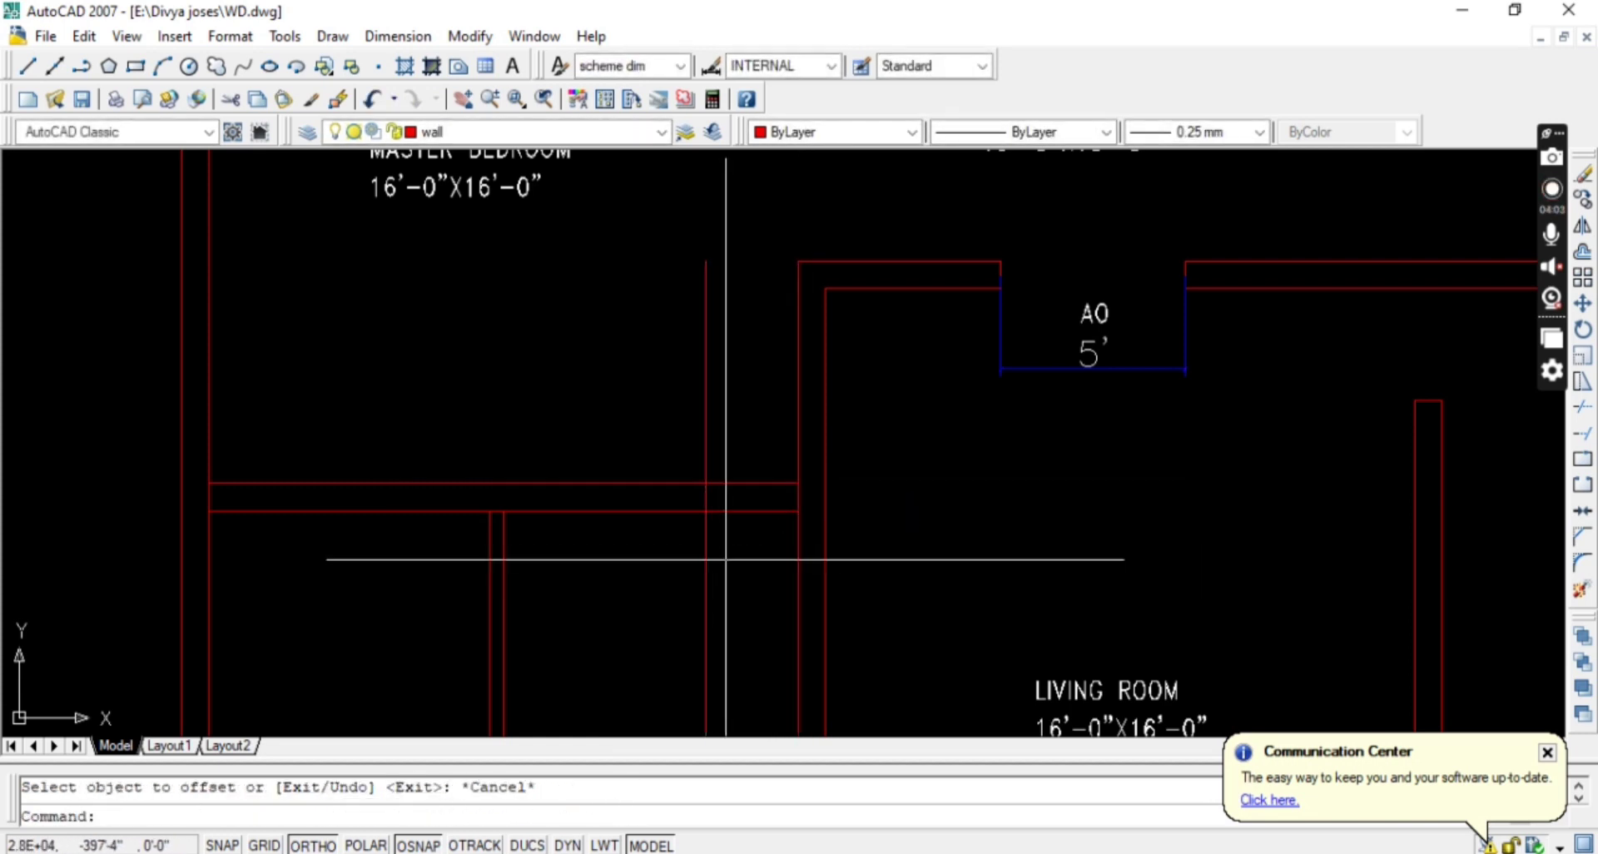
# Trim the 2'6" offset line and the wall lines to open a doorway below the master bedroom beside the living room wall.
pyautogui.write('TR')
pyautogui.press('Return')
pyautogui.press('Return')
pyautogui.scroll(3, 772, 541)
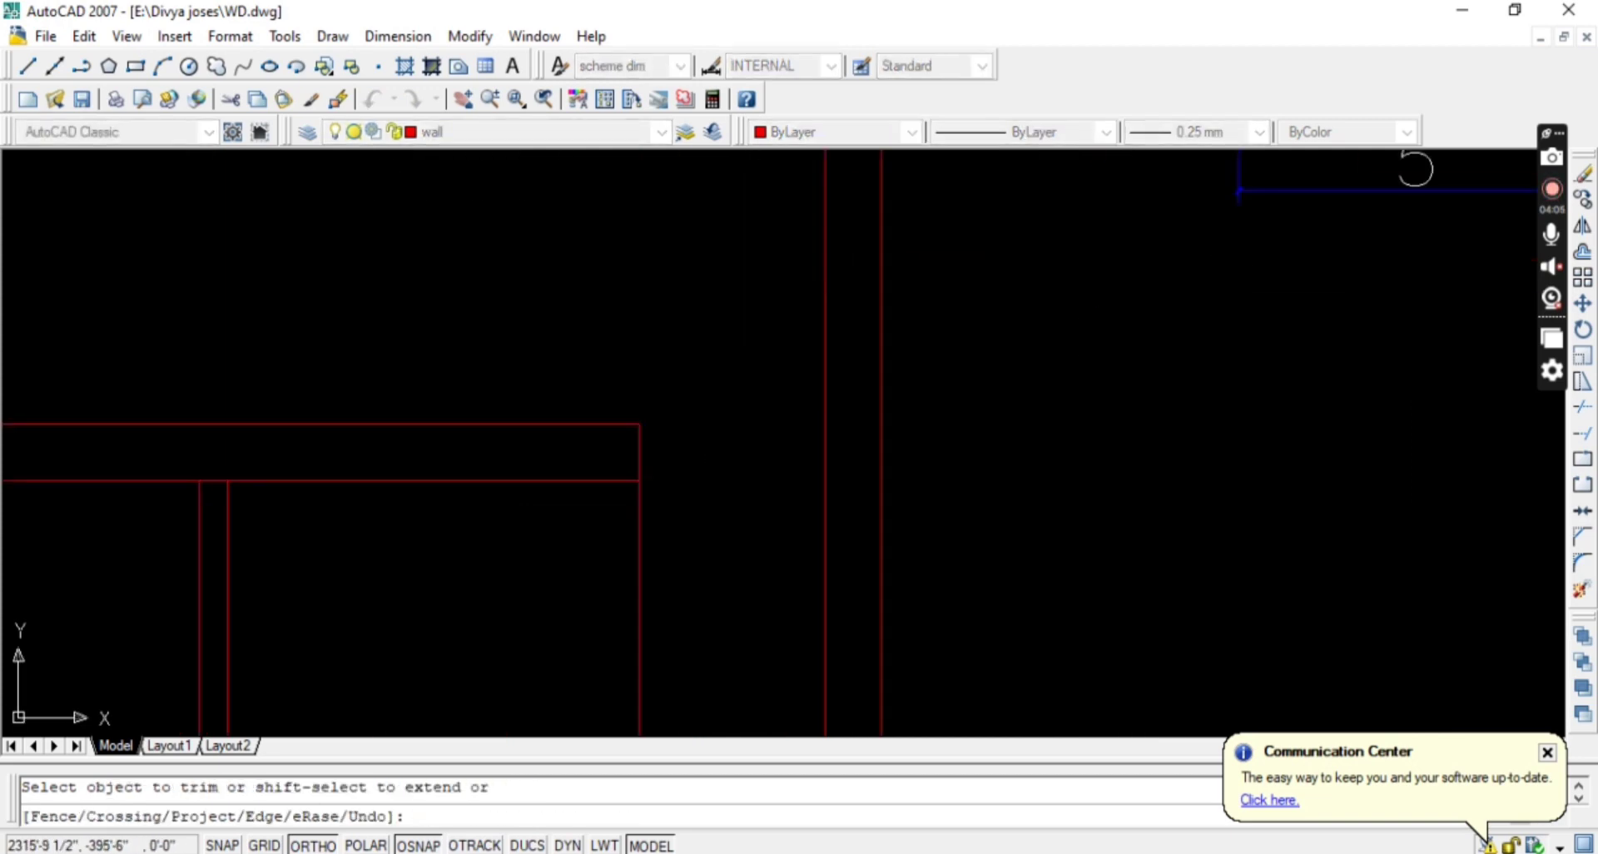
pyautogui.press('Escape')
# Extend the house's far-left inner wall line down to the bottom outer wall line.
pyautogui.scroll(-5, 720, 552)
pyautogui.scroll(6, 602, 599)
pyautogui.write('EX')
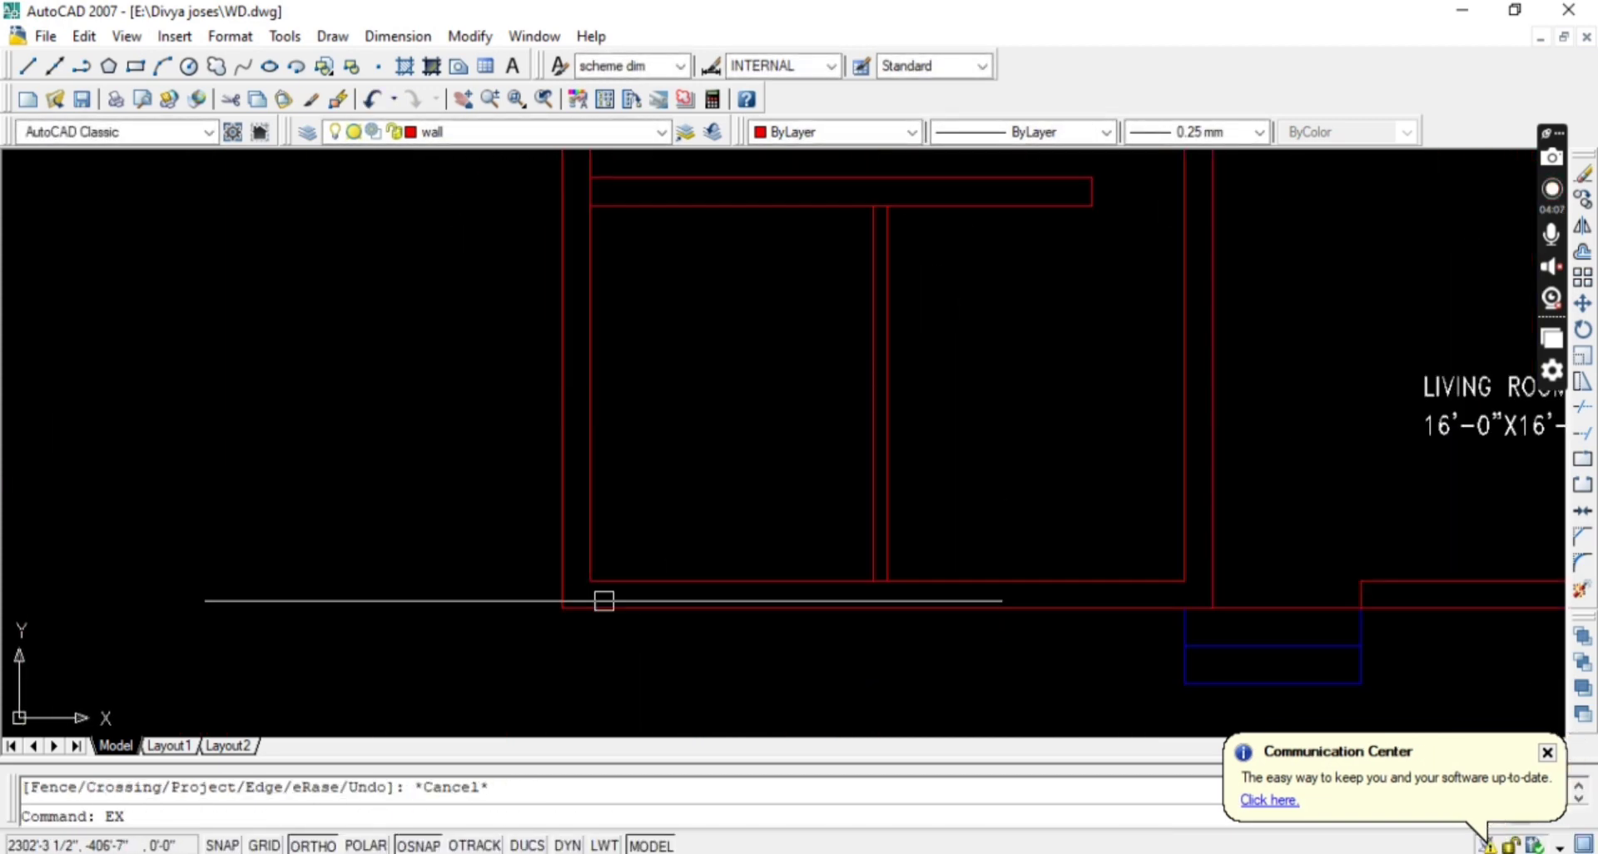
pyautogui.press('Return')
pyautogui.click(599, 604)
pyautogui.press('Return')
pyautogui.press('Escape')
# Offset the extended far-left inner wall line 2'6" into the compartment below the master bedroom.
pyautogui.write('O')
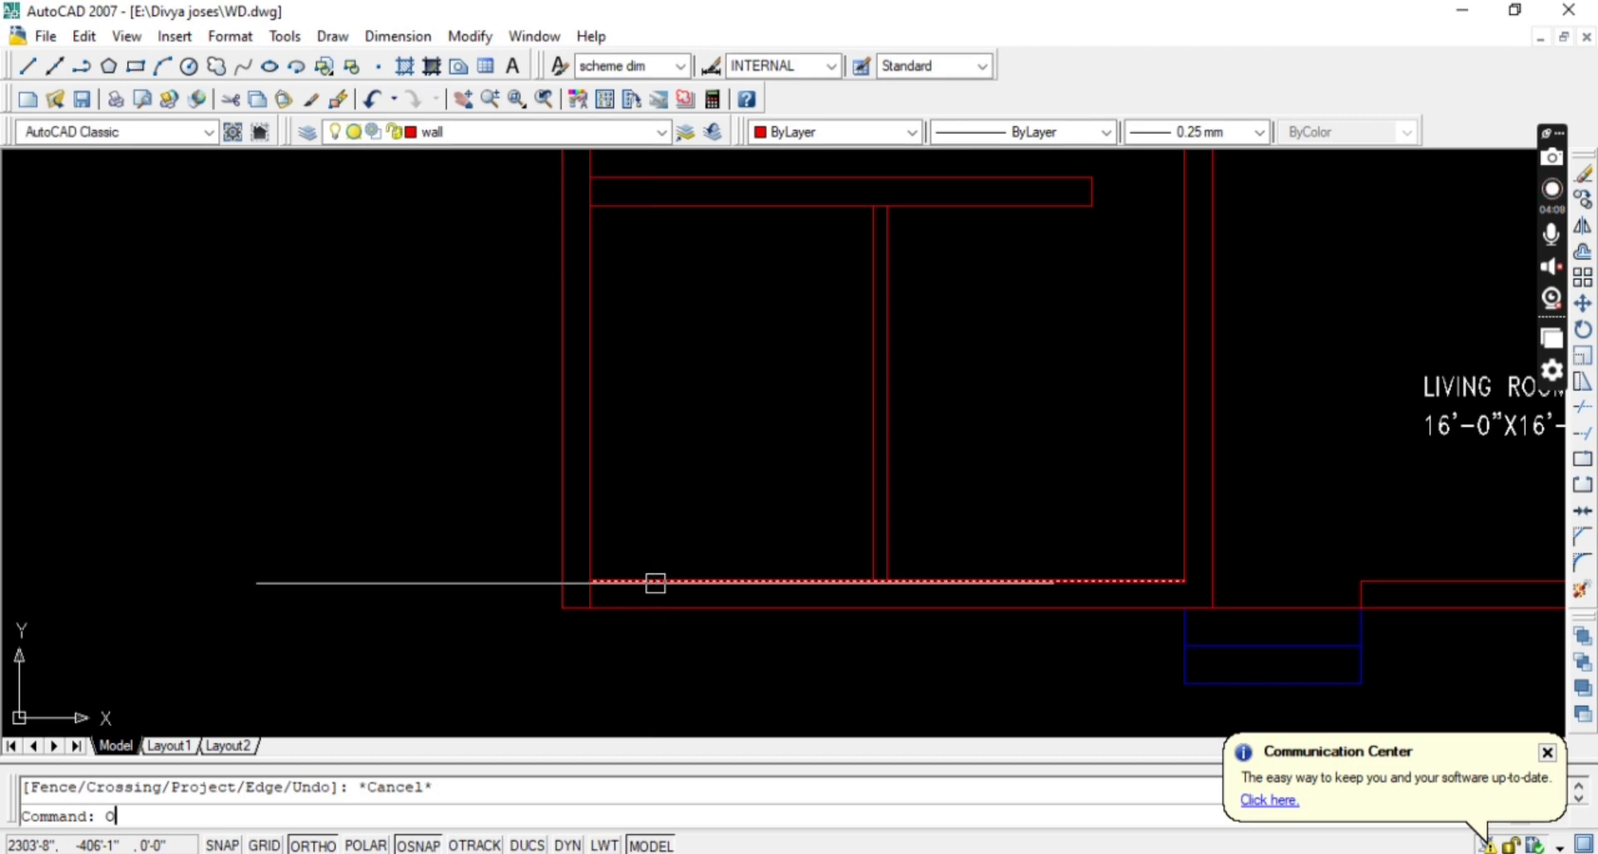
pyautogui.press('Return')
pyautogui.write('2\'6"')
pyautogui.press('Return')
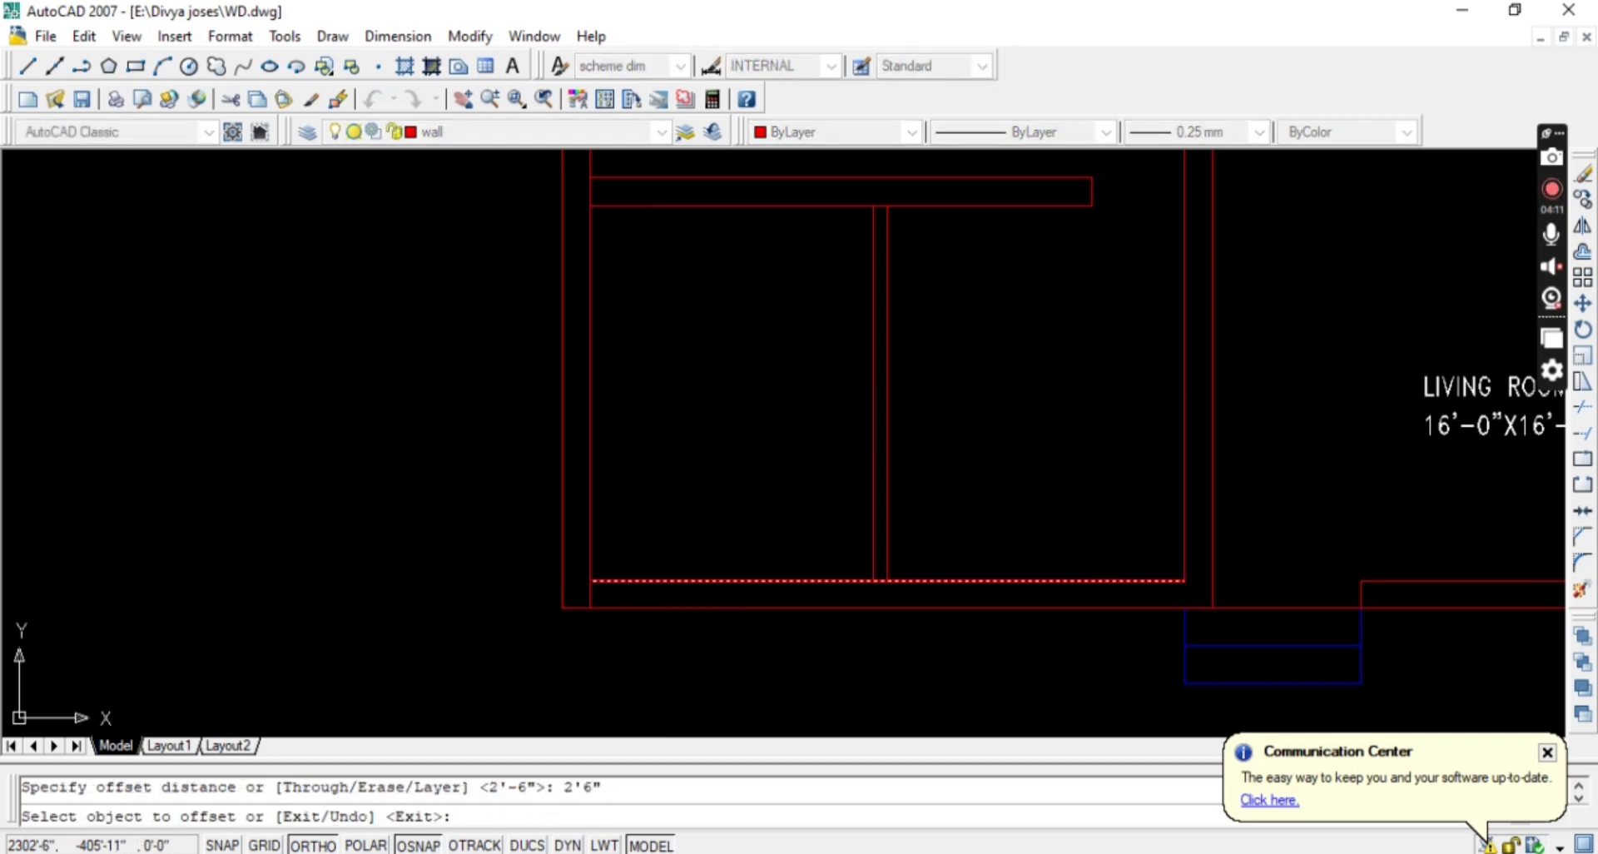
pyautogui.click(595, 557)
pyautogui.press('Escape')
# Trim the offset line and the bottom wall lines to leave an opening beside the far-left wall.
pyautogui.scroll(1, 662, 636)
pyautogui.write('tr')
pyautogui.press('Return')
pyautogui.press('Return')
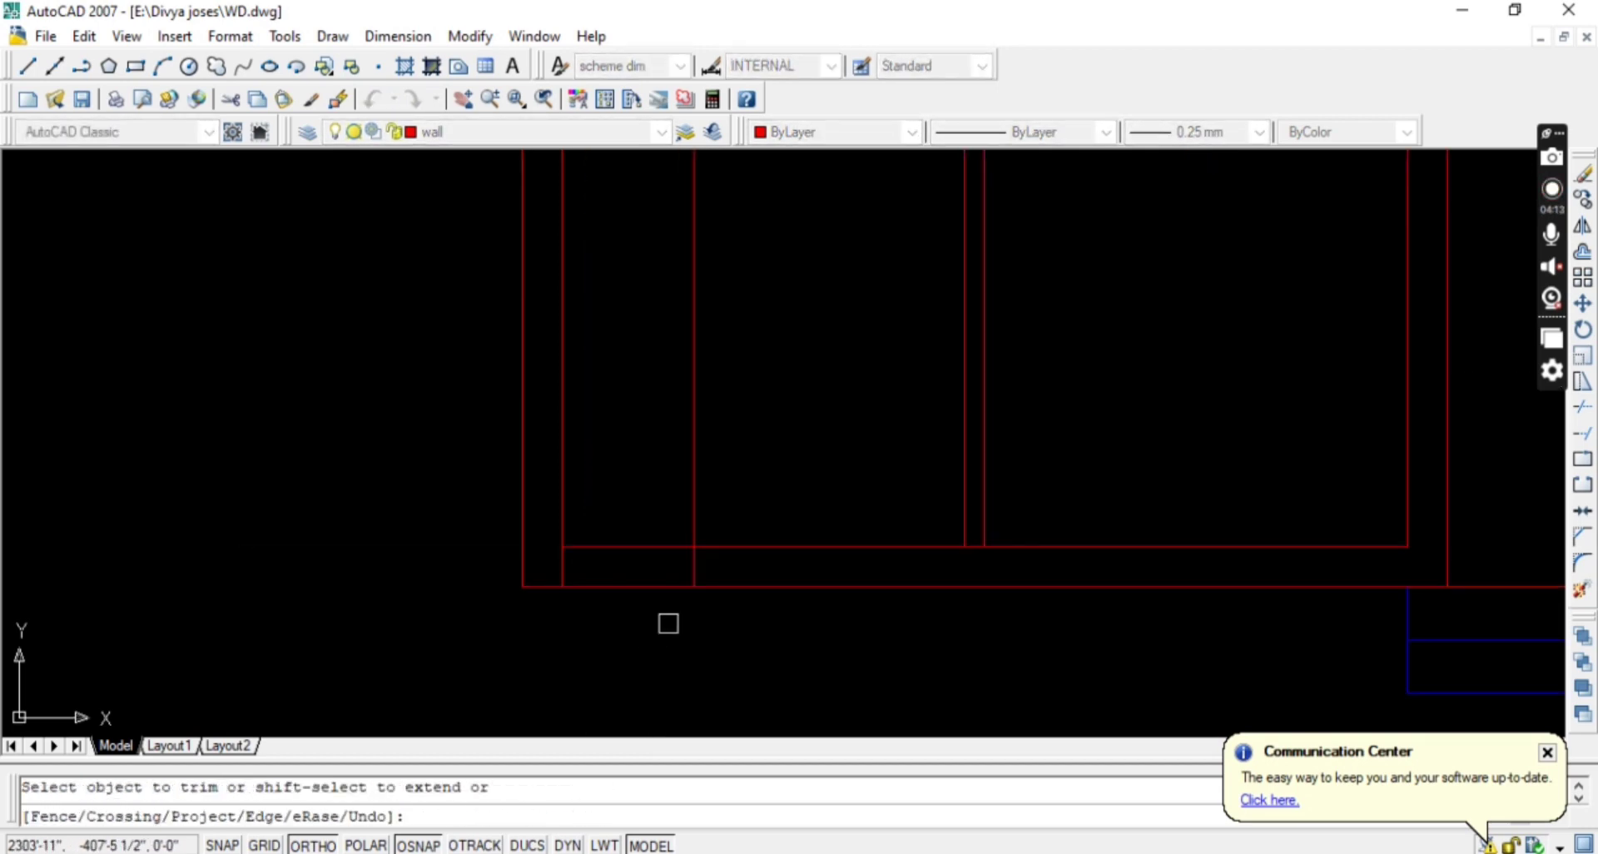
pyautogui.press('Escape')
# Copy the master bedroom's name and size text into the compartment between the new partition and the living room.
pyautogui.scroll(-4, 677, 560)
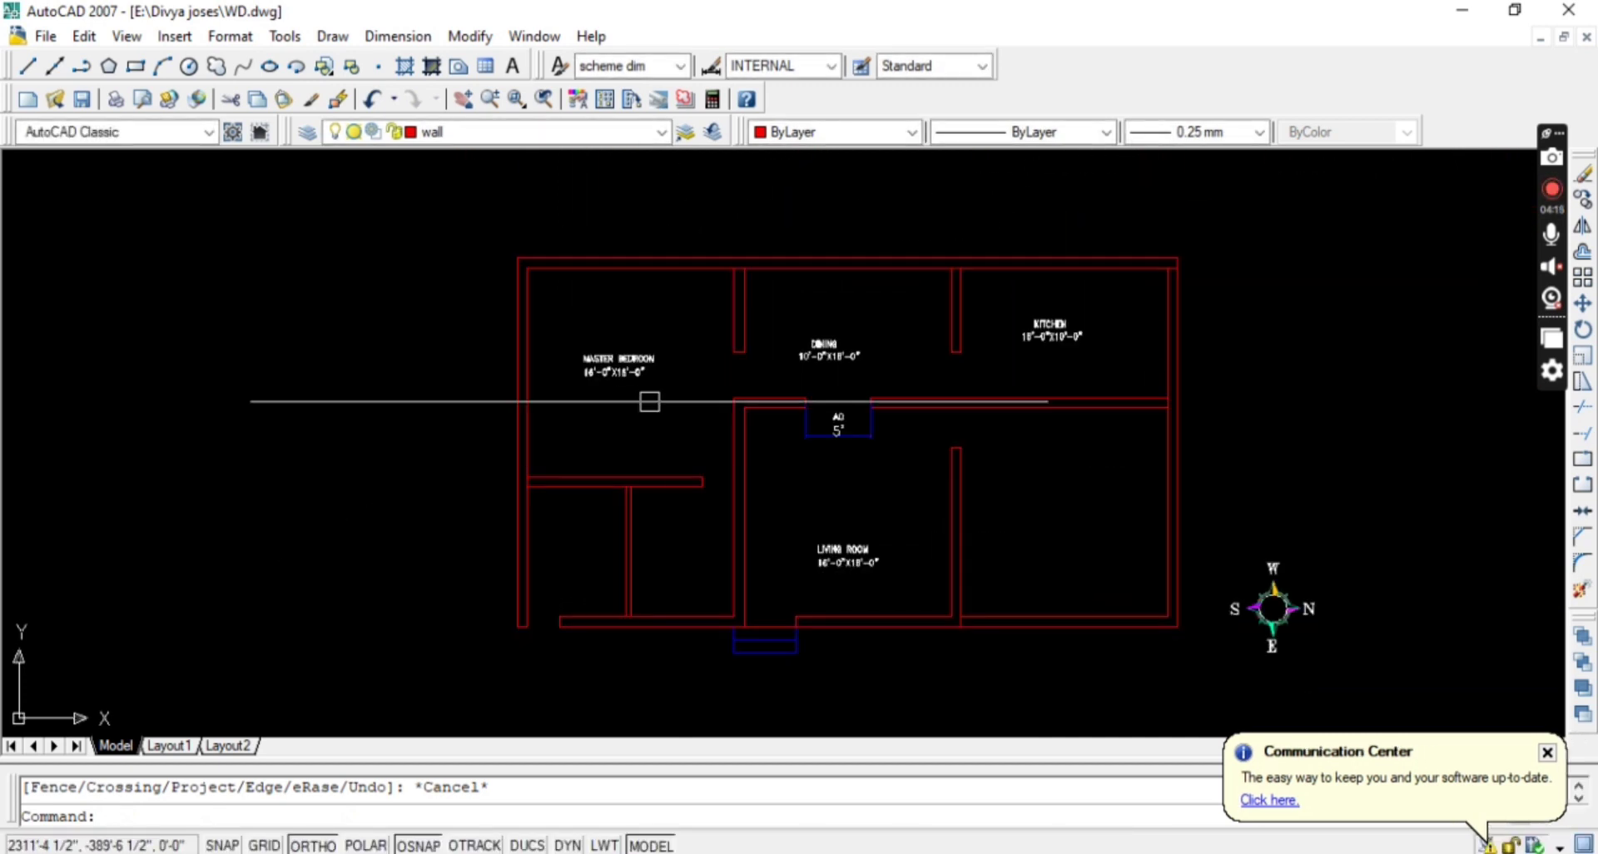
pyautogui.scroll(4, 700, 452)
pyautogui.click(701, 452)
pyautogui.click(622, 367)
pyautogui.hotkey('ctrl', 'c')
pyautogui.hotkey('ctrl', 'v')
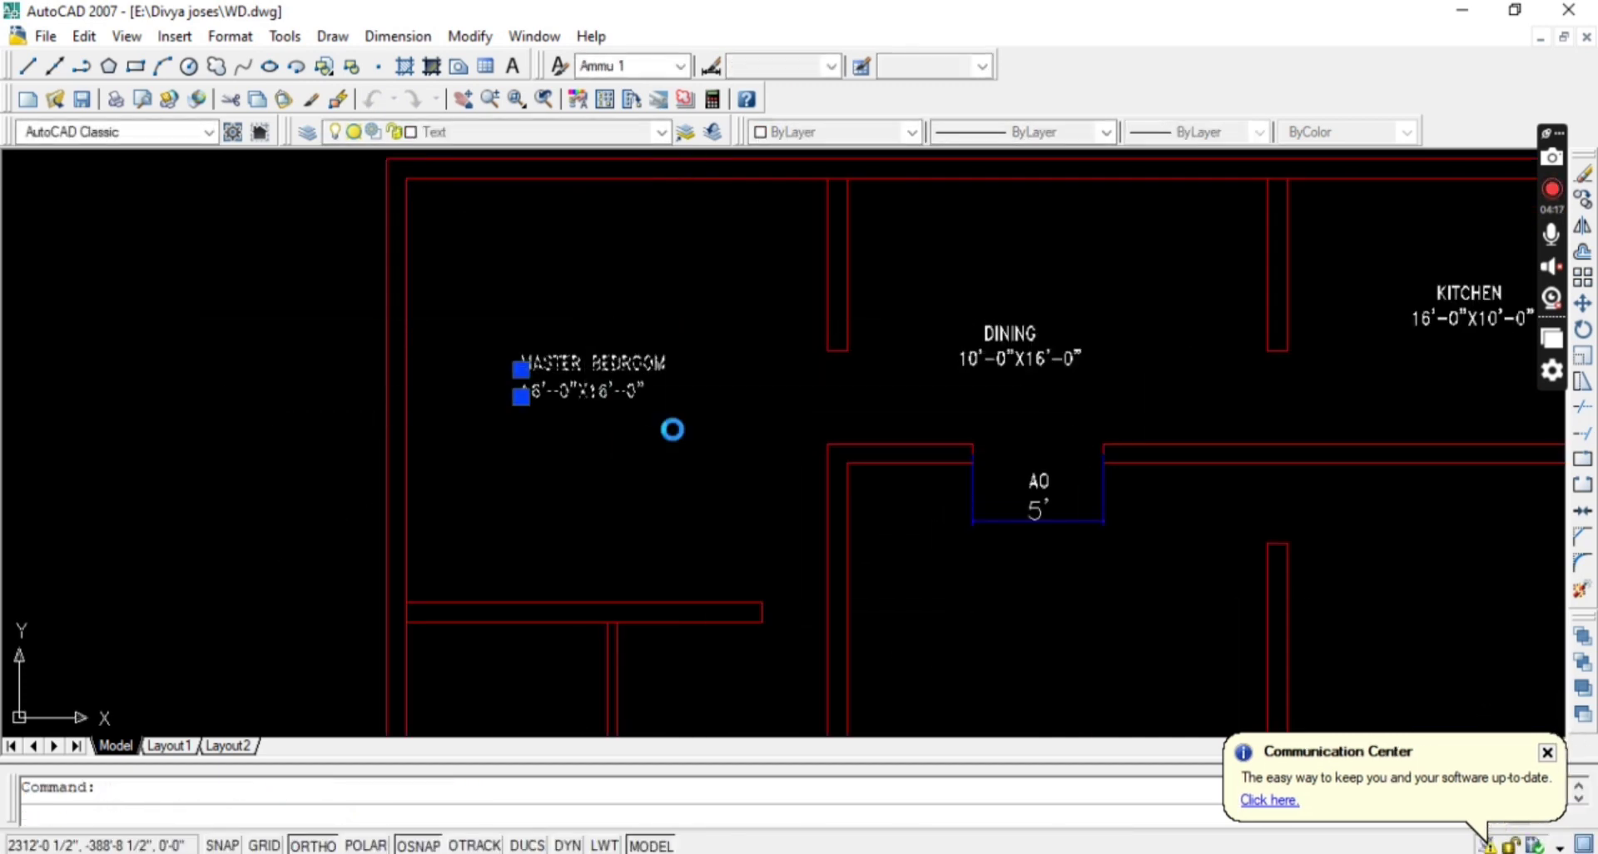
pyautogui.scroll(-2, 672, 428)
pyautogui.moveTo(696, 617); pyautogui.dragTo(674, 499, button='middle')
pyautogui.scroll(2, 675, 500)
pyautogui.click(637, 500)
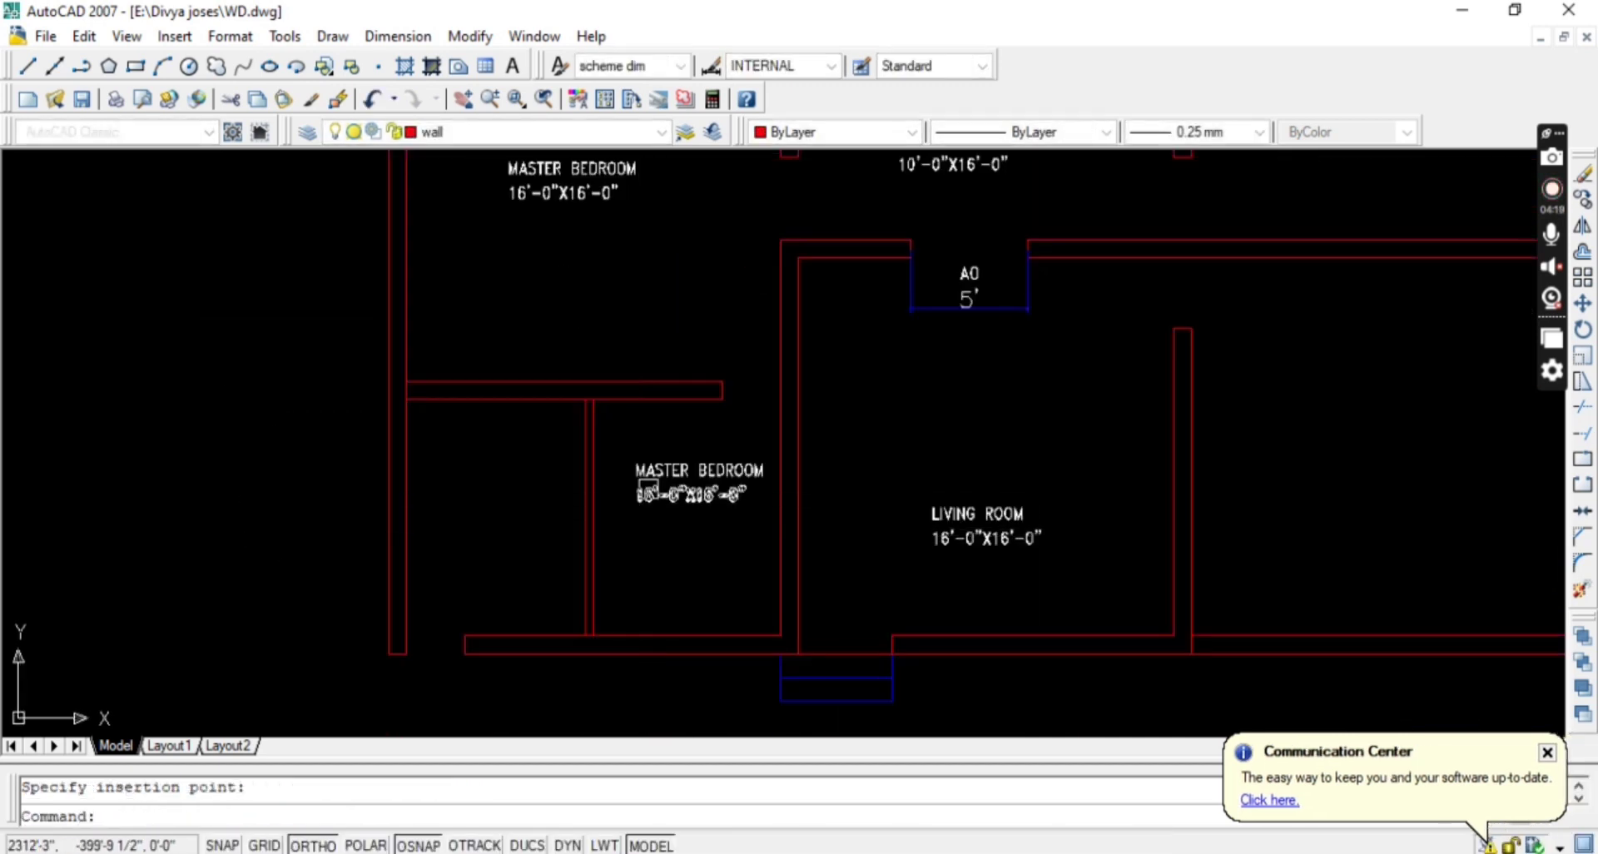
# Change the copied room name to TOILET.
pyautogui.doubleClick(672, 475)
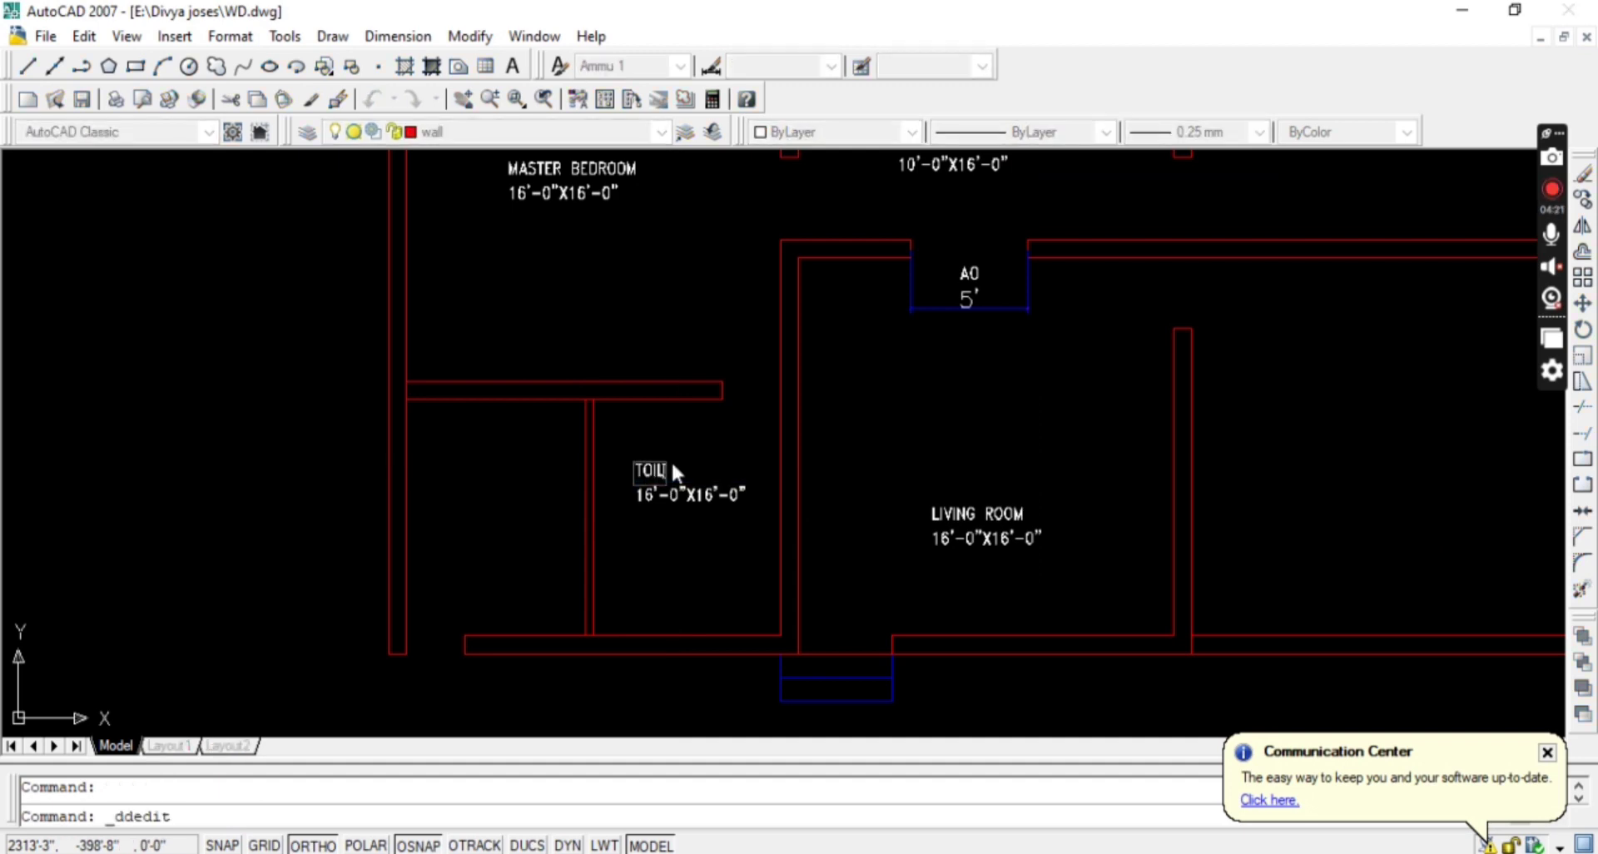
pyautogui.write('TOILET')
pyautogui.press('Return')
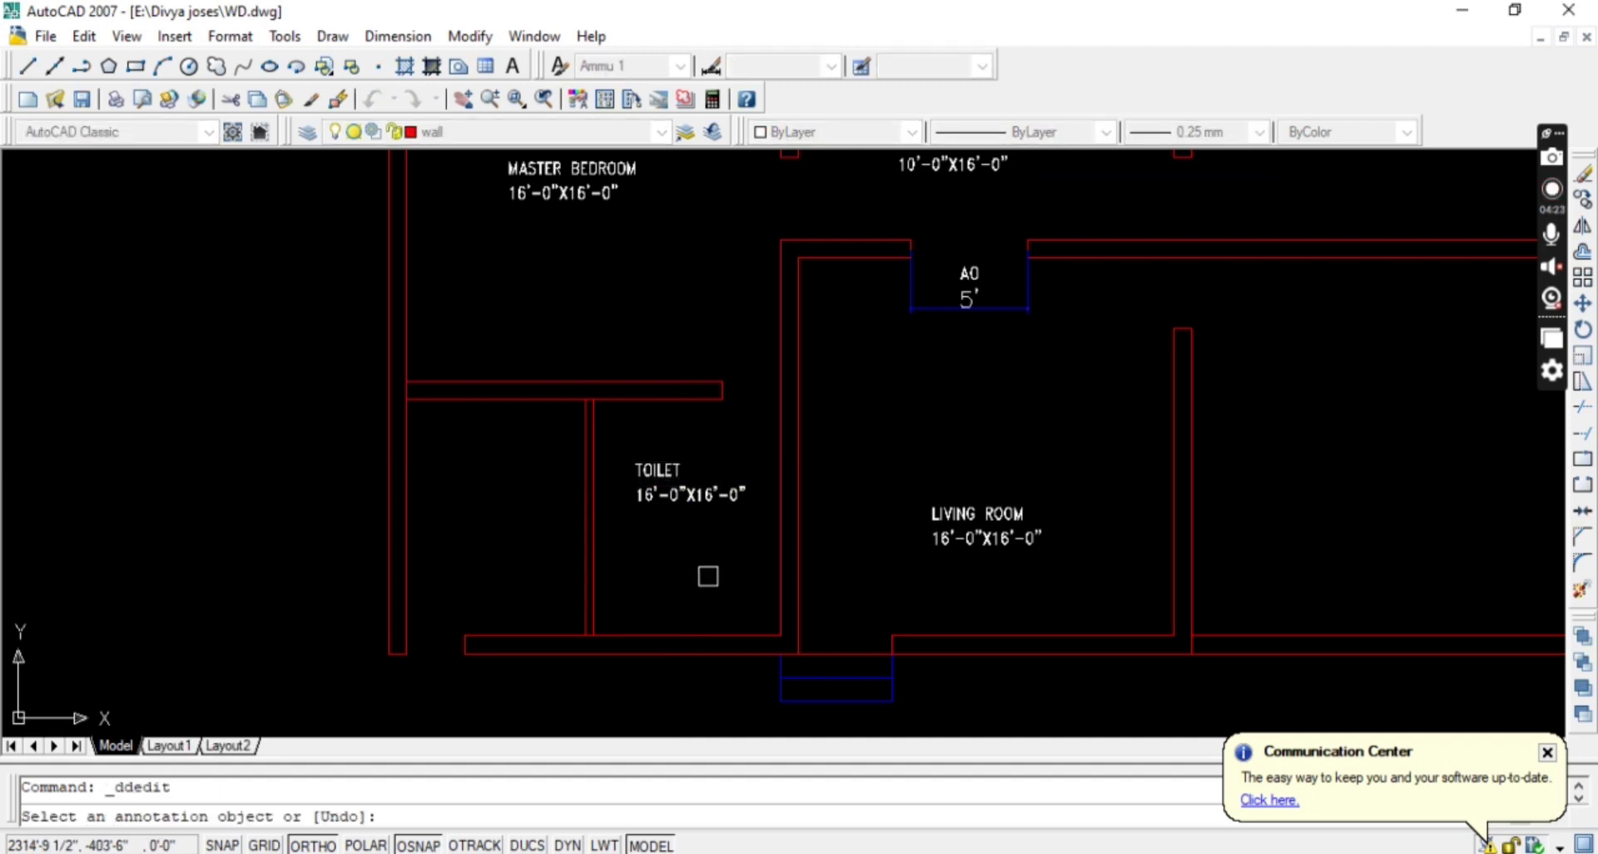
pyautogui.press('Return')
# Dimension the toilet's width from the thin partition to the living room wall.
pyautogui.scroll(1, 692, 555)
pyautogui.write('DLI')
pyautogui.press('Return')
pyautogui.click(547, 537)
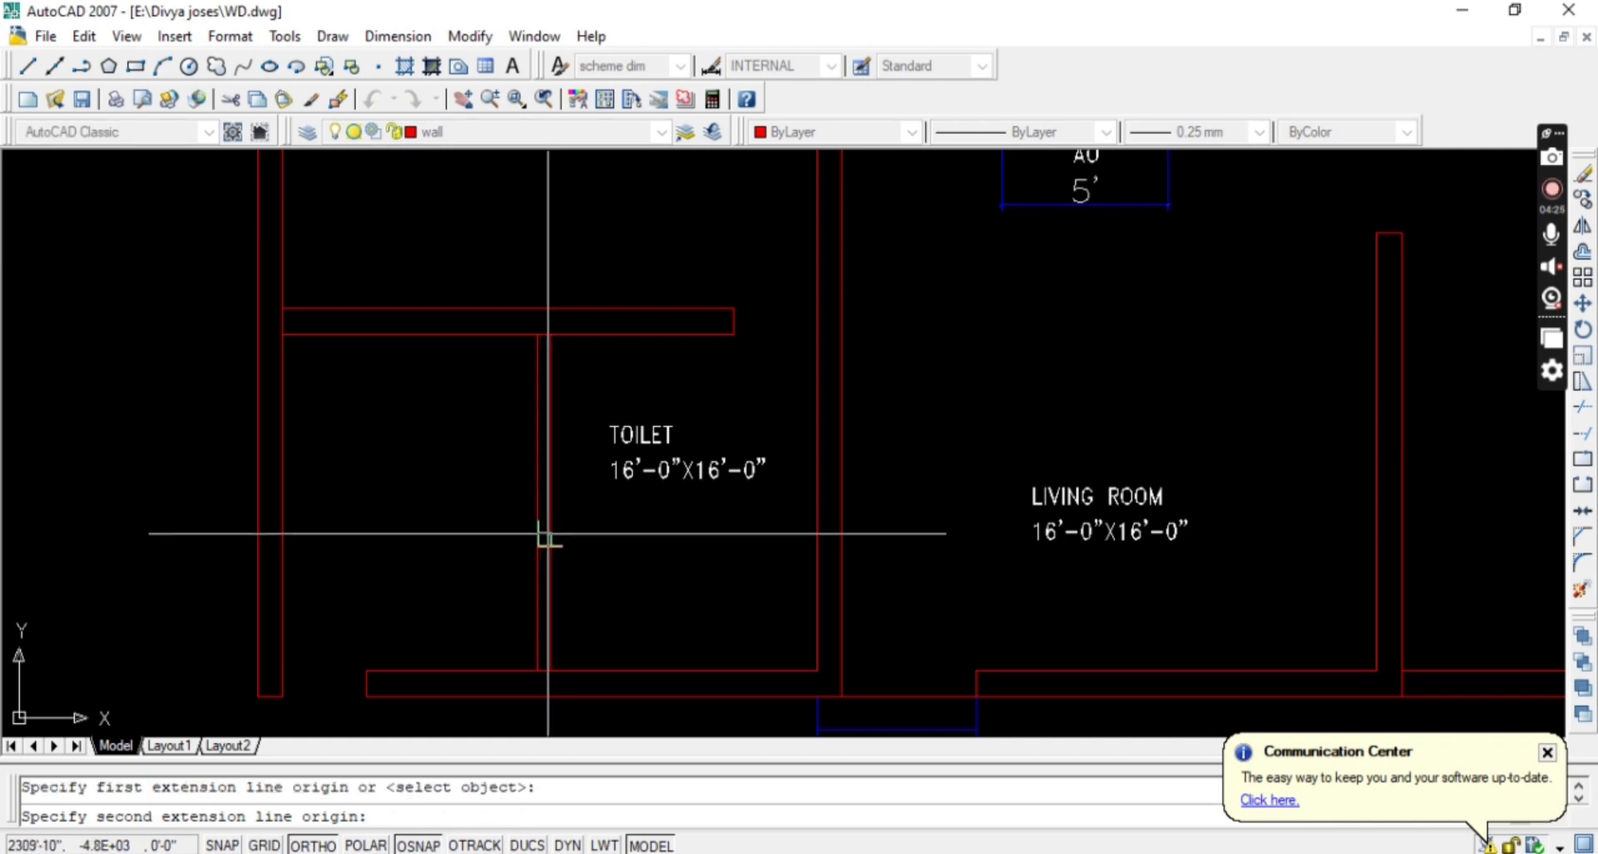
pyautogui.click(816, 533)
pyautogui.click(792, 532)
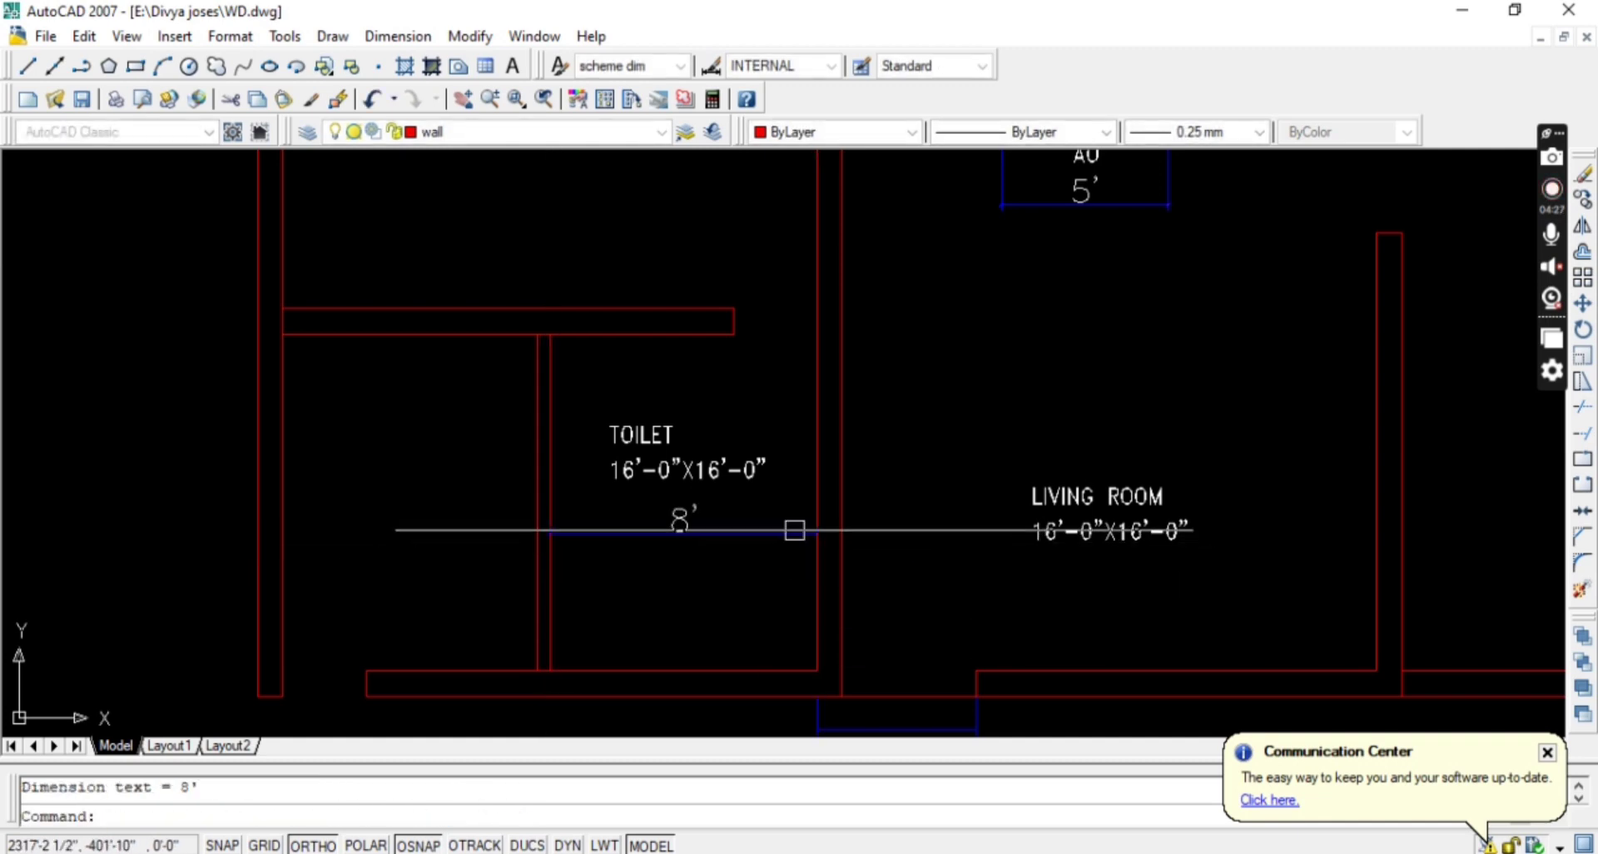
# Dimension the toilet's depth from the wall below the master bedroom to the bottom inner wall line.
pyautogui.press('Return')
pyautogui.click(648, 334)
pyautogui.click(648, 670)
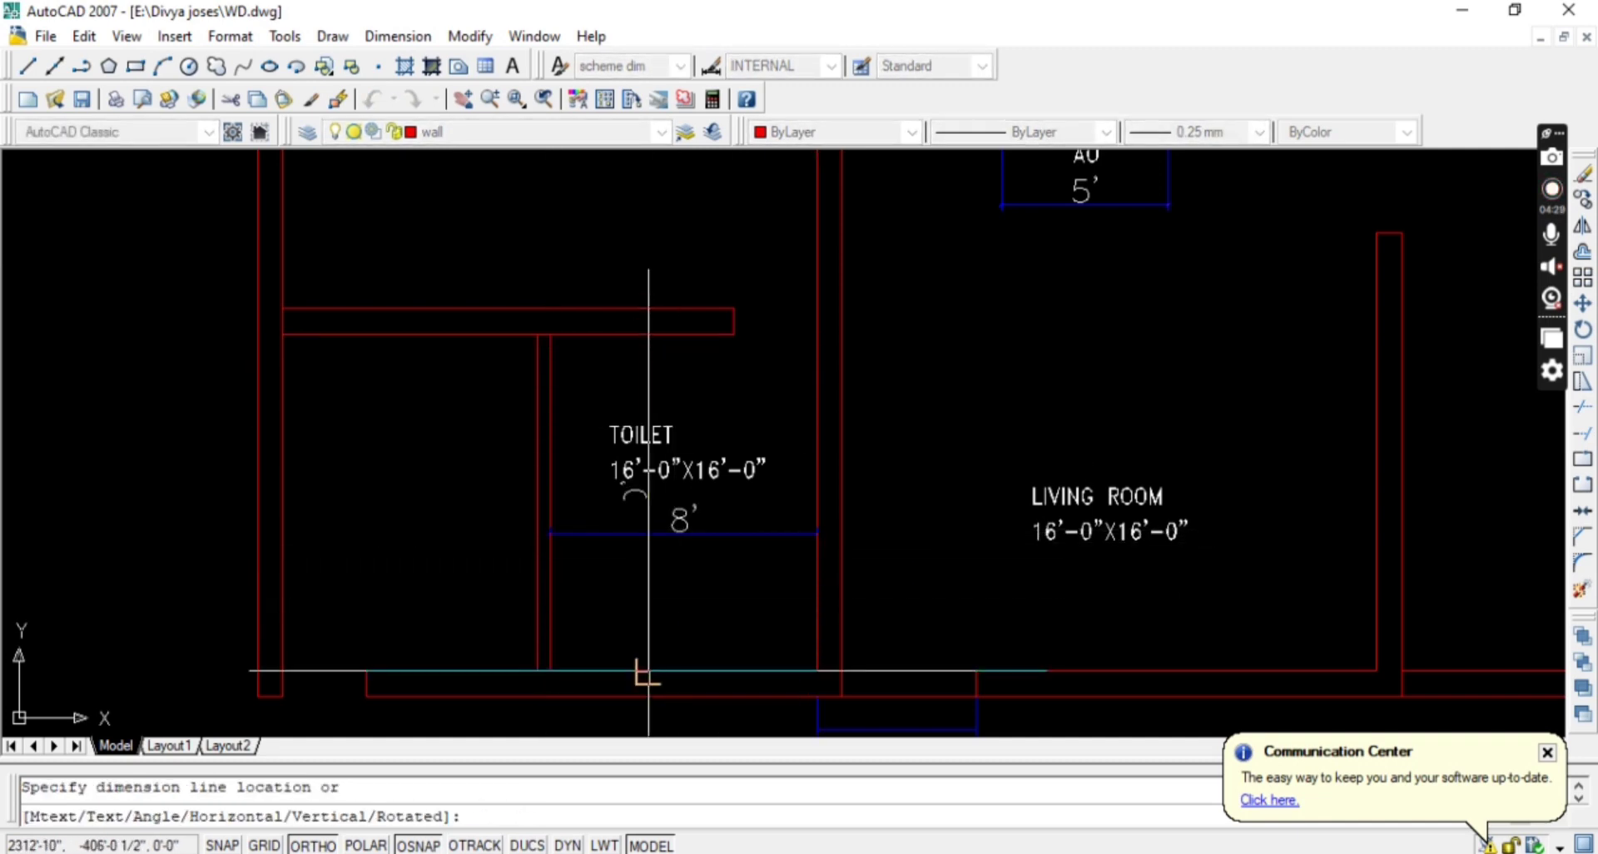
pyautogui.click(585, 607)
pyautogui.press('Escape')
# Change the toilet's size text to 8'-0"X10'-0".
pyautogui.scroll(3, 685, 474)
pyautogui.doubleClick(586, 471)
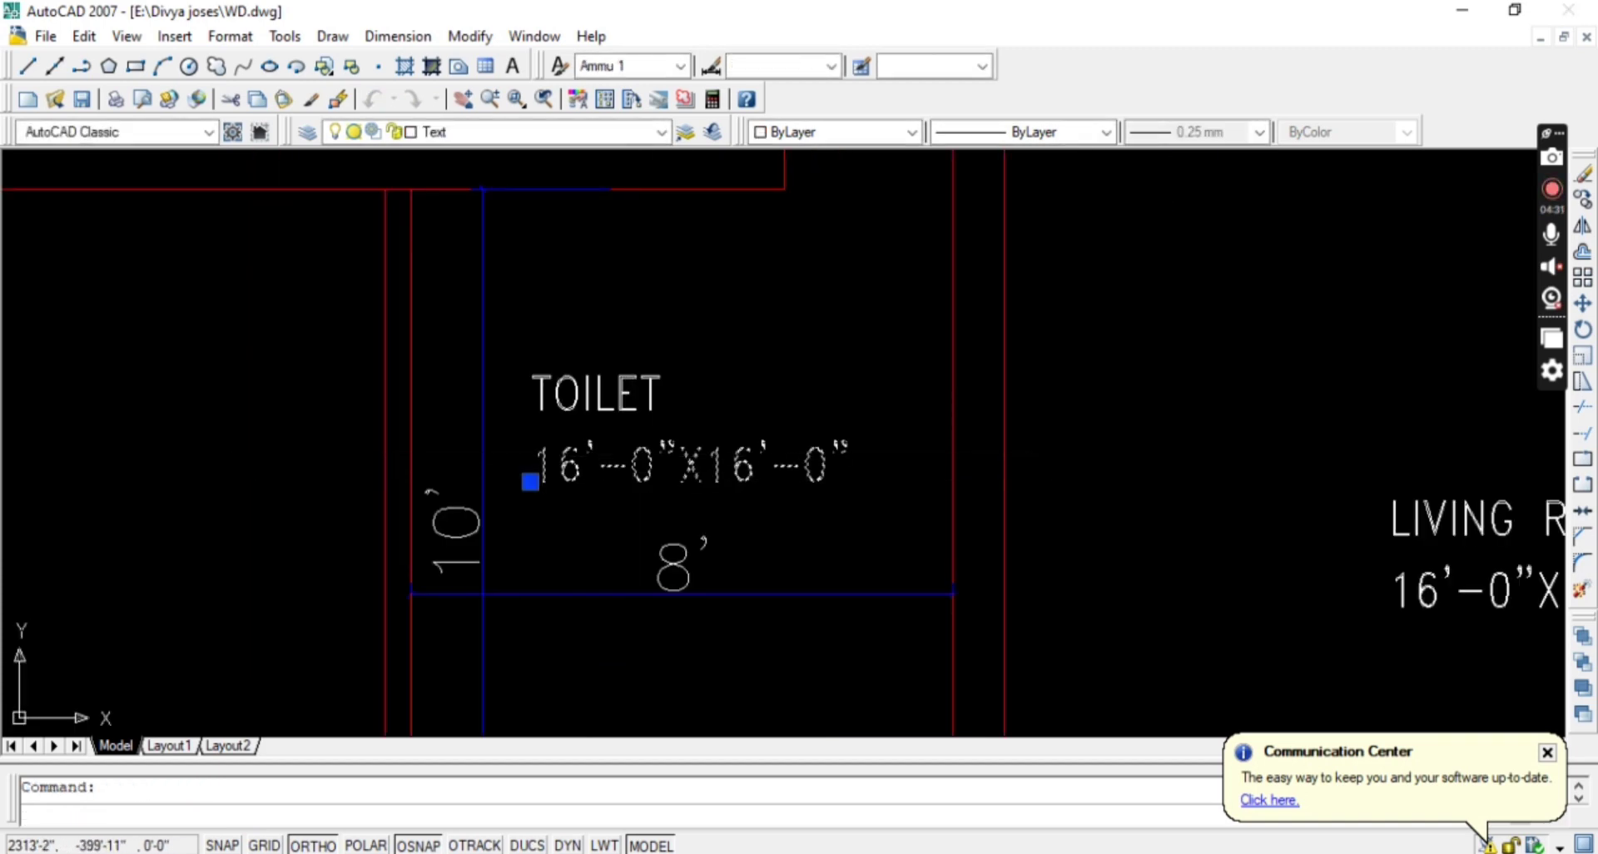
pyautogui.click(592, 475)
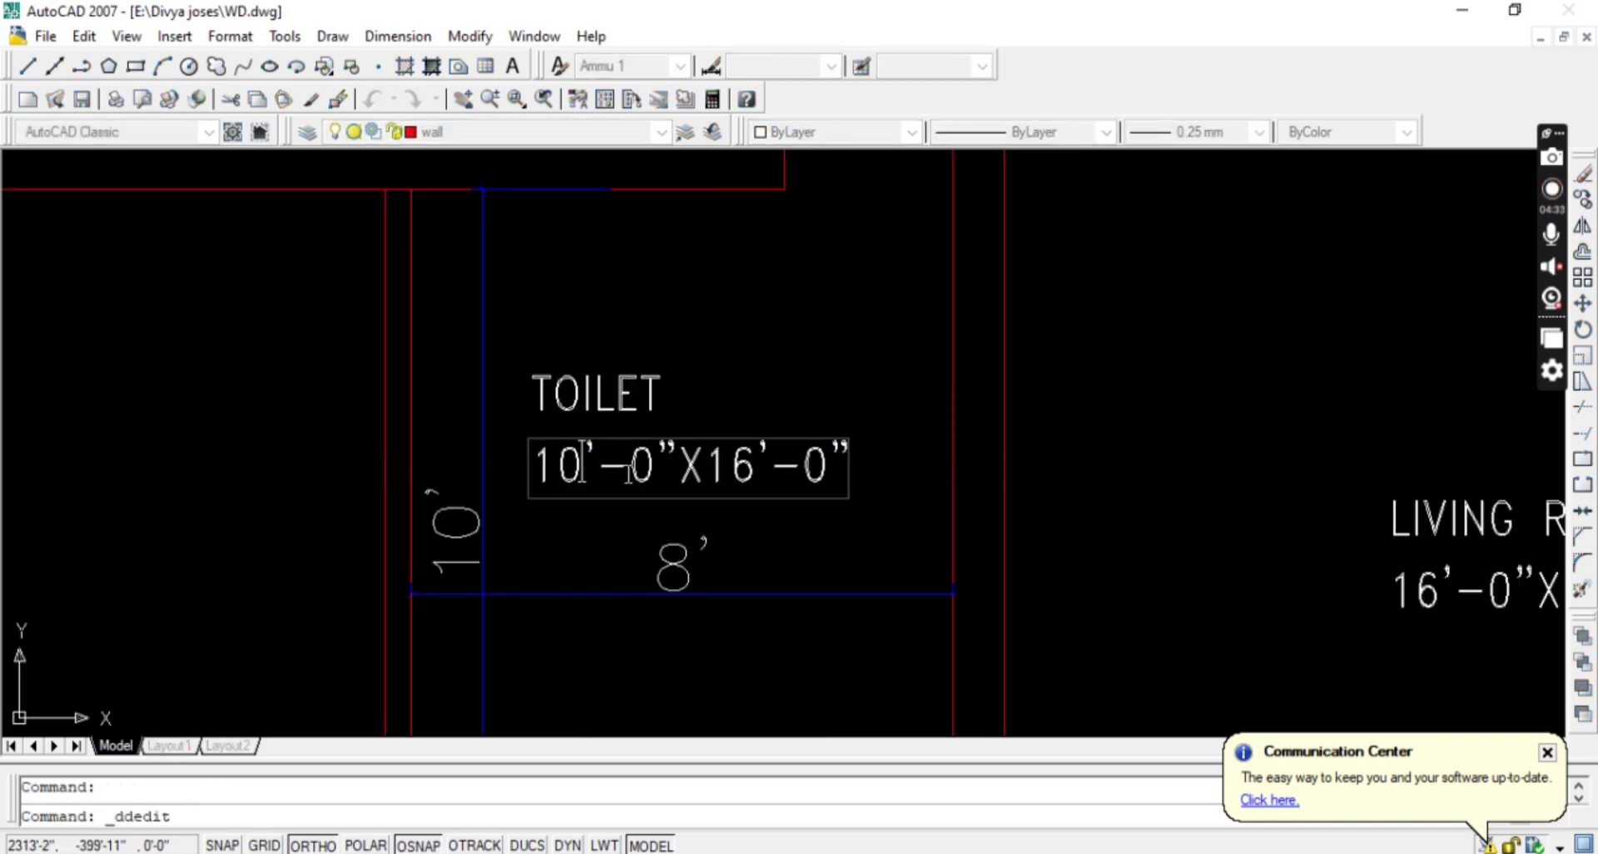
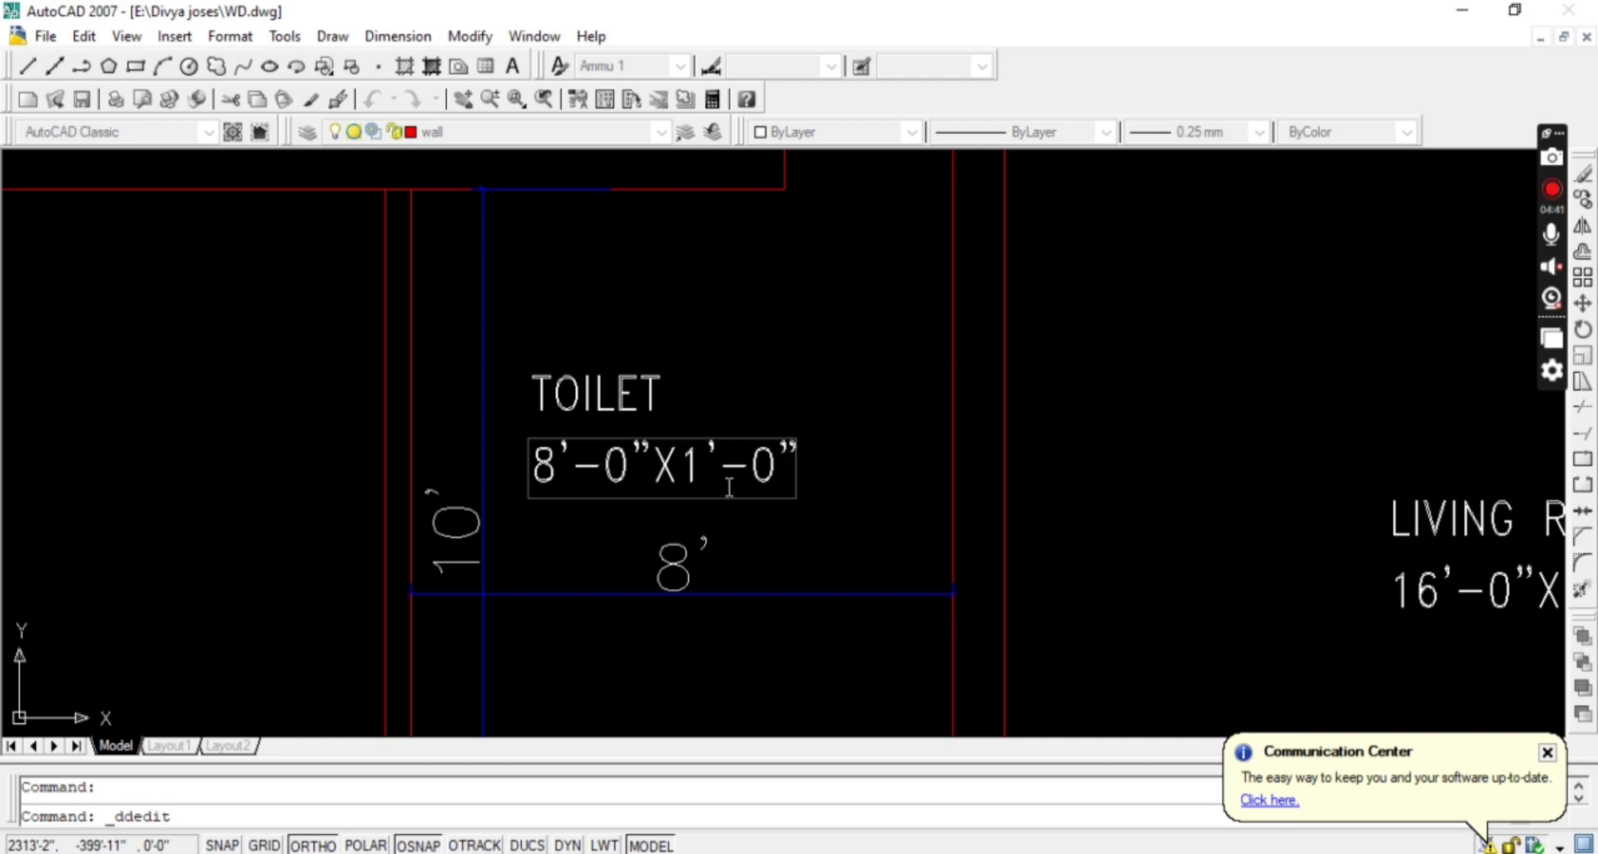
pyautogui.press('Return')
pyautogui.scroll(-1, 769, 653)
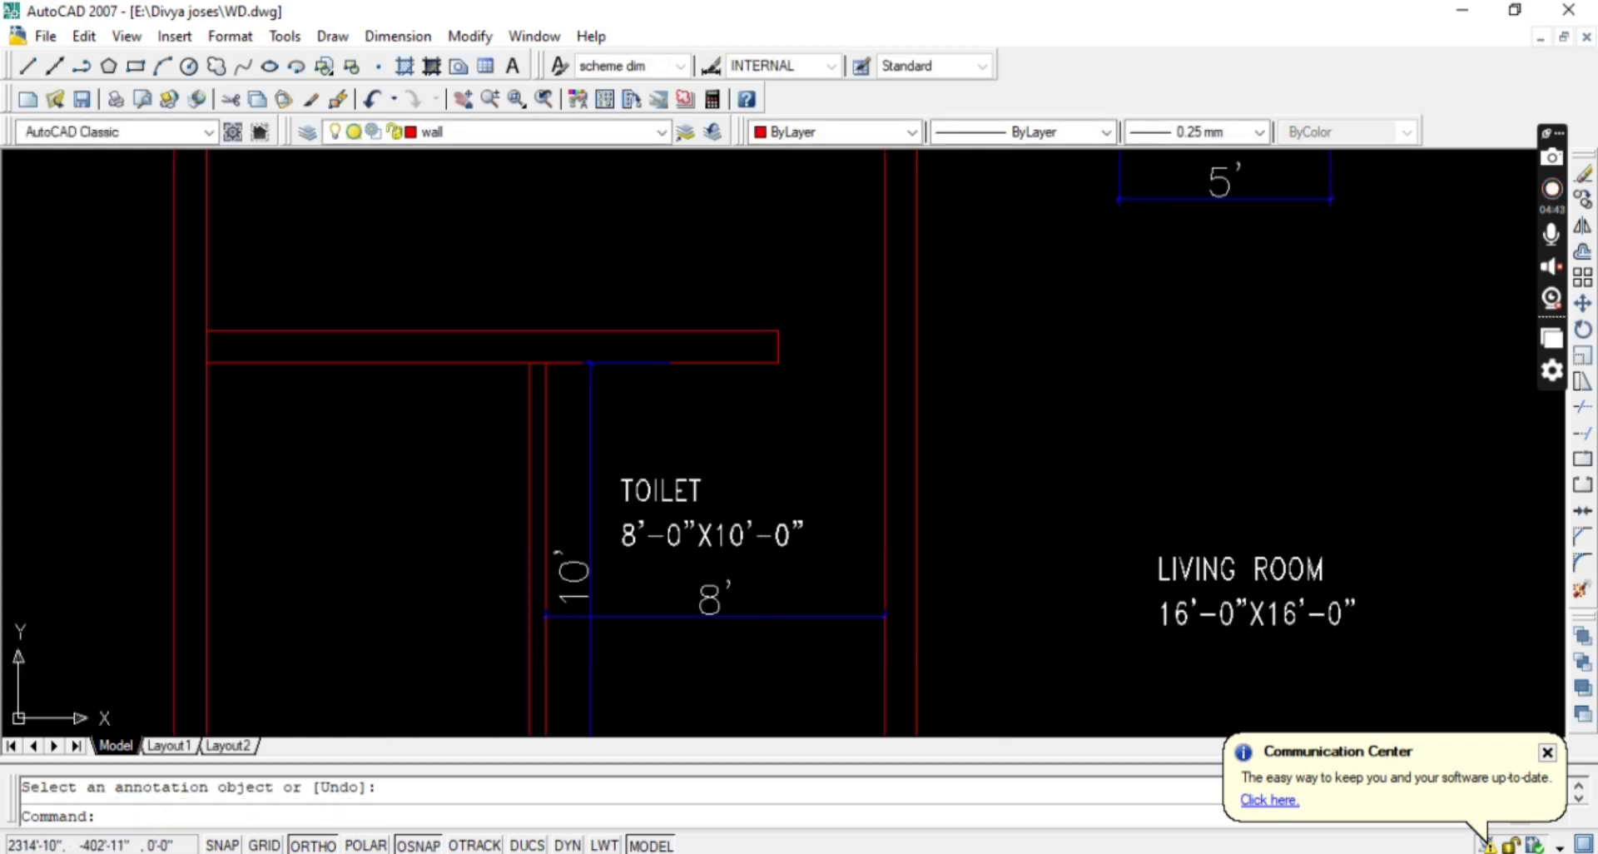
# Erase the width and depth dimensions inside the toilet.
pyautogui.click(744, 672)
pyautogui.click(559, 594)
pyautogui.press('Delete')
pyautogui.scroll(-4, 724, 567)
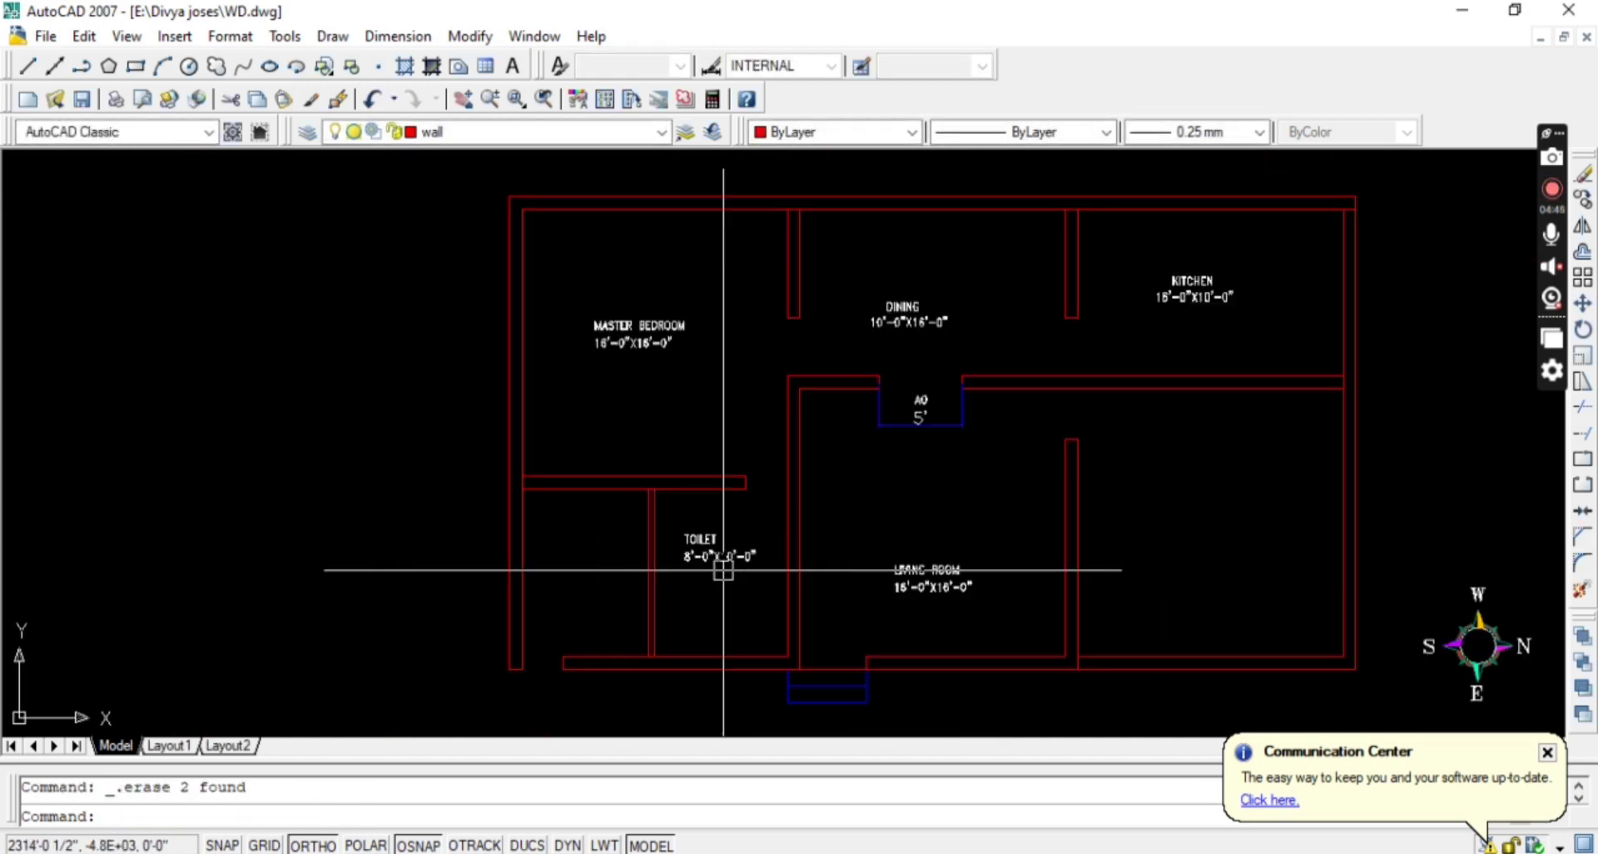
# Copy the TOILET name and size text into the empty room on the other side of the thin partition.
pyautogui.moveTo(723, 568); pyautogui.dragTo(838, 568, button='middle')
pyautogui.scroll(3, 855, 569)
pyautogui.click(855, 575)
pyautogui.click(740, 478)
pyautogui.hotkey('ctrl', 'c')
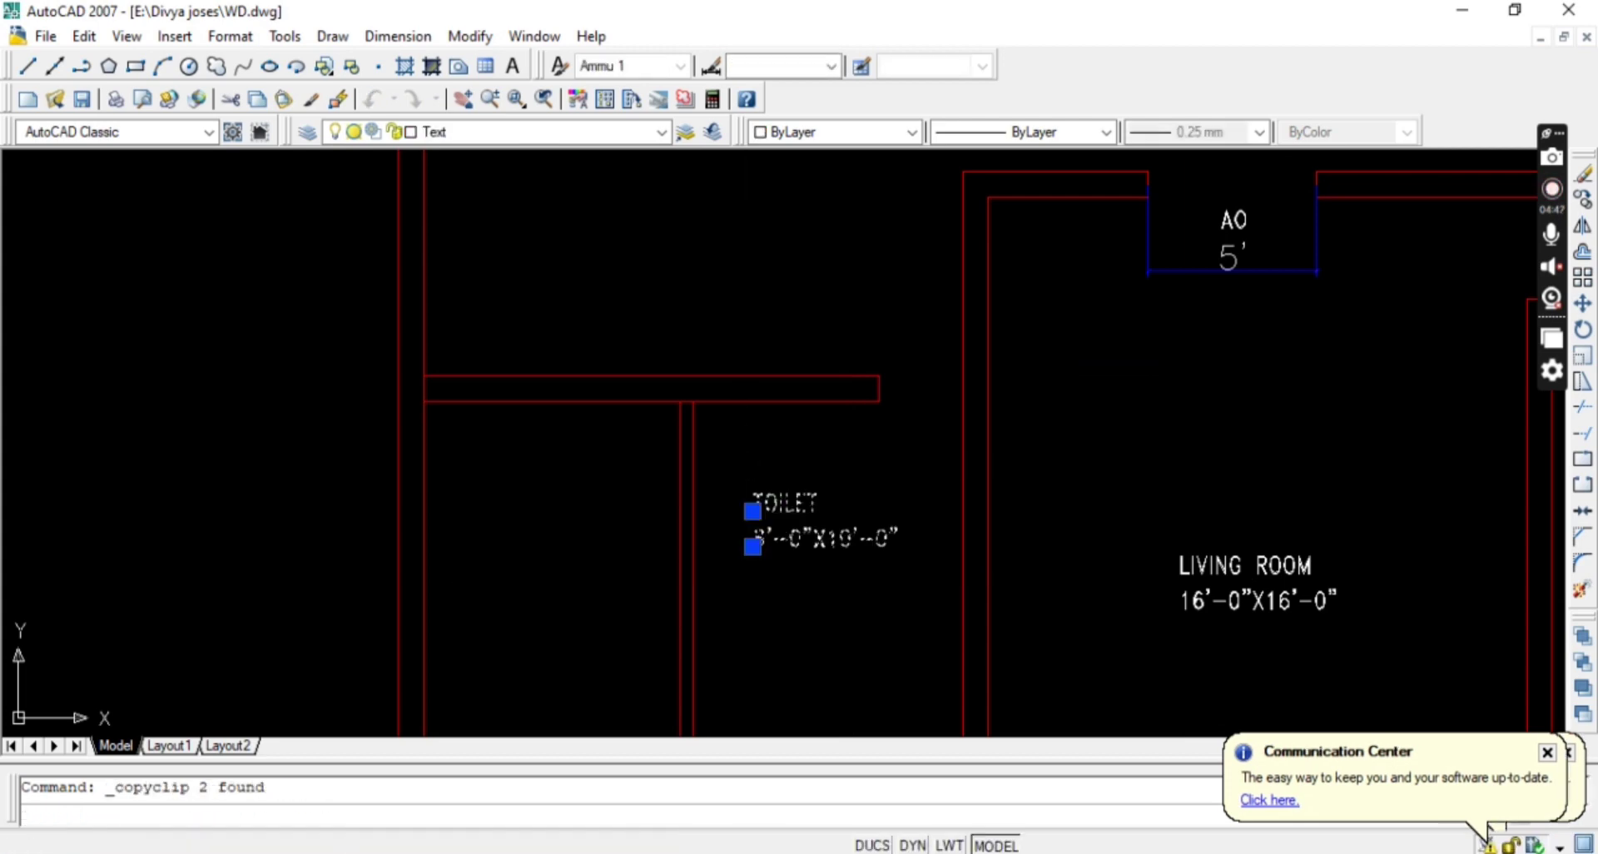
pyautogui.hotkey('ctrl', 'v')
pyautogui.press('Escape')
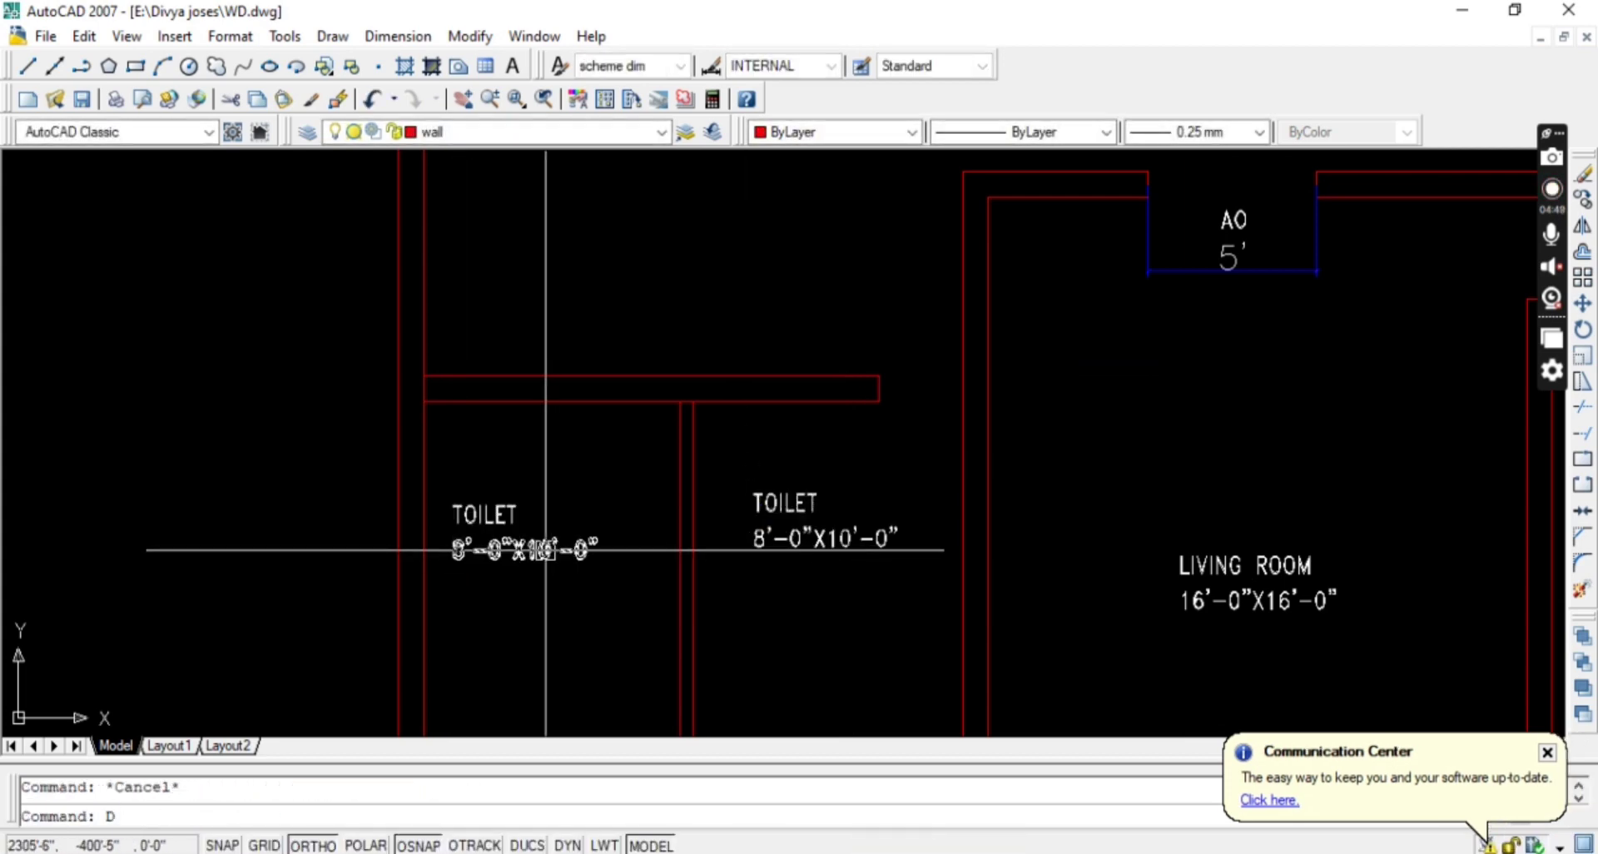
# Measure the second toilet's width from the outer wall to the thin partition, and its depth between the walls above and below.
pyautogui.write('dli')
pyautogui.press('Return')
pyautogui.click(422, 461)
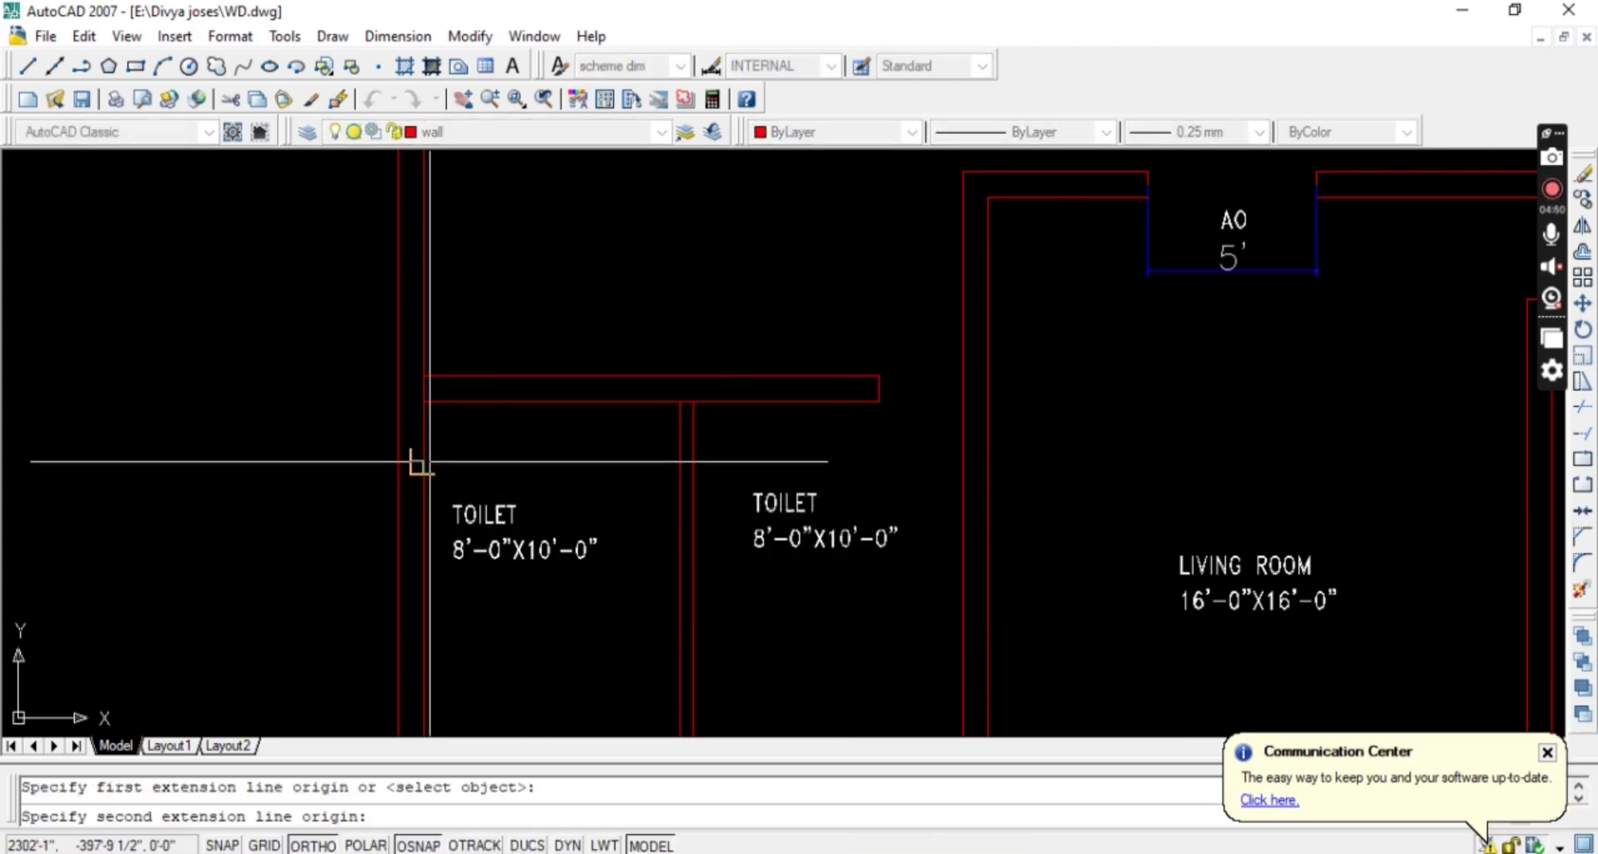
pyautogui.click(681, 462)
pyautogui.press('Escape')
pyautogui.moveTo(617, 524); pyautogui.dragTo(614, 405, button='middle')
pyautogui.press('Return')
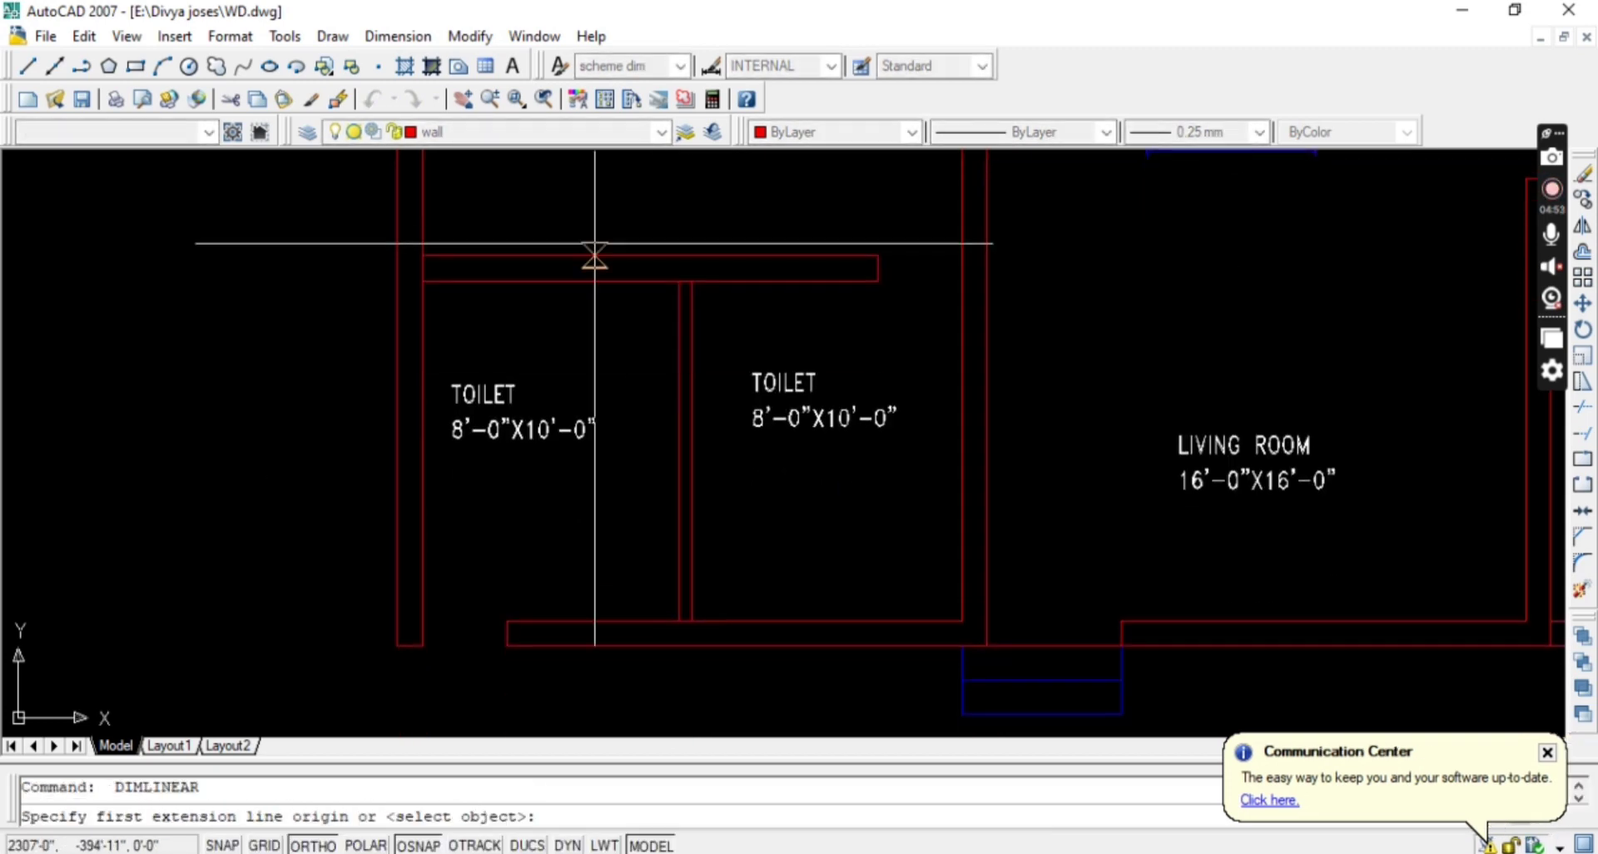
pyautogui.click(600, 282)
pyautogui.click(599, 620)
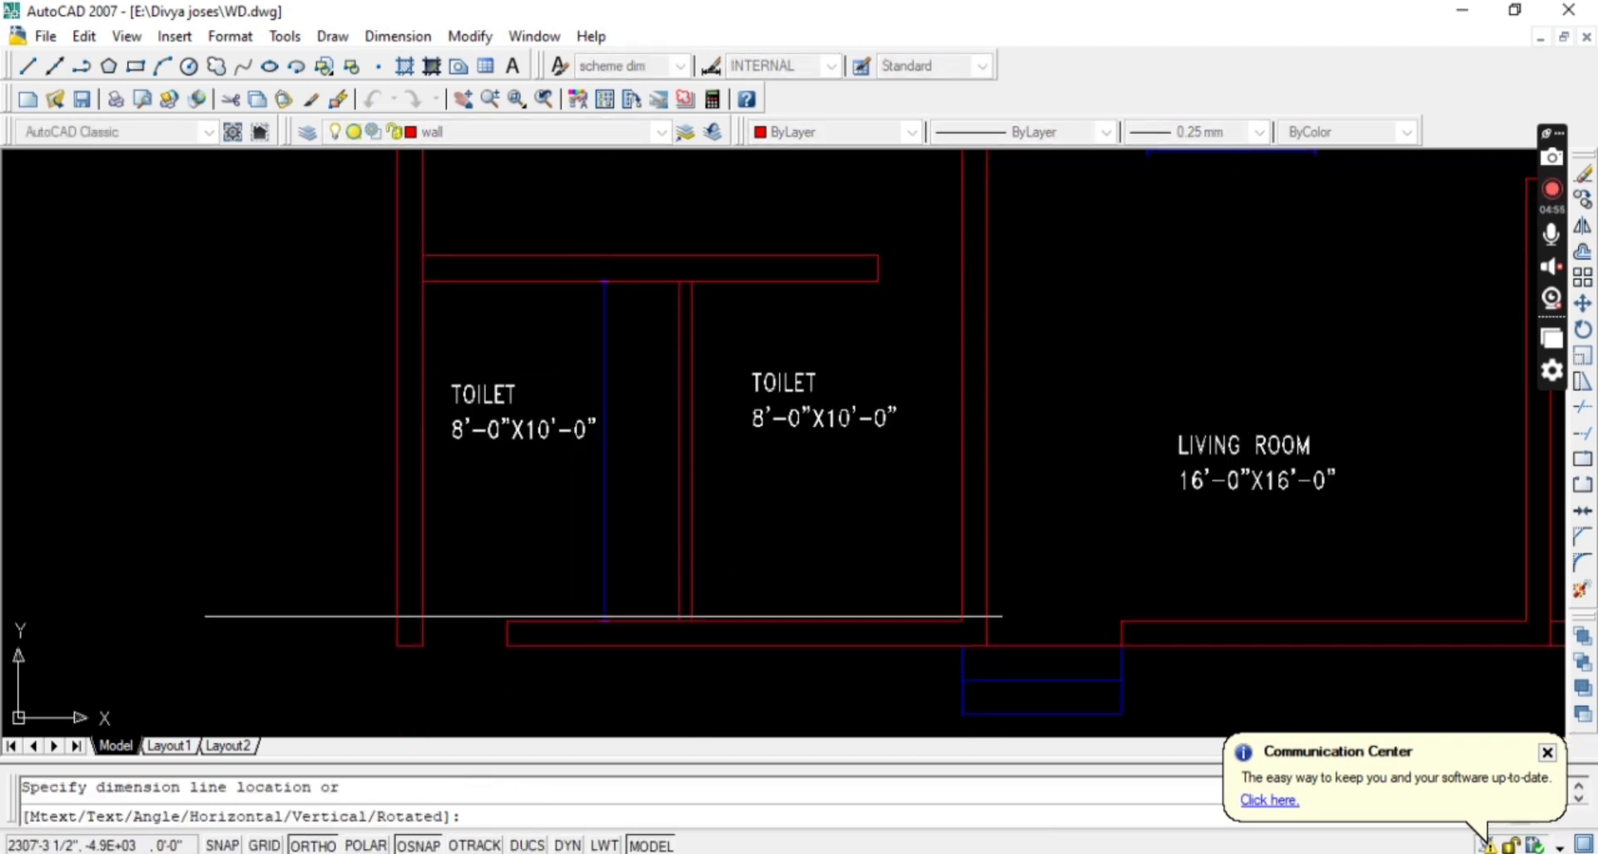
pyautogui.press('Escape')
# Offset the lower inner wall line of the unlabelled room beside the living room 6' upward.
pyautogui.scroll(-2, 661, 549)
pyautogui.moveTo(660, 548); pyautogui.dragTo(521, 622, button='middle')
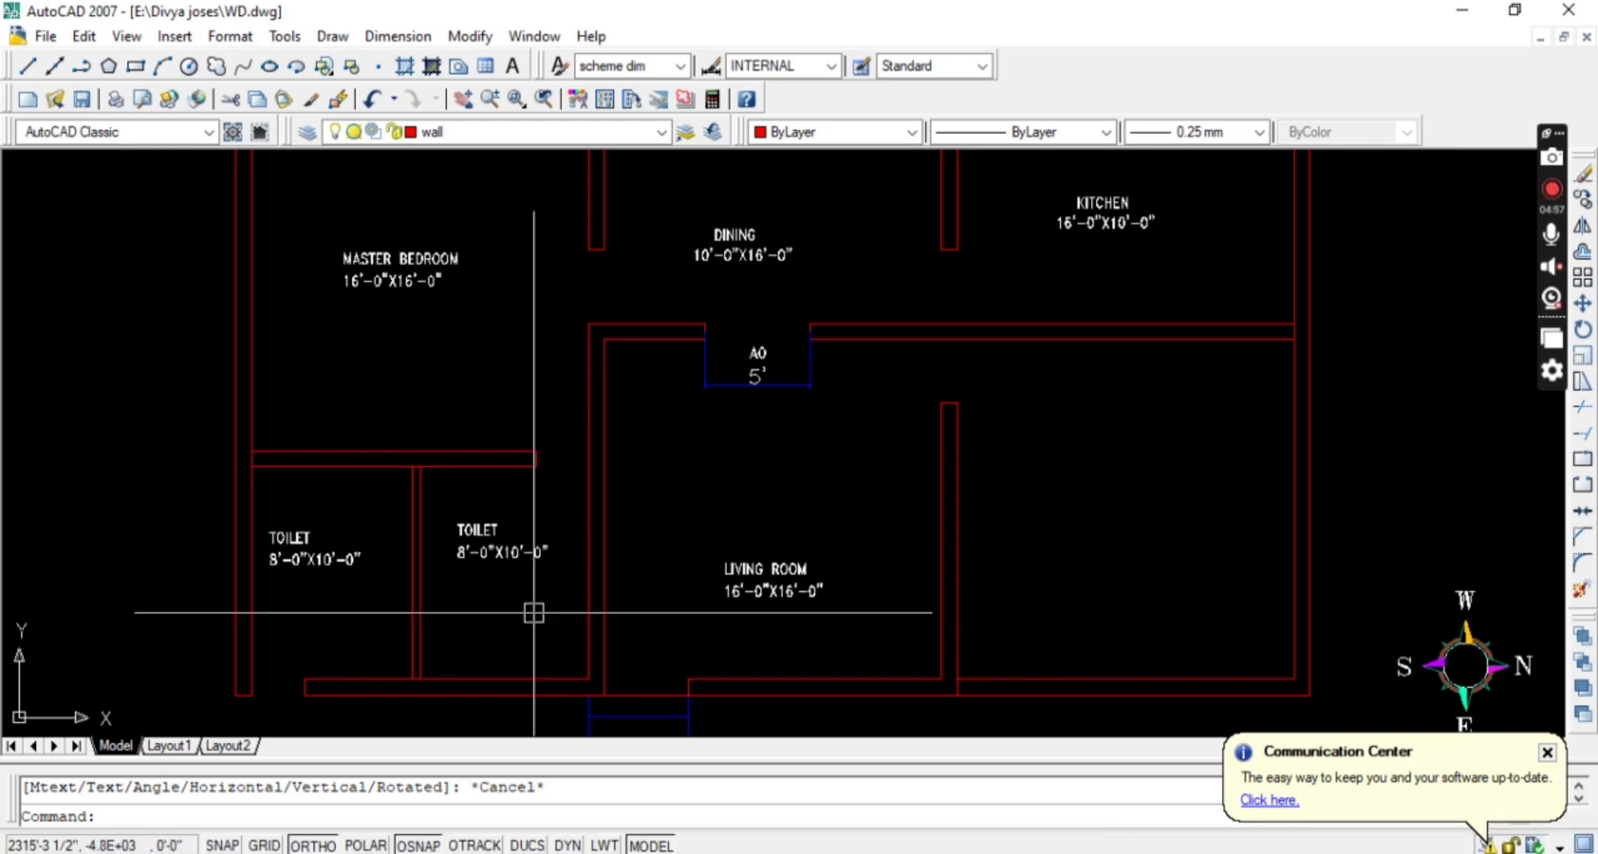
pyautogui.scroll(-2, 616, 586)
pyautogui.moveTo(639, 592); pyautogui.dragTo(685, 584, button='middle')
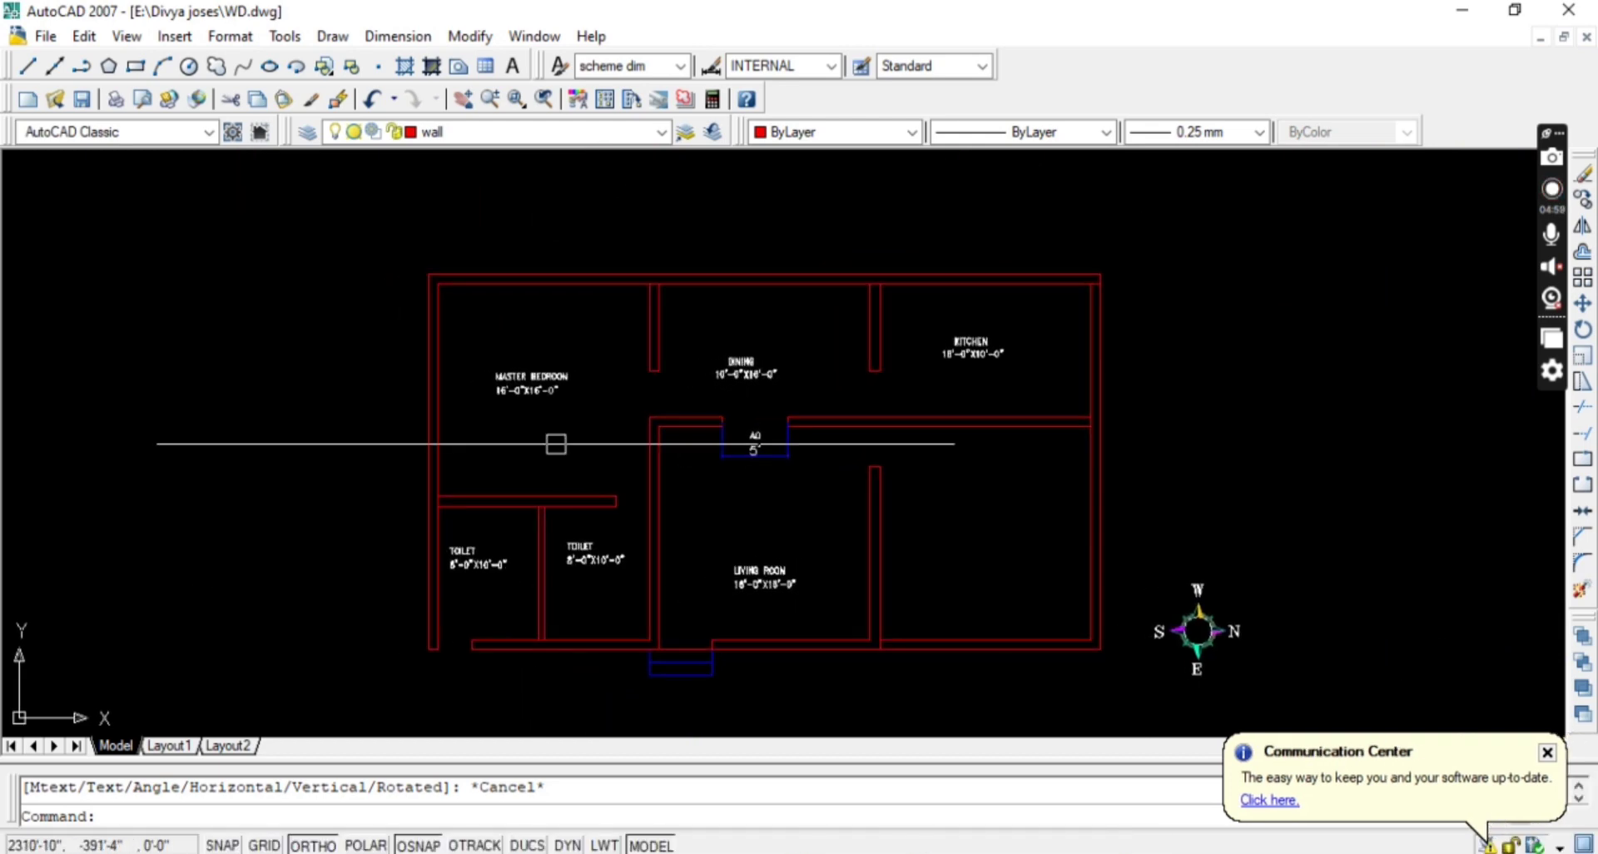
pyautogui.scroll(2, 612, 433)
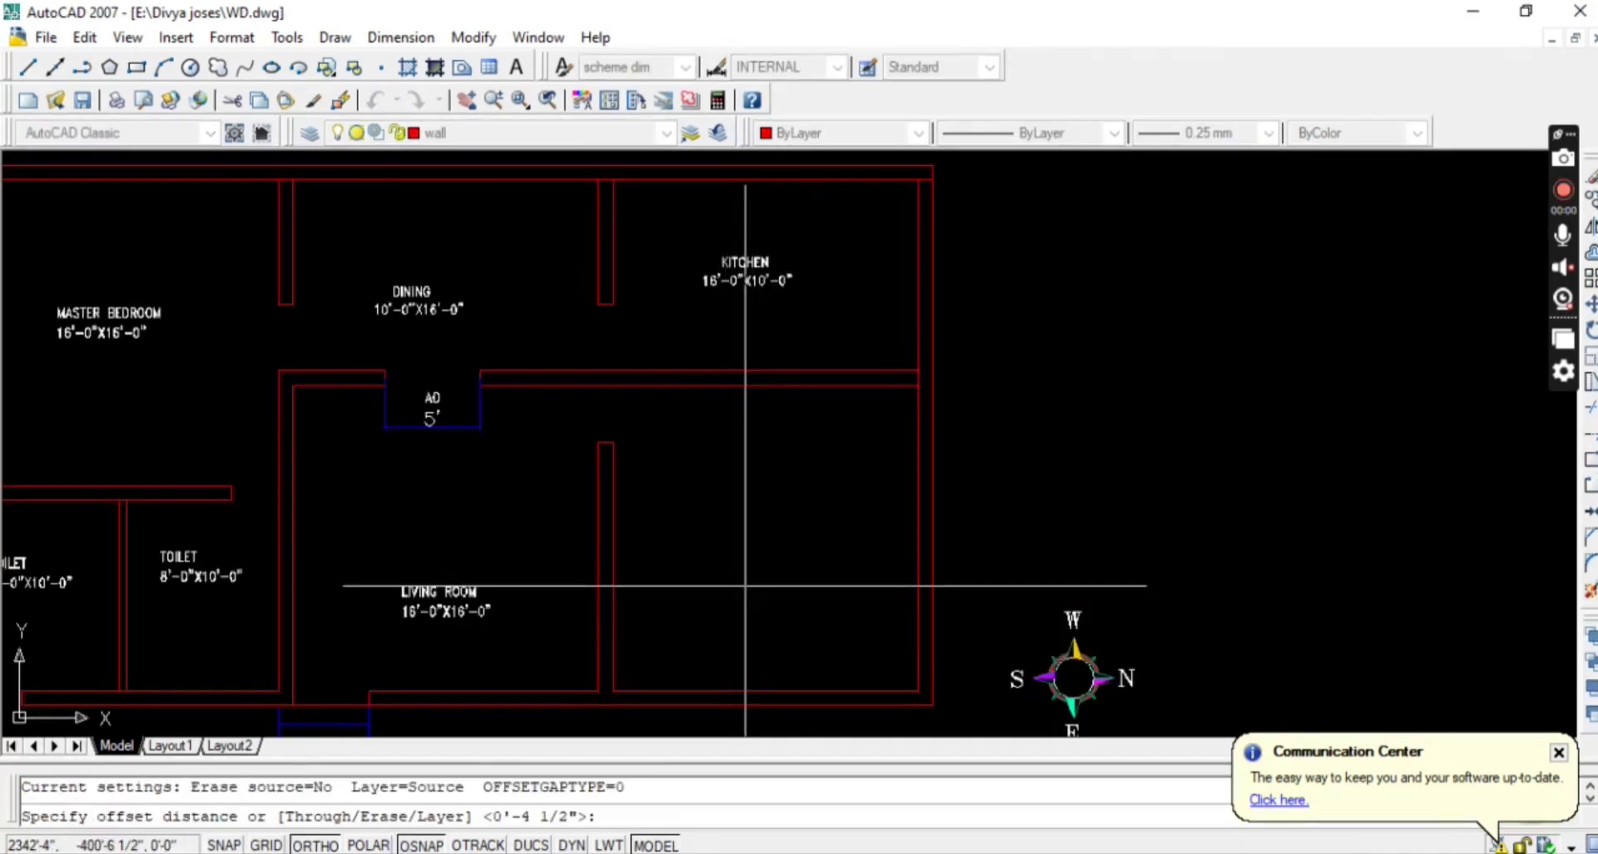
pyautogui.write("'")
pyautogui.press('Return')
pyautogui.press('Return')
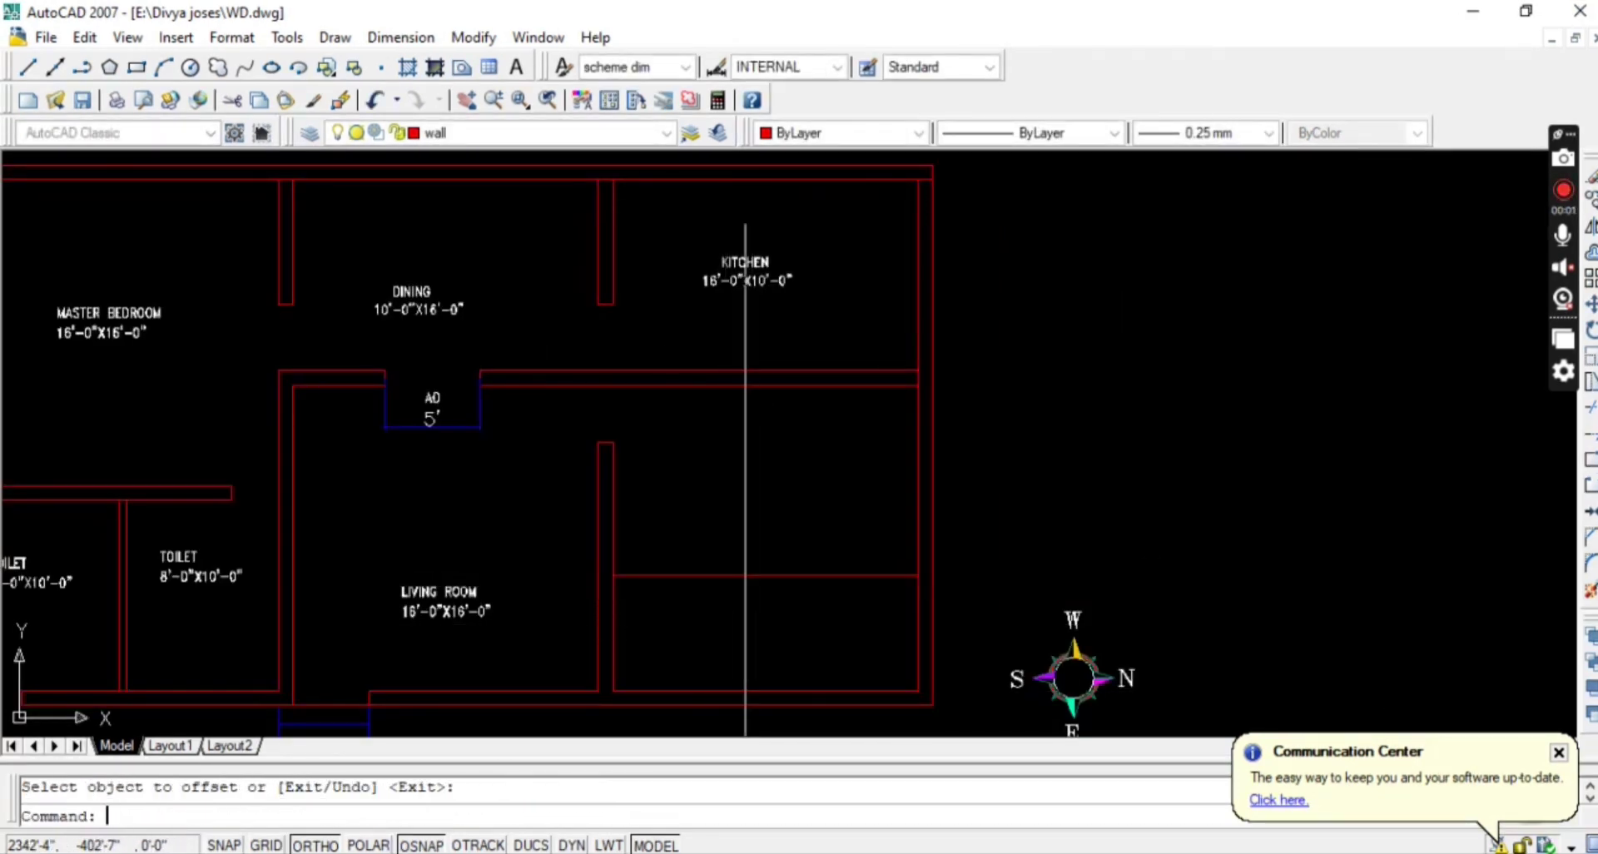
# Offset the new horizontal line 4.5" upward to form a thin partition.
pyautogui.press('Return')
pyautogui.write('4.5')
pyautogui.press('Return')
pyautogui.click(746, 575)
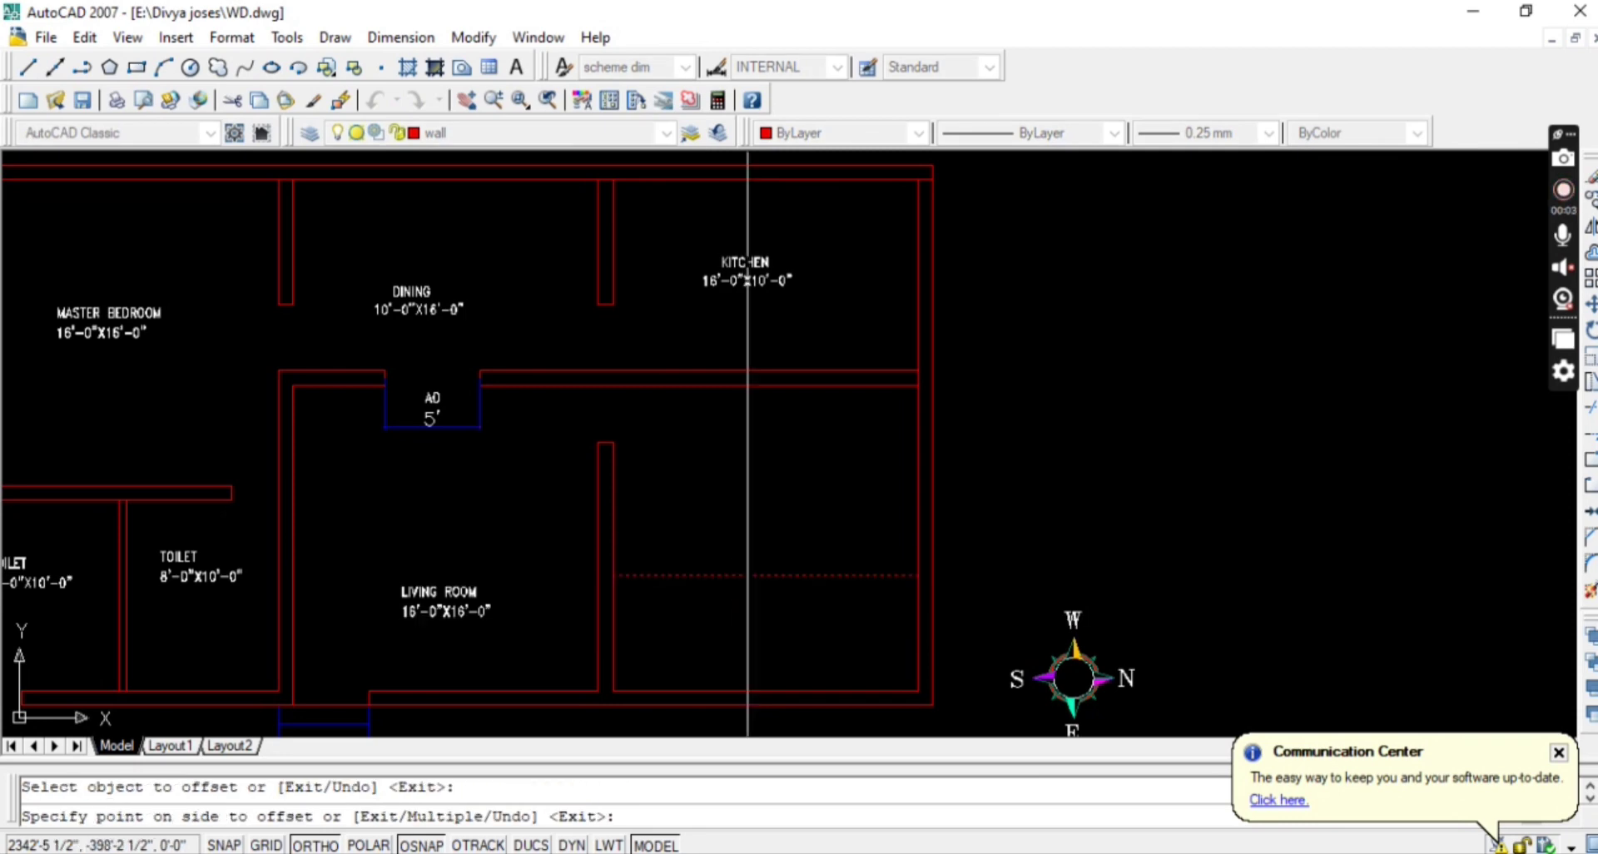
pyautogui.click(625, 579)
pyautogui.press('Escape')
# Offset the living room partition's right face 2'6" into the unlabelled room across the thin partition.
pyautogui.write('O')
pyautogui.press('Return')
pyautogui.write('2')
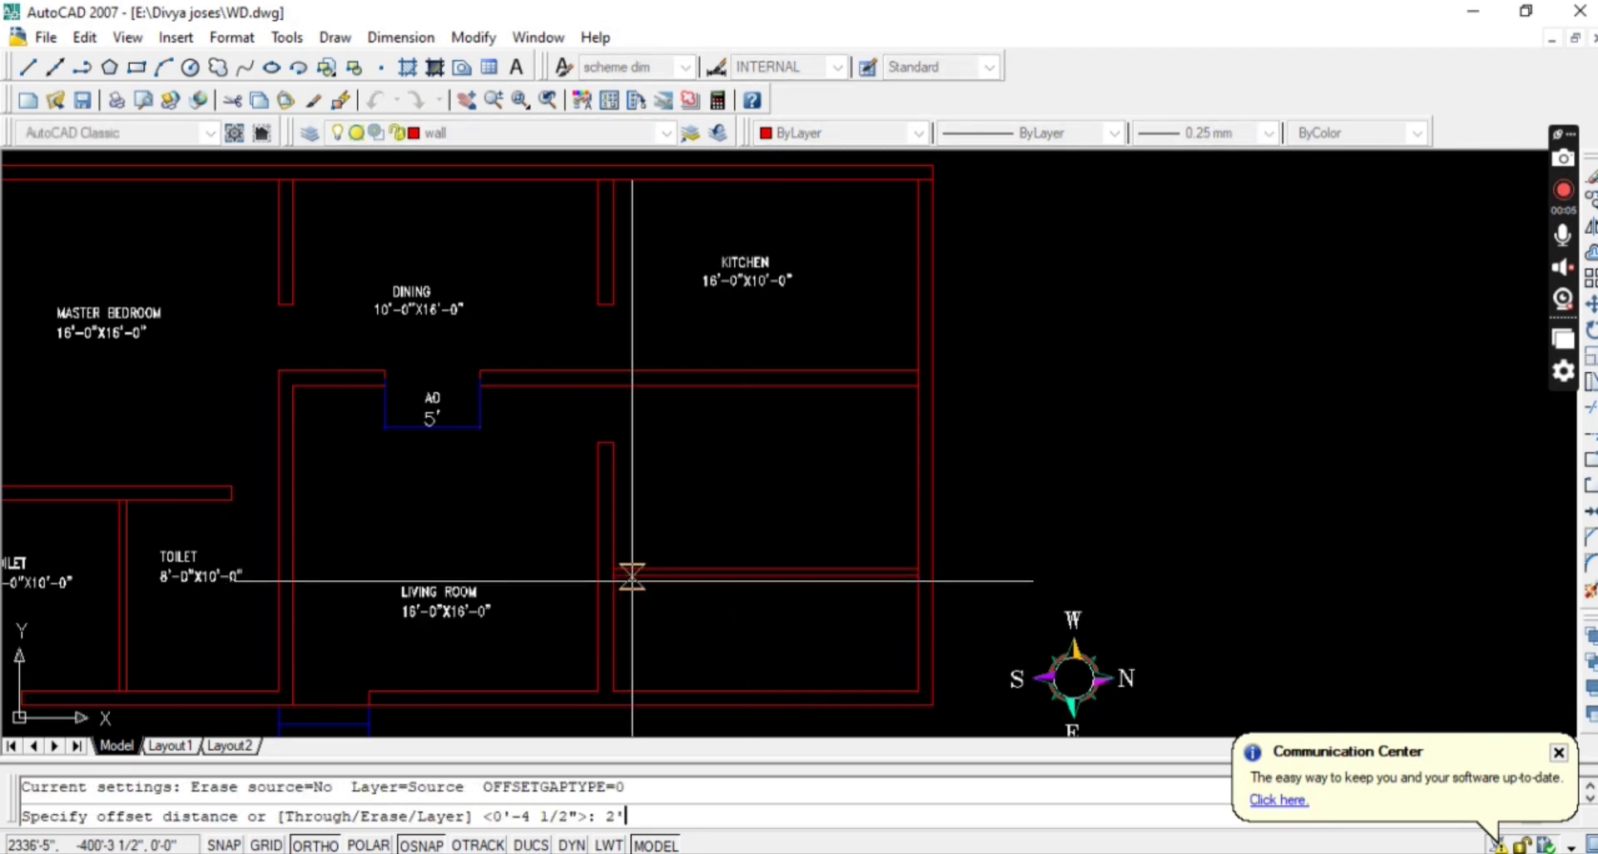
pyautogui.write('\'6"')
pyautogui.press('Return')
pyautogui.click(613, 624)
pyautogui.click(653, 611)
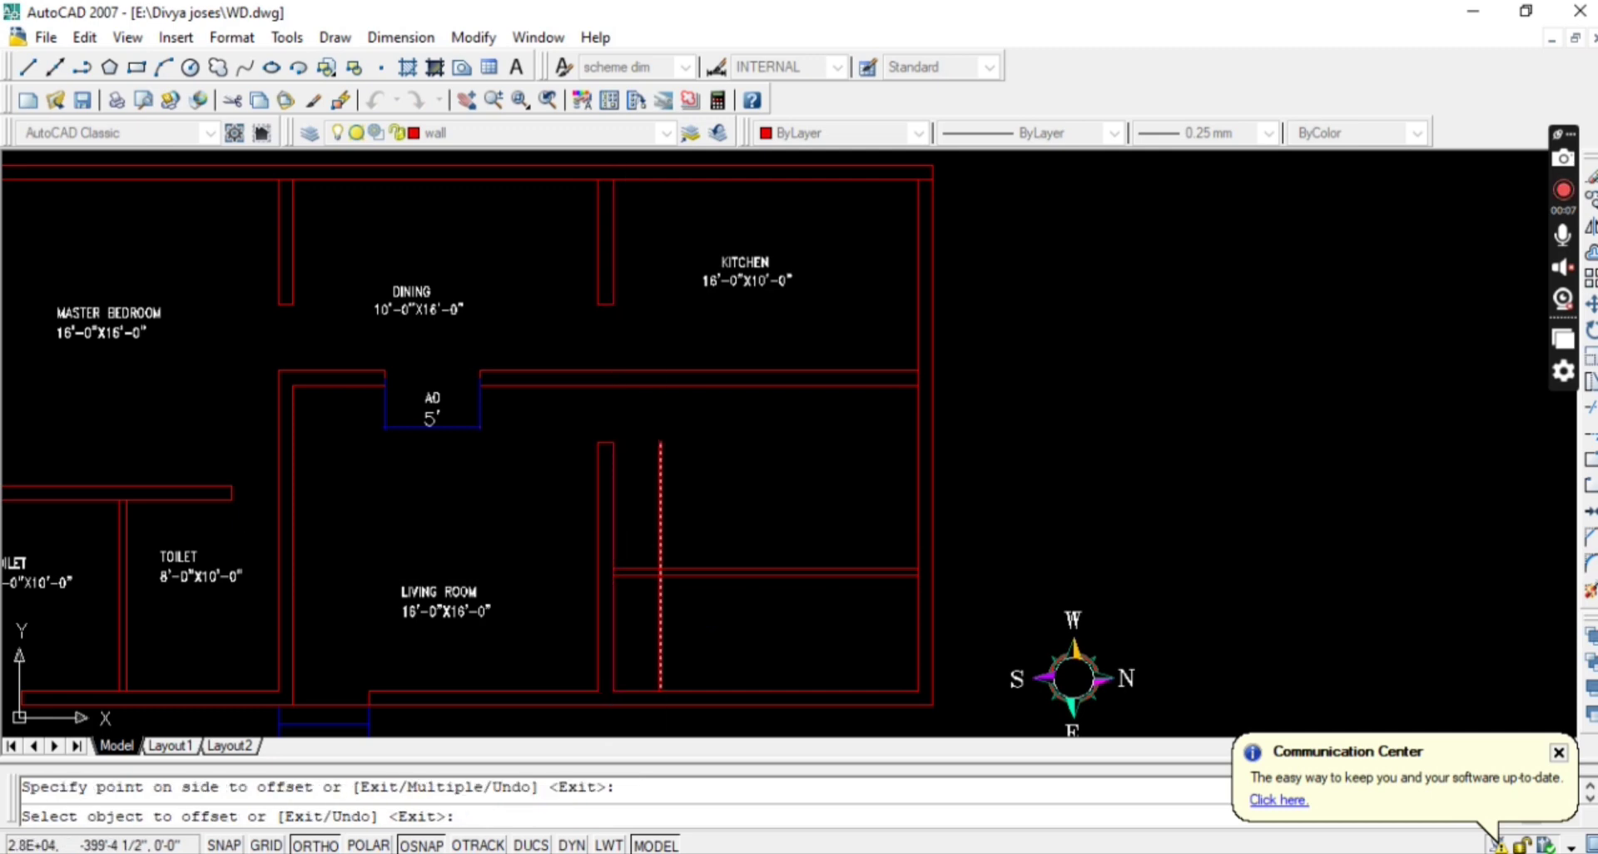
pyautogui.press('Escape')
# Trim the thin partition and the offset line to leave a 2'6" door opening with a closed partition end.
pyautogui.scroll(3, 651, 607)
pyautogui.write('tr')
pyautogui.press('Return')
pyautogui.press('Return')
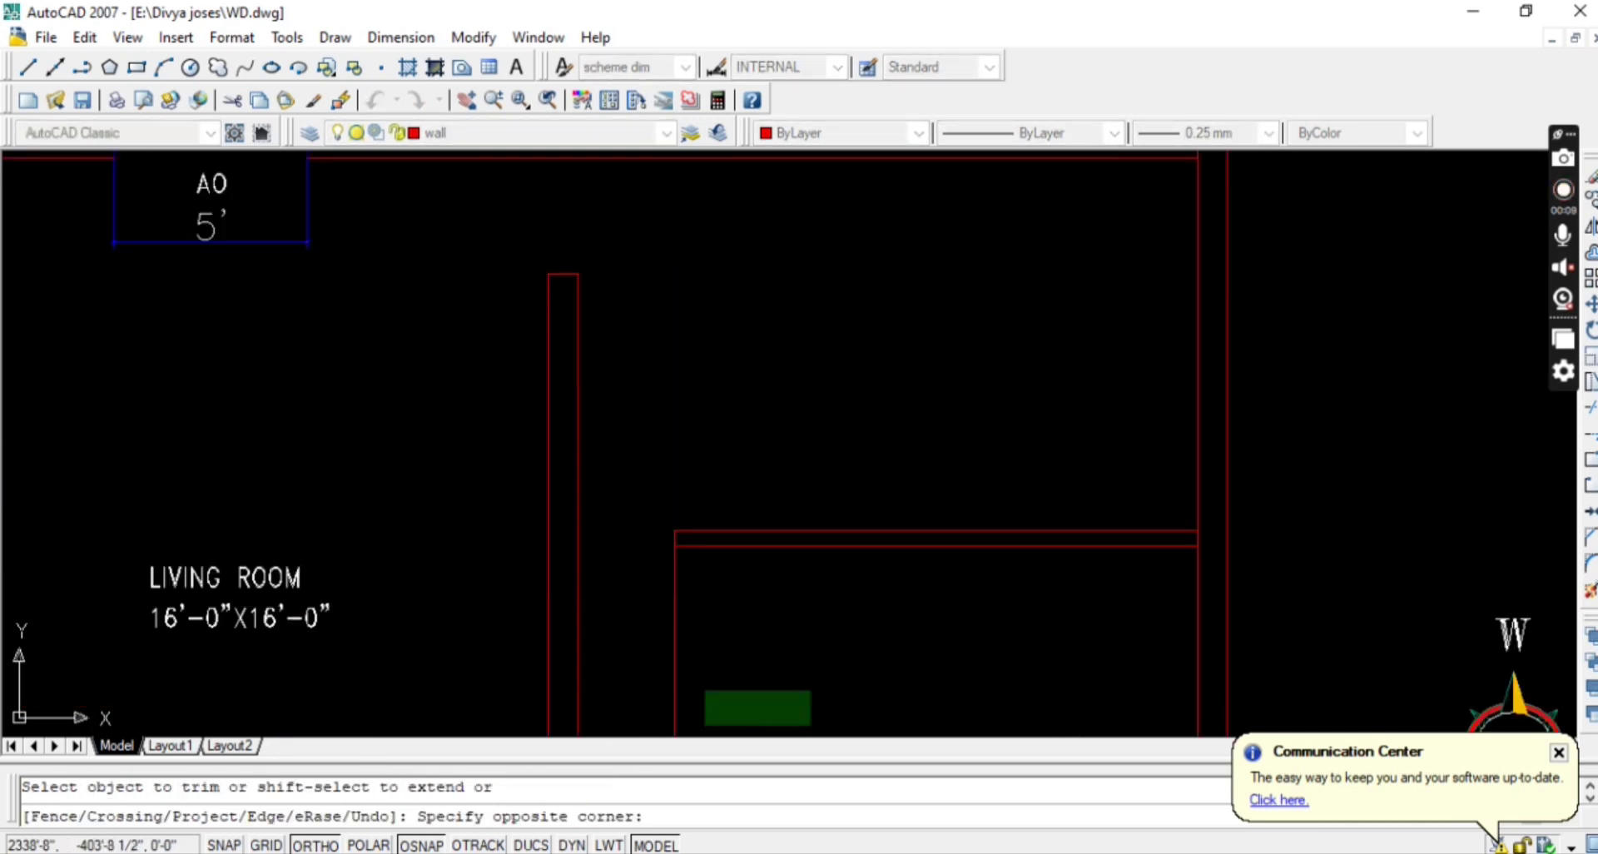
pyautogui.click(706, 693)
pyautogui.press('Escape')
# Copy the TOILET name and size text into the new room below the horizontal thin partition.
pyautogui.scroll(-5, 763, 619)
pyautogui.scroll(3, 382, 621)
pyautogui.click(382, 621)
pyautogui.click(309, 512)
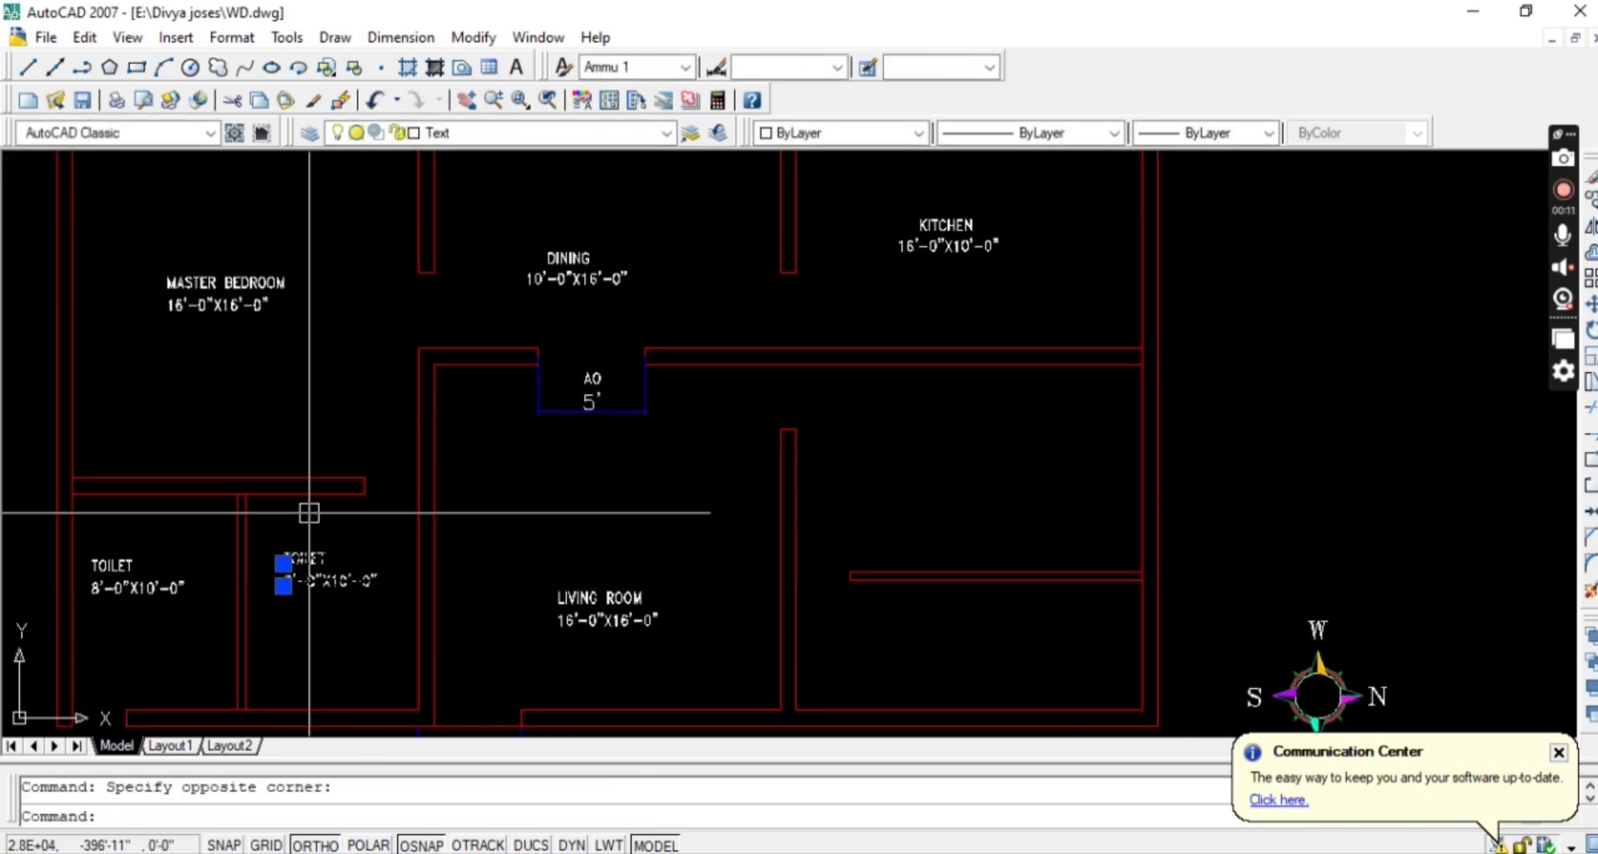
pyautogui.hotkey('ctrl', 'v')
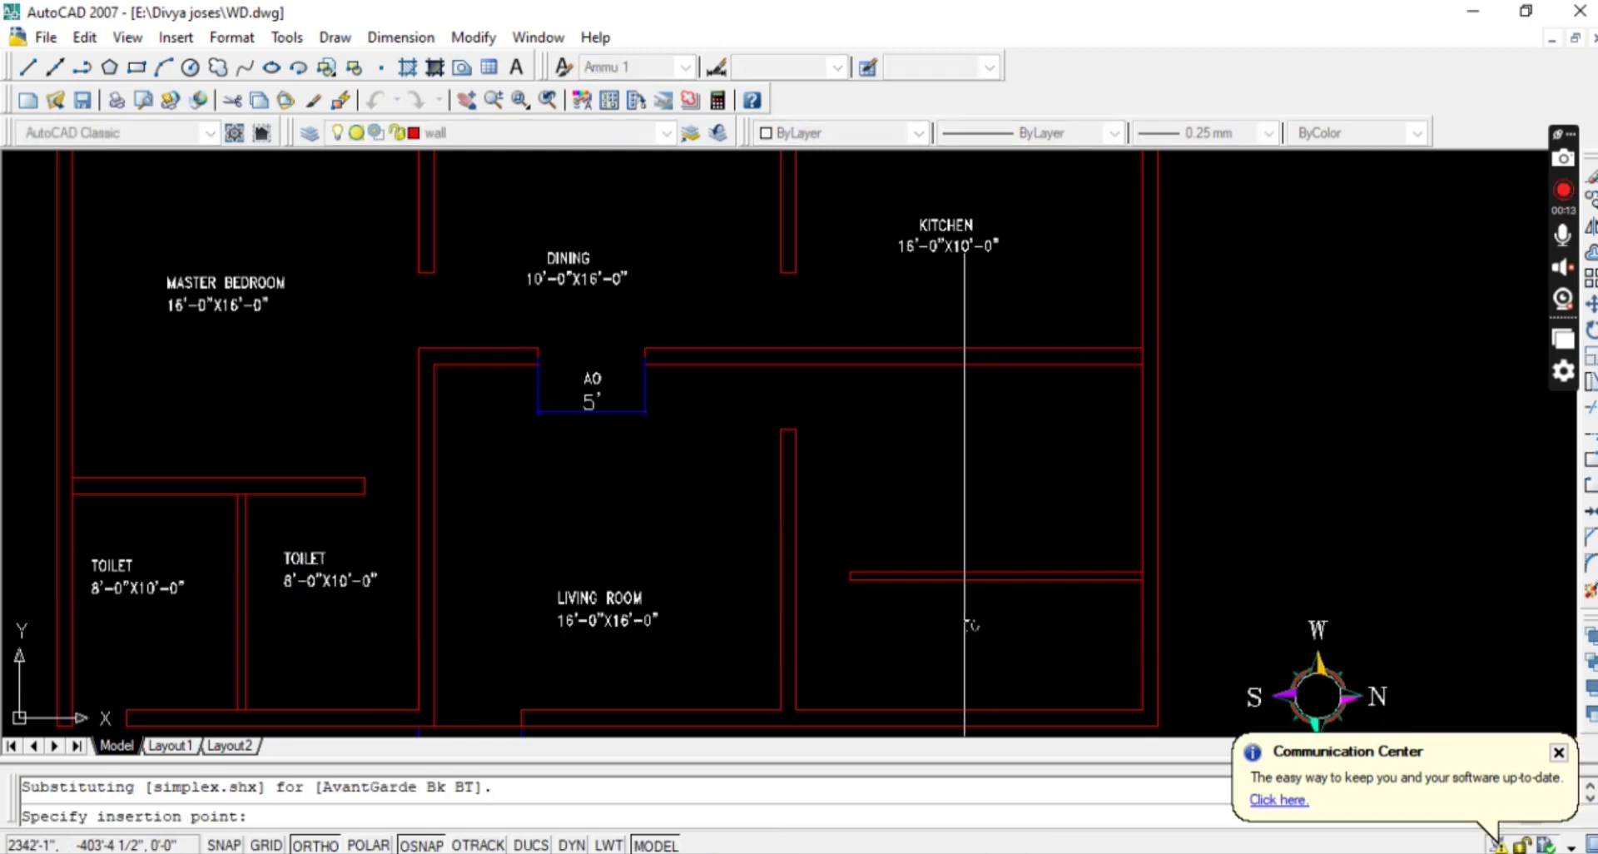
pyautogui.click(877, 616)
pyautogui.press('Escape')
# Measure the new toilet's depth from the lower wall to the thin partition, and its width between the side walls.
pyautogui.scroll(3, 910, 667)
pyautogui.moveTo(910, 668)
pyautogui.mouseDown(button='middle')
pyautogui.moveTo(841, 635)
pyautogui.moveTo(847, 558)
pyautogui.mouseUp(button='middle')
pyautogui.write('dli')
pyautogui.press('Return')
pyautogui.click(857, 648)
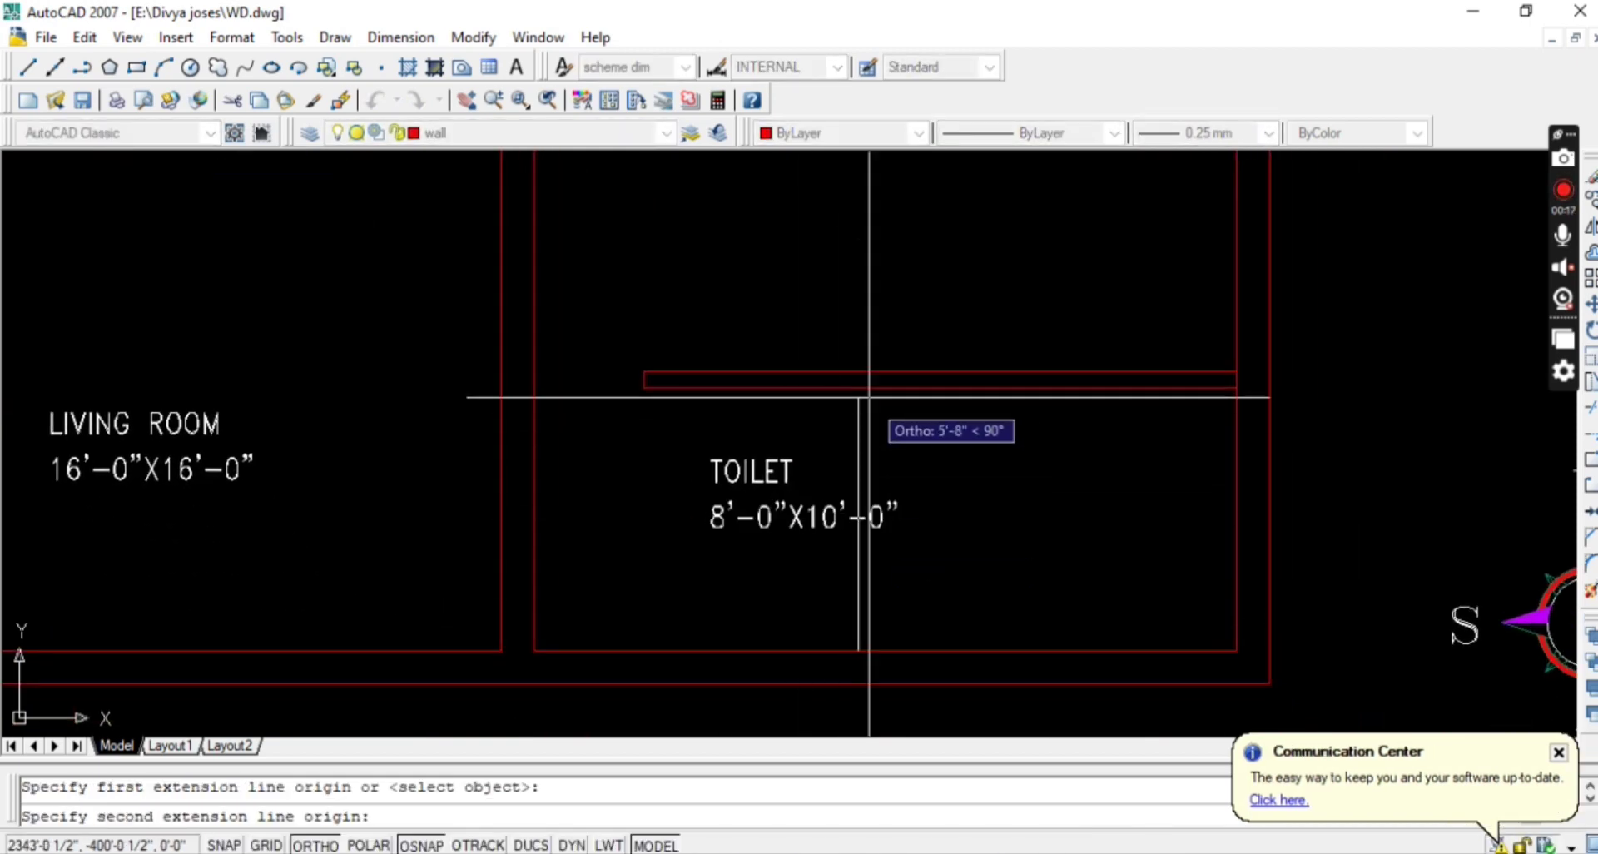
pyautogui.click(848, 387)
pyautogui.press('Escape')
pyautogui.press('Return')
pyautogui.click(534, 560)
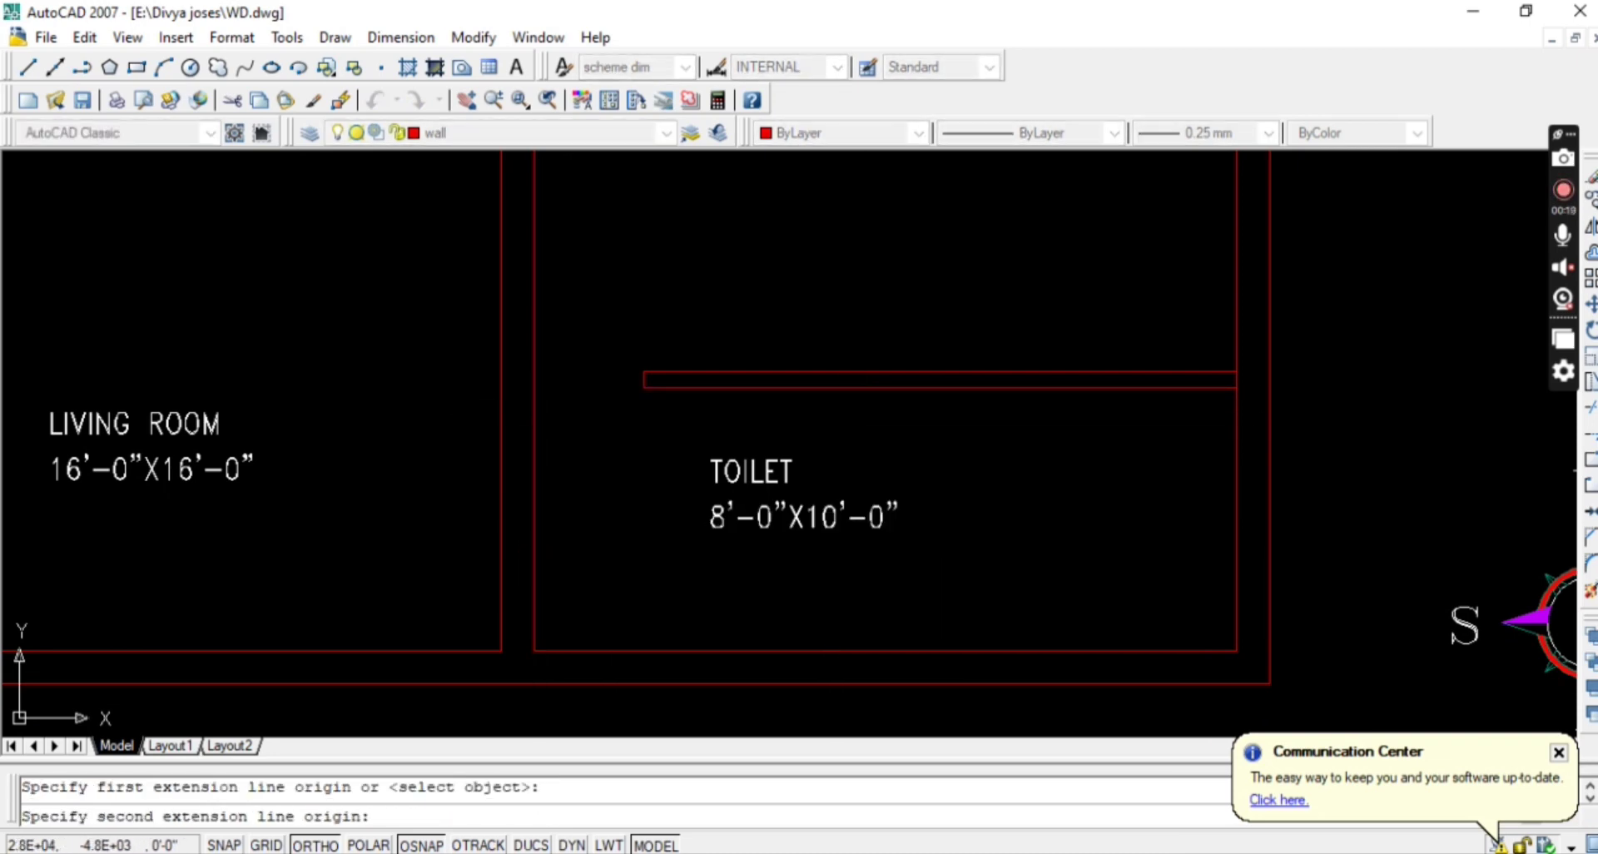
pyautogui.click(1236, 561)
pyautogui.press('Escape')
# Change the new toilet's size text to 6'-0"X16'-0".
pyautogui.scroll(2, 756, 518)
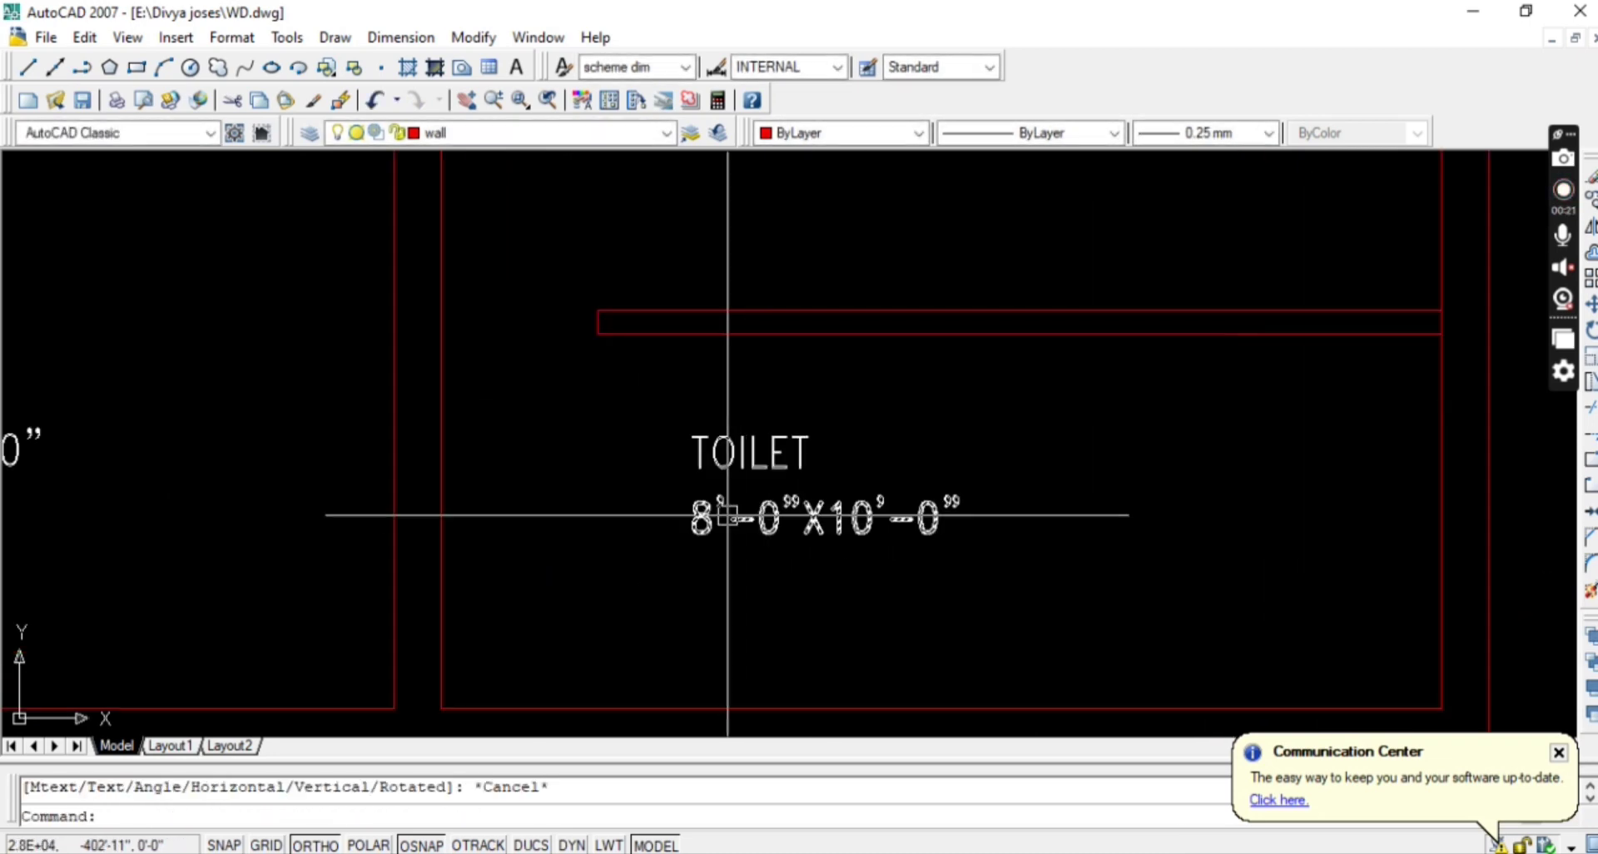
pyautogui.click(729, 524)
pyautogui.doubleClick(729, 525)
pyautogui.click(716, 522)
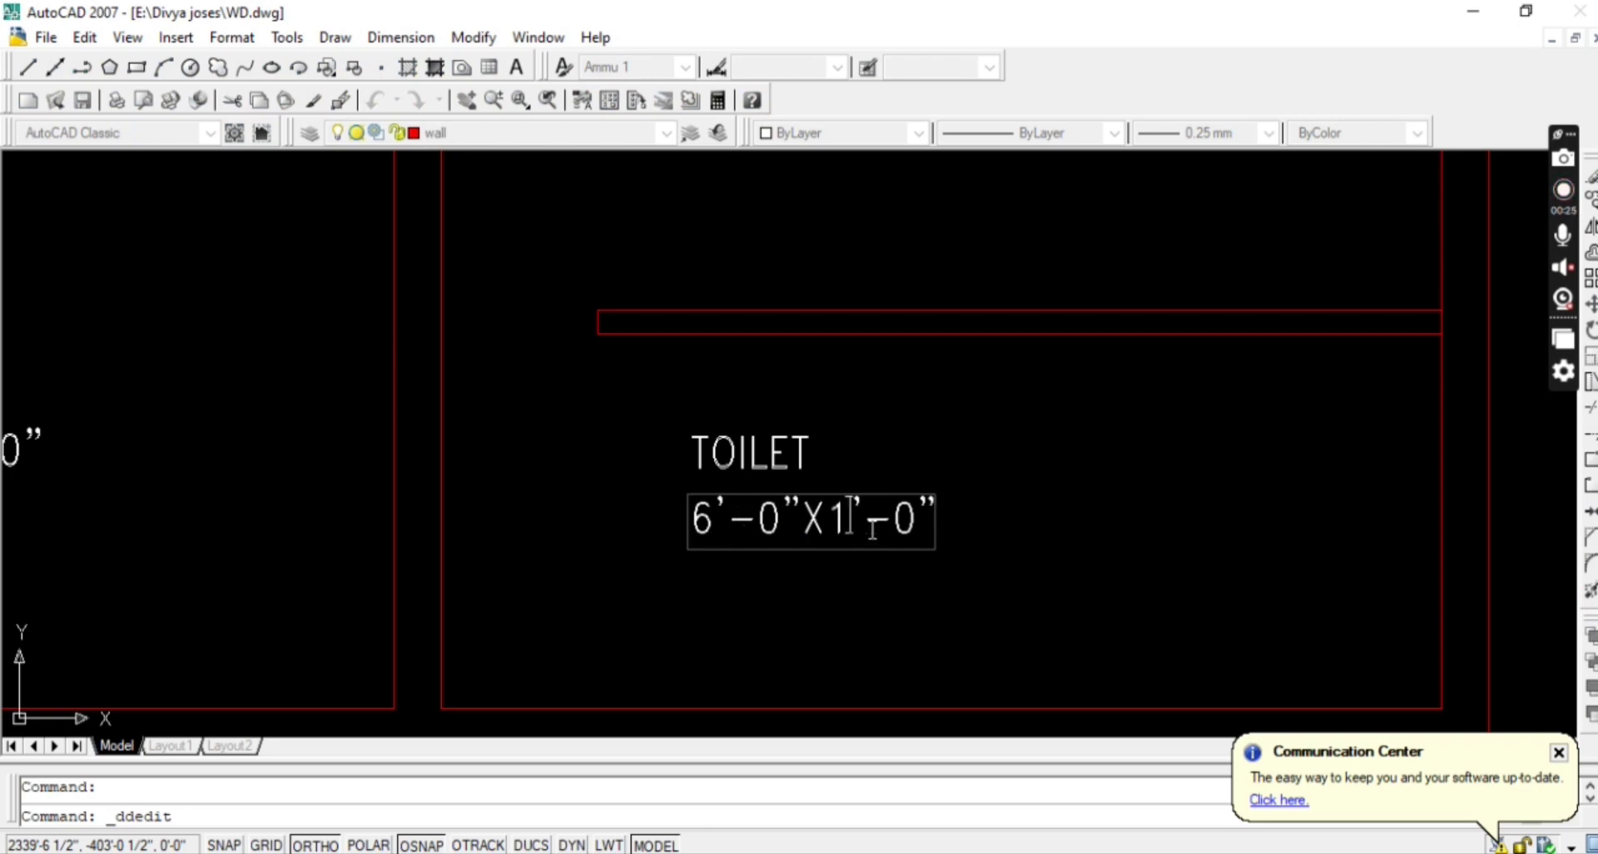
pyautogui.press('Return')
pyautogui.press('Return')
pyautogui.scroll(-2, 915, 599)
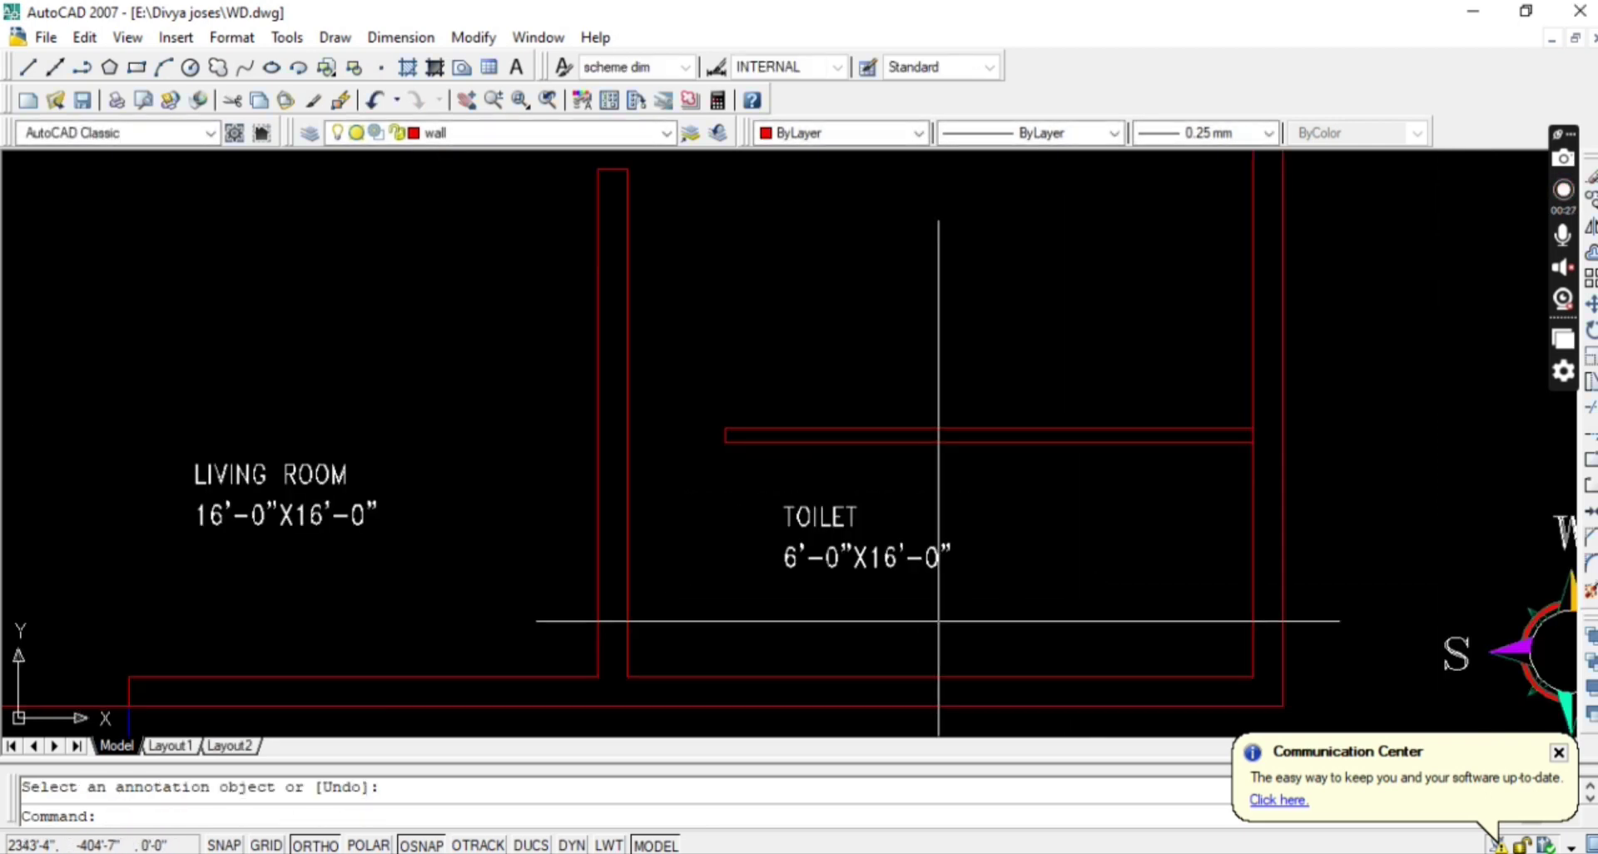
# Move the new toilet's name and size text horizontally toward the outer right wall.
pyautogui.click(988, 606)
pyautogui.click(851, 535)
pyautogui.write('m')
pyautogui.press('Return')
pyautogui.click(871, 630)
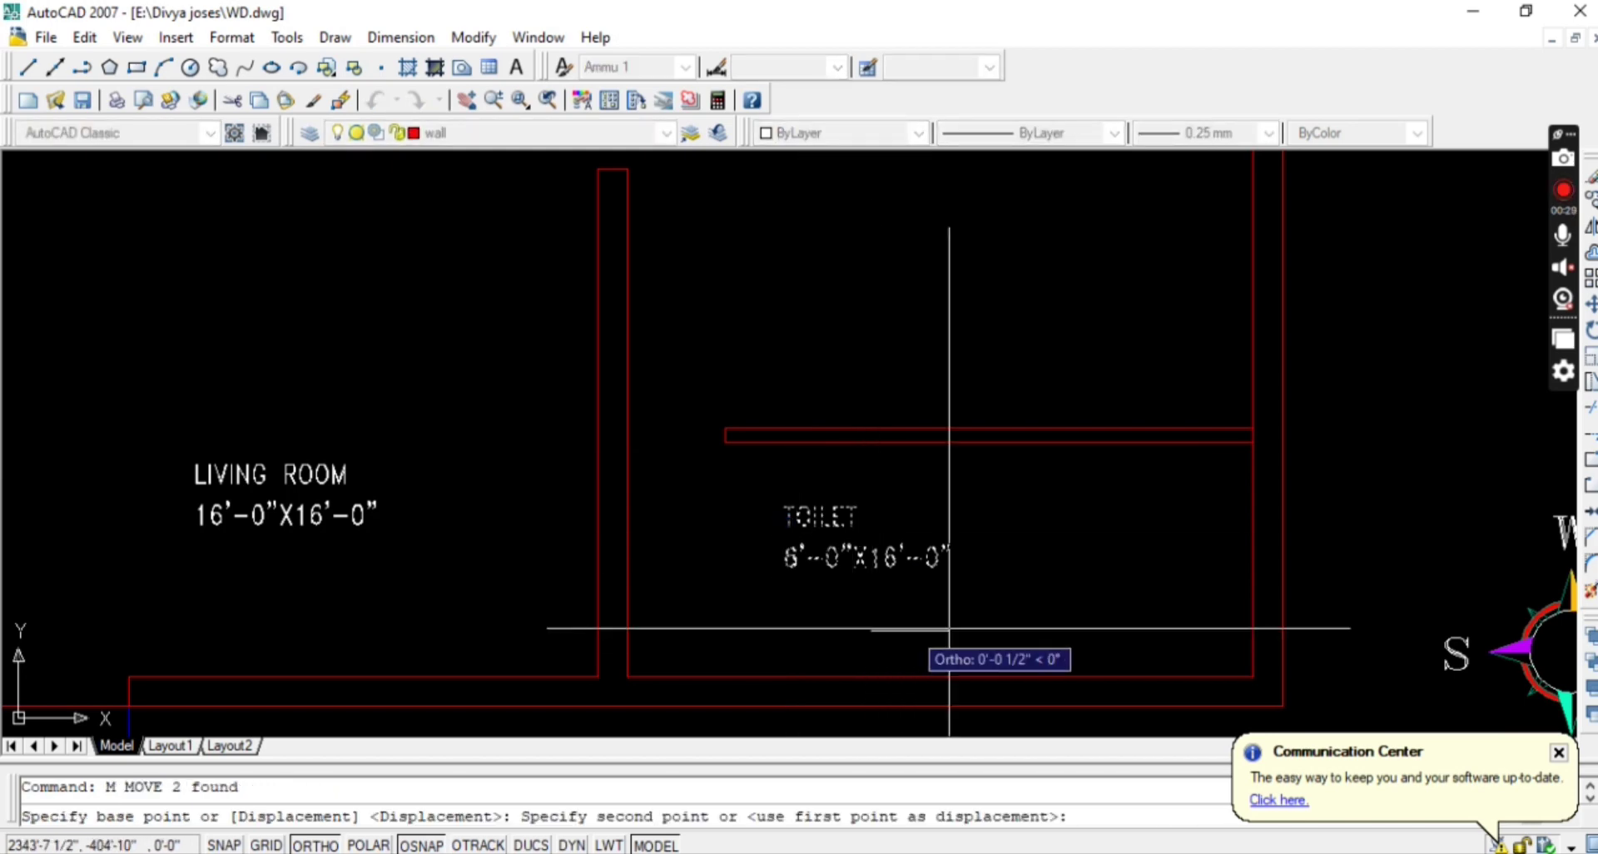
pyautogui.click(1100, 630)
pyautogui.press('Escape')
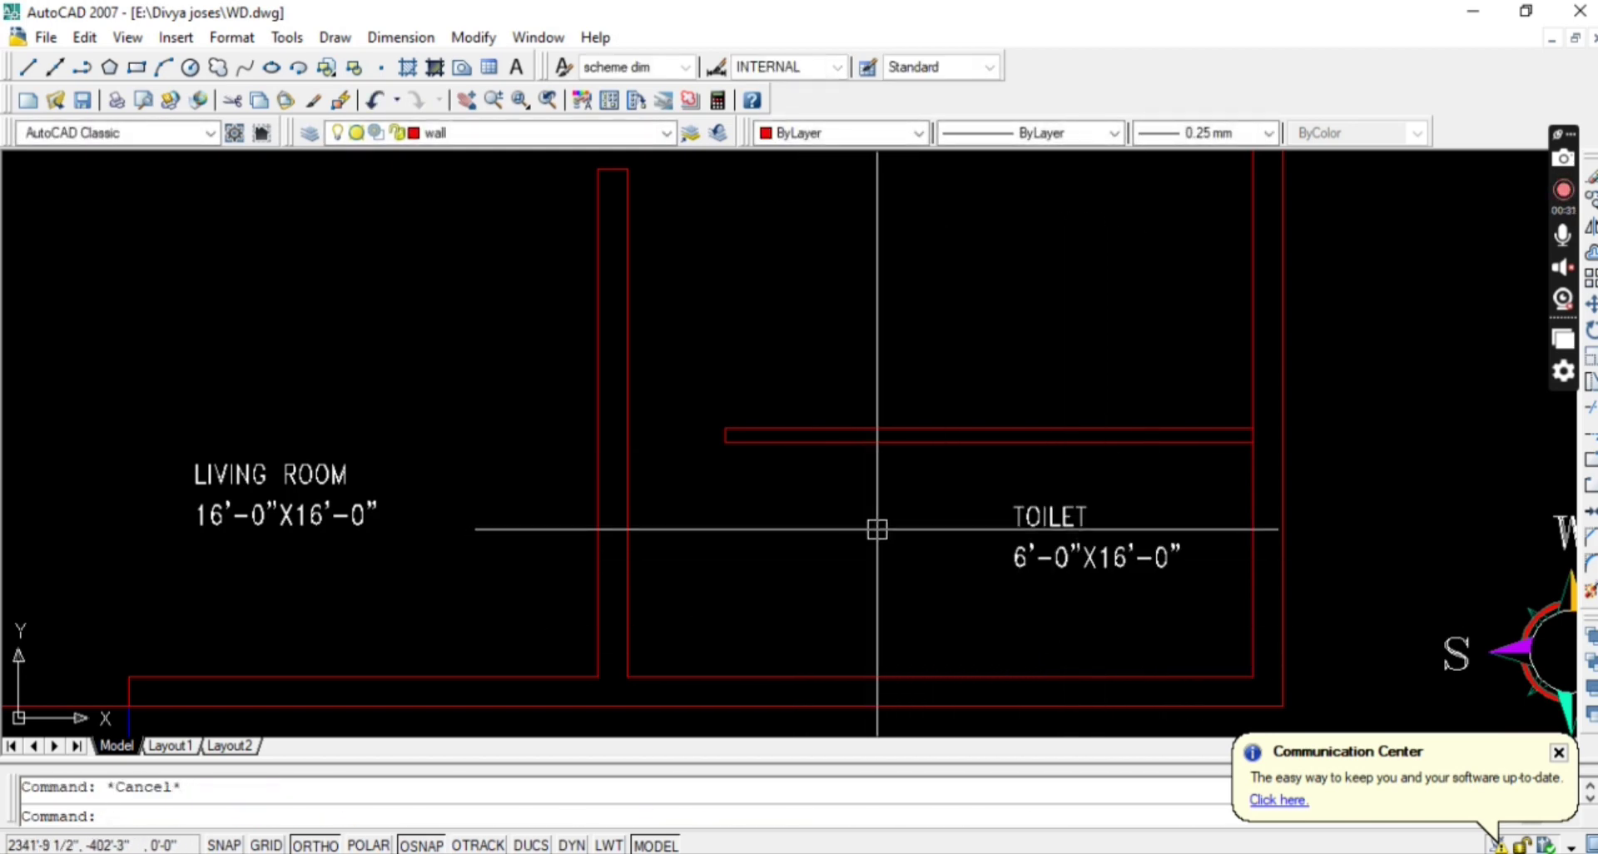
# Draw a vertical line from the thin partition's lower face to the lower wall, beside the toilet label.
pyautogui.write('l')
pyautogui.press('Return')
pyautogui.click(908, 442)
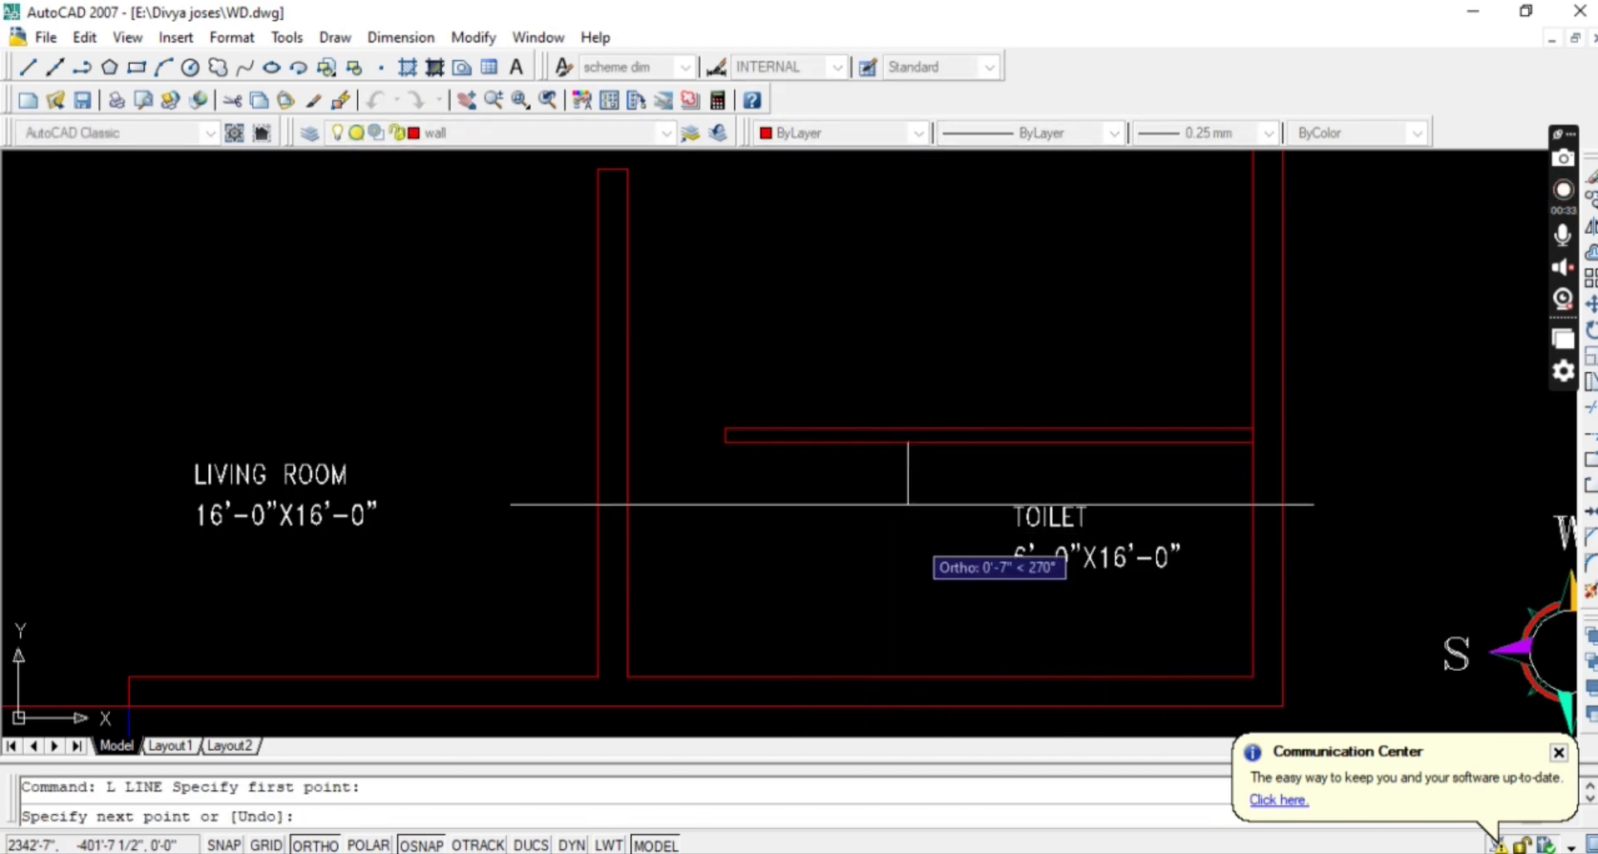
pyautogui.click(908, 676)
pyautogui.press('Escape')
# Offset the vertical line 4.5" to the left to form a thin dividing wall.
pyautogui.write('o')
pyautogui.press('Return')
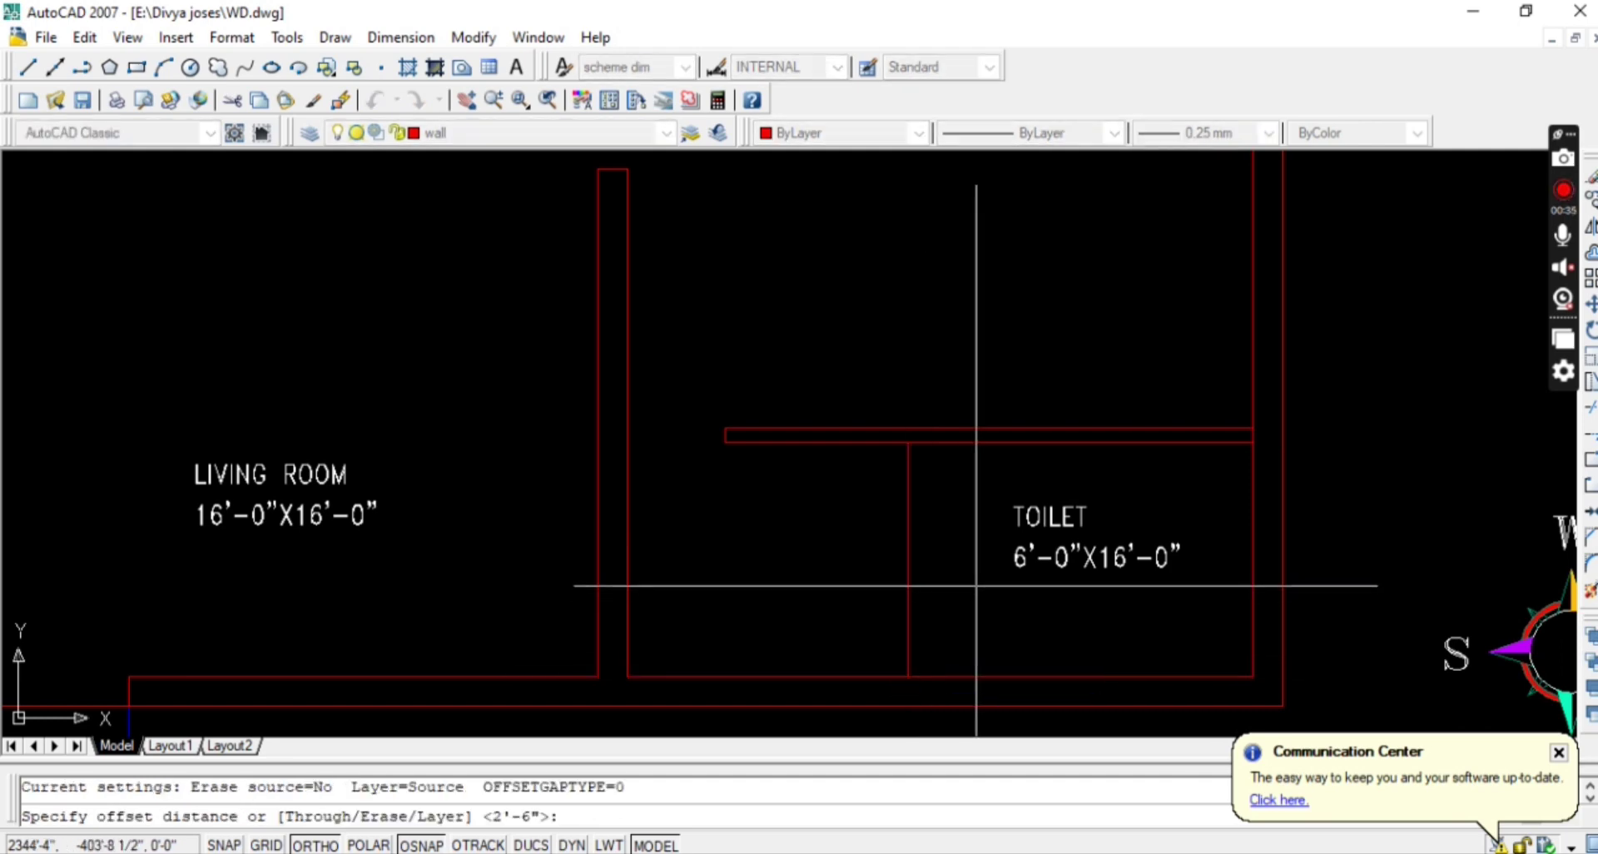
pyautogui.write('4.5')
pyautogui.press('Return')
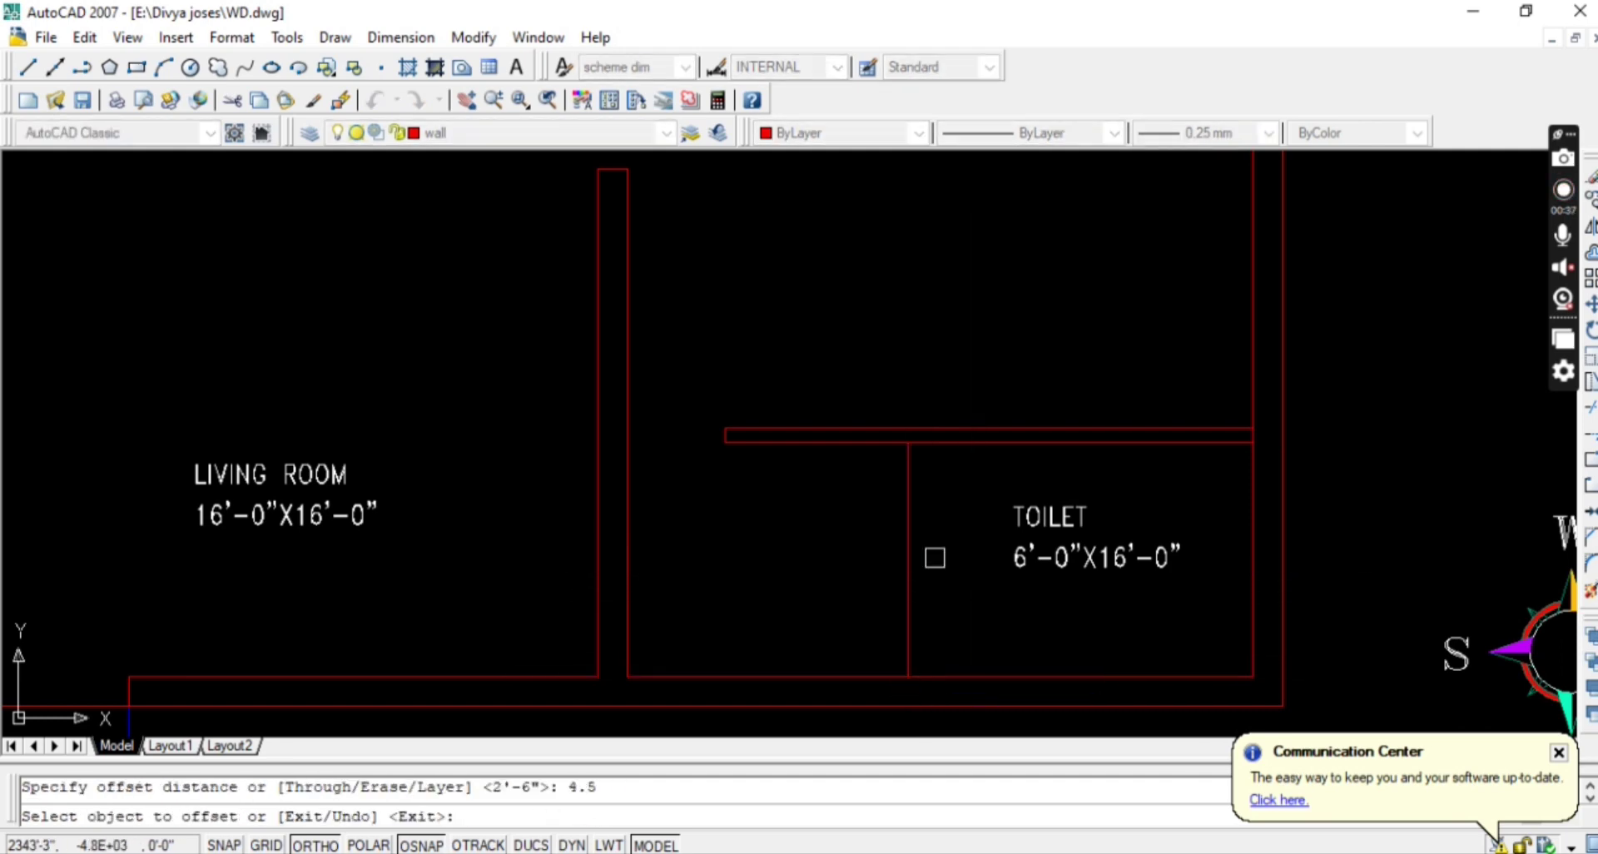
pyautogui.click(909, 553)
pyautogui.click(857, 574)
pyautogui.press('Escape')
# Offset the horizontal partition's lower face 2'6" downward across the dividing wall.
pyautogui.press('Return')
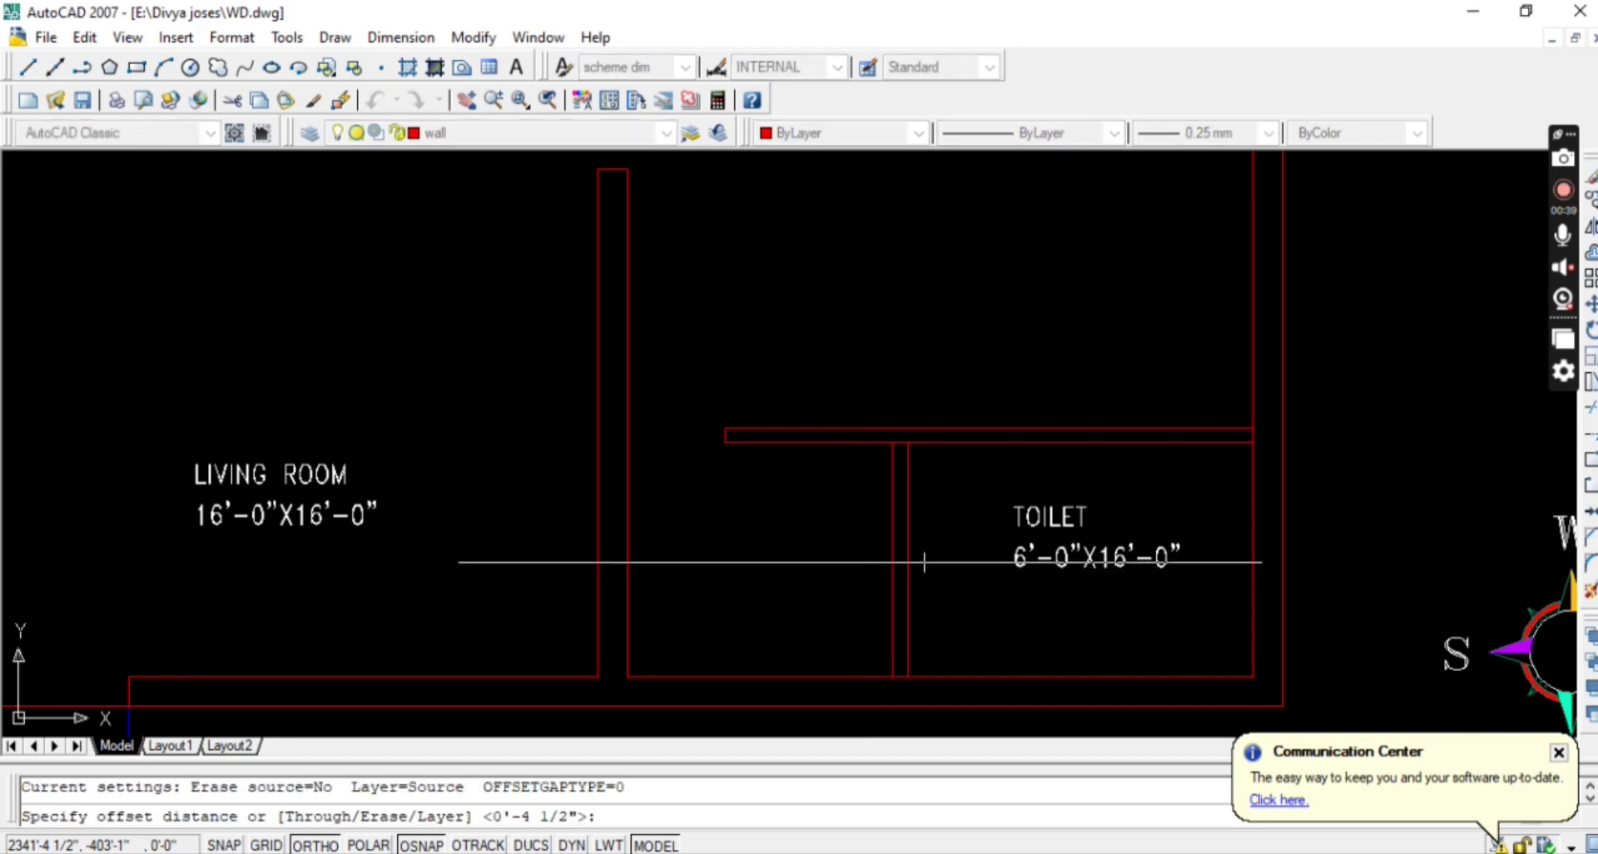
pyautogui.write("2'6")
pyautogui.press('Return')
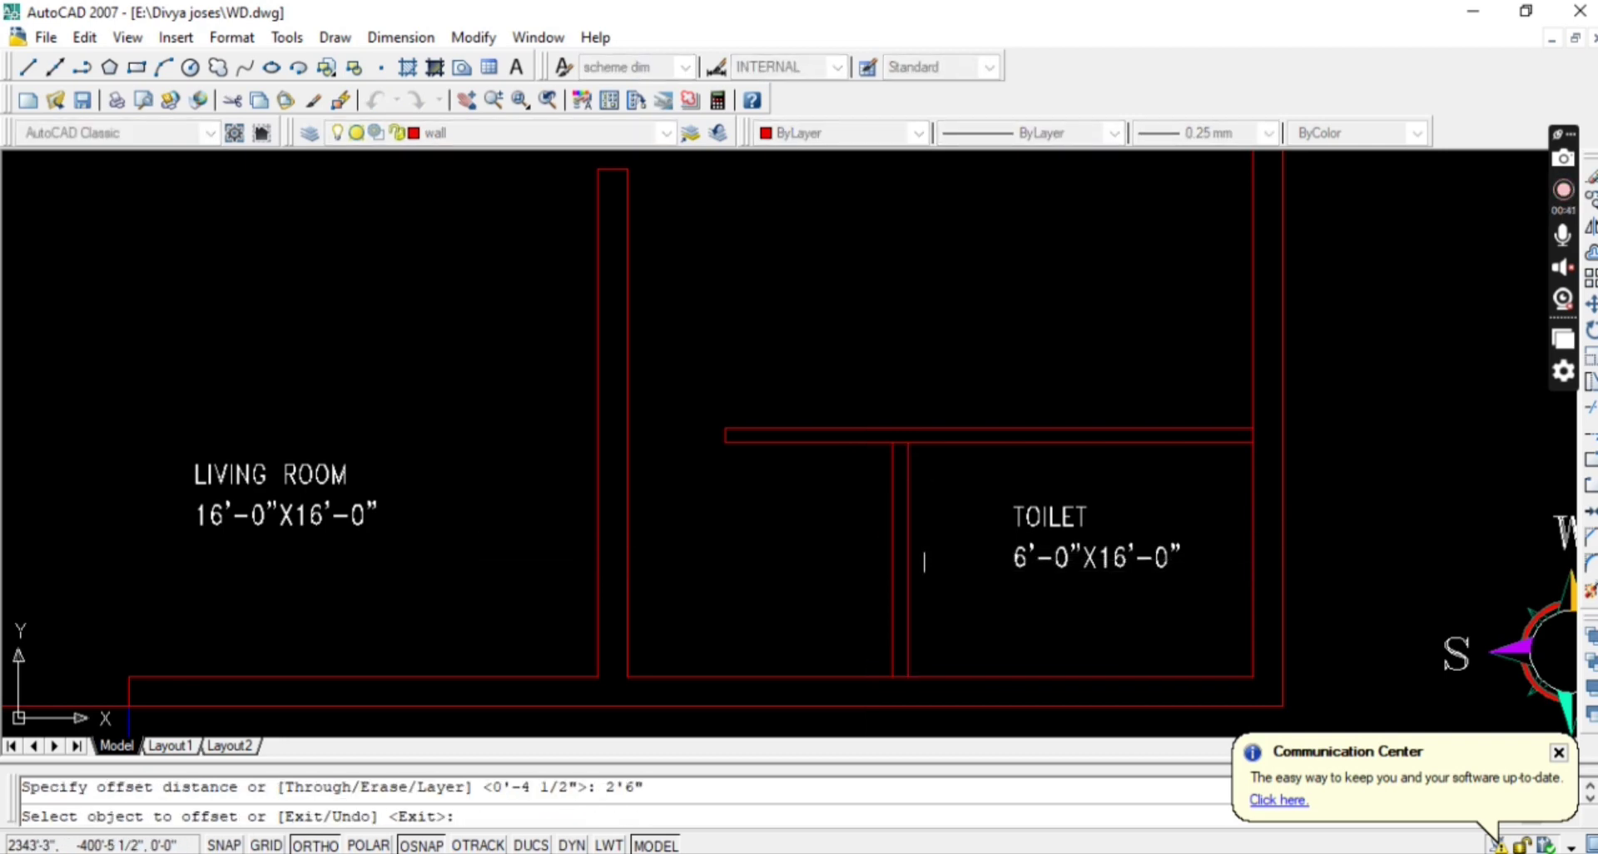
pyautogui.click(948, 442)
pyautogui.click(949, 511)
pyautogui.press('Escape')
pyautogui.scroll(2, 932, 518)
pyautogui.write('TR')
pyautogui.press('Return')
pyautogui.click(923, 521)
pyautogui.click(835, 494)
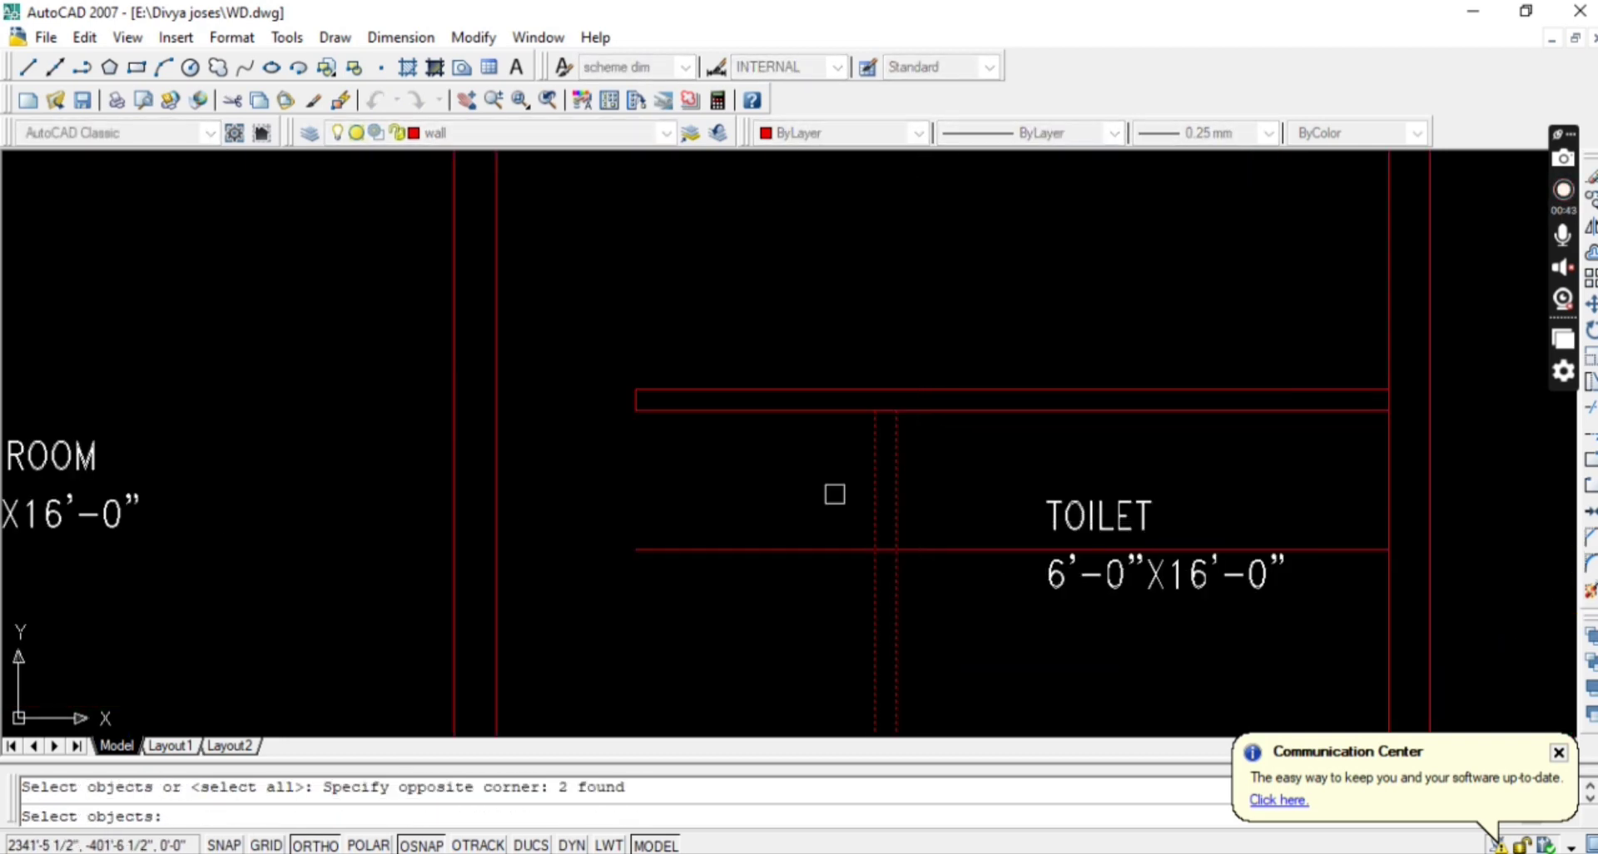
pyautogui.press('Escape')
pyautogui.press('Escape')
# Trim the dividing wall back to the offset line to leave a door opening, and erase the leftover line segment.
pyautogui.press('Return')
pyautogui.press('Return')
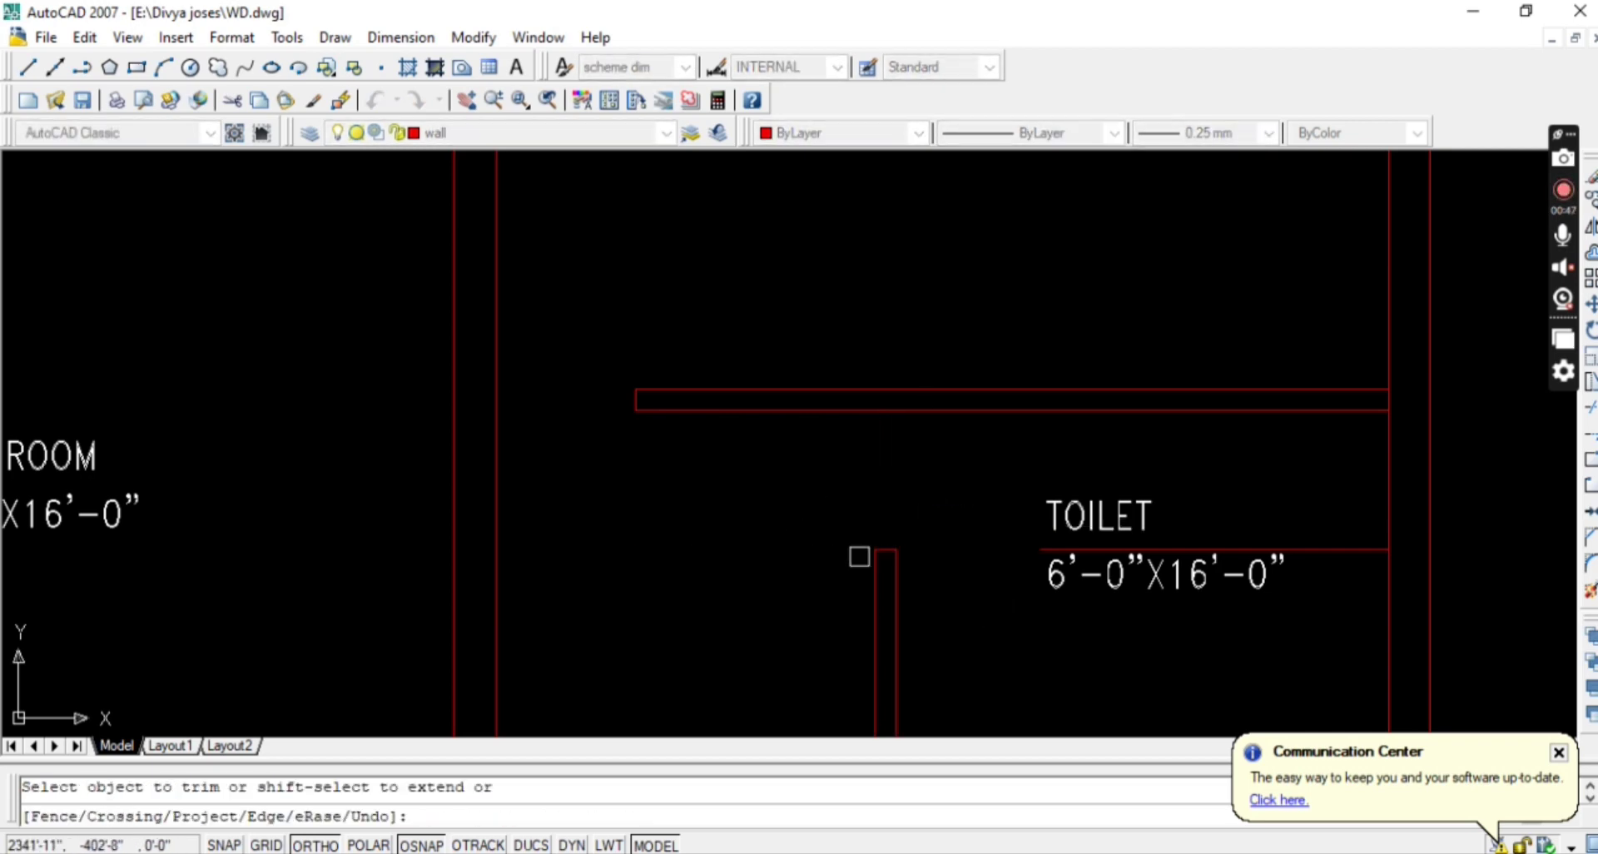
pyautogui.press('Escape')
pyautogui.click(1340, 549)
pyautogui.press('Delete')
# Measure the toilet's reduced width from the dividing wall to the outer right wall, and its depth up to the horizontal partition.
pyautogui.scroll(-1, 866, 564)
pyautogui.moveTo(866, 564); pyautogui.dragTo(774, 524, button='middle')
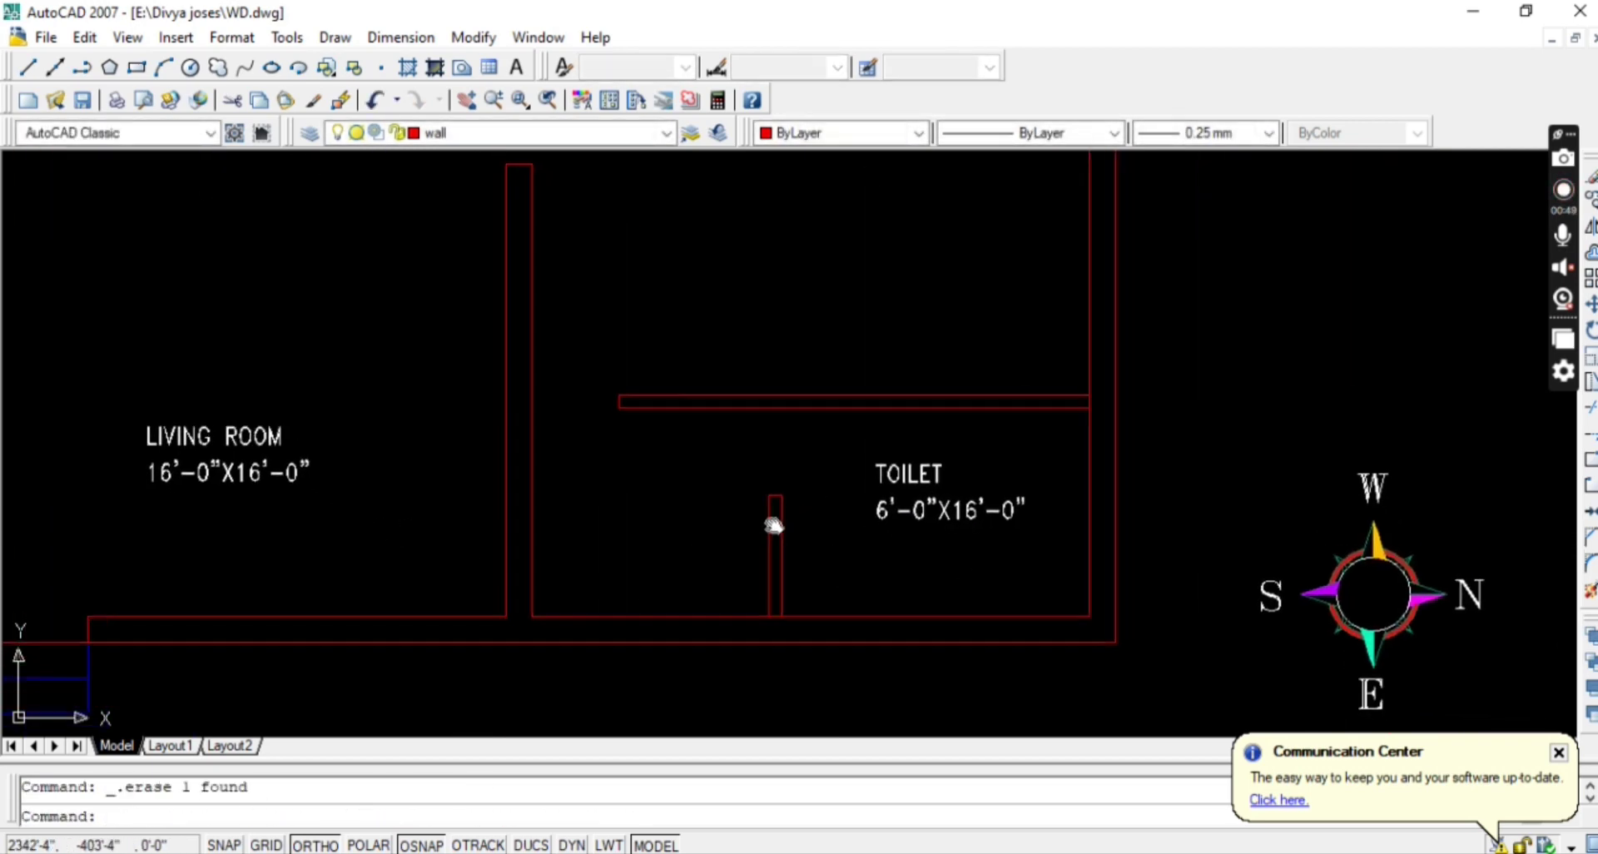
pyautogui.press('Escape')
pyautogui.write('DLI')
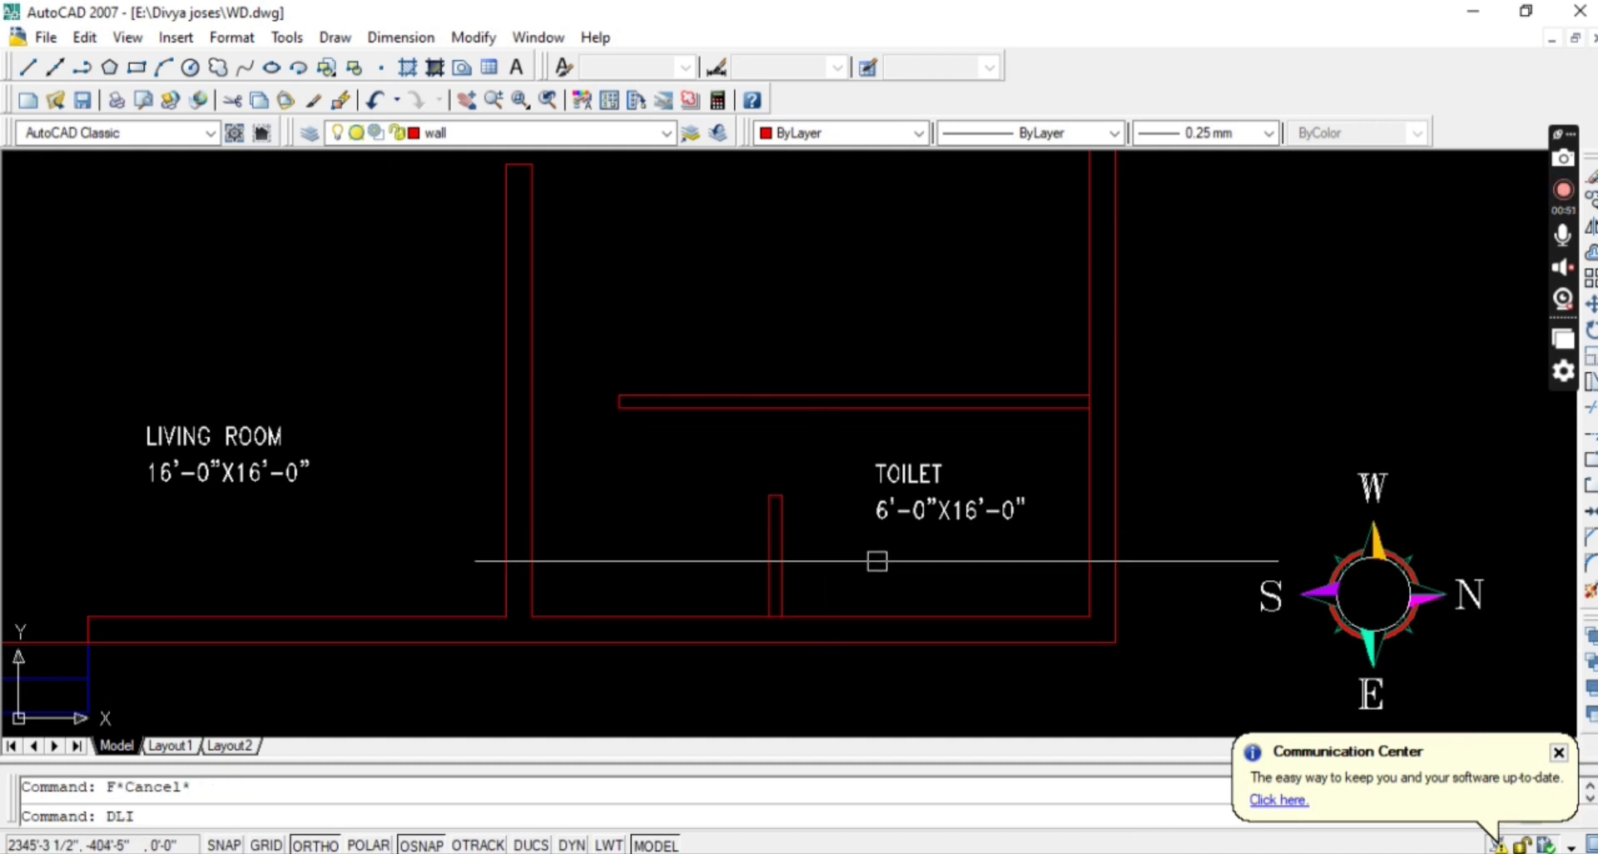
pyautogui.press('Return')
pyautogui.scroll(1, 824, 559)
pyautogui.click(776, 569)
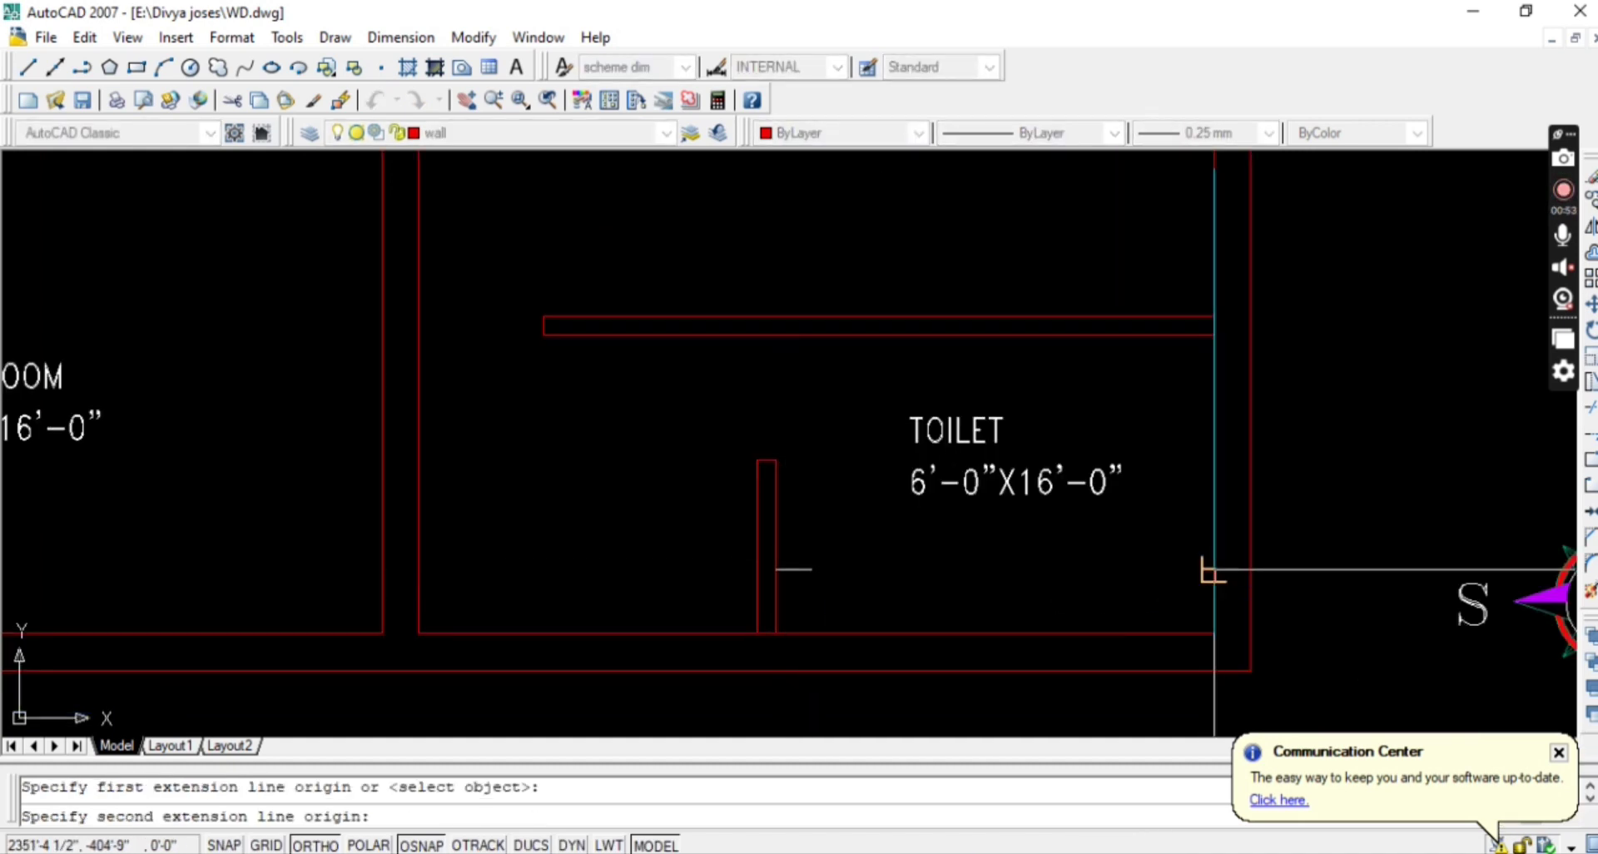
pyautogui.click(1213, 572)
pyautogui.press('Escape')
pyautogui.press('Return')
pyautogui.click(838, 633)
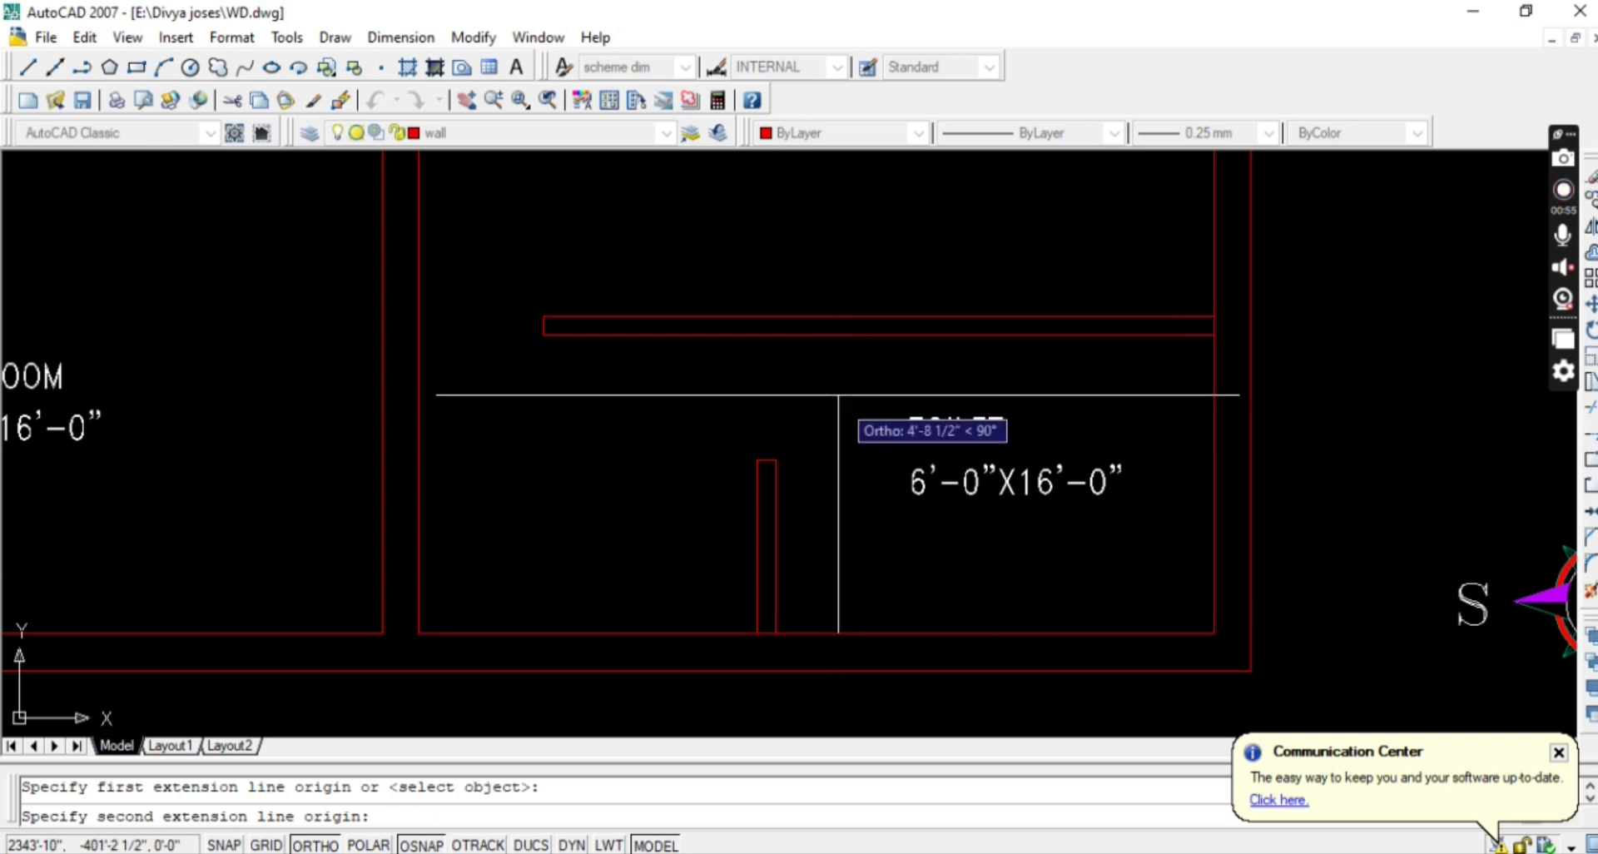
pyautogui.press('Escape')
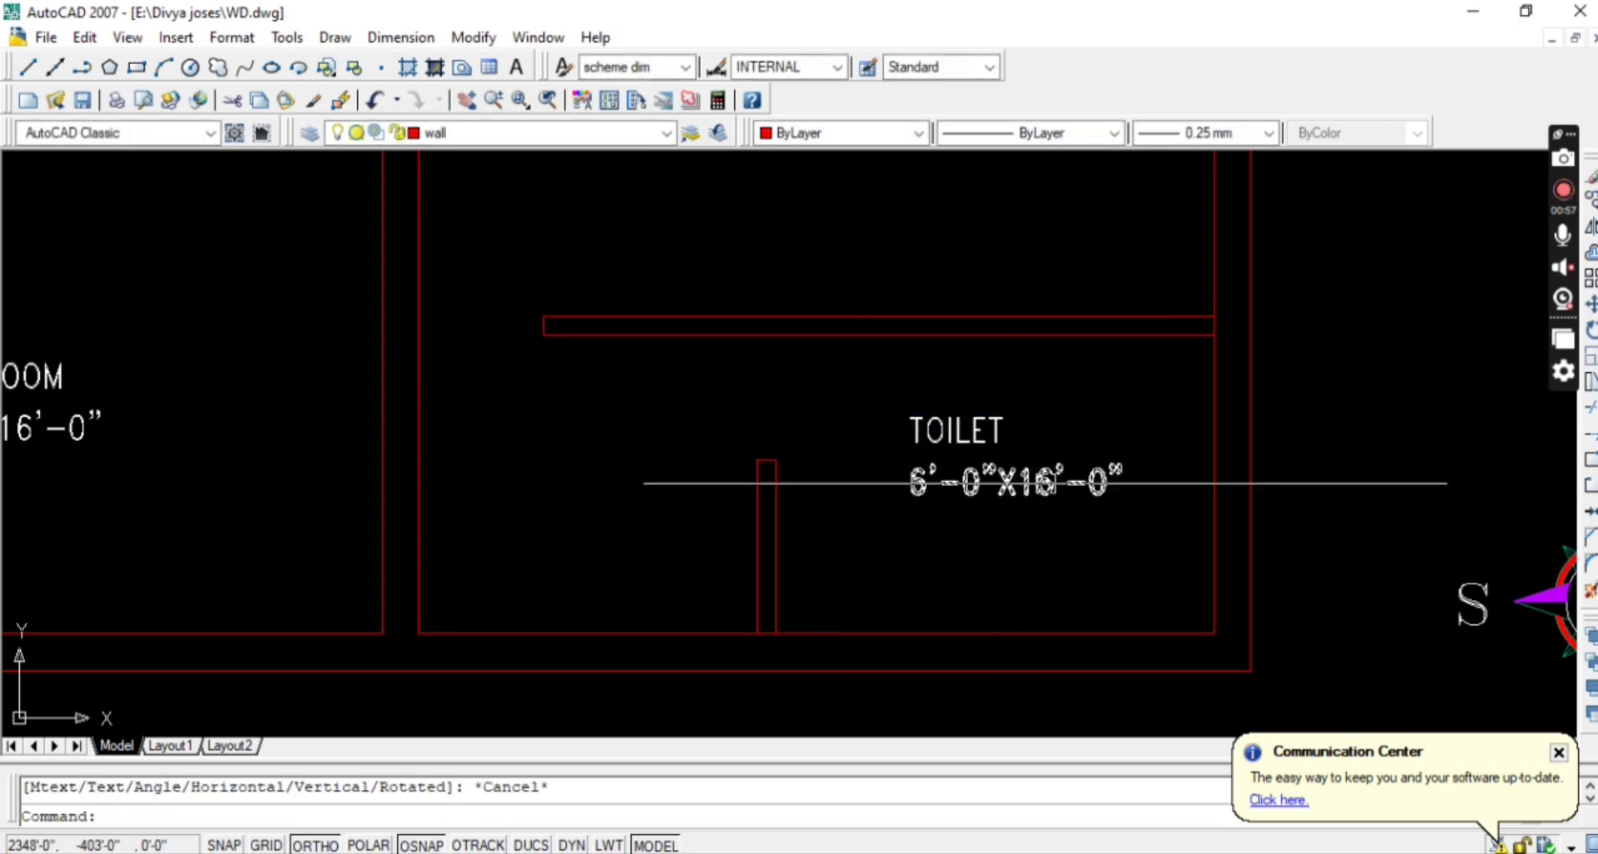
# Change the size label of the toilet beside the dividing wall to 8'-0"X6'-0".
pyautogui.doubleClick(918, 487)
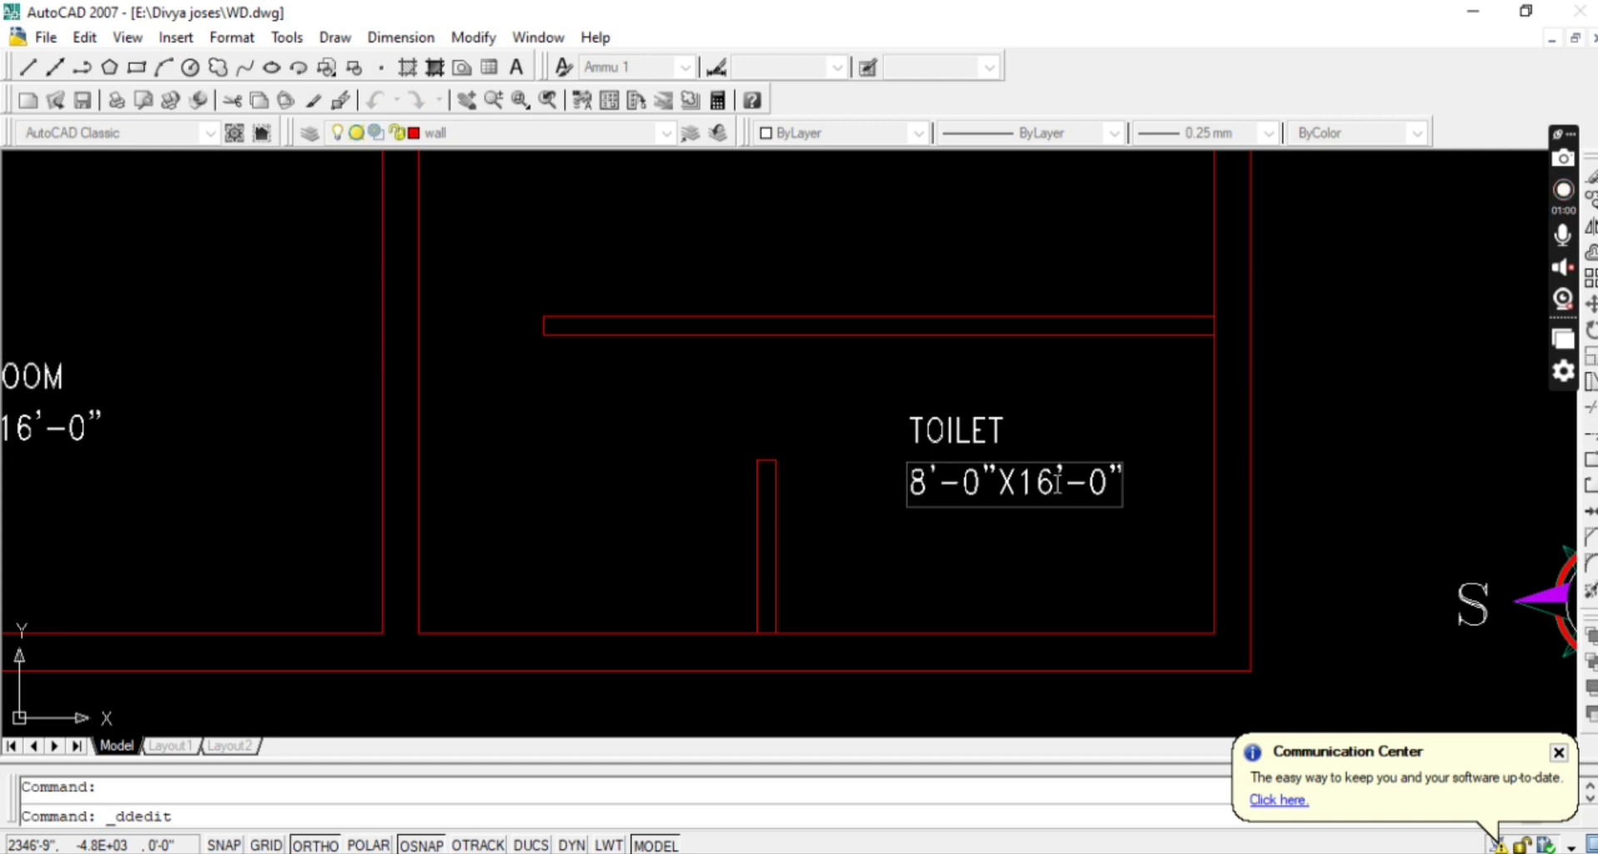
pyautogui.press('BackSpace')
pyautogui.press('Return')
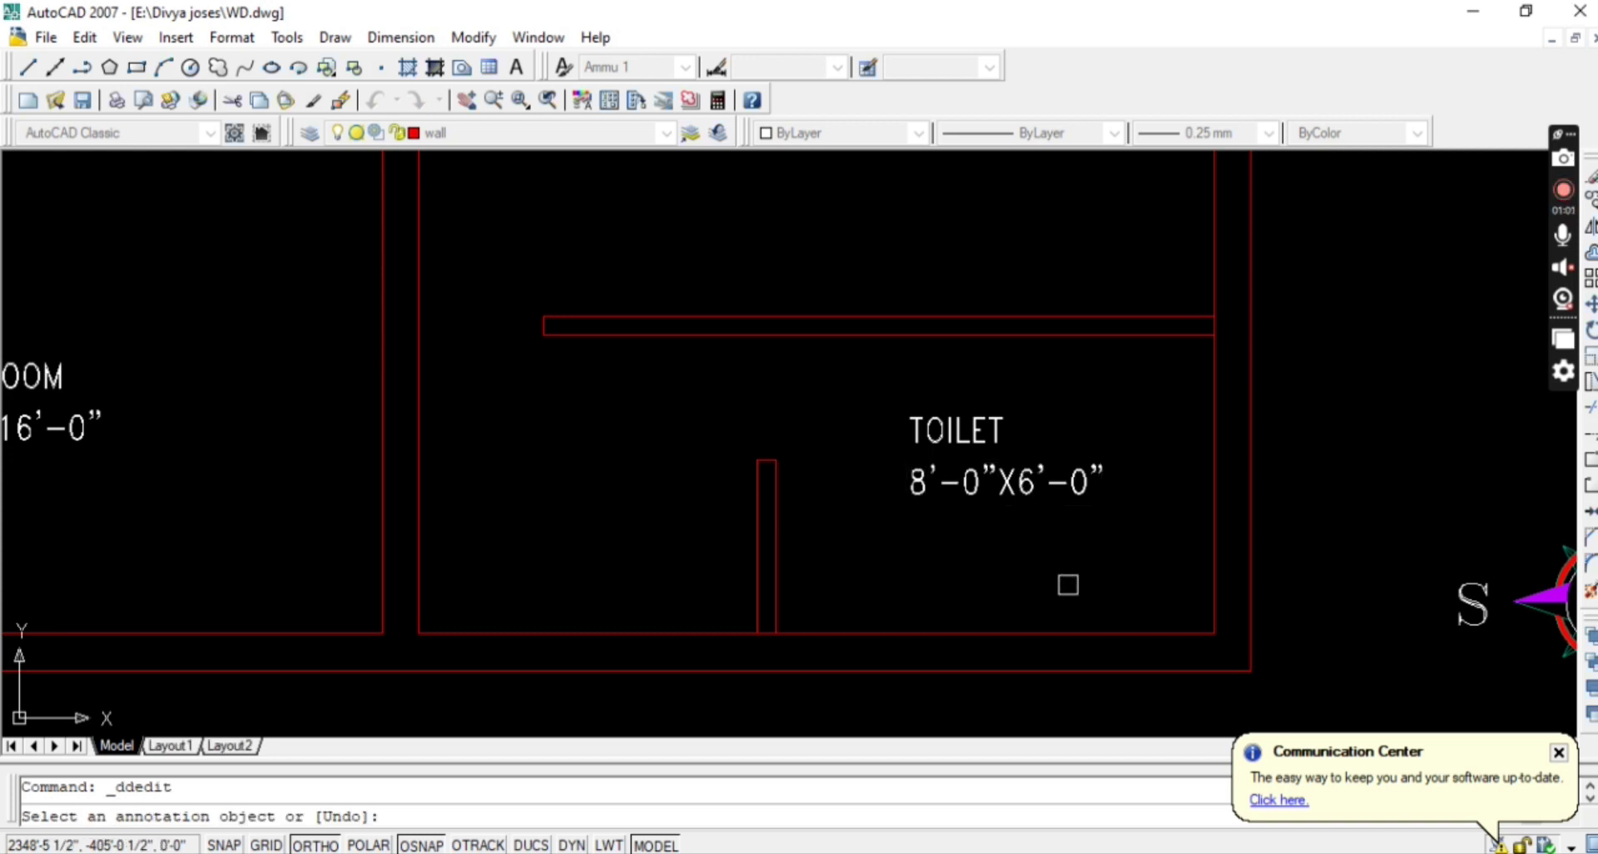
pyautogui.press('Return')
# Copy the toilet's name and size labels into the space on the other side of the thin dividing wall.
pyautogui.moveTo(866, 553); pyautogui.dragTo(941, 582, button='middle')
pyautogui.click(1041, 457)
pyautogui.click(1006, 526)
pyautogui.hotkey('ctrl', 'c')
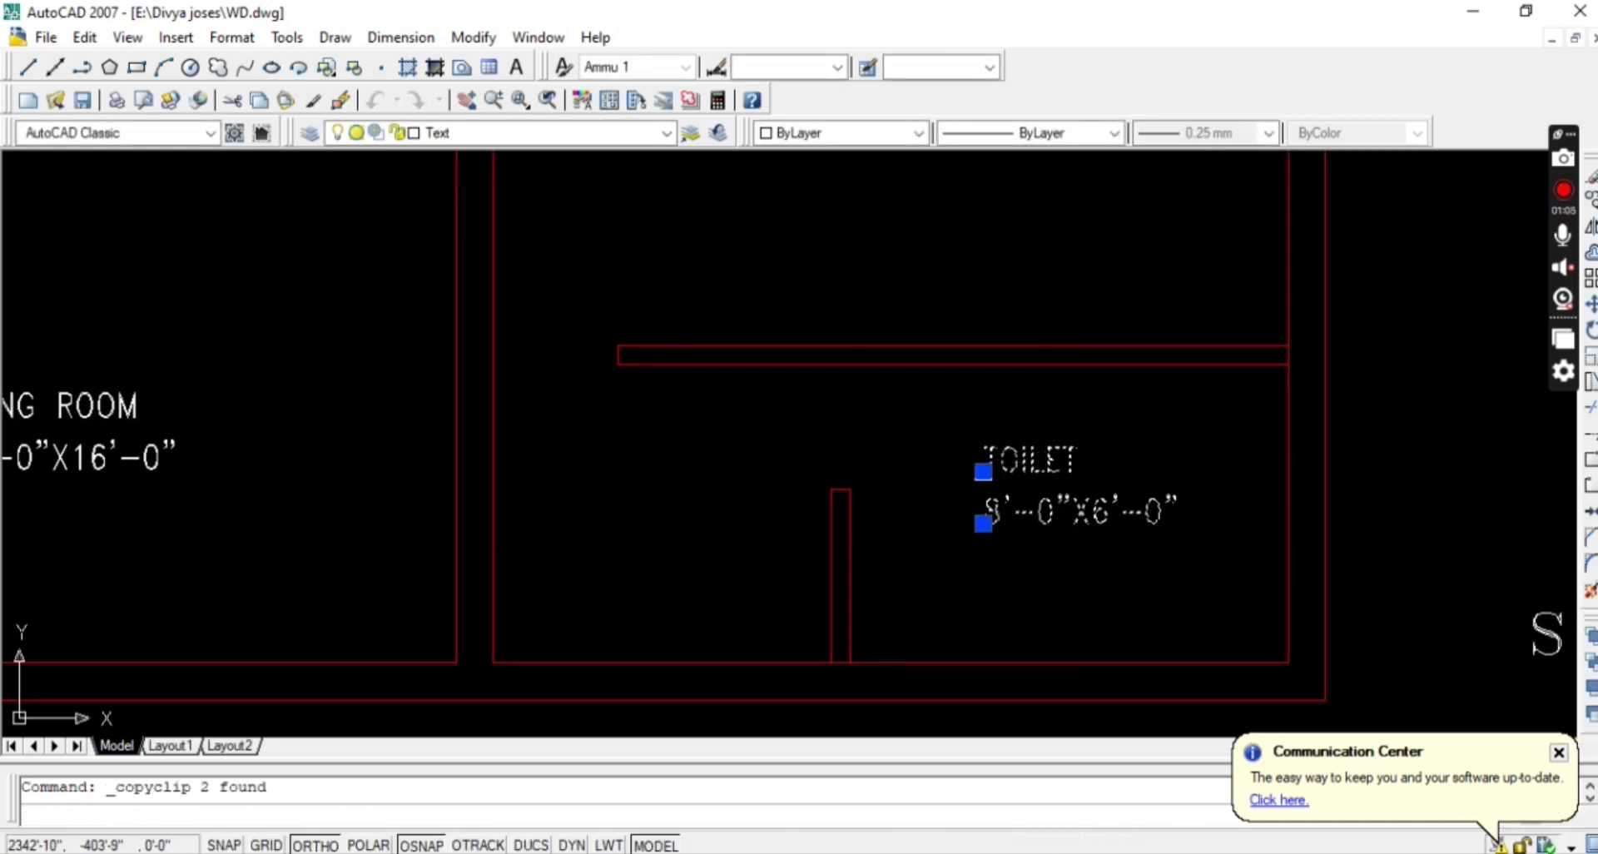
pyautogui.hotkey('ctrl', 'v')
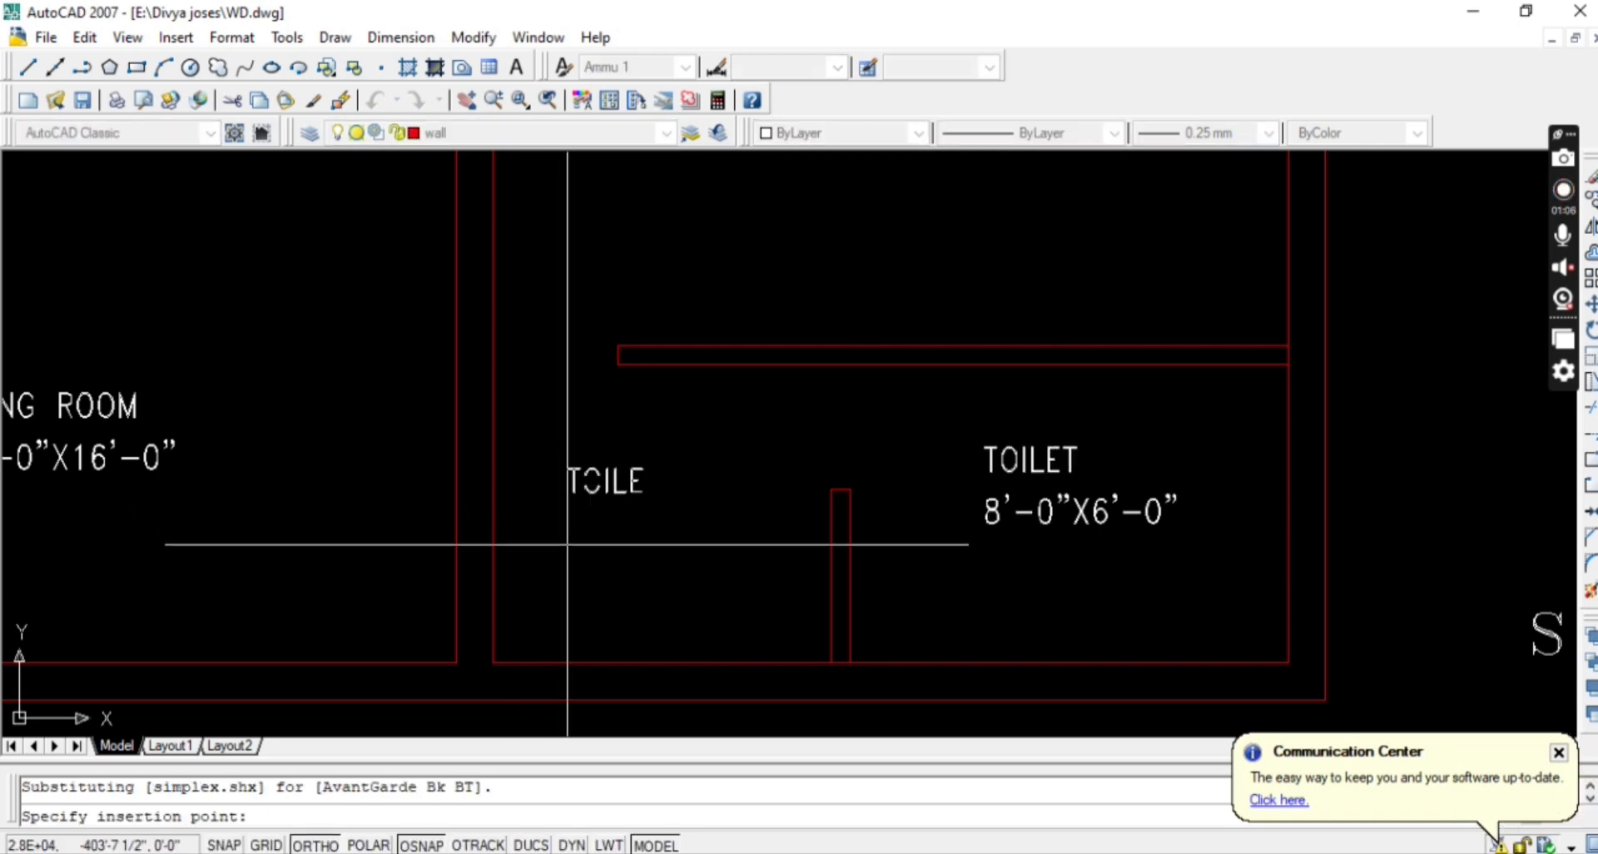
pyautogui.click(567, 545)
# Rename the copied toilet label as DRESSING ROOM.
pyautogui.doubleClick(594, 479)
pyautogui.write('DRESS')
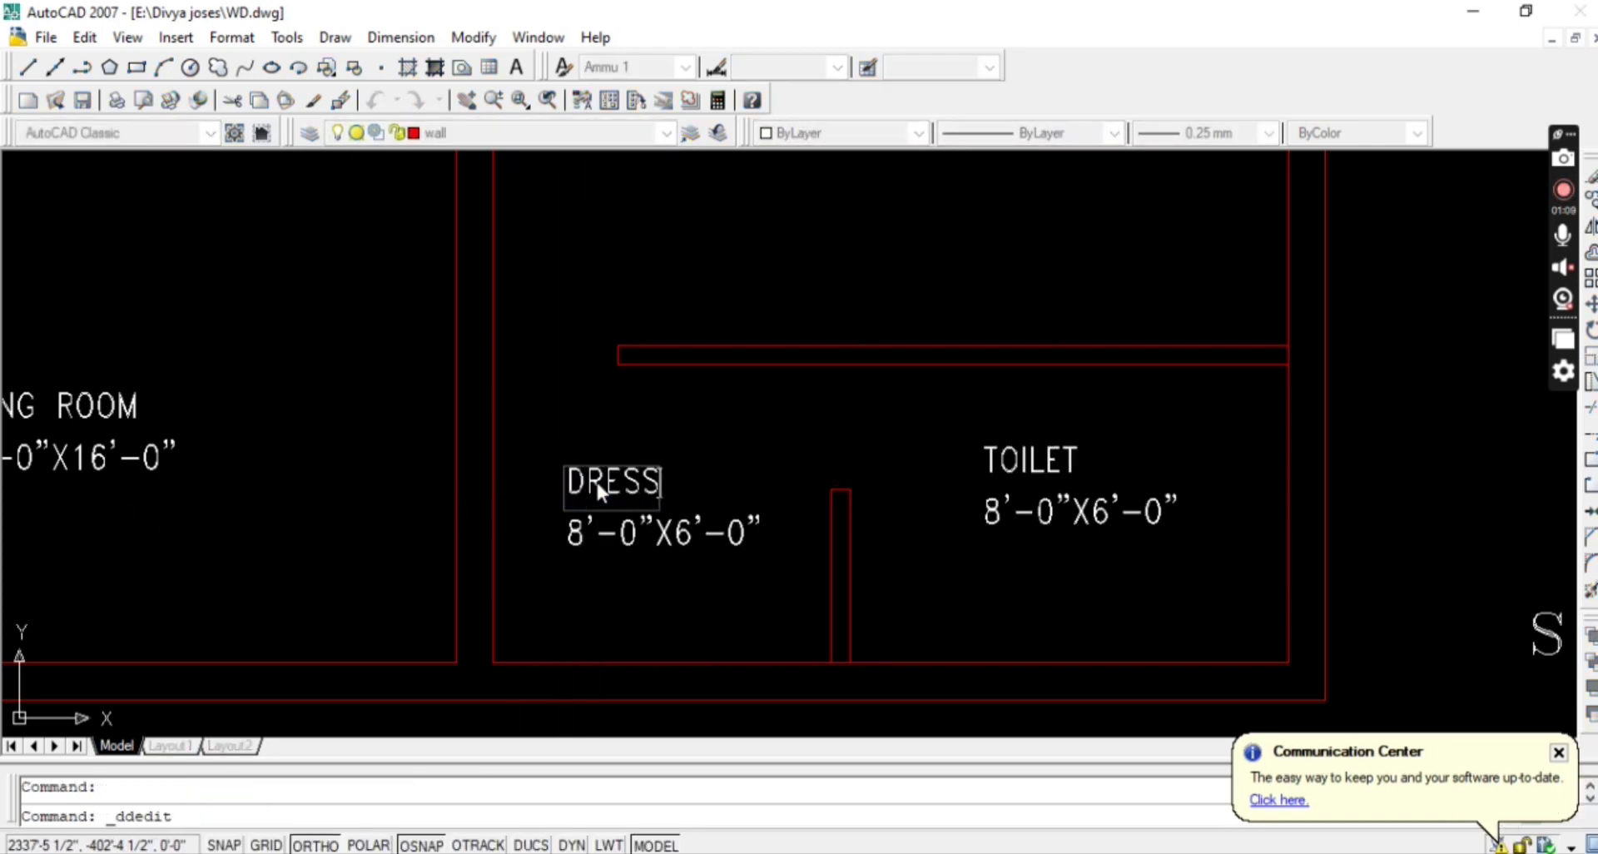
pyautogui.write('ING ')
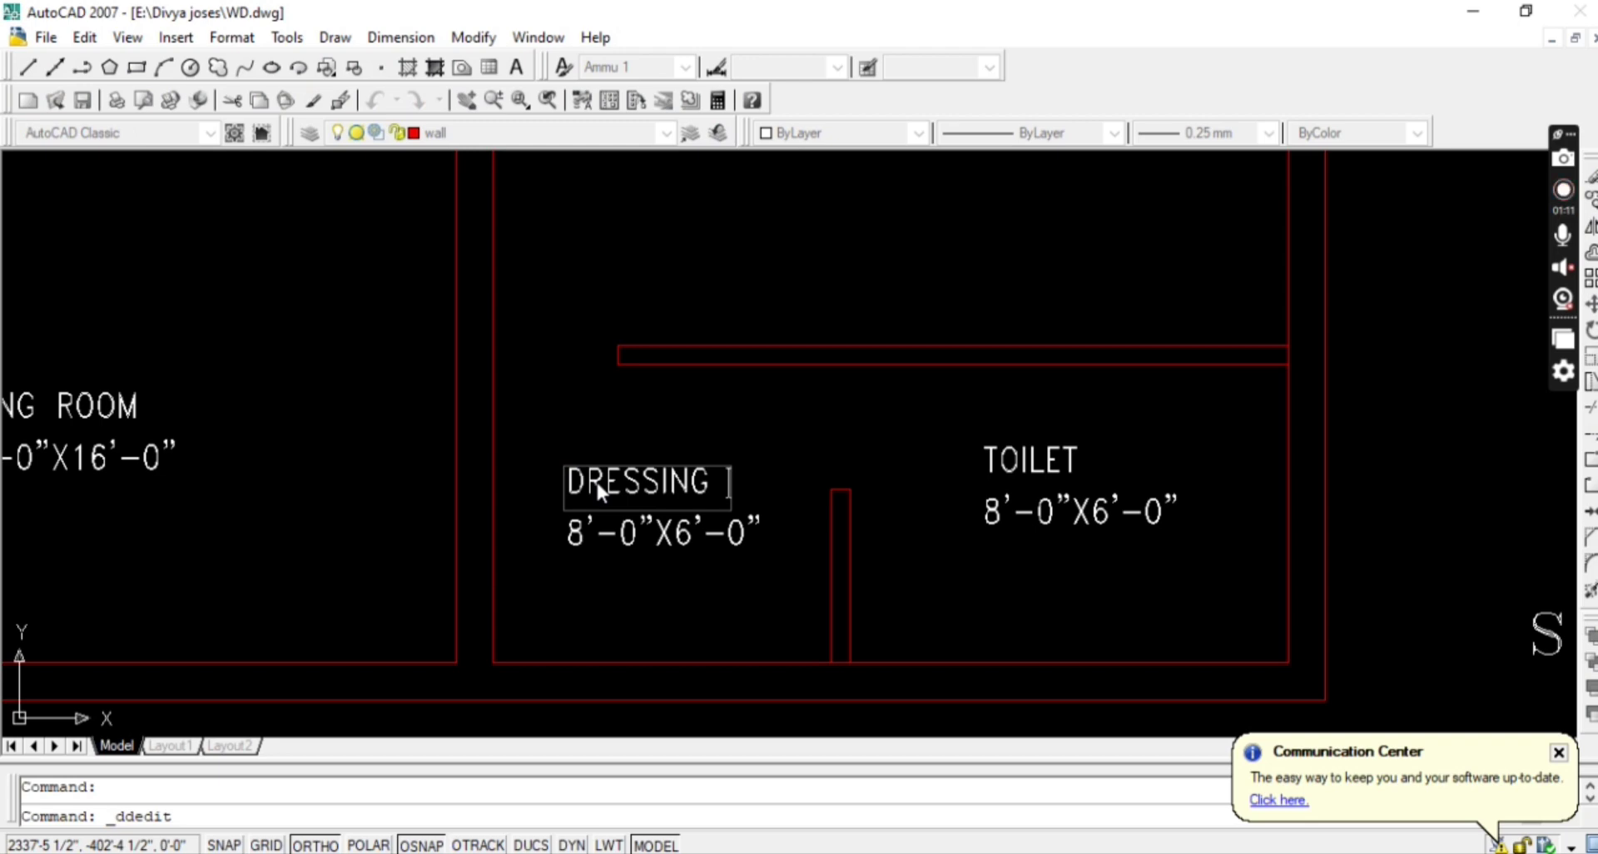
pyautogui.write('ROO')
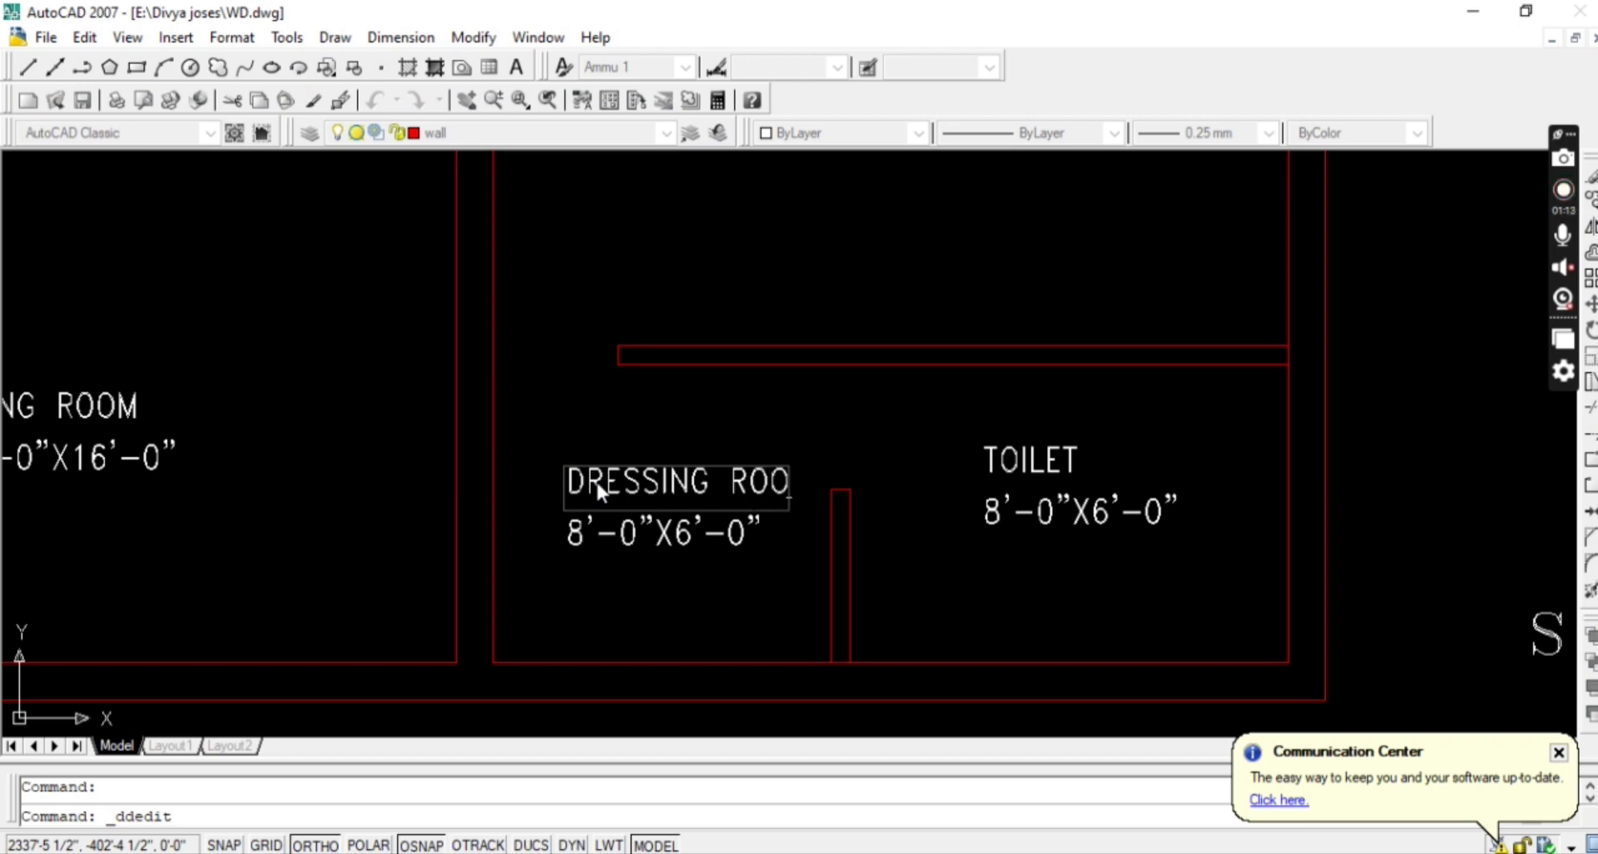
pyautogui.write('M')
pyautogui.press('Return')
# Measure the dressing room's width up to the dividing wall and its depth up to the horizontal partition.
pyautogui.write('dli')
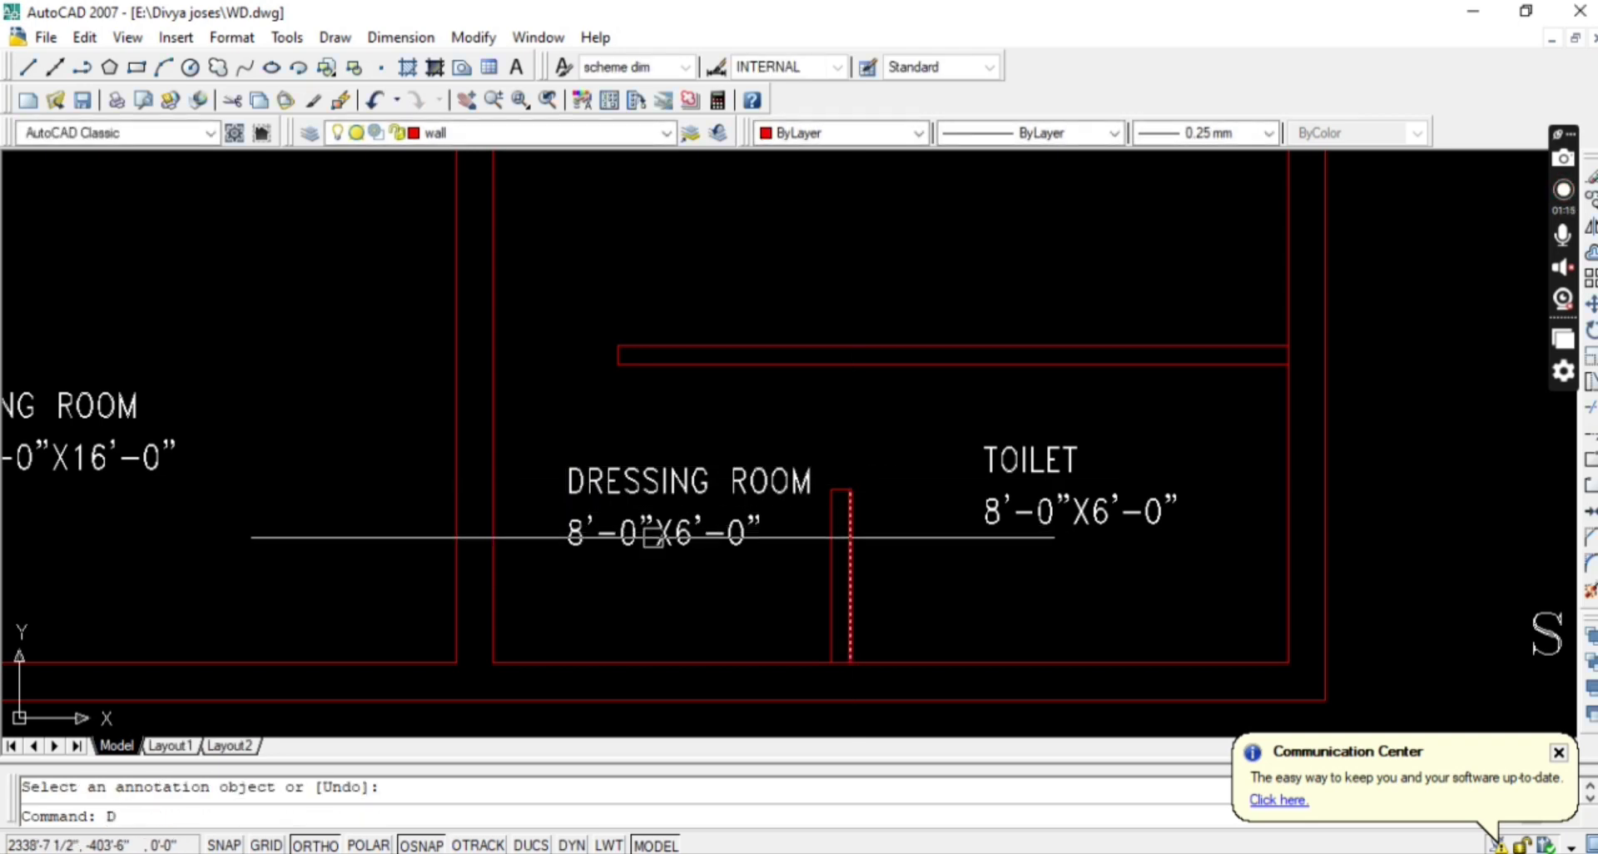
pyautogui.press('Return')
pyautogui.click(492, 604)
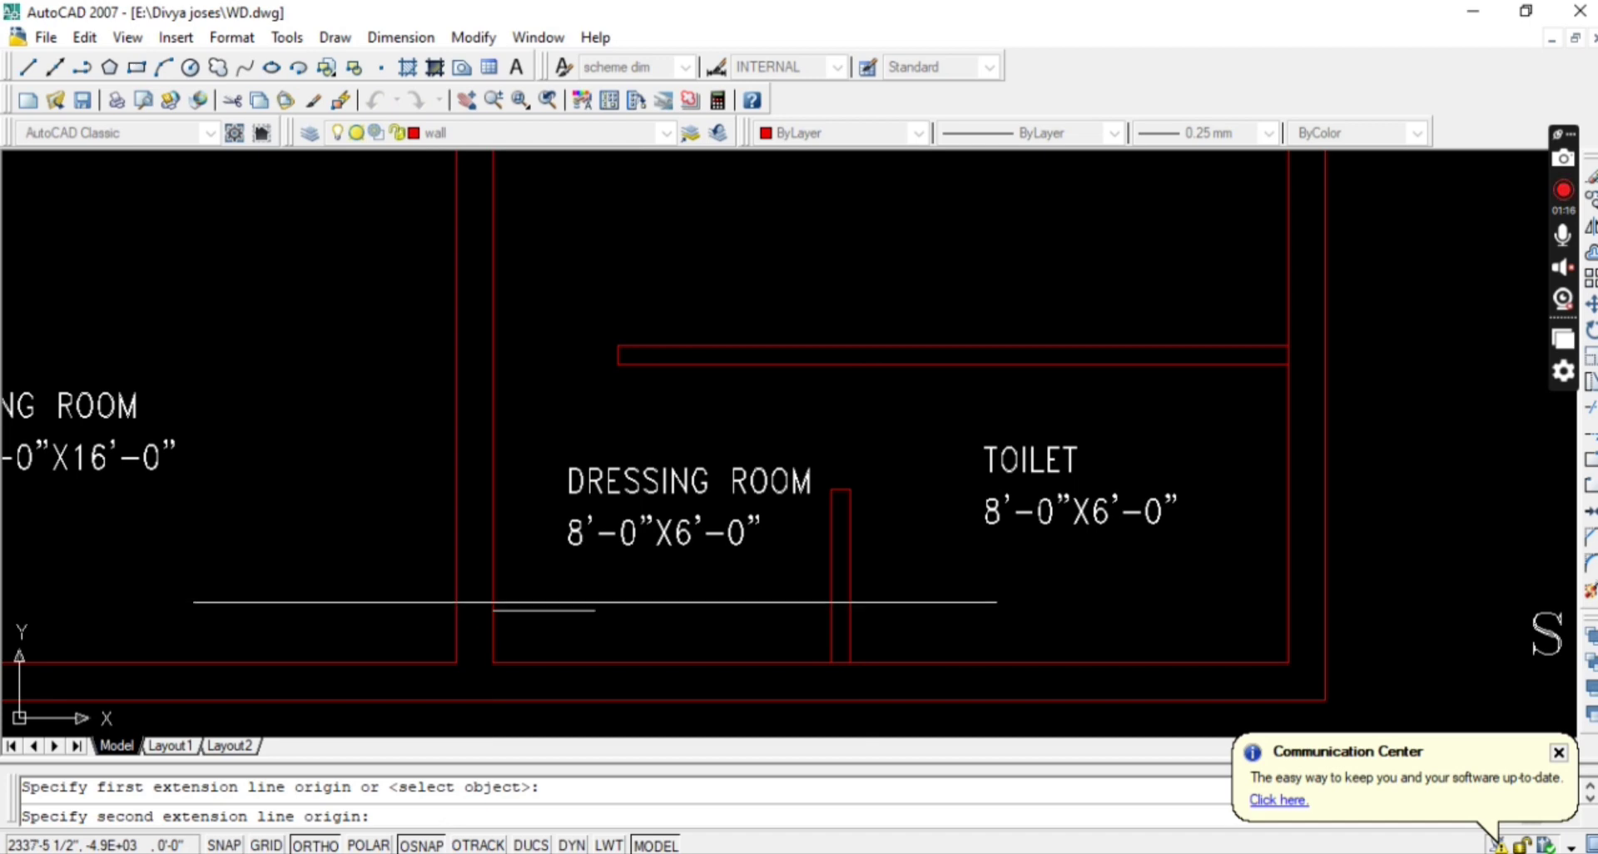
pyautogui.click(828, 612)
pyautogui.press('Escape')
pyautogui.press('Return')
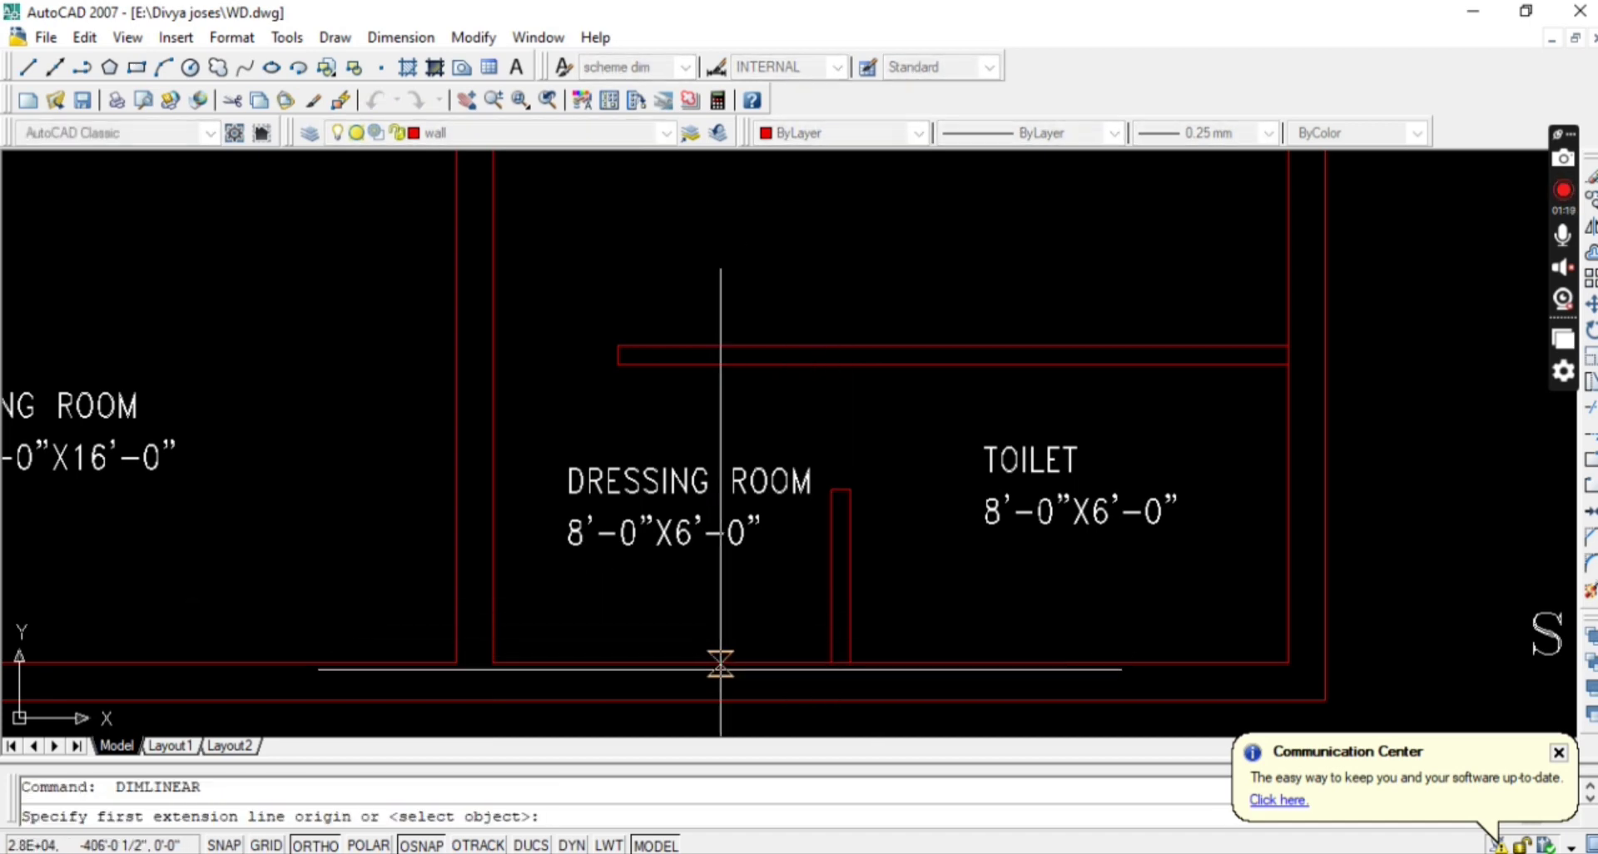
pyautogui.click(721, 665)
pyautogui.click(721, 362)
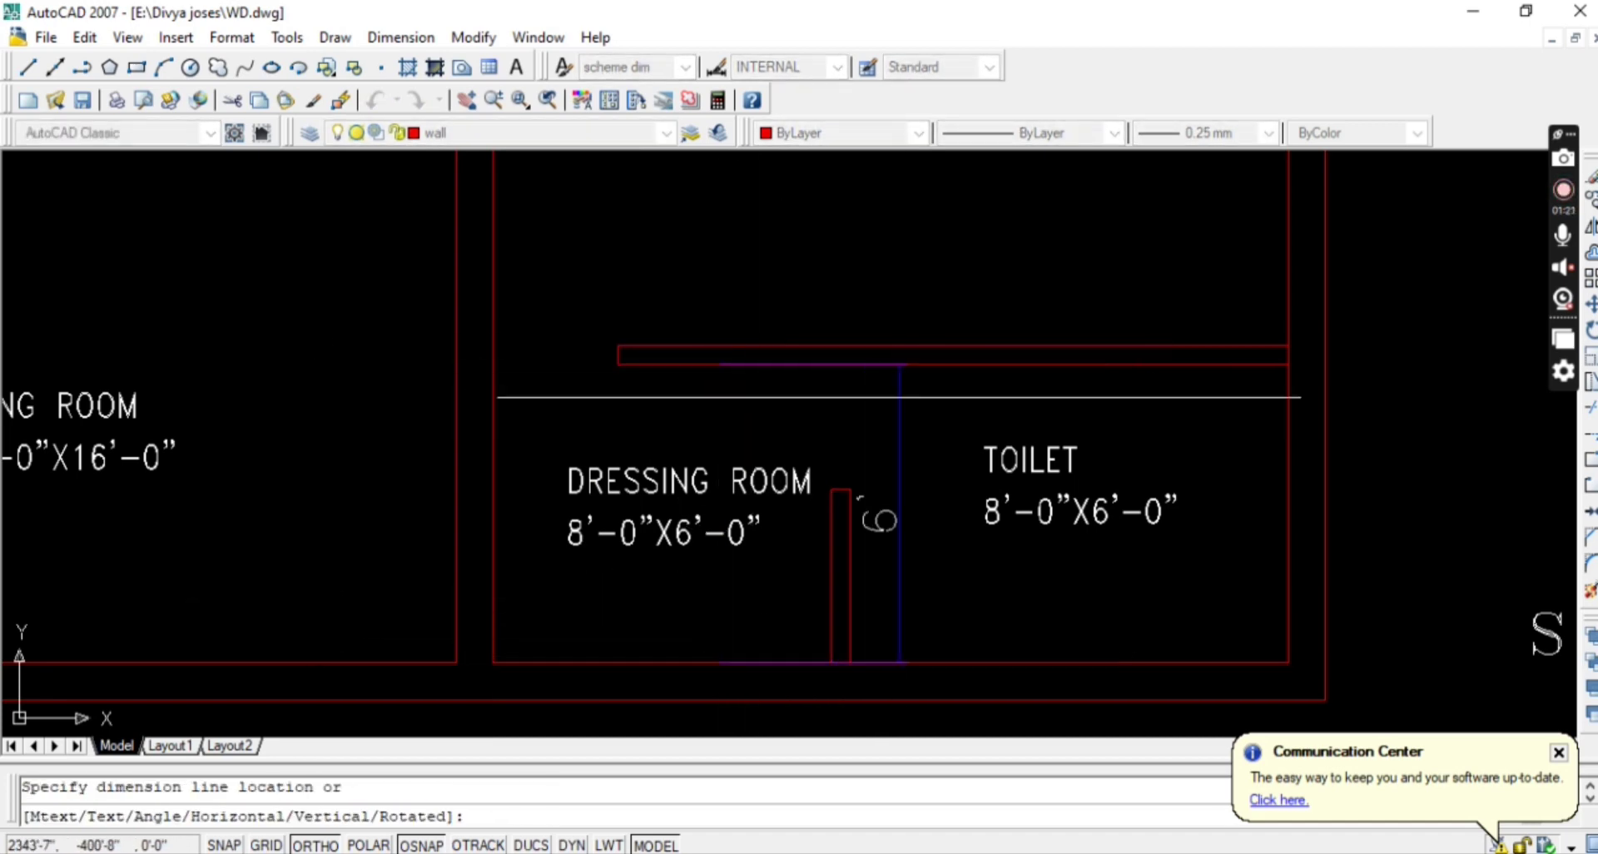
pyautogui.press('Escape')
# Change the dressing room's size label to 6'-0"X6'-0".
pyautogui.doubleClick(577, 539)
pyautogui.click(586, 532)
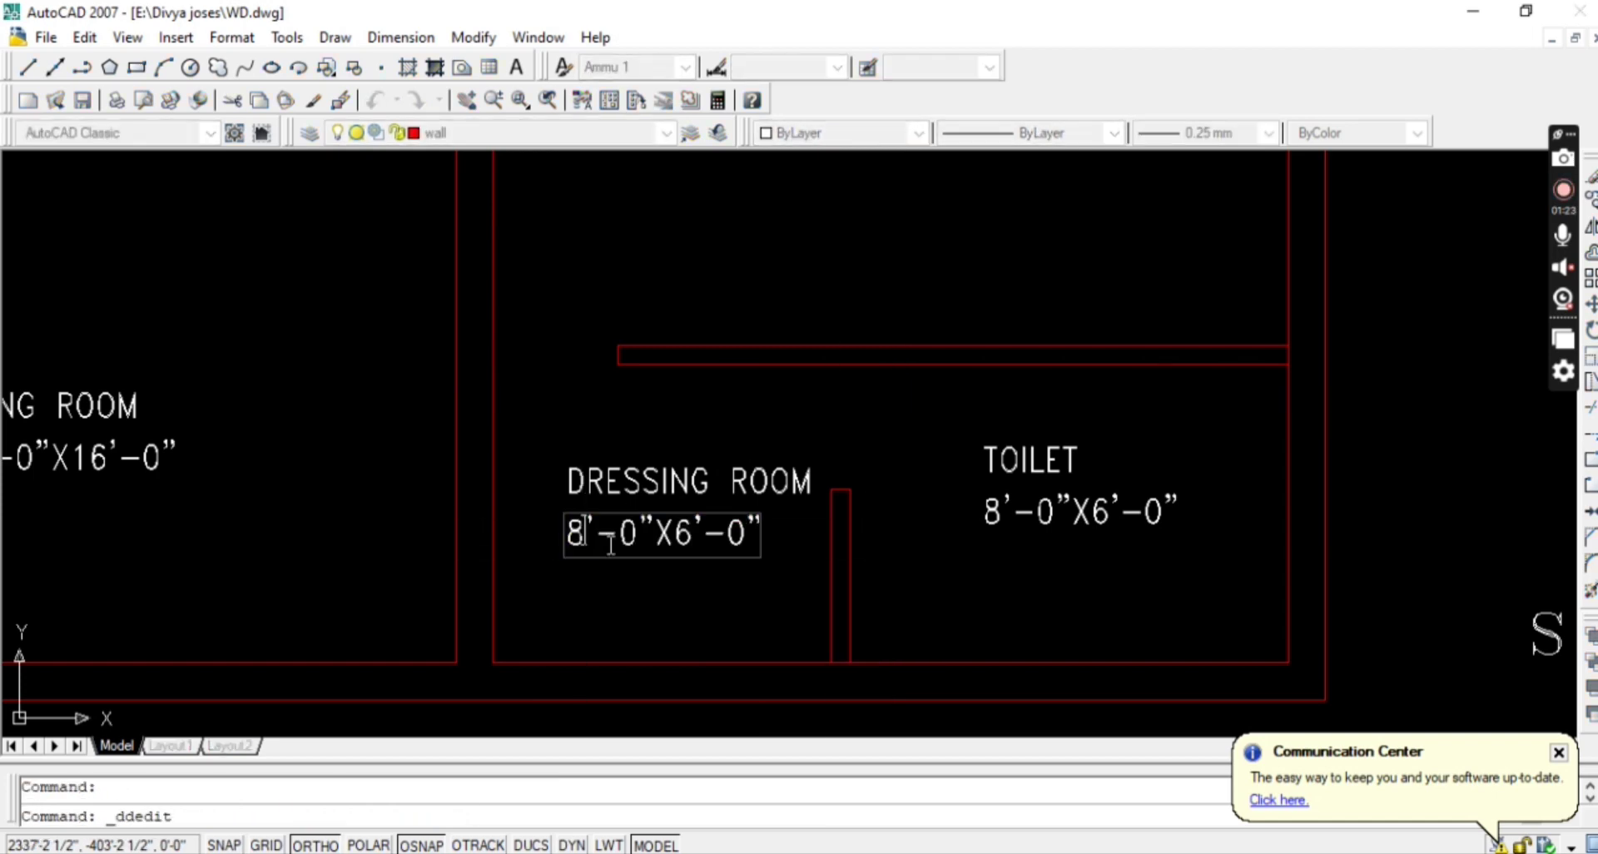
pyautogui.press('BackSpace')
pyautogui.write('6')
pyautogui.click(712, 582)
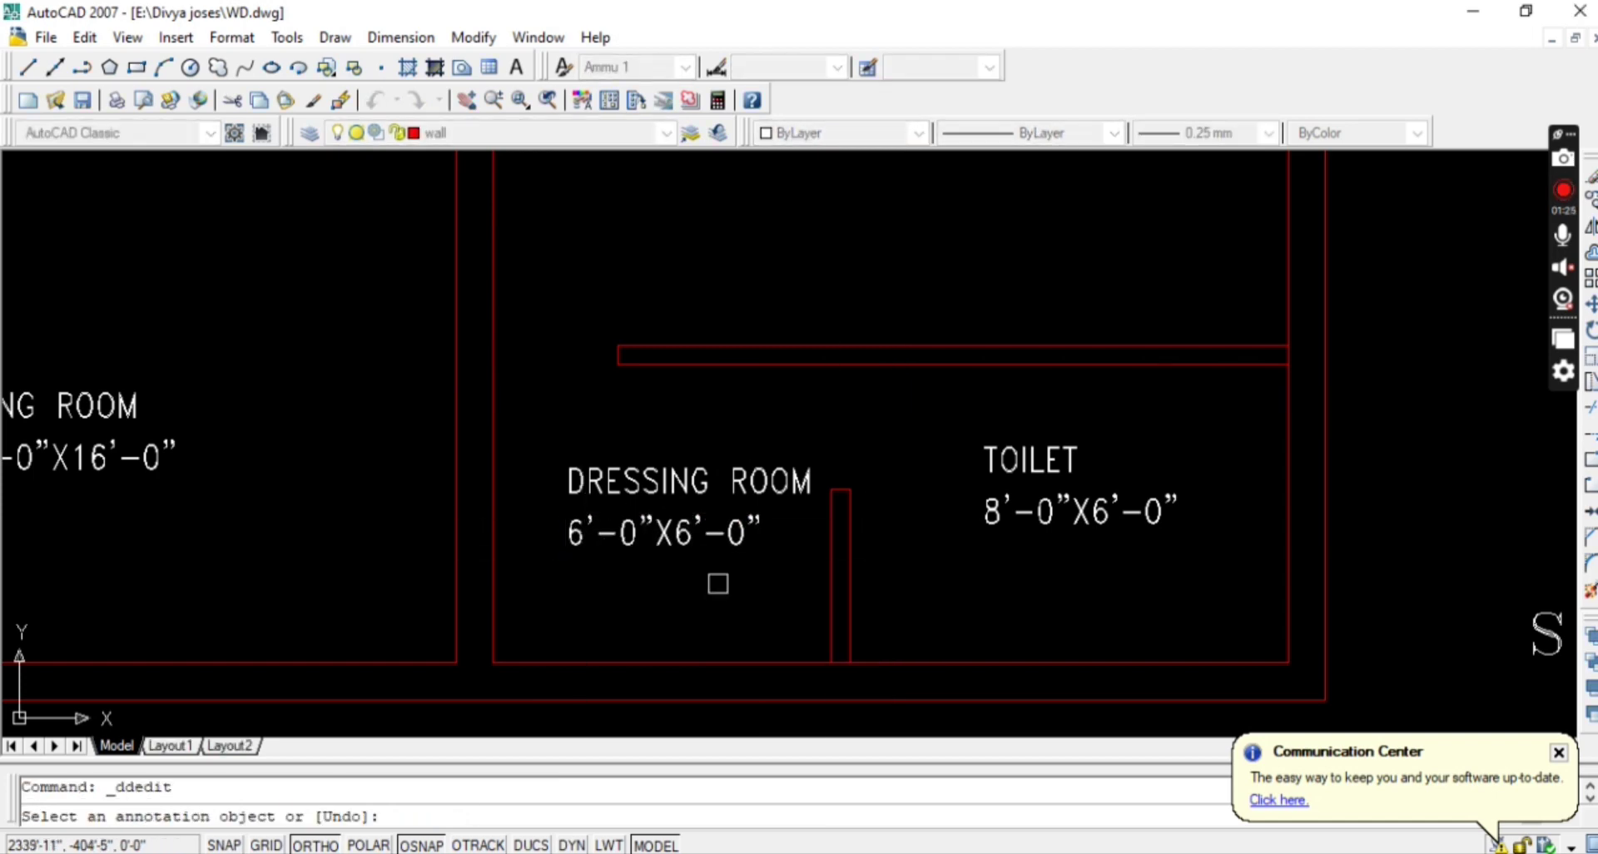
# Copy the master bedroom's name and size labels into the room above the dressing room and toilet.
pyautogui.scroll(-5, 716, 580)
pyautogui.scroll(3, 739, 454)
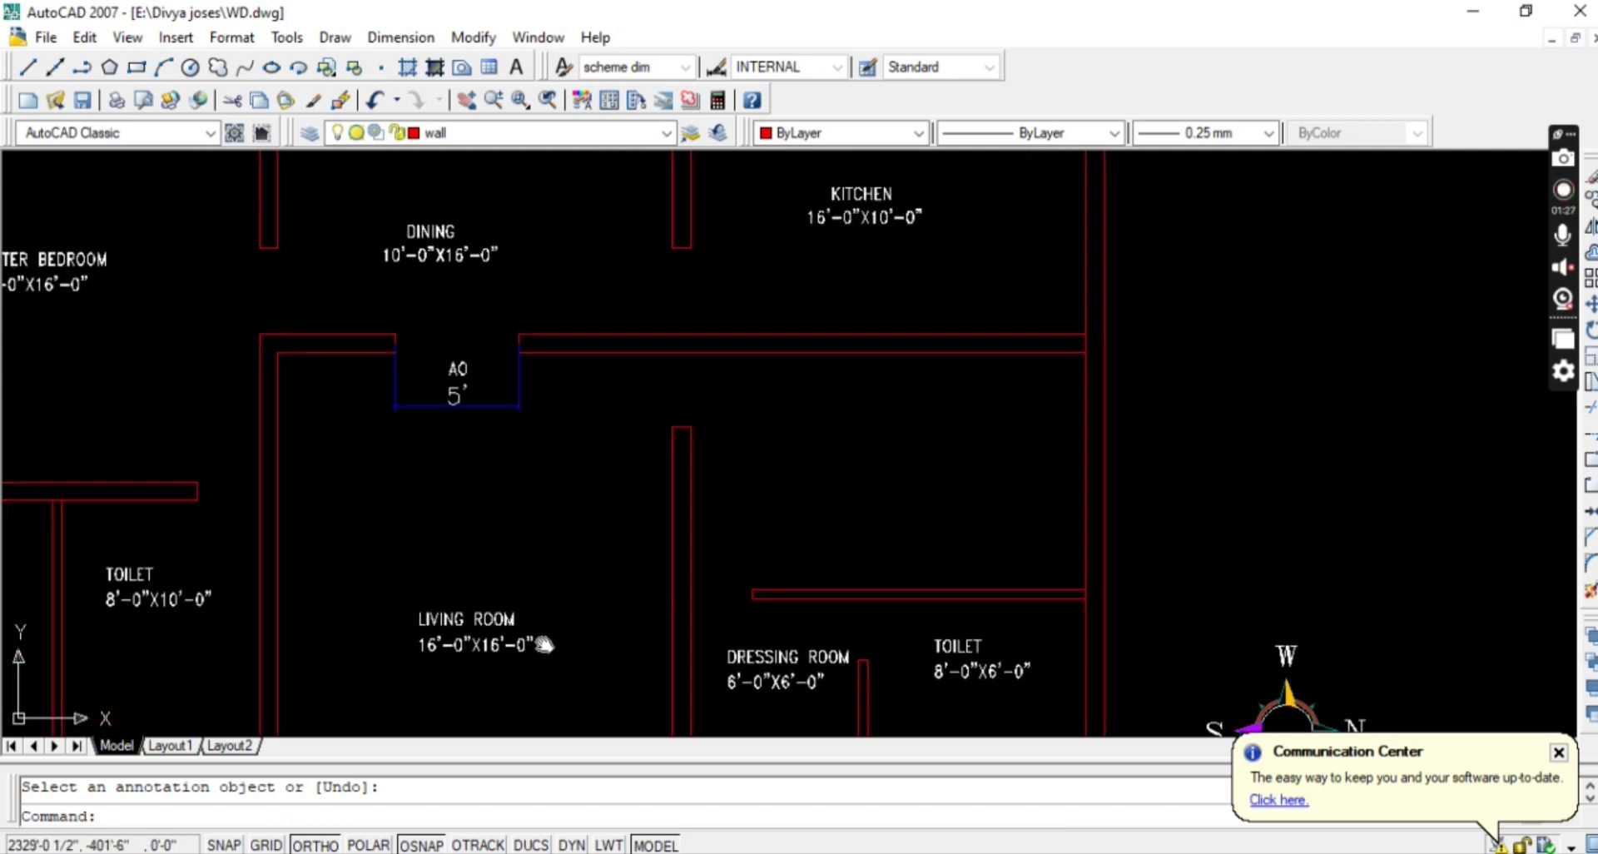
pyautogui.scroll(-2, 549, 624)
pyautogui.scroll(3, 328, 473)
pyautogui.click(249, 379)
pyautogui.click(196, 249)
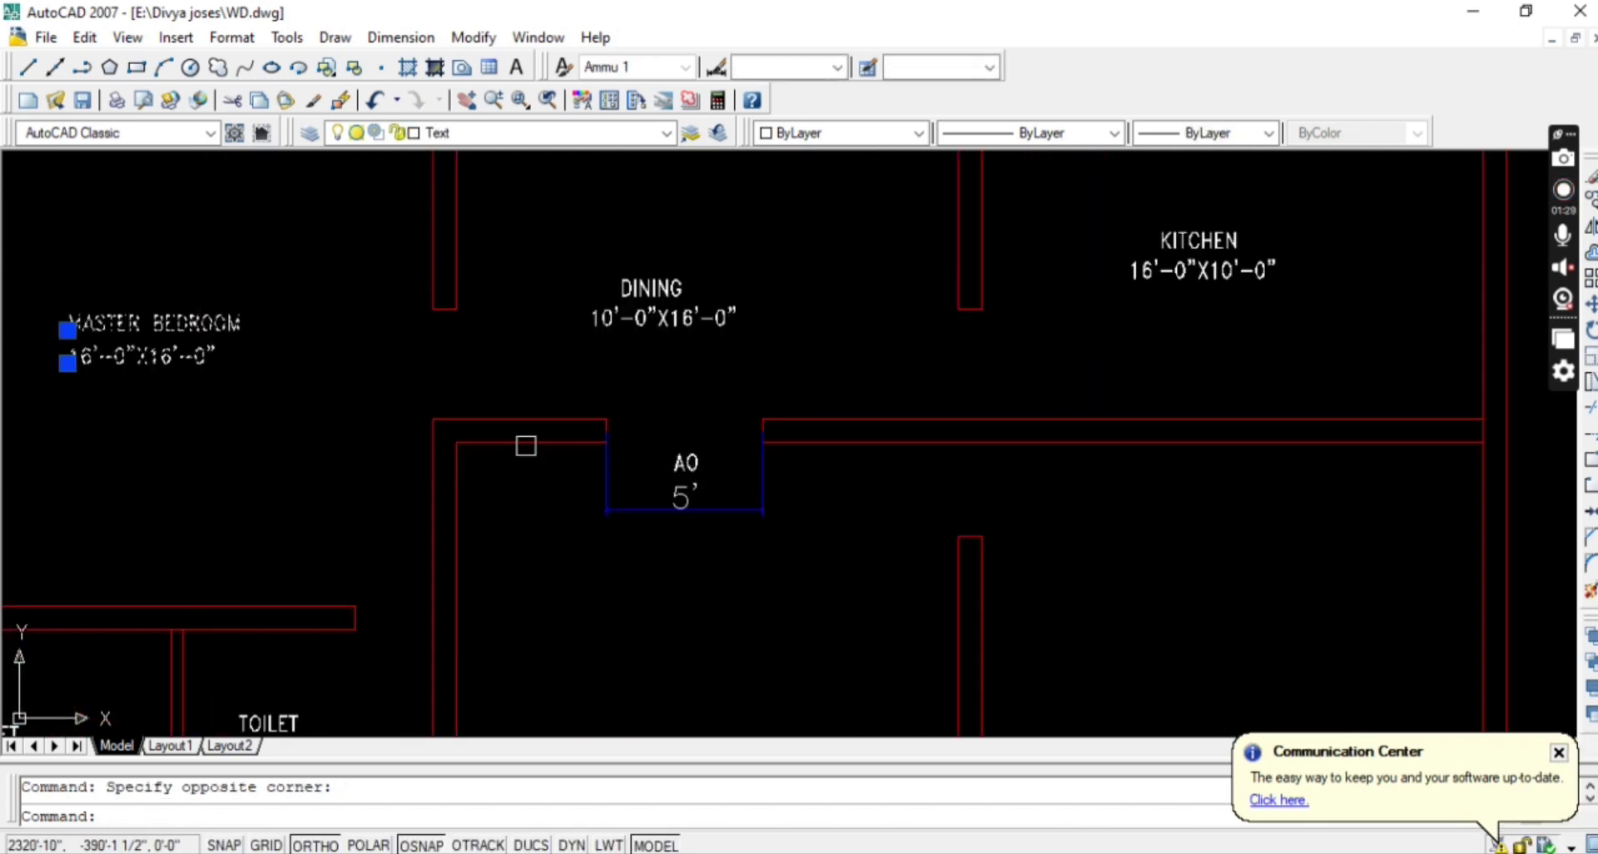
pyautogui.hotkey('ctrl', 'c')
pyautogui.hotkey('ctrl', 'v')
pyautogui.scroll(-2, 652, 472)
pyautogui.scroll(3, 945, 530)
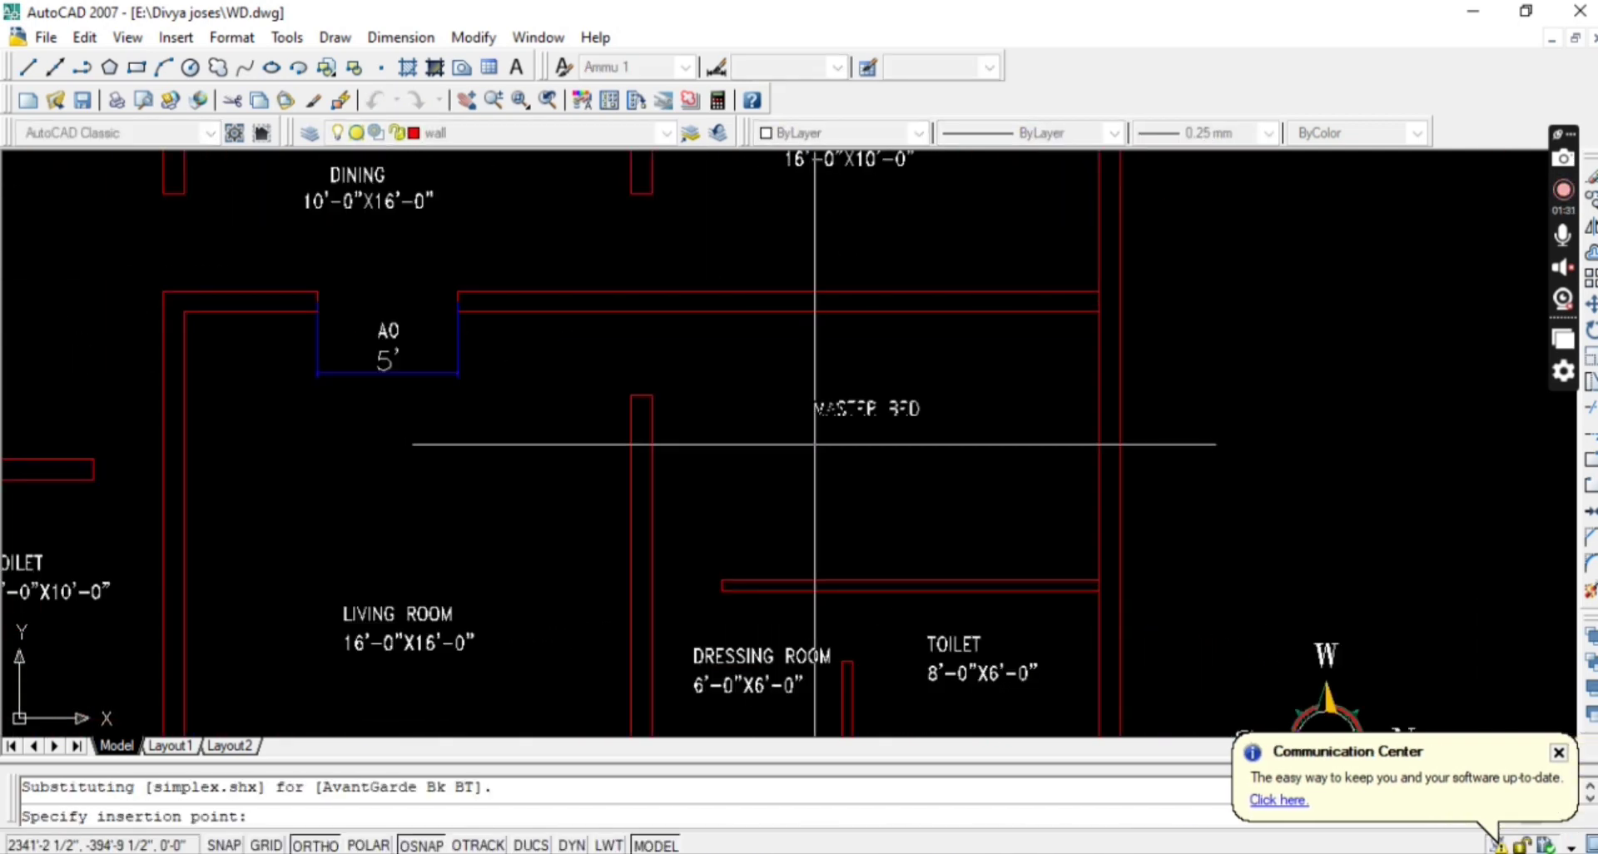
pyautogui.click(818, 445)
# Shorten the copied master bedroom label to BEDROOM.
pyautogui.click(849, 414)
pyautogui.doubleClick(849, 414)
pyautogui.click(887, 406)
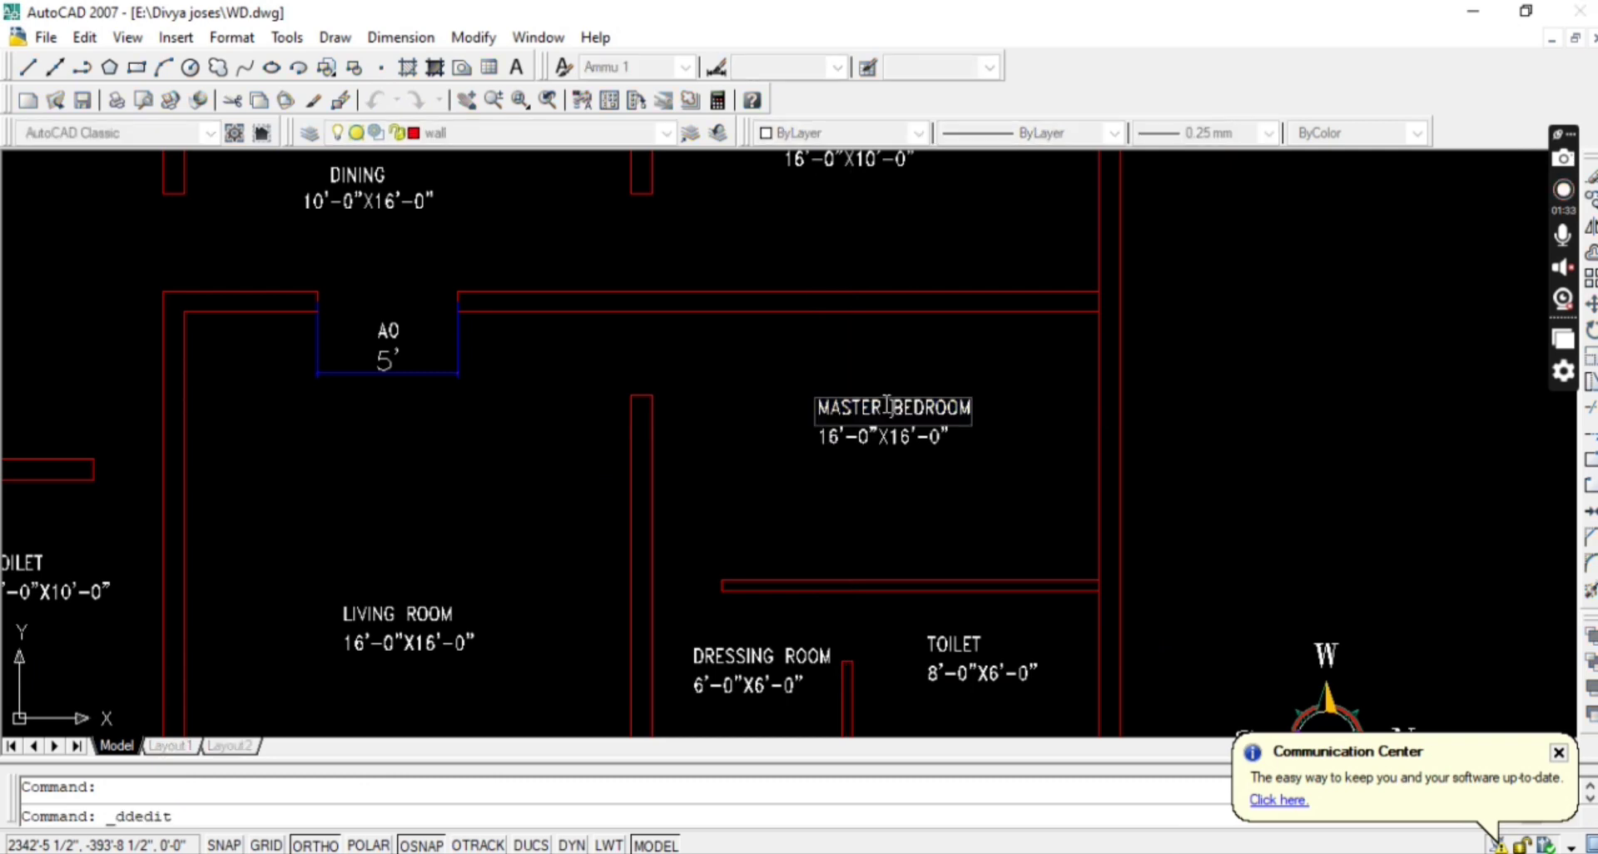
pyautogui.press('BackSpace')
pyautogui.press('BackSpace')
pyautogui.press('BackSpace')
pyautogui.press('BackSpace')
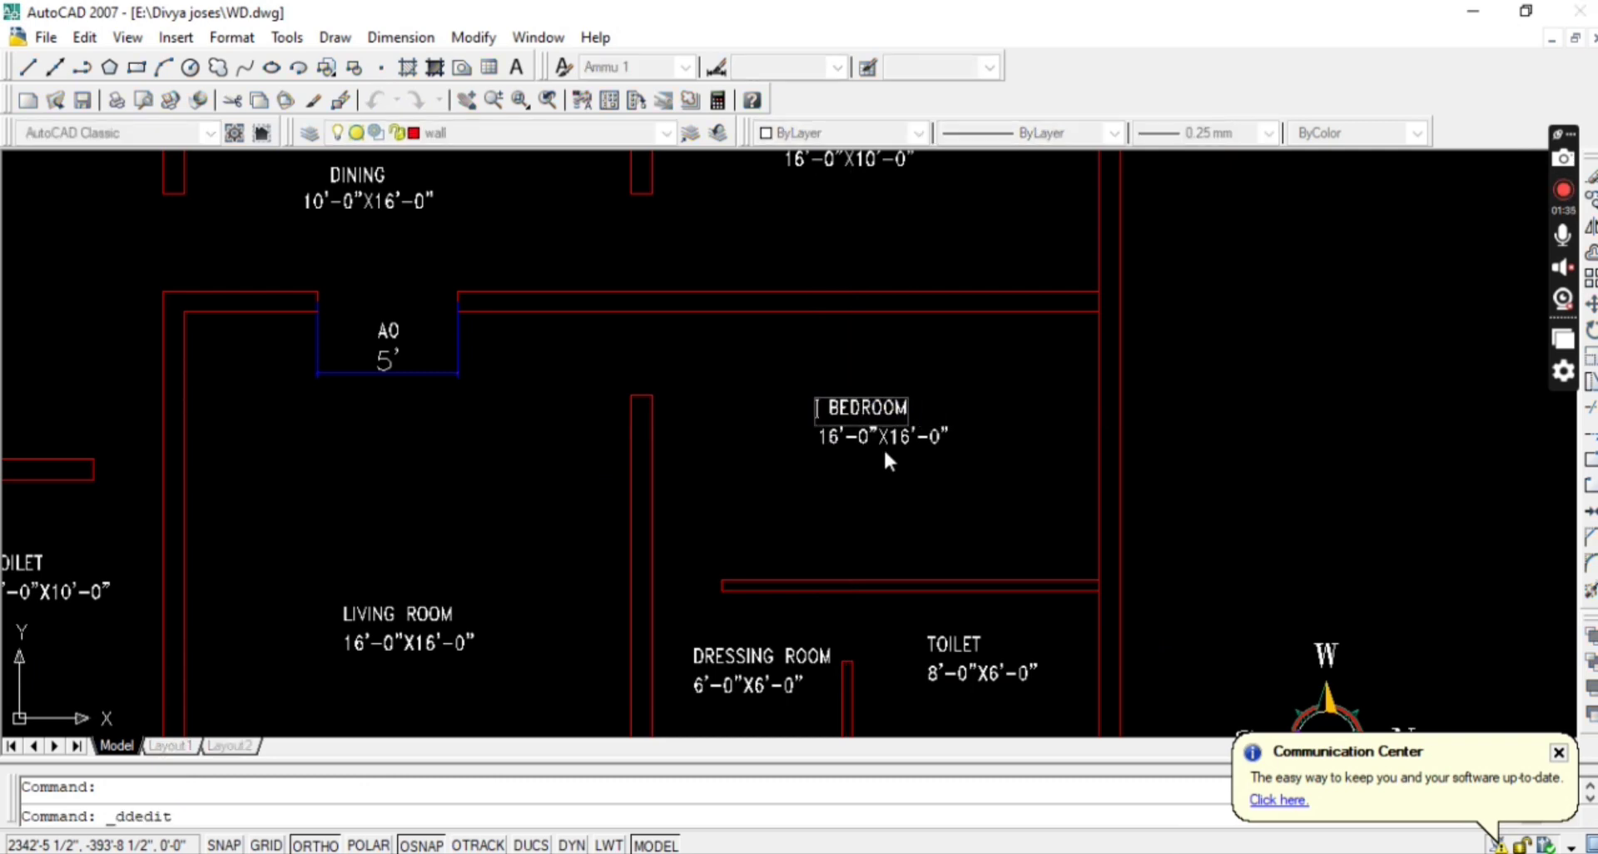
pyautogui.press('Return')
pyautogui.press('Return')
# Measure the new bedroom's width between its side walls and its depth from the partition to the upper wall.
pyautogui.write('DLI')
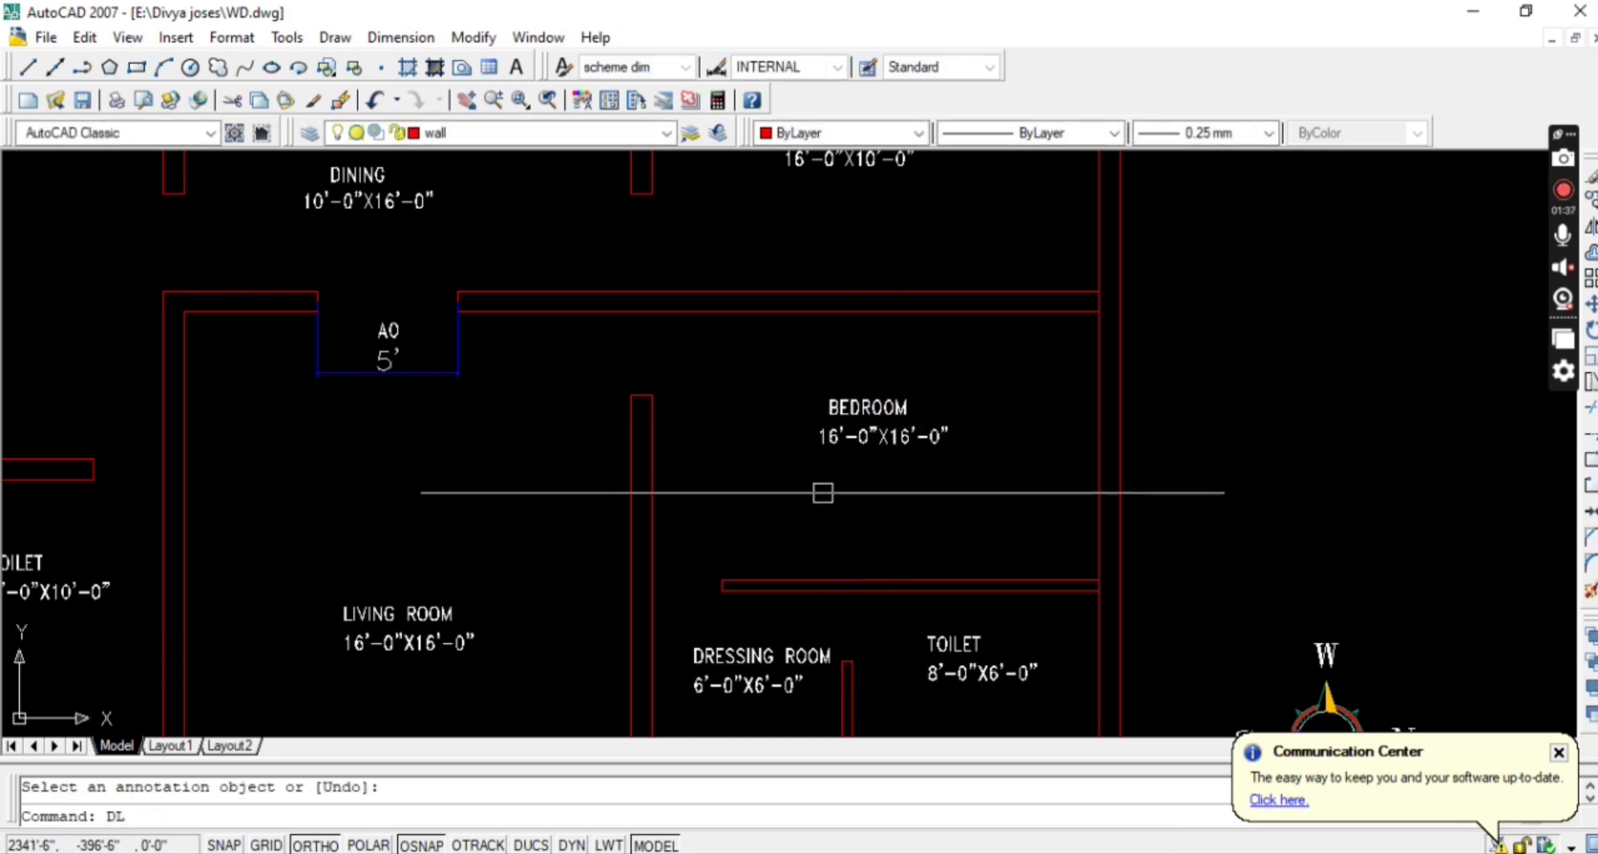
pyautogui.press('Return')
pyautogui.click(652, 513)
pyautogui.click(1095, 516)
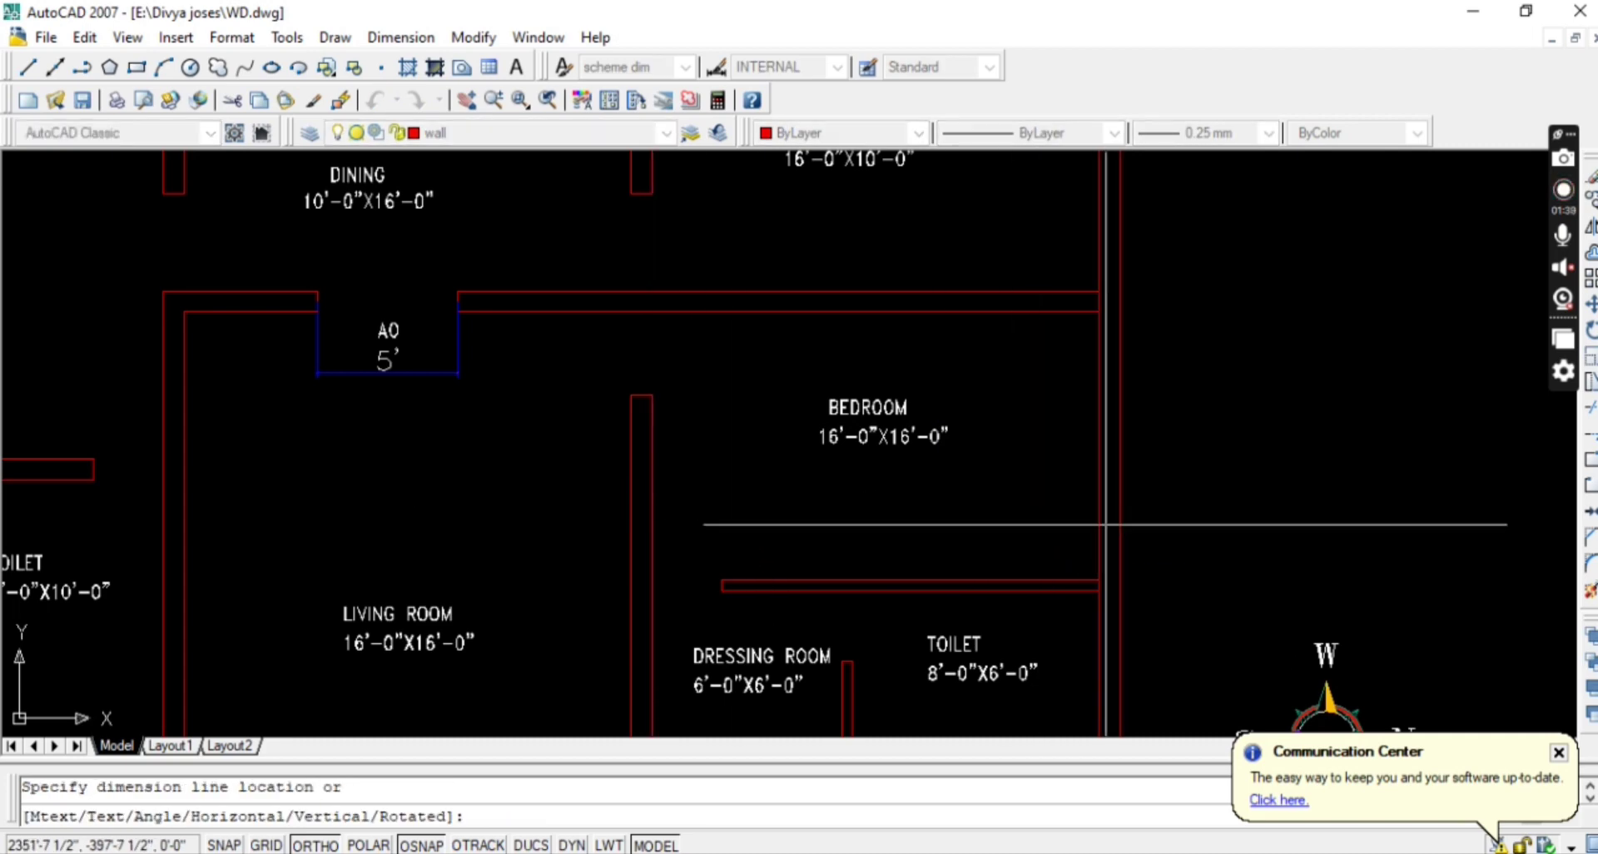
pyautogui.scroll(2, 1070, 533)
pyautogui.press('Escape')
pyautogui.press('Return')
pyautogui.click(945, 616)
pyautogui.press('Escape')
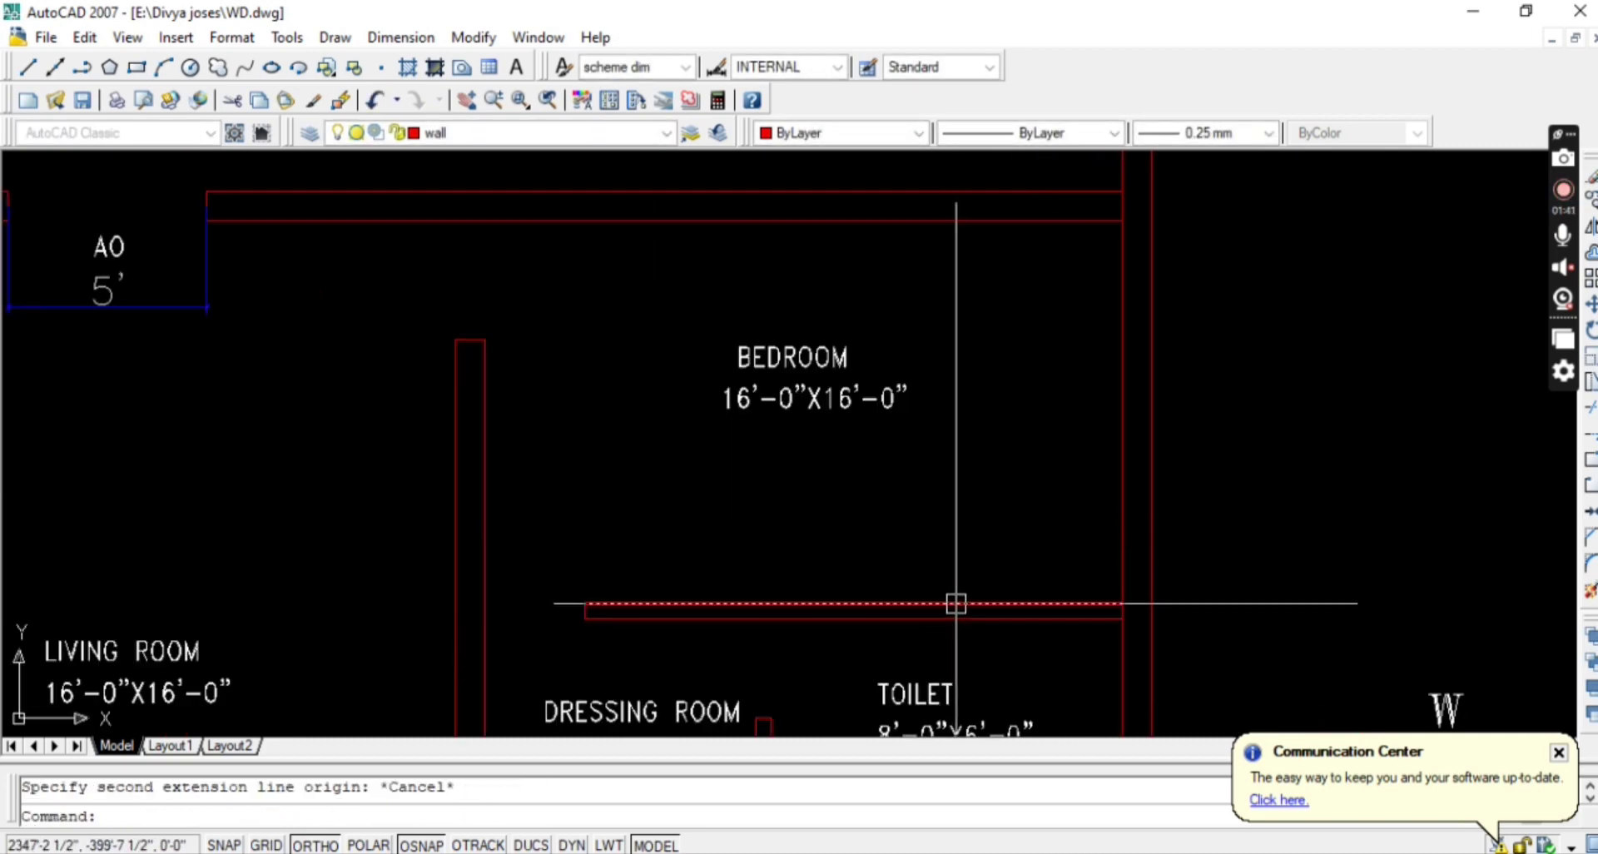
pyautogui.press('Return')
pyautogui.click(956, 604)
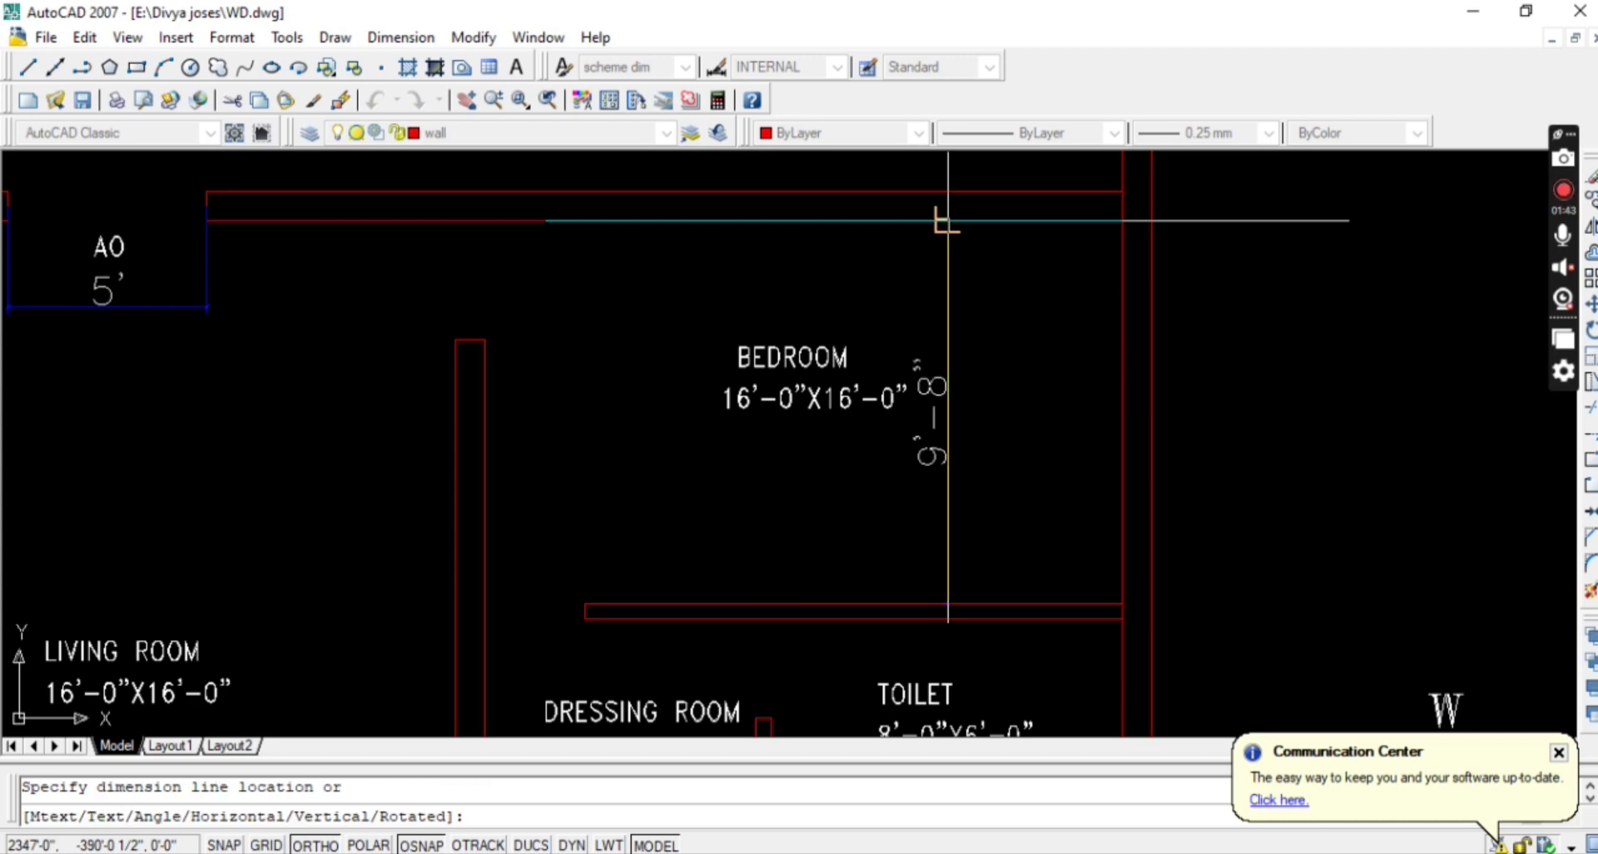
pyautogui.press('Escape')
# Change the new bedroom's size label to 10'-0"X16'-0".
pyautogui.scroll(2, 809, 321)
pyautogui.doubleClick(716, 438)
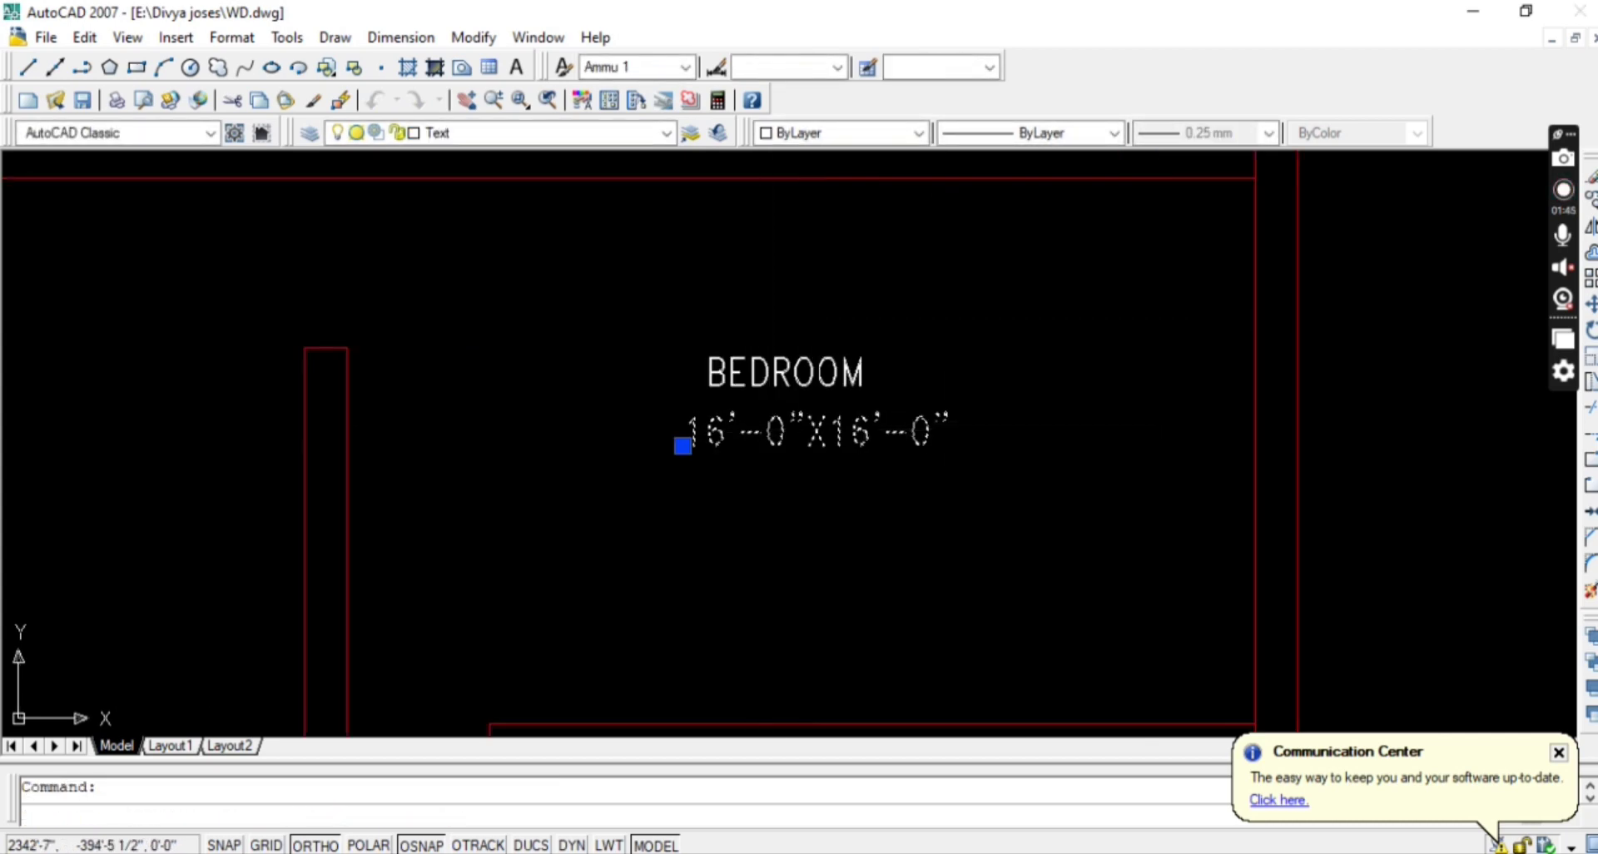
pyautogui.click(720, 438)
pyautogui.press('BackSpace')
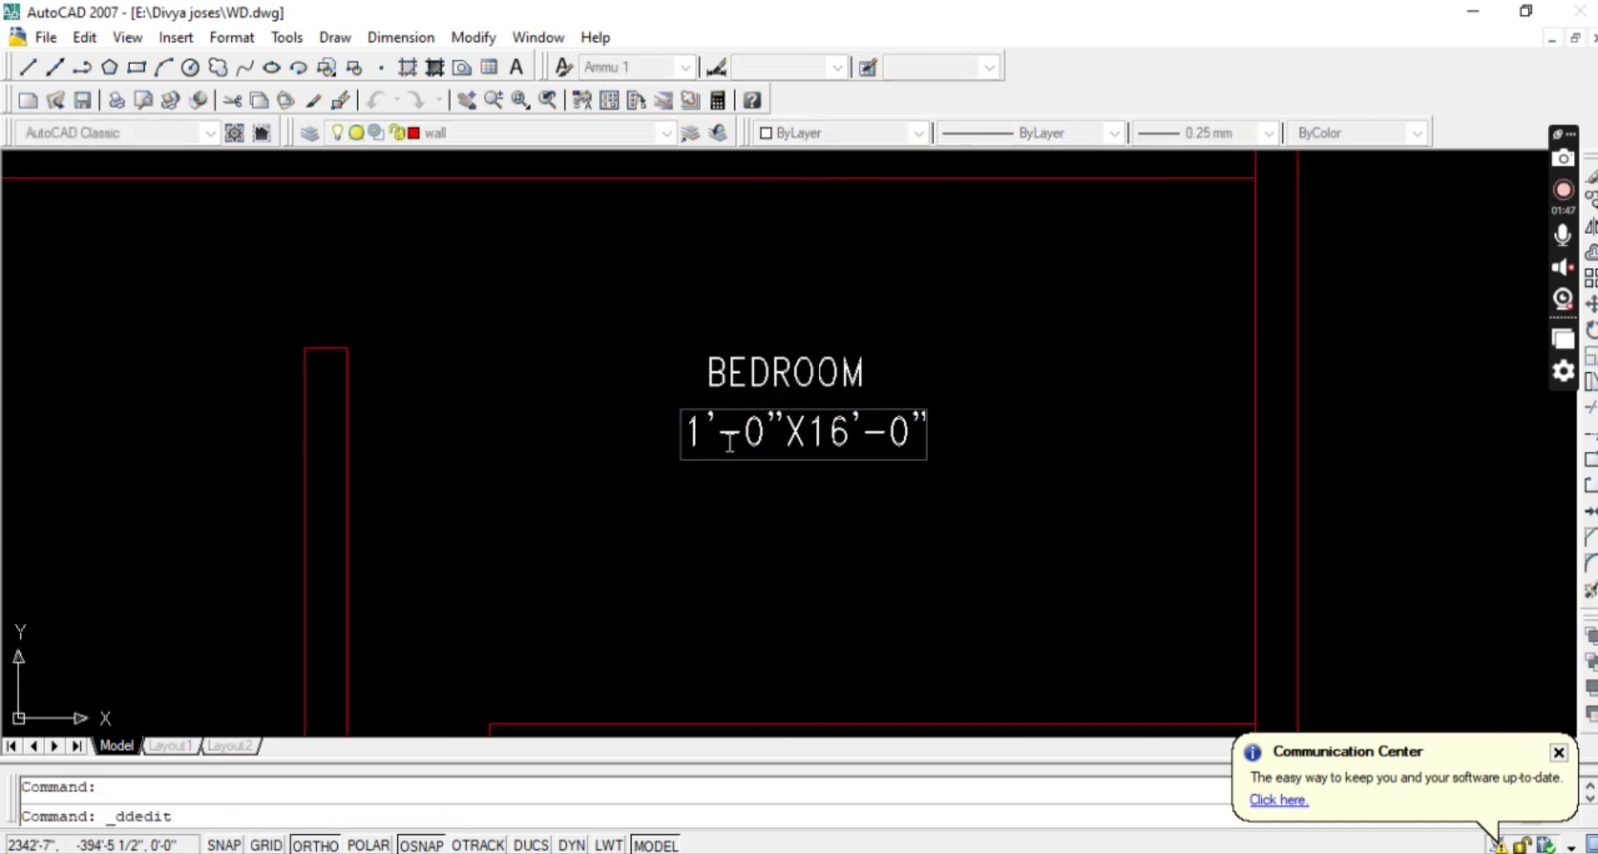
pyautogui.press('Return')
pyautogui.scroll(-3, 916, 527)
pyautogui.moveTo(916, 527); pyautogui.dragTo(1030, 432, button='middle')
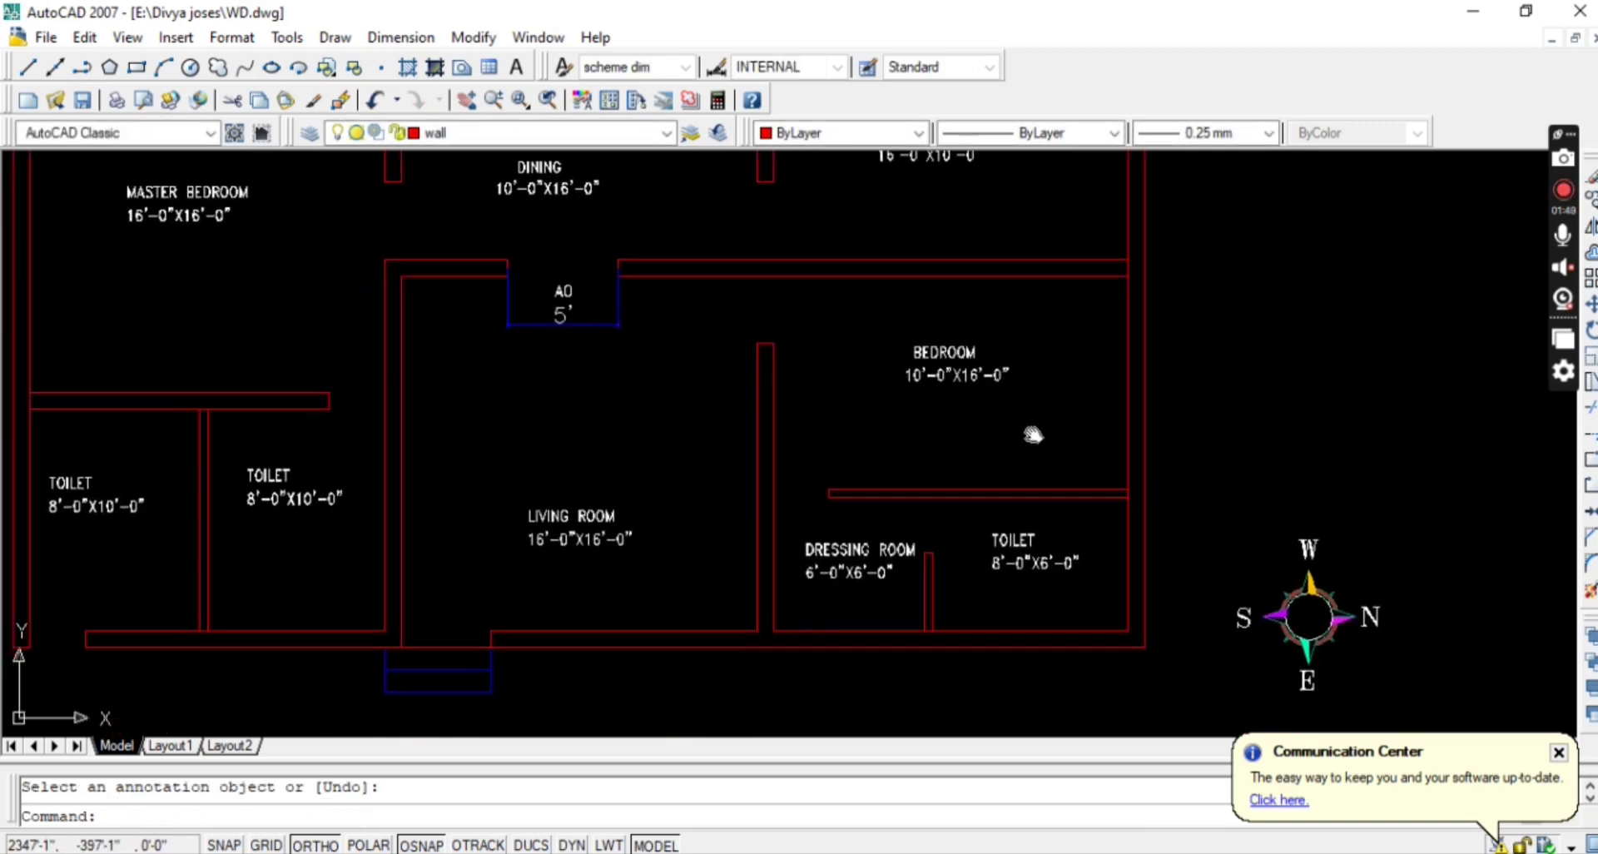
# Correct the new bedroom's size label to 16'-0"X10'-0".
pyautogui.scroll(2, 1030, 432)
pyautogui.scroll(2, 1016, 374)
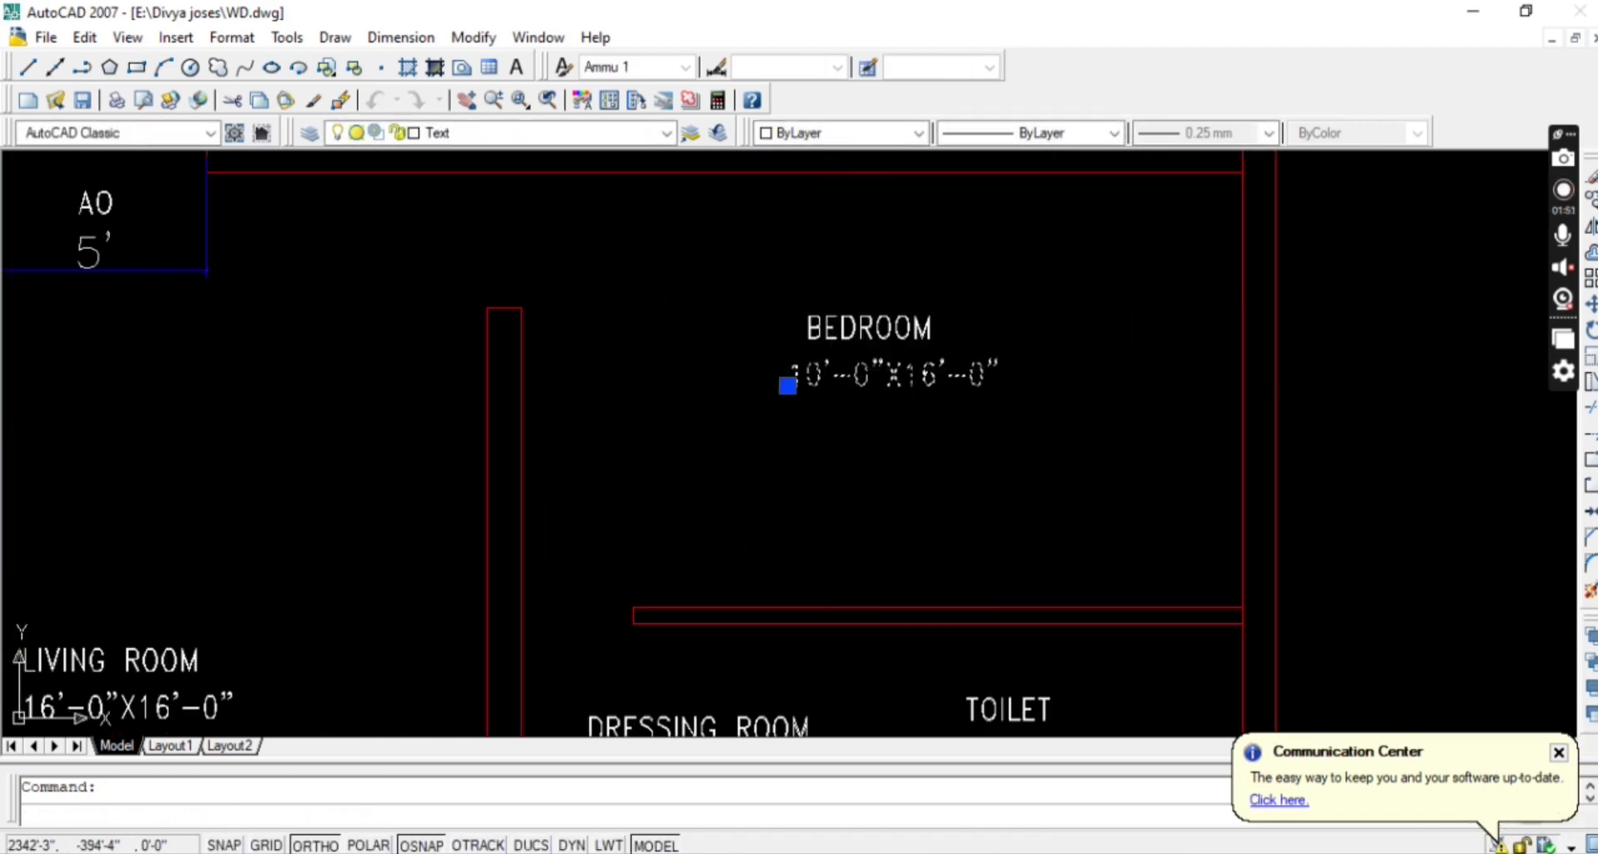
pyautogui.doubleClick(824, 374)
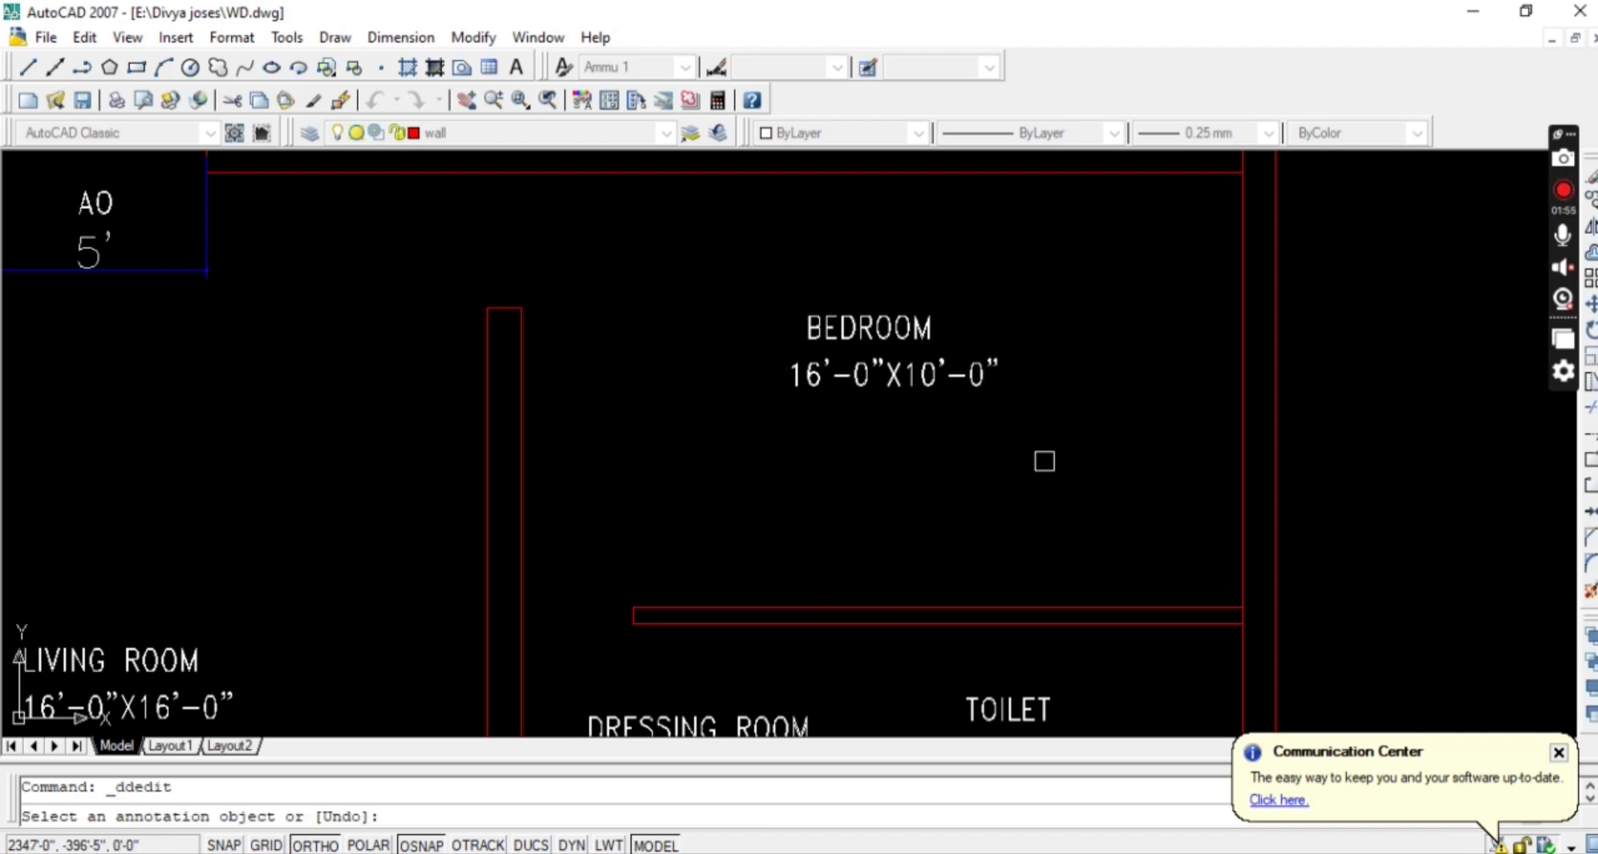
pyautogui.press('Return')
# Offset the outer line of the living room's lower wall 10' downward, beyond the entrance steps.
pyautogui.scroll(-4, 1041, 460)
pyautogui.moveTo(973, 502); pyautogui.dragTo(1071, 516, button='middle')
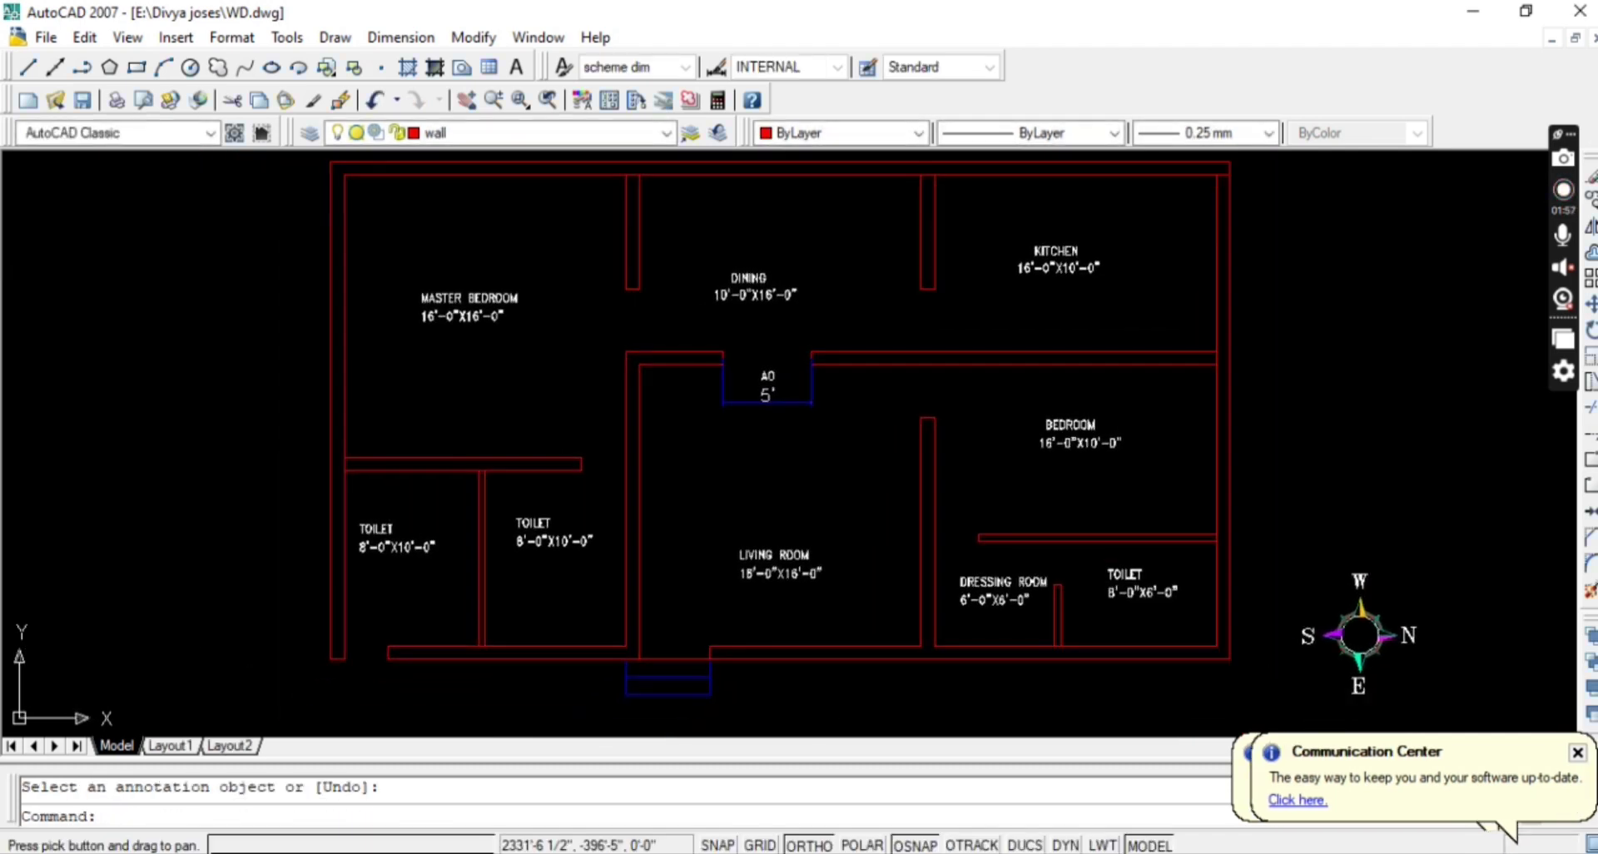
pyautogui.moveTo(857, 482); pyautogui.dragTo(819, 451, button='middle')
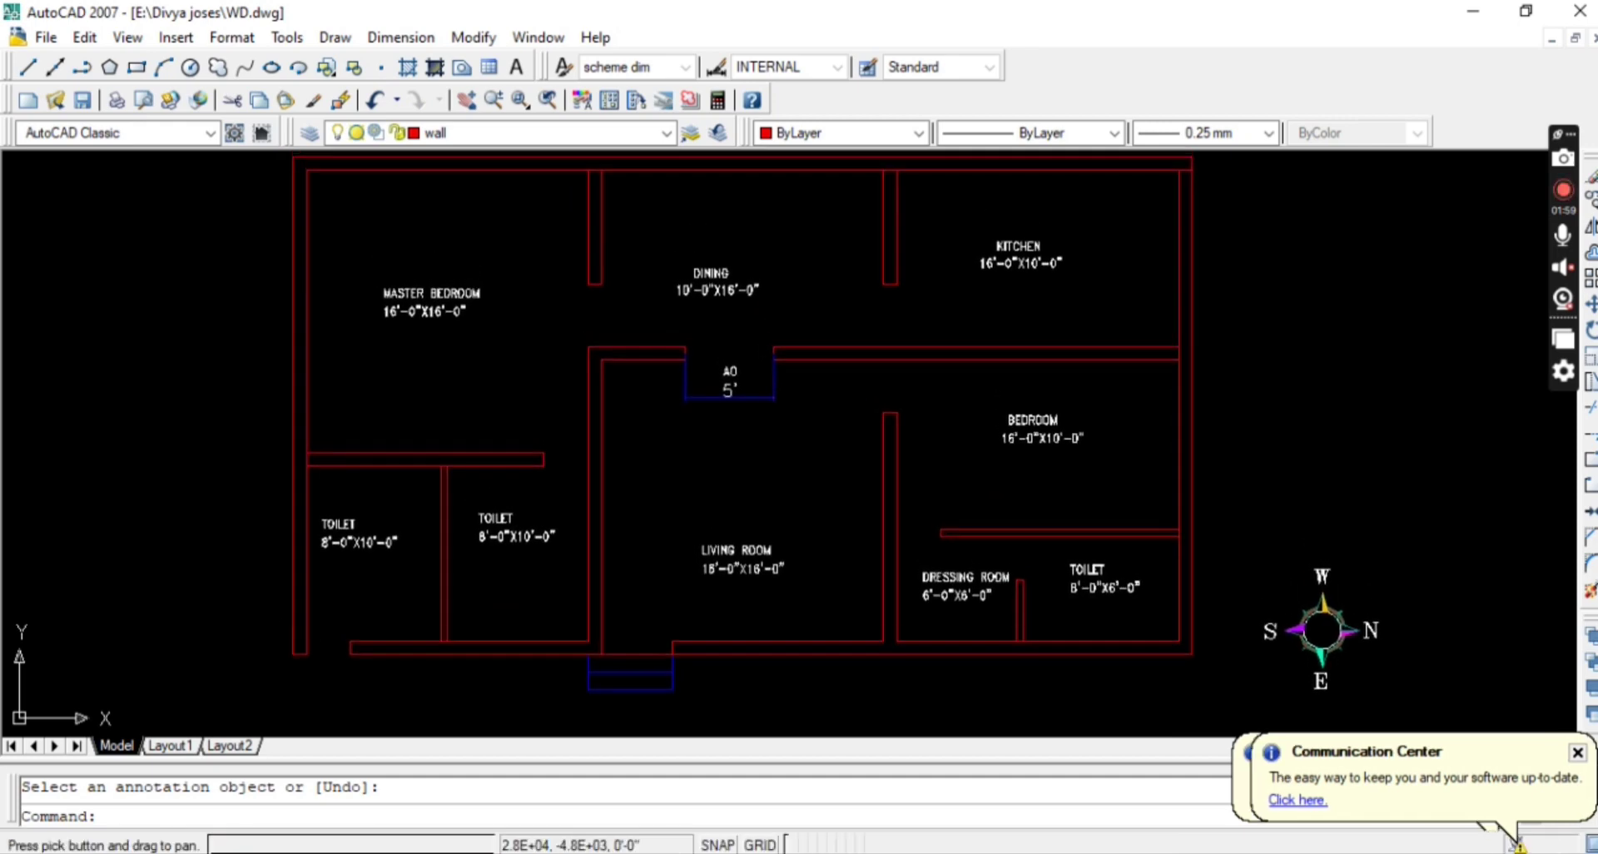
pyautogui.scroll(-3, 724, 552)
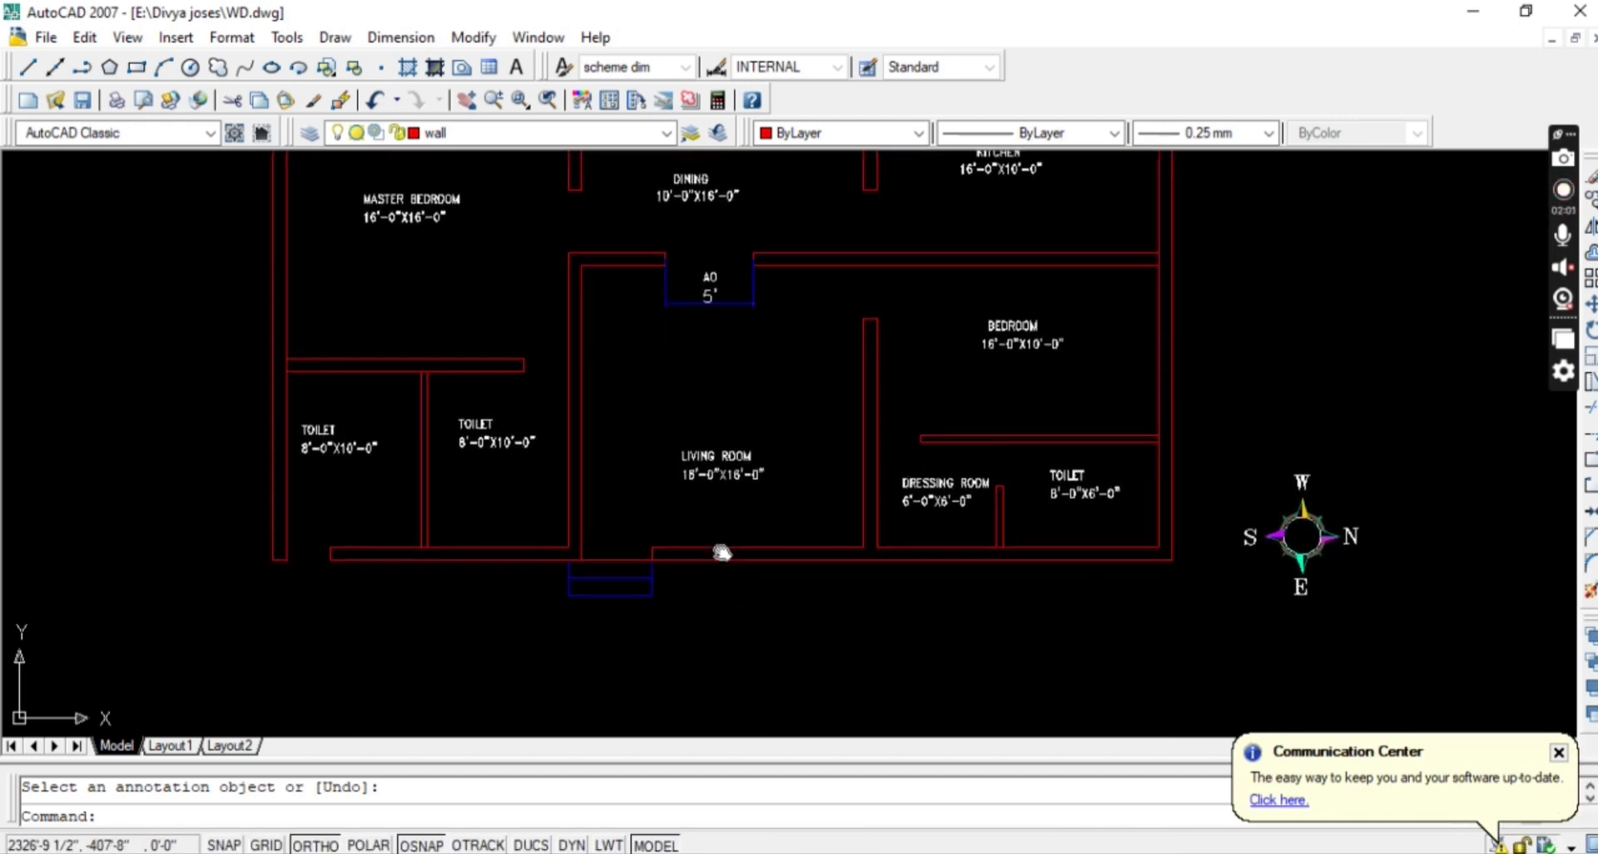
pyautogui.scroll(2, 592, 464)
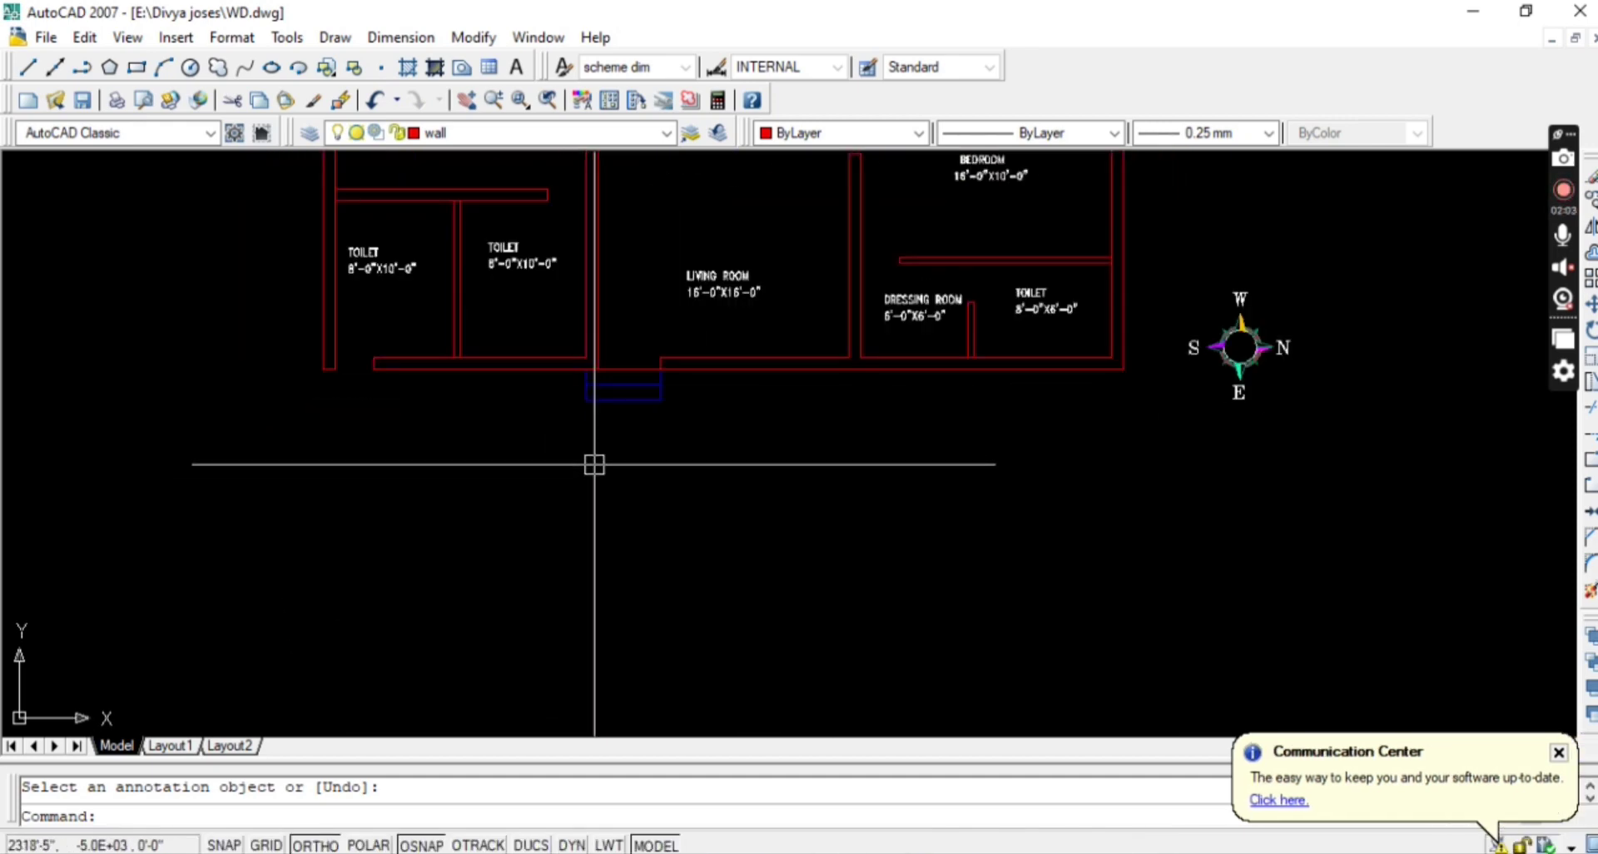
pyautogui.press('o')
pyautogui.press('Return')
pyautogui.write("10'")
pyautogui.press('Return')
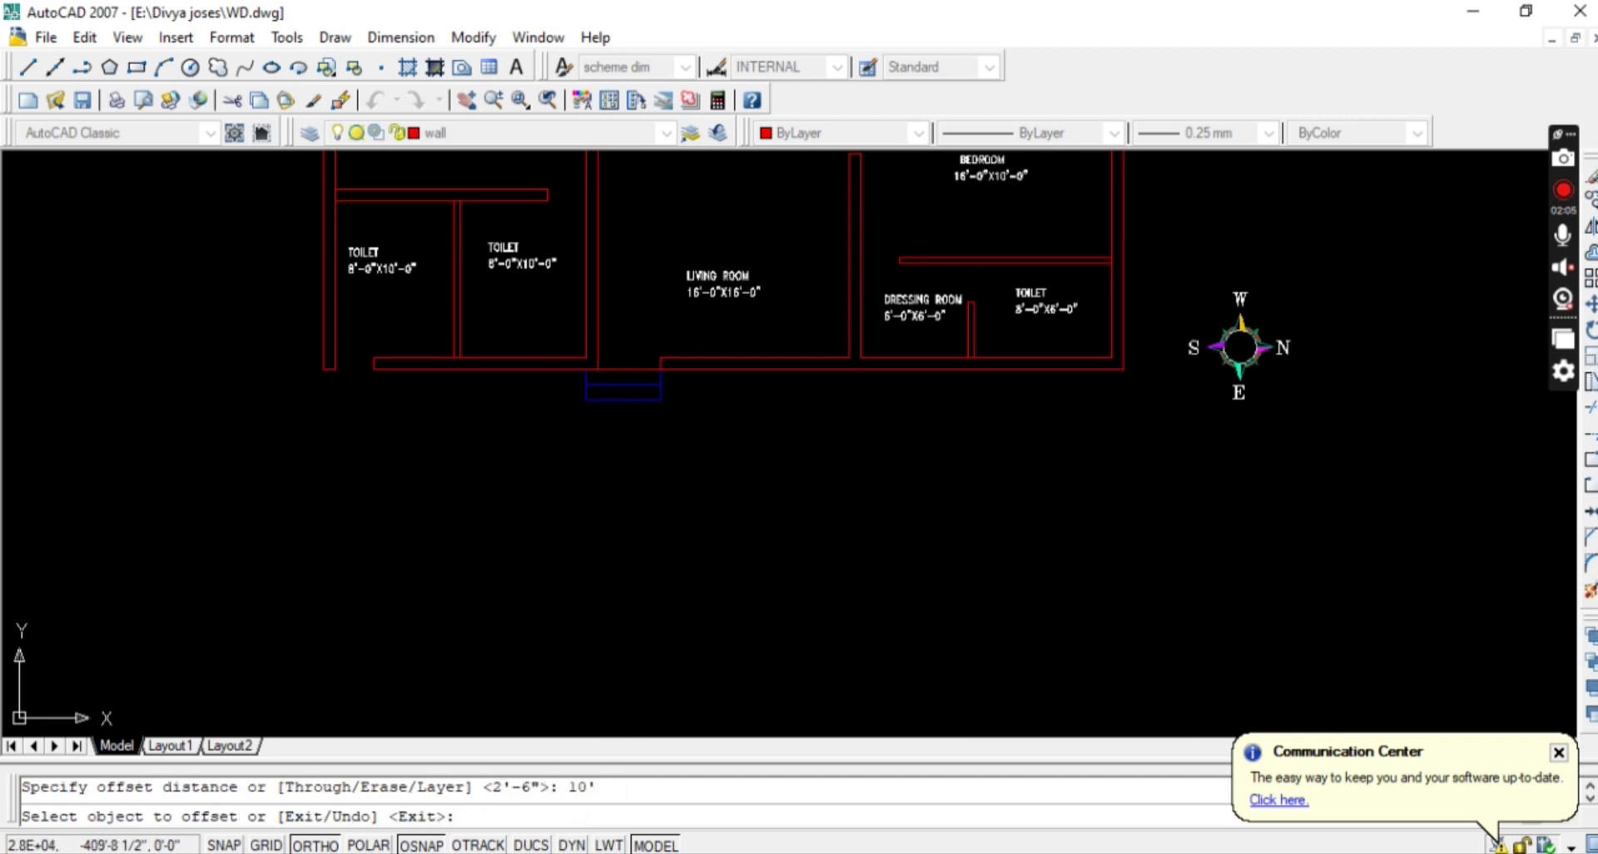
pyautogui.click(722, 376)
pyautogui.press('Escape')
# Fillet the offset line with the outer faces of both side walls to close the area in front of the house.
pyautogui.write('f')
pyautogui.press('Return')
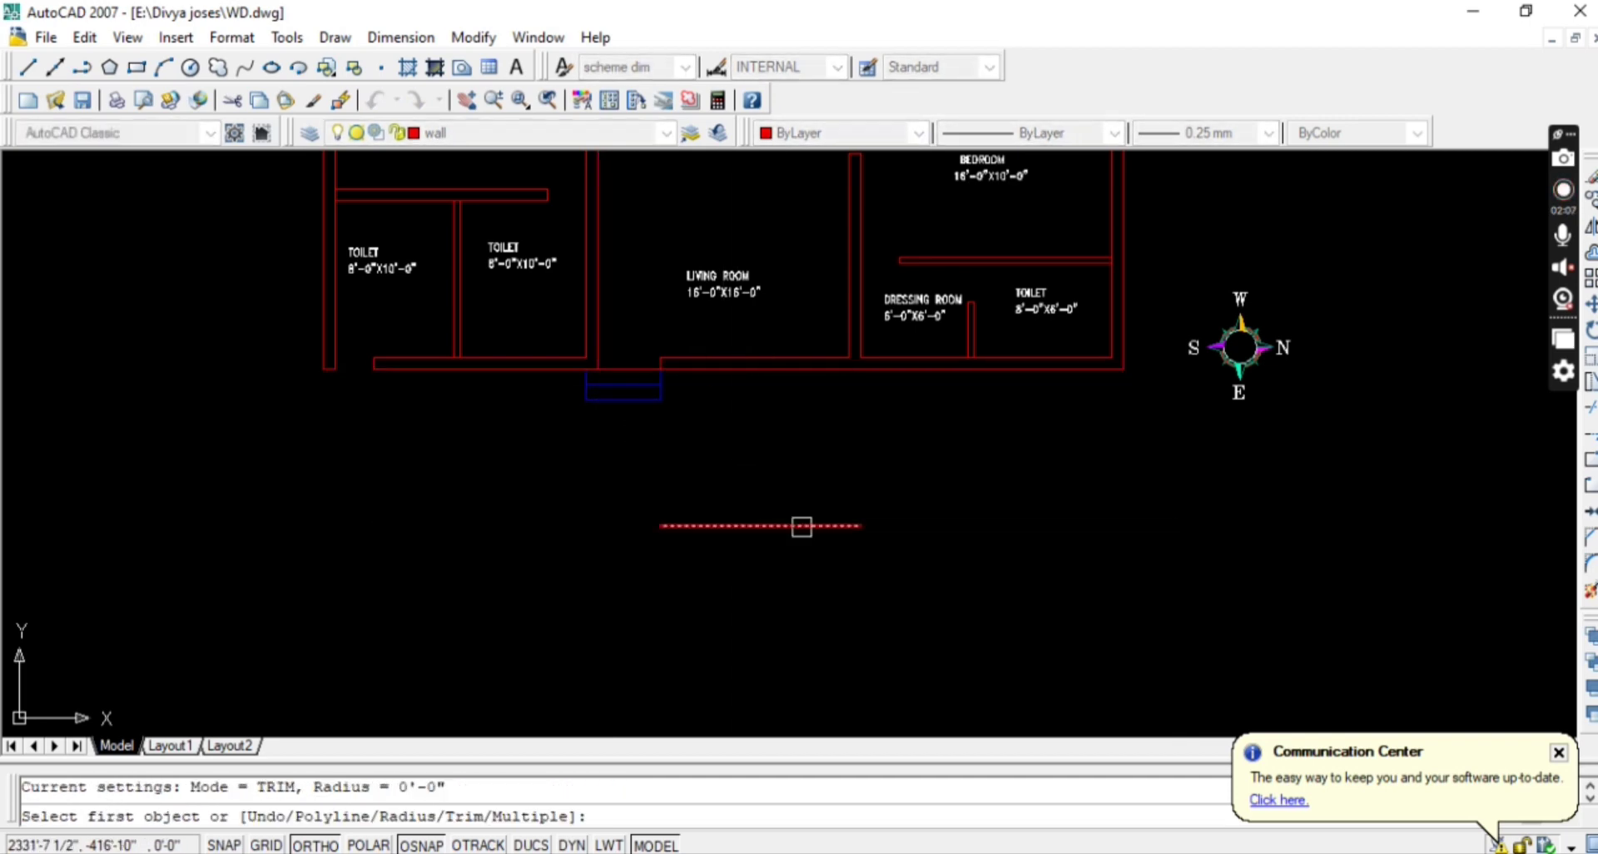
pyautogui.click(802, 525)
pyautogui.click(1124, 321)
pyautogui.press('Escape')
pyautogui.press('Return')
pyautogui.click(692, 524)
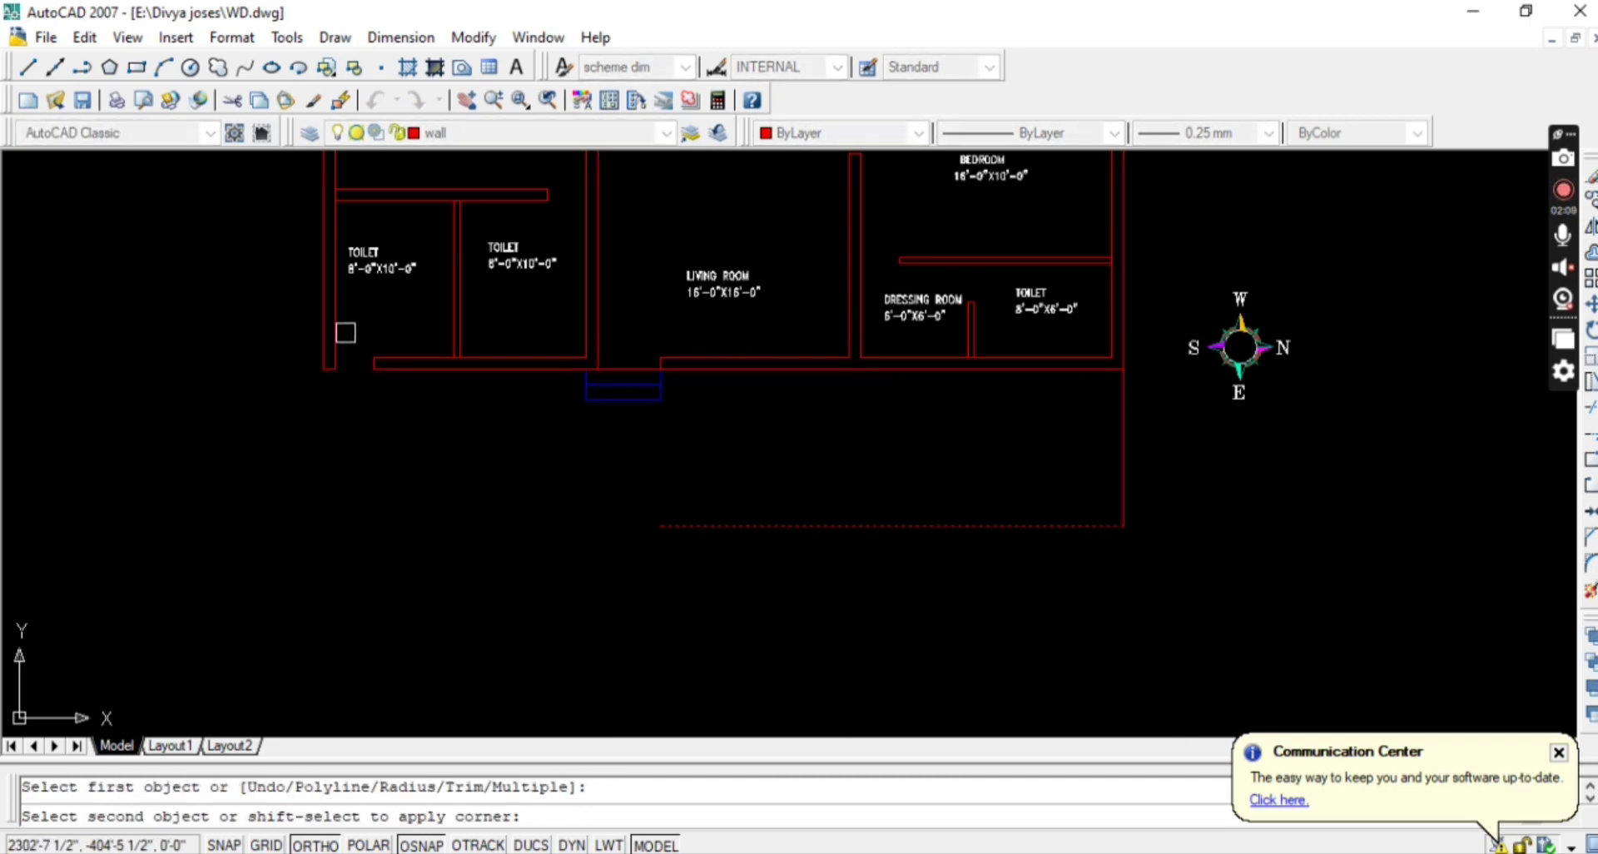
pyautogui.click(314, 327)
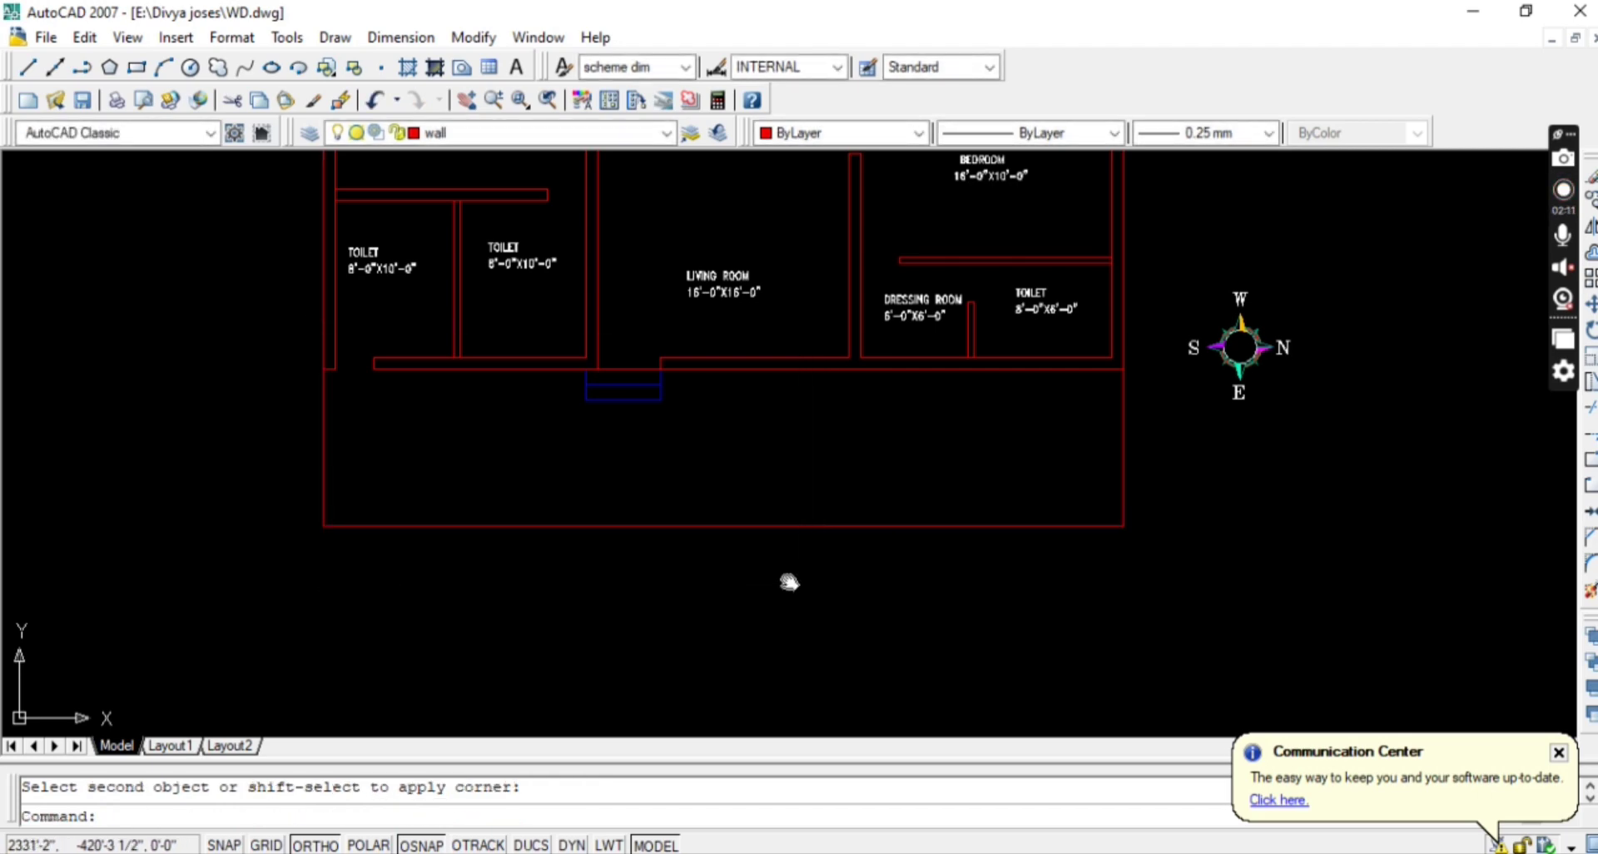
# Try offsetting the front area's lower and side boundary lines 9" inward.
pyautogui.moveTo(789, 583)
pyautogui.mouseDown(button='middle')
pyautogui.moveTo(745, 571)
pyautogui.moveTo(748, 624)
pyautogui.mouseUp(button='middle')
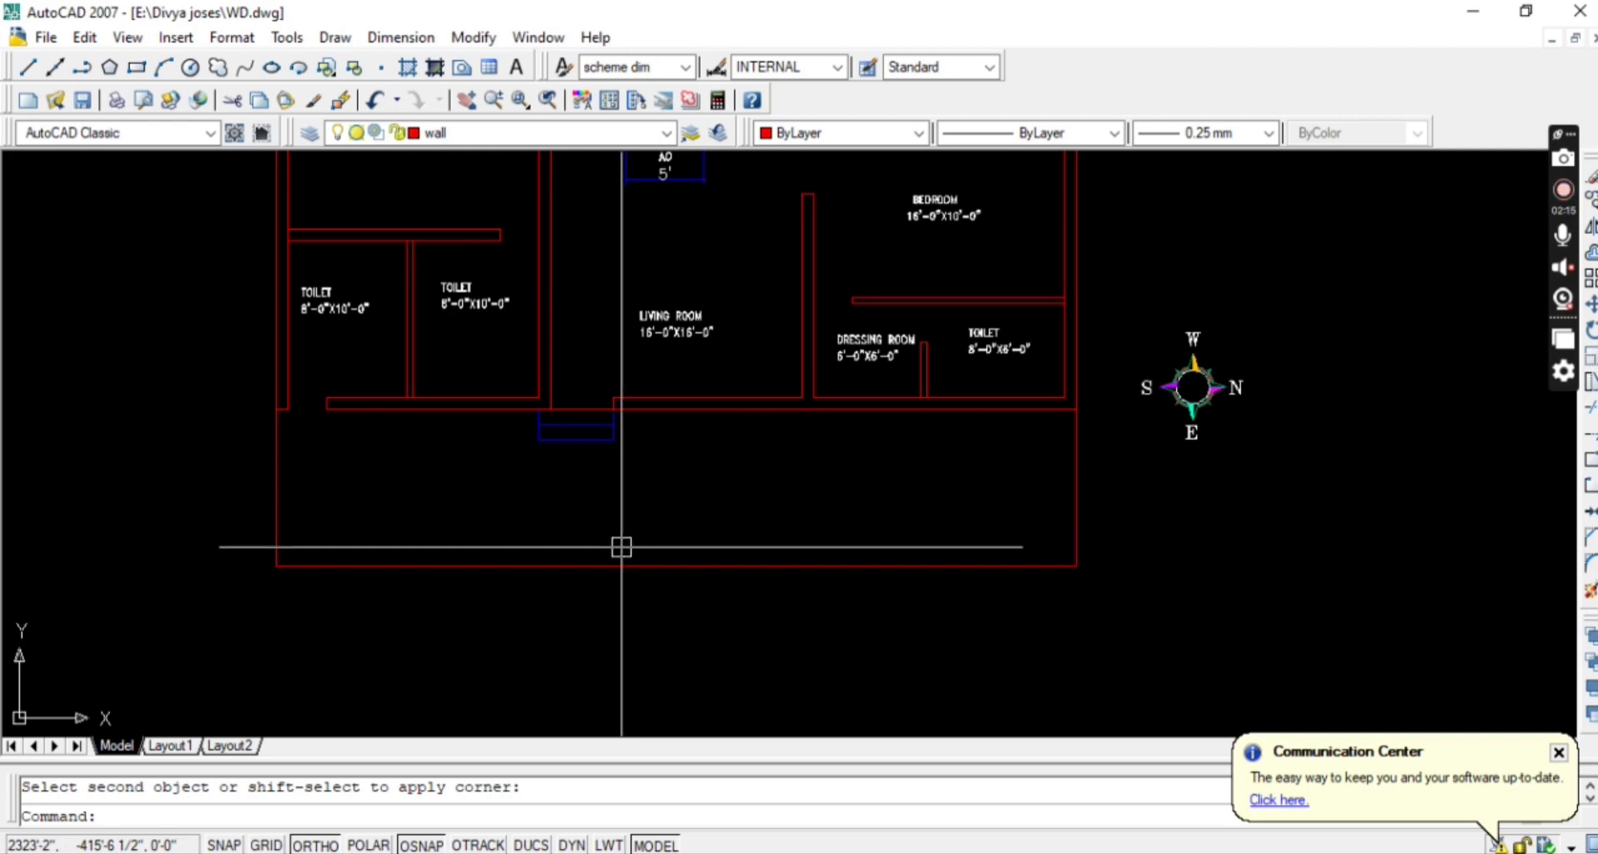
pyautogui.write('o')
pyautogui.press('Return')
pyautogui.write('9')
pyautogui.press('Return')
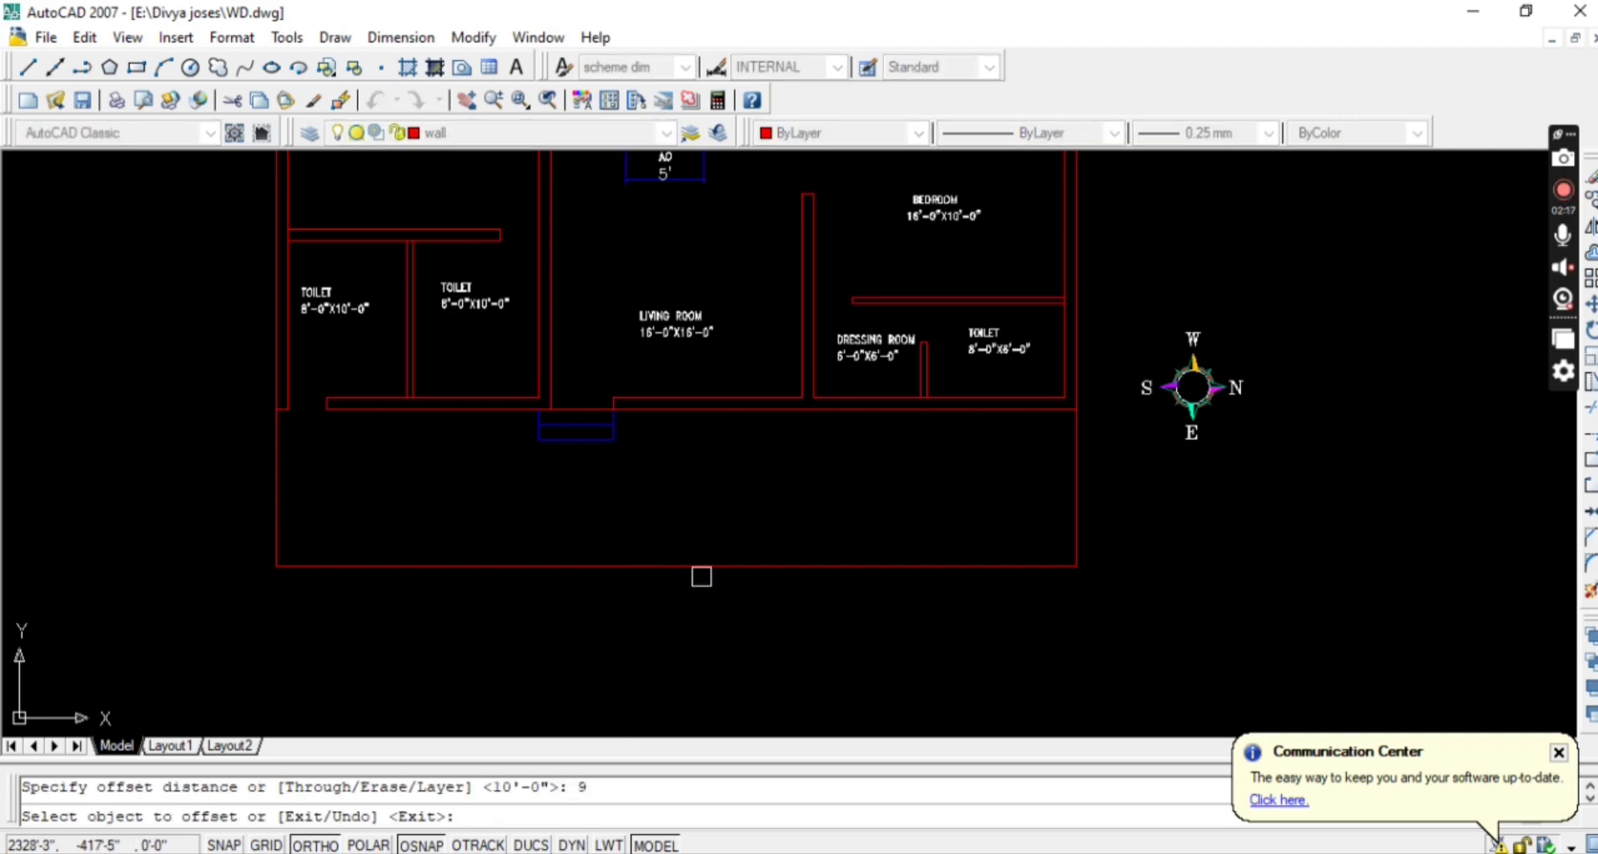
pyautogui.click(713, 572)
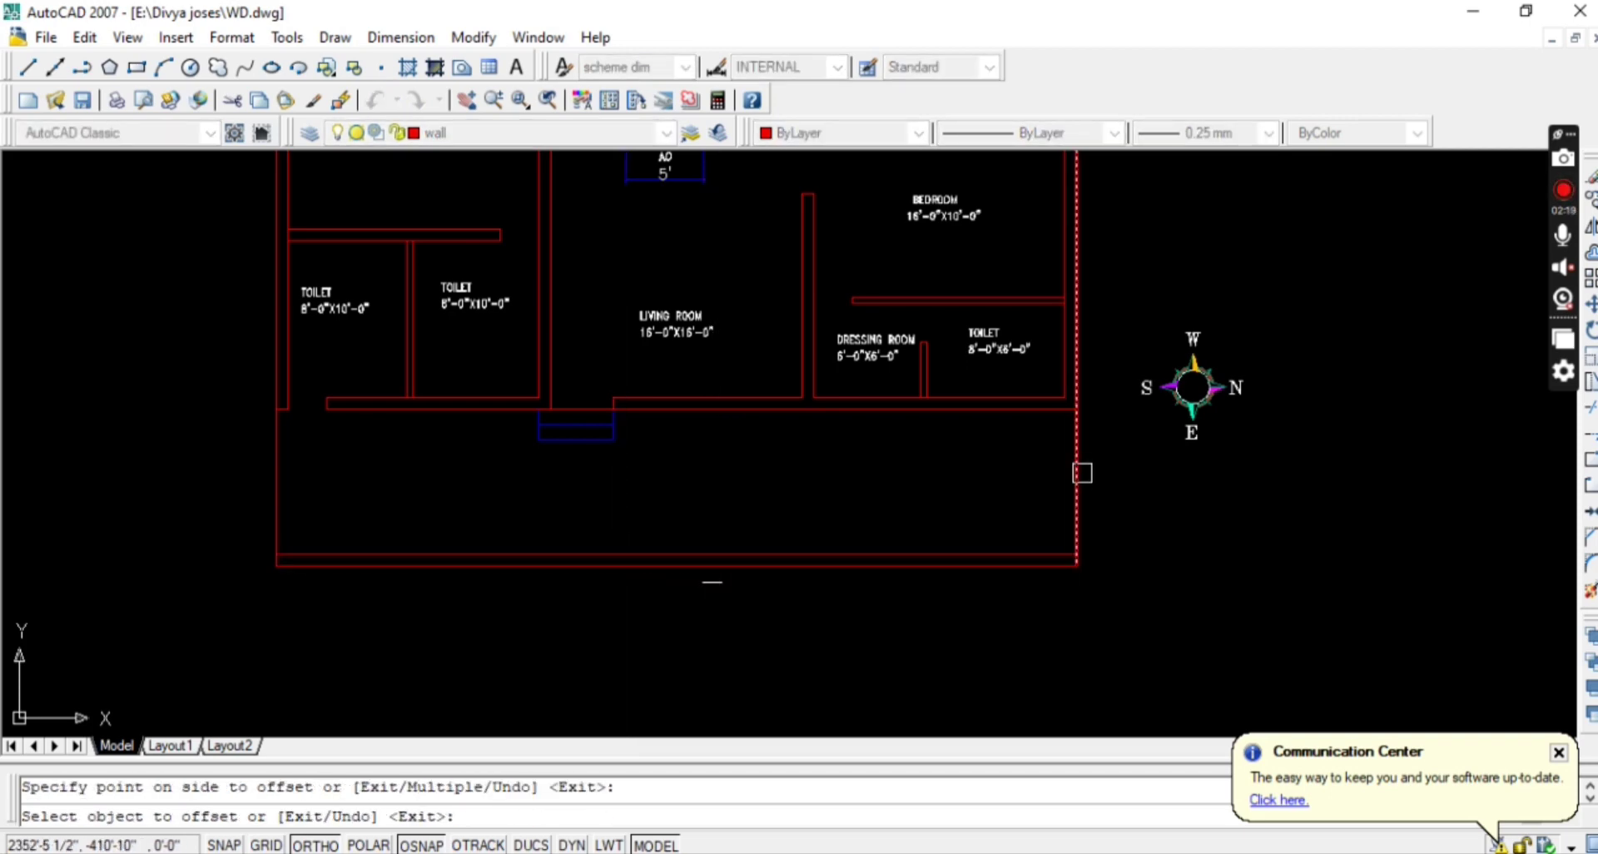
pyautogui.click(1057, 481)
pyautogui.click(277, 491)
pyautogui.click(308, 485)
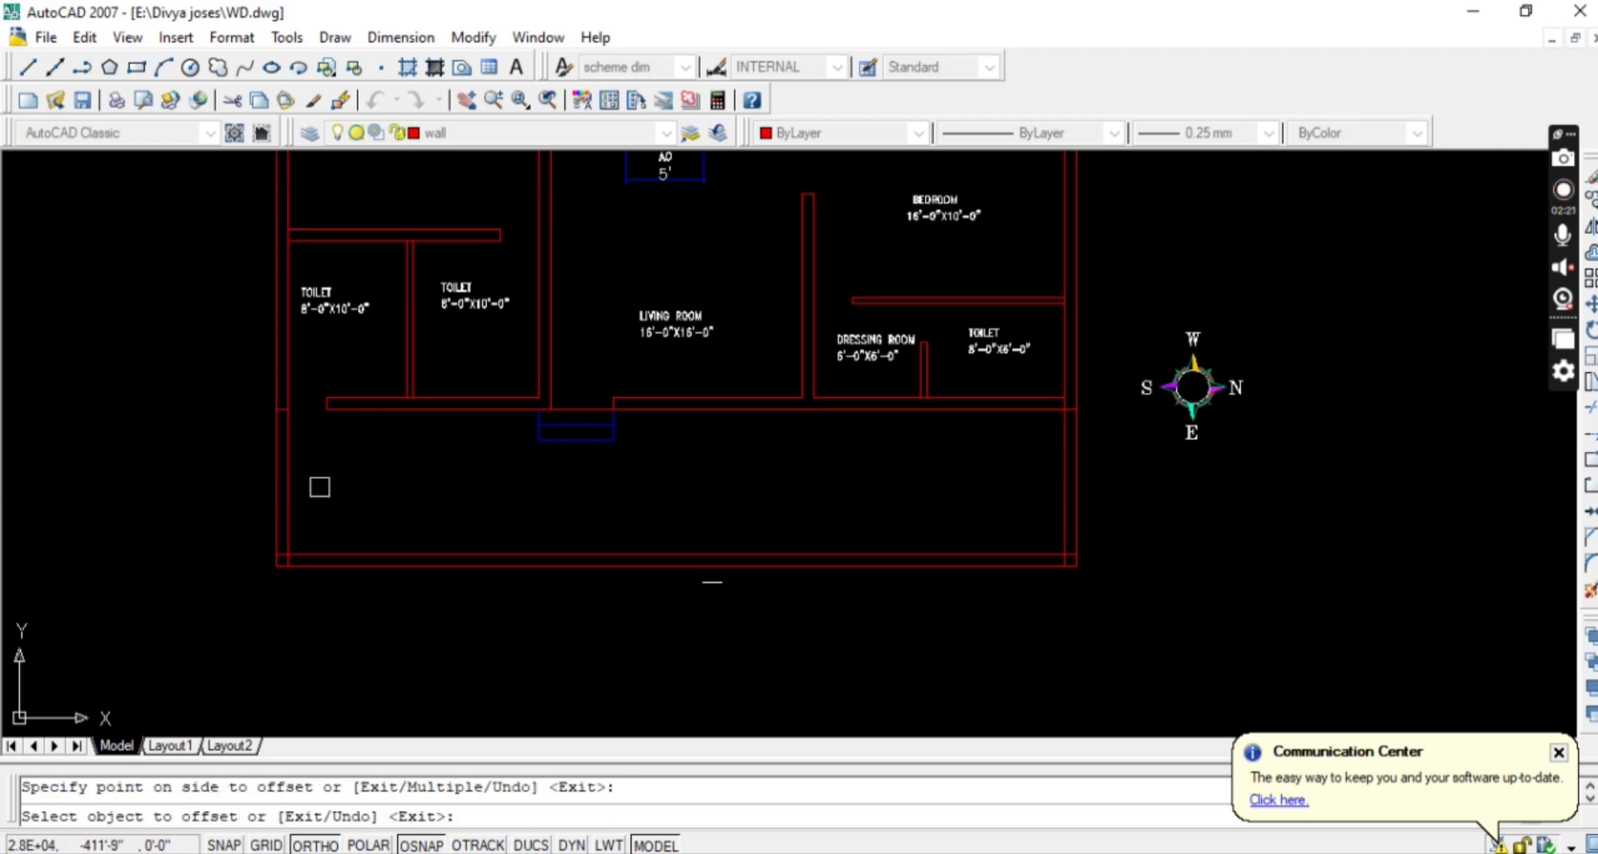
pyautogui.press('Escape')
pyautogui.hotkey('ctrl', 'z')
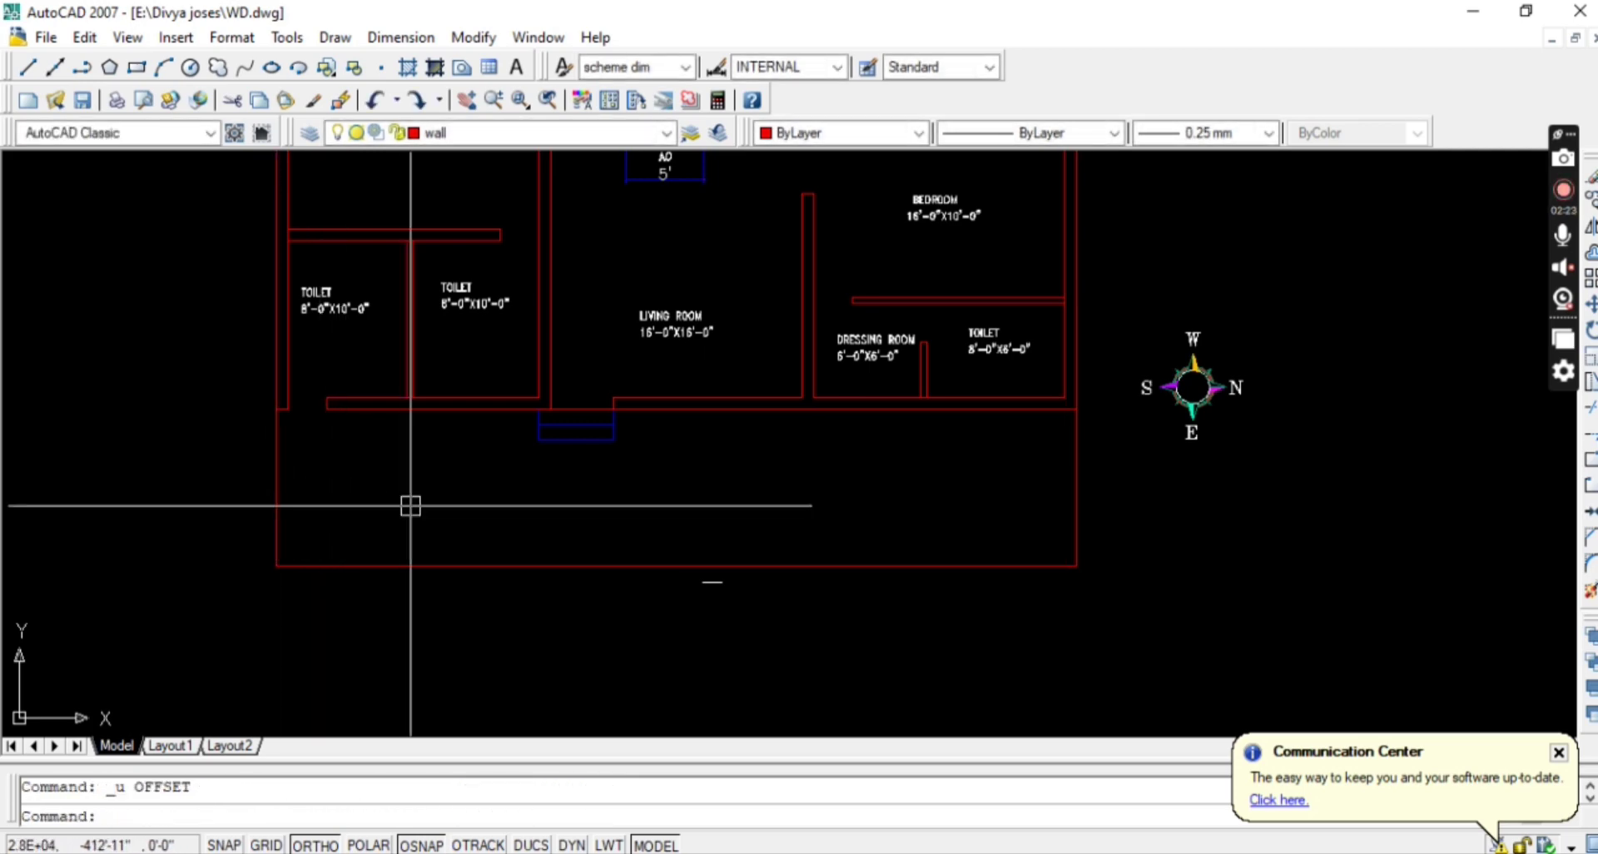
# Move the lower boundary line of the front area 9" downward.
pyautogui.click(807, 559)
pyautogui.write('m')
pyautogui.press('Return')
pyautogui.click(840, 511)
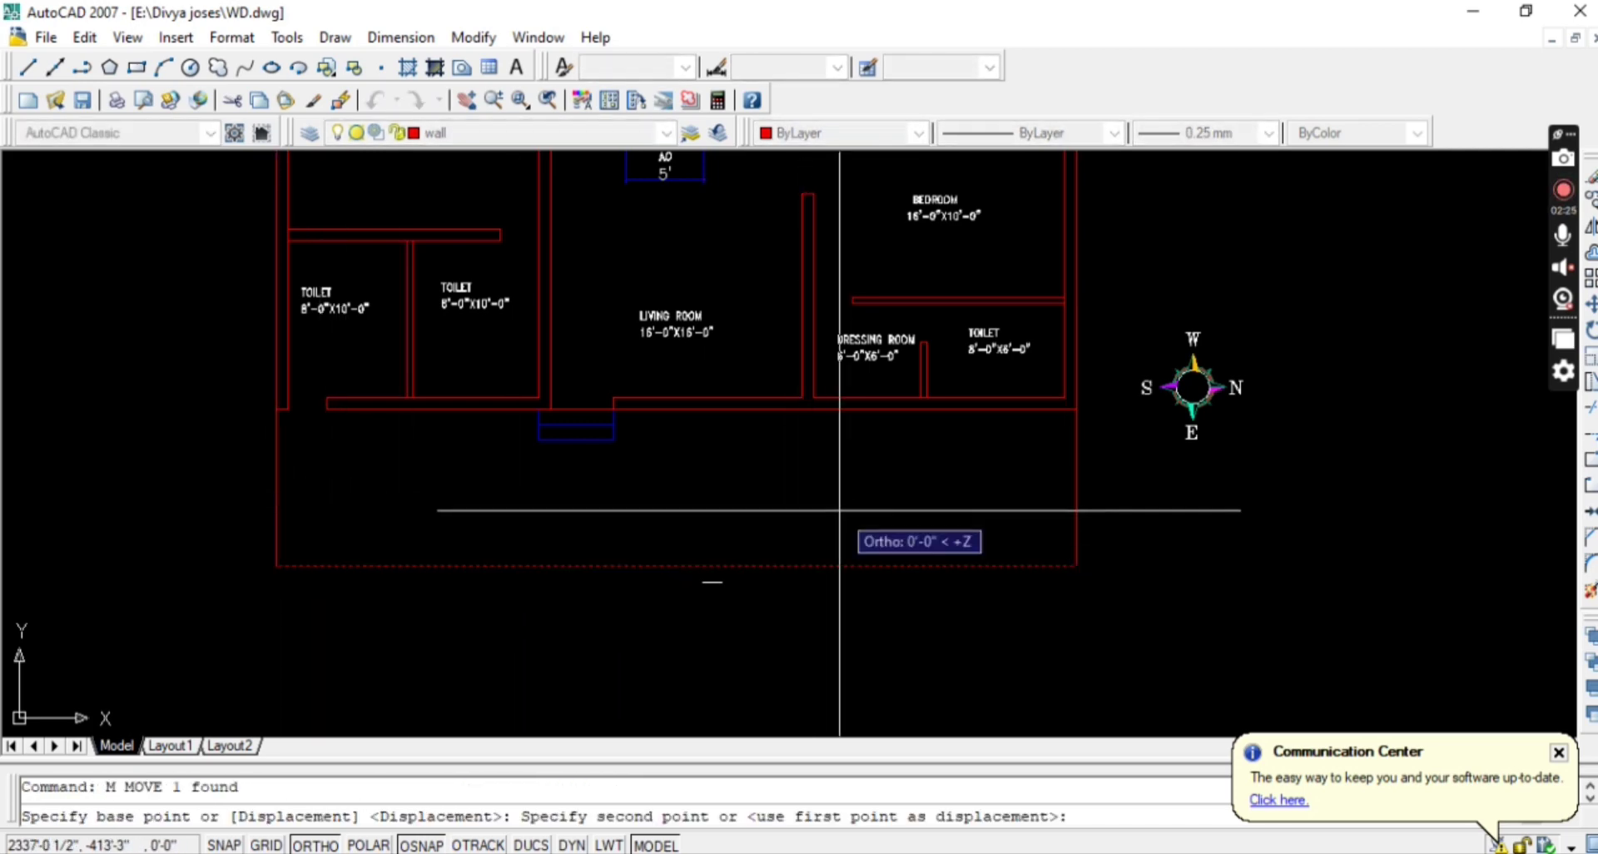
pyautogui.write('9')
pyautogui.press('Return')
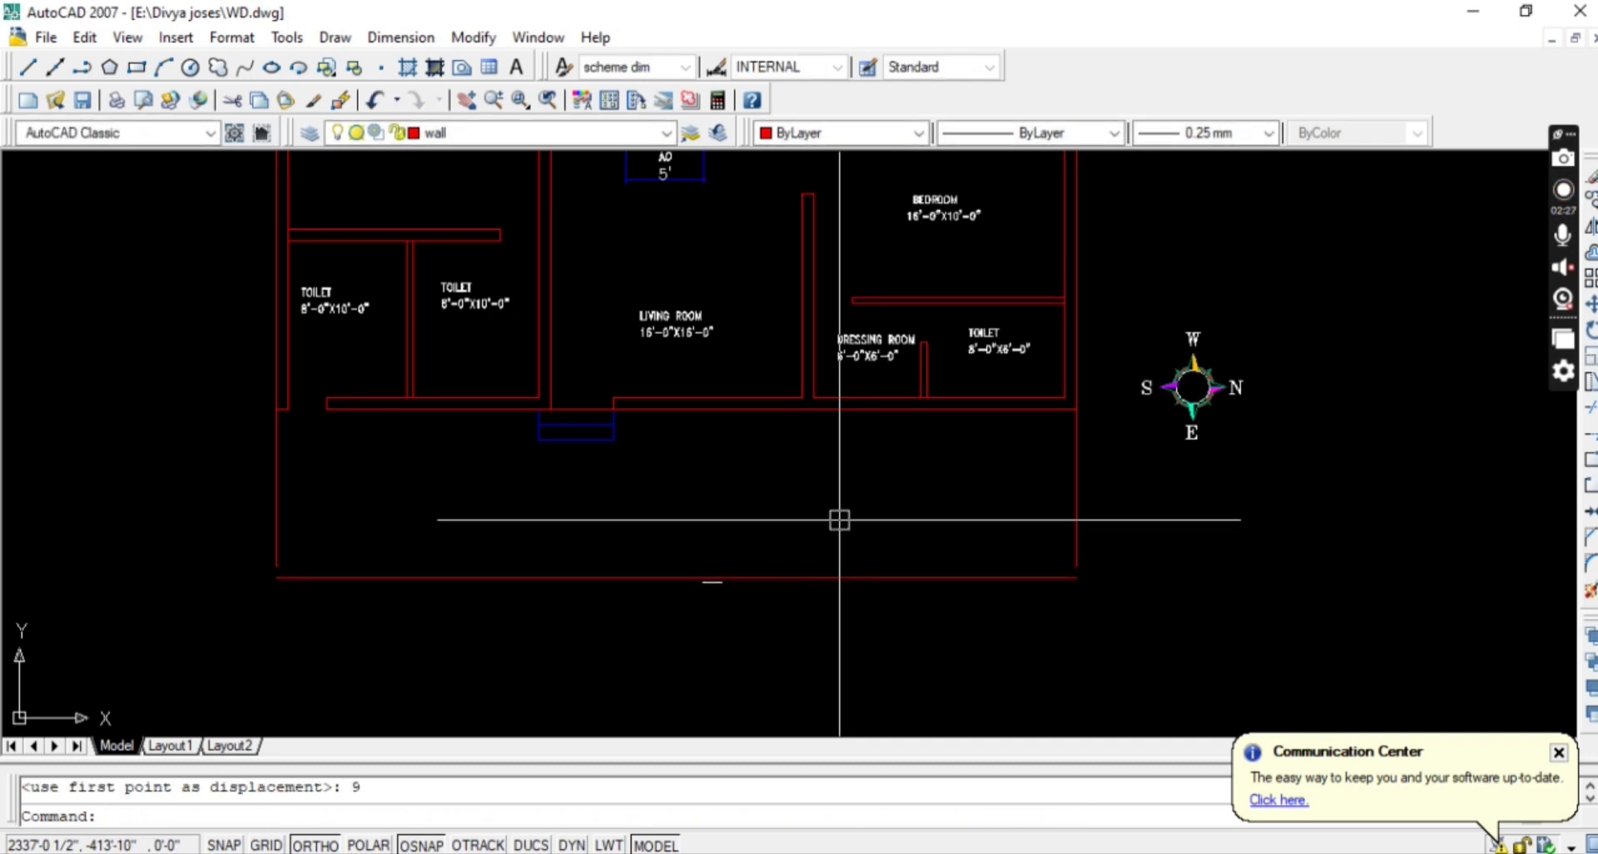
# Fillet the moved boundary line with the outer faces of both side walls to close the corners.
pyautogui.write('f')
pyautogui.press('Return')
pyautogui.click(938, 580)
pyautogui.click(1068, 510)
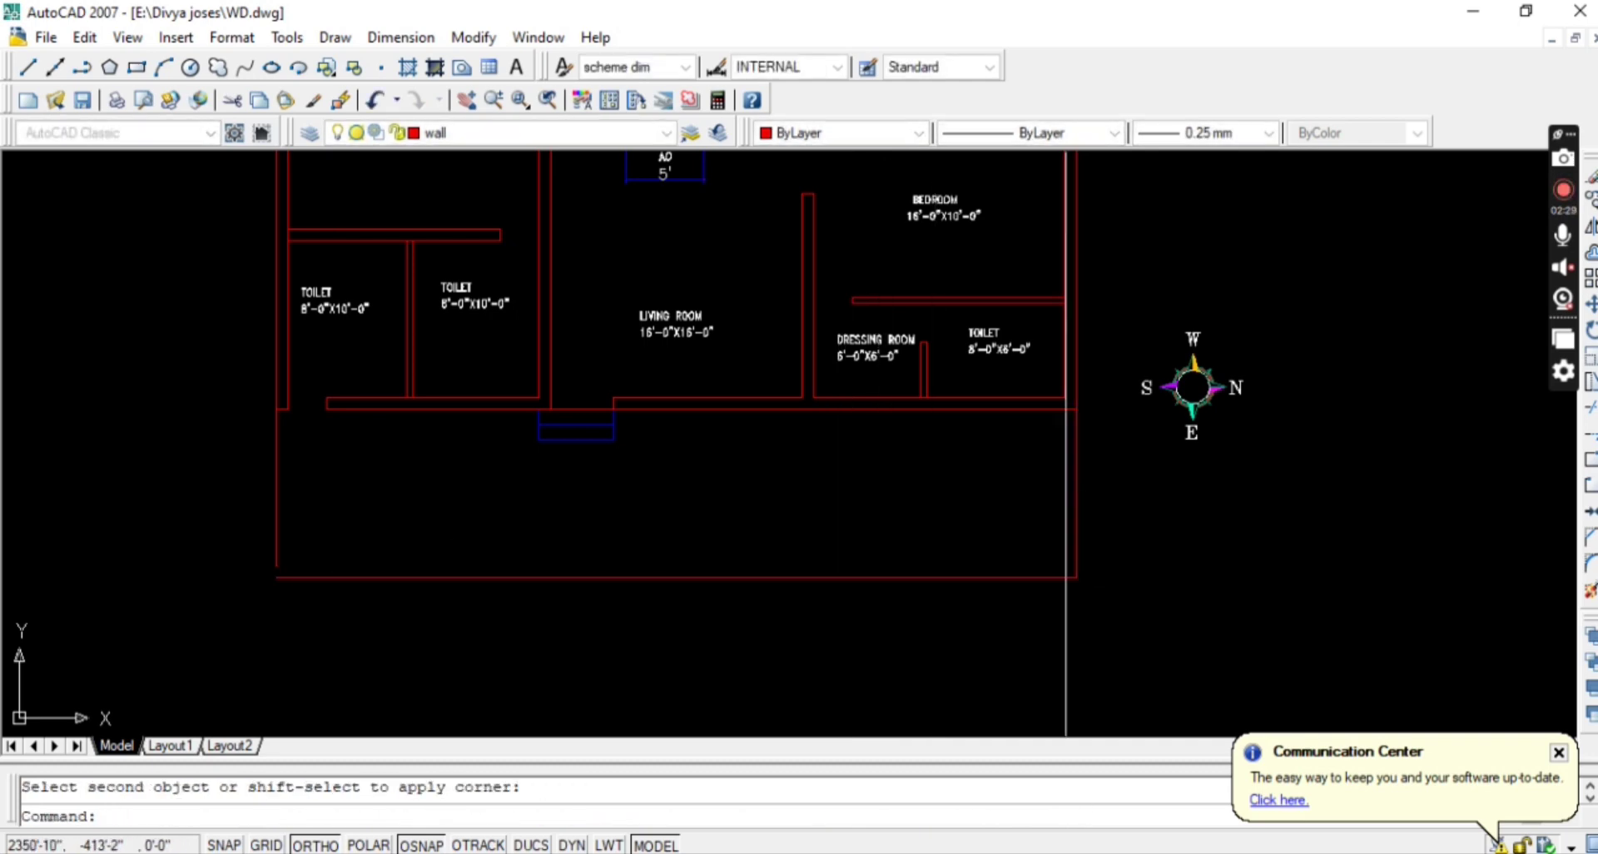
pyautogui.press('Return')
pyautogui.click(385, 576)
pyautogui.press('Escape')
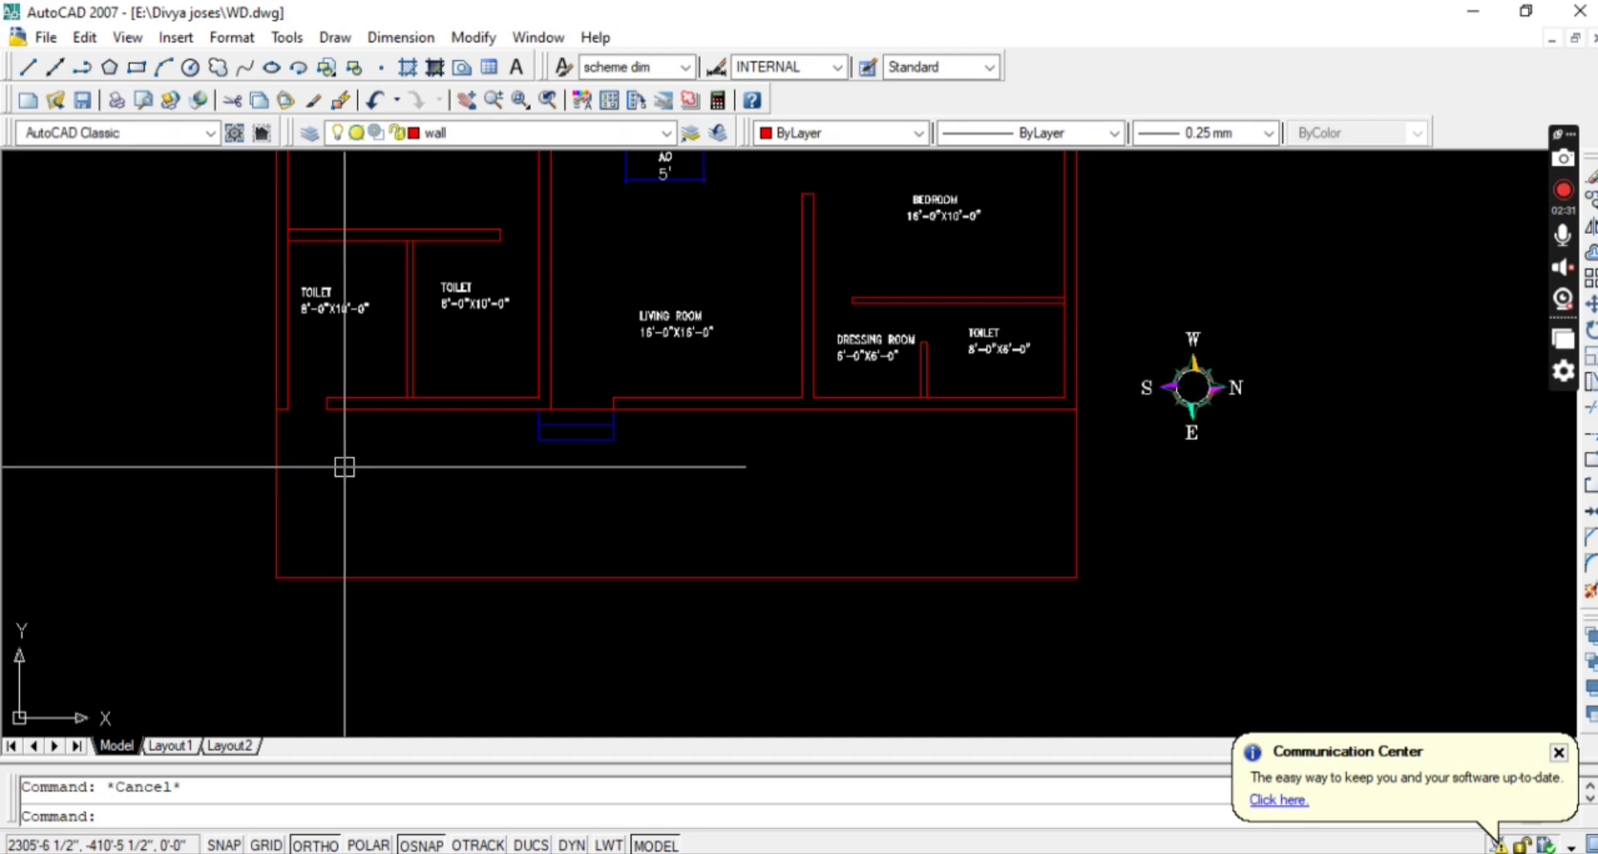
# Offset the lower boundary line 9" upward to form the inner face of the front wall.
pyautogui.write('o')
pyautogui.press('Return')
pyautogui.write('9')
pyautogui.press('Return')
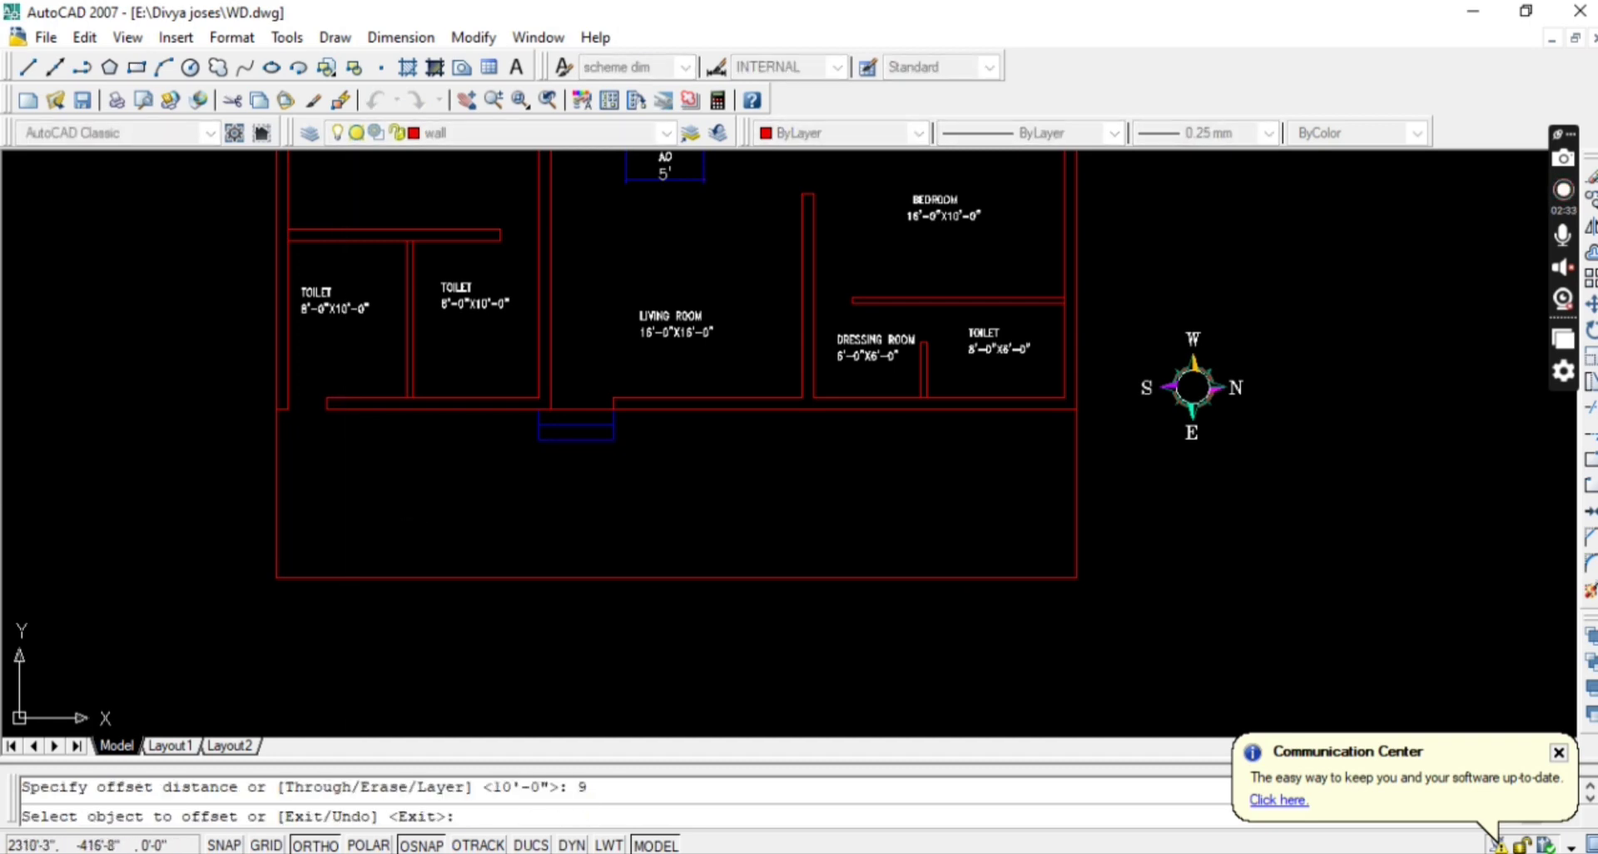
pyautogui.click(397, 577)
pyautogui.click(396, 528)
pyautogui.press('Escape')
# Fillet the front wall's inner line with the inner faces of both side walls.
pyautogui.write('f')
pyautogui.press('Return')
pyautogui.click(287, 382)
pyautogui.click(355, 566)
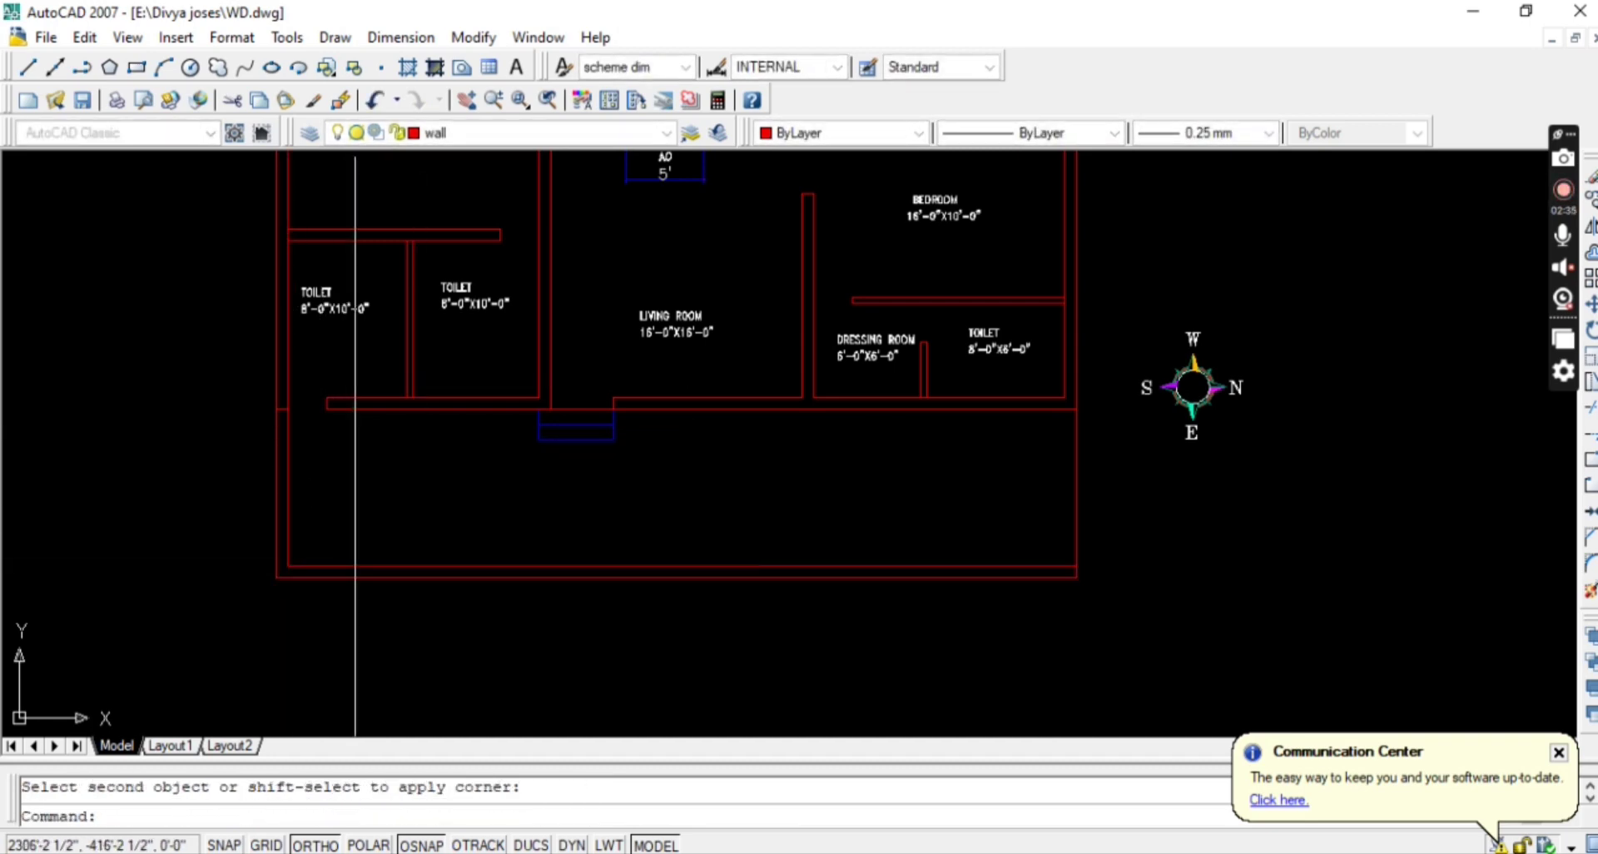
pyautogui.press('Return')
pyautogui.click(1076, 406)
pyautogui.click(998, 560)
pyautogui.press('Escape')
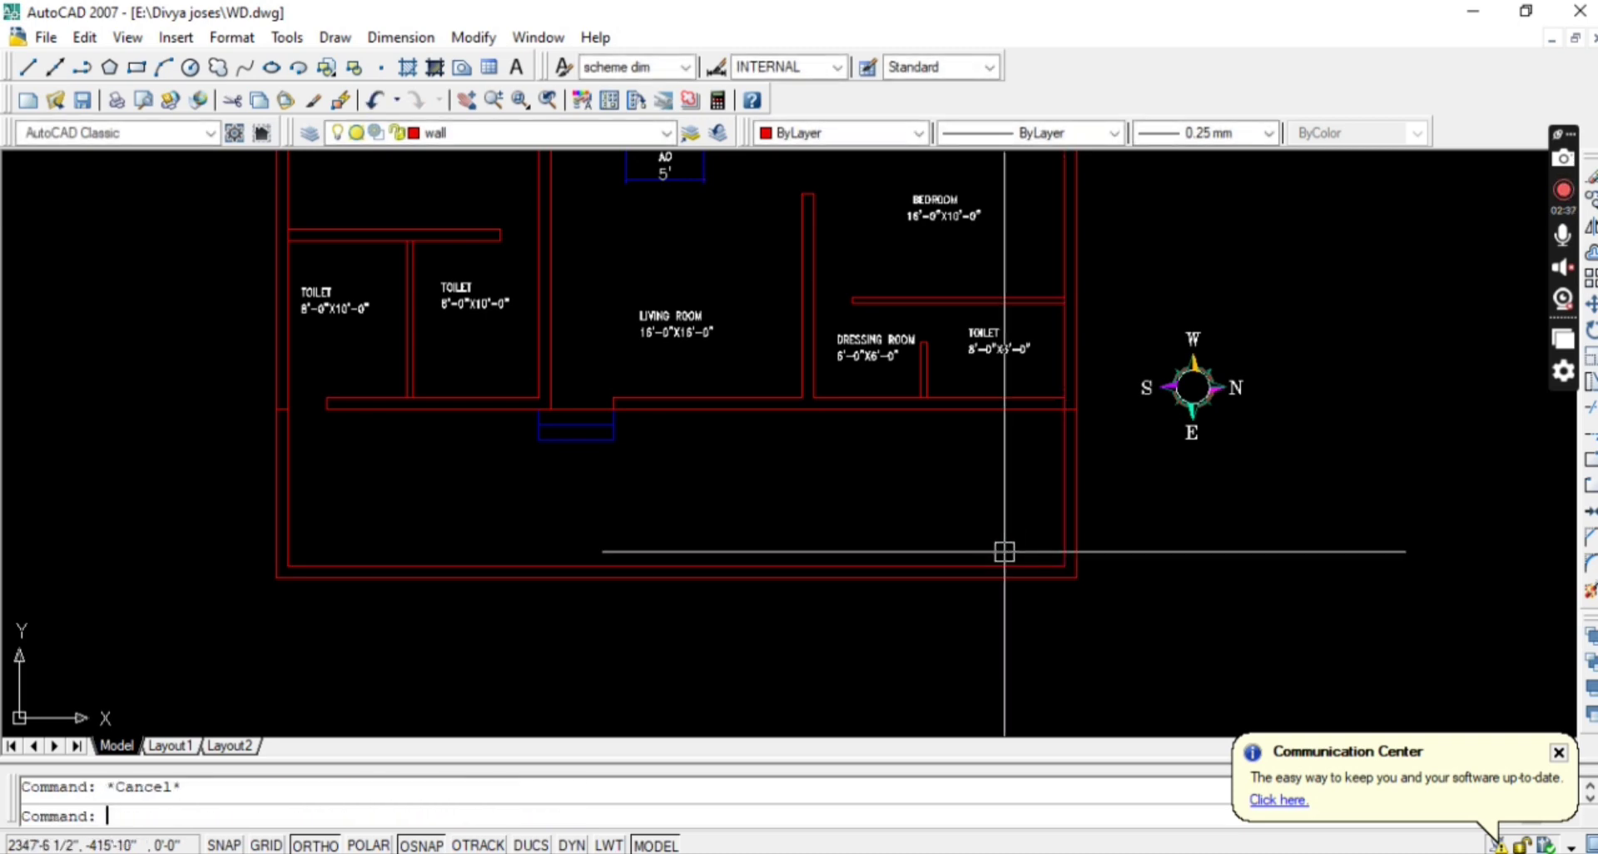
# Trim the line crossing the north side wall at the house junction and erase the leftover piece across the south side wall.
pyautogui.scroll(3, 1100, 403)
pyautogui.write('tr')
pyautogui.press('Return')
pyautogui.press('Return')
pyautogui.scroll(1, 1016, 418)
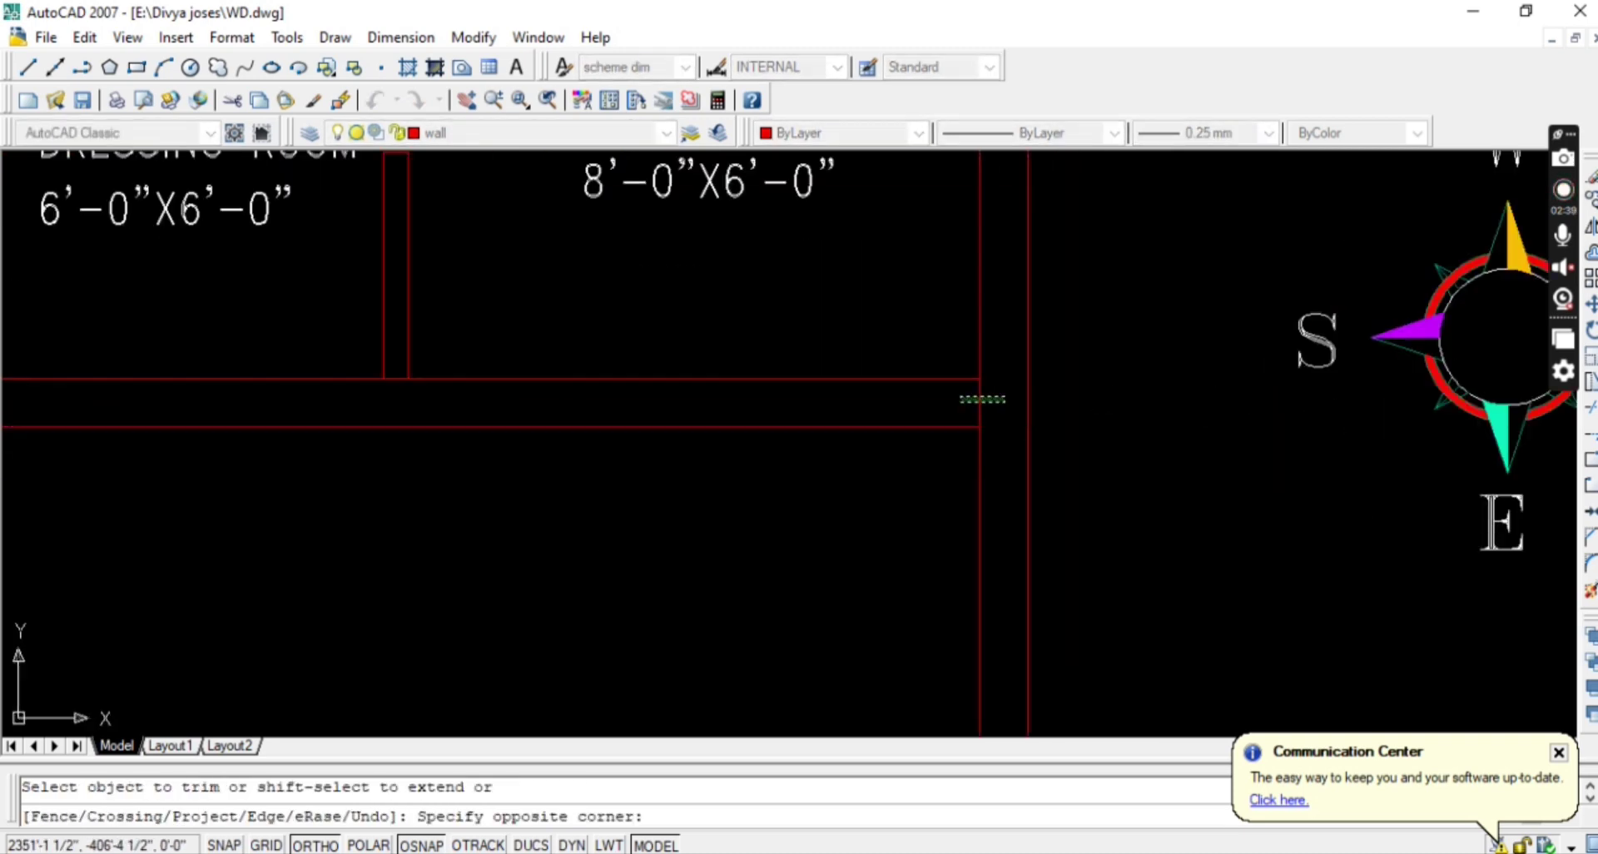
pyautogui.press('Escape')
pyautogui.scroll(-3, 982, 399)
pyautogui.scroll(4, 678, 506)
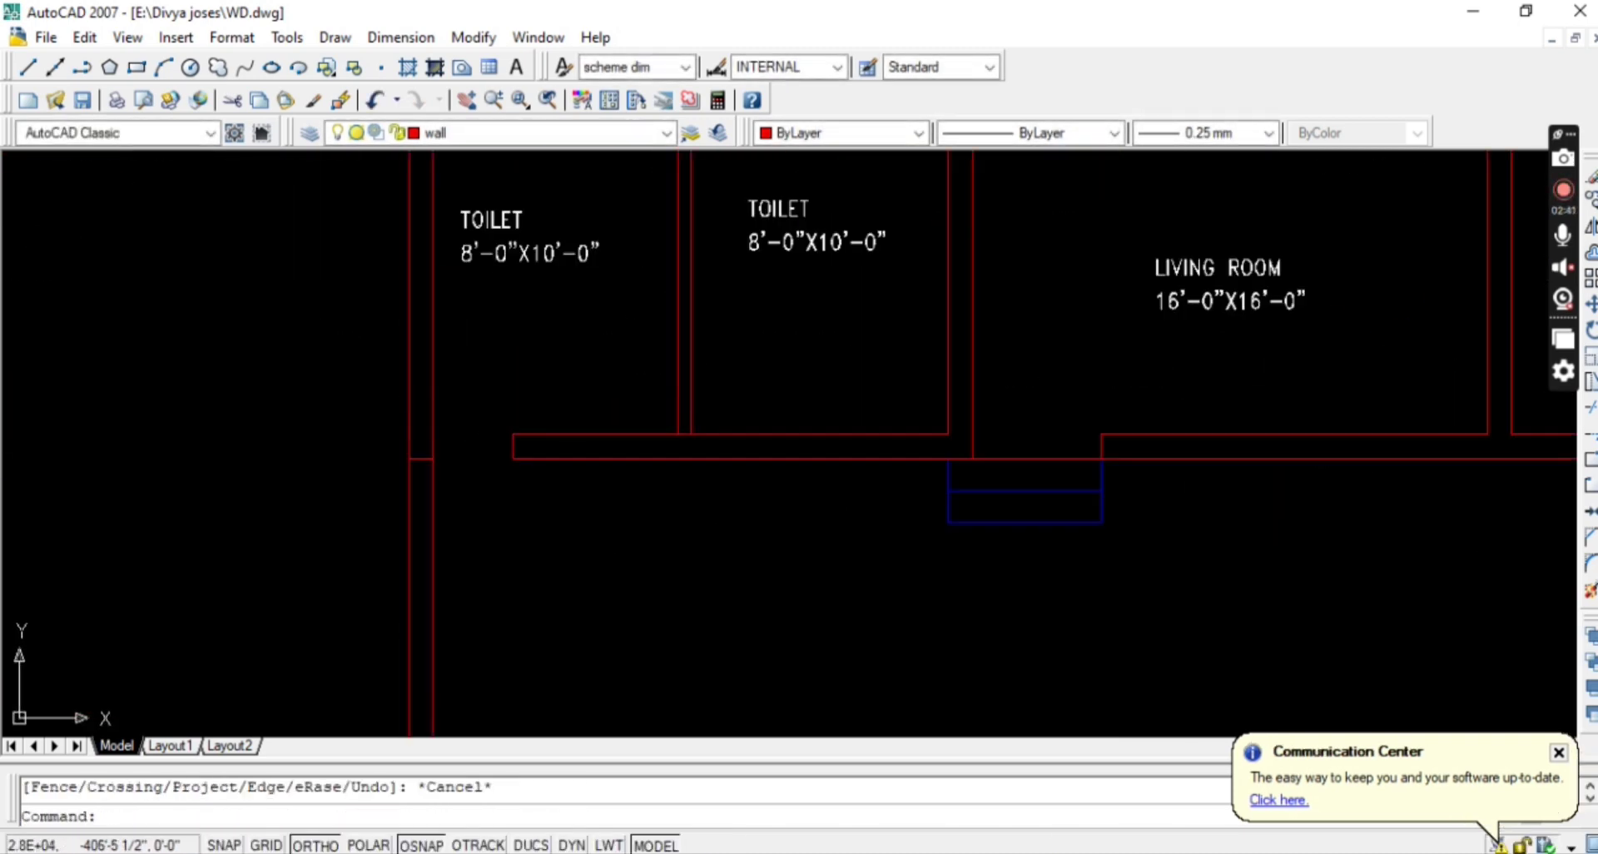
pyautogui.scroll(2, 421, 463)
pyautogui.click(421, 446)
pyautogui.press('Delete')
pyautogui.scroll(-4, 713, 496)
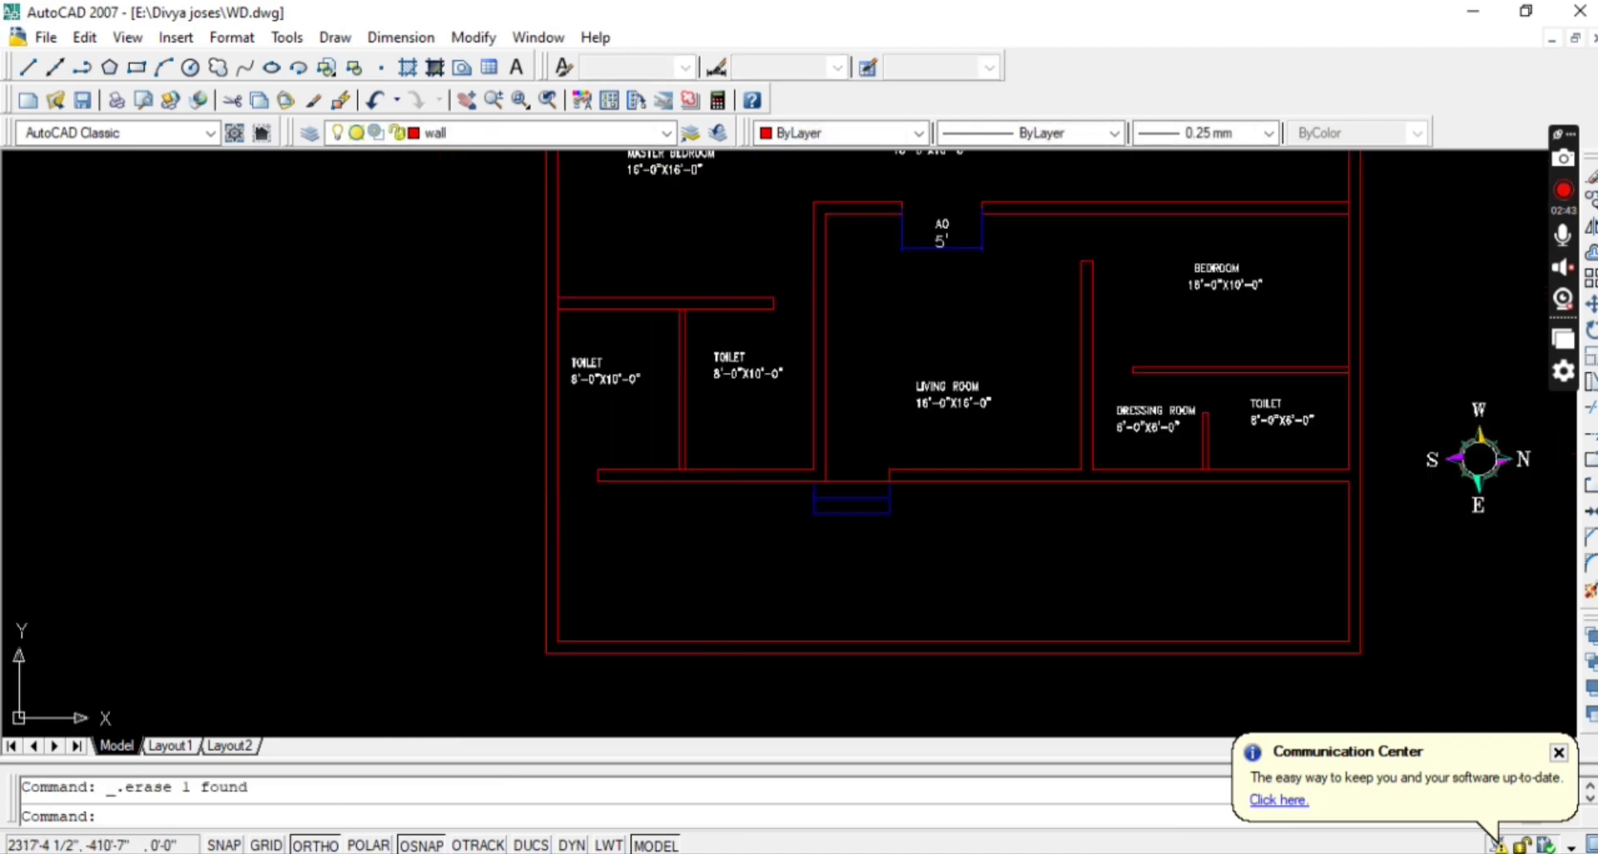
# Place a vertical construction line through the living room's inner wall face beside the entrance, extending across the front wall.
pyautogui.moveTo(892, 554); pyautogui.dragTo(753, 525, button='middle')
pyautogui.write('XL')
pyautogui.press('Return')
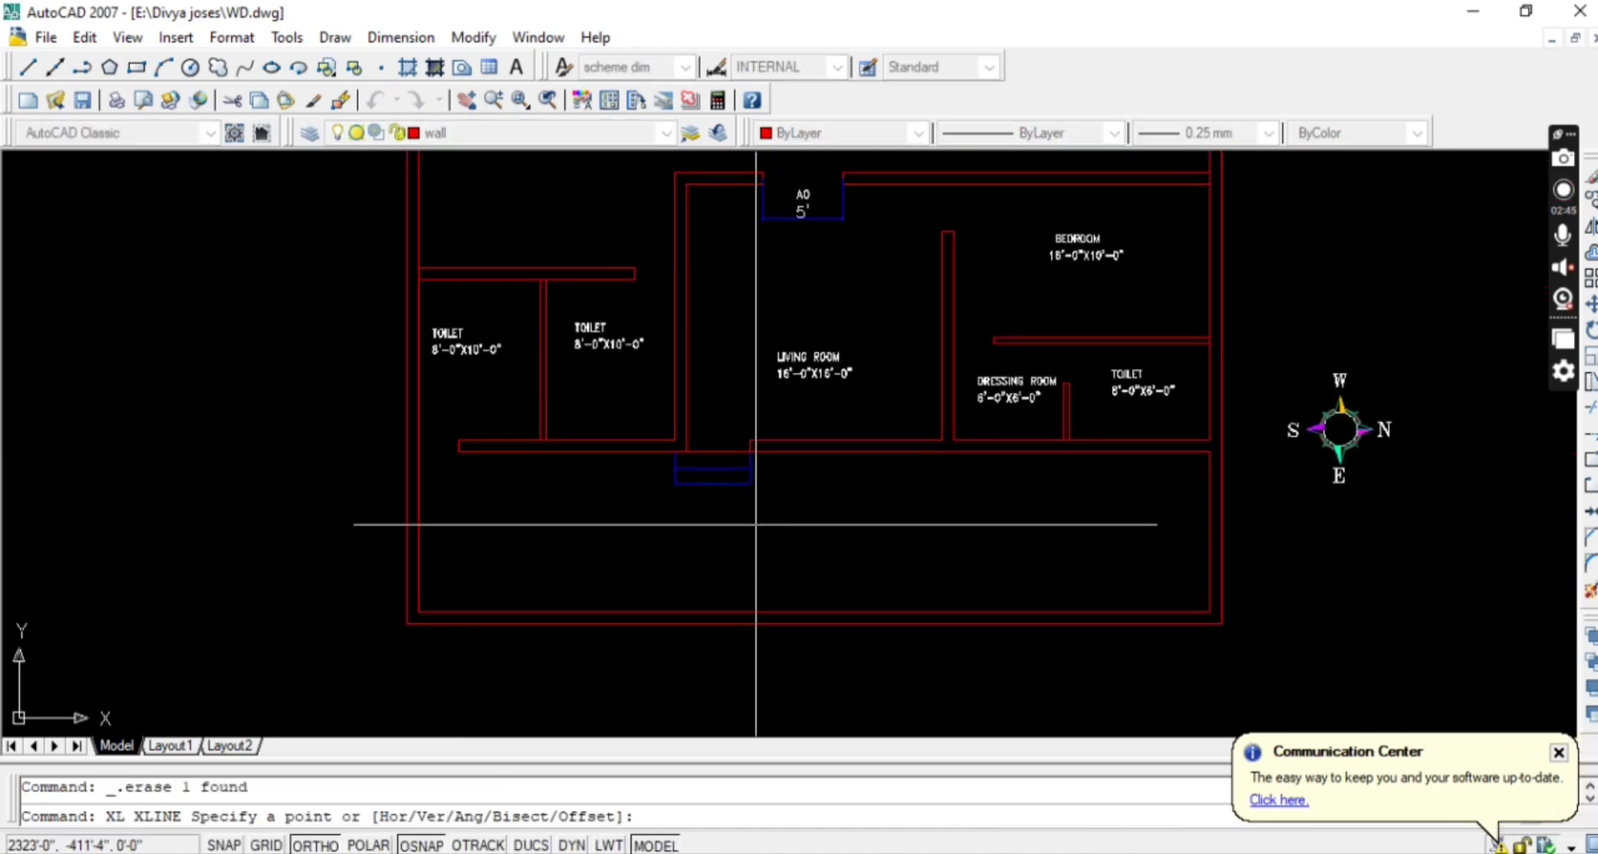
pyautogui.write('V')
pyautogui.press('Return')
pyautogui.press('Escape')
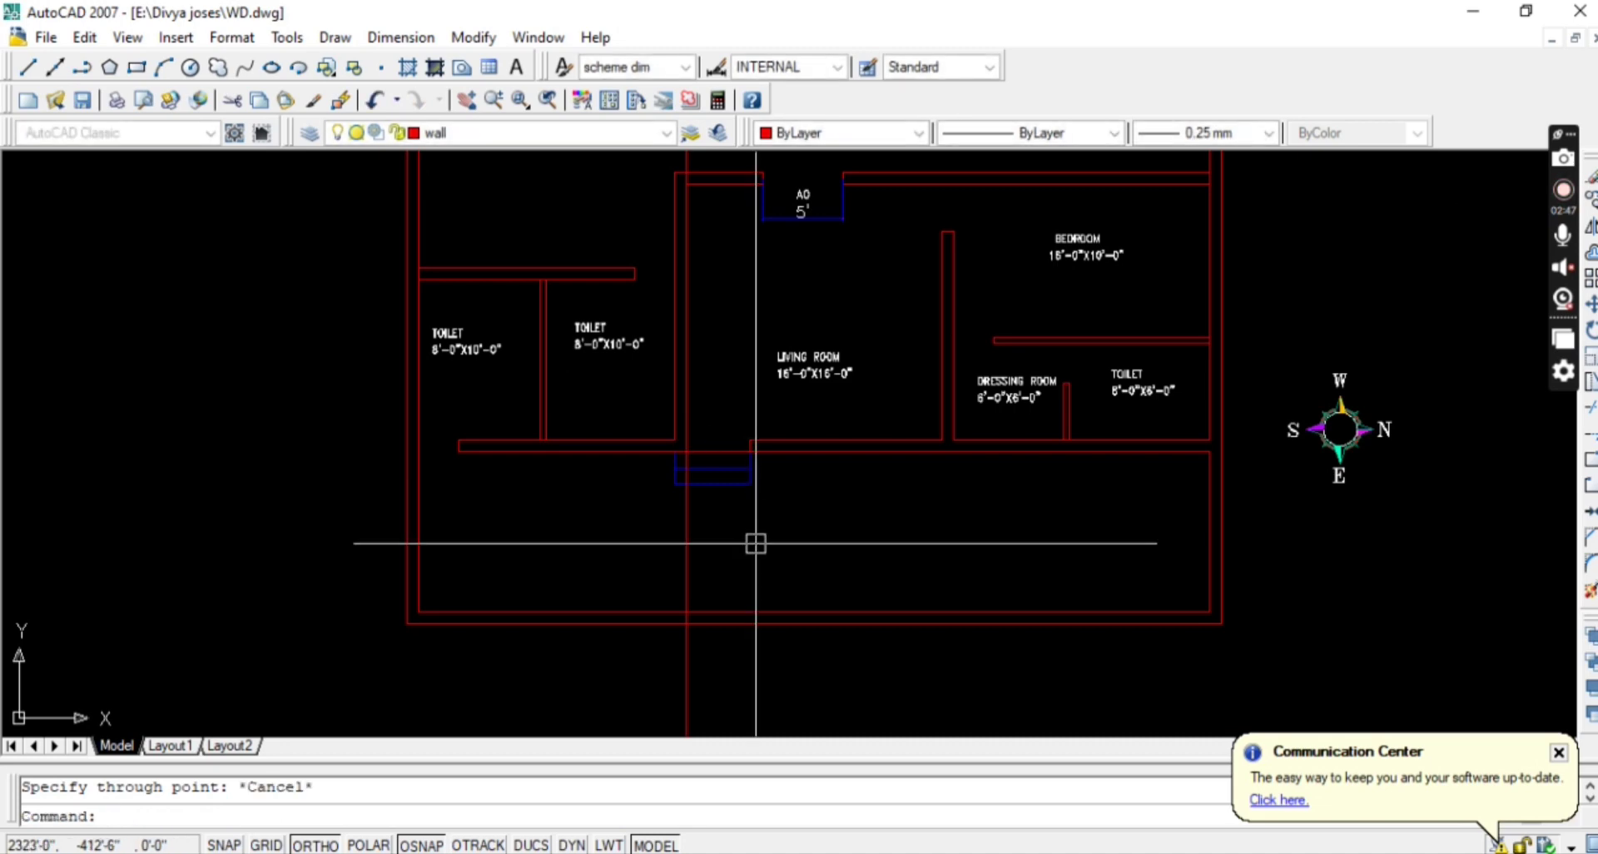
# Offset the vertical construction line 8' toward the north side.
pyautogui.write('O')
pyautogui.press('Return')
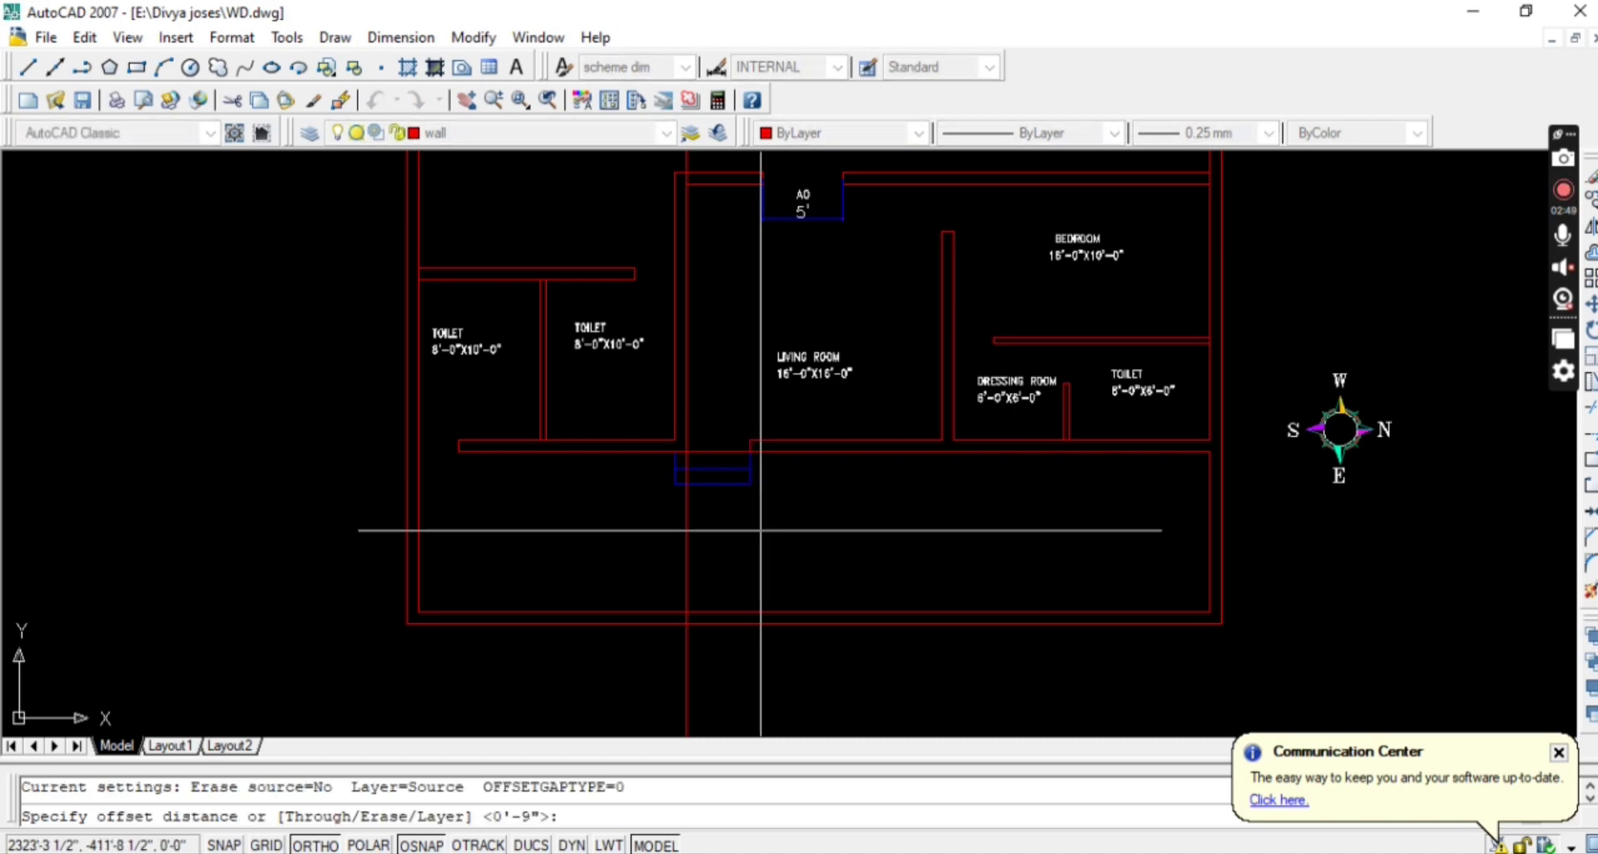
pyautogui.write("8'")
pyautogui.press('Return')
pyautogui.click(681, 559)
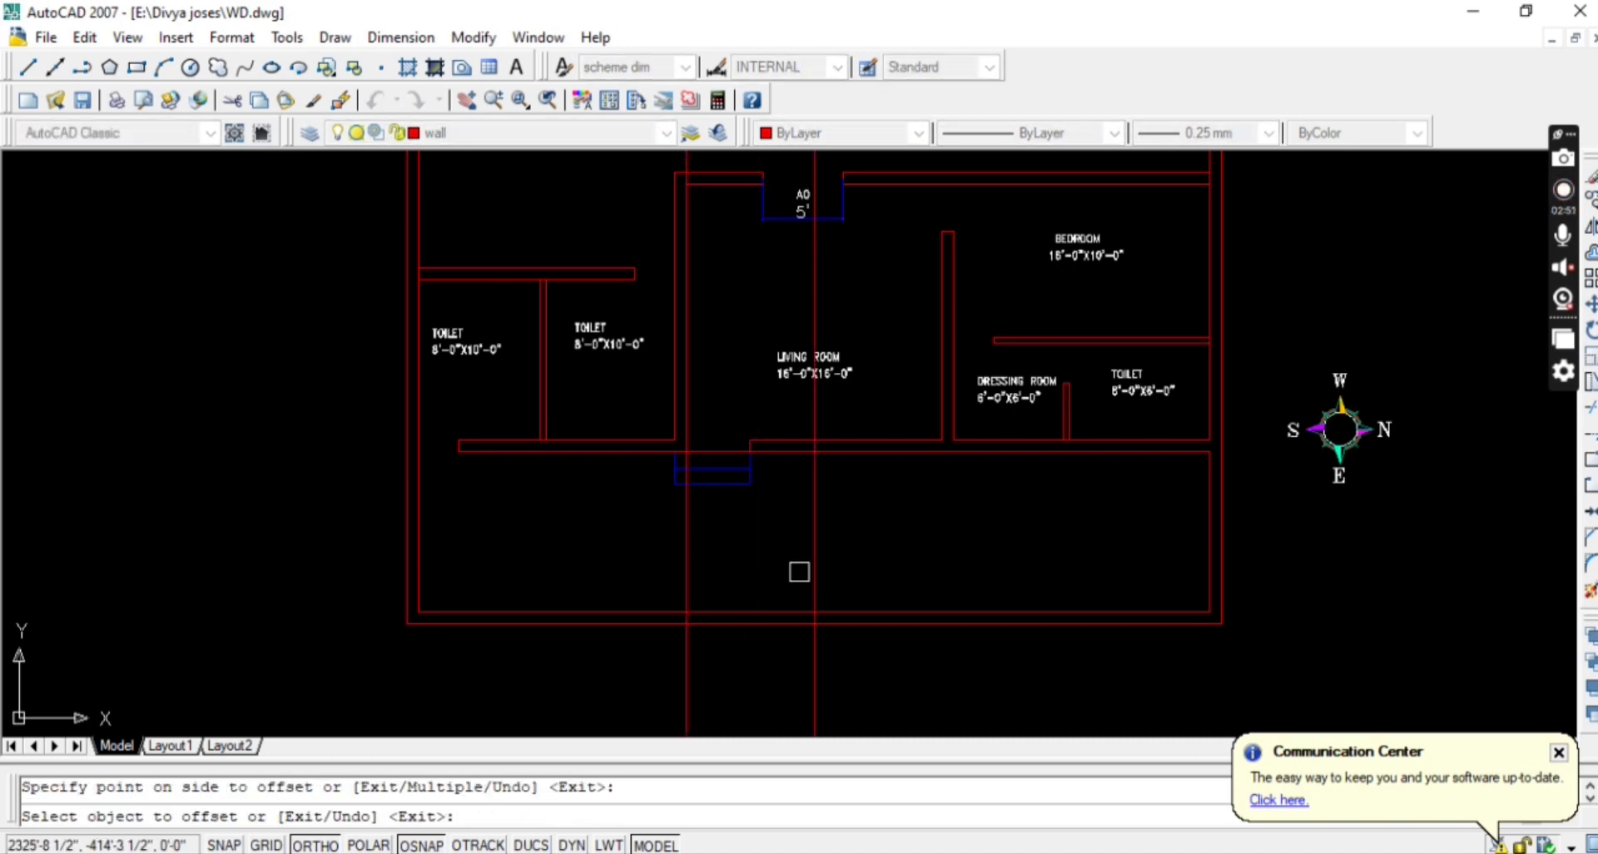
pyautogui.click(799, 572)
pyautogui.press('Escape')
# Trim both front wall lines between the two construction lines to make an 8' opening.
pyautogui.write('TR')
pyautogui.press('Return')
pyautogui.press('Return')
pyautogui.scroll(2, 777, 655)
pyautogui.press('Escape')
# Trim the construction lines down to the jambs of the front wall opening and erase their remaining pieces through the house.
pyautogui.click(915, 511)
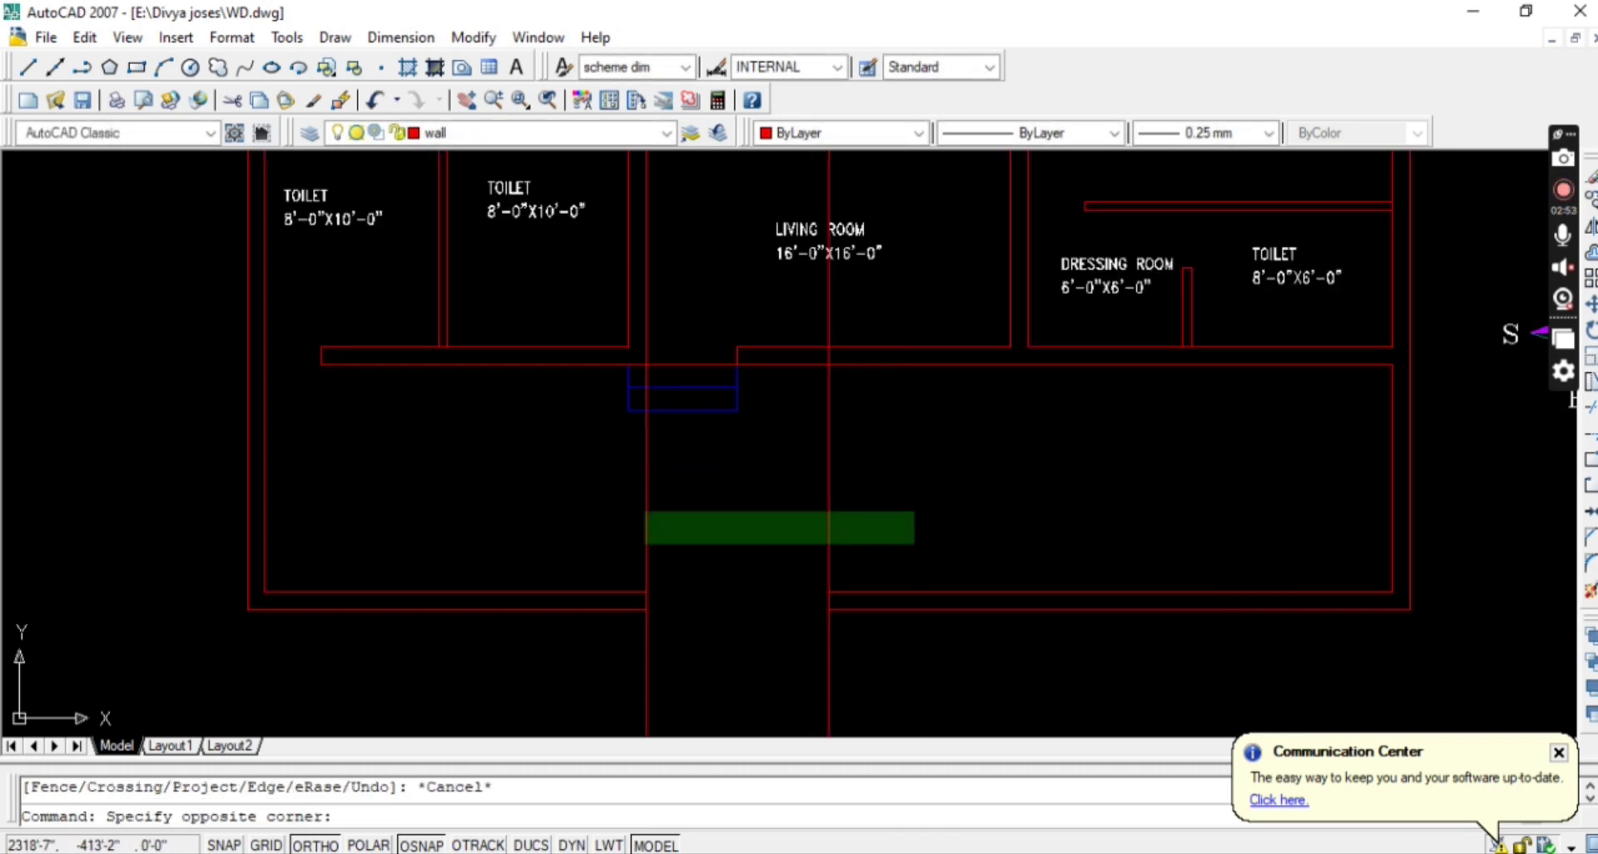
pyautogui.click(645, 545)
pyautogui.press('Escape')
pyautogui.write('TR')
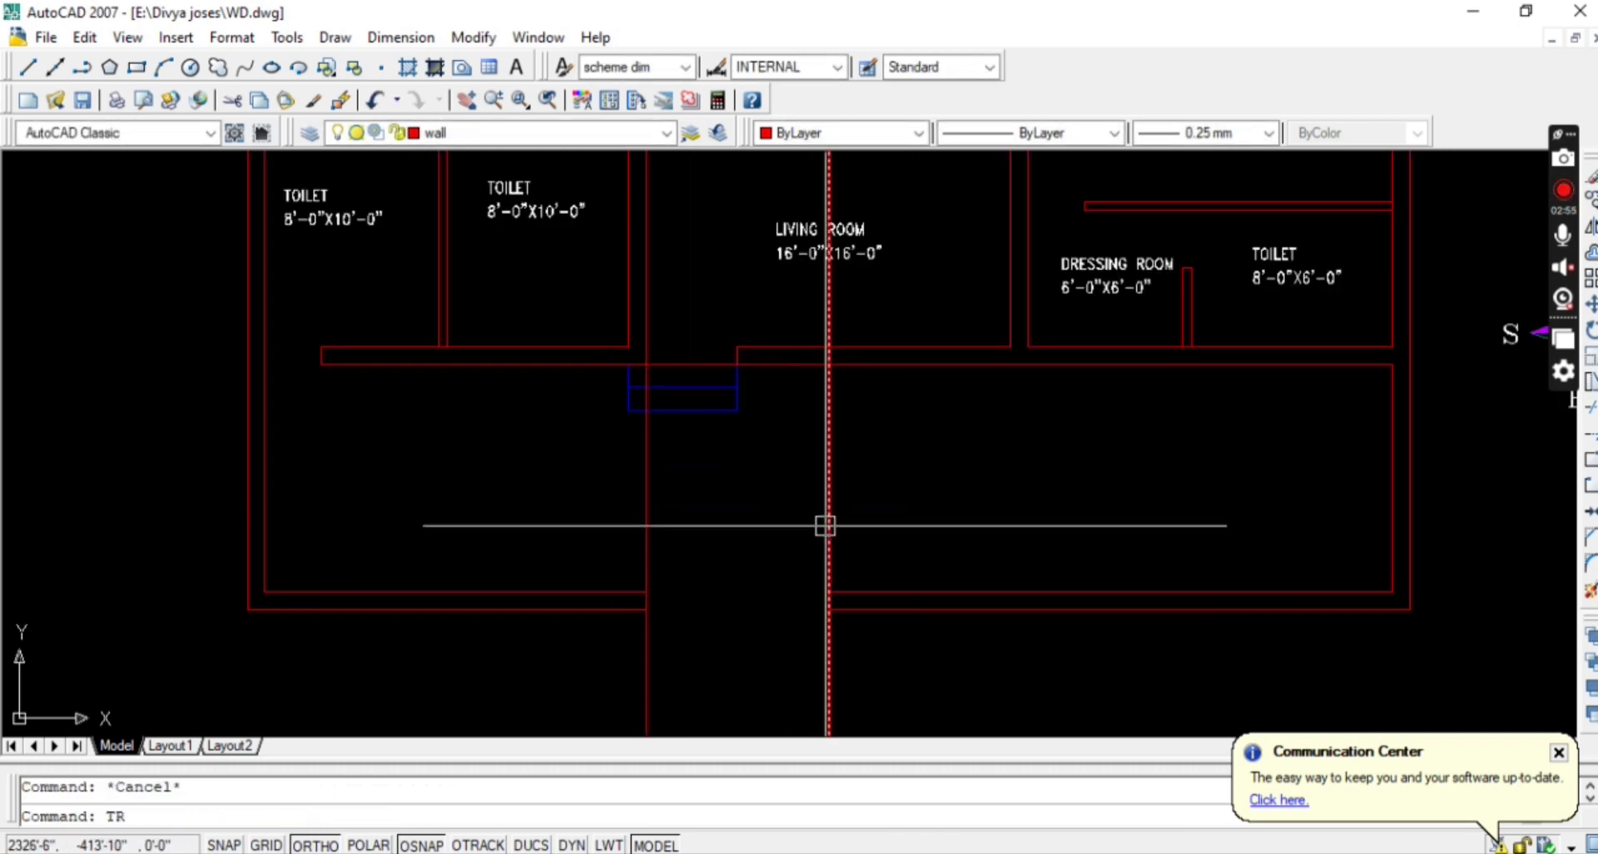
pyautogui.press('Return')
pyautogui.press('Return')
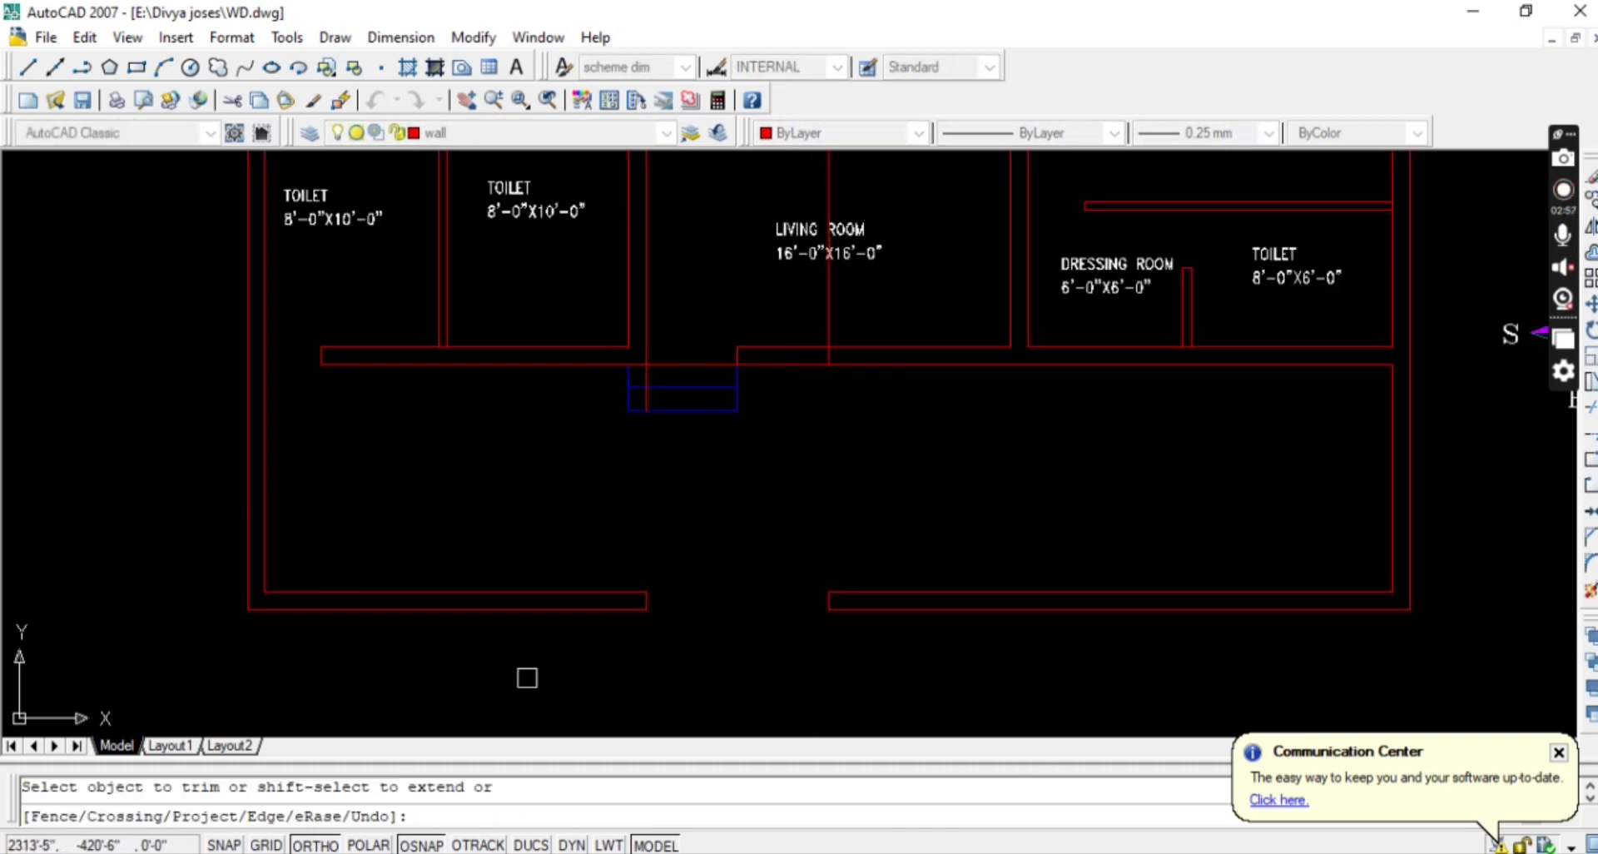
pyautogui.press('Escape')
pyautogui.scroll(-3, 704, 663)
pyautogui.click(788, 227)
pyautogui.click(582, 228)
pyautogui.press('Delete')
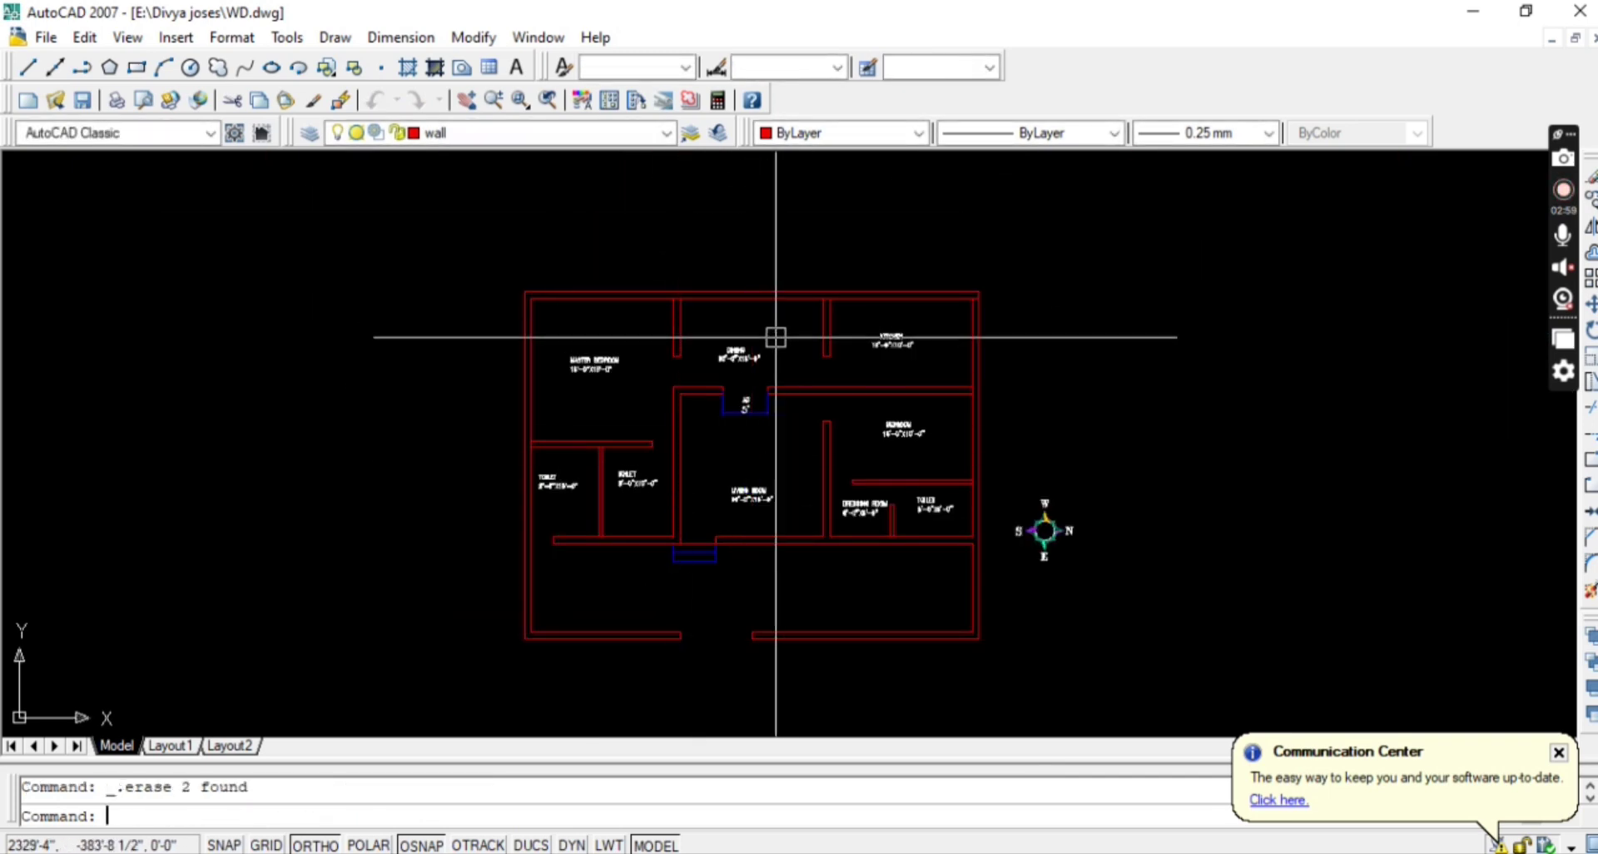
# Draw two crossing diagonal lines between the corners of the front wall opening.
pyautogui.scroll(2, 714, 482)
pyautogui.moveTo(713, 482); pyautogui.dragTo(733, 377, button='middle')
pyautogui.write('L')
pyautogui.press('Return')
pyautogui.scroll(3, 658, 547)
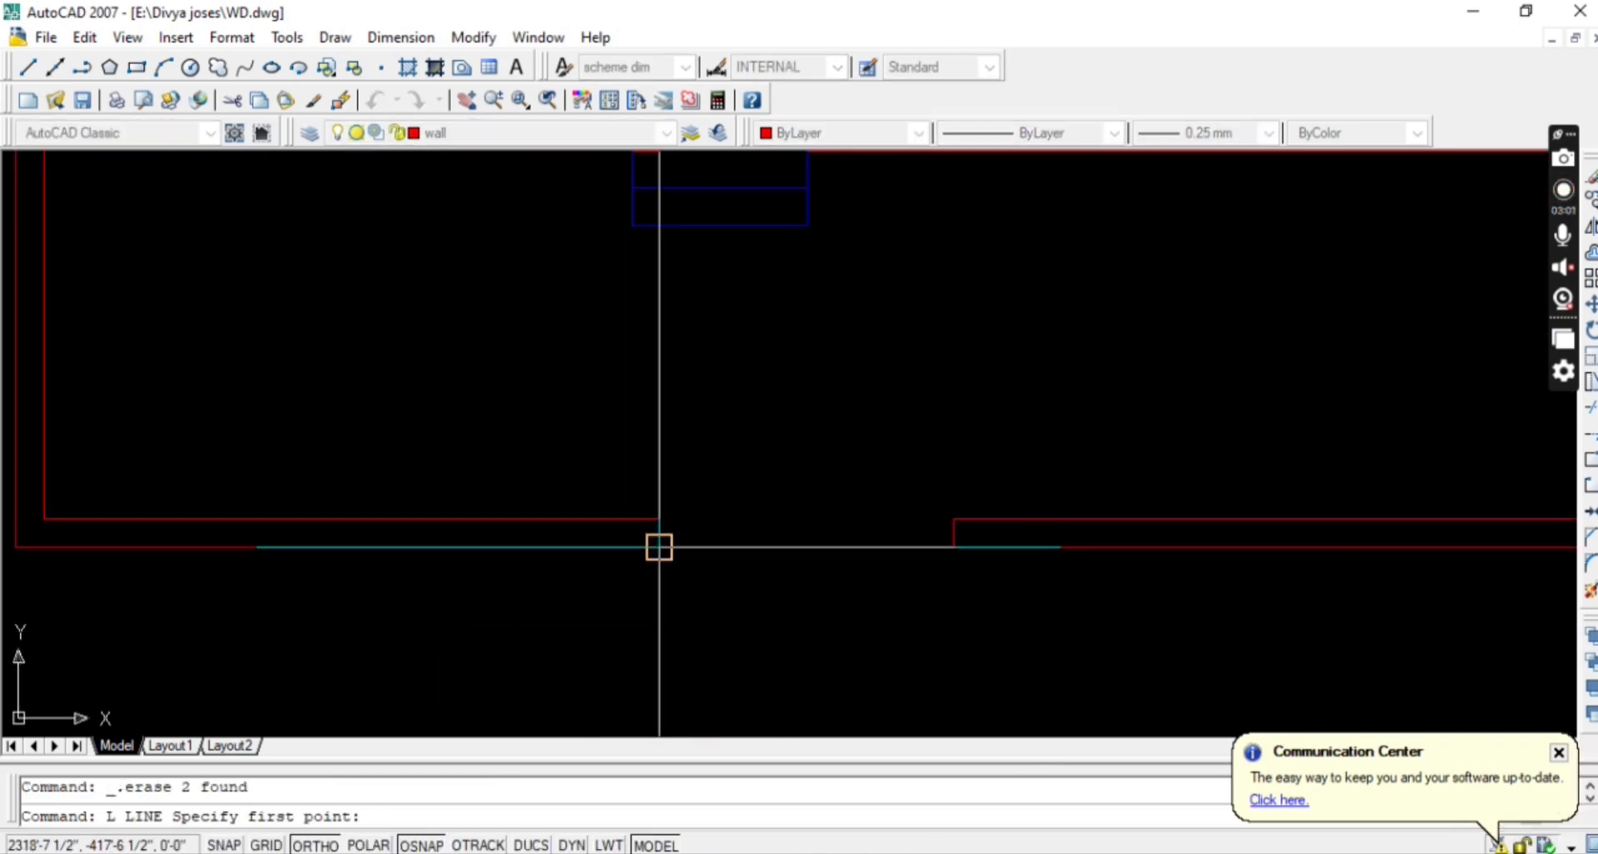
pyautogui.click(658, 547)
pyautogui.press('Escape')
pyautogui.press('Return')
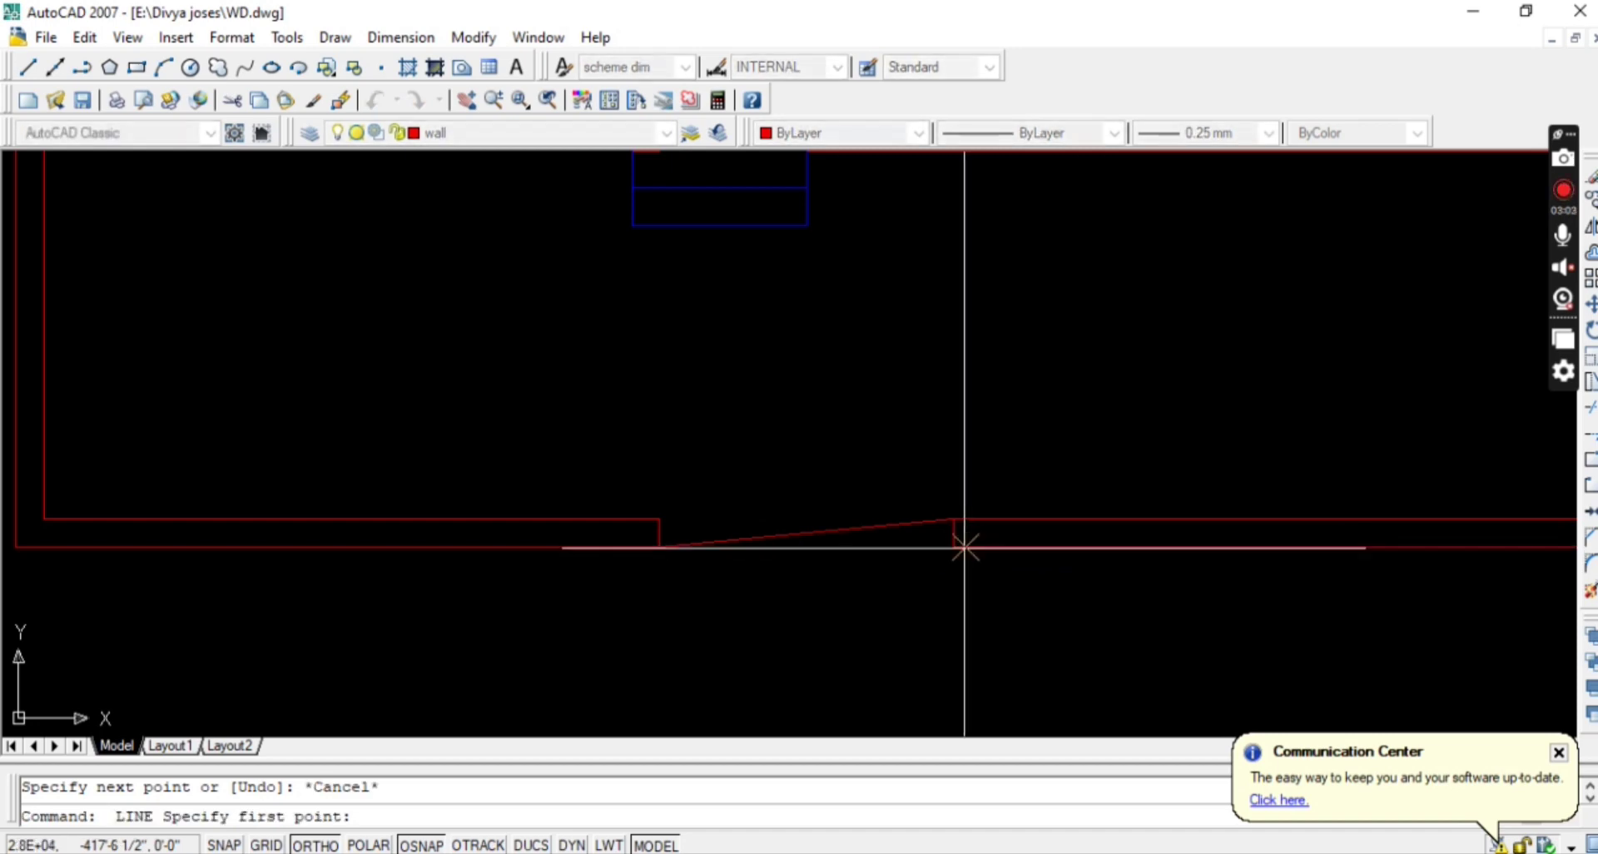
pyautogui.click(954, 547)
pyautogui.click(658, 519)
pyautogui.press('Escape')
# Match the properties of the entrance step lines onto the two diagonals in the front wall opening.
pyautogui.scroll(-2, 732, 510)
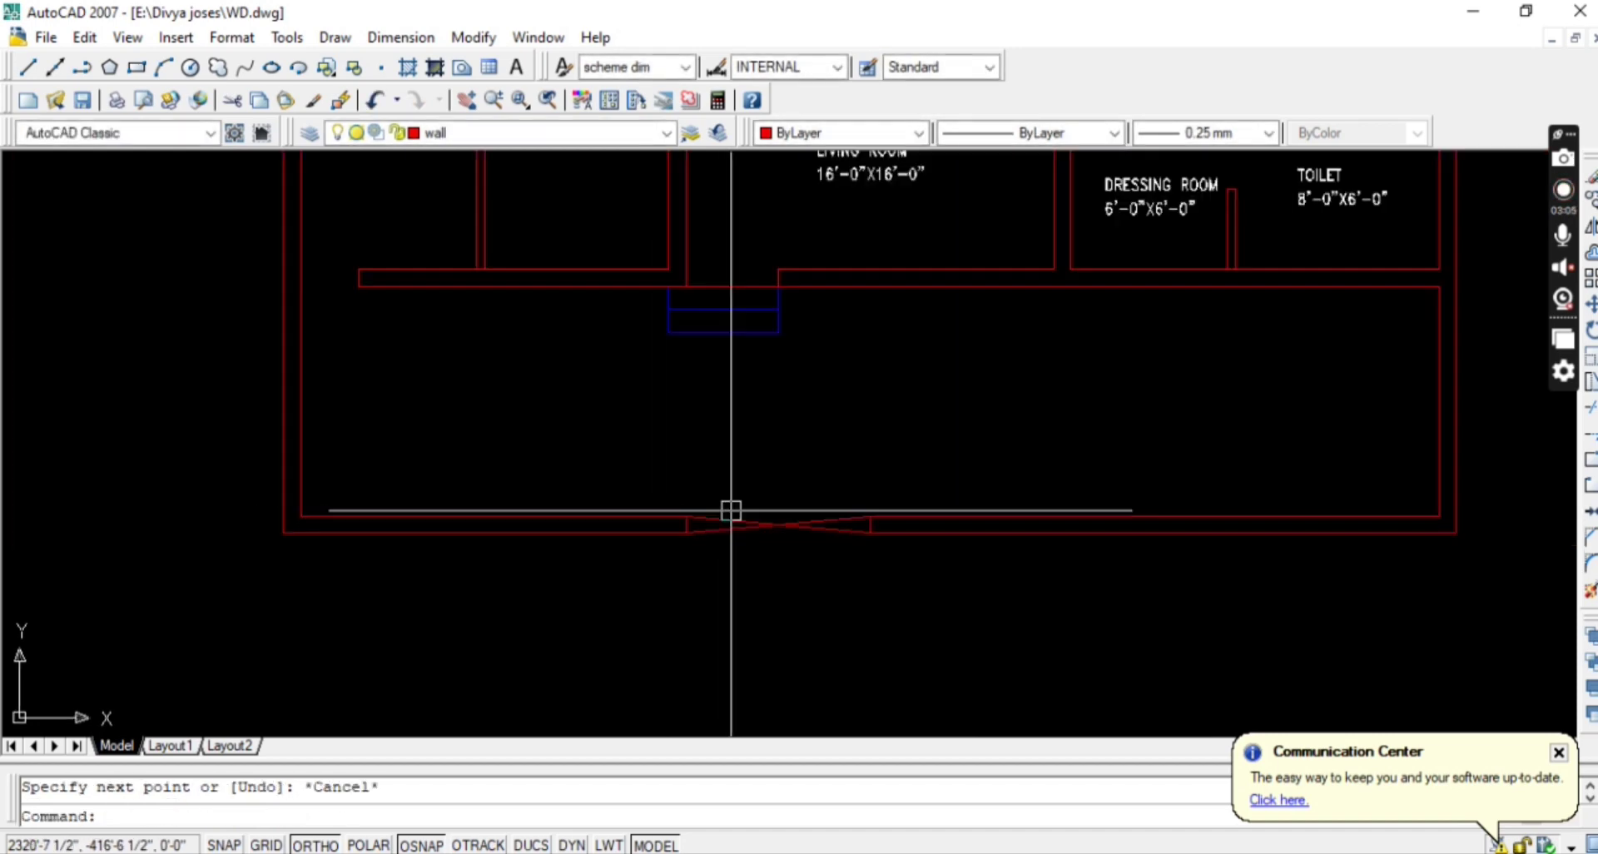
pyautogui.write('ma')
pyautogui.press('Return')
pyautogui.click(753, 334)
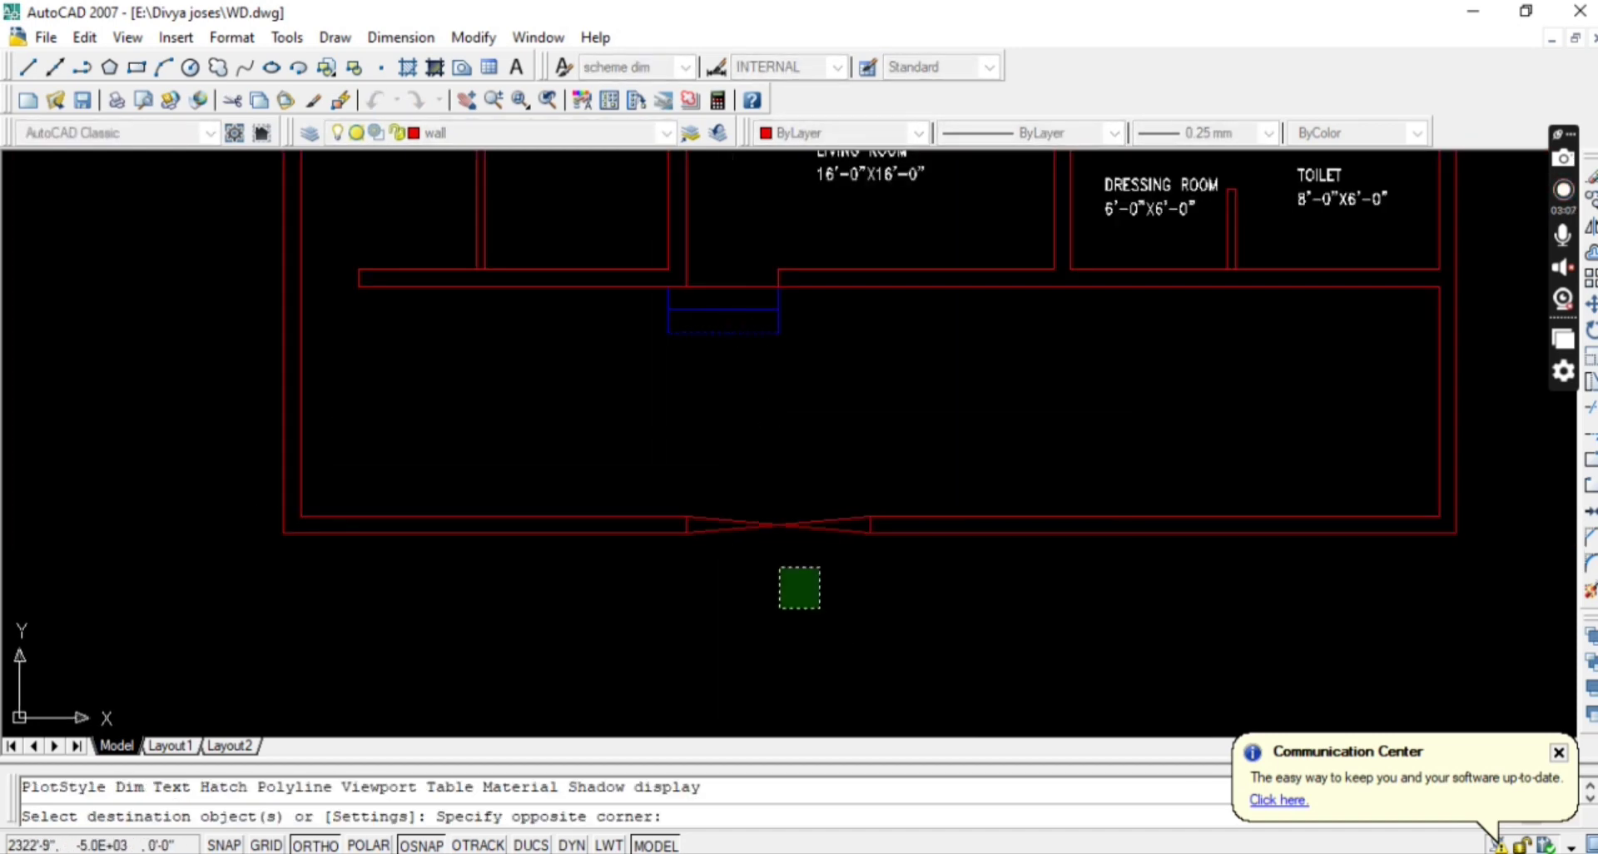
pyautogui.click(743, 510)
pyautogui.press('Escape')
# Copy the LIVING ROOM label to the house door opening just above the entrance steps.
pyautogui.scroll(-4, 742, 510)
pyautogui.moveTo(746, 534); pyautogui.dragTo(716, 644, button='middle')
pyautogui.scroll(3, 788, 414)
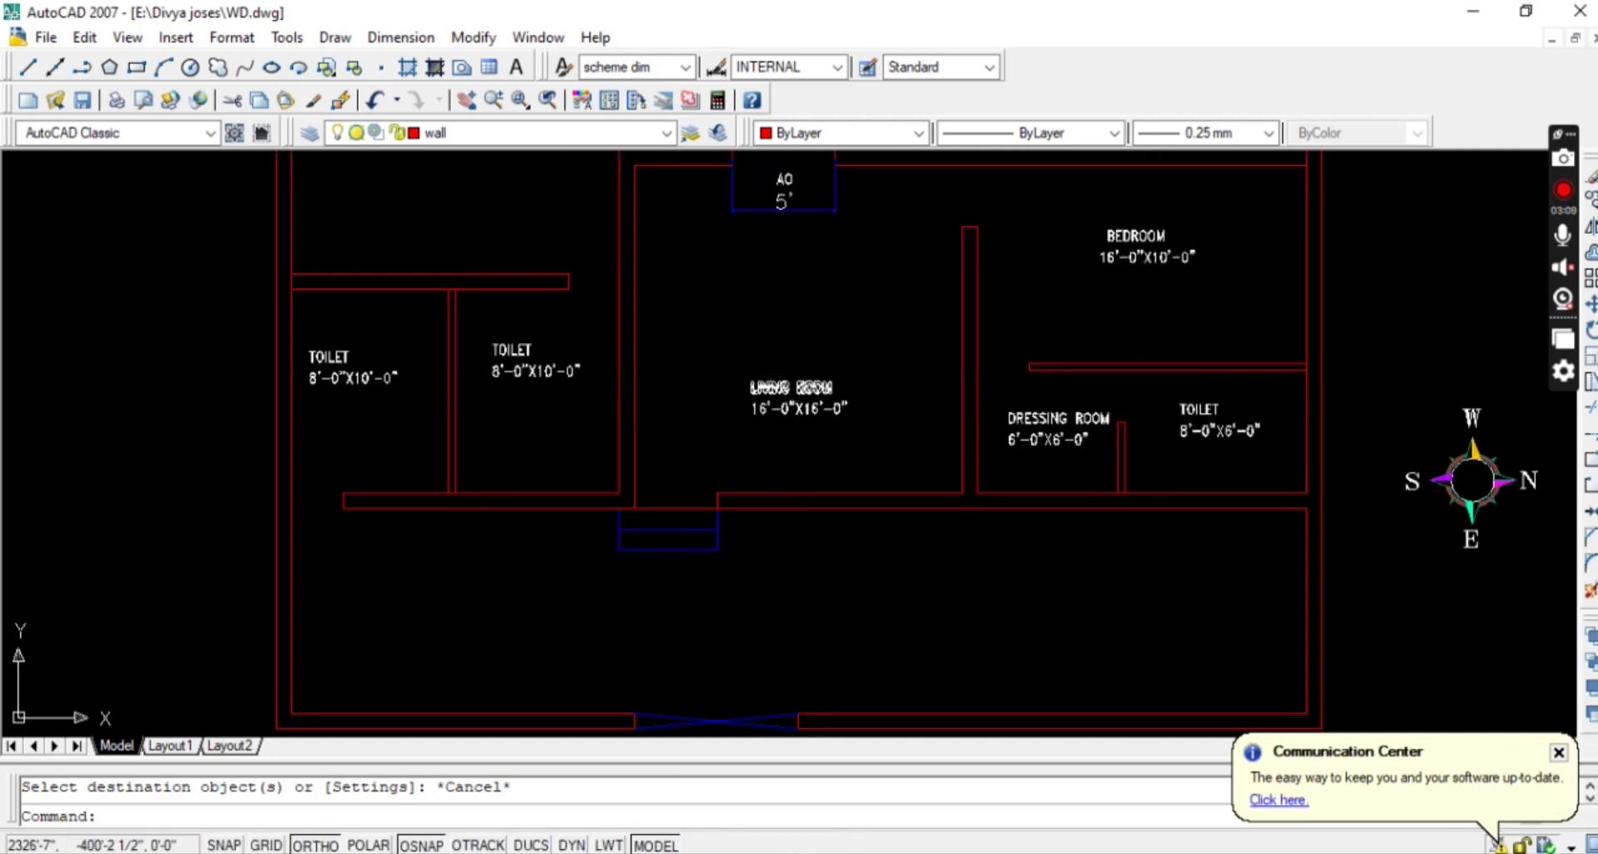
pyautogui.click(790, 398)
pyautogui.hotkey('ctrl', 'c')
pyautogui.hotkey('ctrl', 'v')
pyautogui.scroll(3, 637, 520)
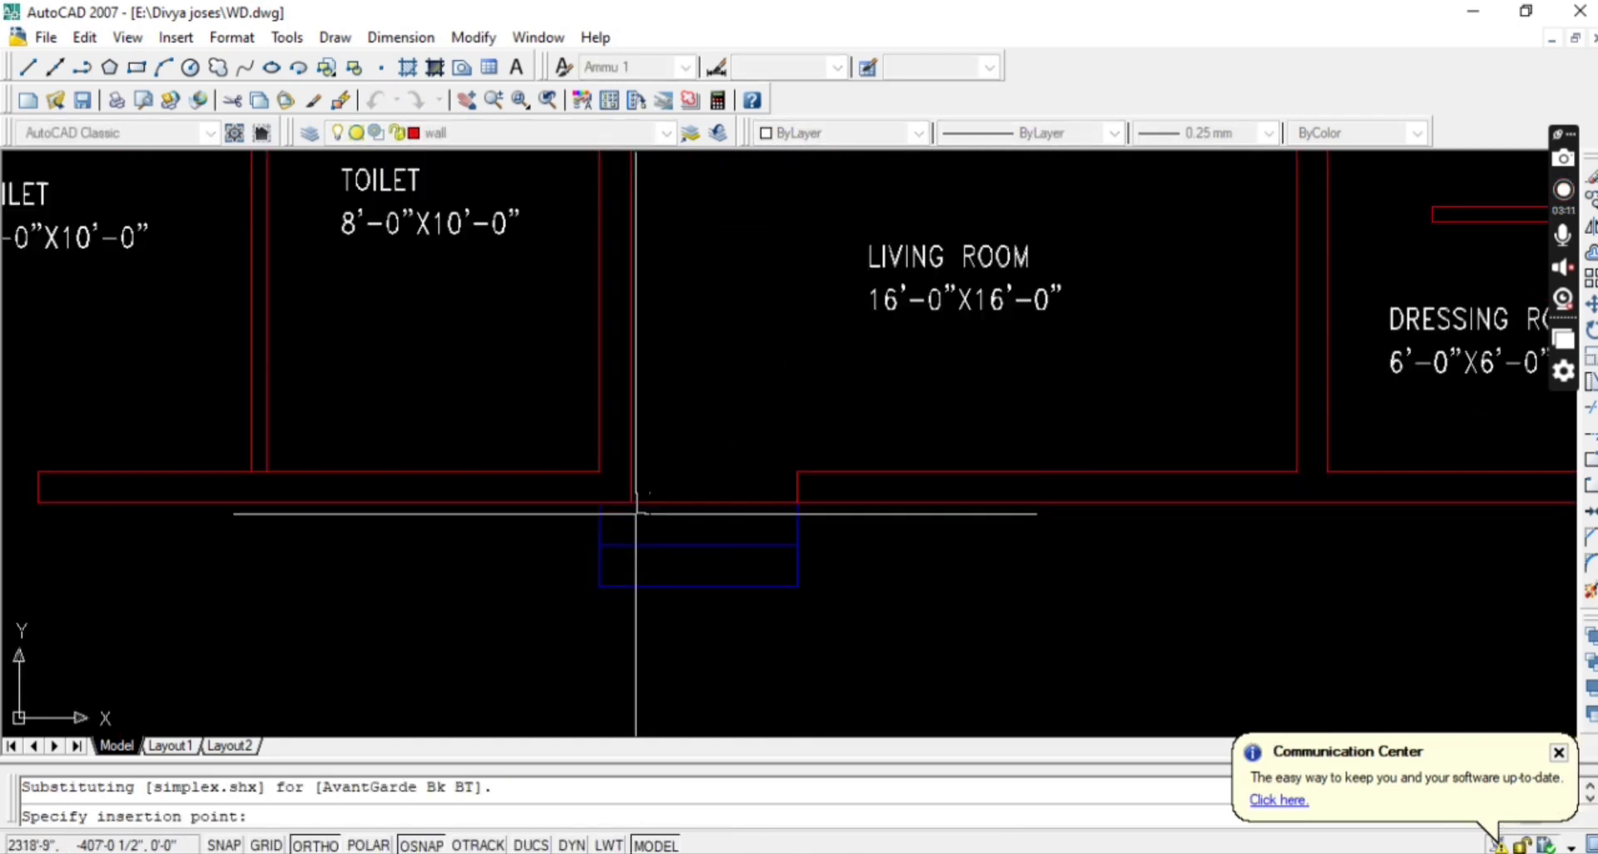
pyautogui.click(641, 463)
# Change the copied label above the entrance steps to MAIN ENTRY.
pyautogui.doubleClick(683, 451)
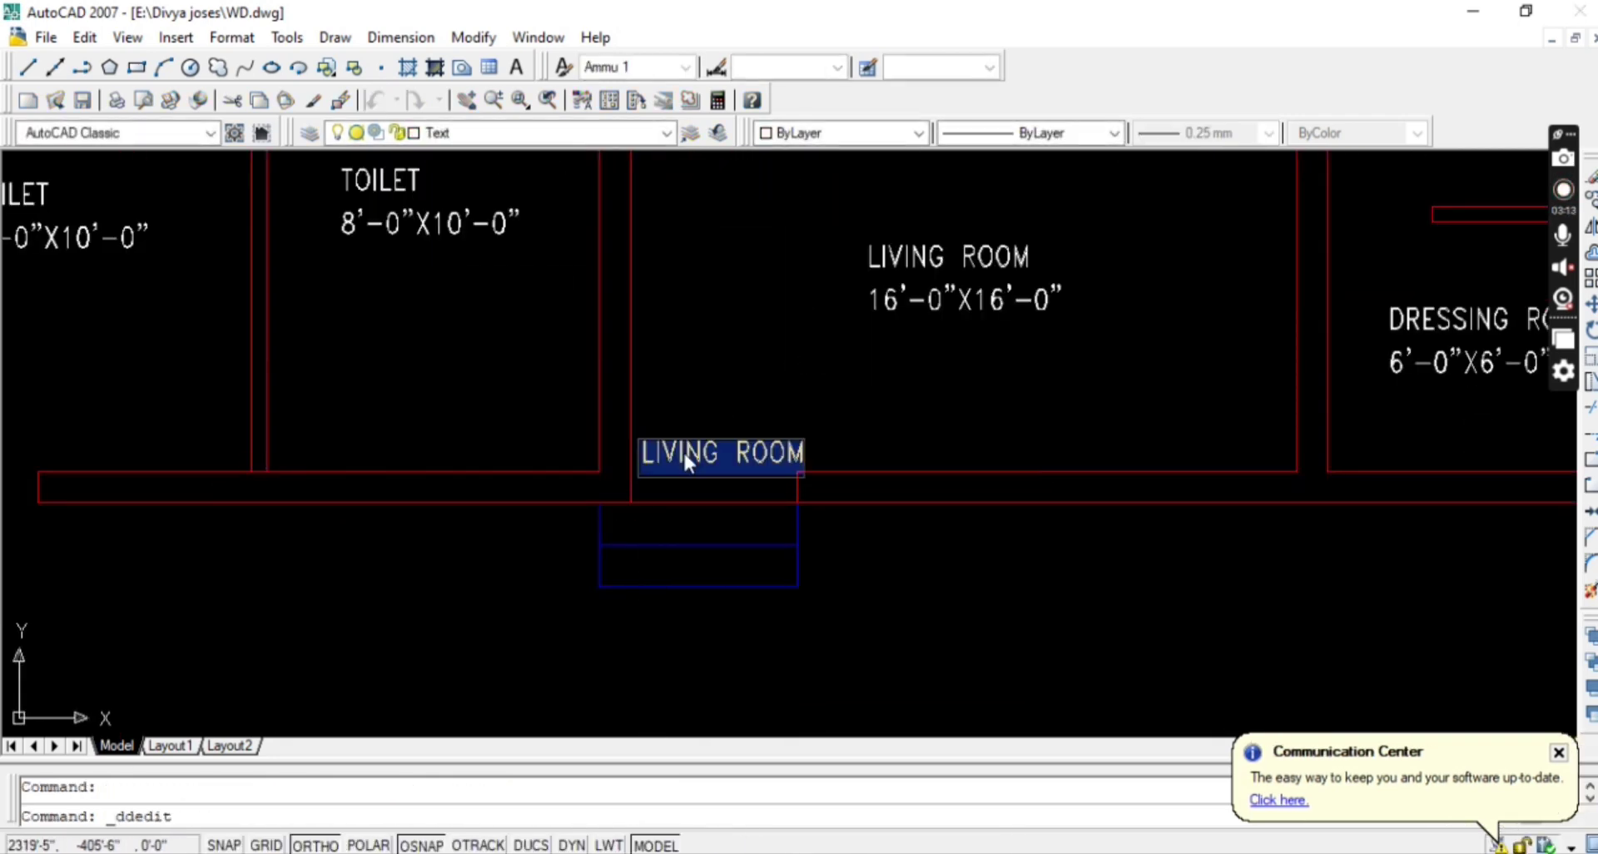
pyautogui.write('MAIN')
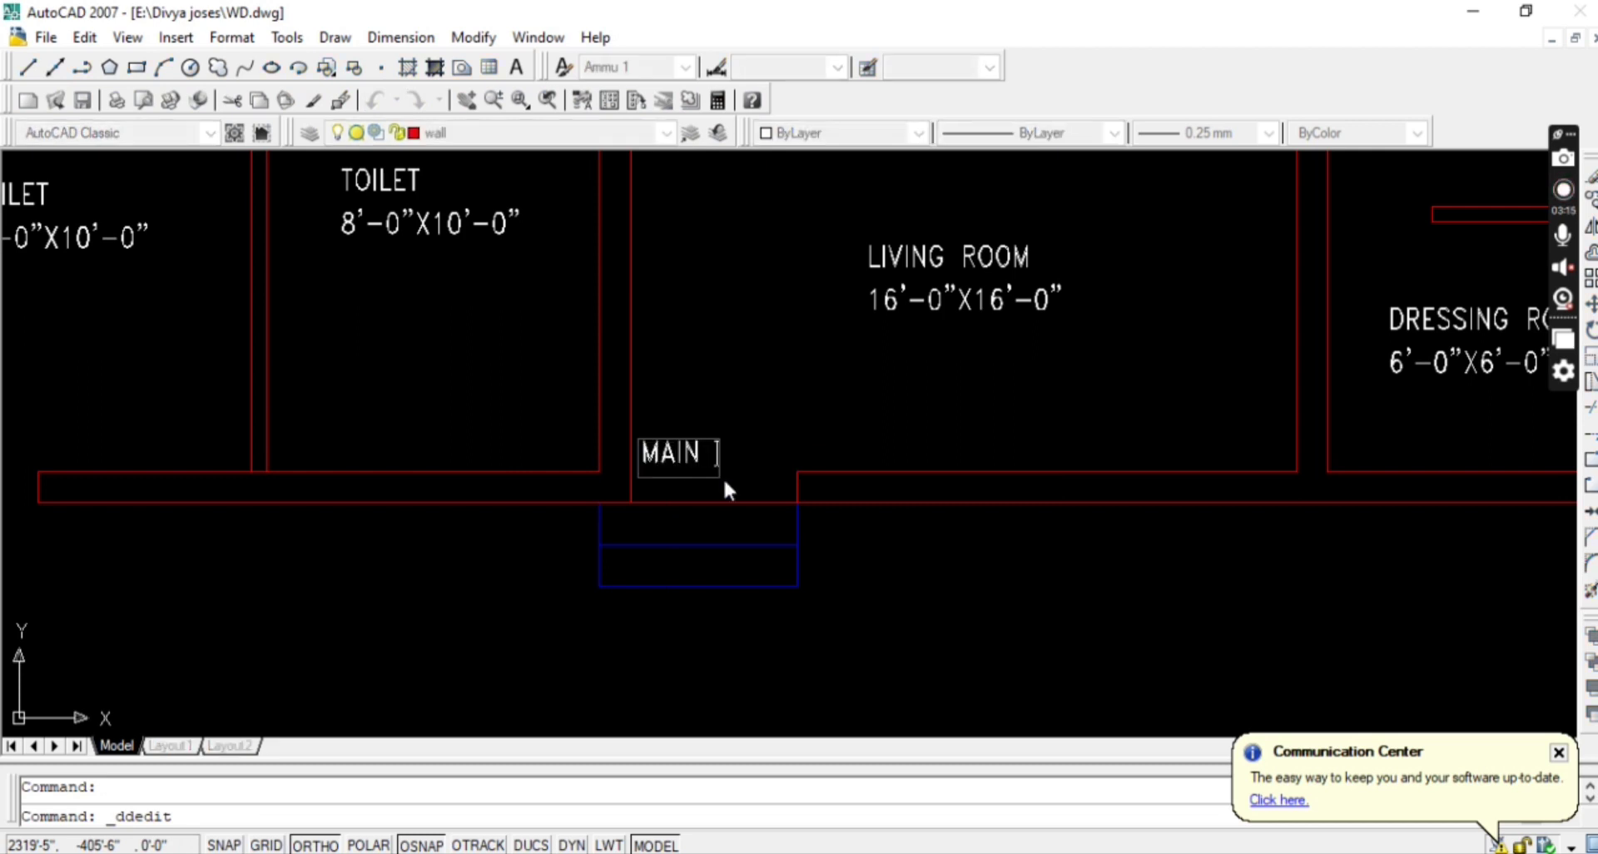
pyautogui.write(' ENTRY')
pyautogui.press('Return')
# Copy the MAIN ENTRY label to just below the front wall opening.
pyautogui.scroll(-2, 832, 532)
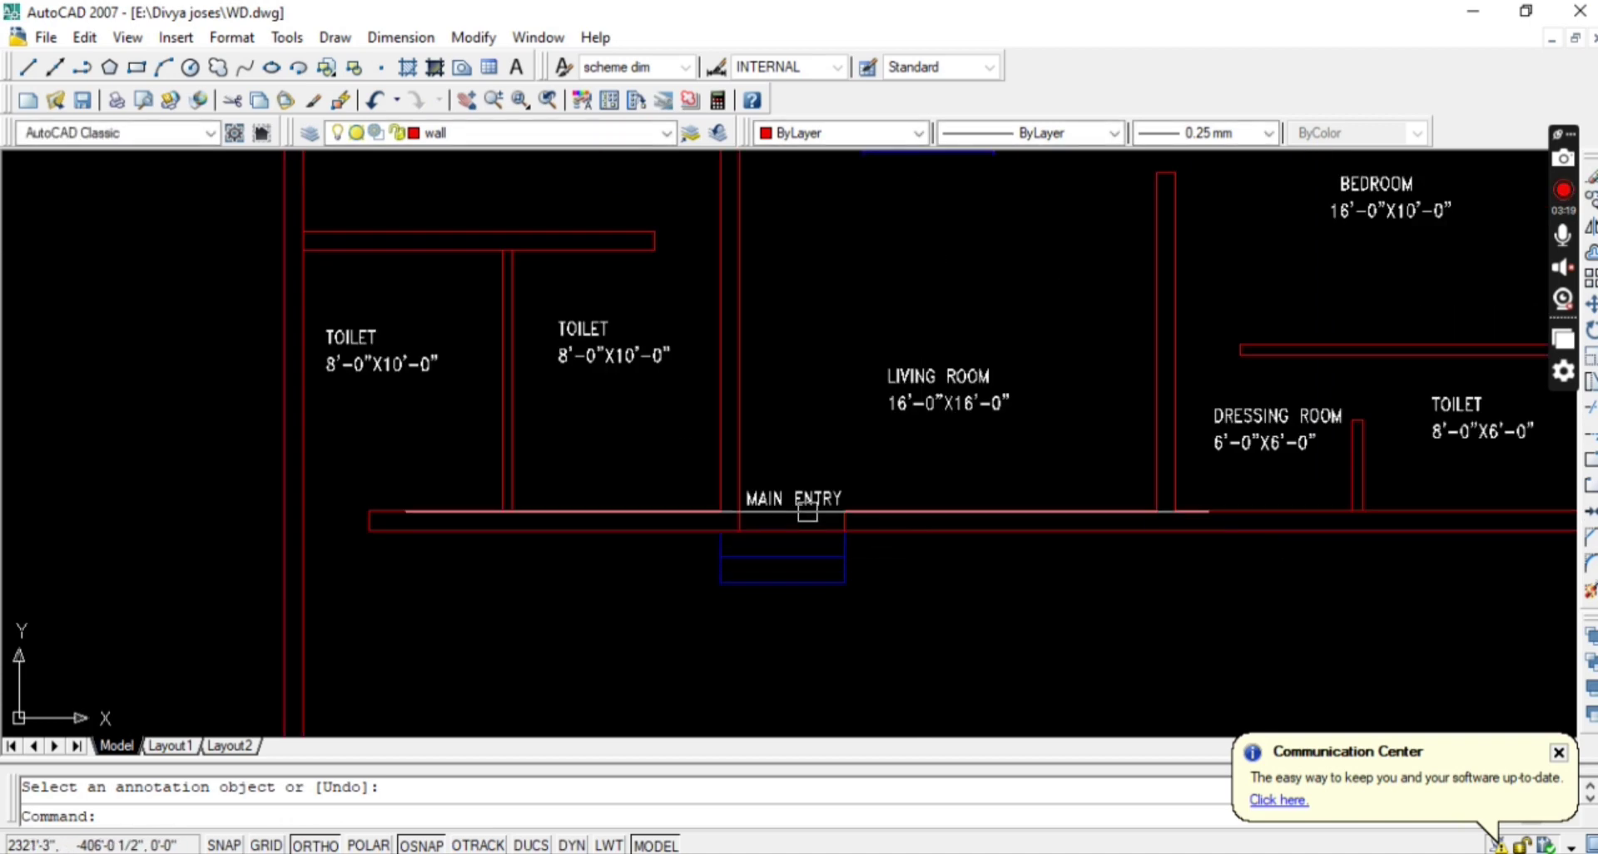
pyautogui.click(816, 504)
pyautogui.hotkey('ctrl', 'c')
pyautogui.hotkey('ctrl', 'v')
pyautogui.scroll(-4, 815, 549)
pyautogui.scroll(3, 814, 549)
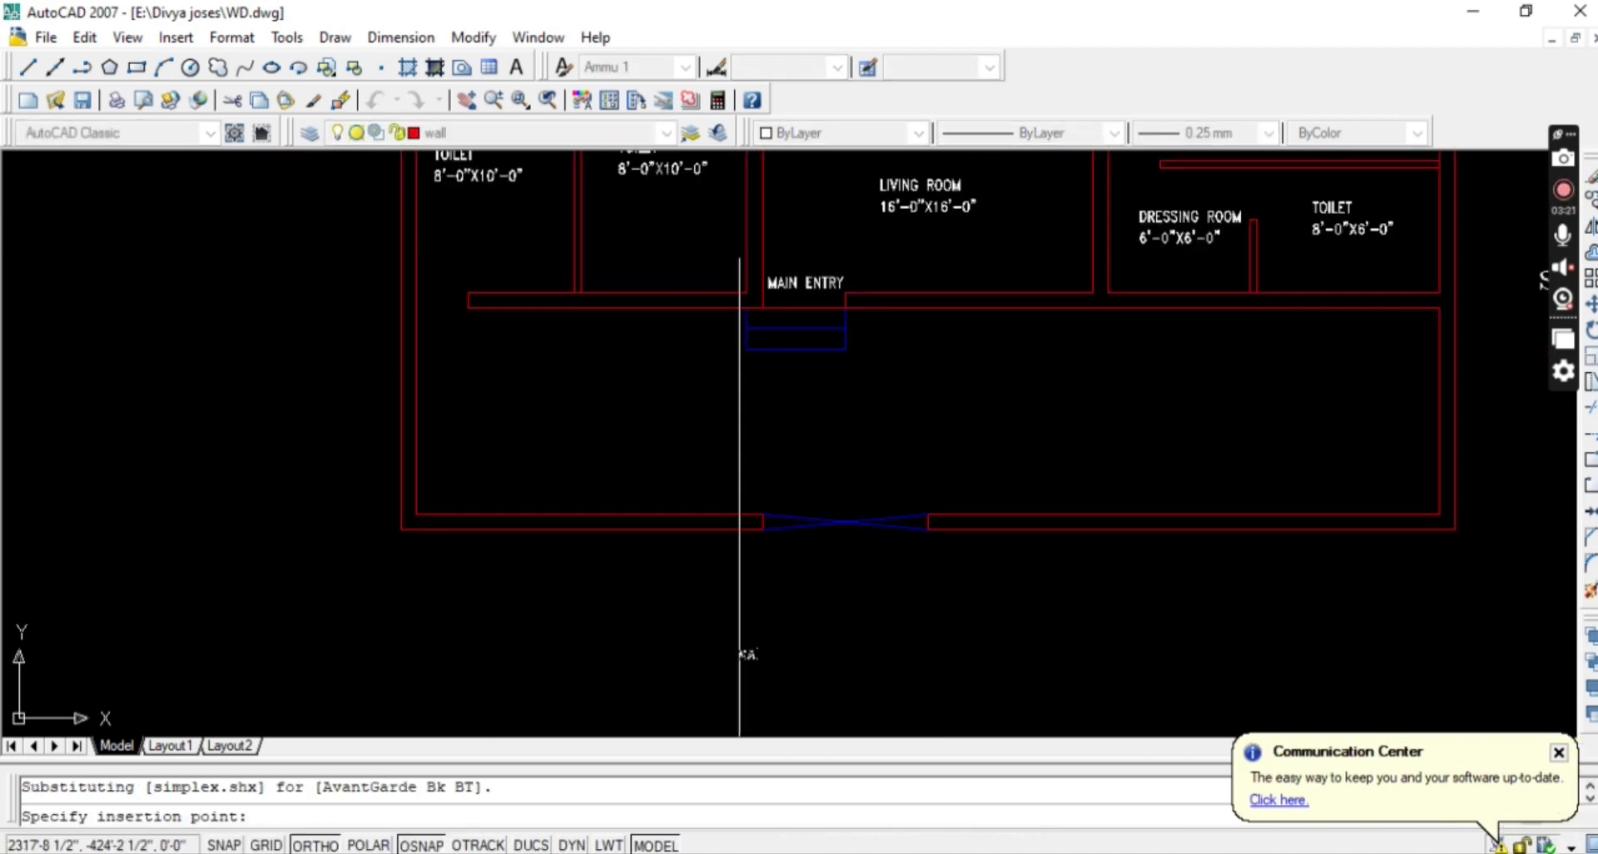
pyautogui.click(785, 578)
# Change the copied label below the front wall opening to MAIN GATE.
pyautogui.doubleClick(804, 573)
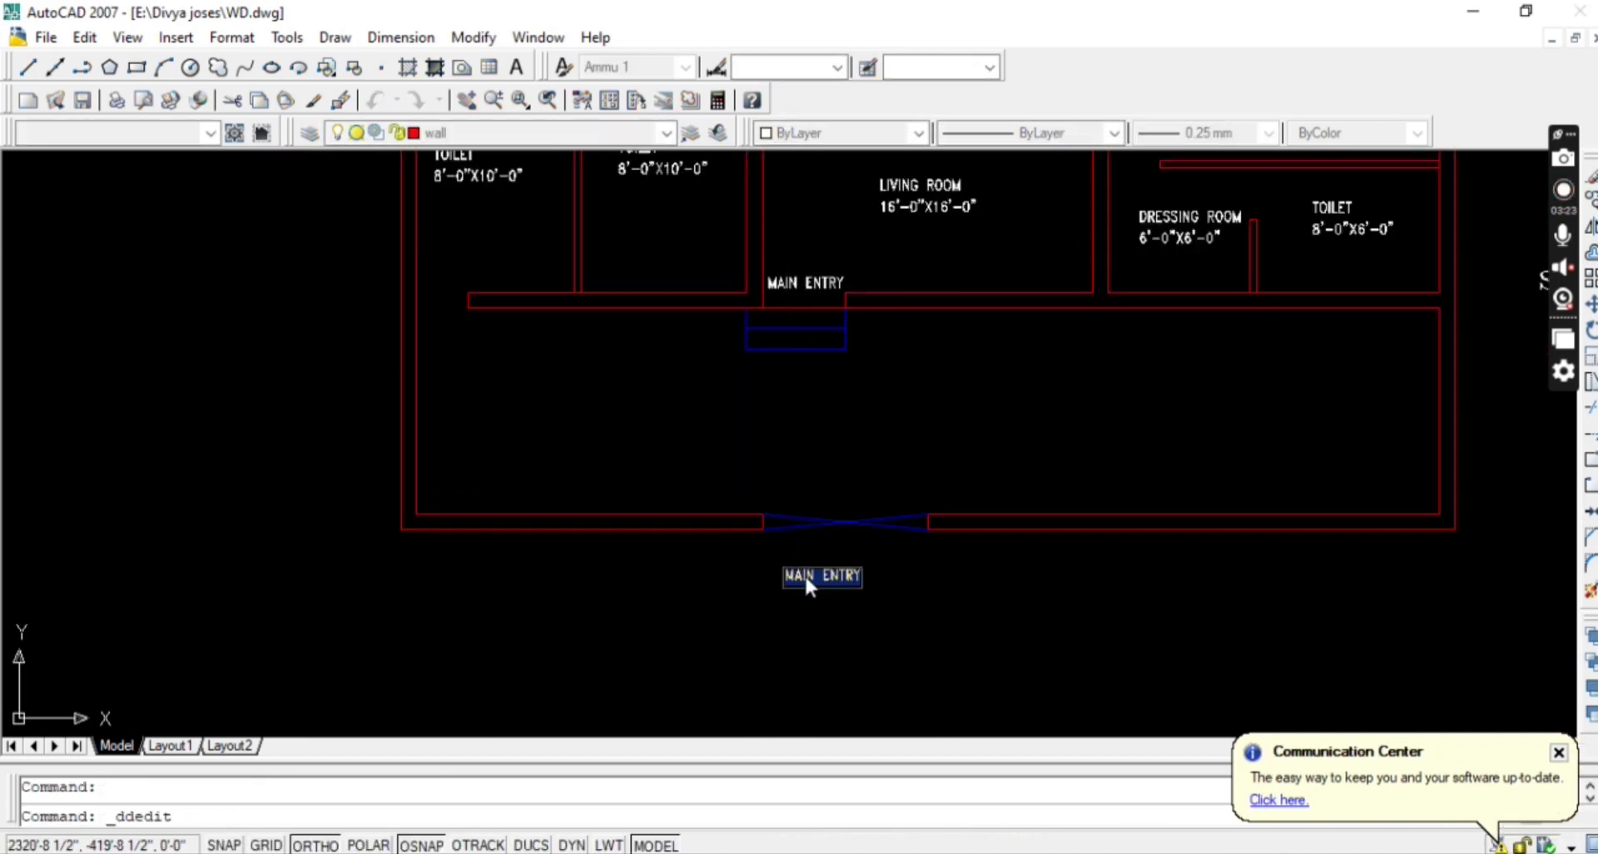
pyautogui.write('MAIN')
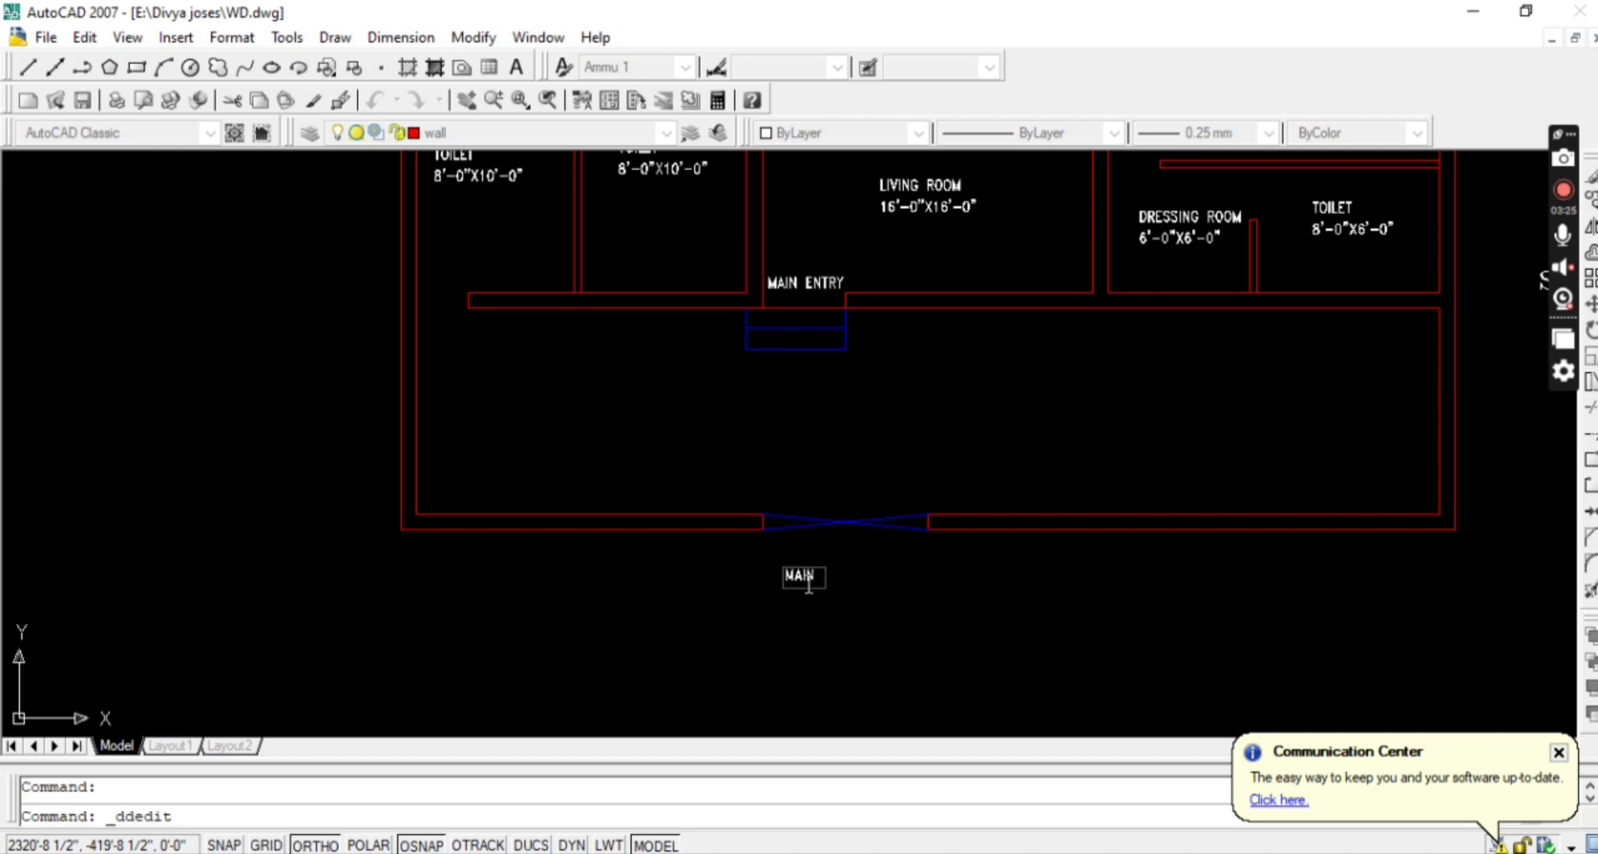
pyautogui.scroll(4, 814, 581)
pyautogui.write('GATE')
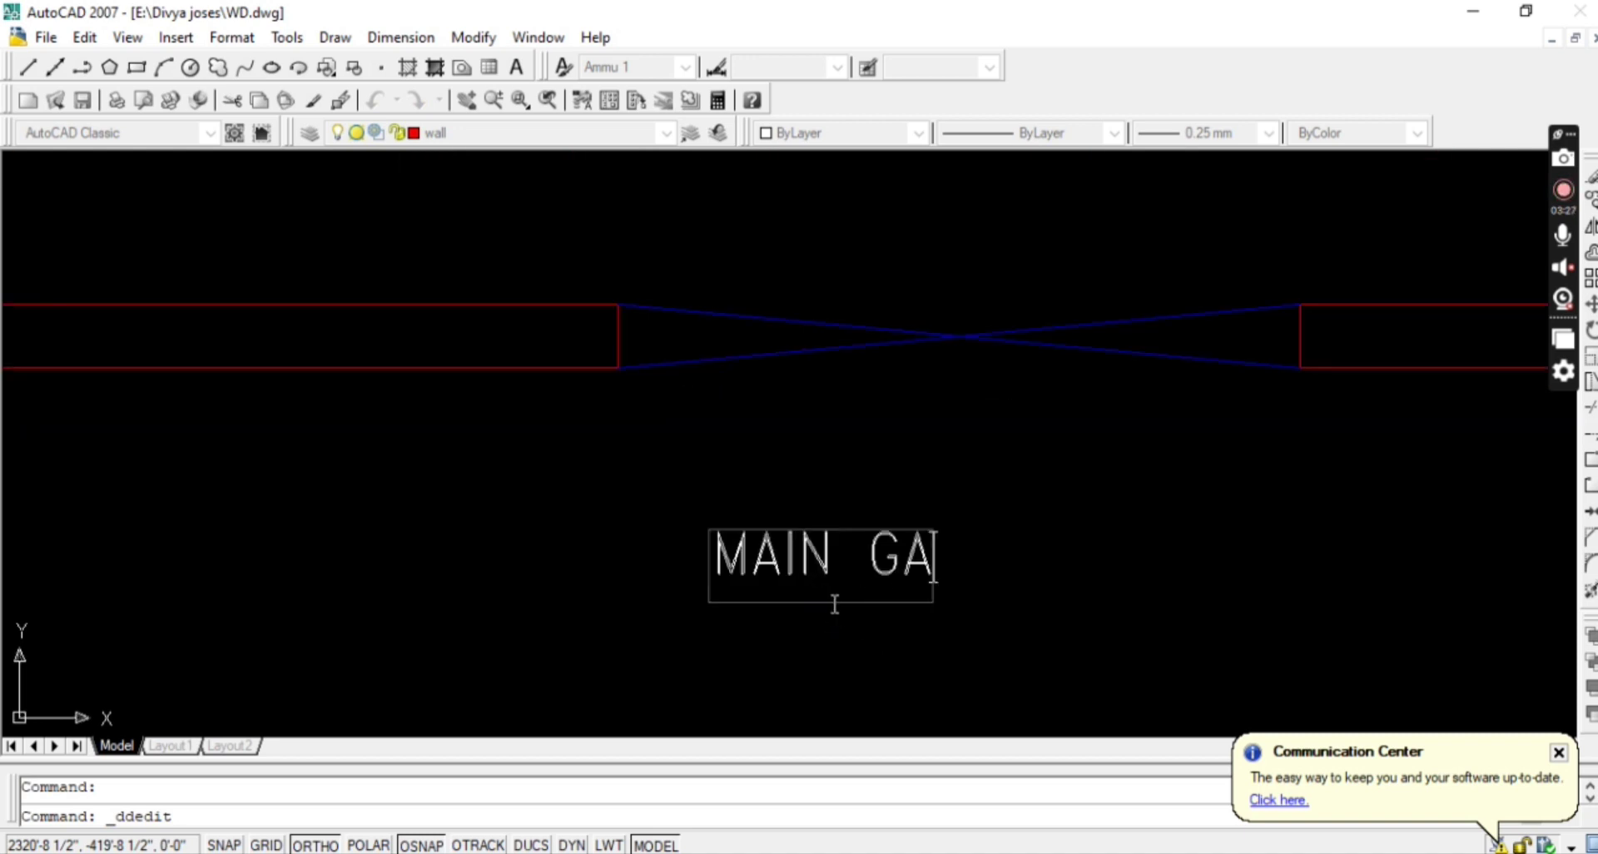
pyautogui.press('Return')
pyautogui.press('Return')
# Cut the MAIN GATE label and paste it closer to the front wall opening, centred just beneath the crossed diagonals.
pyautogui.scroll(-2, 1019, 591)
pyautogui.moveTo(1019, 591); pyautogui.dragTo(782, 599, button='middle')
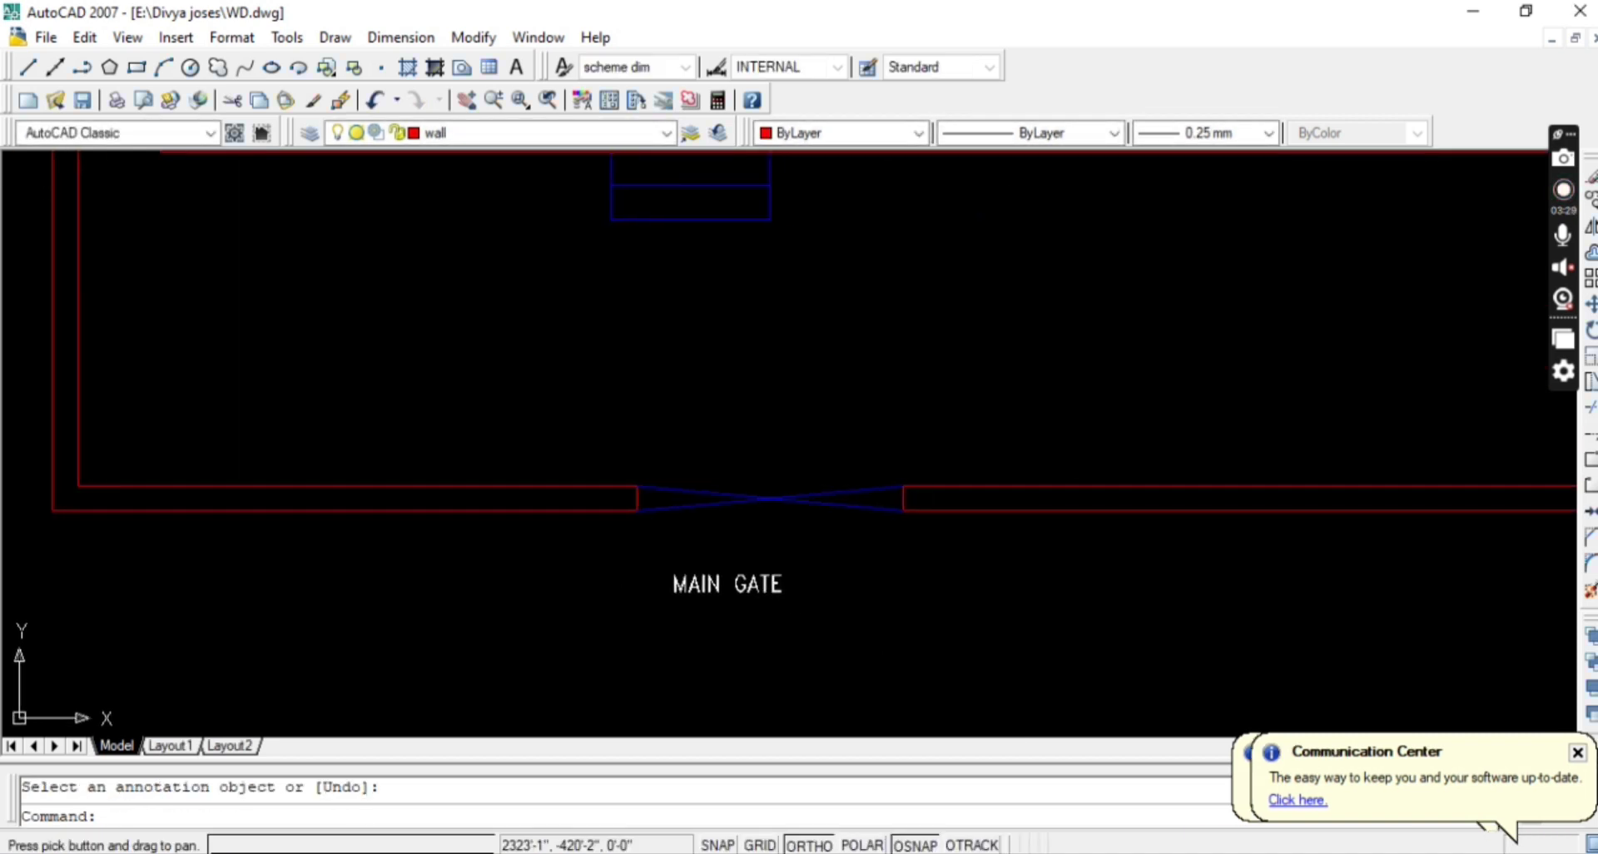
pyautogui.click(759, 582)
pyautogui.hotkey('ctrl', 'x')
pyautogui.hotkey('ctrl', 'v')
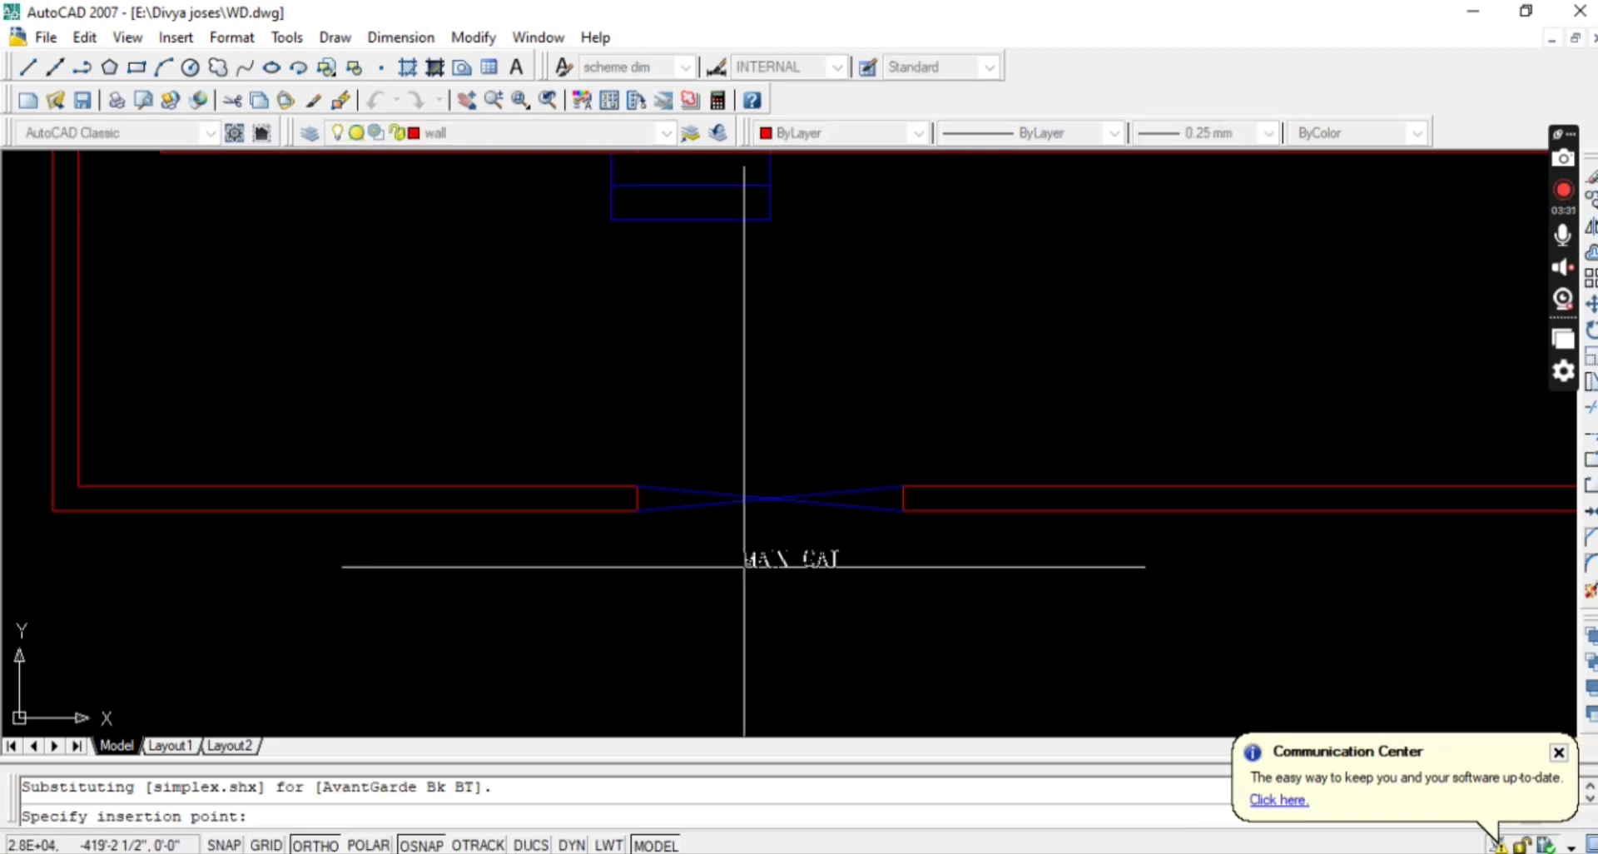
pyautogui.click(711, 551)
pyautogui.press('Escape')
# Examine the plan room by room, from the main gate and main entry through the living room, dining, kitchen, bedrooms, dressing room and toilets.
pyautogui.scroll(-3, 700, 589)
pyautogui.scroll(2, 733, 583)
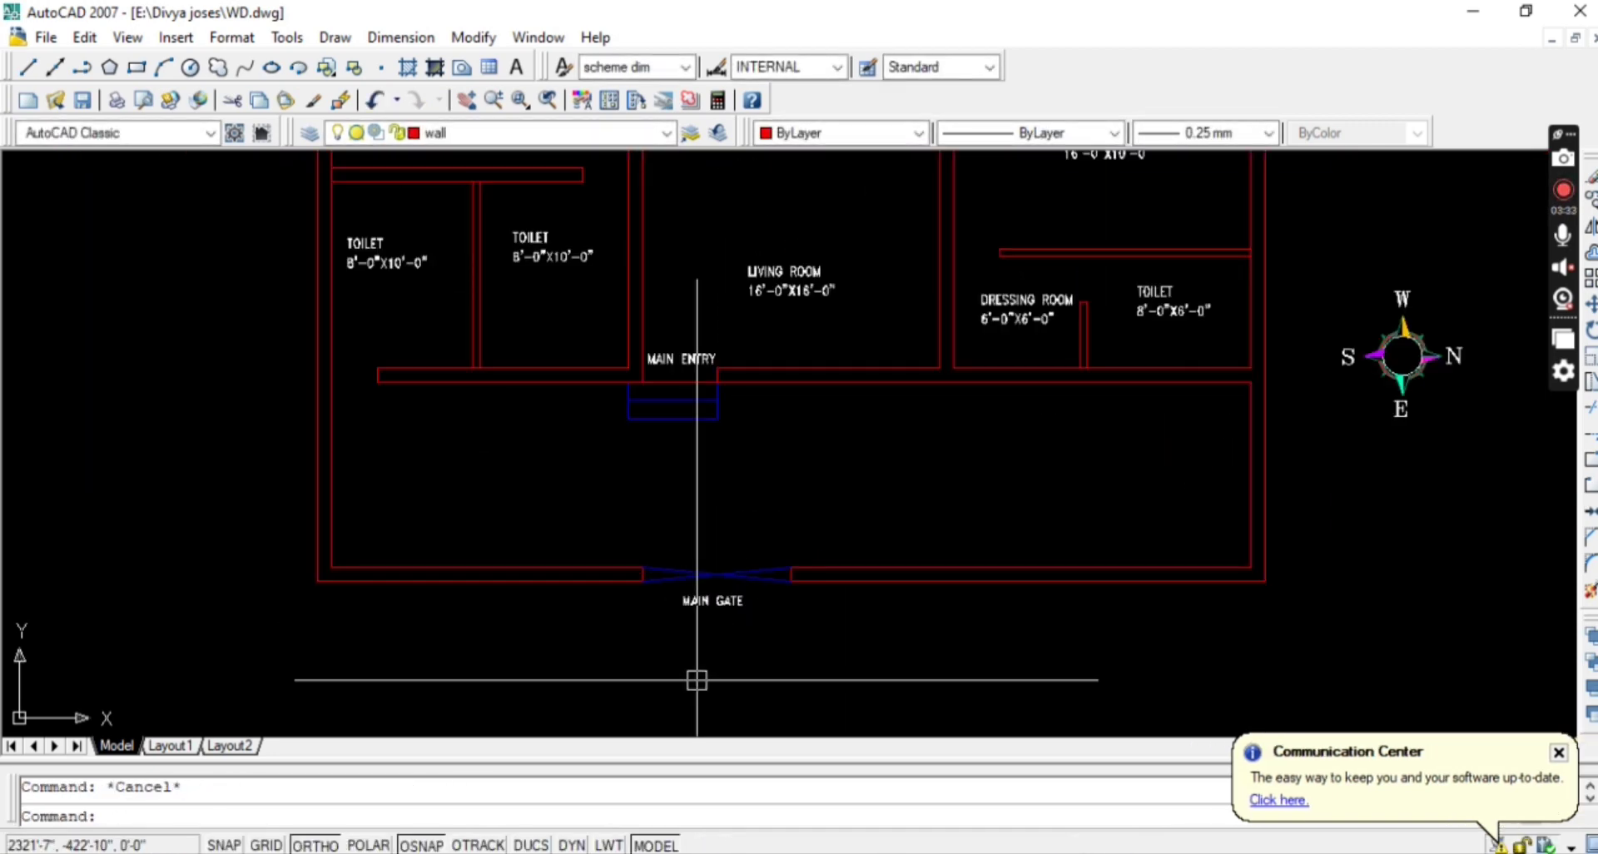
pyautogui.moveTo(696, 678); pyautogui.dragTo(649, 652, button='middle')
pyautogui.scroll(2, 617, 554)
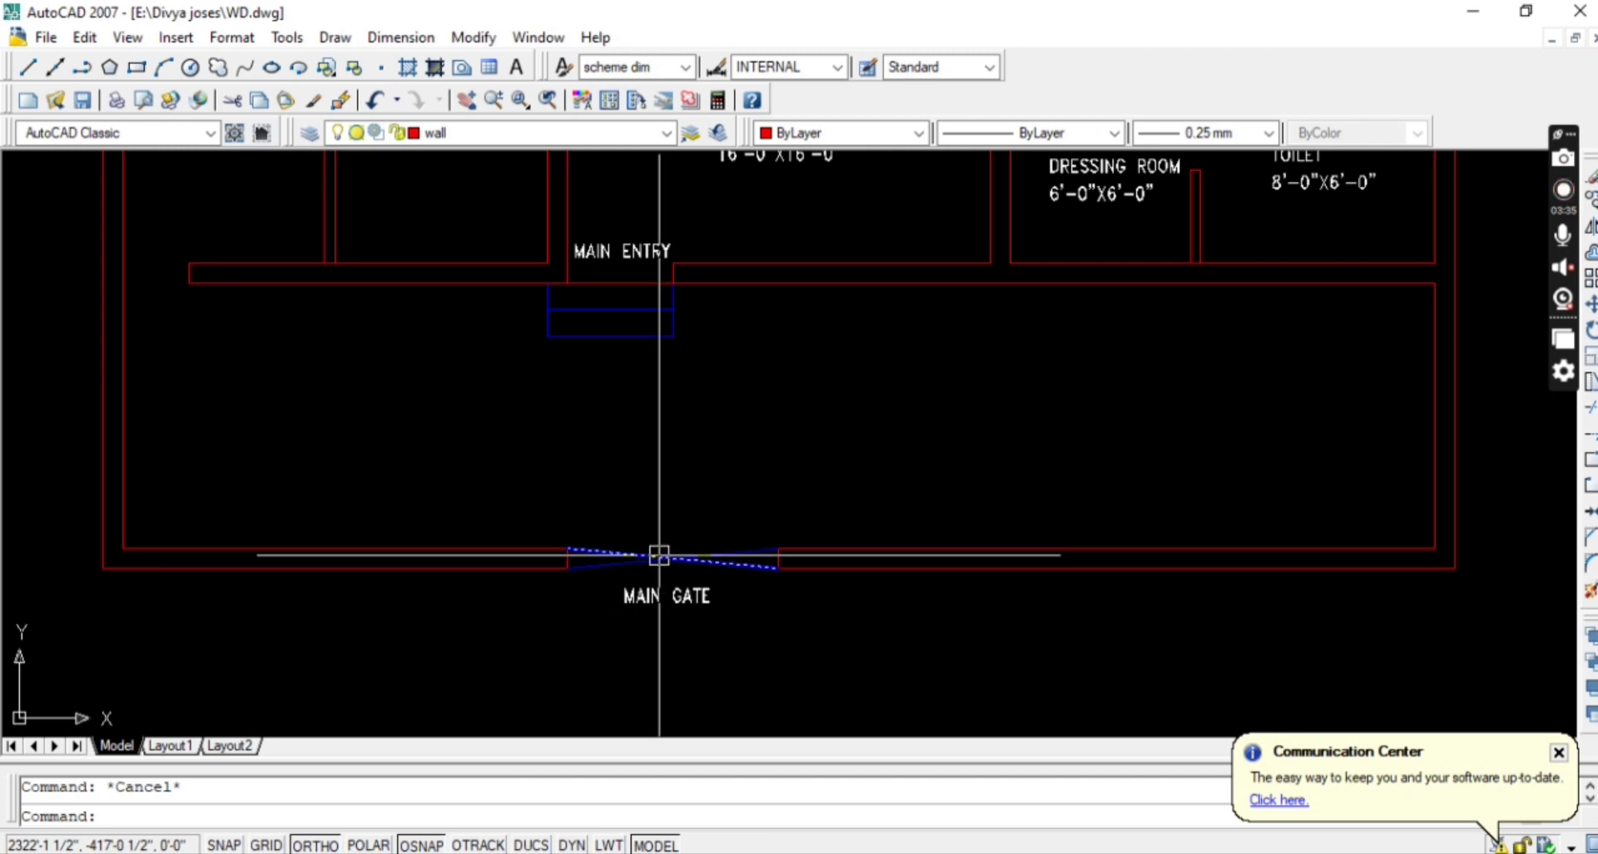
pyautogui.write('p')
pyautogui.press('Return')
pyautogui.scroll(2, 680, 630)
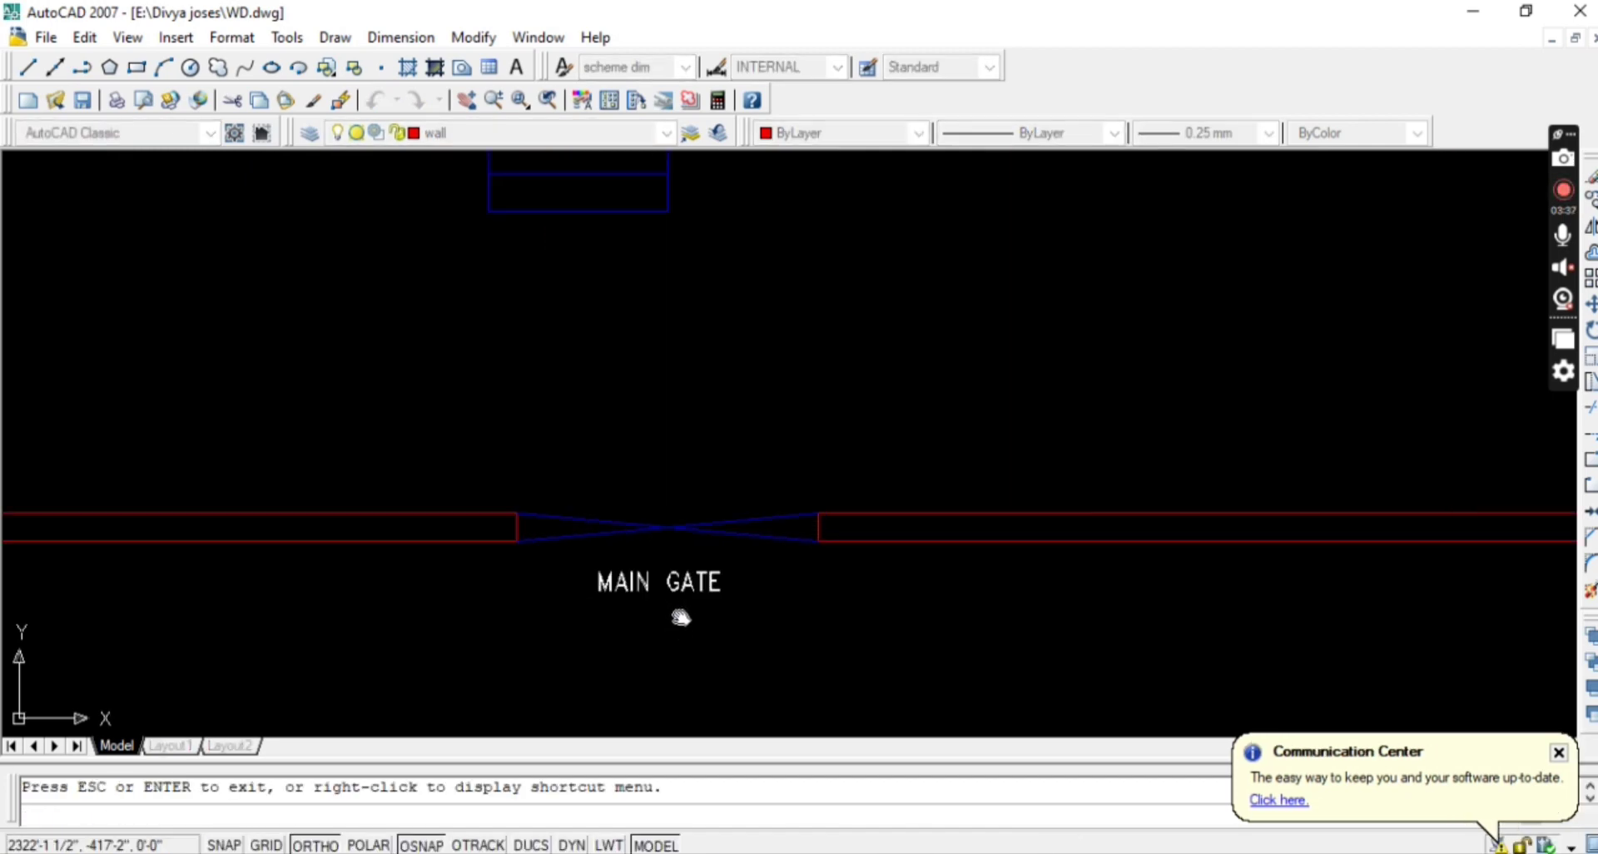
pyautogui.scroll(-5, 654, 493)
pyautogui.moveTo(651, 480); pyautogui.dragTo(691, 636)
pyautogui.scroll(4, 668, 555)
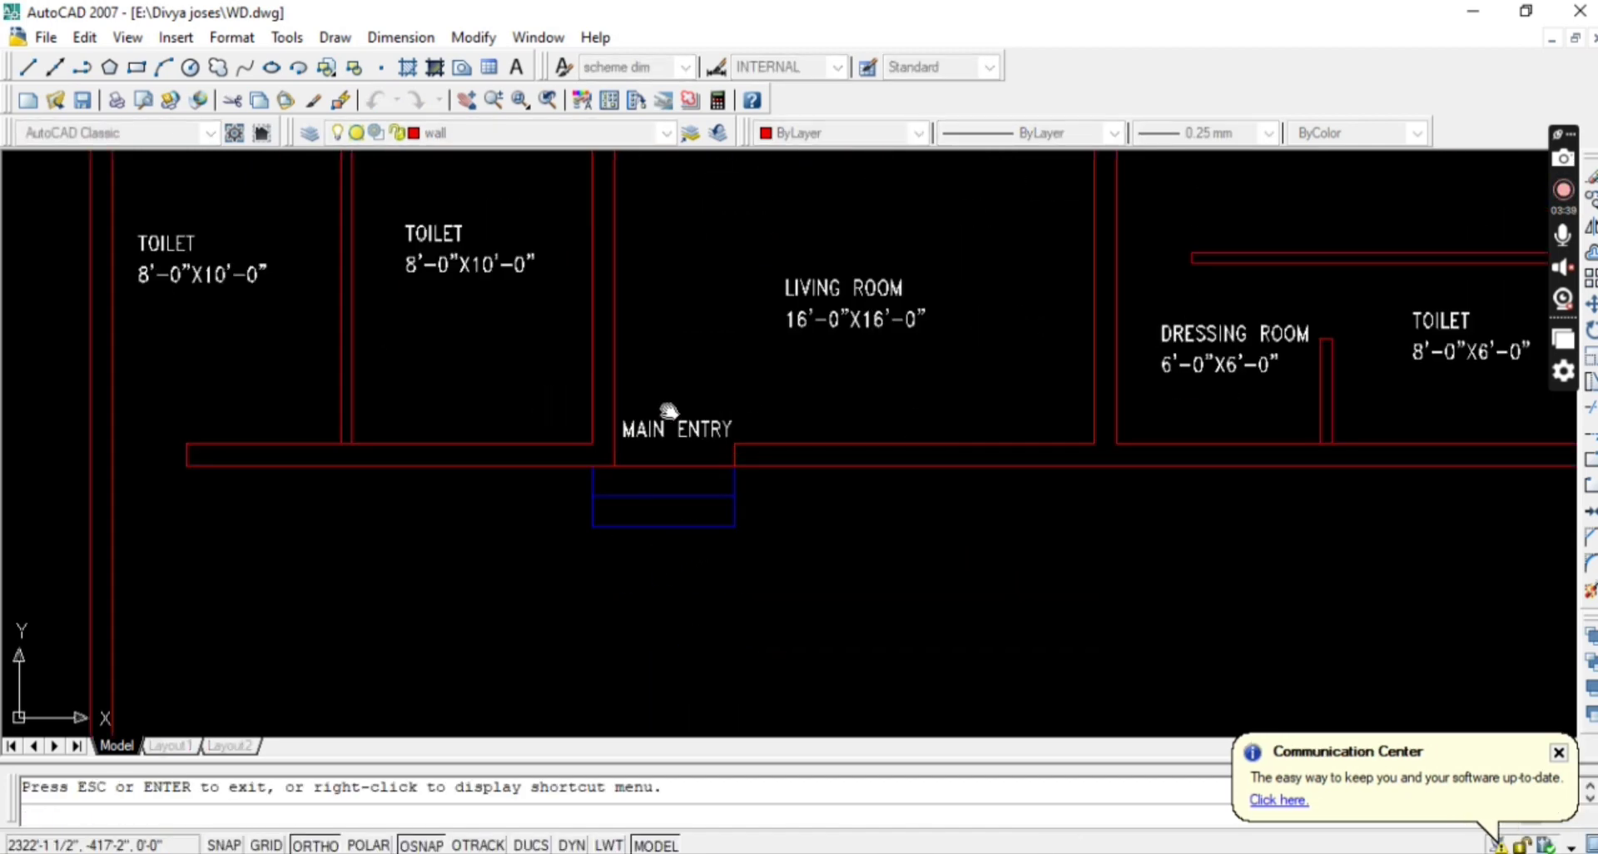
pyautogui.moveTo(709, 433); pyautogui.dragTo(662, 652)
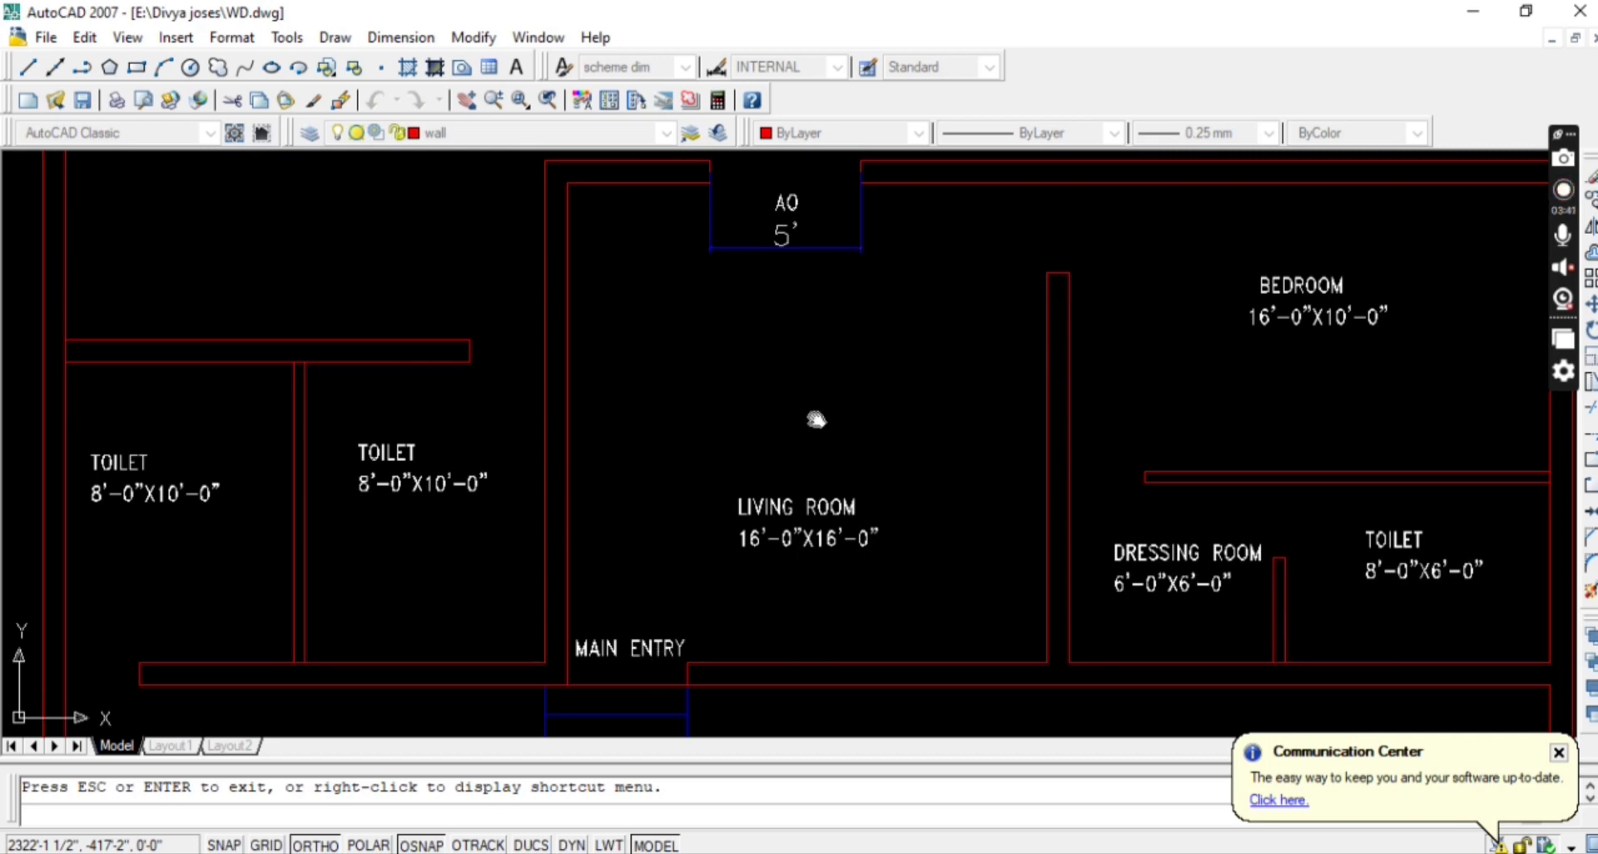
pyautogui.moveTo(816, 420)
pyautogui.mouseDown()
pyautogui.moveTo(616, 542)
pyautogui.moveTo(577, 600)
pyautogui.mouseUp()
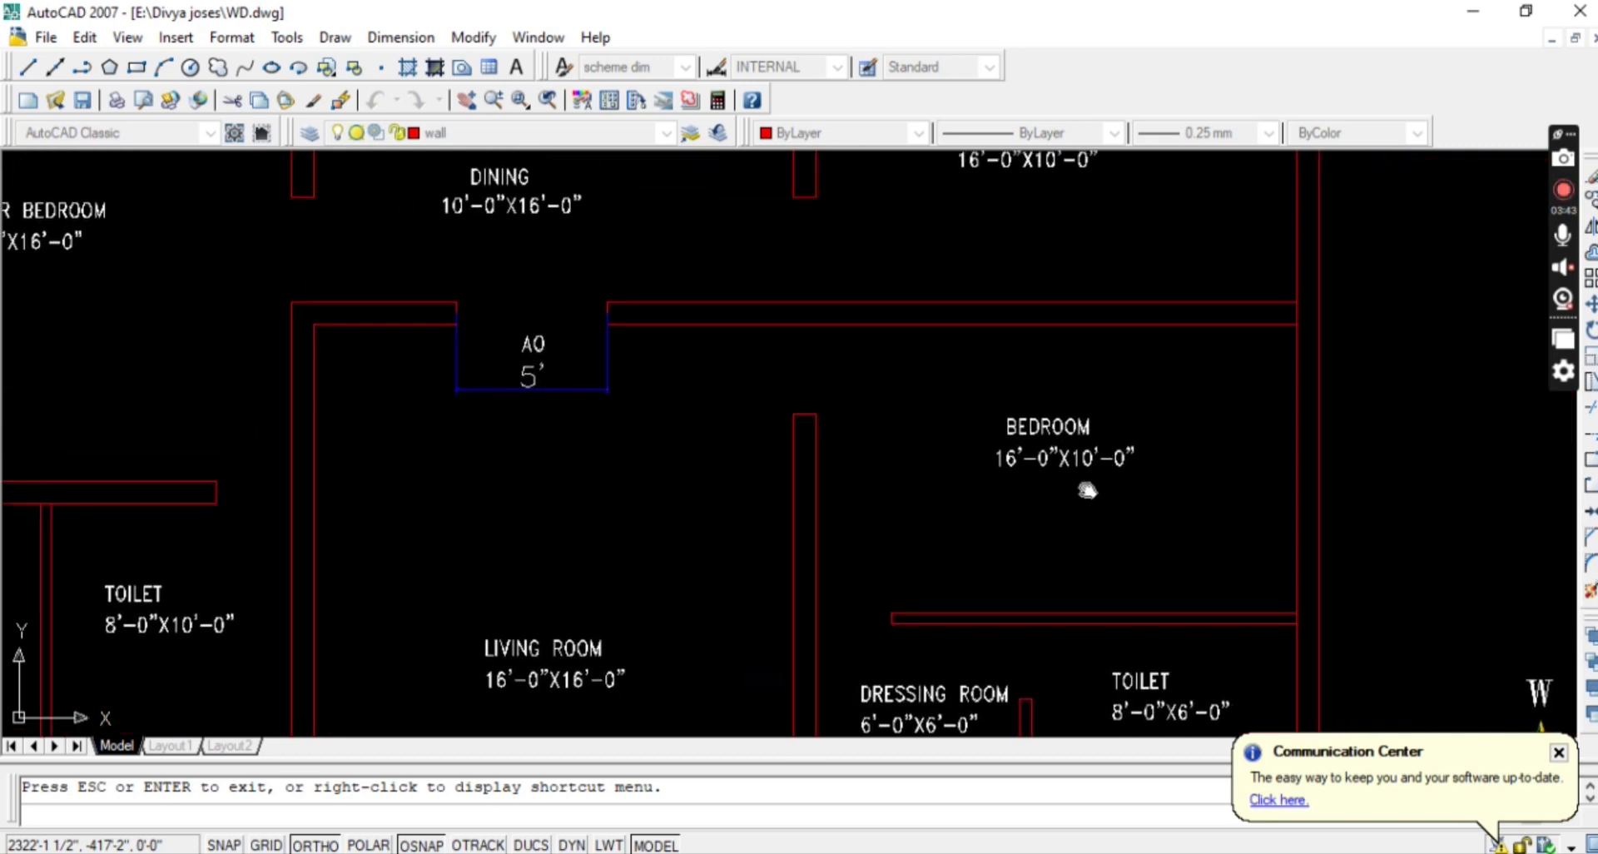
pyautogui.moveTo(948, 554); pyautogui.dragTo(882, 378)
pyautogui.moveTo(707, 355); pyautogui.dragTo(902, 610)
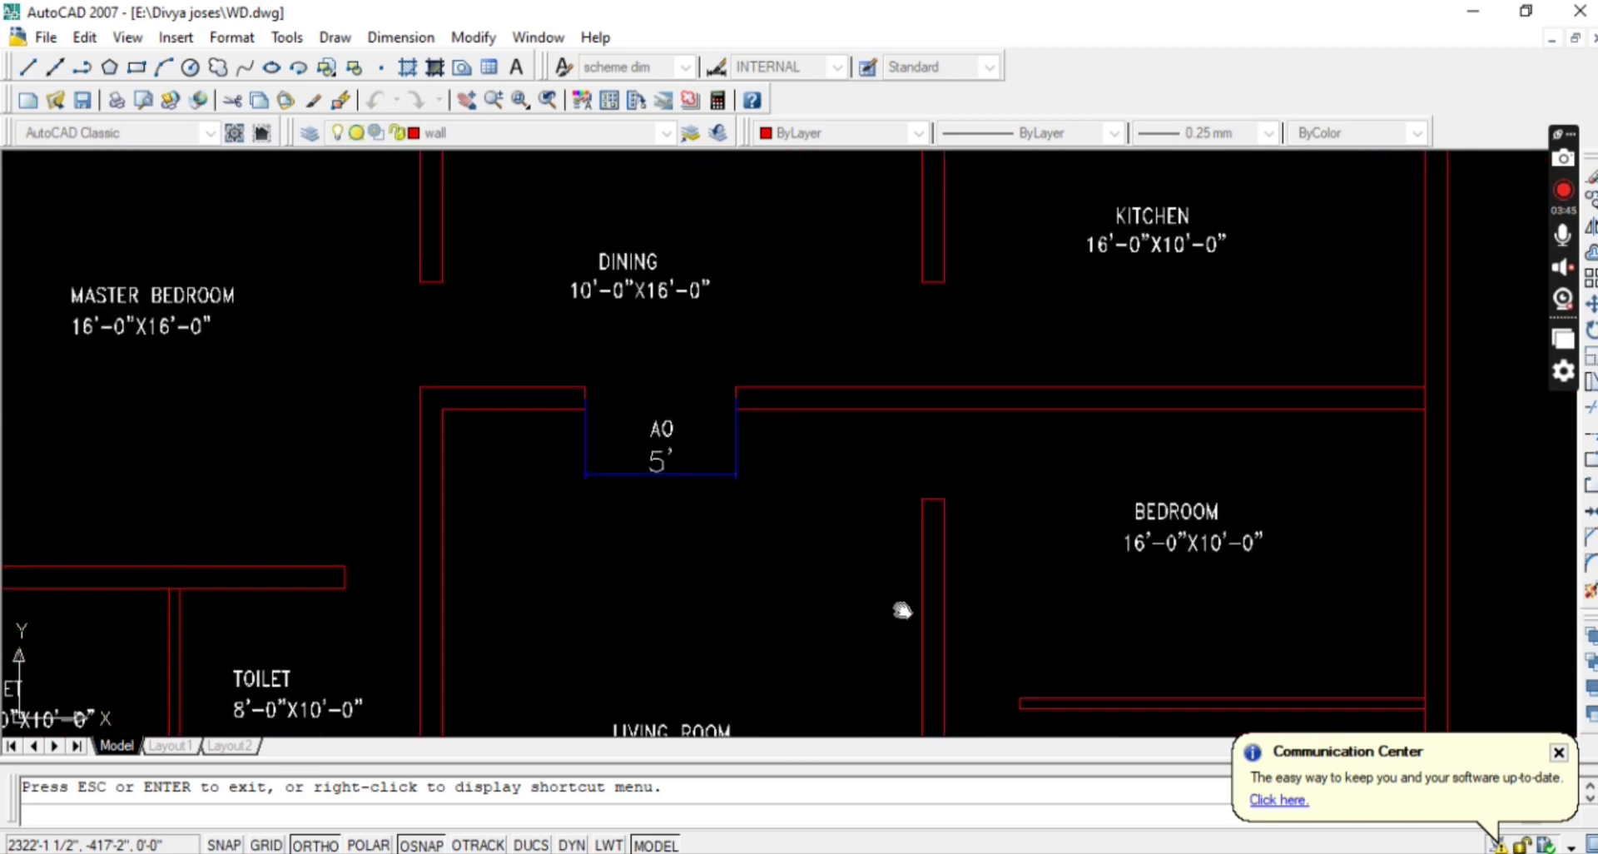
pyautogui.moveTo(666, 427); pyautogui.dragTo(730, 548)
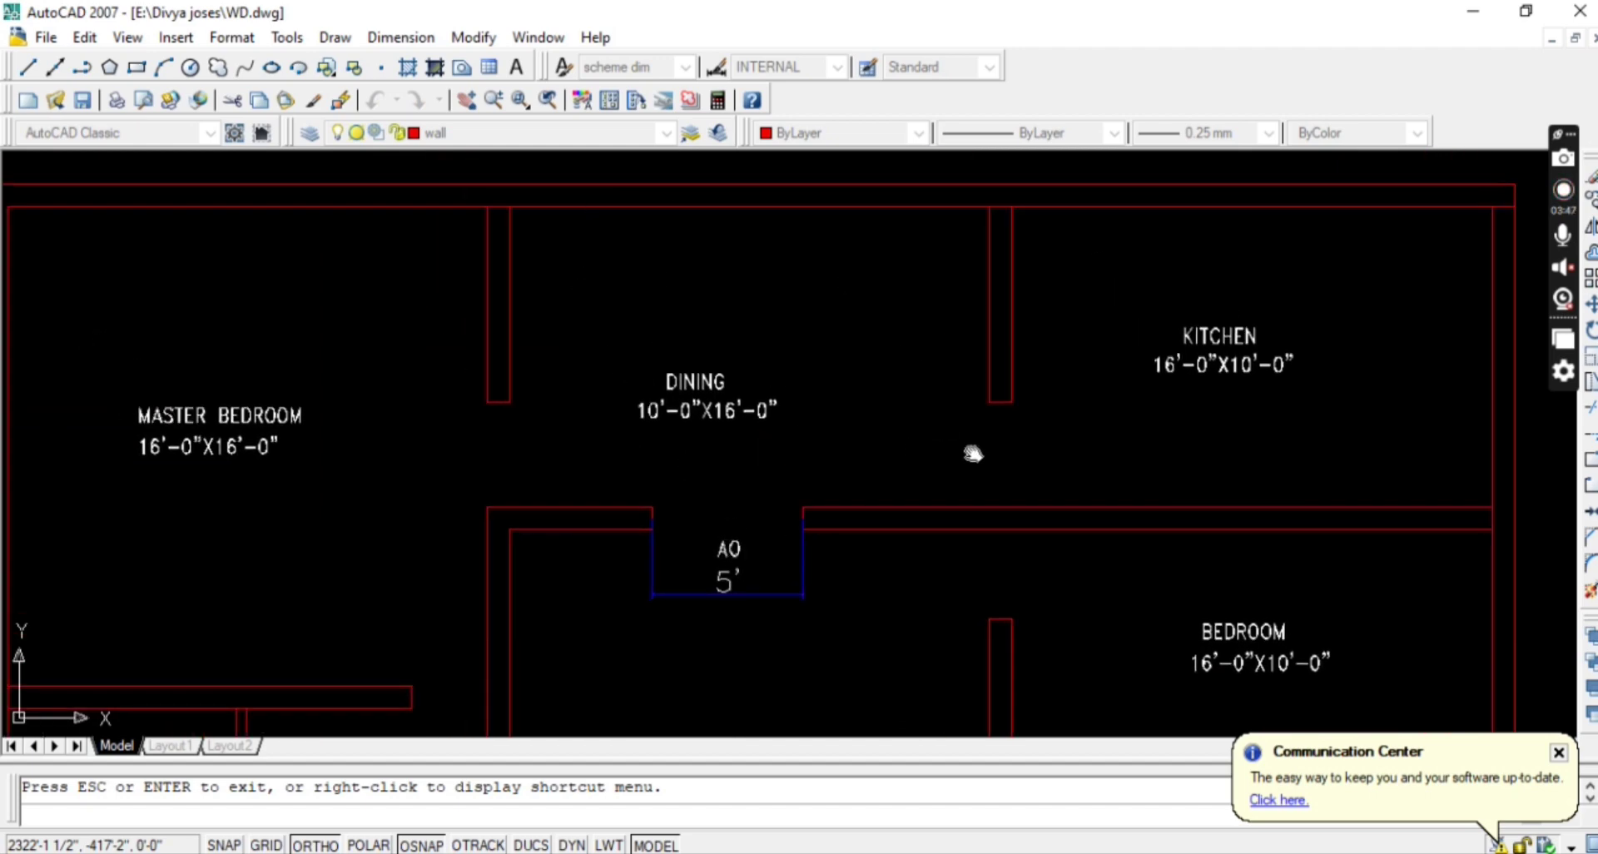
pyautogui.moveTo(972, 454); pyautogui.dragTo(812, 473)
pyautogui.moveTo(1022, 473)
pyautogui.mouseDown()
pyautogui.moveTo(834, 278)
pyautogui.moveTo(757, 313)
pyautogui.mouseUp()
pyautogui.scroll(-4, 757, 314)
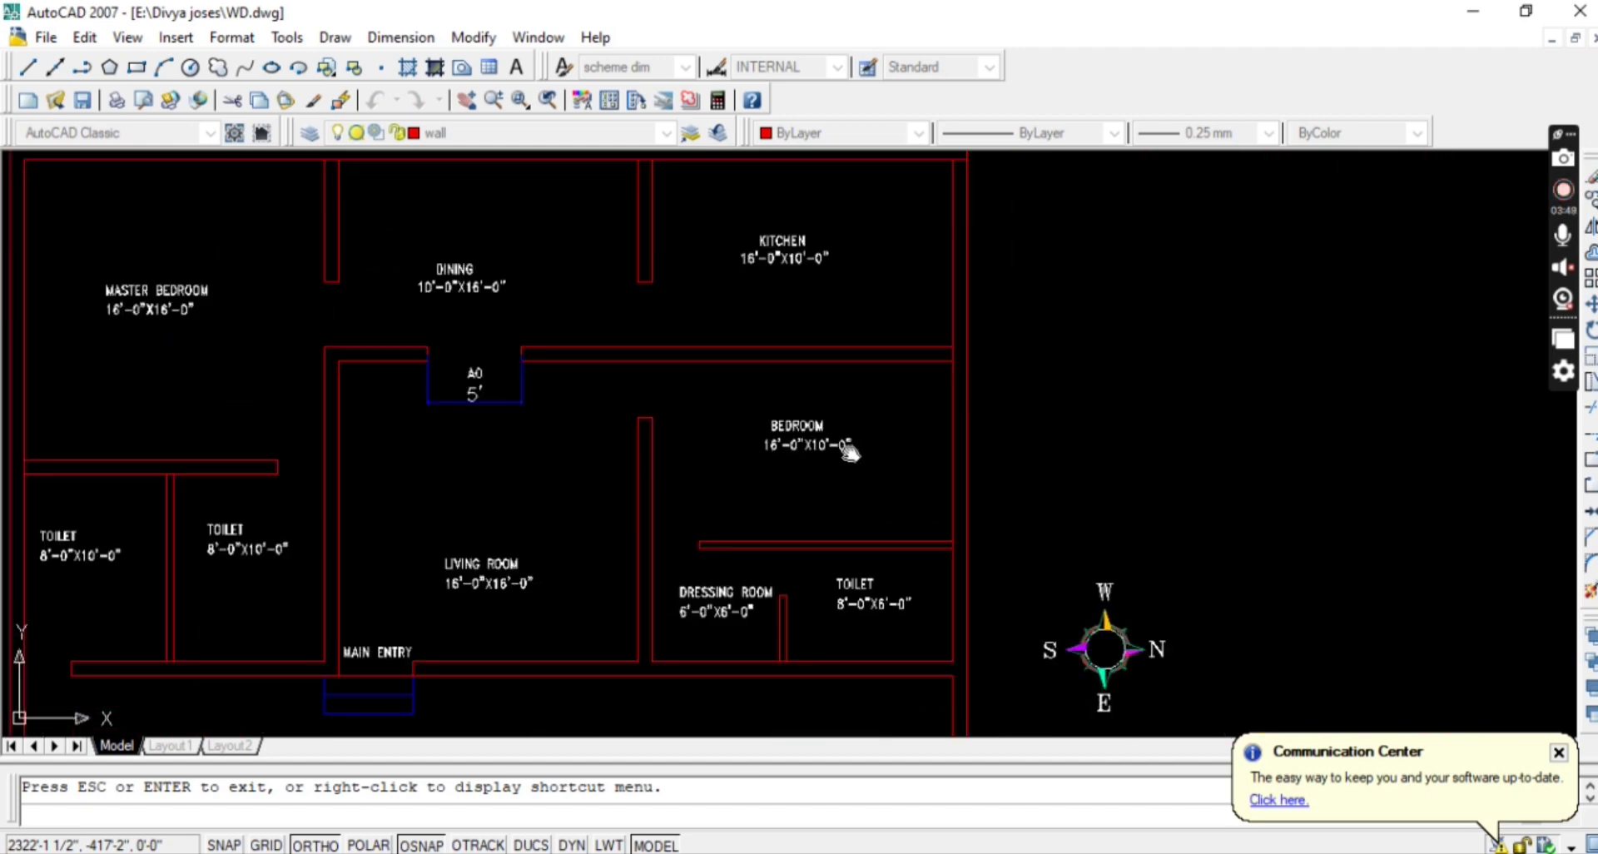
pyautogui.scroll(3, 1031, 614)
pyautogui.moveTo(1056, 596); pyautogui.dragTo(1091, 615)
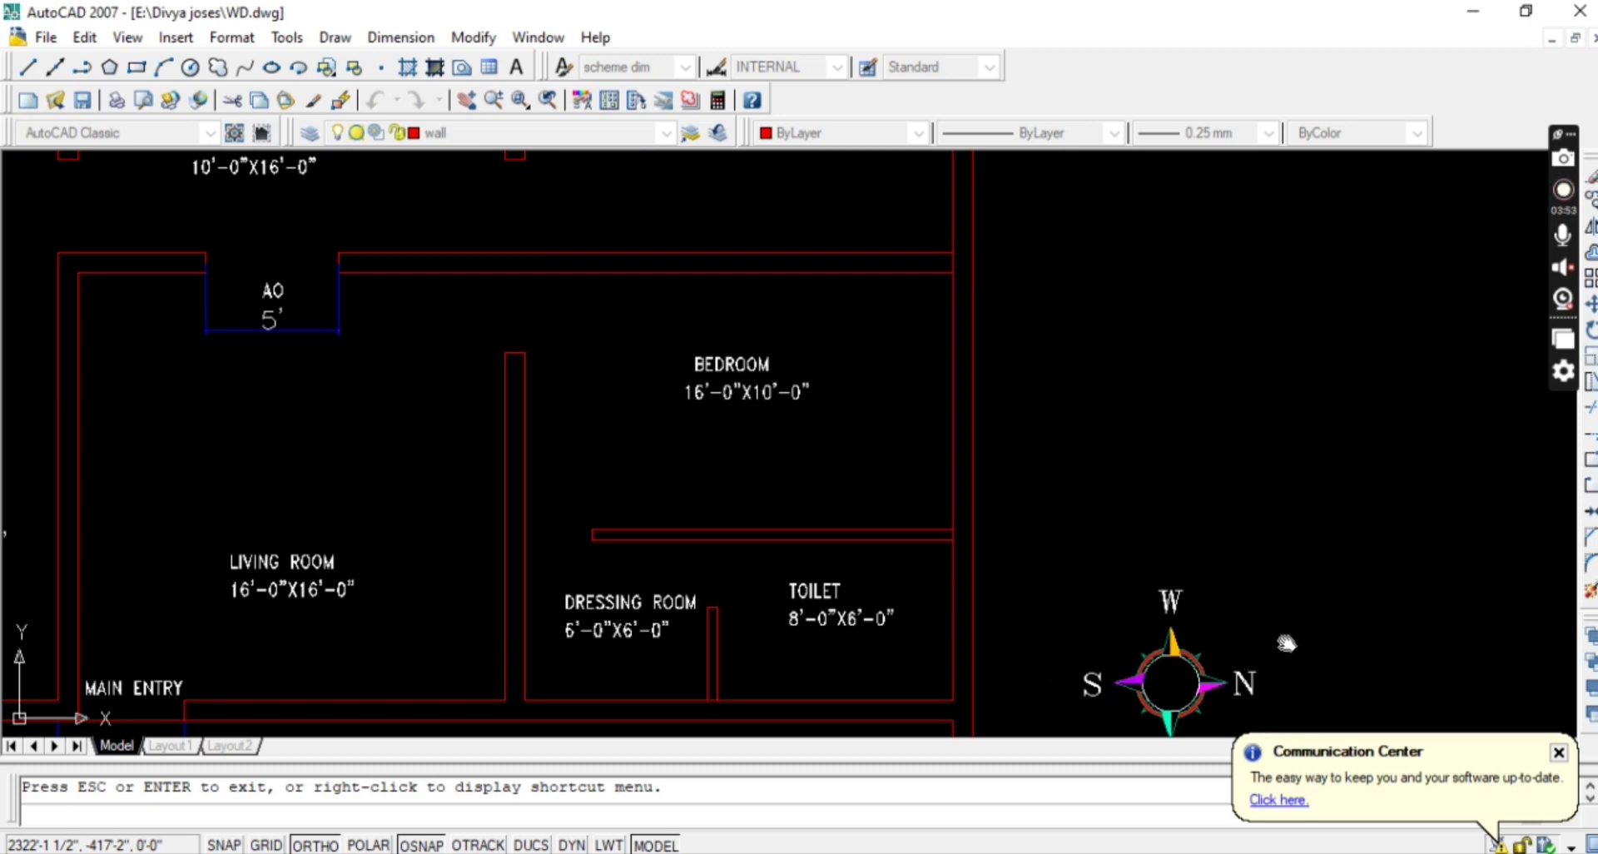
pyautogui.moveTo(684, 396); pyautogui.dragTo(1067, 621)
pyautogui.moveTo(788, 457); pyautogui.dragTo(1053, 425)
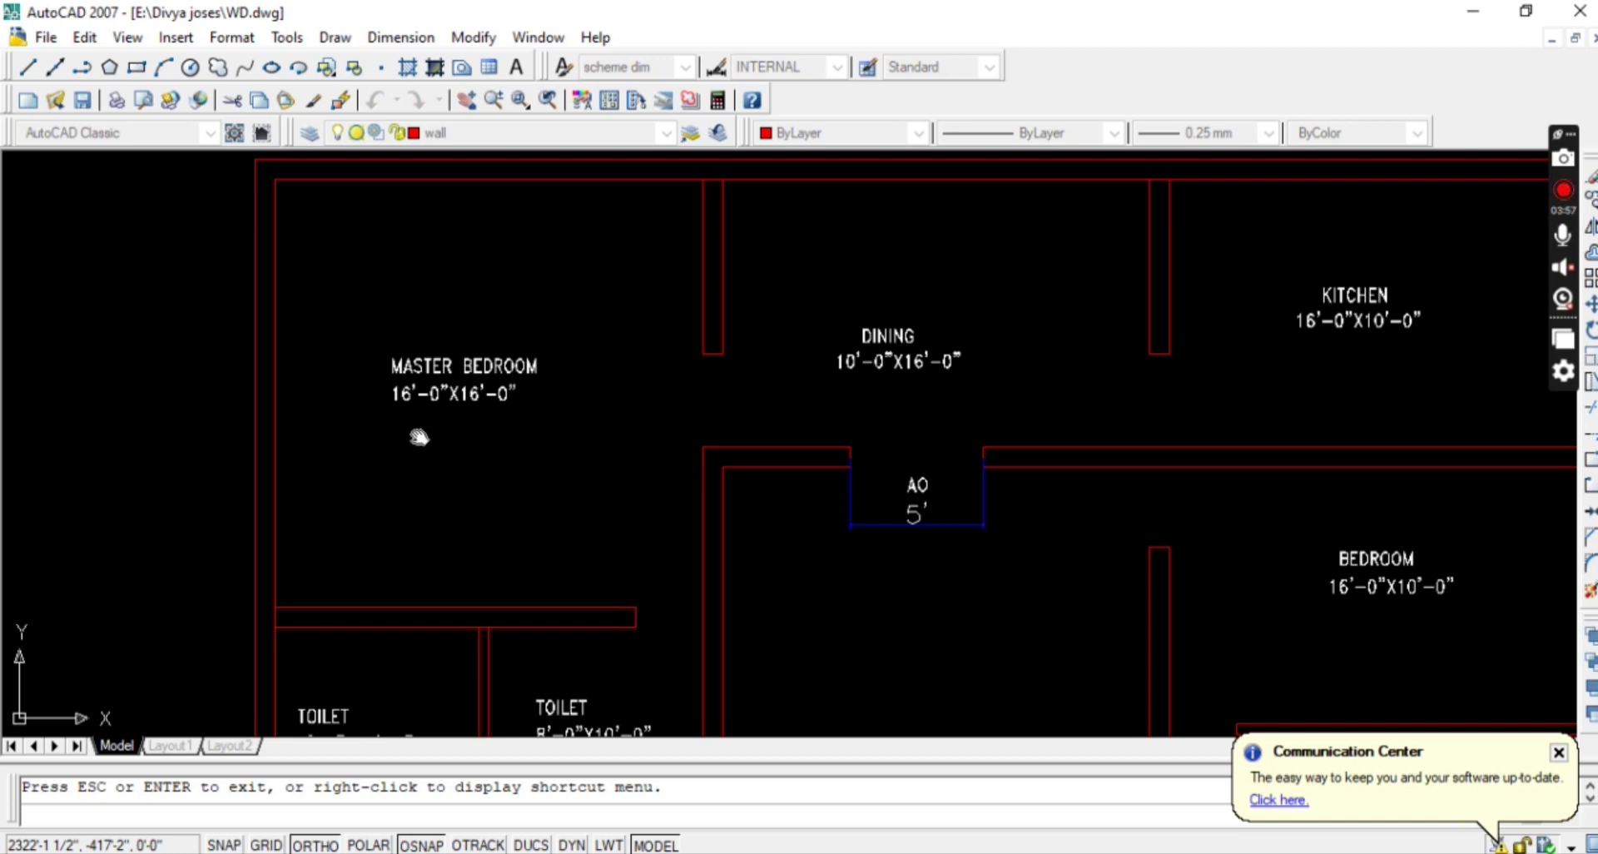
pyautogui.scroll(-2, 832, 541)
pyautogui.moveTo(921, 574); pyautogui.dragTo(658, 373)
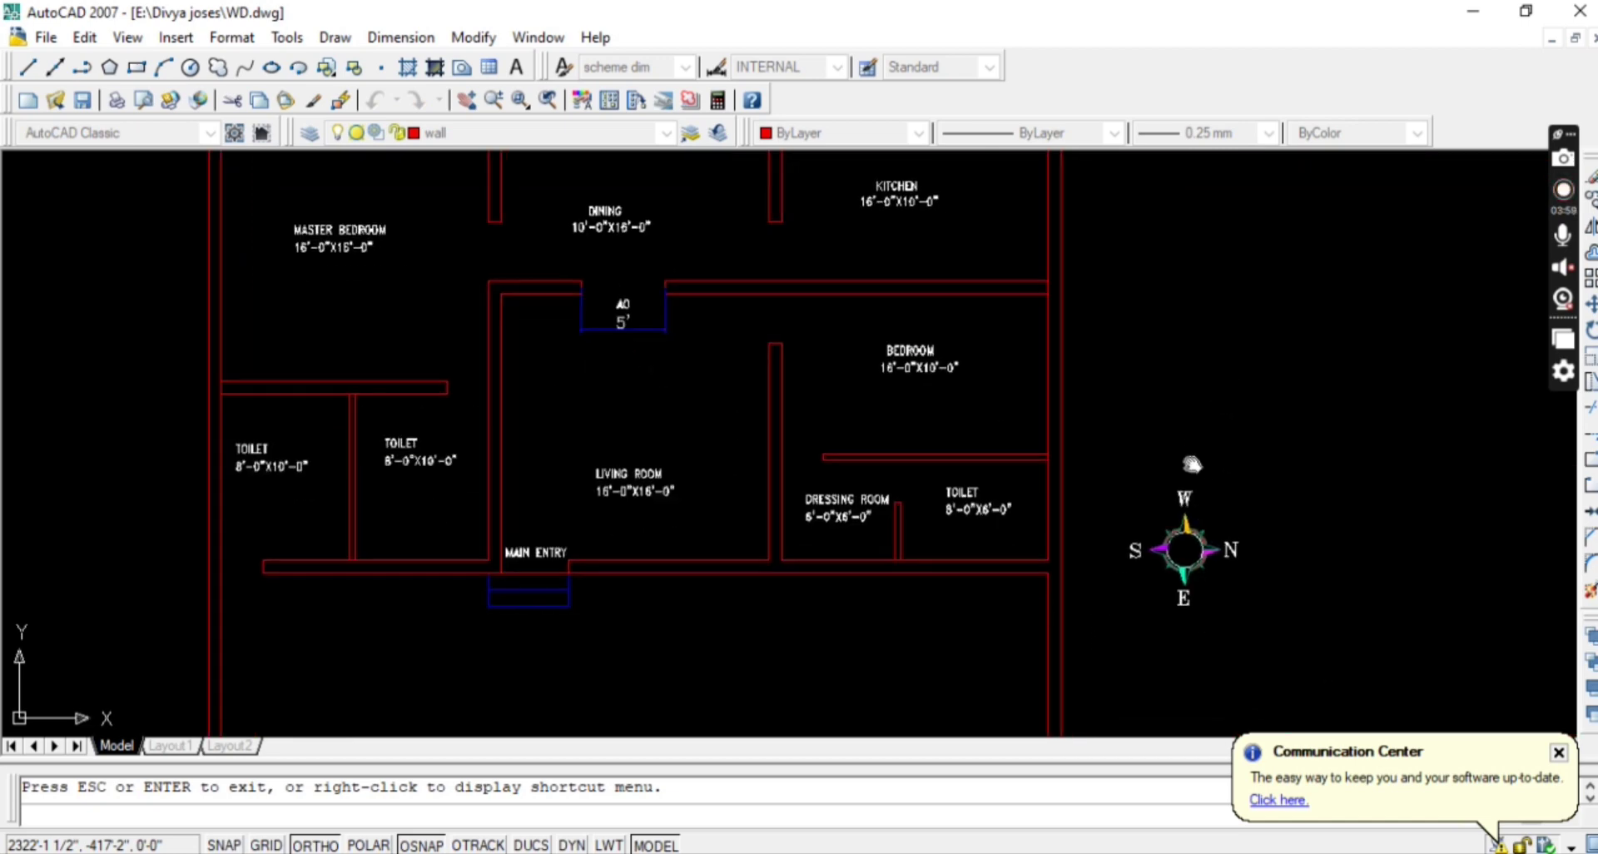
pyautogui.moveTo(747, 275); pyautogui.dragTo(788, 350)
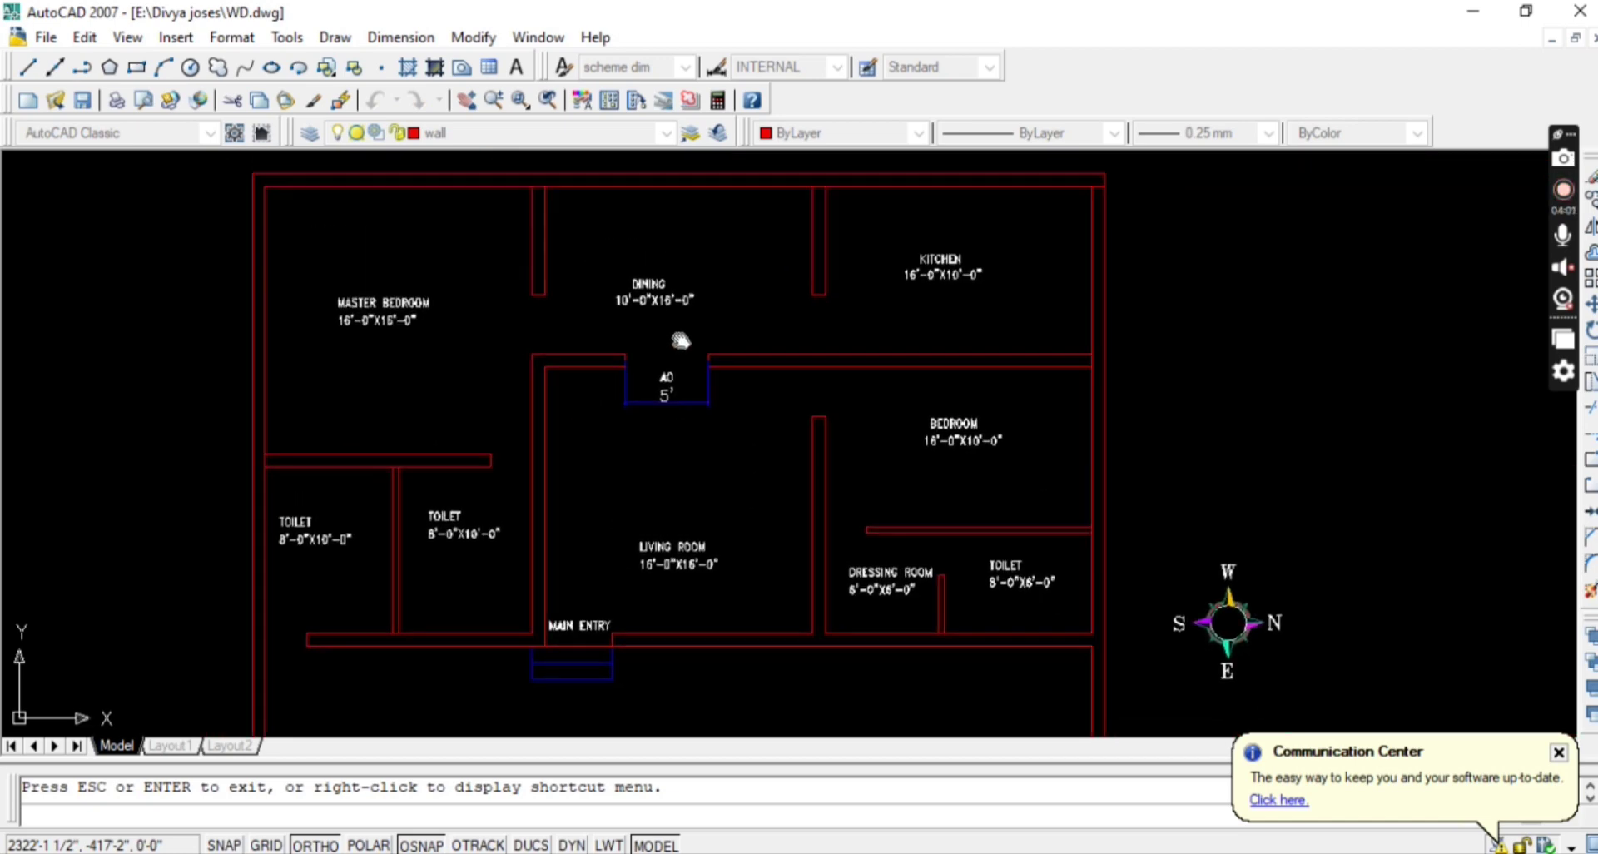
pyautogui.scroll(3, 439, 331)
pyautogui.scroll(-2, 523, 285)
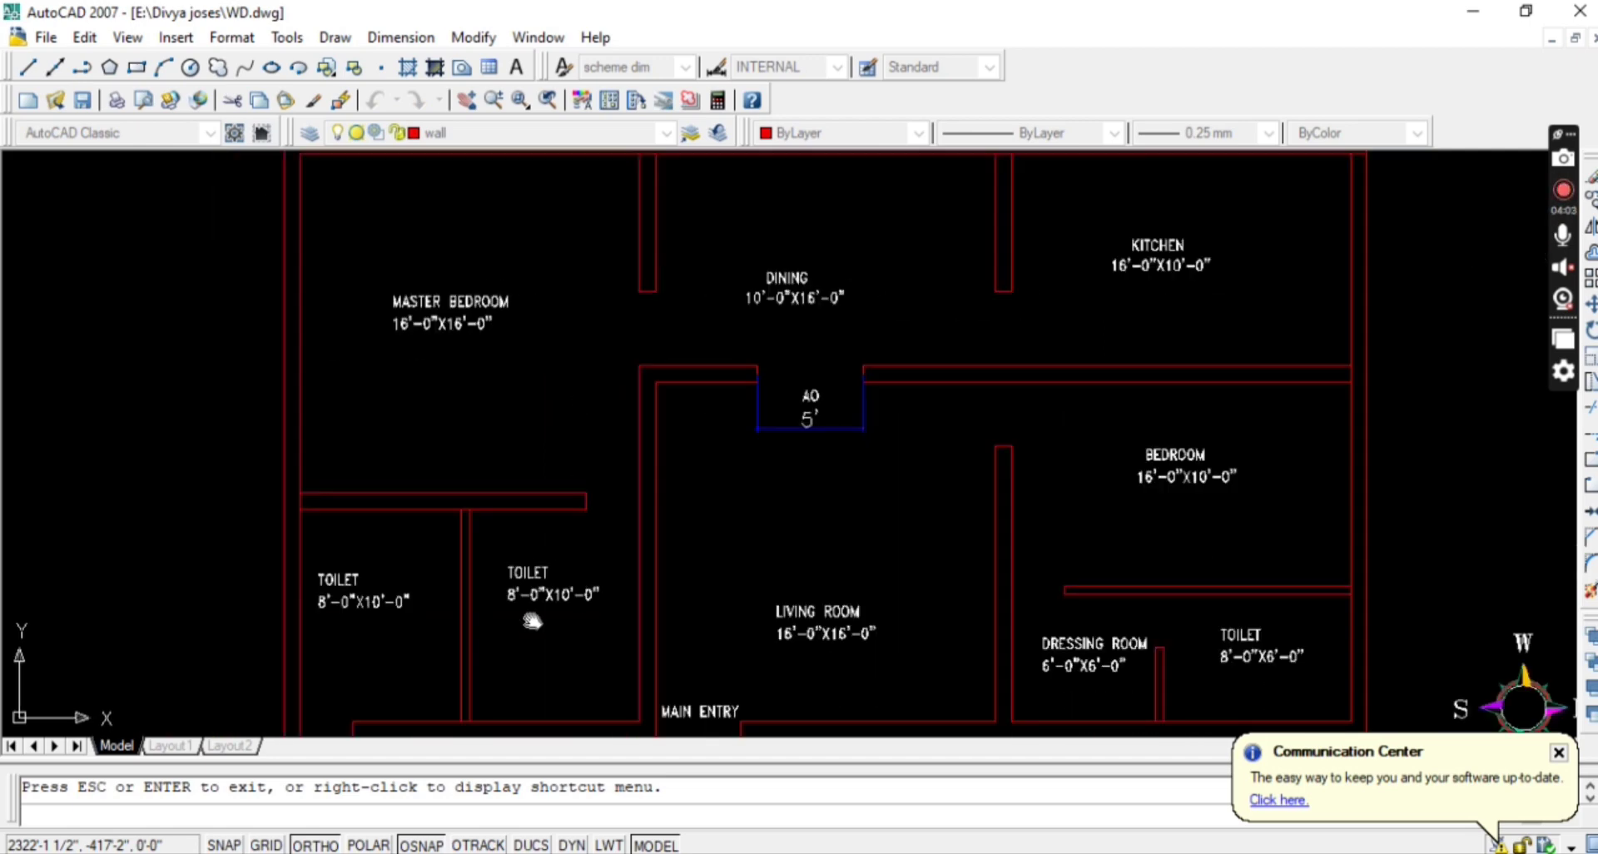
pyautogui.moveTo(565, 610); pyautogui.dragTo(466, 378)
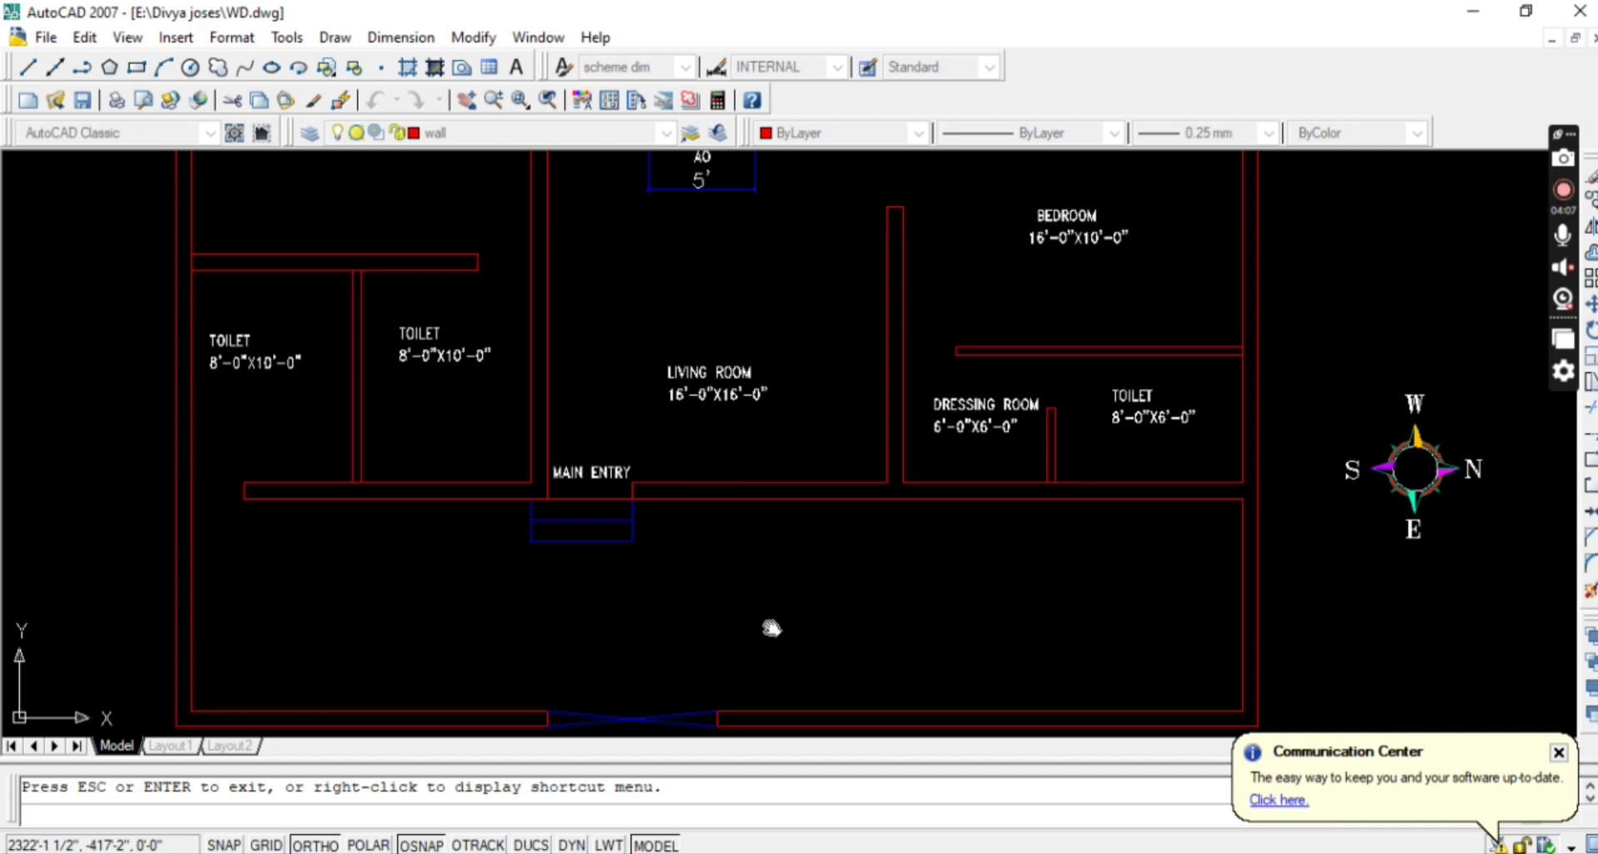
pyautogui.press('Escape')
# Copy the MAIN ENTRY label into the walled front area, between the entrance steps and the main gate.
pyautogui.click(590, 479)
pyautogui.hotkey('ctrl', 'c')
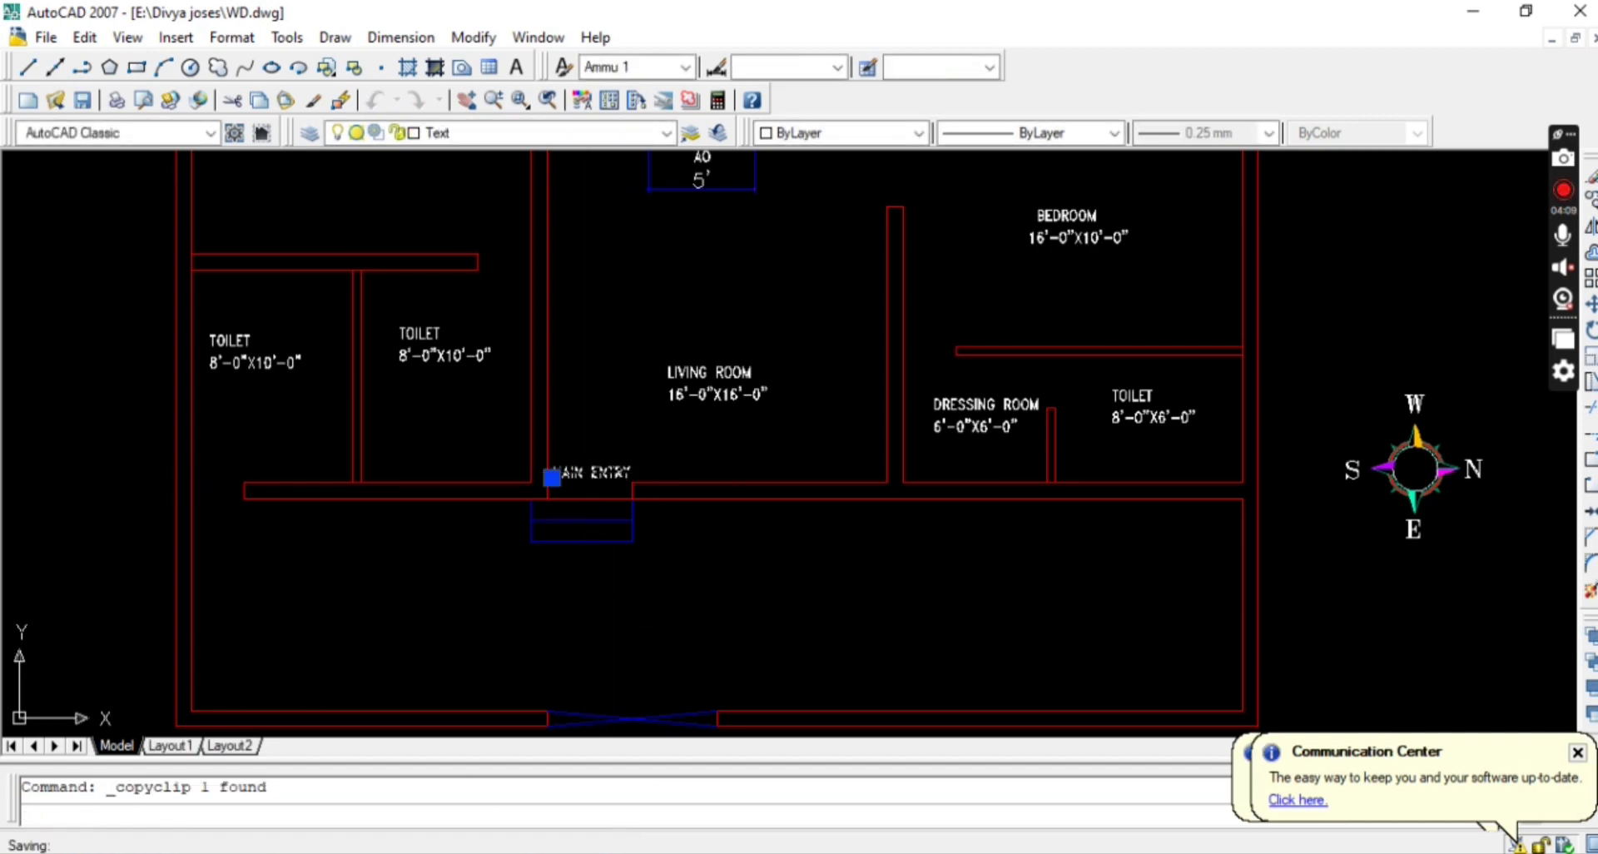
pyautogui.hotkey('ctrl', 'v')
pyautogui.click(637, 624)
# Change the copied label in the walled front area to PORTICO/ CAR PARKING.
pyautogui.doubleClick(666, 621)
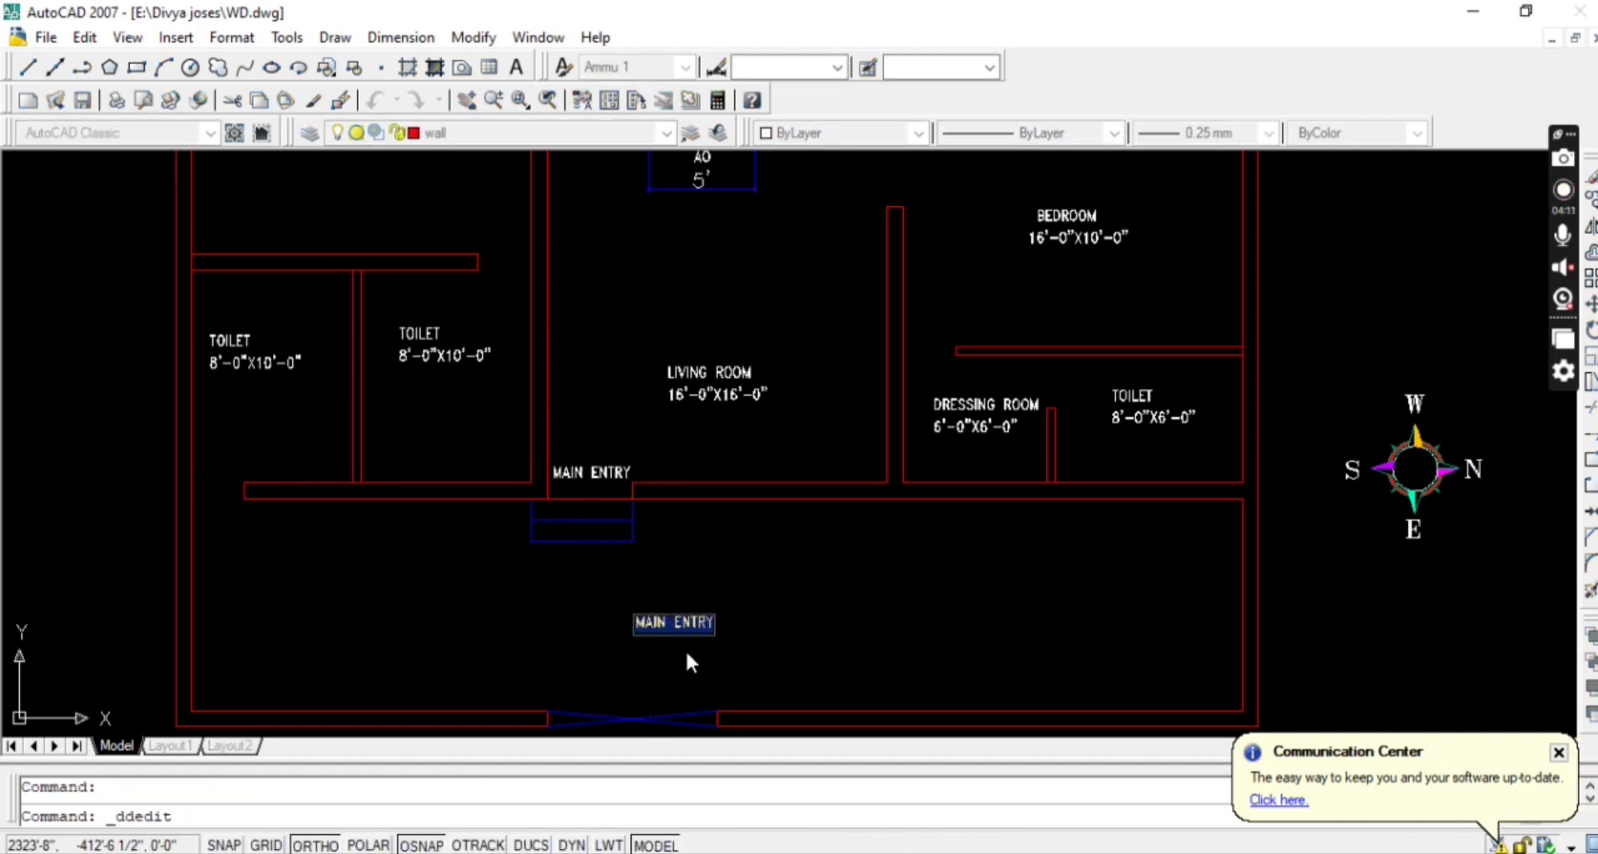
pyautogui.write('PORTICO')
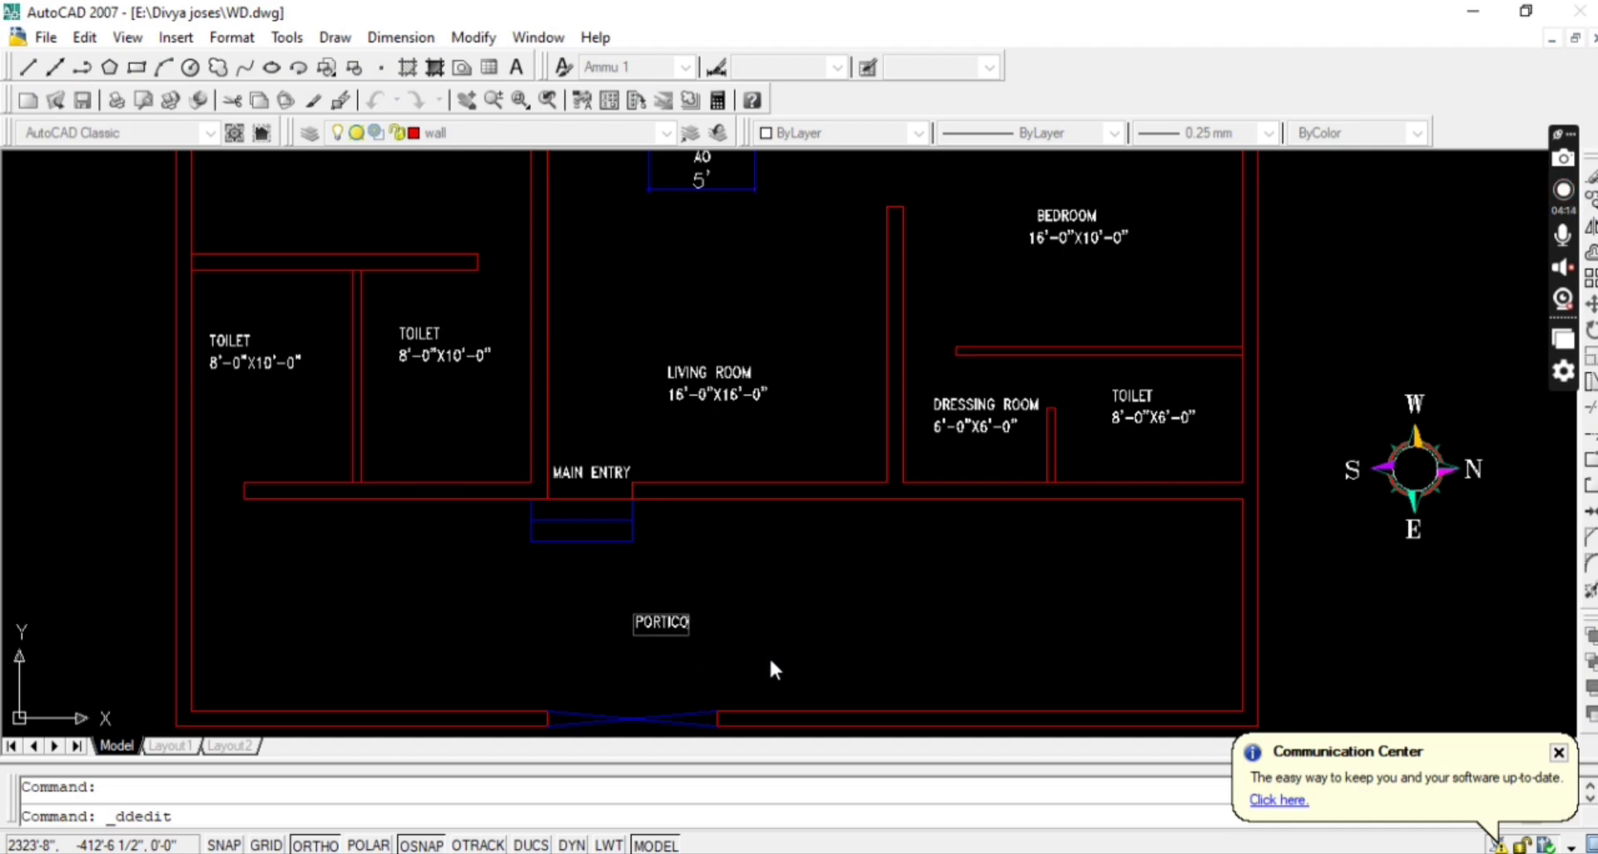
pyautogui.scroll(5, 724, 670)
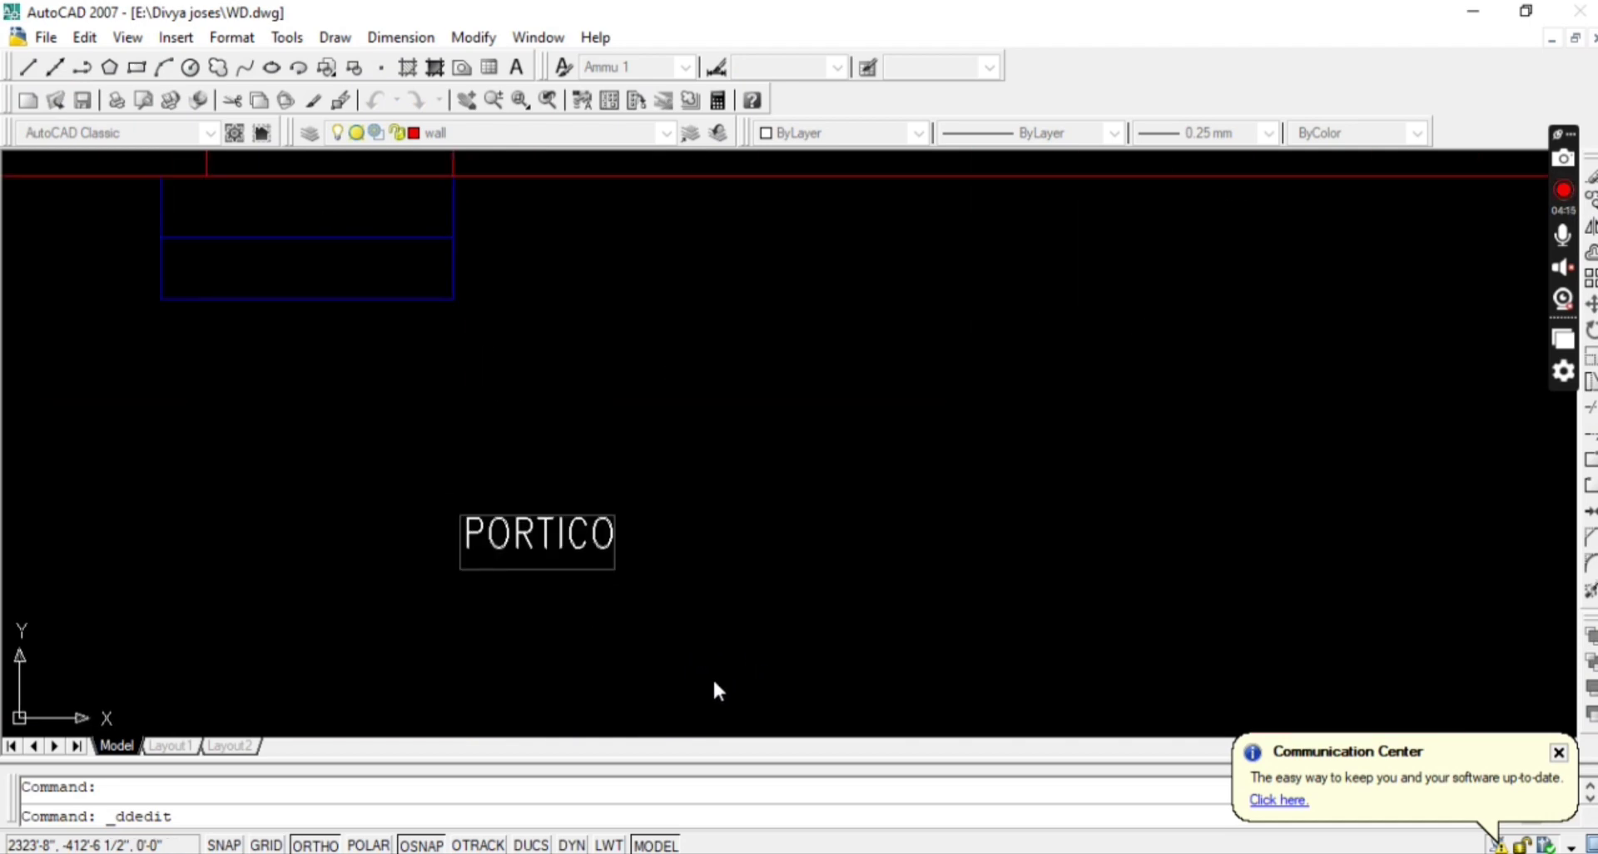
pyautogui.write('RTICO/ CA')
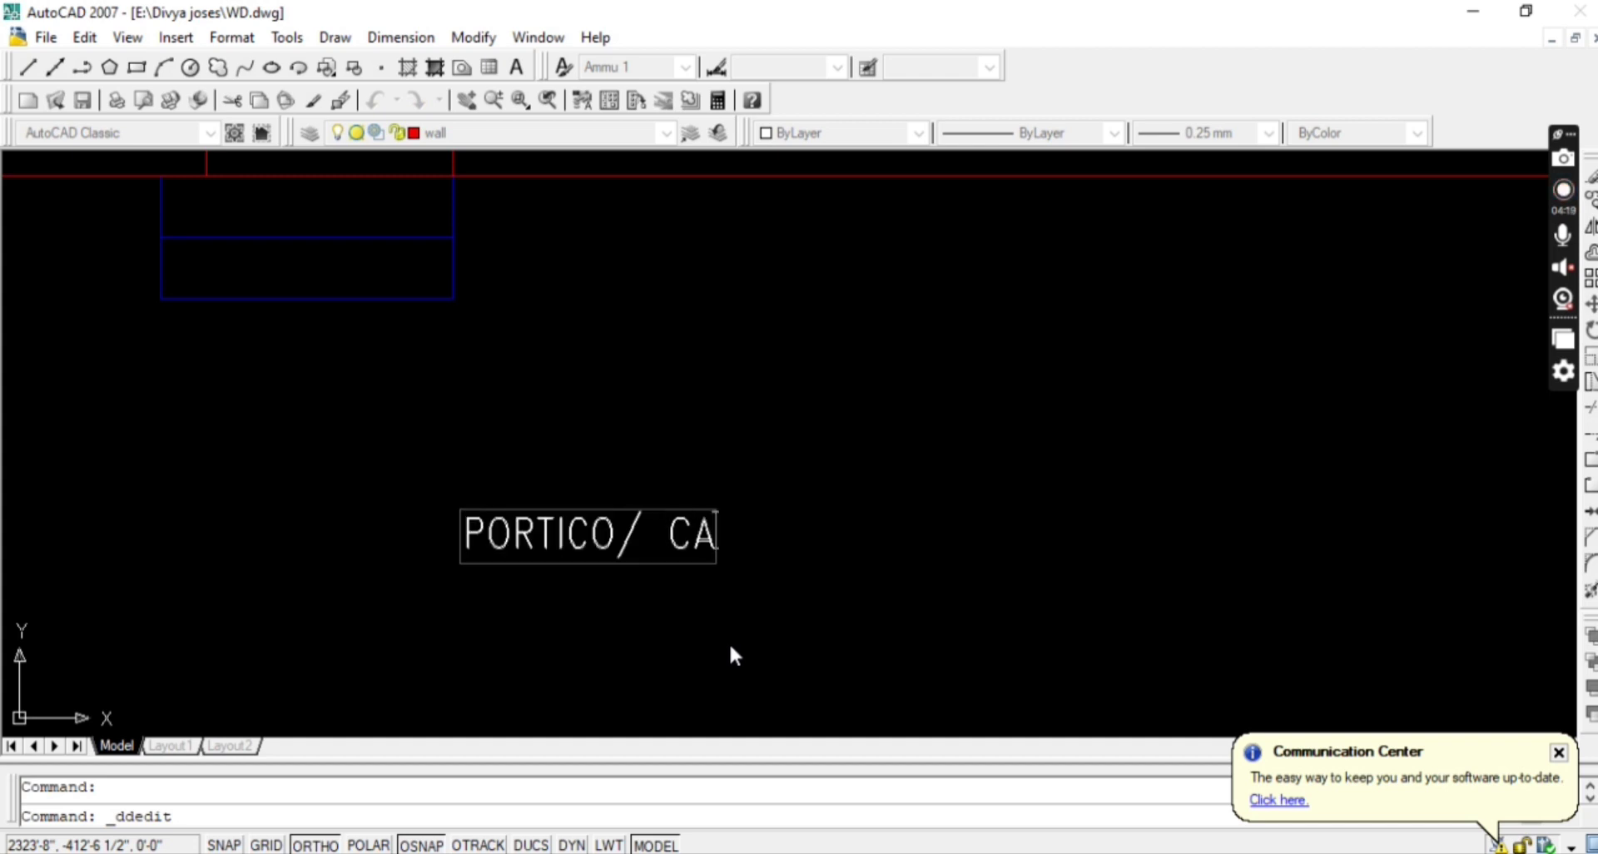
pyautogui.write('R PARKING')
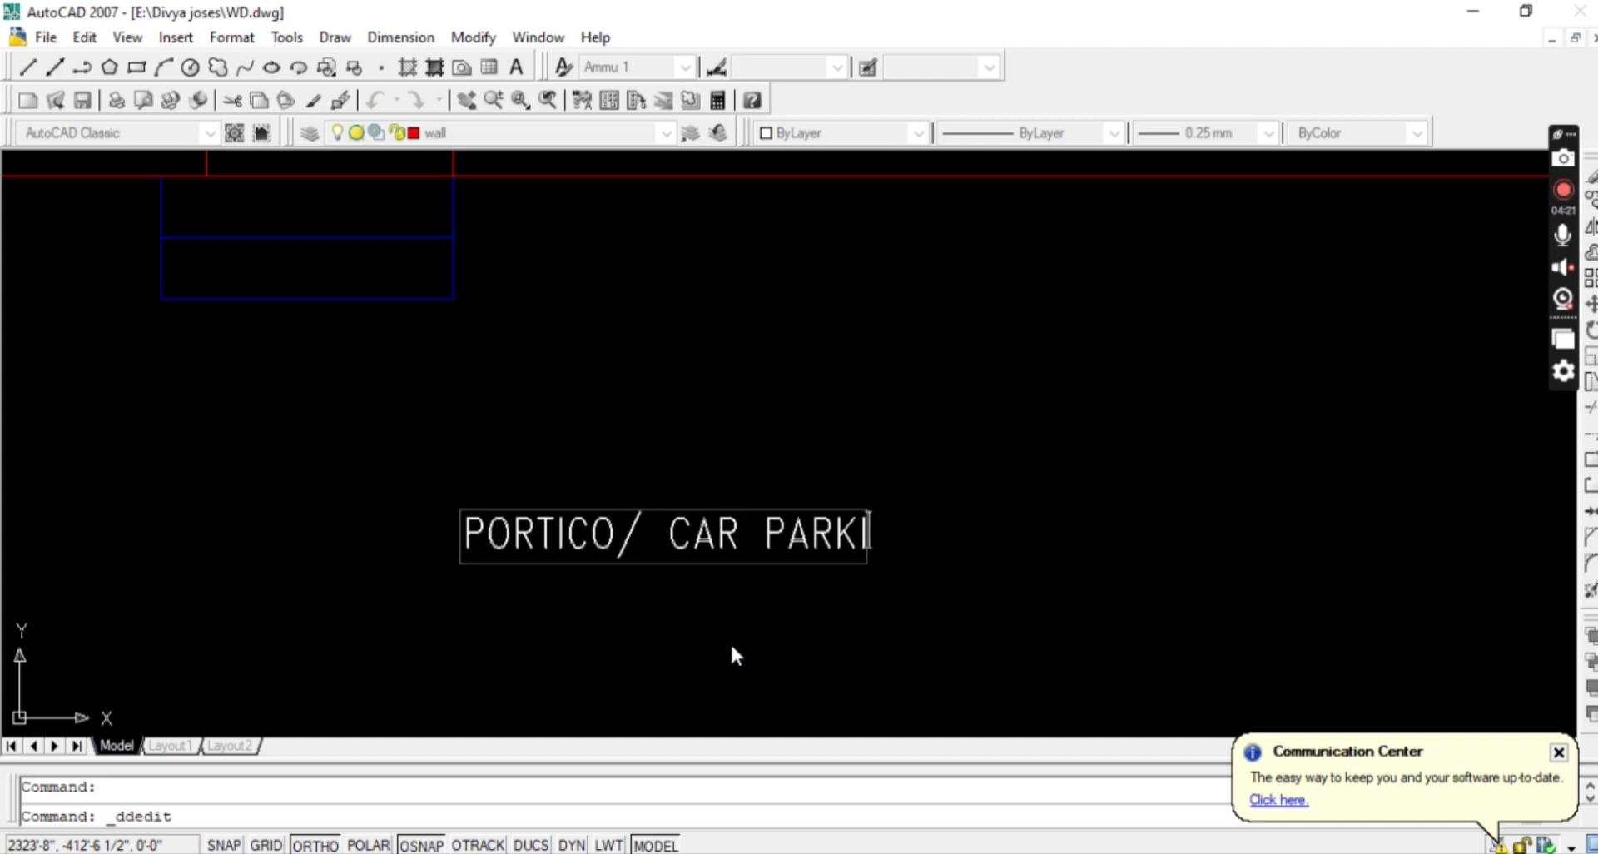
pyautogui.press('Return')
pyautogui.press('Return')
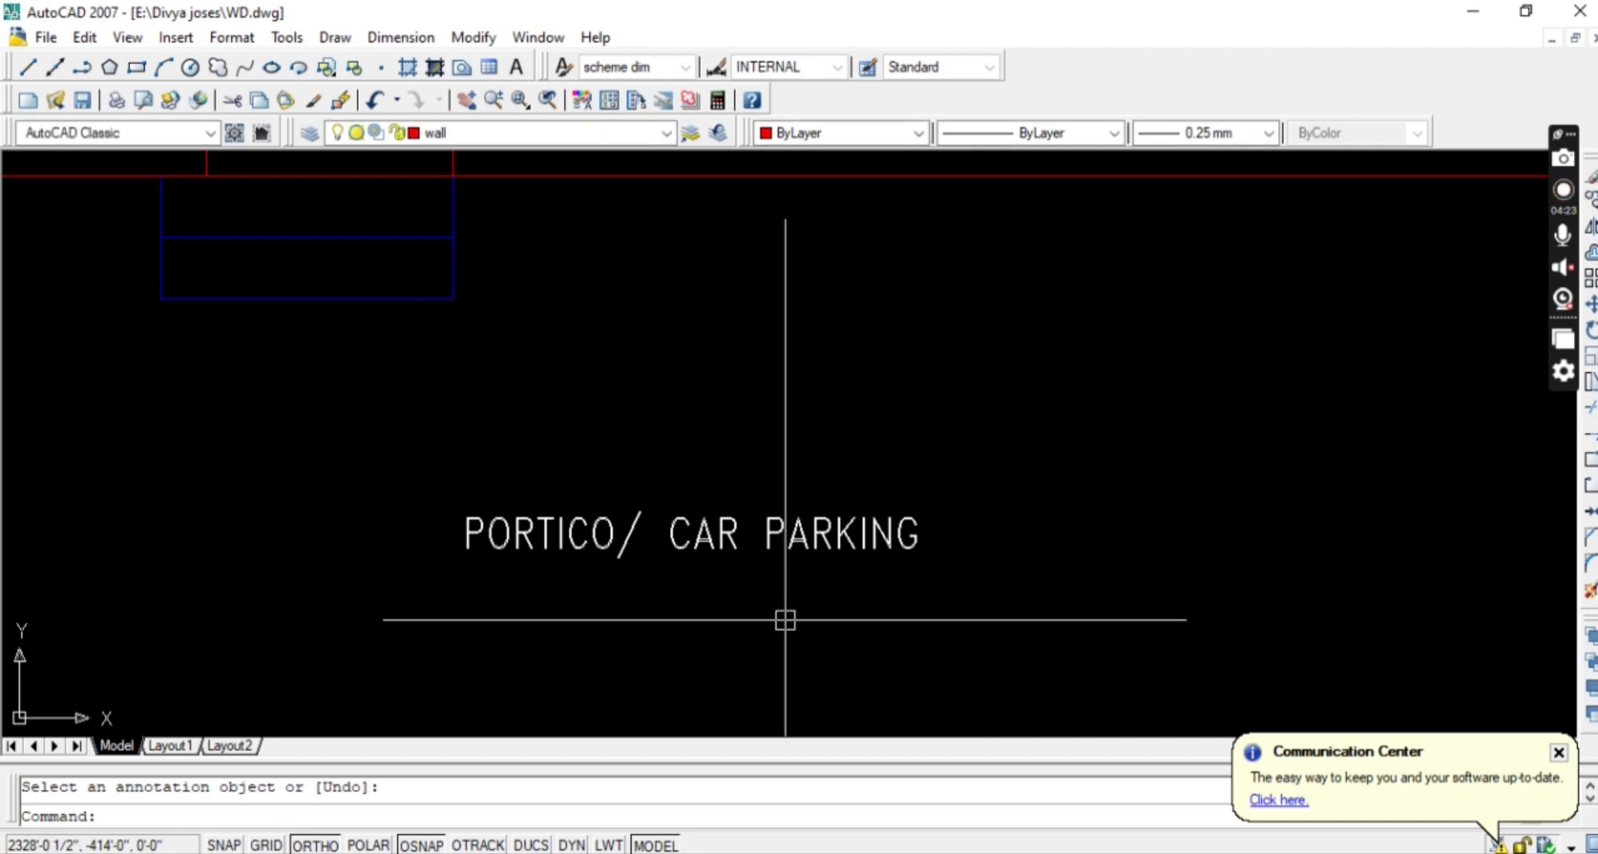
pyautogui.scroll(-4, 785, 619)
pyautogui.scroll(-4, 786, 619)
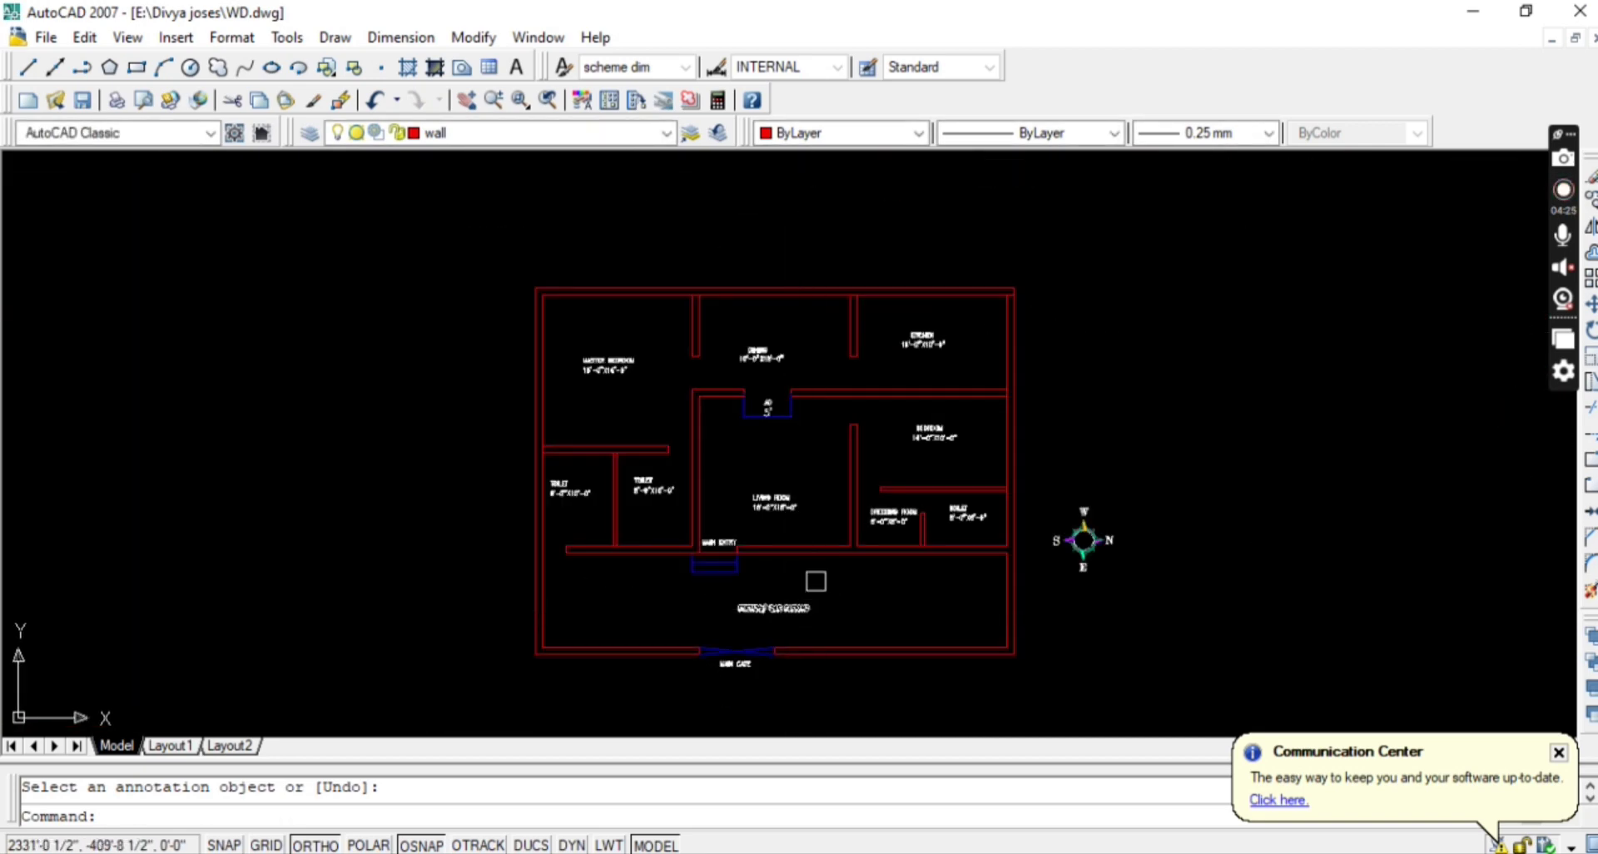
pyautogui.scroll(2, 820, 565)
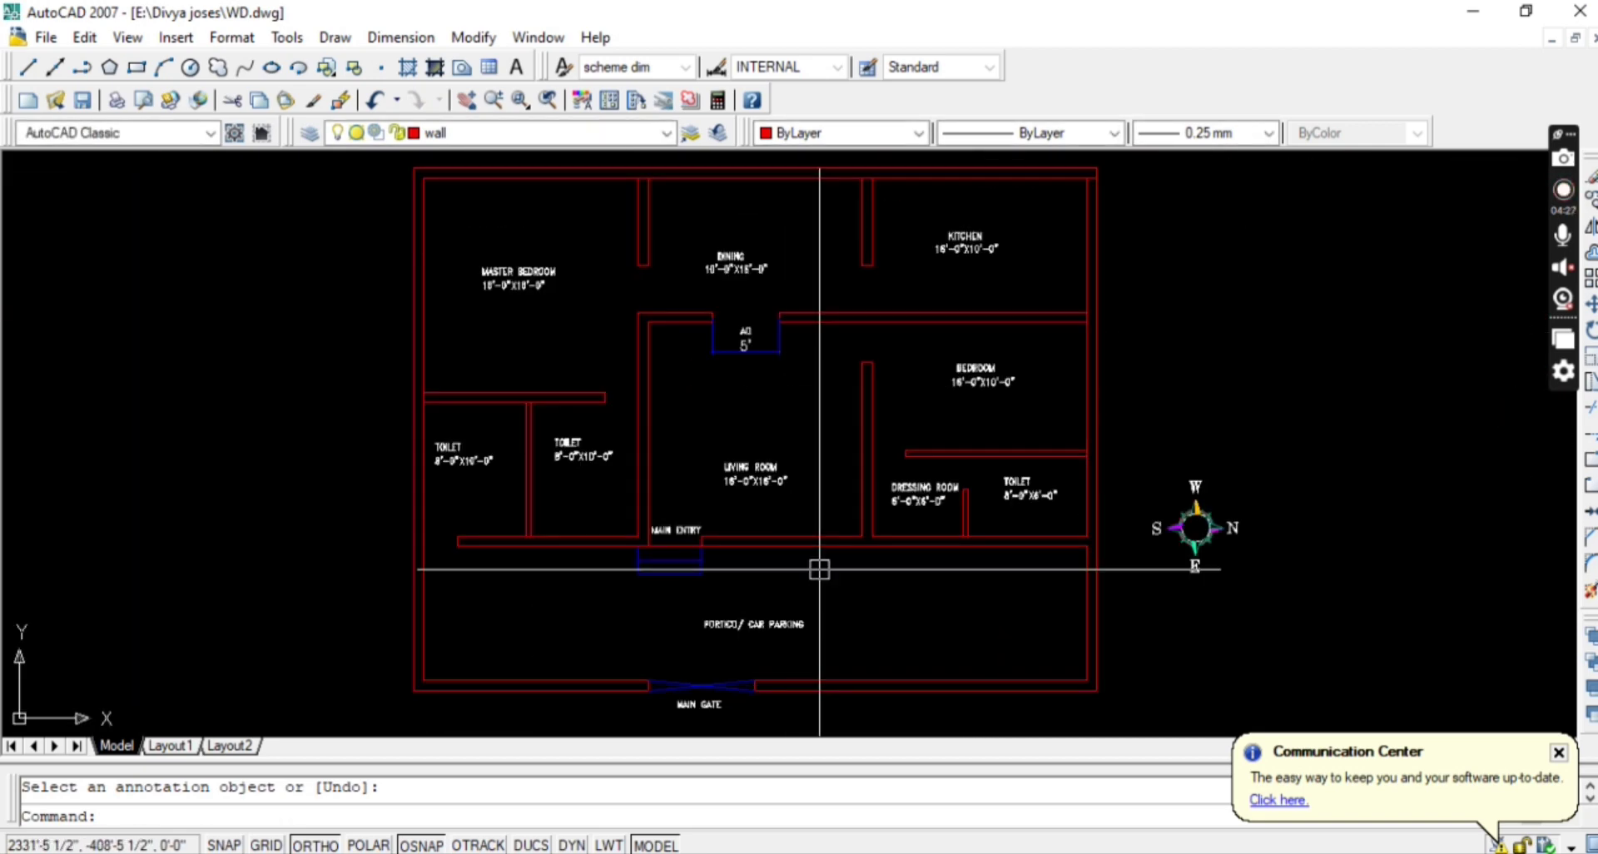